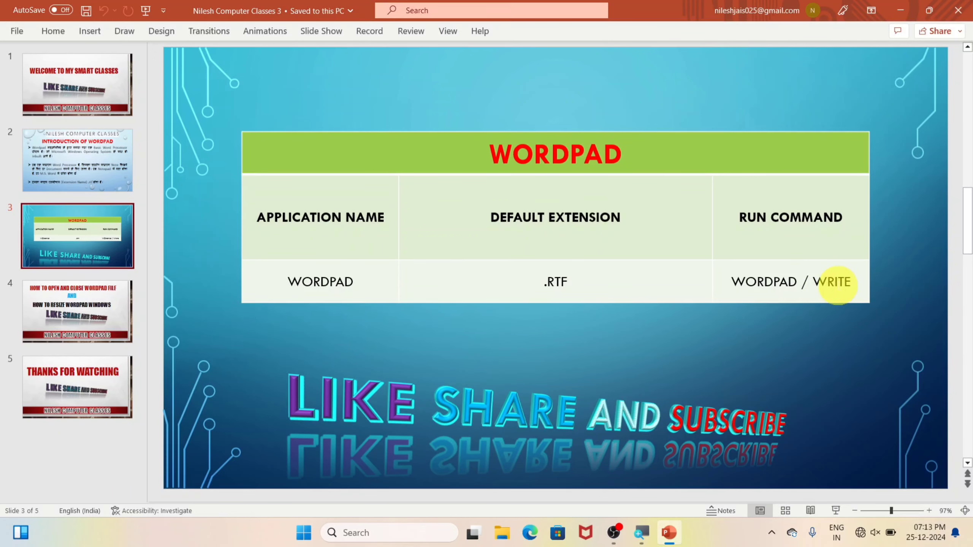
Step: Show slide 4 about opening, closing and resizing WordPad, and minimize the presentation window
{"action": "left_click", "coordinate": [65, 303]}
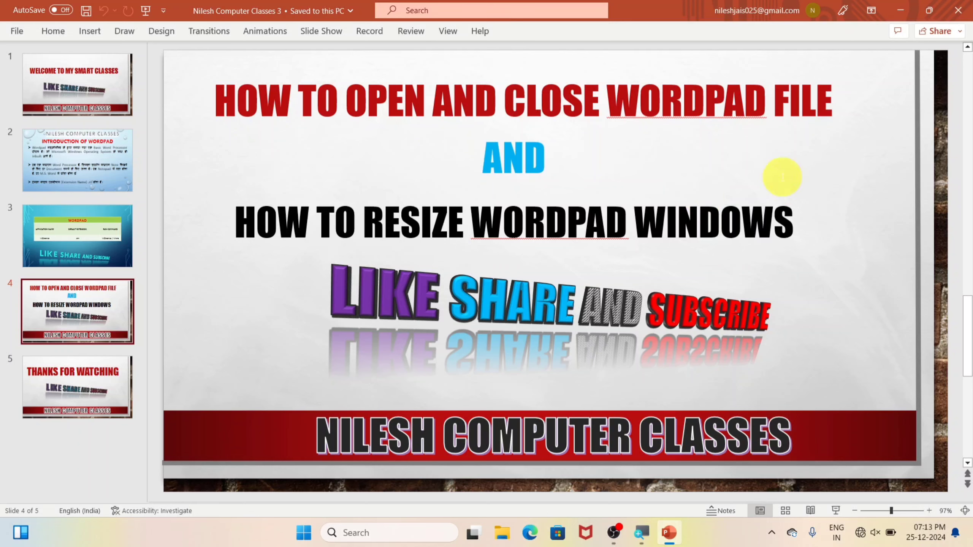
{"action": "left_click", "coordinate": [901, 11]}
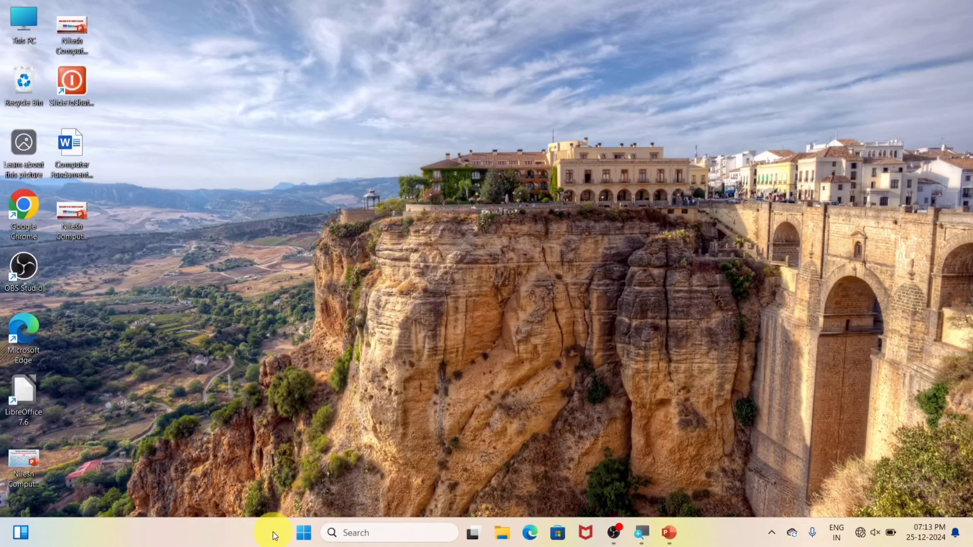
Step: Launch WordPad by searching for "wo" from Start, shift its window slightly to the left and close it
{"action": "left_click", "coordinate": [303, 532]}
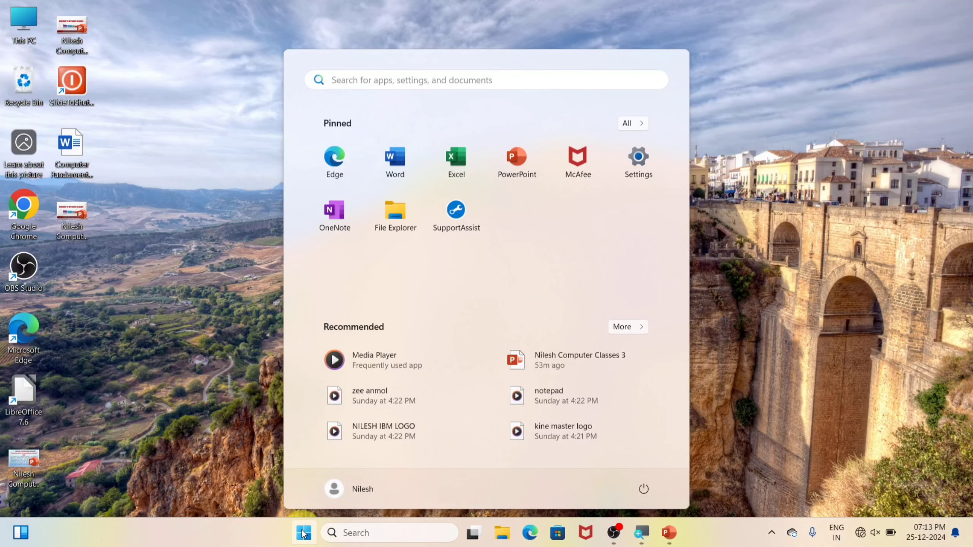
{"action": "type", "text": "wo"}
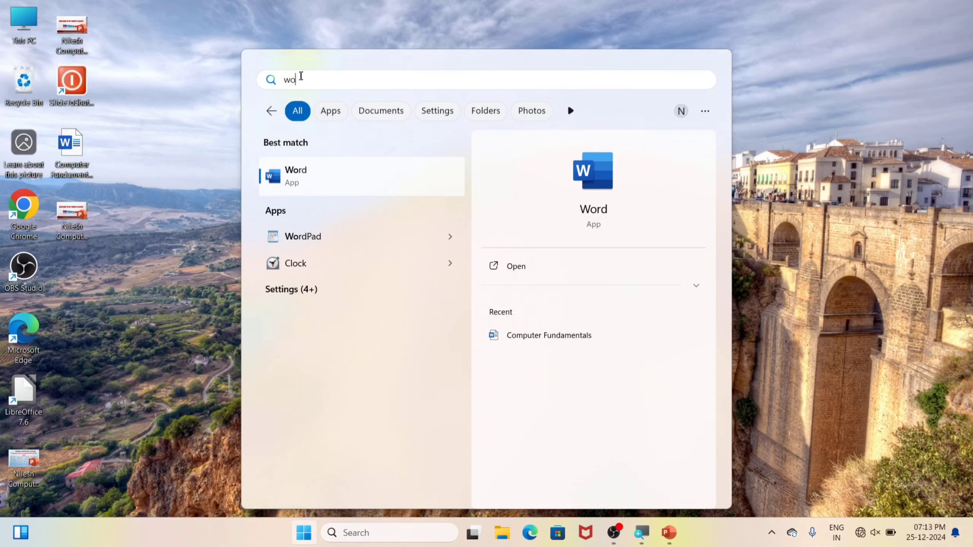
{"action": "left_click", "coordinate": [317, 244]}
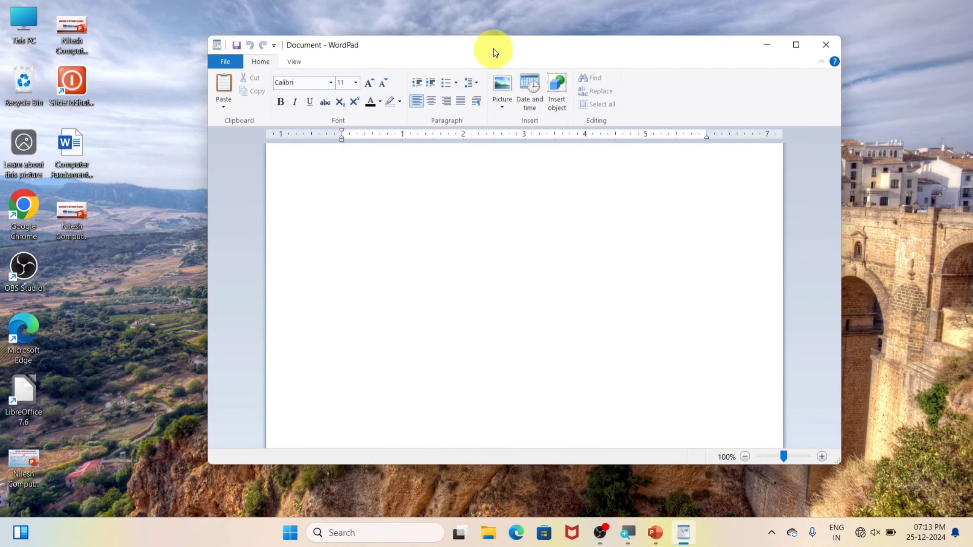
{"action": "left_click_drag", "start_coordinate": [494, 49], "coordinate": [447, 50]}
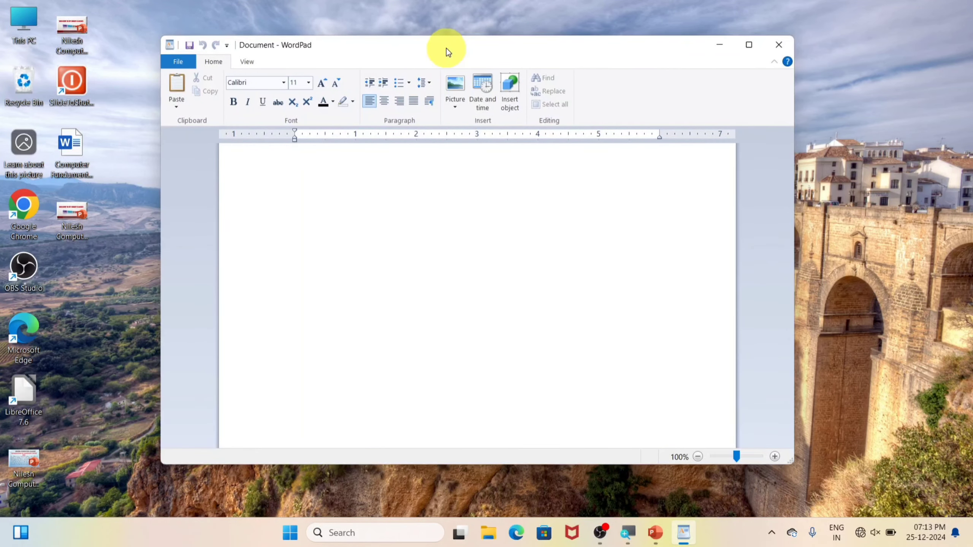
{"action": "left_click", "coordinate": [779, 45]}
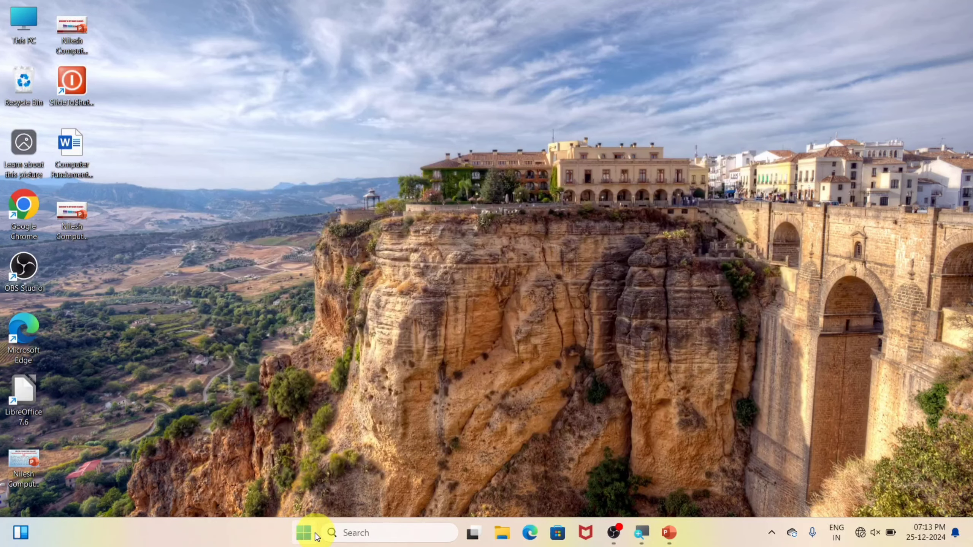
Step: Search for "wo" from Start and pin WordPad to the taskbar
{"action": "left_click", "coordinate": [309, 534]}
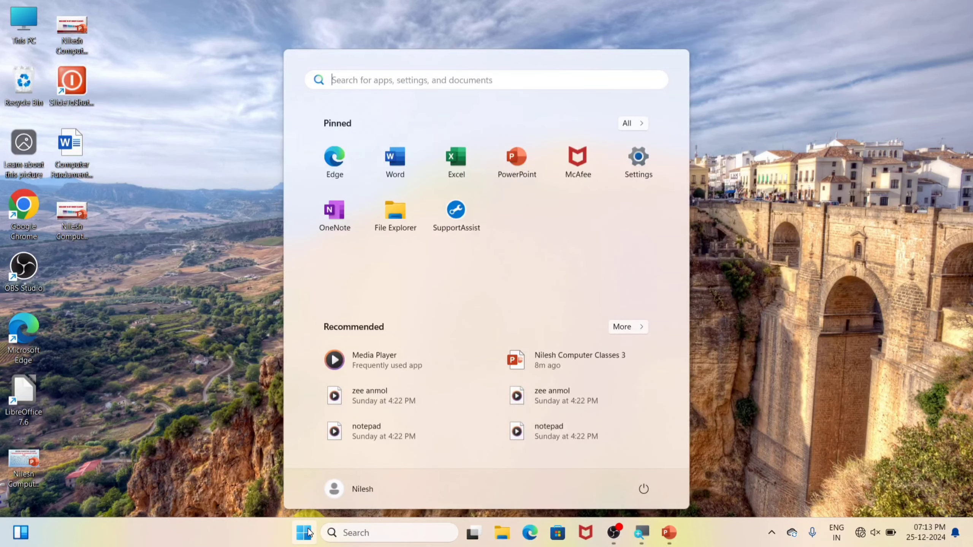
{"action": "type", "text": "wo"}
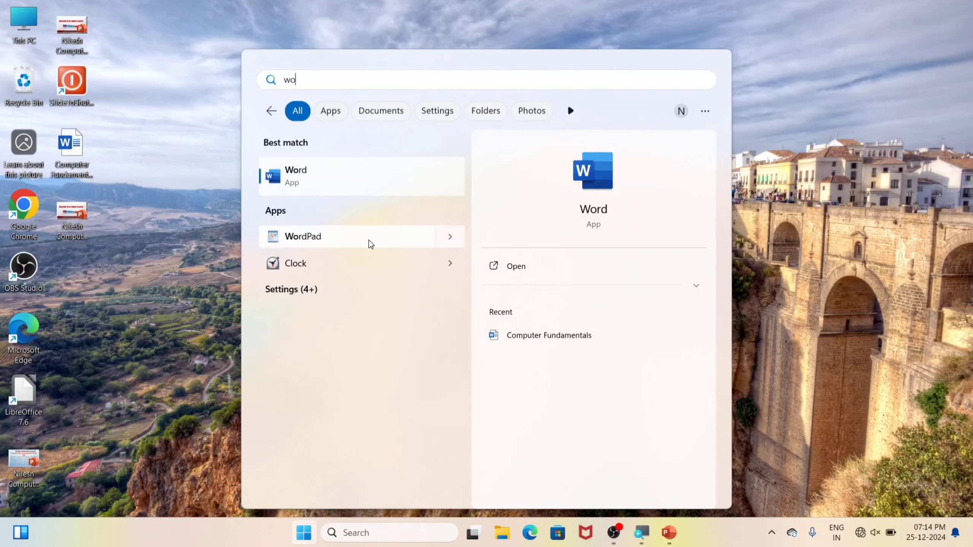
{"action": "right_click", "coordinate": [337, 238]}
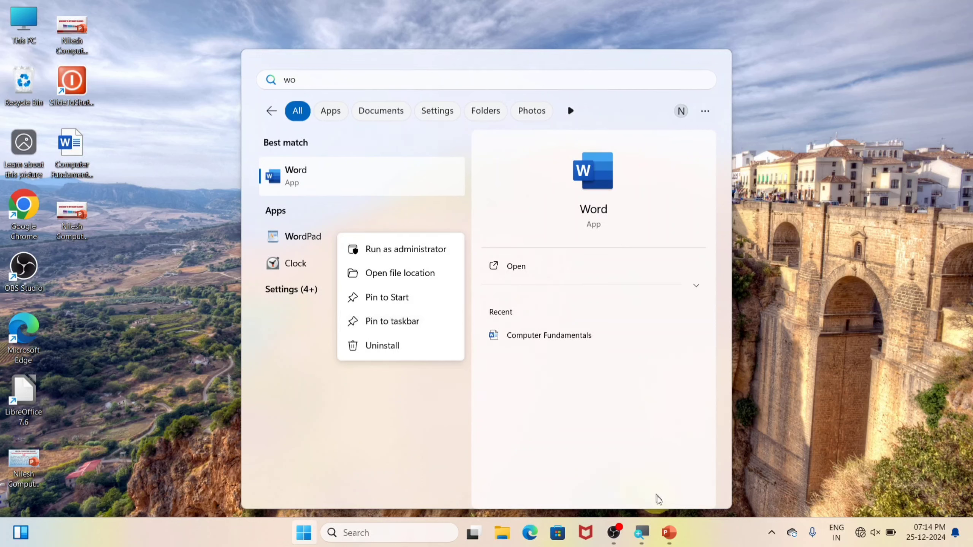
{"action": "left_click", "coordinate": [382, 322]}
{"action": "key", "text": "Escape"}
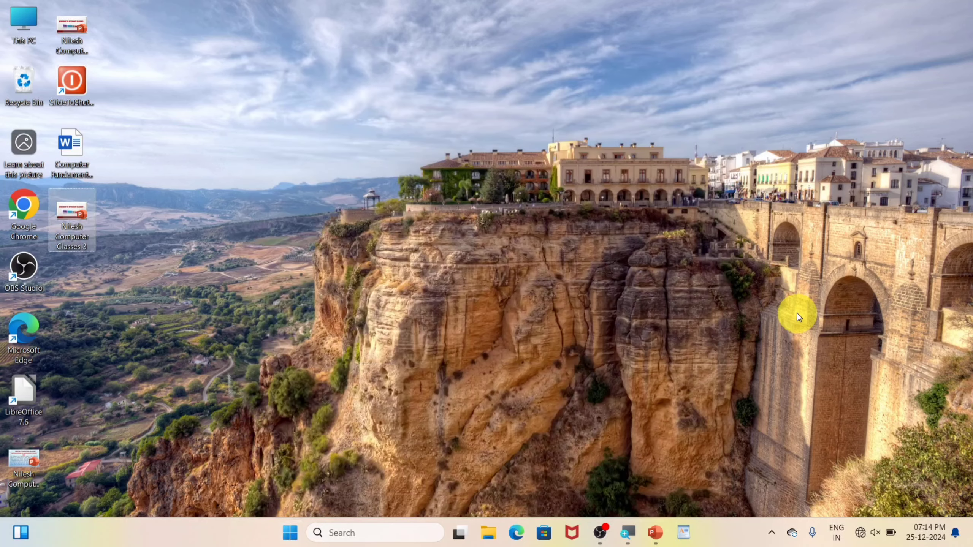
Step: Launch WordPad from its taskbar shortcut and close it, two times in a row
{"action": "left_click", "coordinate": [684, 532]}
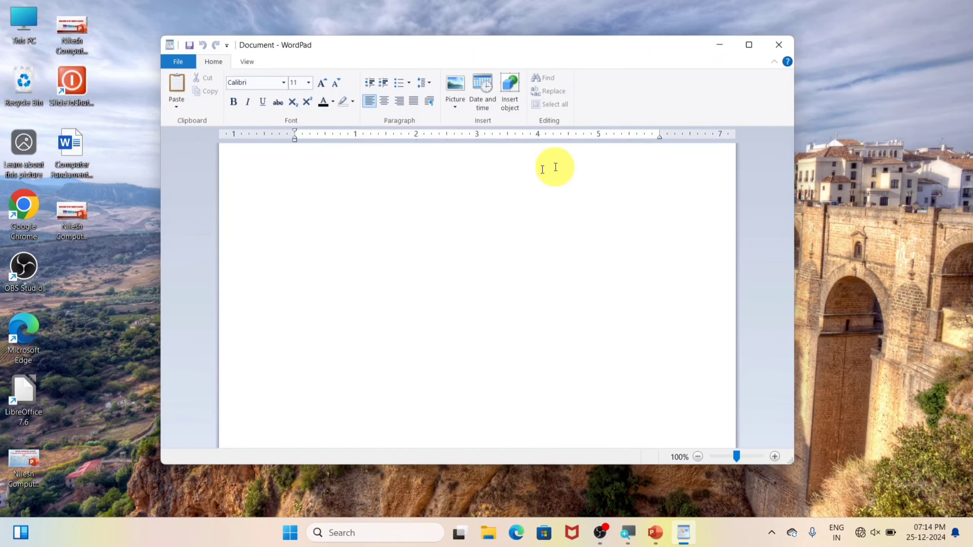
{"action": "left_click", "coordinate": [778, 45]}
{"action": "left_click", "coordinate": [682, 533]}
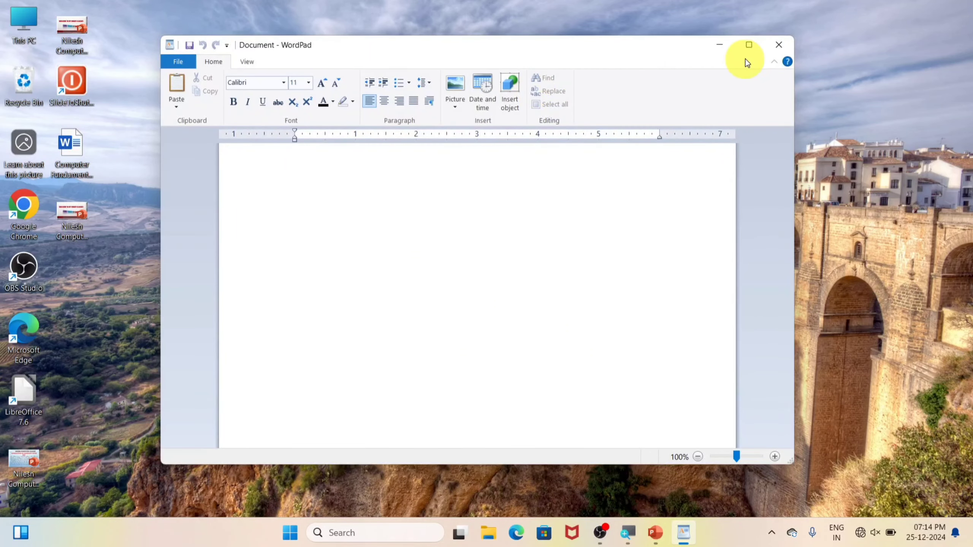
{"action": "left_click", "coordinate": [774, 45]}
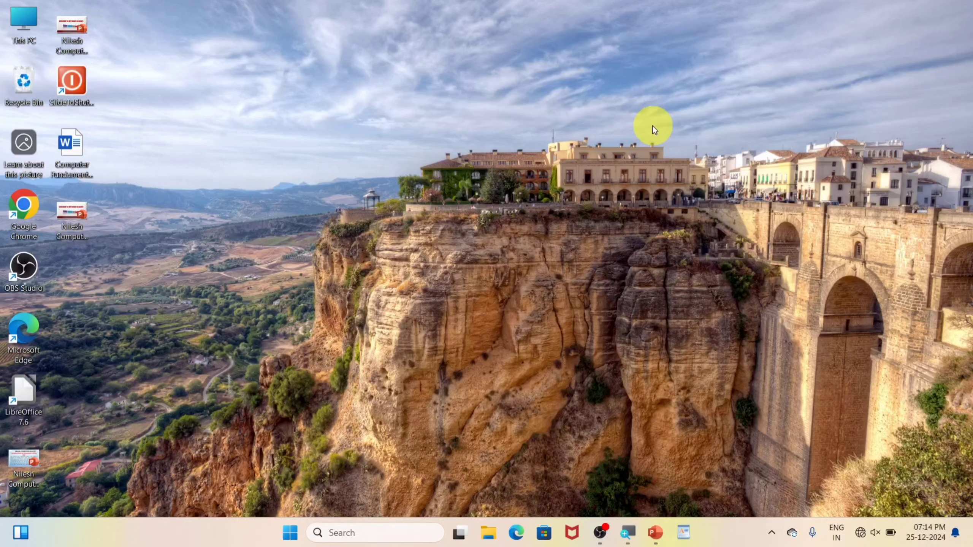
Step: Launch WordPad through the Run dialog with the command wordpad, and close its window
{"action": "key", "text": "super+r"}
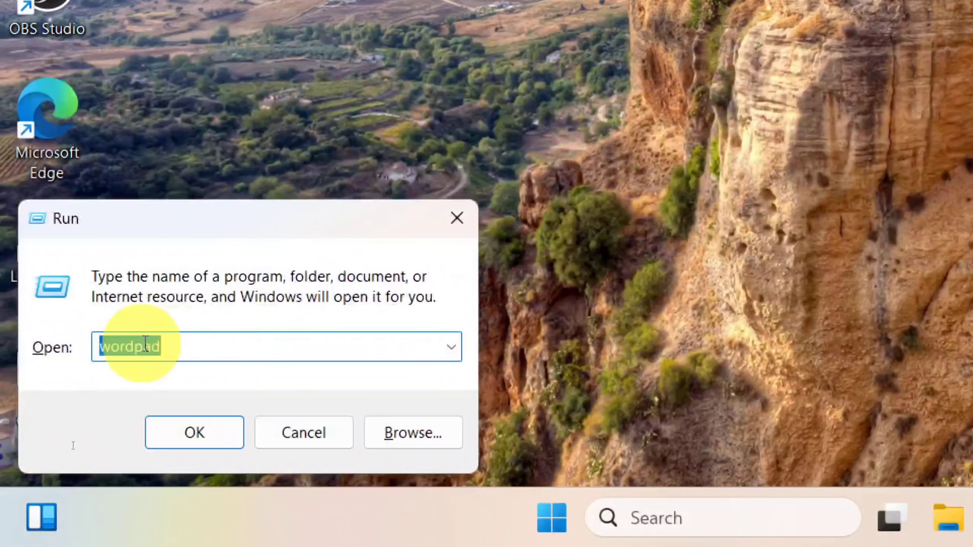
{"action": "left_click", "coordinate": [196, 435]}
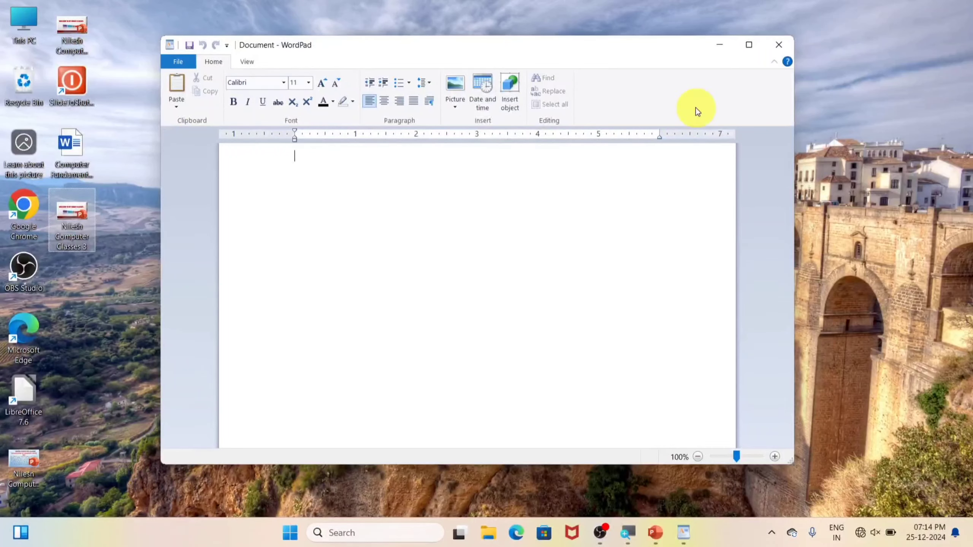
{"action": "left_click", "coordinate": [784, 46]}
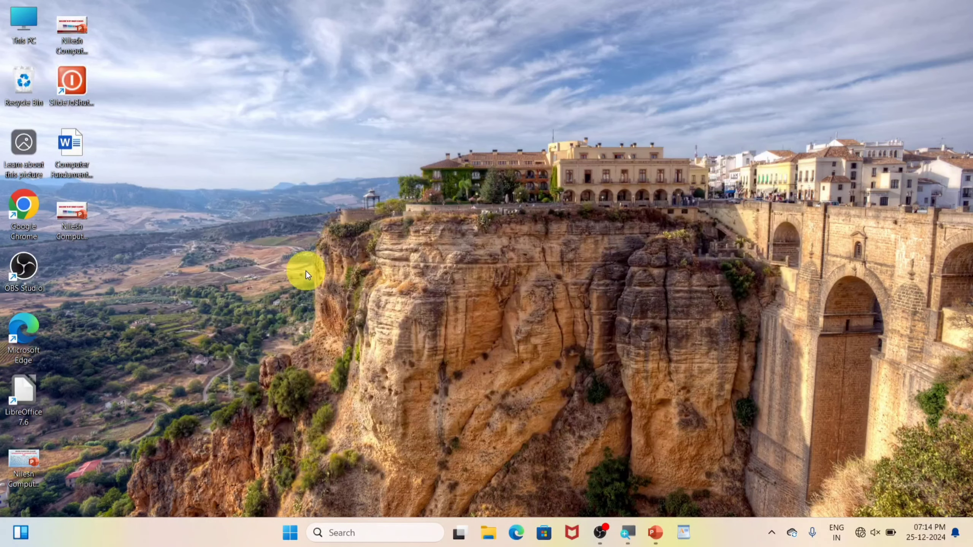
Step: Launch WordPad through the Run dialog with the command write, and close its window
{"action": "key", "text": "super+r"}
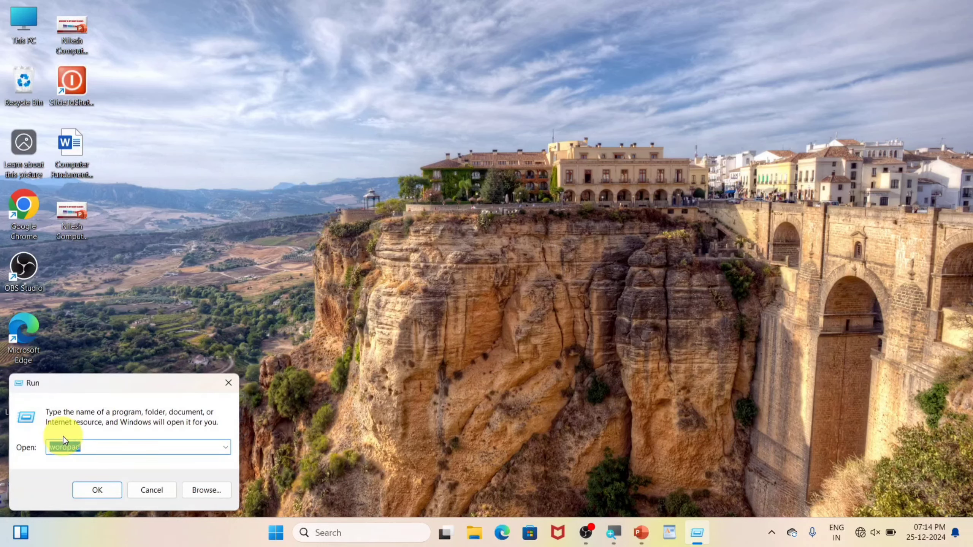
{"action": "type", "text": "s"}
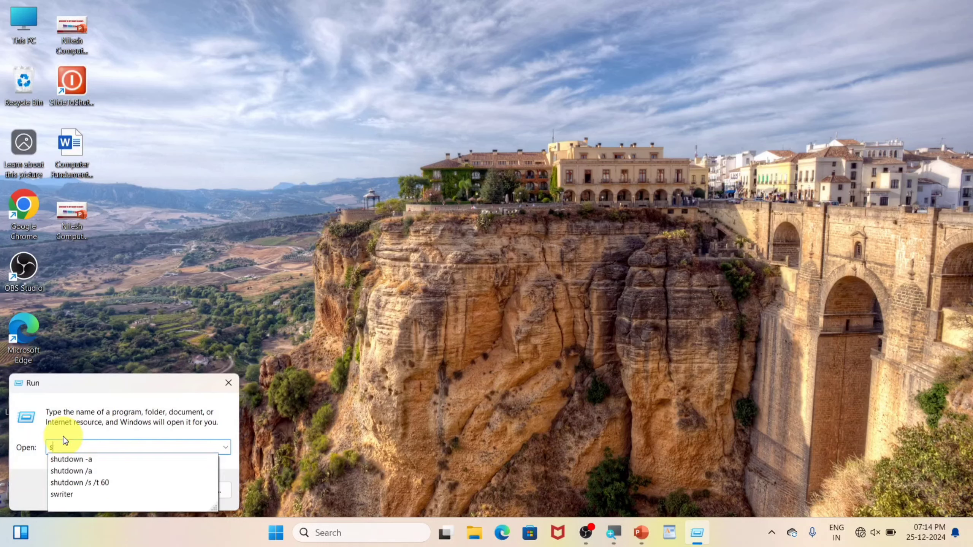
{"action": "key", "text": "BackSpace"}
{"action": "type", "text": "write"}
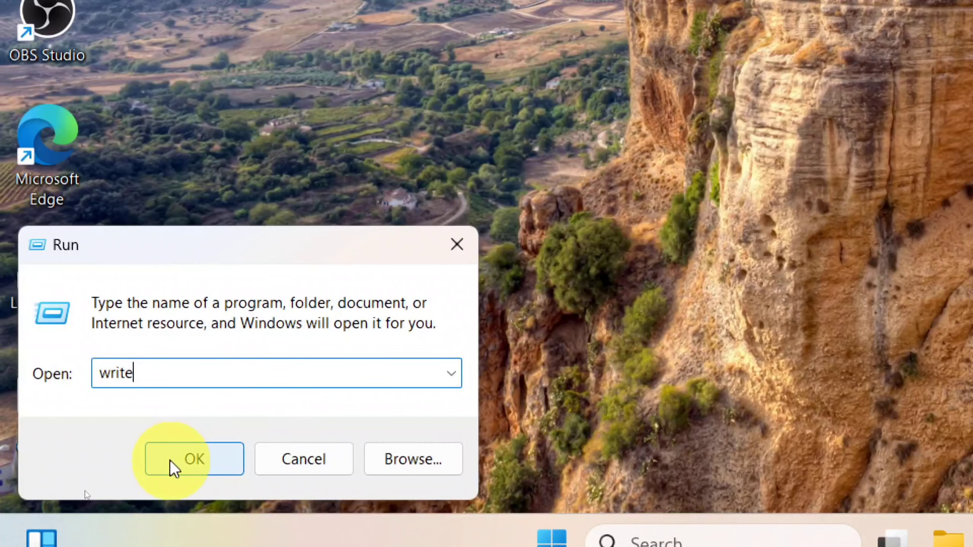
{"action": "left_click", "coordinate": [171, 461]}
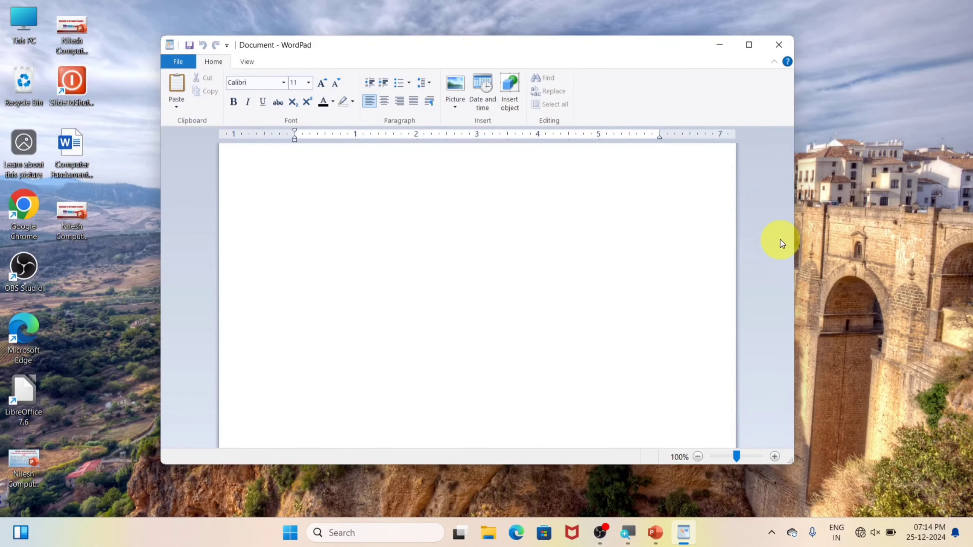
{"action": "left_click", "coordinate": [782, 45]}
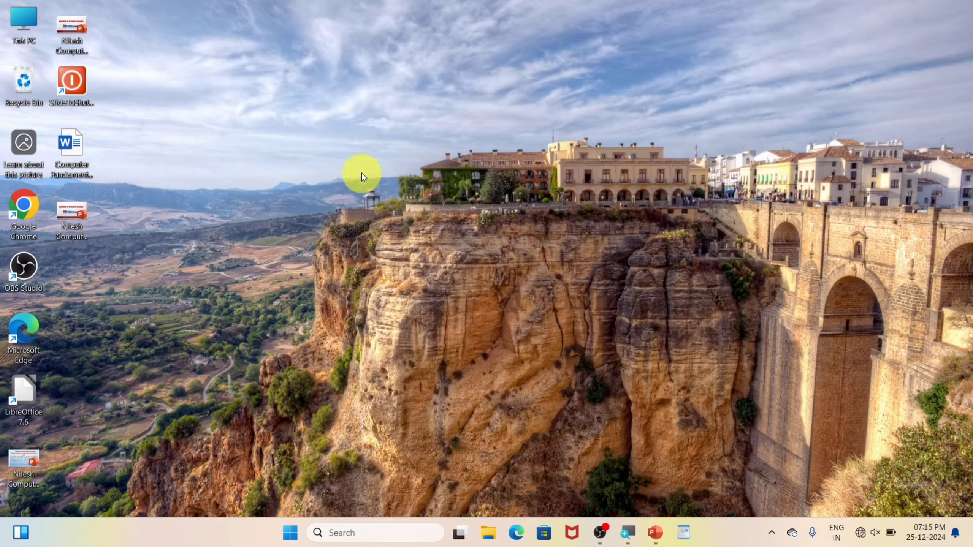
Step: Open Command Prompt through the Run dialog with the command cmd
{"action": "key", "text": "super+r"}
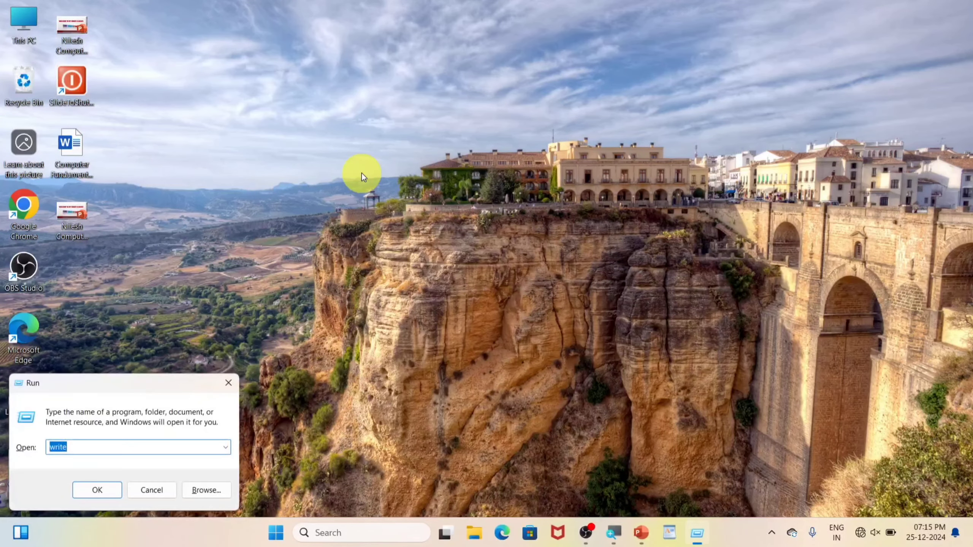
{"action": "type", "text": "cmd"}
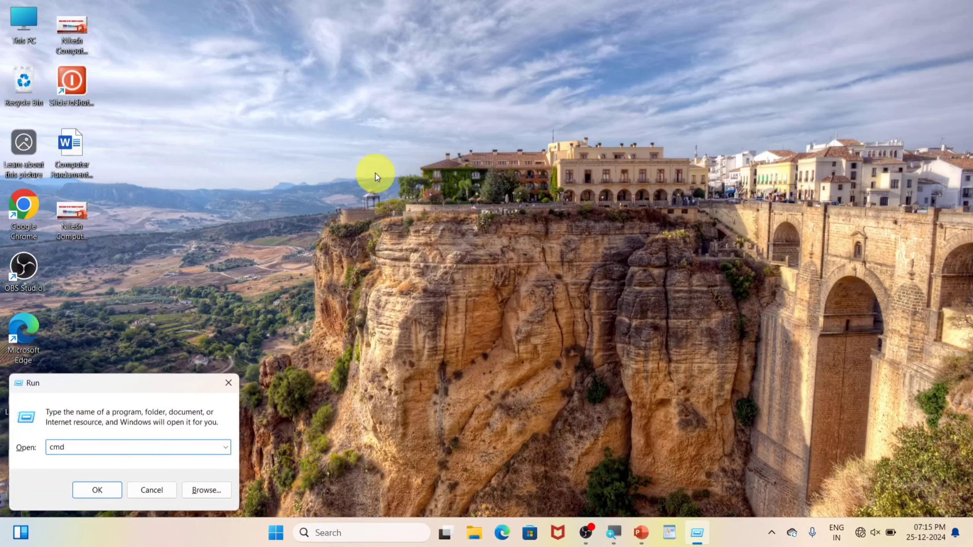
{"action": "key", "text": "Return"}
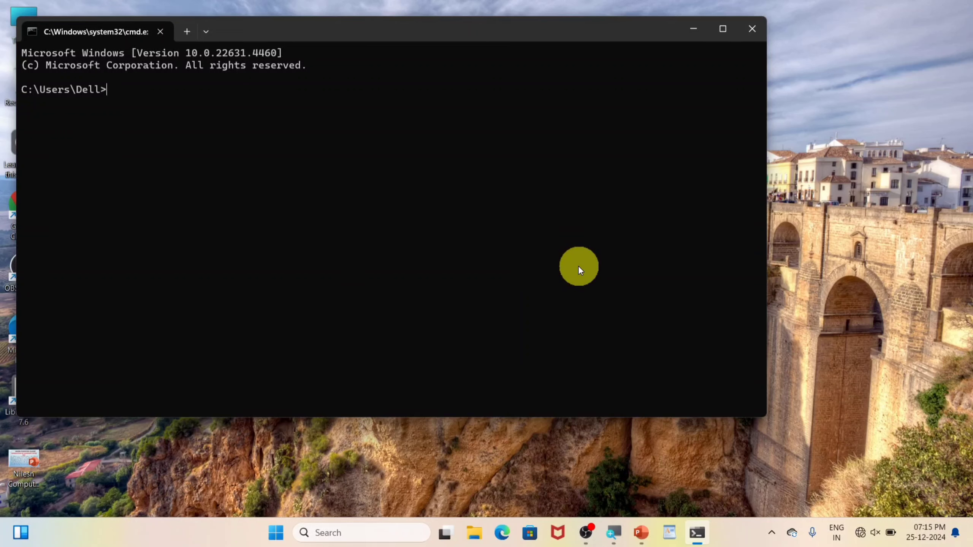
Step: Launch WordPad from Command Prompt with start wordpad, and close the WordPad window
{"action": "type", "text": "star t wordpad"}
{"action": "key", "text": "Return"}
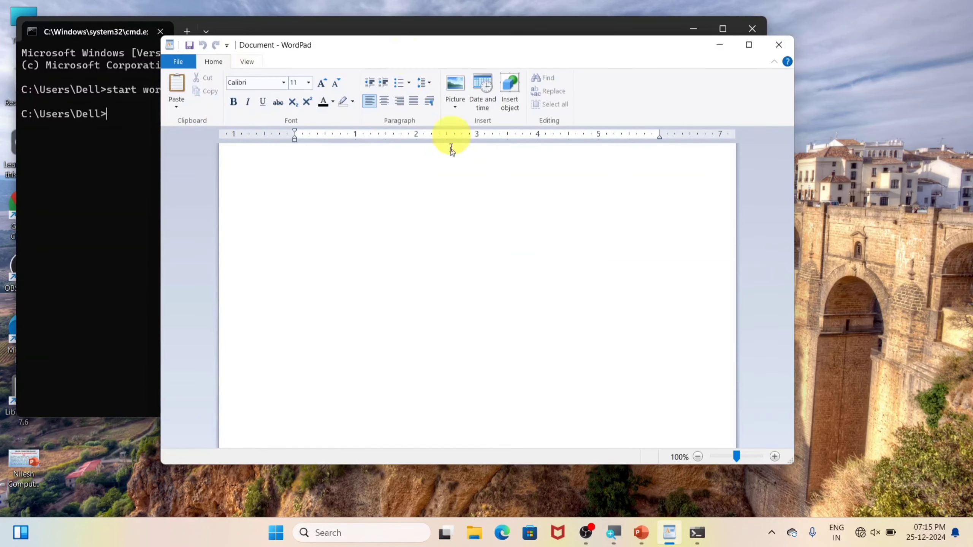
{"action": "left_click", "coordinate": [783, 50]}
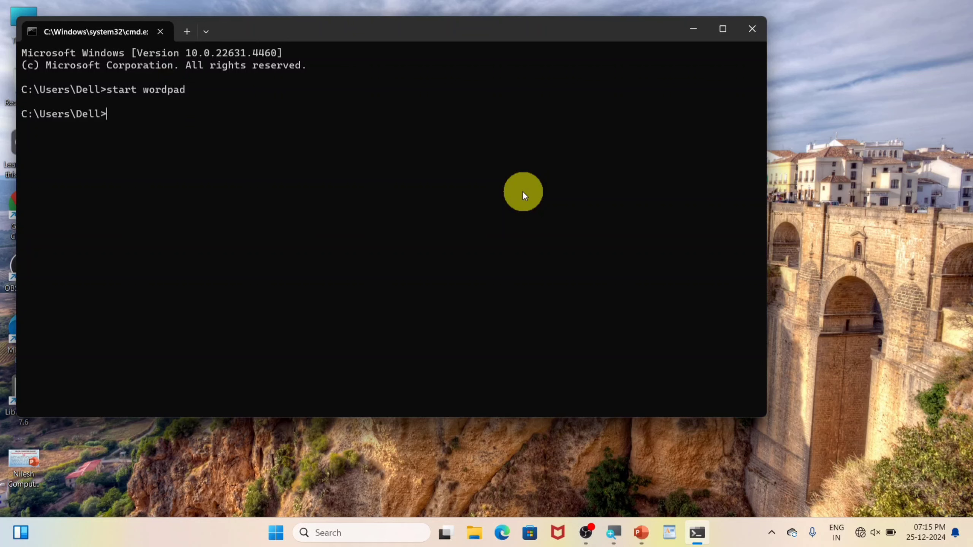
Step: Launch WordPad from Command Prompt with start write, and close the WordPad window
{"action": "type", "text": "start write"}
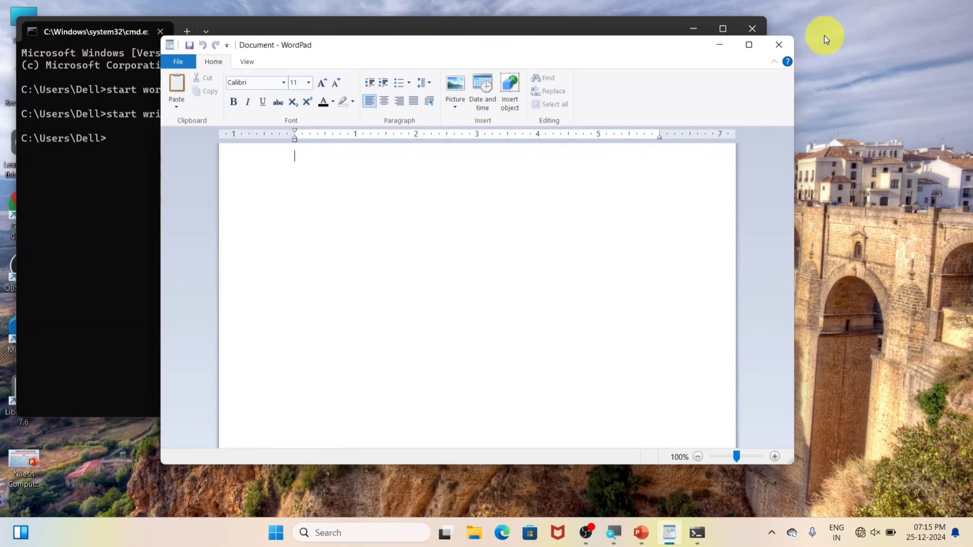
{"action": "left_click", "coordinate": [774, 51]}
Step: Launch WordPad from Command Prompt with the plain command write, and close both the WordPad and Command Prompt windows
{"action": "type", "text": "write"}
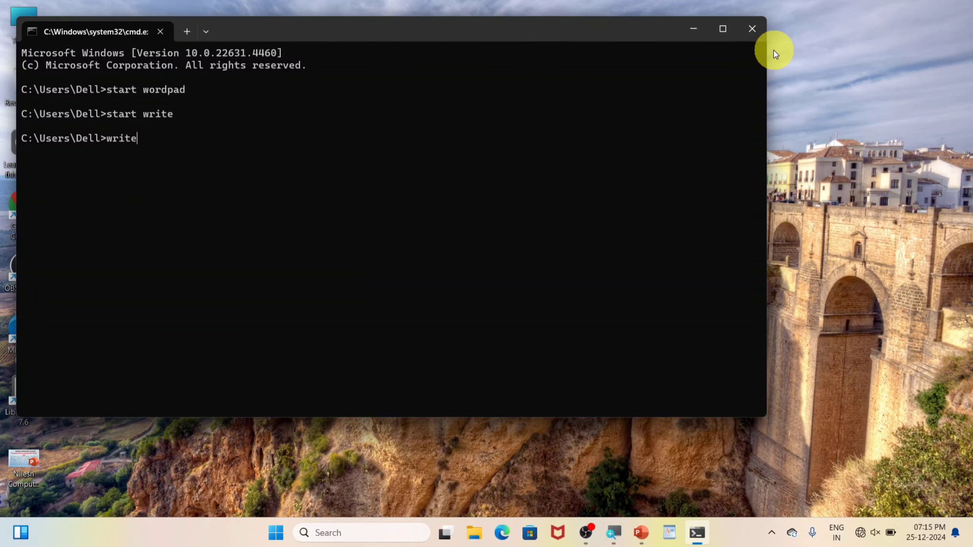
{"action": "key", "text": "Return"}
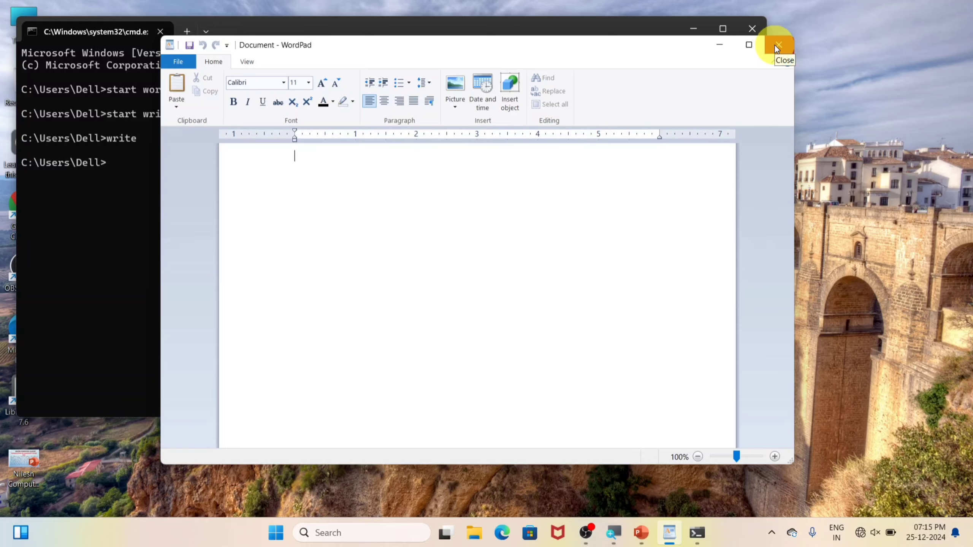
{"action": "left_click", "coordinate": [774, 45]}
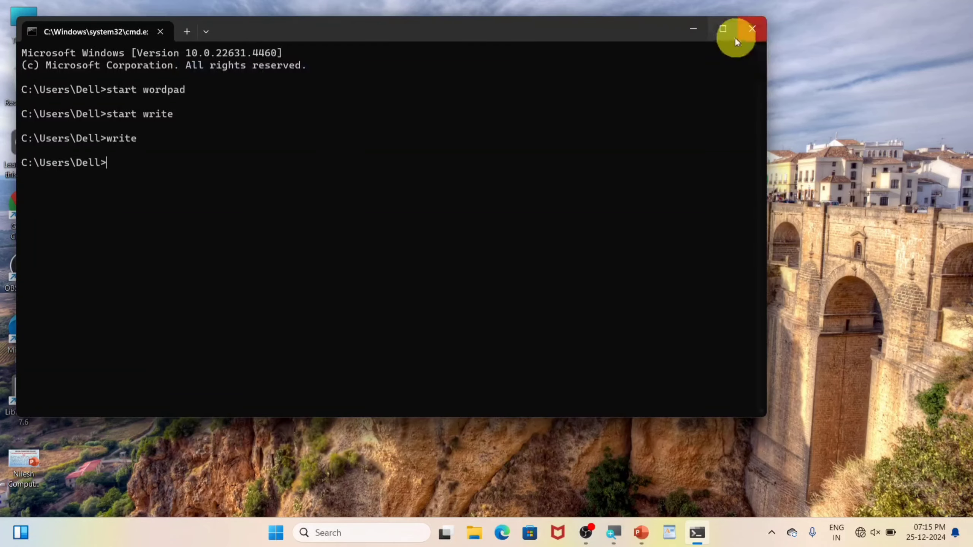
{"action": "left_click", "coordinate": [756, 29]}
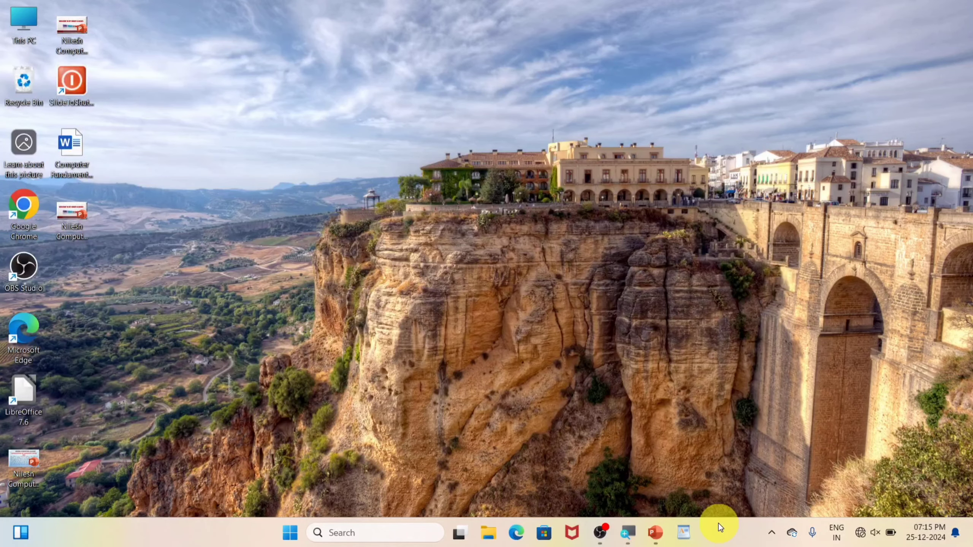
Step: Unpin WordPad from the taskbar
{"action": "right_click", "coordinate": [684, 537]}
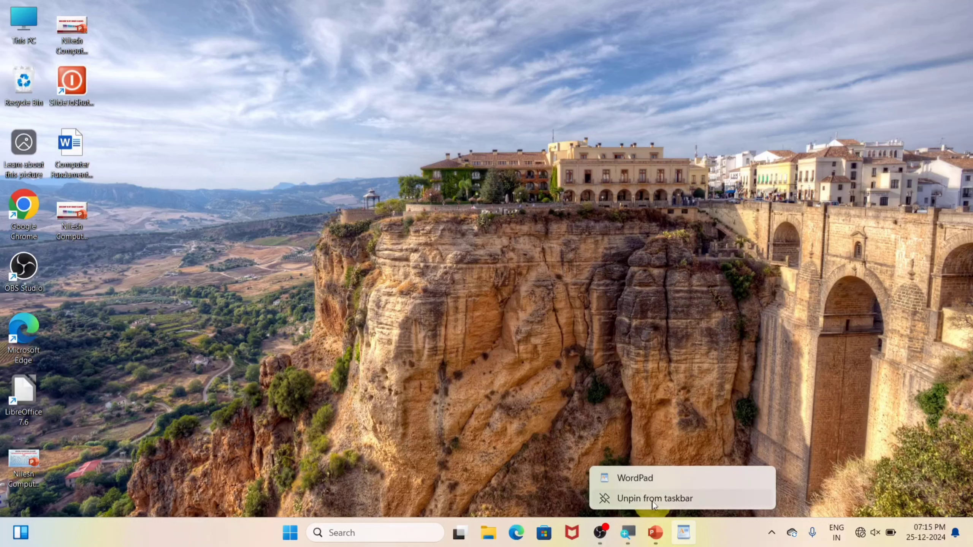
{"action": "left_click", "coordinate": [698, 501]}
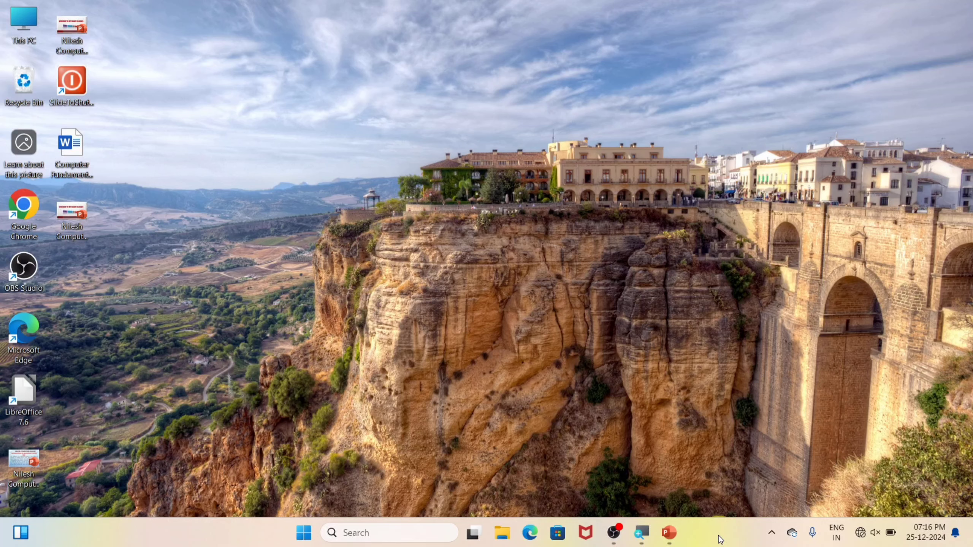
Step: Launch WordPad from Task Manager by running wordpad as a new task, and close the WordPad window
{"action": "key", "text": "ctrl+shift+Escape"}
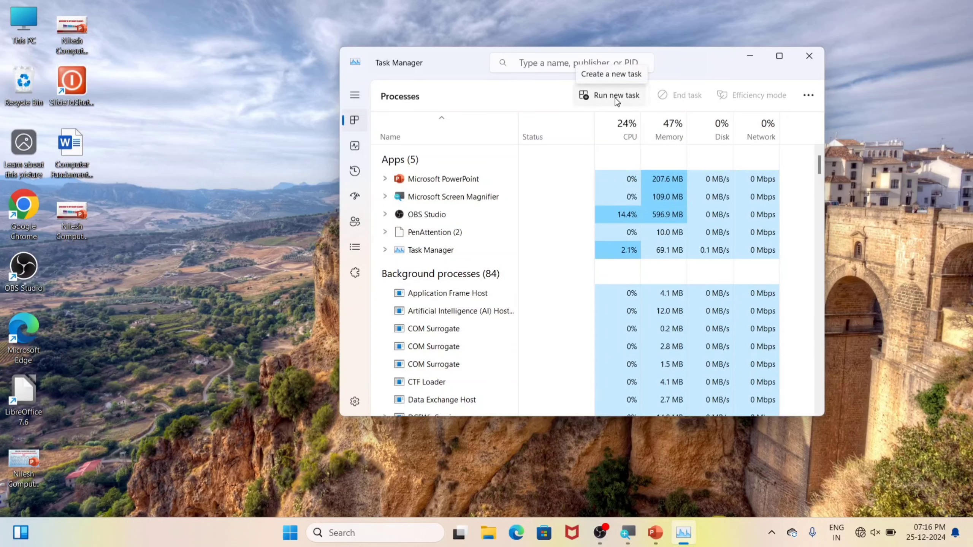
{"action": "left_click", "coordinate": [617, 98]}
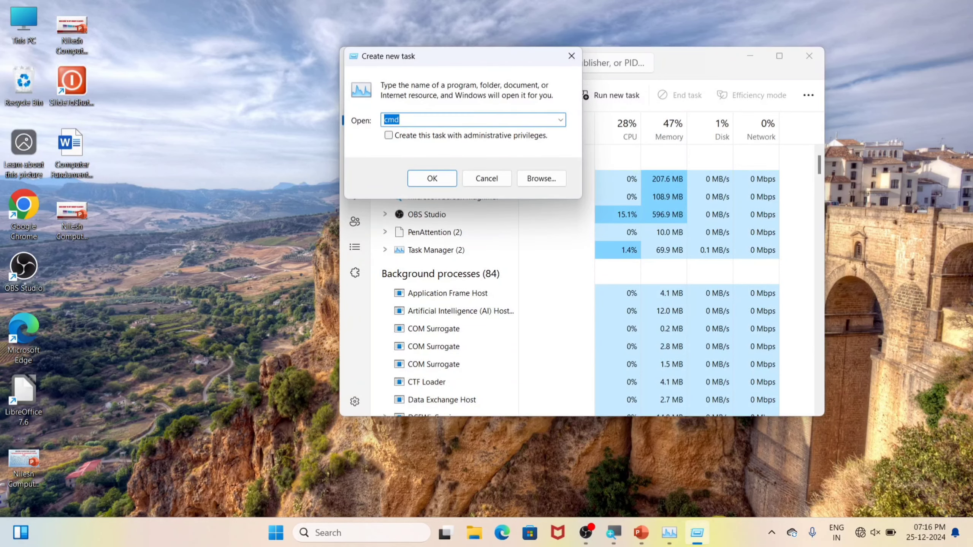
{"action": "type", "text": "wordpad"}
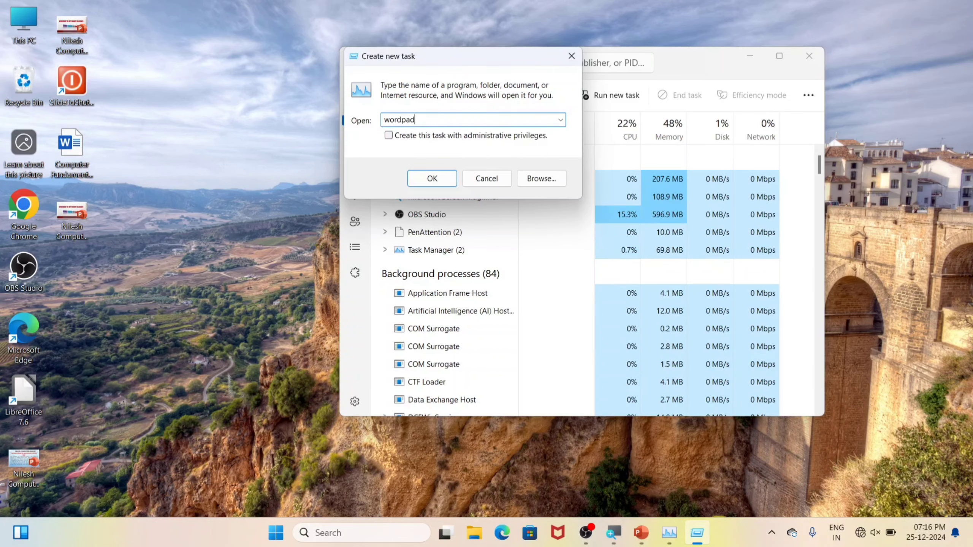
{"action": "key", "text": "Return"}
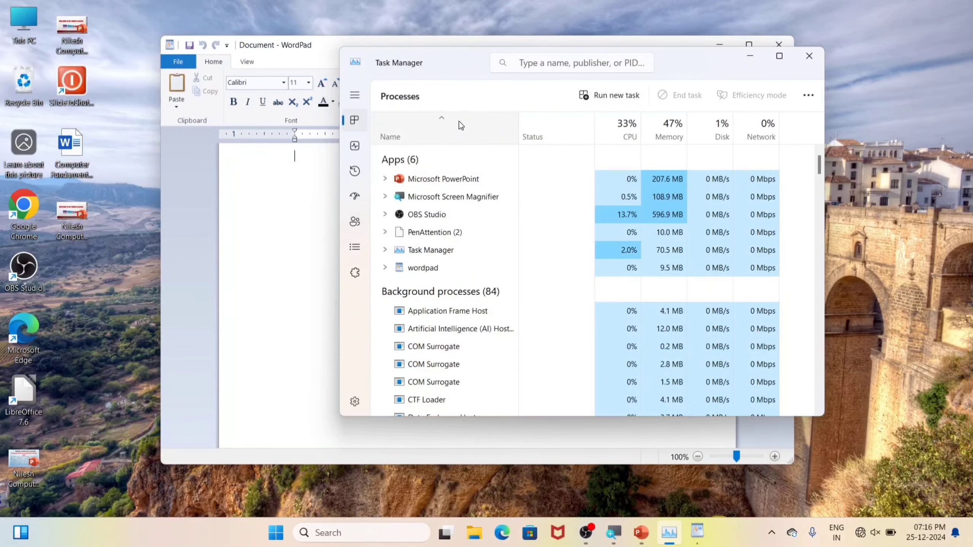
{"action": "left_click", "coordinate": [320, 53]}
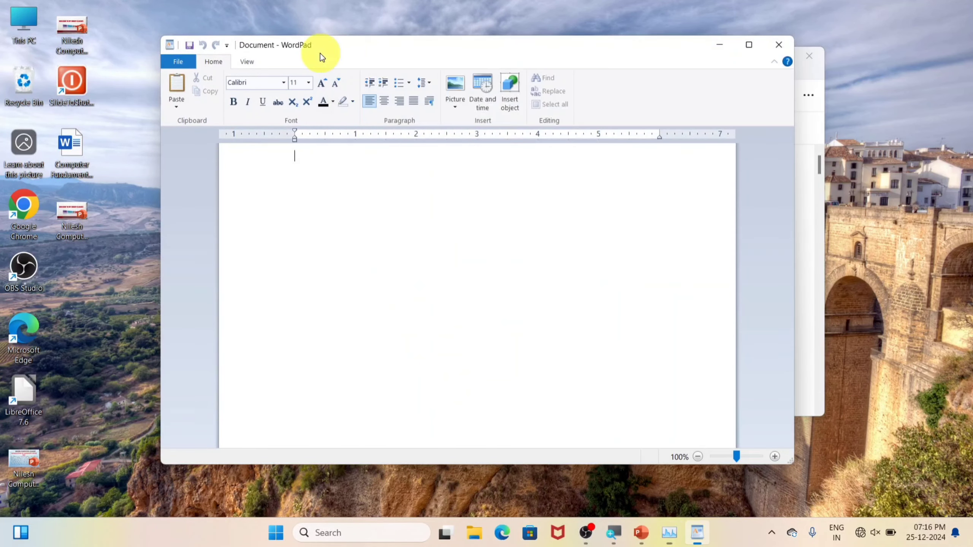
{"action": "left_click", "coordinate": [784, 46]}
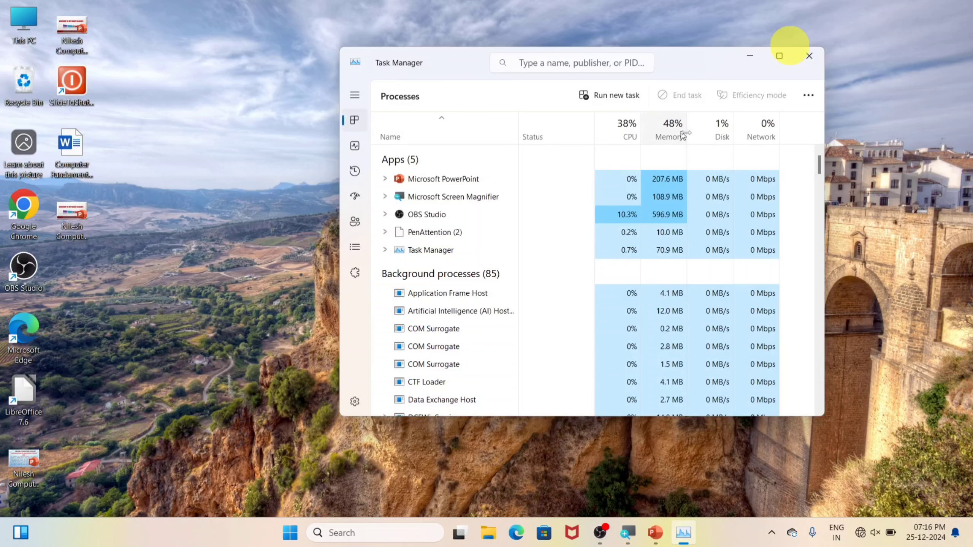
Step: Launch WordPad from Task Manager by running write as a new task, and bring its window to the front
{"action": "left_click", "coordinate": [609, 96]}
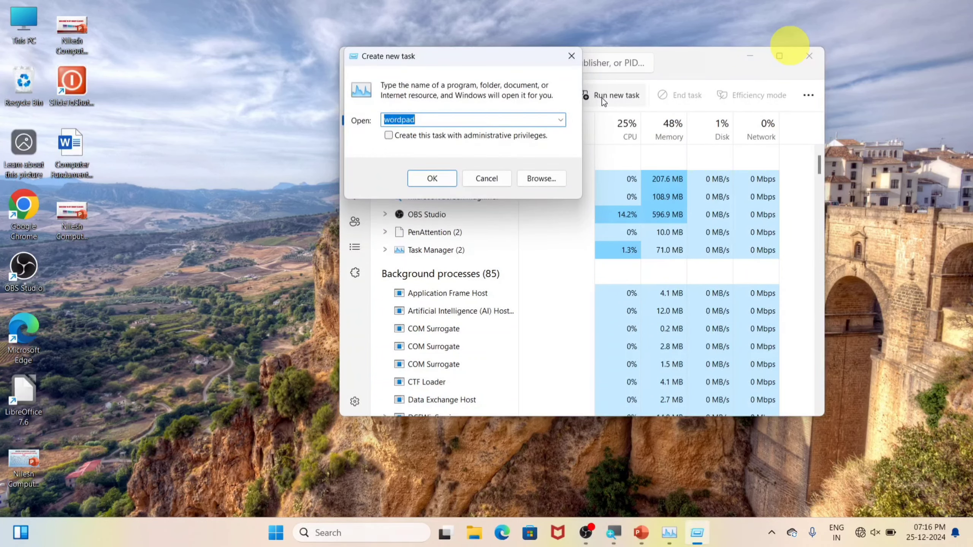
{"action": "type", "text": "wri"}
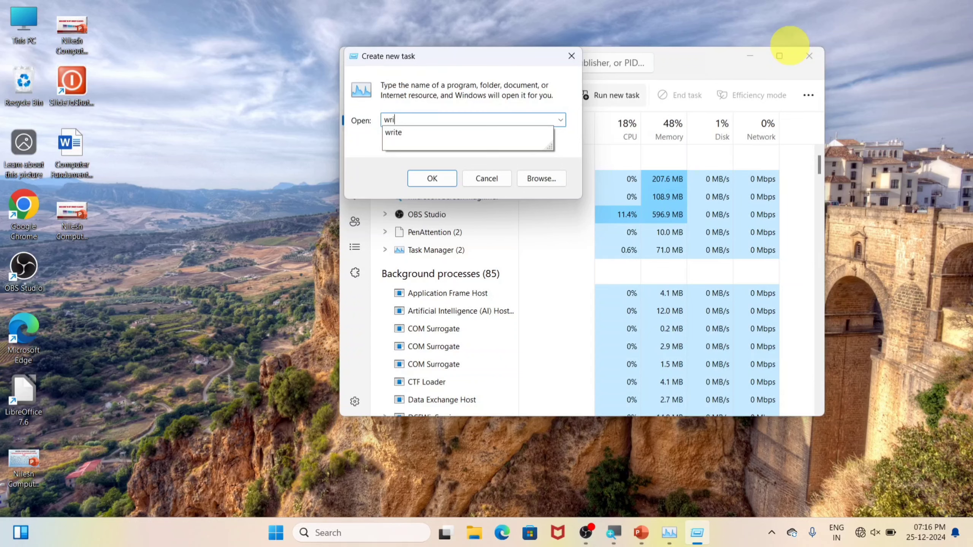
{"action": "key", "text": "Down"}
{"action": "key", "text": "Return"}
{"action": "key", "text": "Return"}
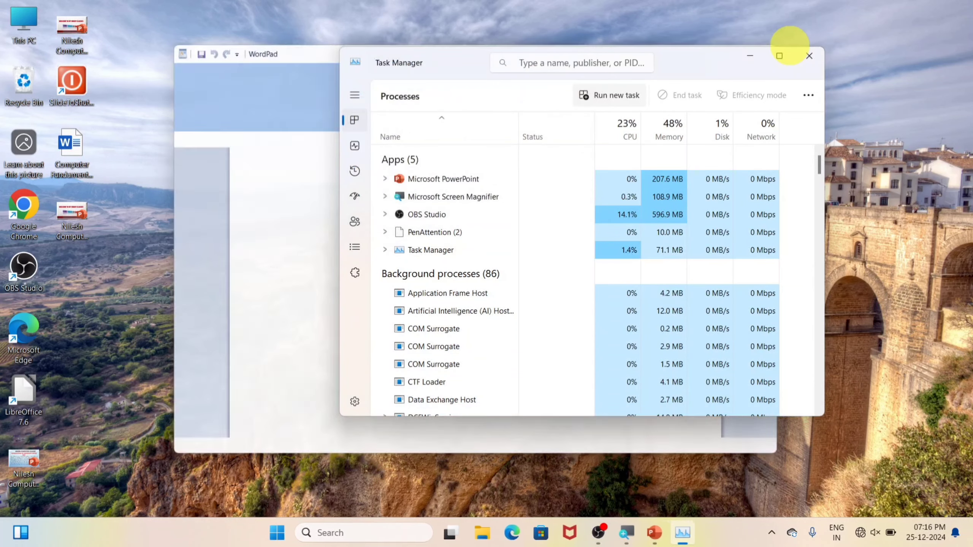
{"action": "left_click", "coordinate": [300, 46]}
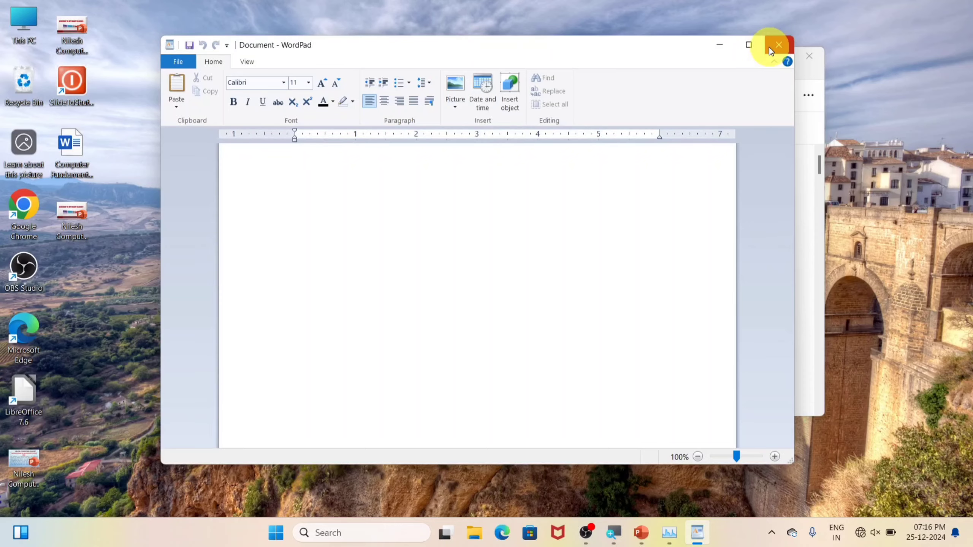
Step: Move the WordPad window down to uncover Task Manager, and close both windows
{"action": "left_click_drag", "start_coordinate": [691, 44], "coordinate": [662, 126]}
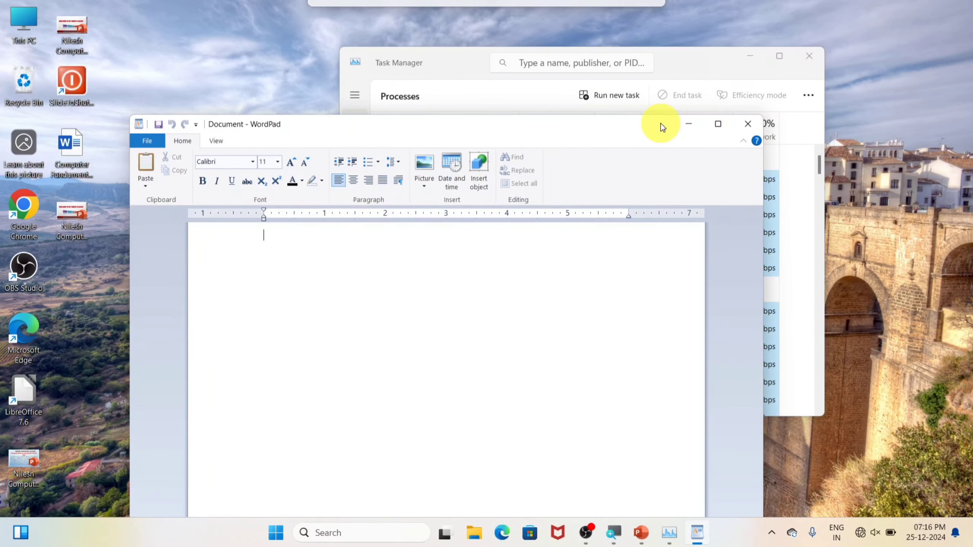
{"action": "left_click_drag", "start_coordinate": [661, 124], "coordinate": [645, 180]}
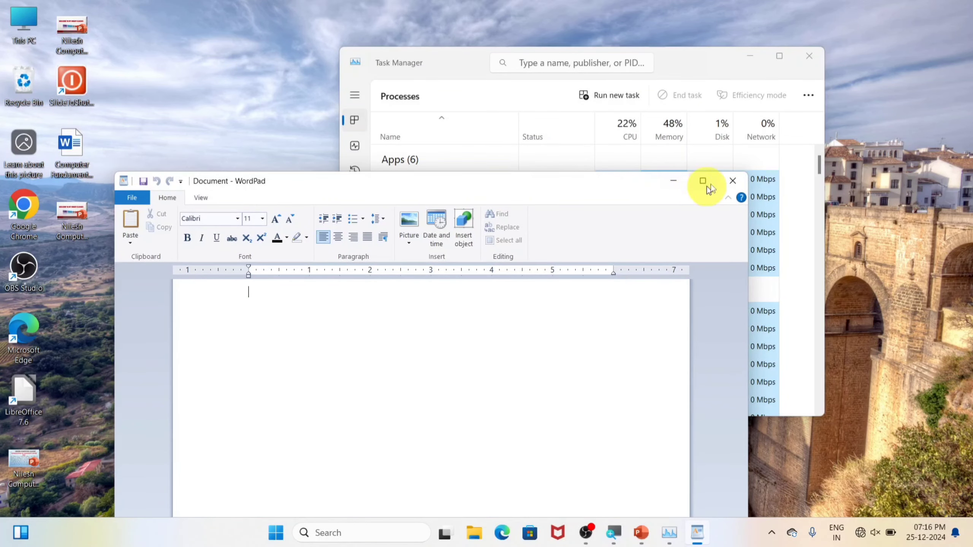
{"action": "left_click", "coordinate": [731, 181]}
{"action": "left_click", "coordinate": [808, 56]}
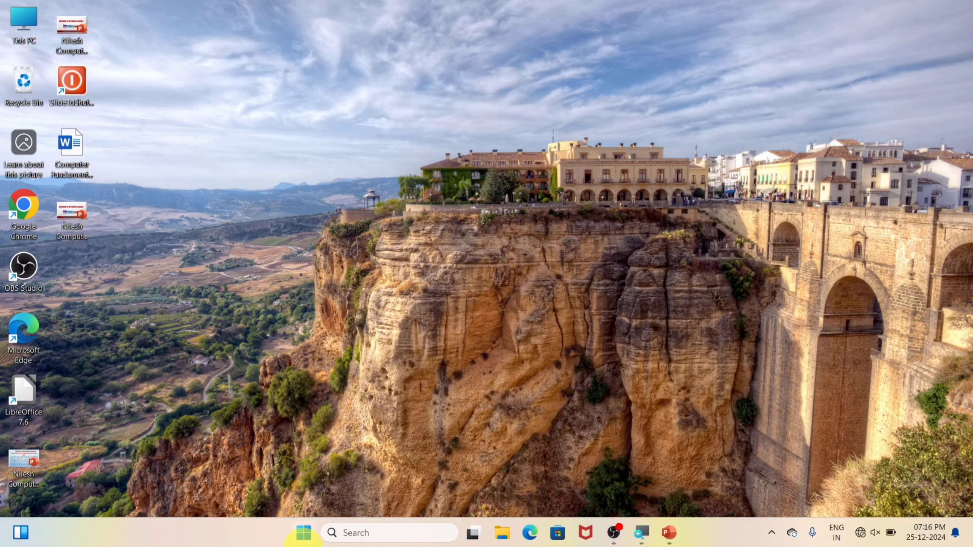
Step: Open WordPad by searching for word in Start, and move its window up and to the right on the desktop
{"action": "left_click", "coordinate": [310, 538]}
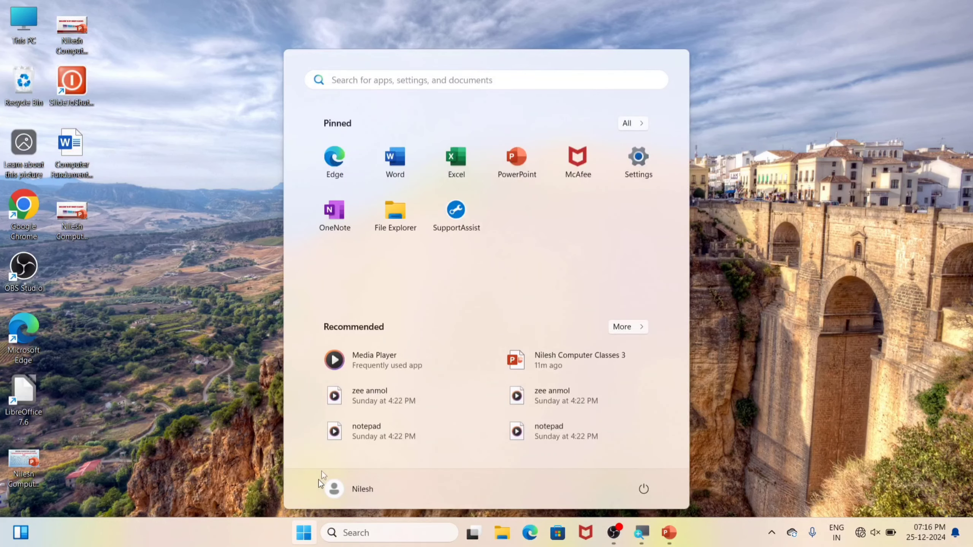
{"action": "type", "text": "wo"}
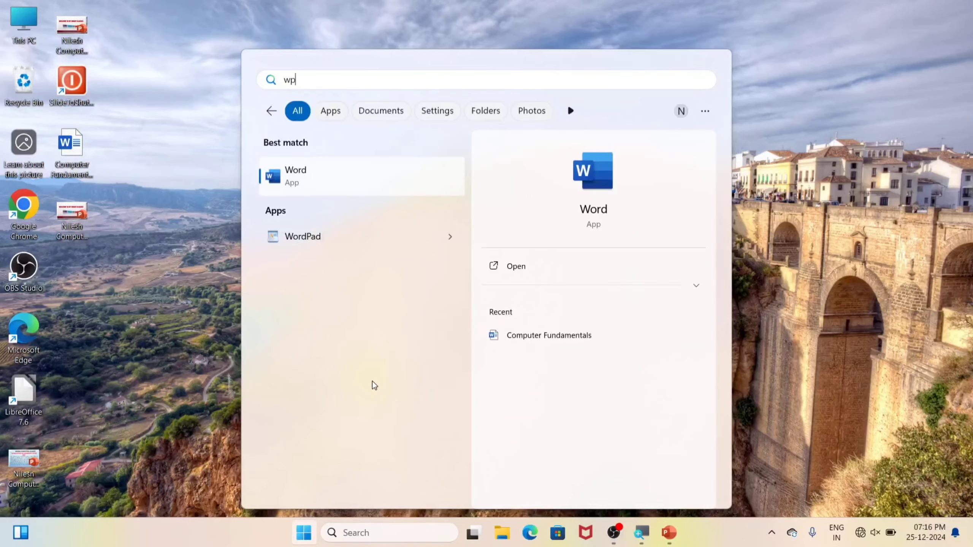
{"action": "type", "text": "rd"}
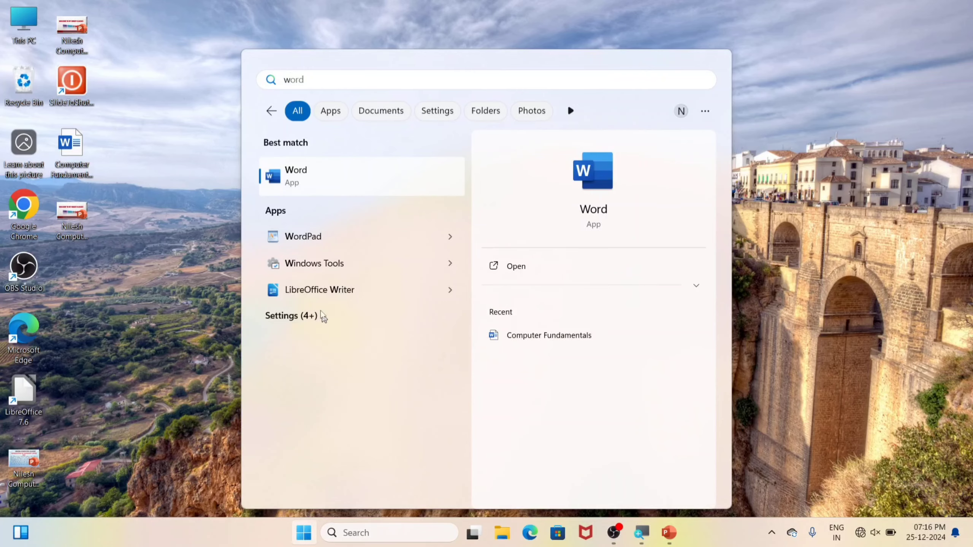
{"action": "left_click", "coordinate": [323, 240]}
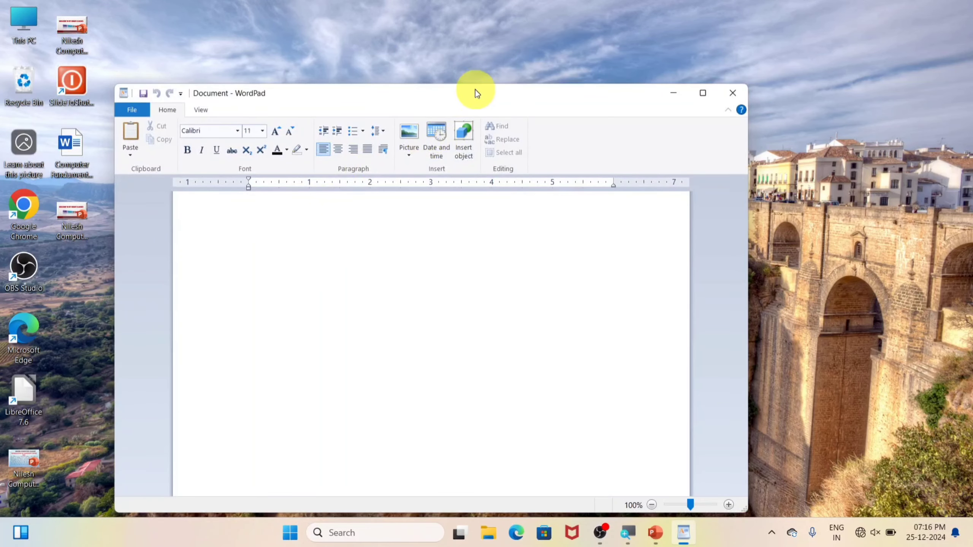
{"action": "left_click_drag", "start_coordinate": [475, 94], "coordinate": [542, 58]}
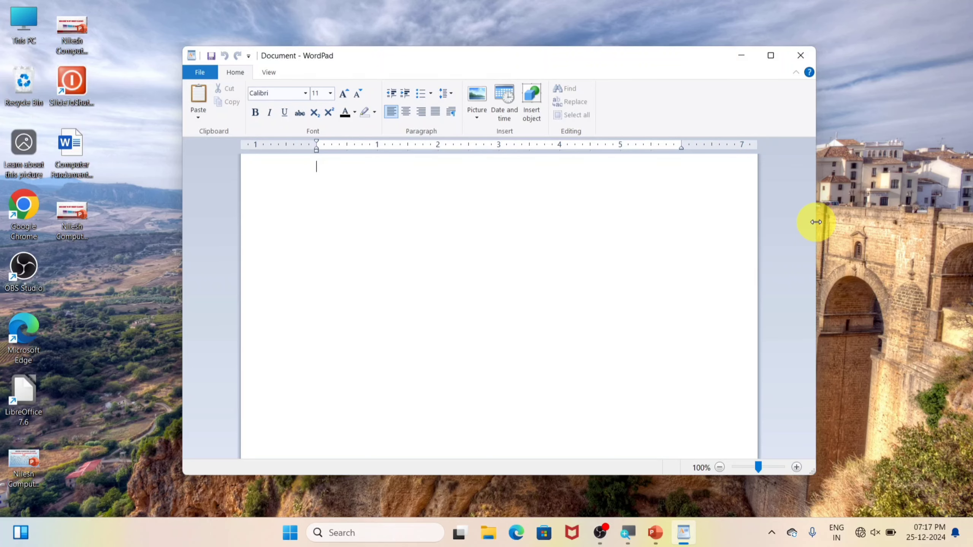
Step: Resize the WordPad window by its side and bottom edges to make it narrower and shorter, and enlarge its height from the corner
{"action": "left_click_drag", "start_coordinate": [816, 222], "coordinate": [812, 258]}
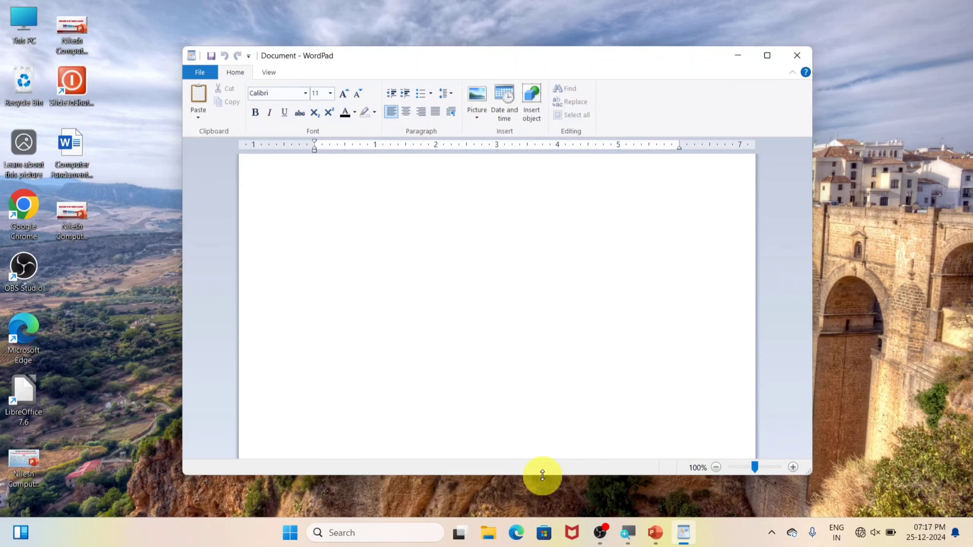
{"action": "left_click_drag", "start_coordinate": [543, 476], "coordinate": [552, 452]}
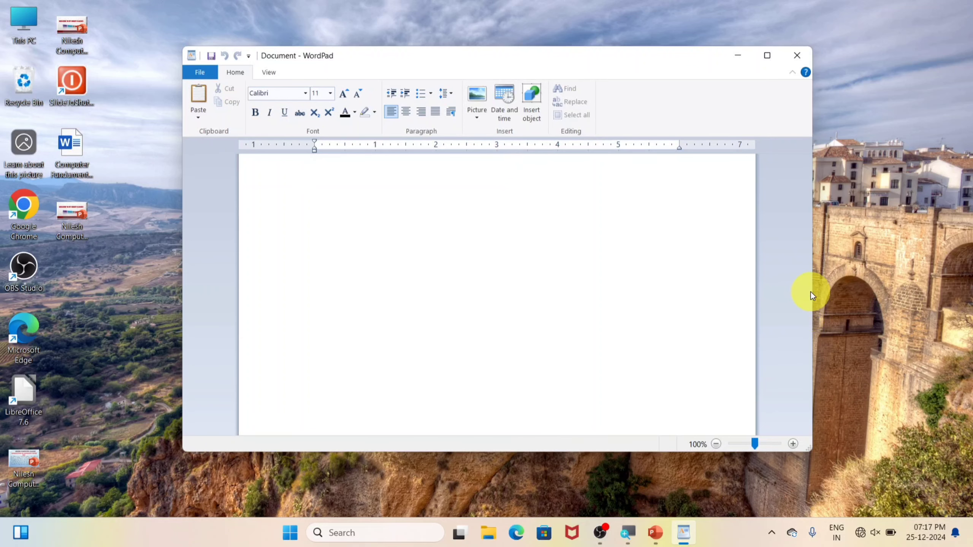
{"action": "left_click_drag", "start_coordinate": [809, 294], "coordinate": [765, 333]}
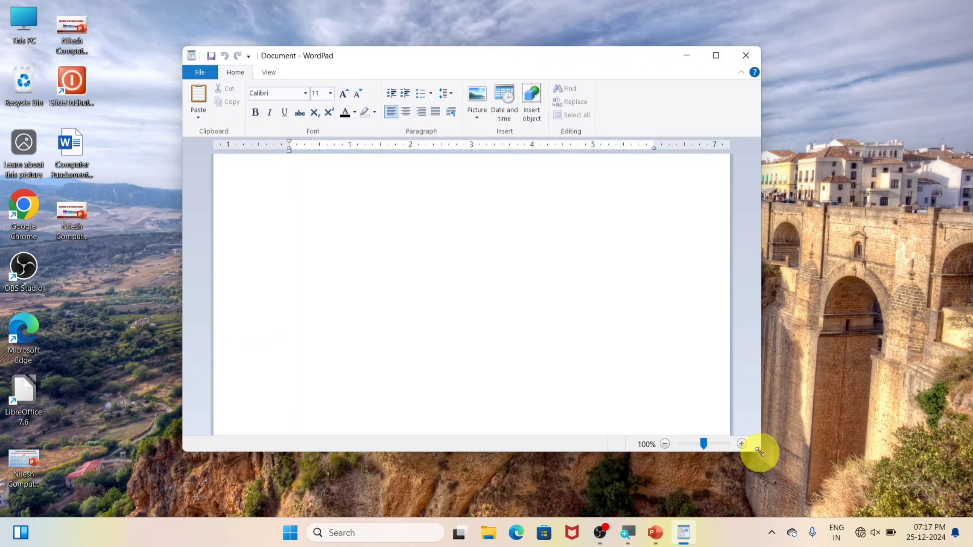
{"action": "left_click_drag", "start_coordinate": [759, 452], "coordinate": [773, 500]}
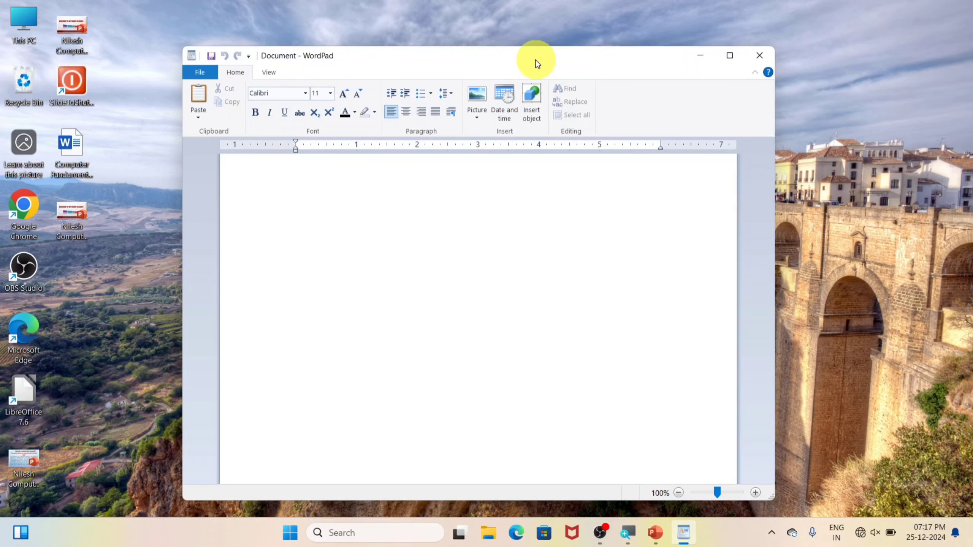
Step: Move the WordPad window further right, and maximise and restore it
{"action": "left_click_drag", "start_coordinate": [537, 63], "coordinate": [632, 47]}
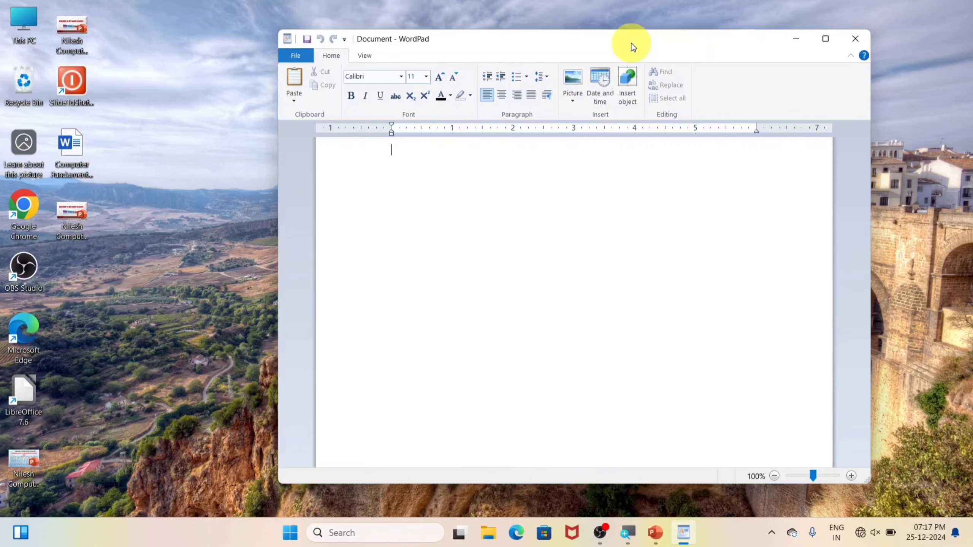
{"action": "double_click", "coordinate": [565, 41]}
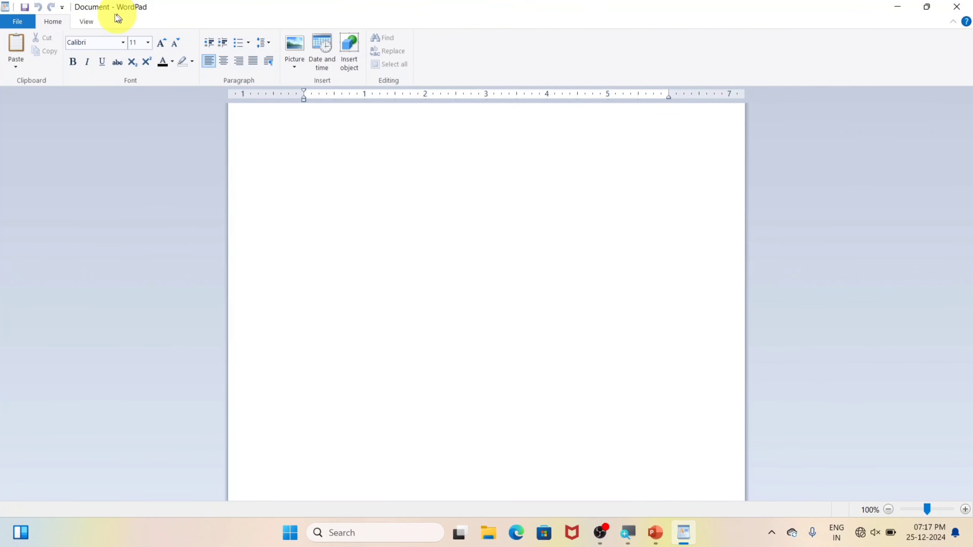
{"action": "double_click", "coordinate": [492, 11]}
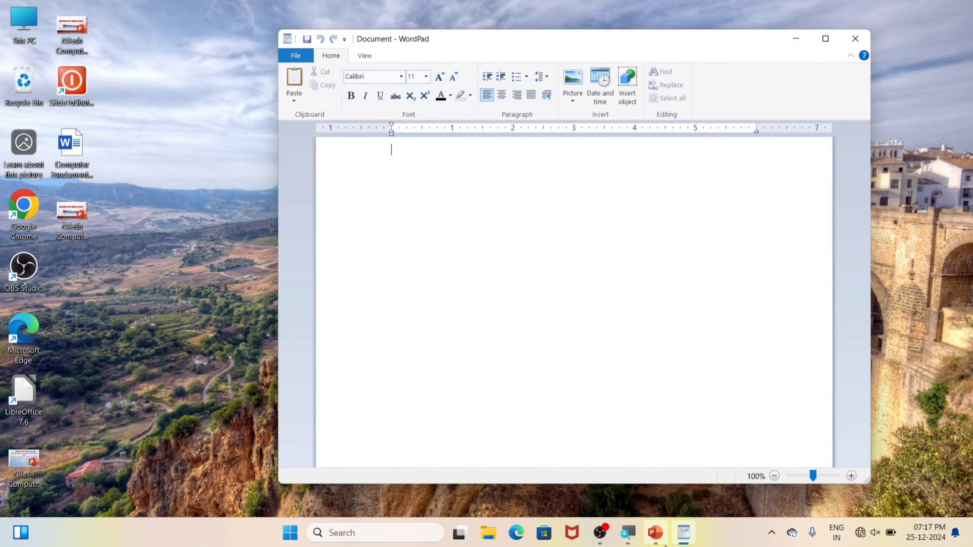
Step: Switch briefly to the PowerPoint presentation and minimise it, and shift the WordPad window left and widen it
{"action": "left_click", "coordinate": [655, 533]}
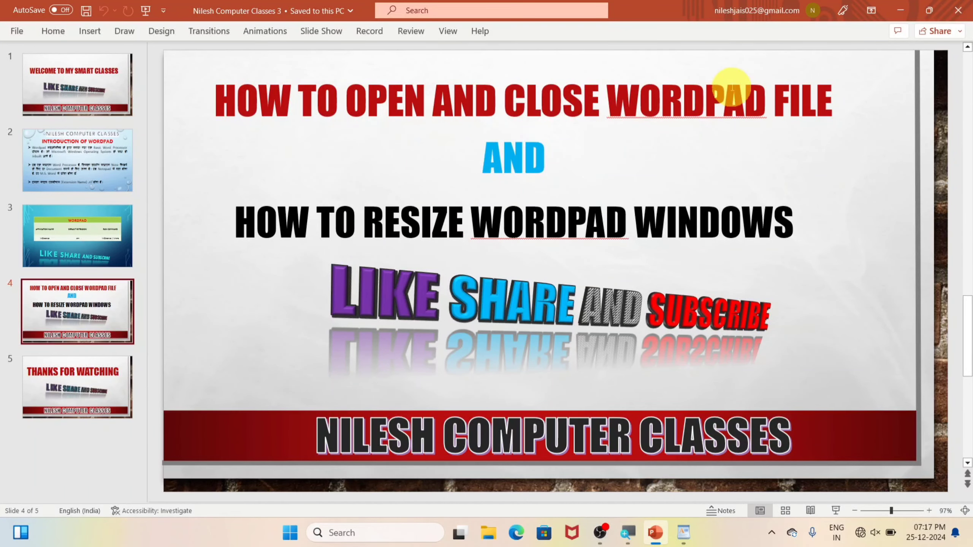
{"action": "left_click", "coordinate": [901, 11]}
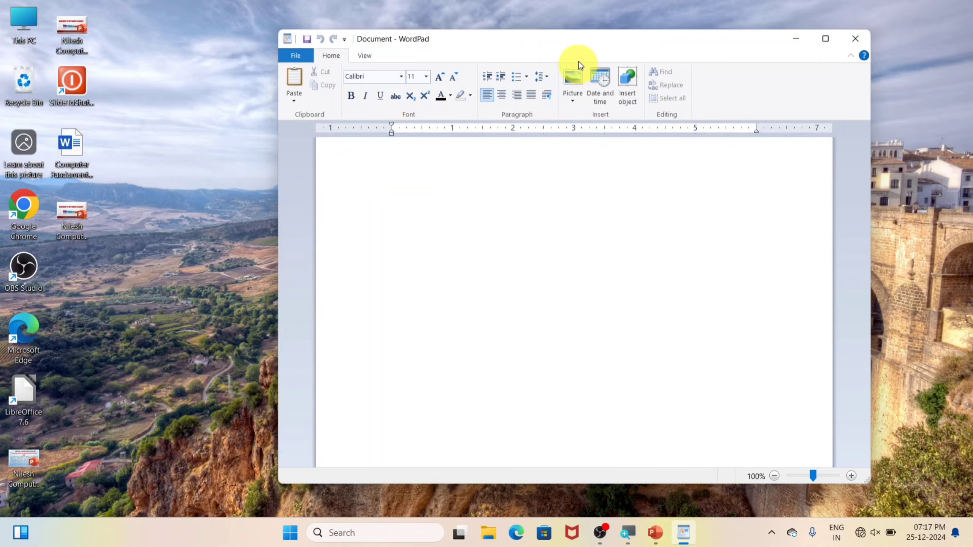
{"action": "left_click_drag", "start_coordinate": [586, 43], "coordinate": [463, 20]}
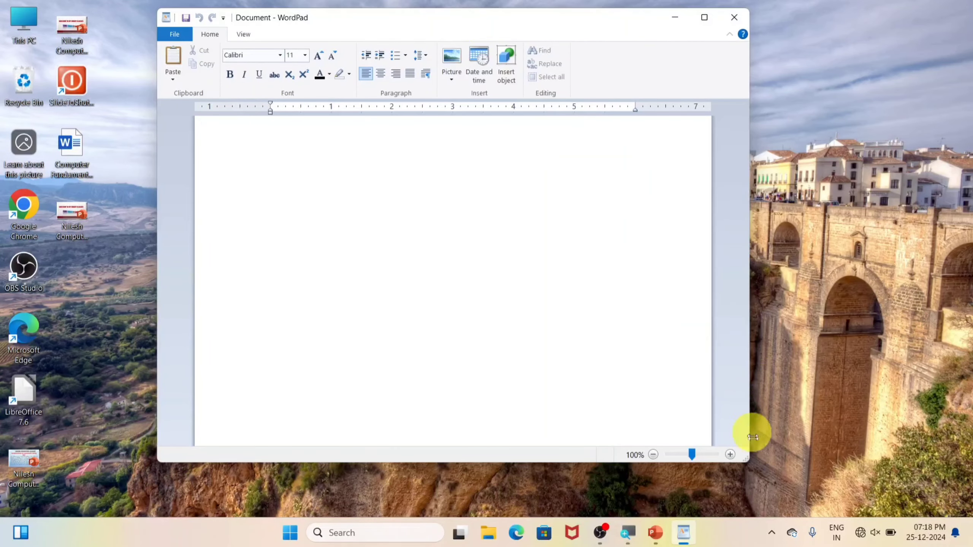
{"action": "left_click_drag", "start_coordinate": [747, 460], "coordinate": [794, 470]}
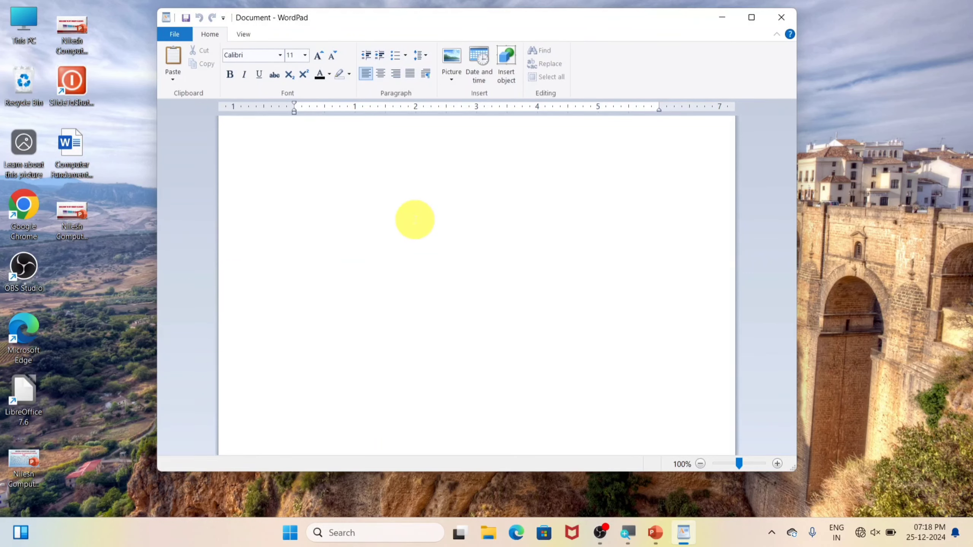
Step: Launch Microsoft Word from the Run dialog with winword, and create a blank document
{"action": "key", "text": "super+r"}
{"action": "type", "text": "wi"}
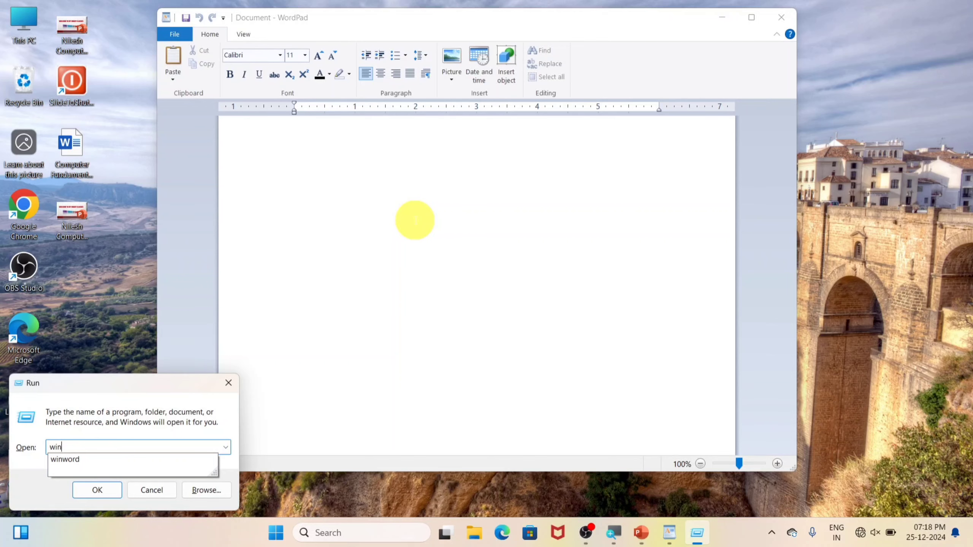
{"action": "type", "text": "n"}
{"action": "key", "text": "Down"}
{"action": "key", "text": "Return"}
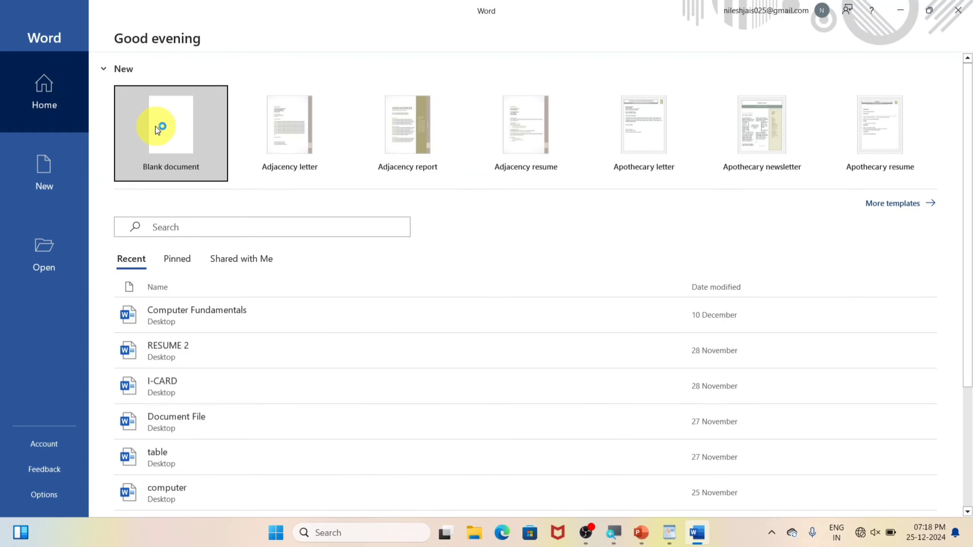
{"action": "left_click", "coordinate": [158, 129]}
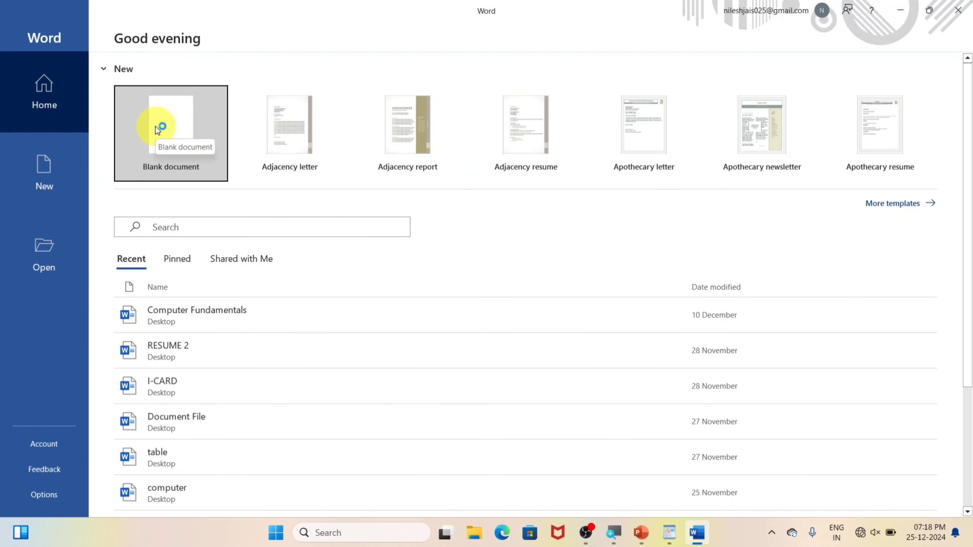
Step: Generate sample paragraphs in the blank document with =rand(), and copy all of the text
{"action": "type", "text": "=ra"}
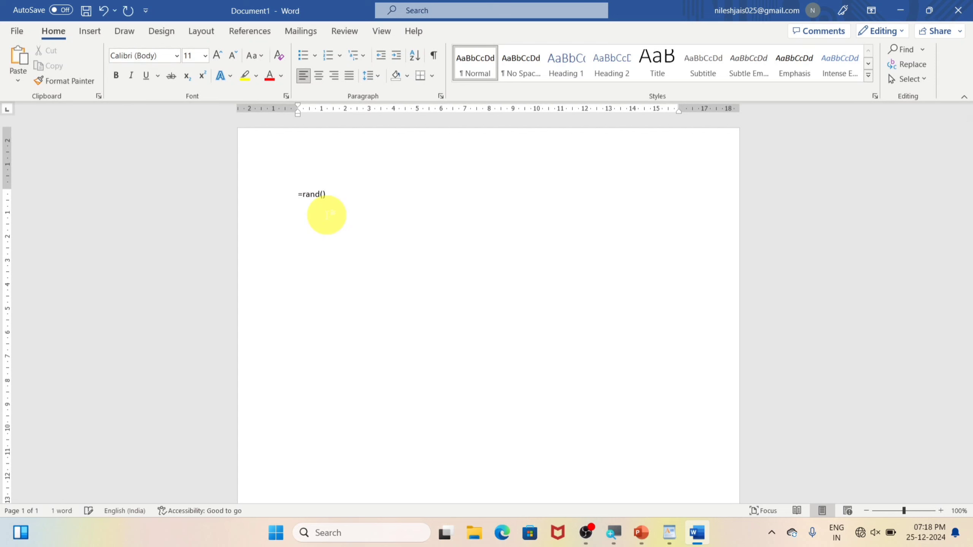
{"action": "type", "text": "nd()"}
{"action": "key", "text": "Return"}
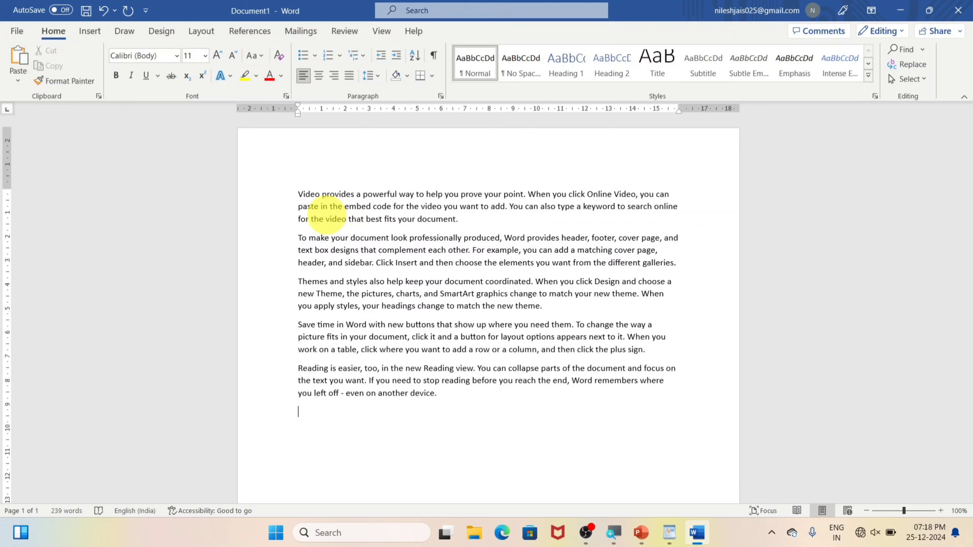
{"action": "key", "text": "ctrl+a"}
{"action": "key", "text": "ctrl+c"}
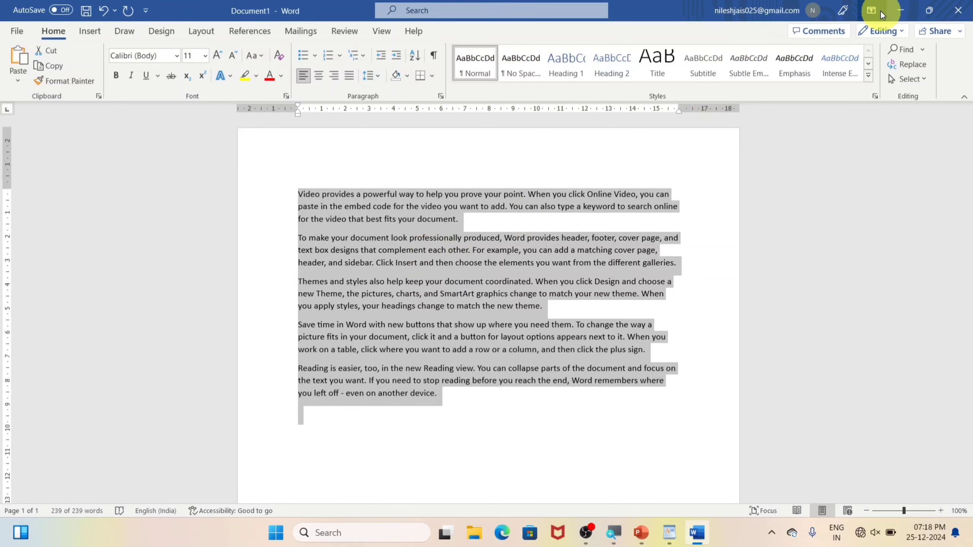
Step: Minimise the Word document and paste the copied paragraphs into the blank WordPad document
{"action": "left_click", "coordinate": [900, 12]}
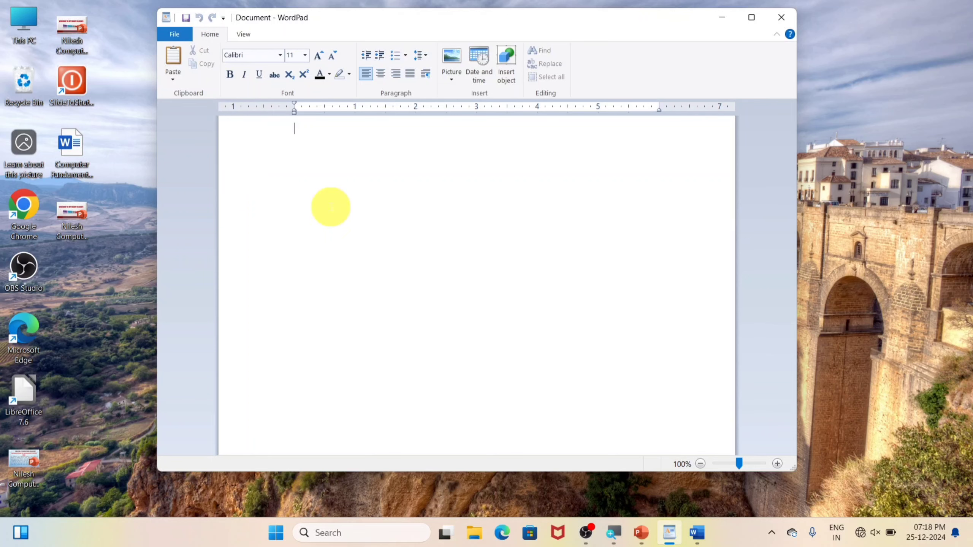
{"action": "key", "text": "ctrl+v"}
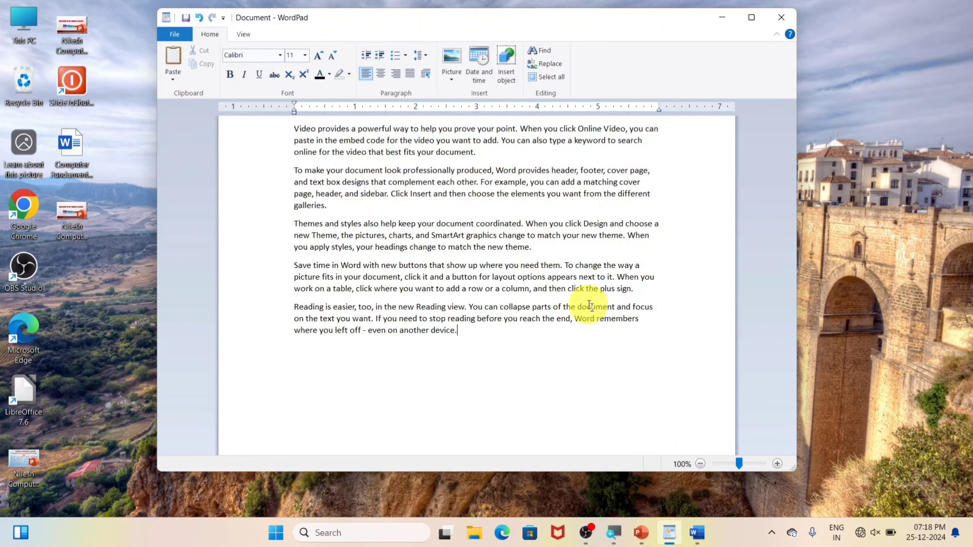
Step: Make the WordPad window narrower and shorter, and reposition and enlarge it near the centre of the desktop
{"action": "left_click_drag", "start_coordinate": [796, 461], "coordinate": [631, 394]}
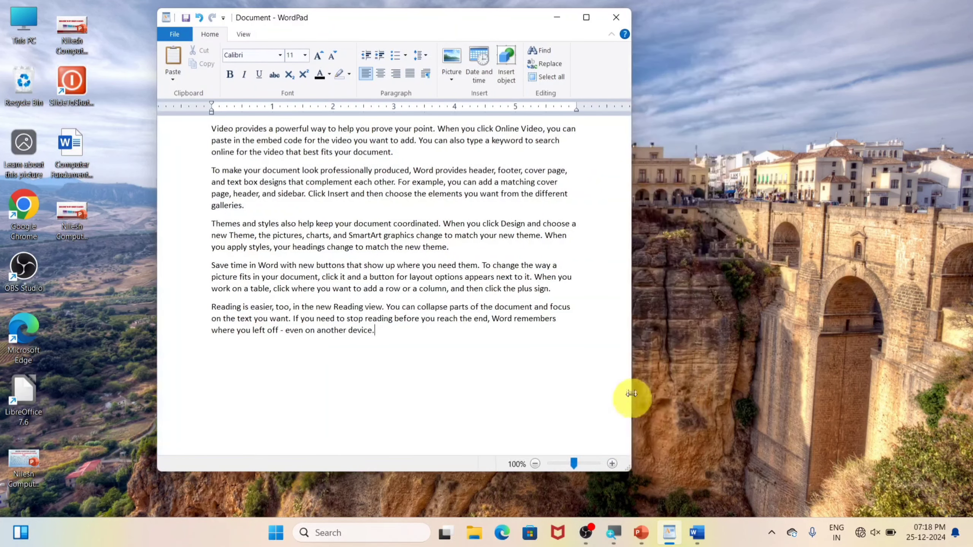
{"action": "left_click_drag", "start_coordinate": [620, 471], "coordinate": [620, 454]}
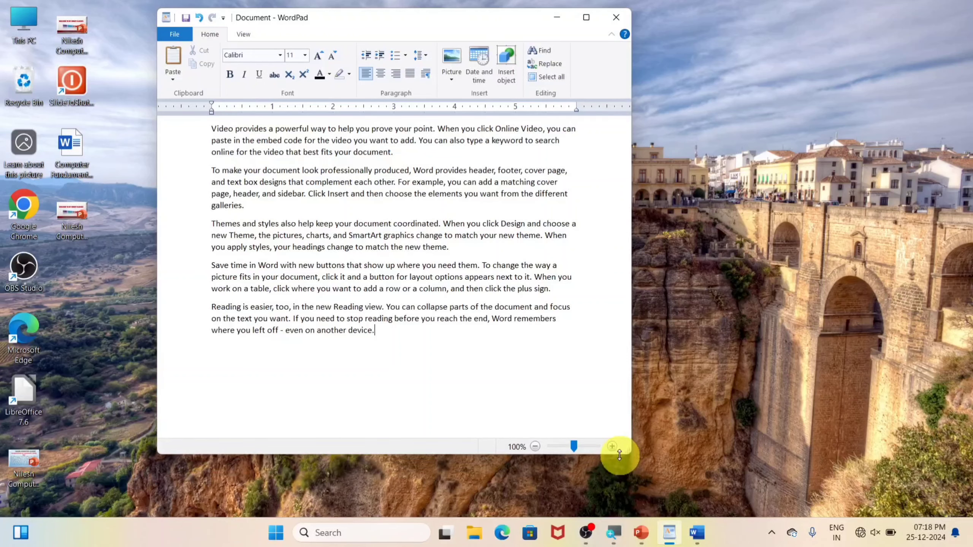
{"action": "left_click_drag", "start_coordinate": [369, 19], "coordinate": [464, 29]}
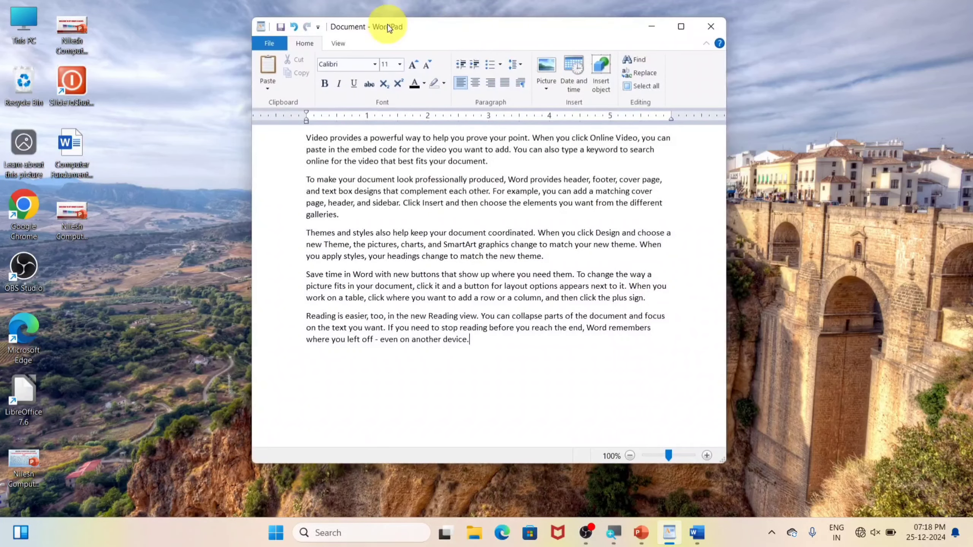
{"action": "left_click_drag", "start_coordinate": [723, 467], "coordinate": [801, 489]}
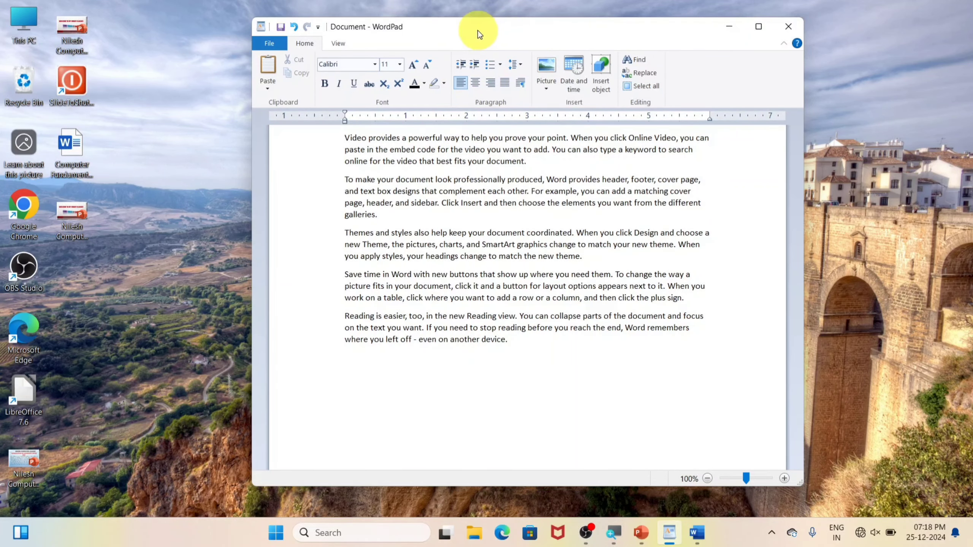
{"action": "left_click_drag", "start_coordinate": [473, 28], "coordinate": [449, 23]}
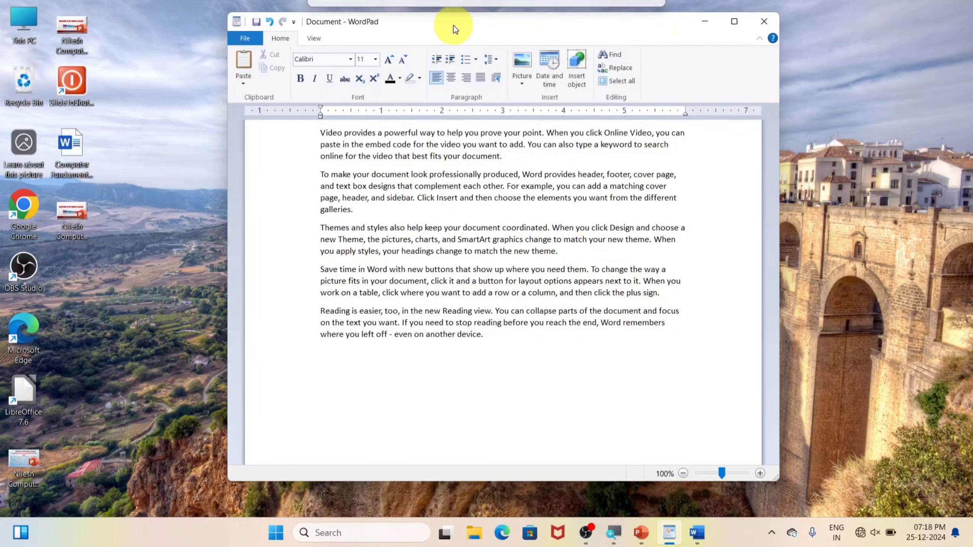
Step: Maximise the WordPad window, restore it to its smaller size, and maximise it again
{"action": "double_click", "coordinate": [578, 29]}
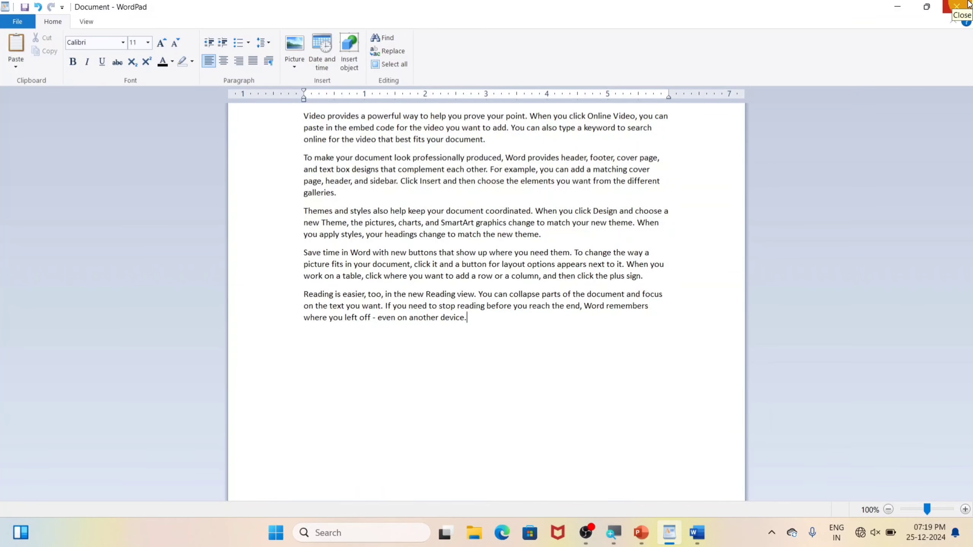
{"action": "mouse_move", "coordinate": [926, 10]}
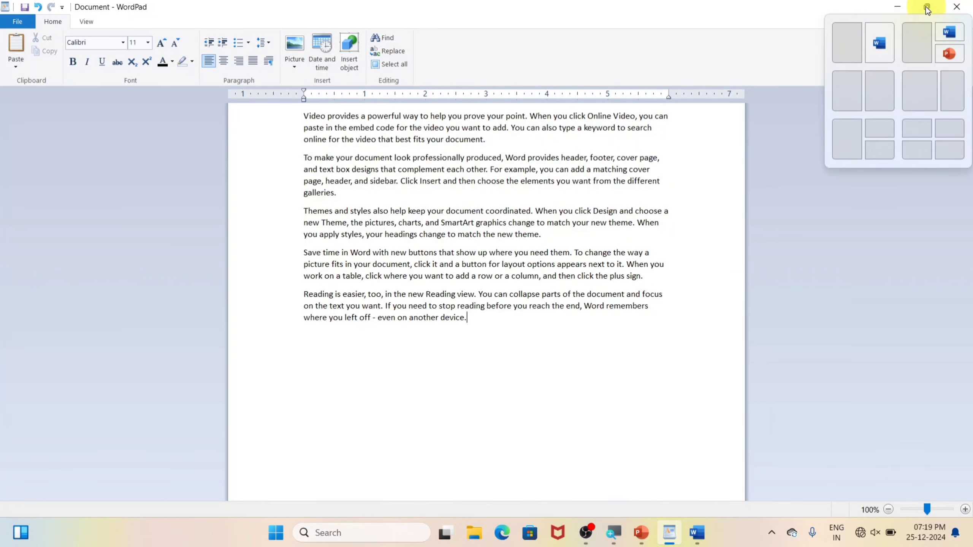
{"action": "left_click", "coordinate": [927, 6]}
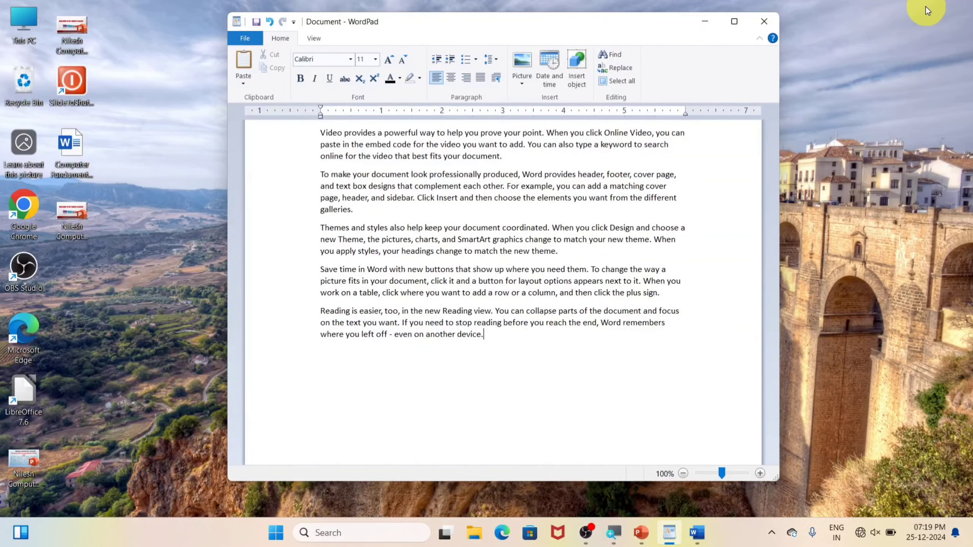
{"action": "mouse_move", "coordinate": [734, 25]}
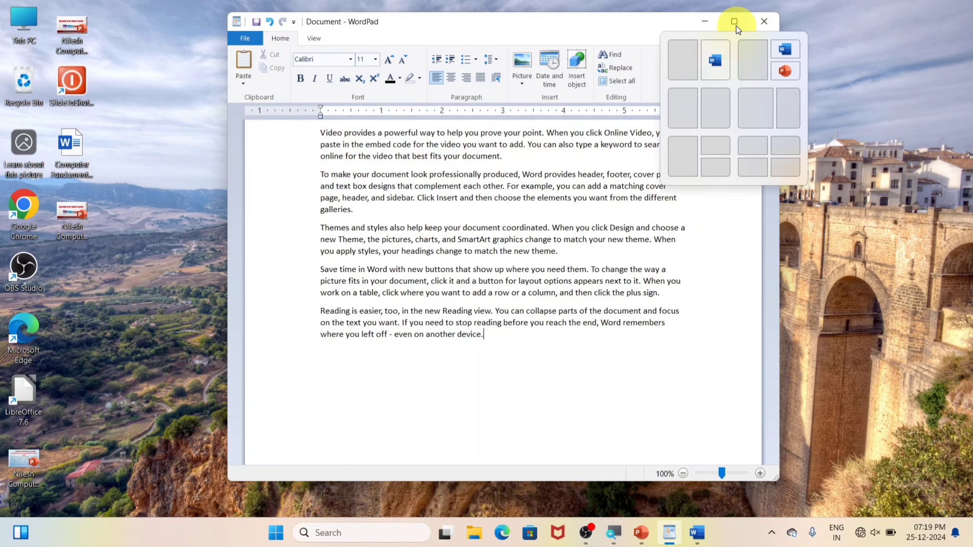
{"action": "left_click", "coordinate": [734, 22]}
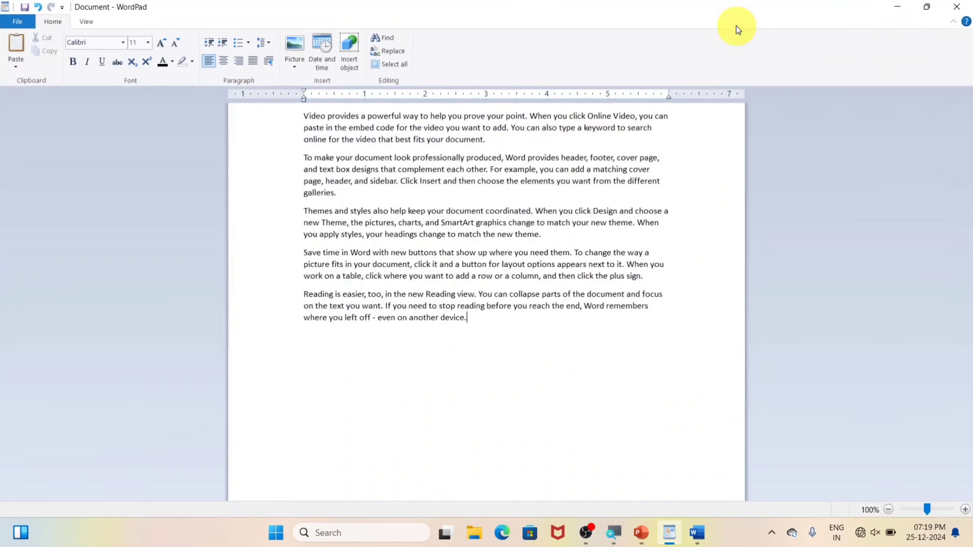
Step: Minimise and reopen the WordPad window, briefly showing and minimising the Word document in between
{"action": "left_click", "coordinate": [899, 8]}
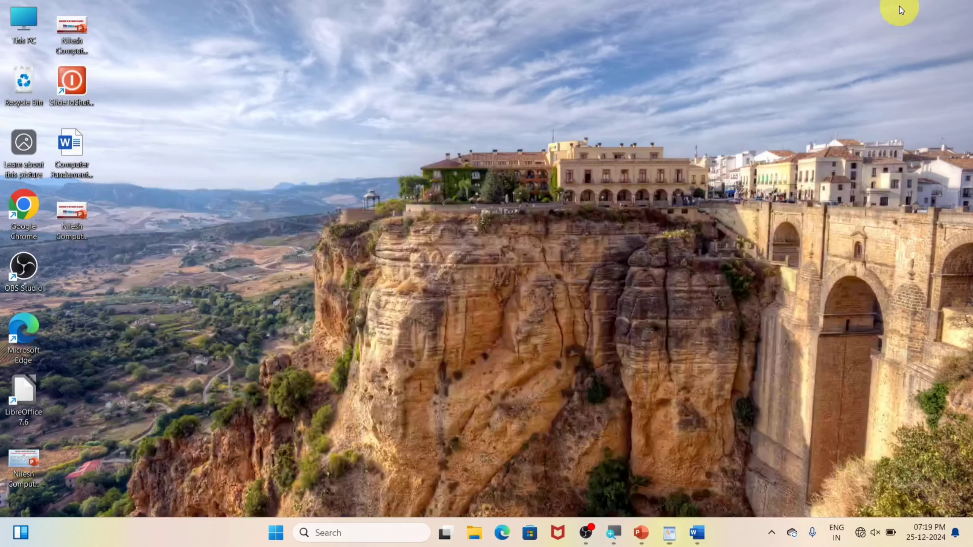
{"action": "left_click", "coordinate": [695, 540]}
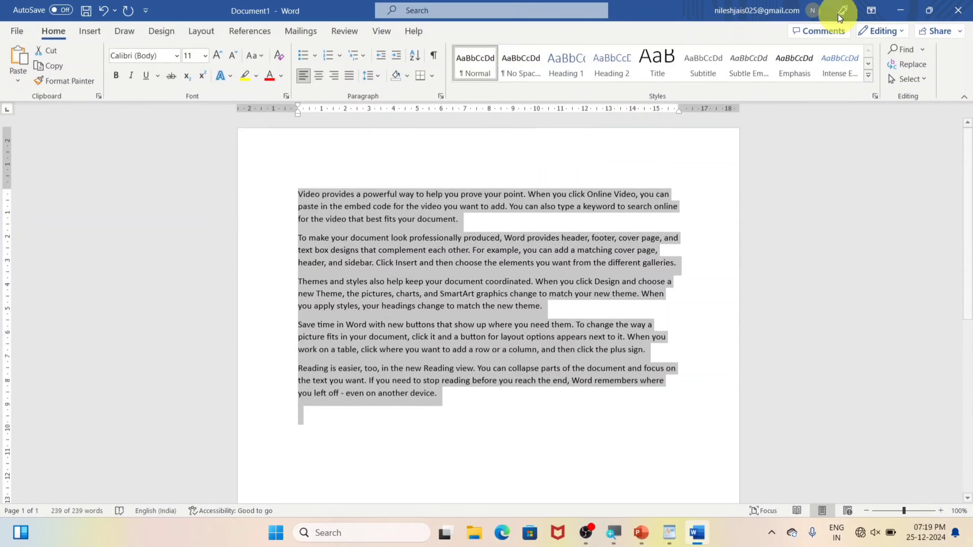
{"action": "left_click", "coordinate": [902, 10]}
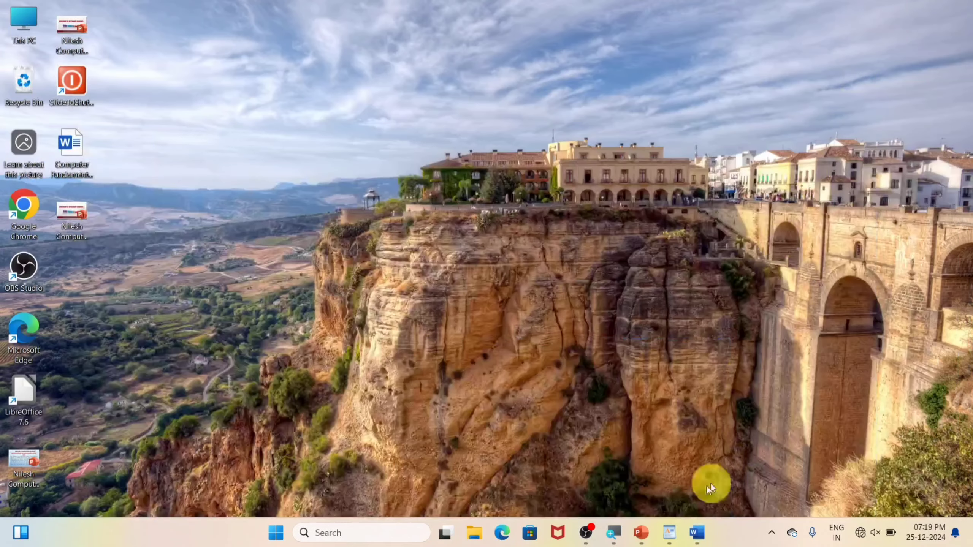
{"action": "left_click", "coordinate": [665, 532]}
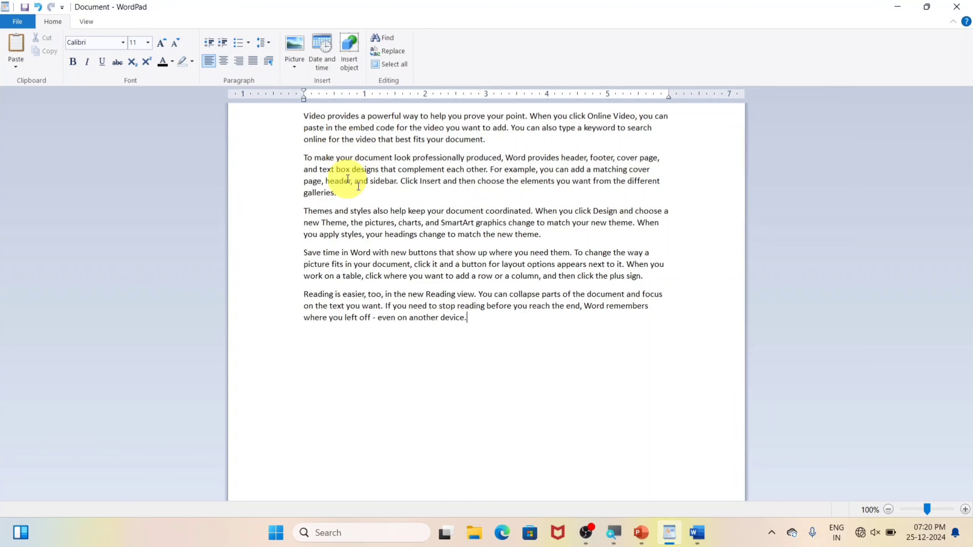
{"action": "left_click", "coordinate": [18, 22]}
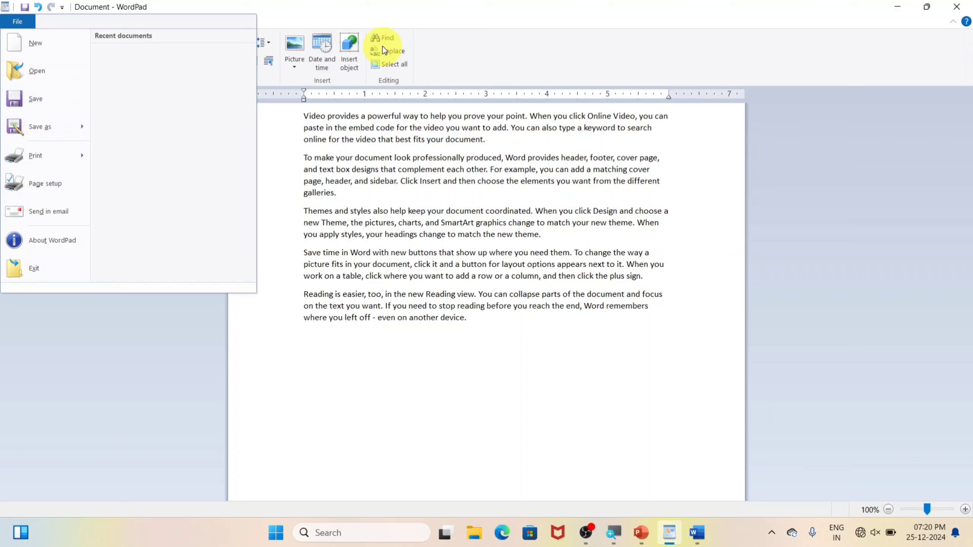
{"action": "left_click", "coordinate": [539, 15]}
{"action": "left_click", "coordinate": [40, 7]}
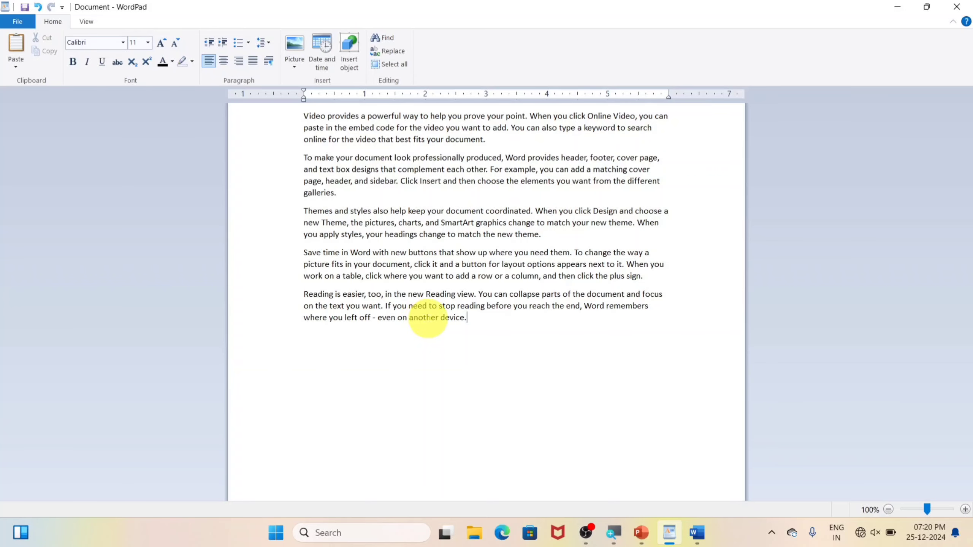
Step: Delete the word "another" from the last sentence of the WordPad text, and undo and redo the deletion
{"action": "scroll", "coordinate": [427, 311], "scroll_direction": "up", "scroll_amount": 5}
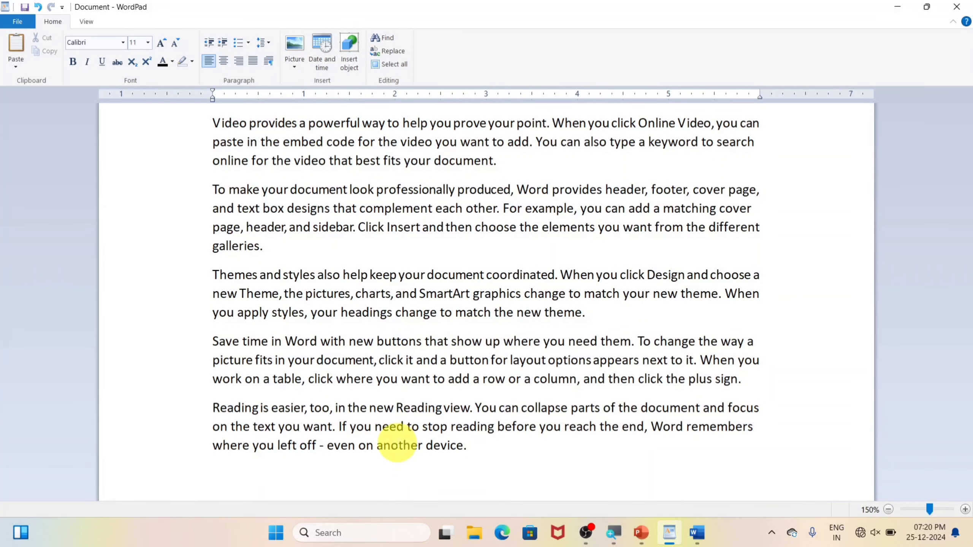
{"action": "double_click", "coordinate": [397, 447]}
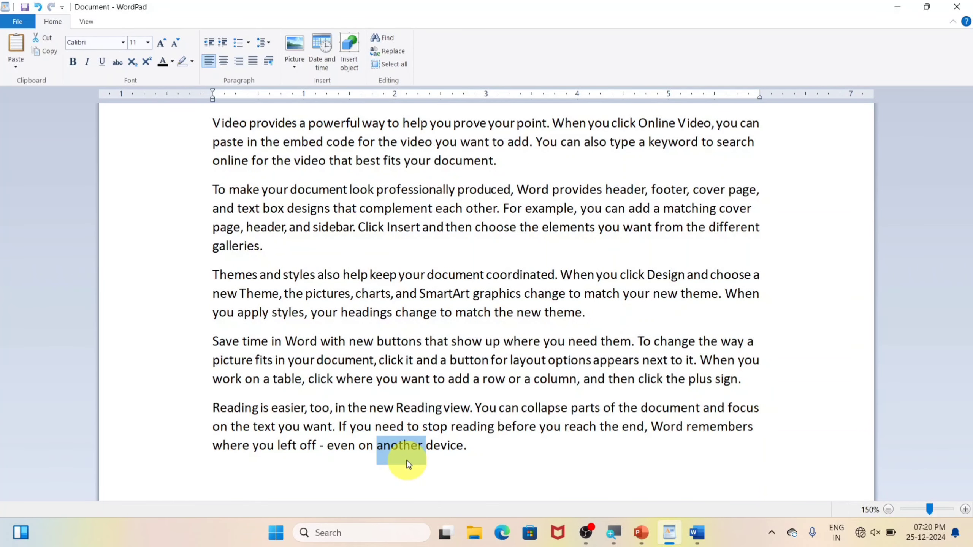
{"action": "key", "text": "Delete"}
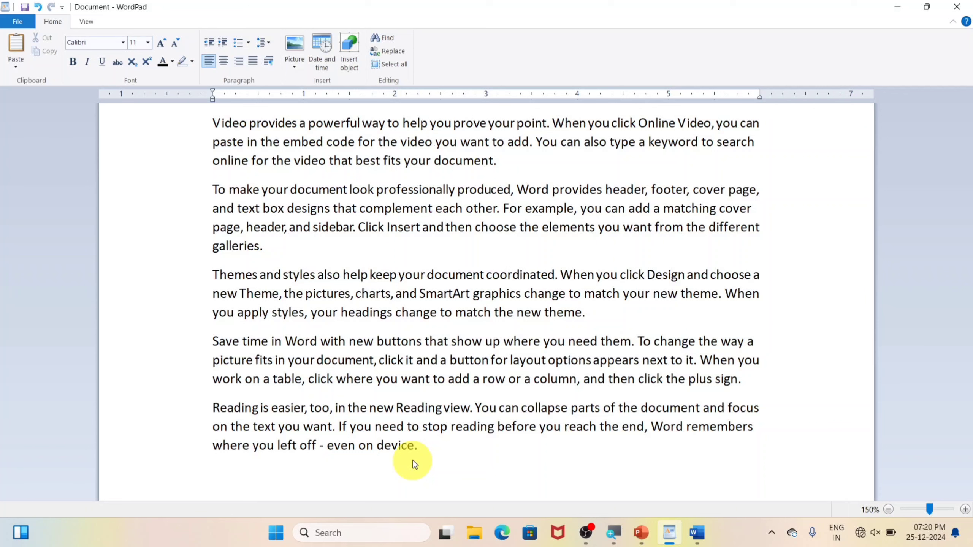
{"action": "left_click", "coordinate": [39, 10]}
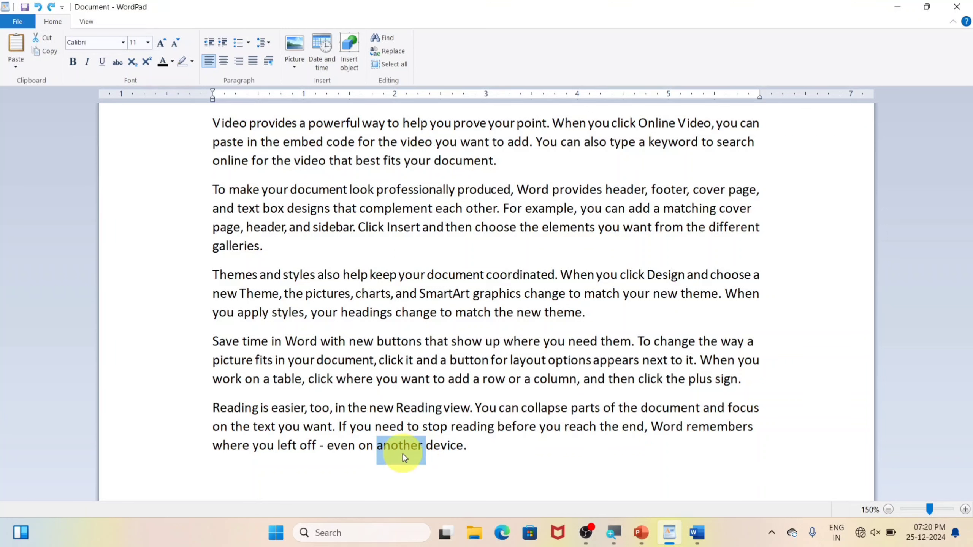
{"action": "left_click", "coordinate": [53, 7]}
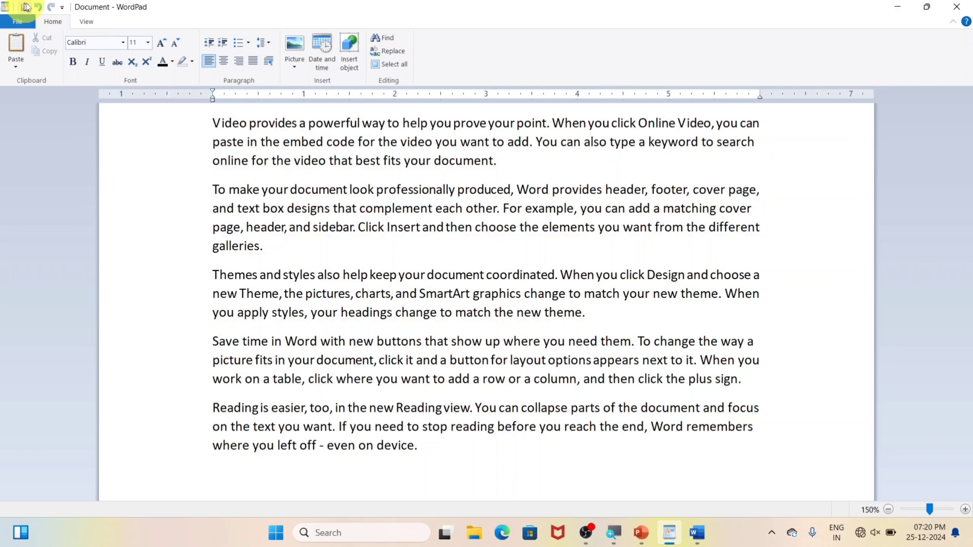
Step: Add the New command to the Quick Access Toolbar, compare it with the File commands, and remove it again
{"action": "left_click", "coordinate": [63, 8]}
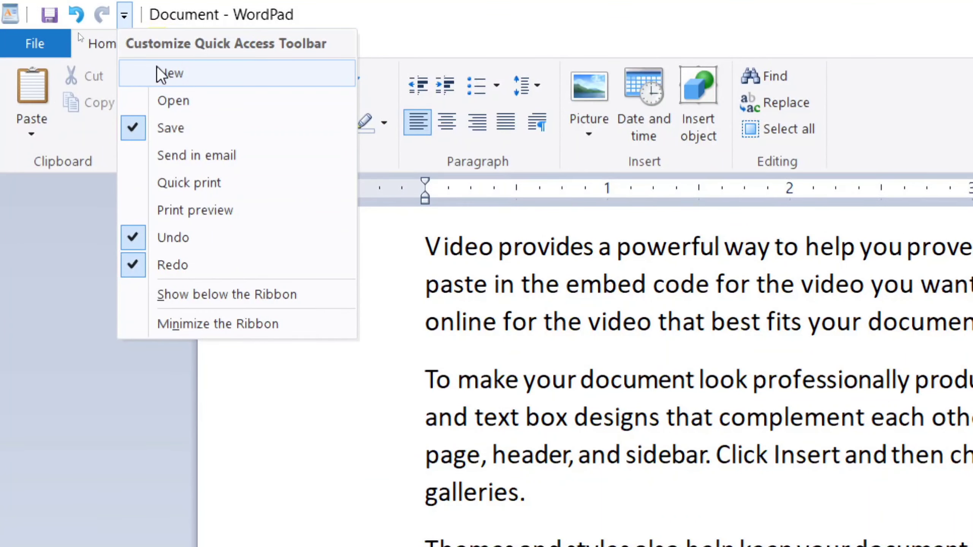
{"action": "left_click", "coordinate": [165, 73]}
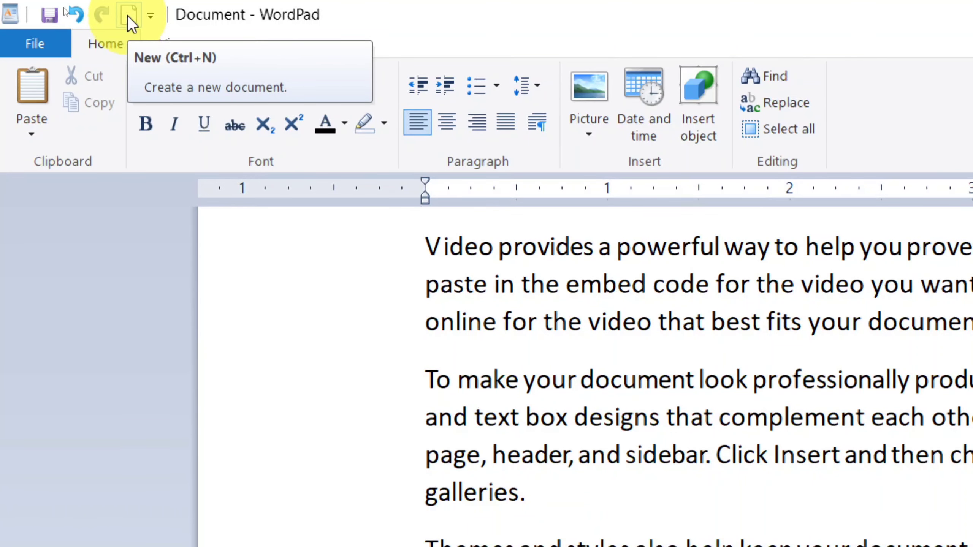
{"action": "left_click", "coordinate": [36, 44]}
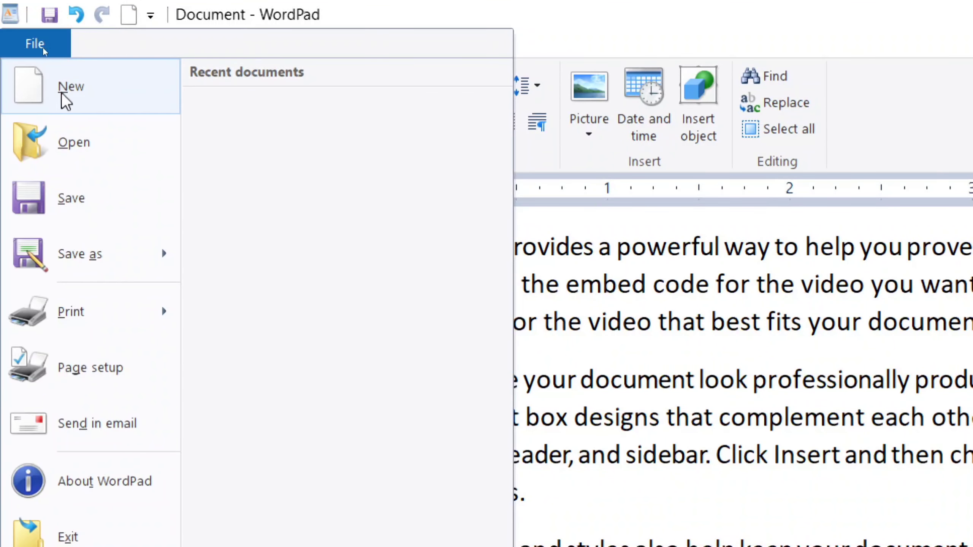
{"action": "left_click", "coordinate": [129, 15]}
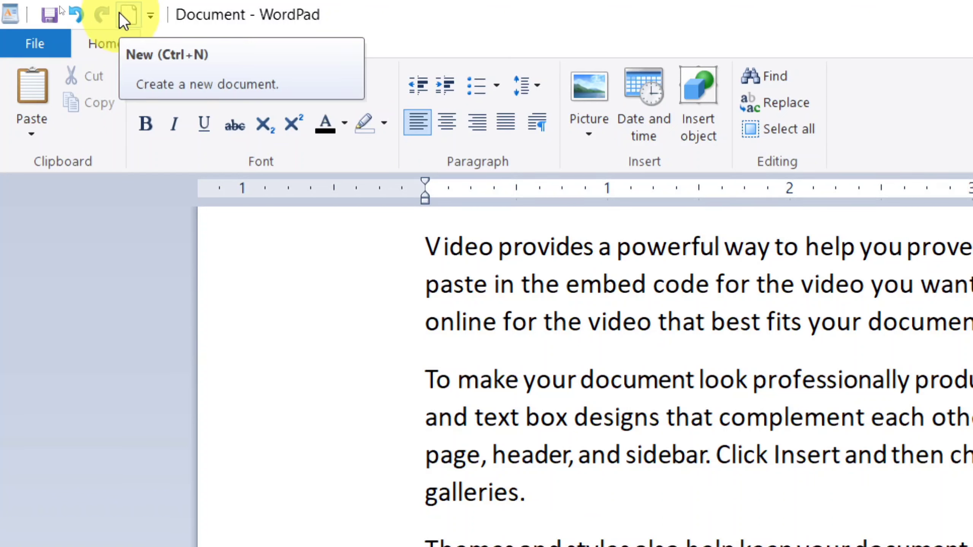
{"action": "left_click", "coordinate": [151, 15]}
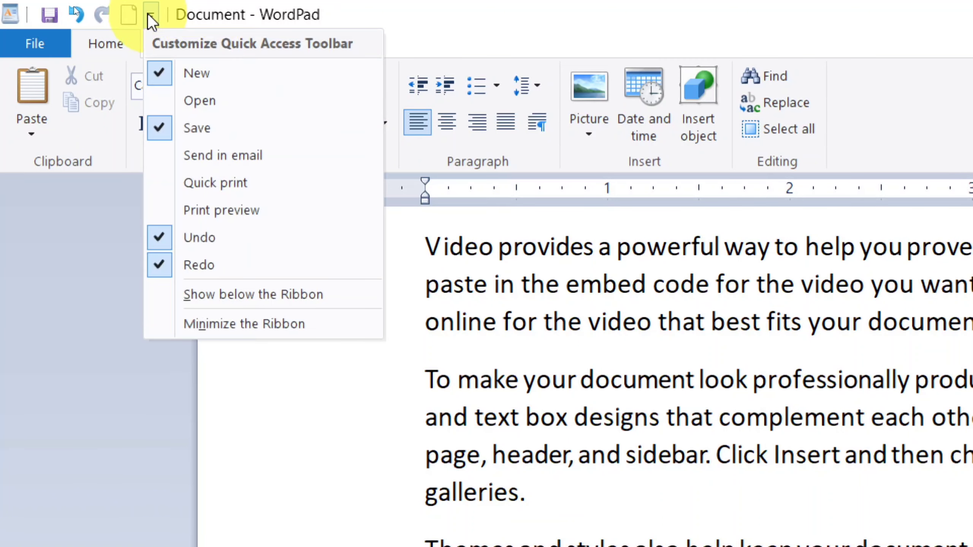
{"action": "left_click", "coordinate": [199, 74]}
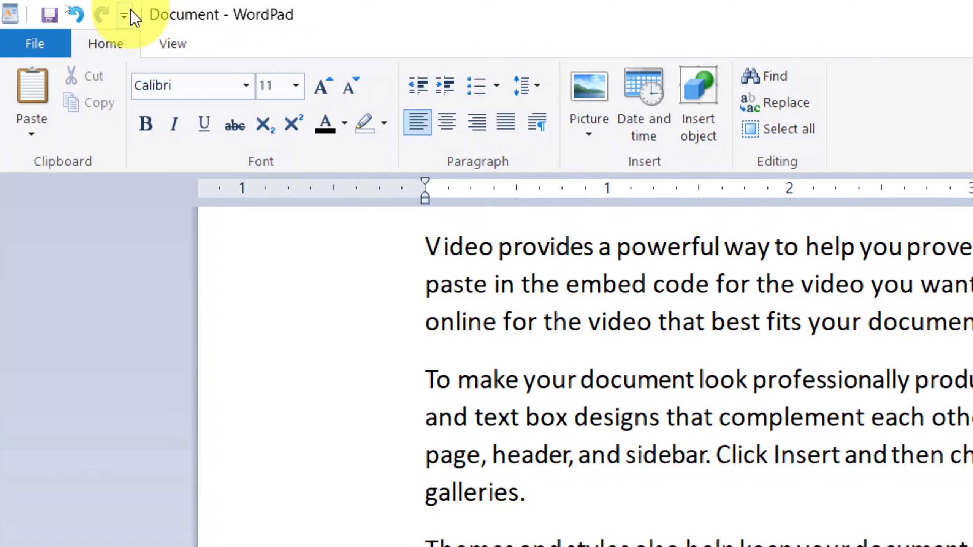
Step: Add the Open command to the Quick Access Toolbar and remove it again
{"action": "left_click", "coordinate": [127, 15]}
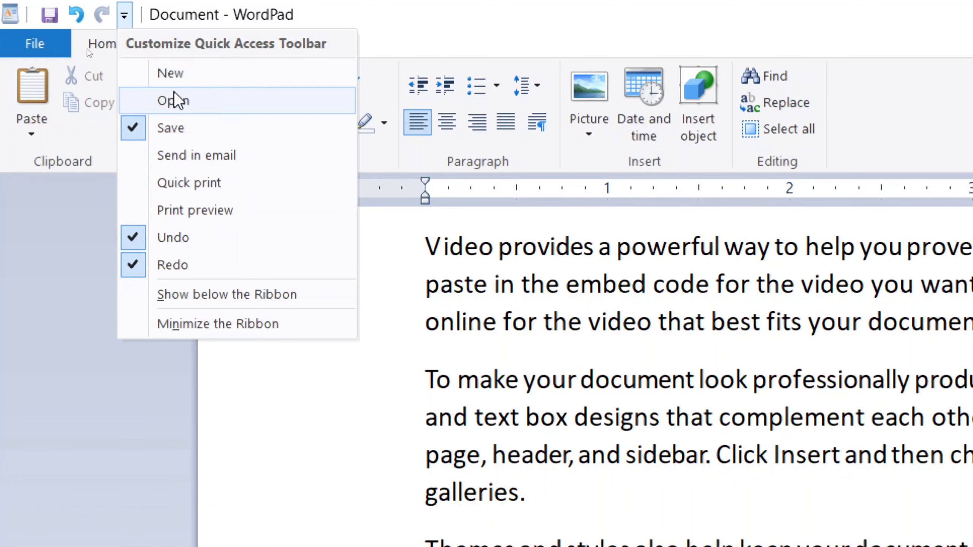
{"action": "left_click", "coordinate": [18, 45]}
{"action": "left_click", "coordinate": [579, 17]}
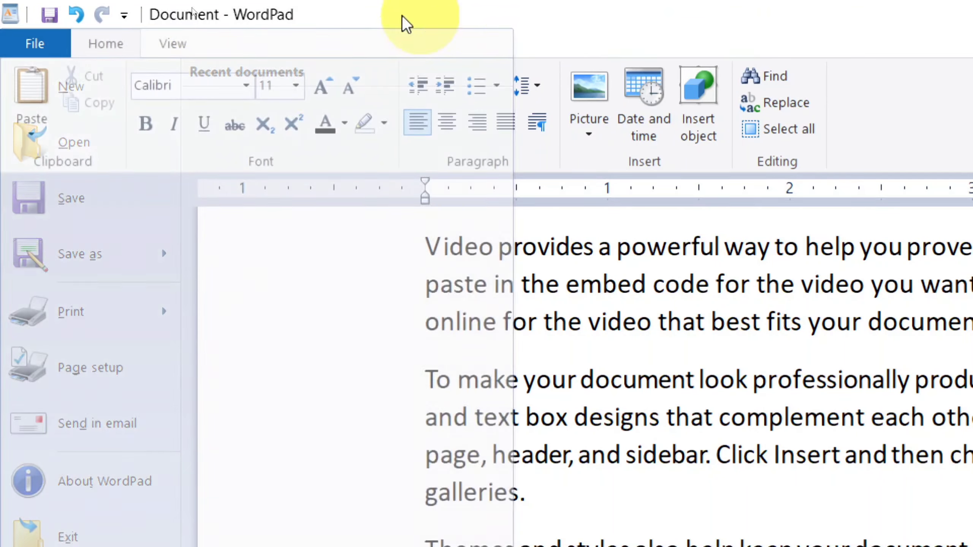
{"action": "left_click", "coordinate": [124, 12]}
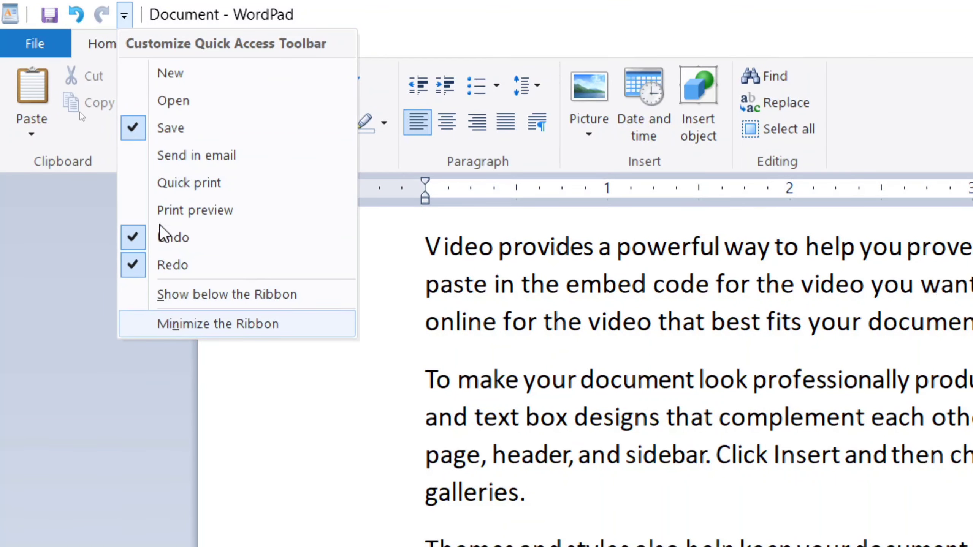
{"action": "left_click", "coordinate": [187, 100]}
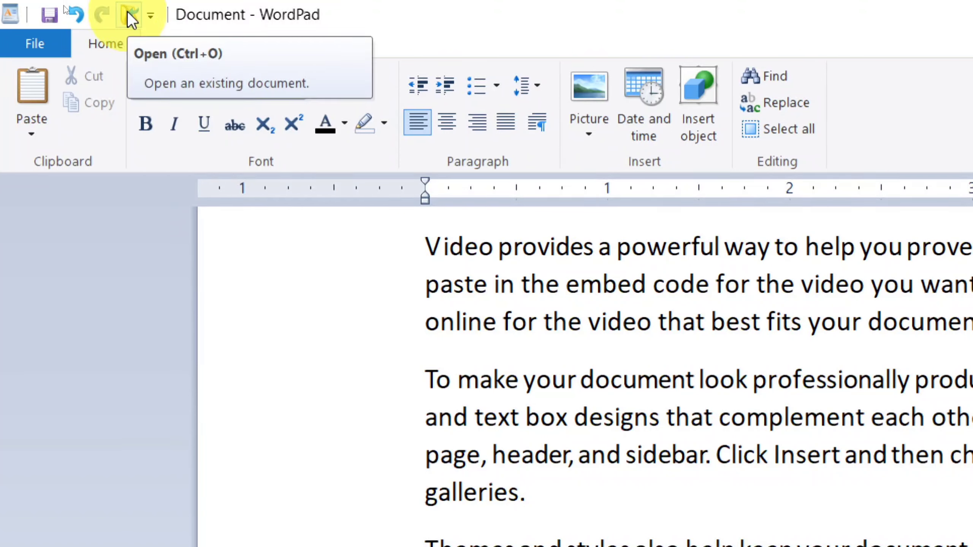
{"action": "left_click", "coordinate": [150, 16]}
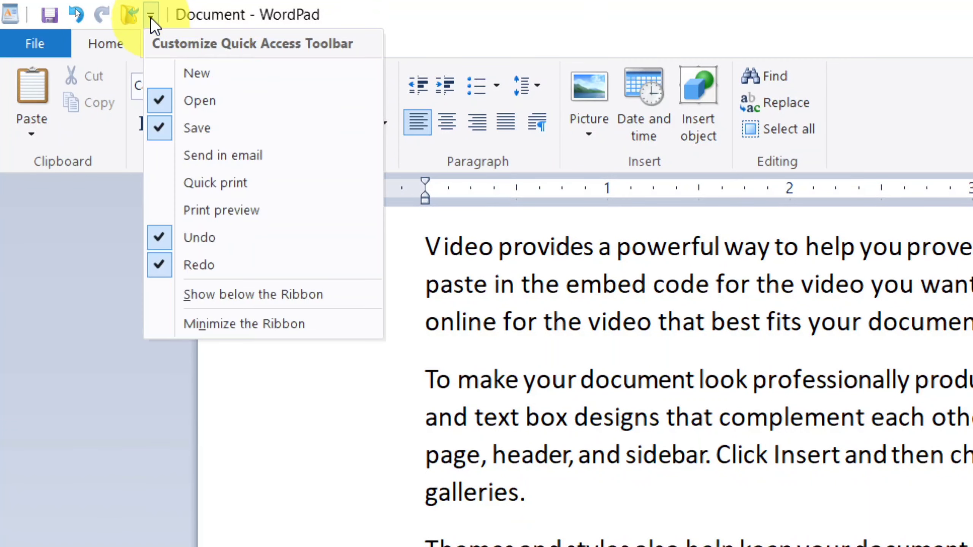
{"action": "left_click", "coordinate": [189, 100]}
Step: Add the Send in email command to the Quick Access Toolbar and remove it again
{"action": "left_click", "coordinate": [125, 15]}
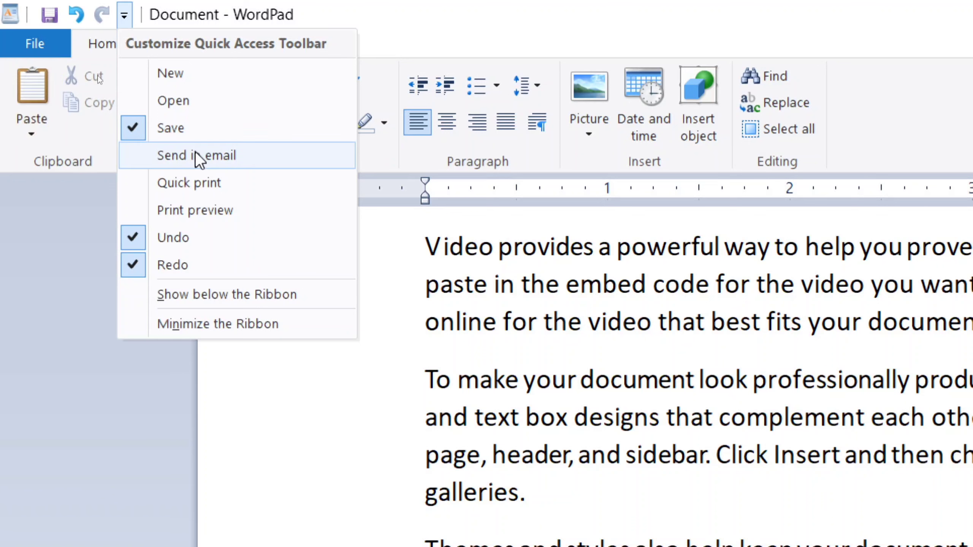
{"action": "left_click", "coordinate": [249, 155]}
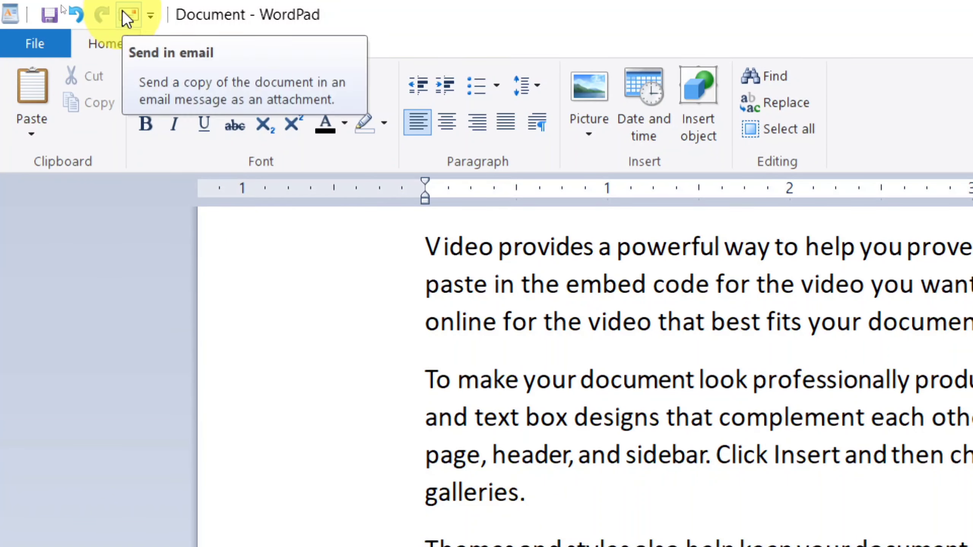
{"action": "left_click", "coordinate": [152, 15]}
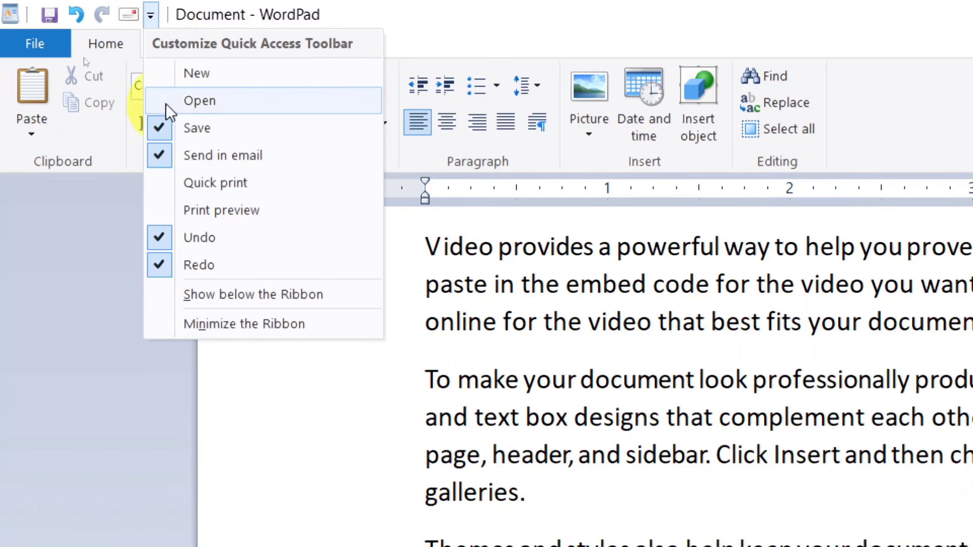
{"action": "left_click", "coordinate": [195, 155]}
Step: Add the Quick print command to the Quick Access Toolbar and remove it again
{"action": "left_click", "coordinate": [123, 15]}
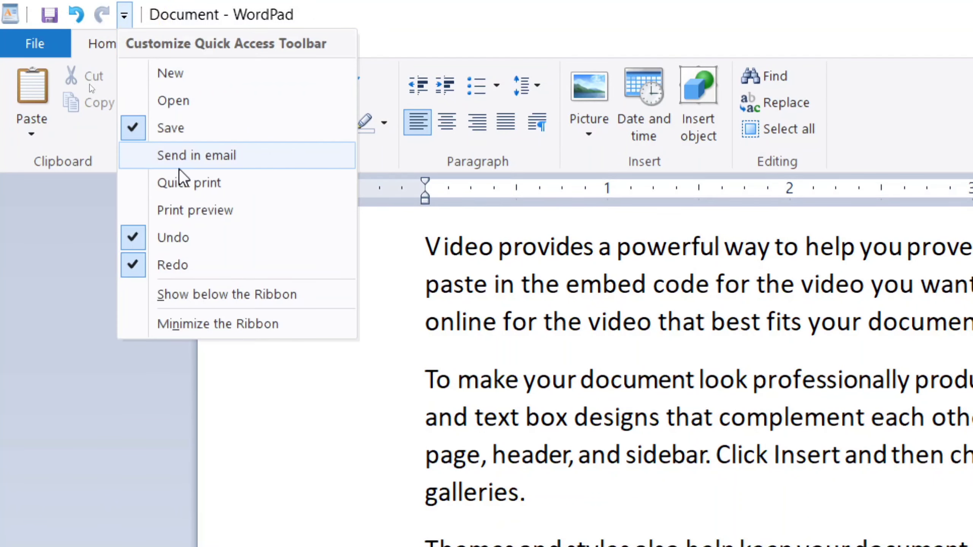
{"action": "left_click", "coordinate": [178, 184]}
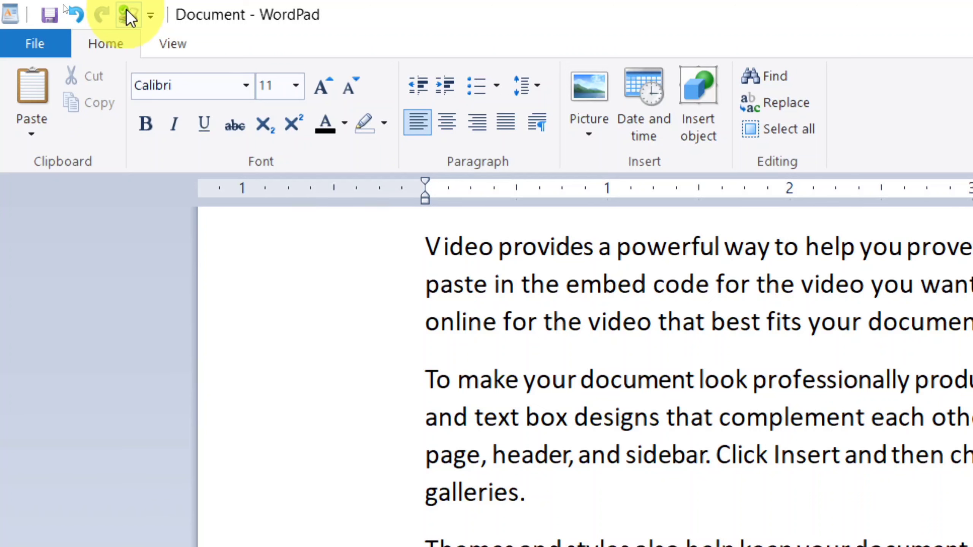
{"action": "left_click", "coordinate": [151, 17]}
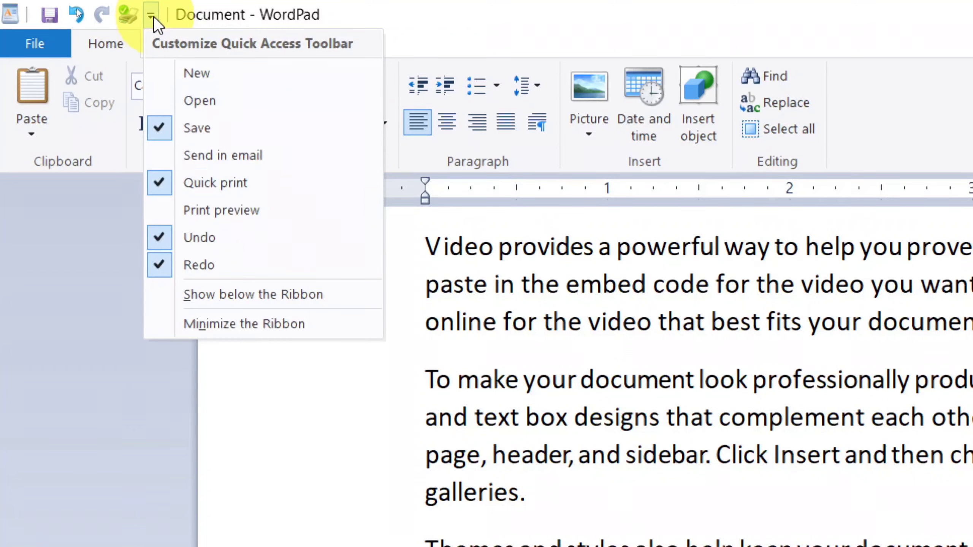
{"action": "left_click", "coordinate": [173, 184]}
Step: Add the Print preview command to the Quick Access Toolbar and remove it again
{"action": "left_click", "coordinate": [125, 14]}
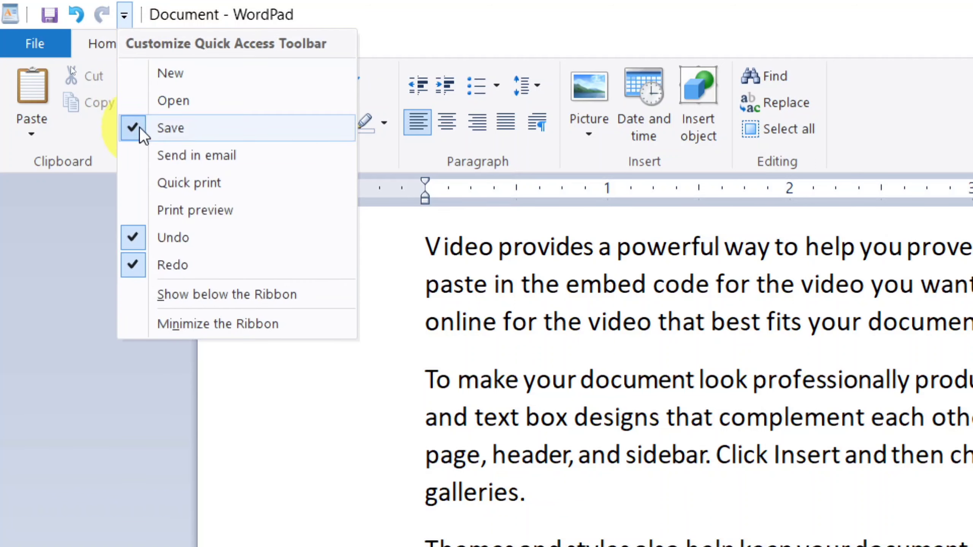
{"action": "left_click", "coordinate": [190, 210]}
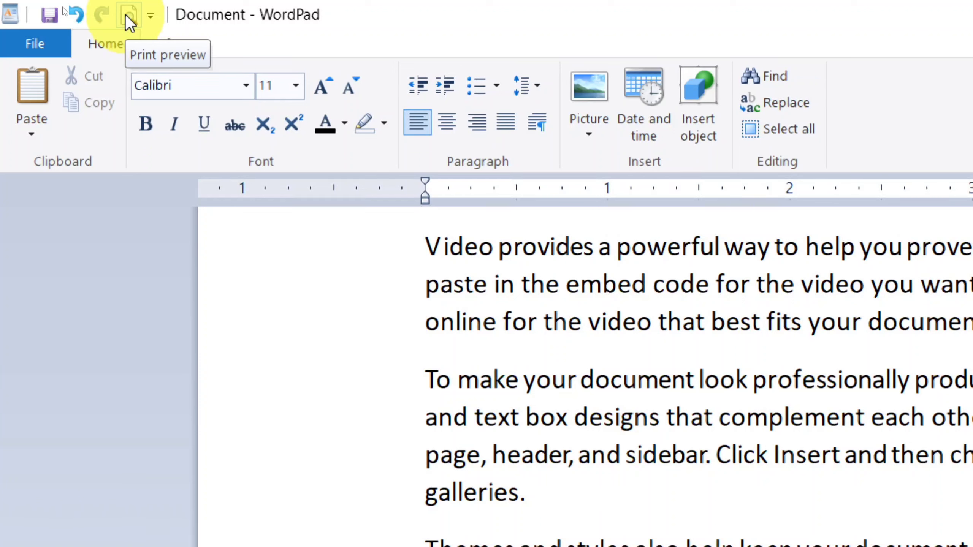
{"action": "left_click", "coordinate": [149, 16]}
{"action": "left_click", "coordinate": [180, 210]}
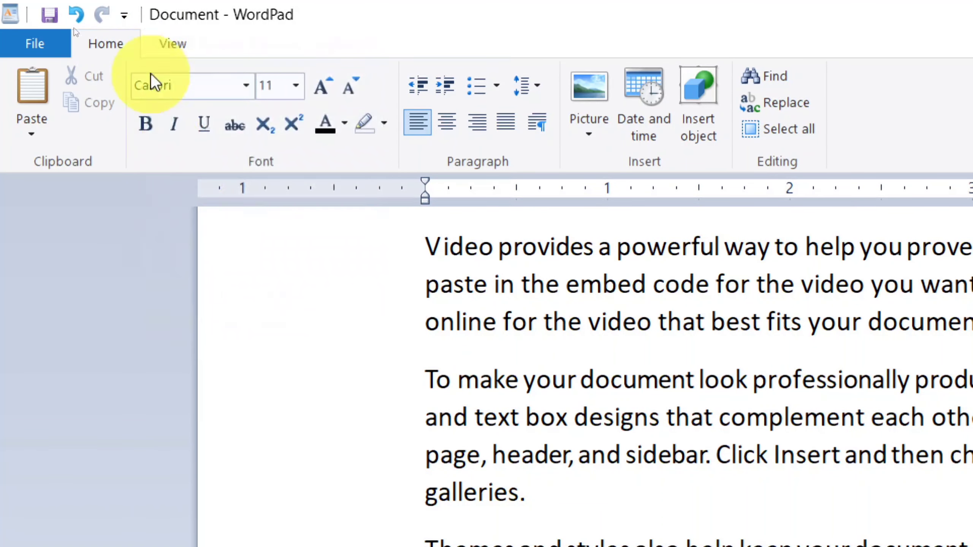
Step: Remove the Undo command from the Quick Access Toolbar and add it back after Redo
{"action": "left_click", "coordinate": [124, 15]}
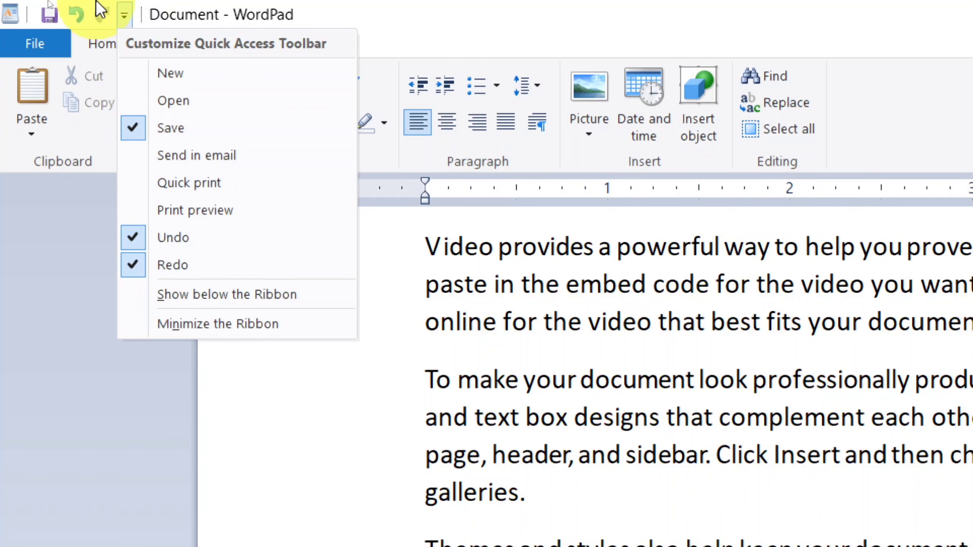
{"action": "left_click", "coordinate": [151, 238]}
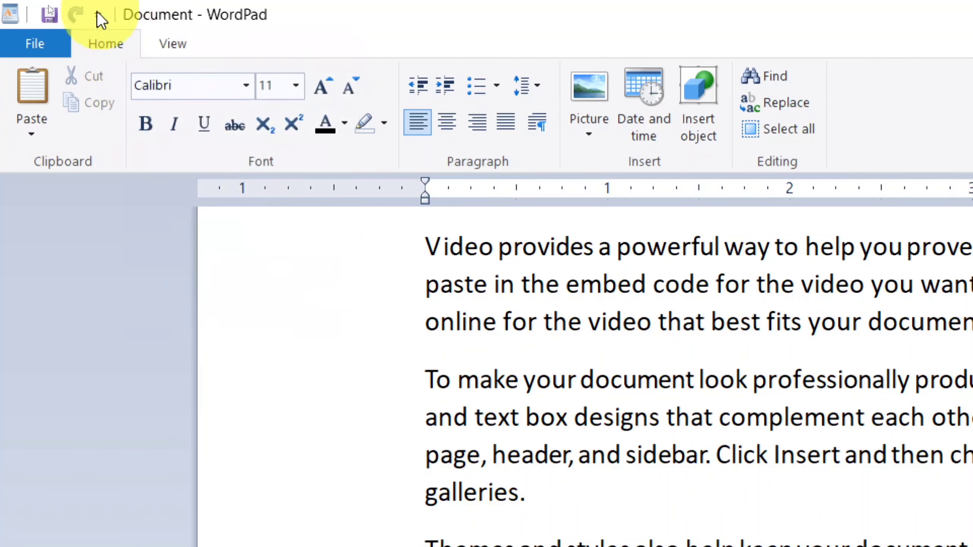
{"action": "left_click", "coordinate": [96, 16]}
{"action": "left_click", "coordinate": [136, 238]}
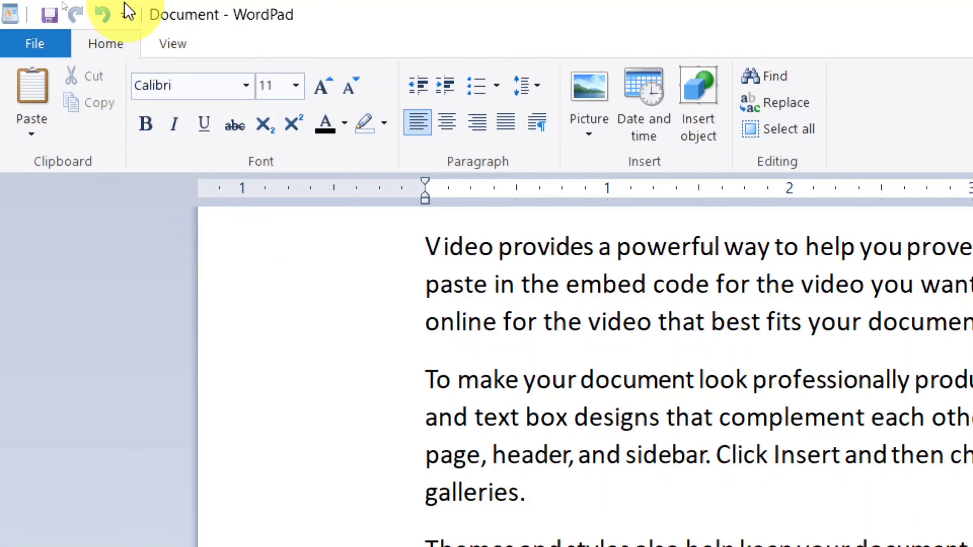
Step: Show the Quick Access Toolbar below the ribbon and move it back above the ribbon
{"action": "left_click", "coordinate": [124, 15]}
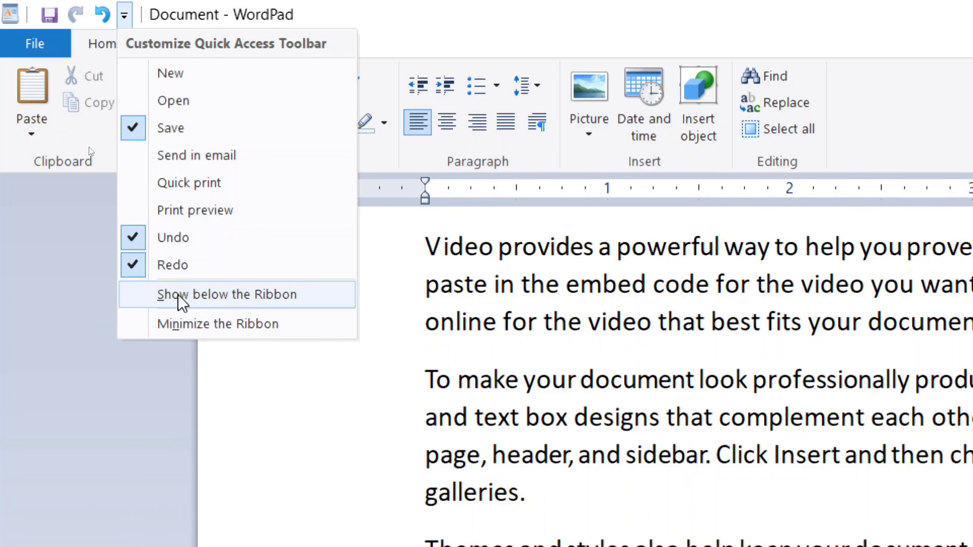
{"action": "left_click", "coordinate": [227, 297]}
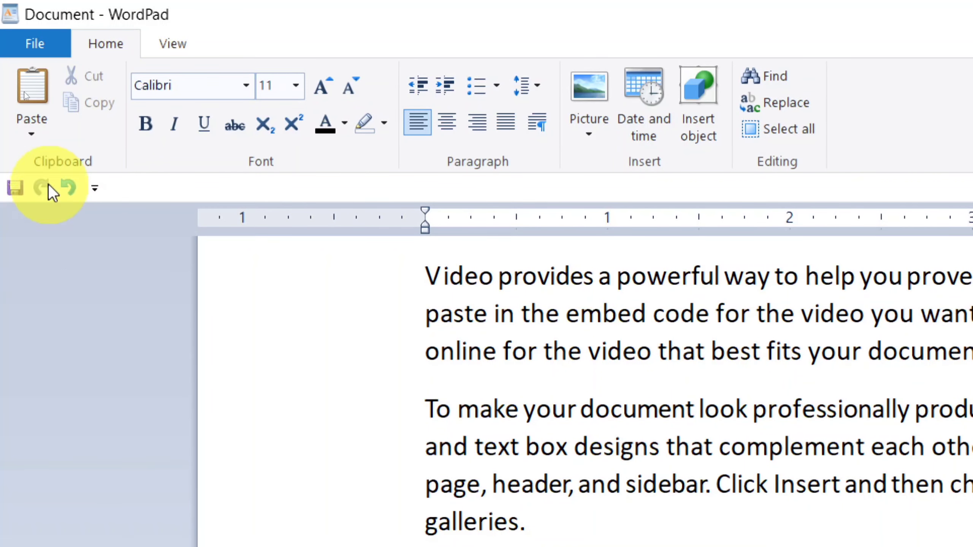
{"action": "left_click", "coordinate": [95, 188]}
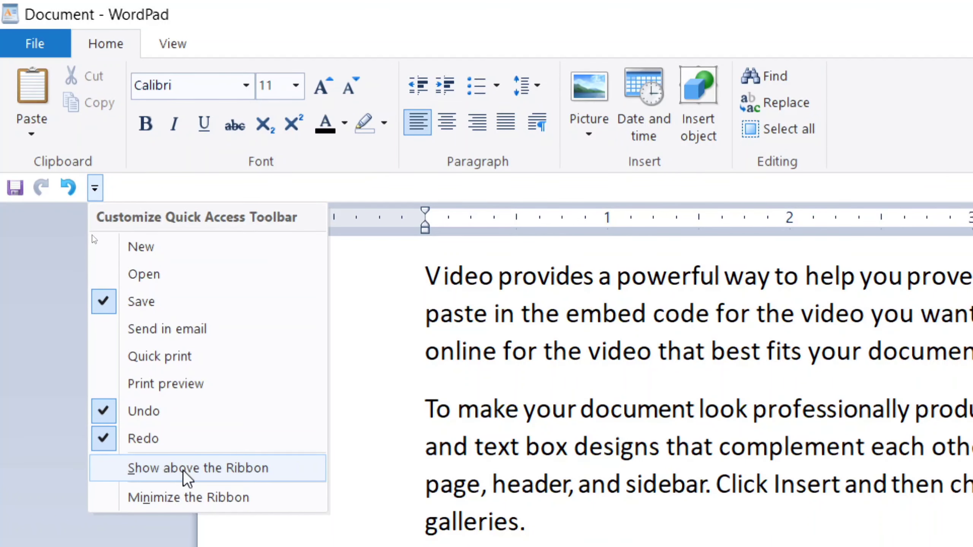
{"action": "left_click", "coordinate": [240, 467]}
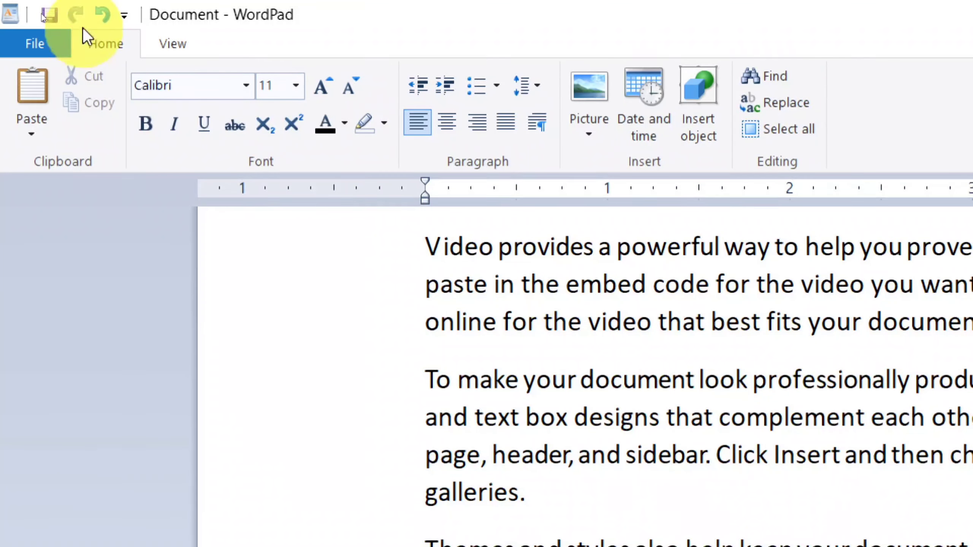
Step: Minimise the ribbon through the Quick Access Toolbar options, show the Home commands temporarily, and restore the full ribbon
{"action": "left_click", "coordinate": [124, 14]}
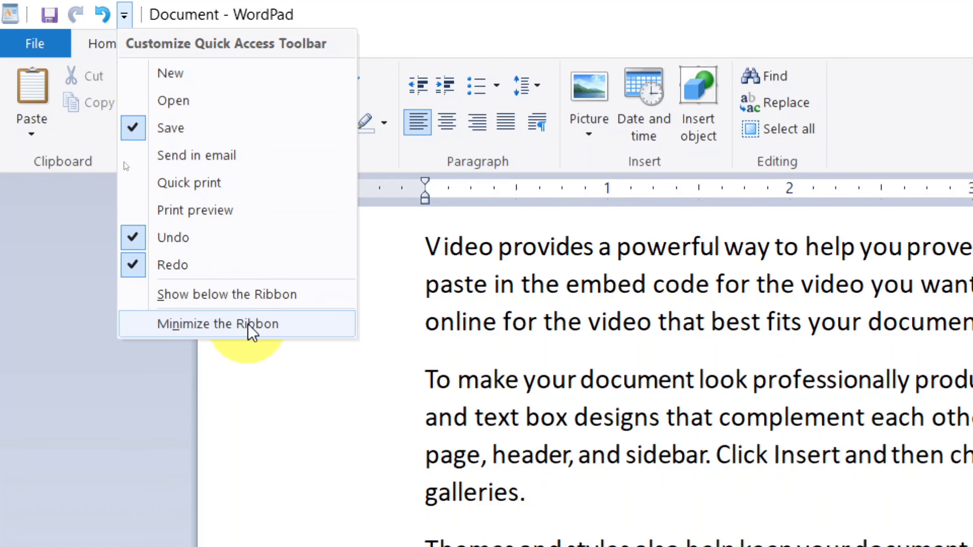
{"action": "left_click", "coordinate": [367, 14]}
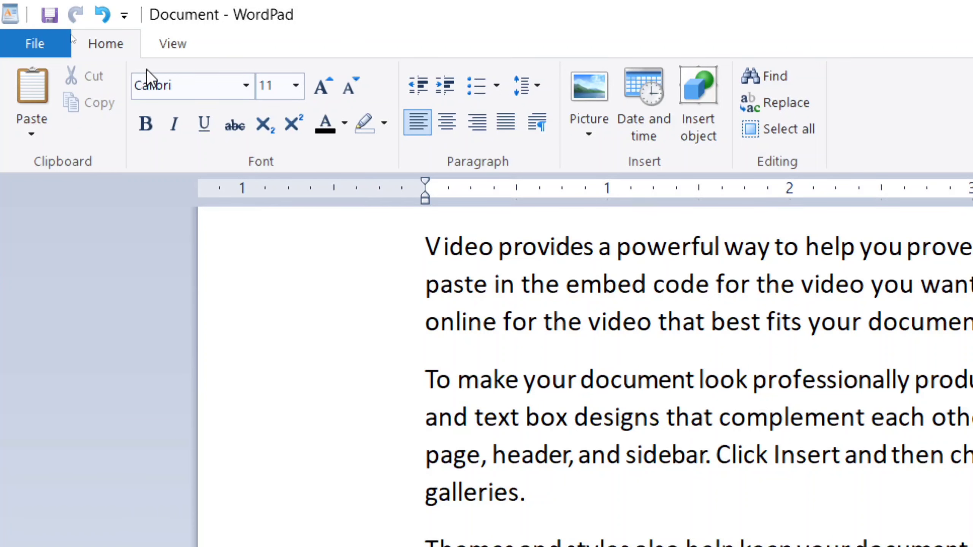
{"action": "left_click", "coordinate": [124, 15]}
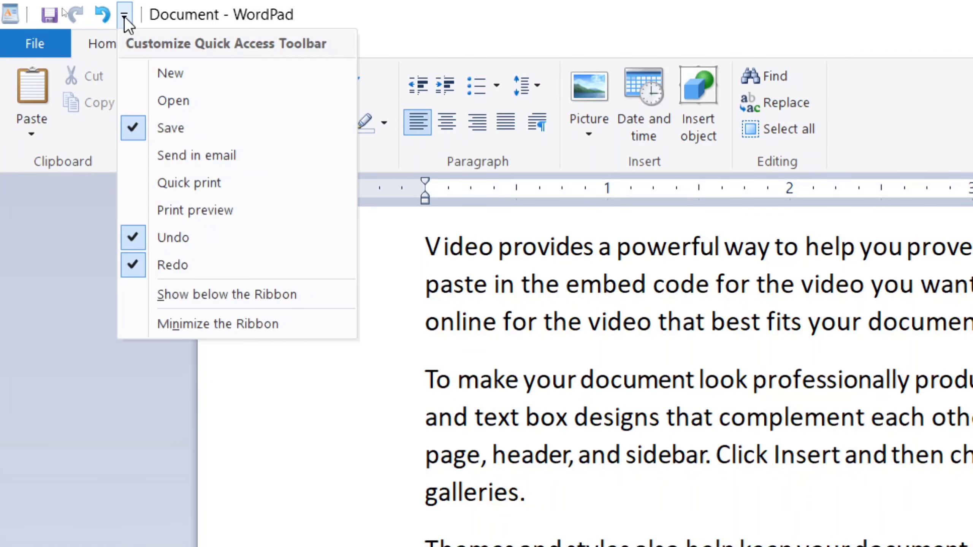
{"action": "left_click", "coordinate": [209, 324]}
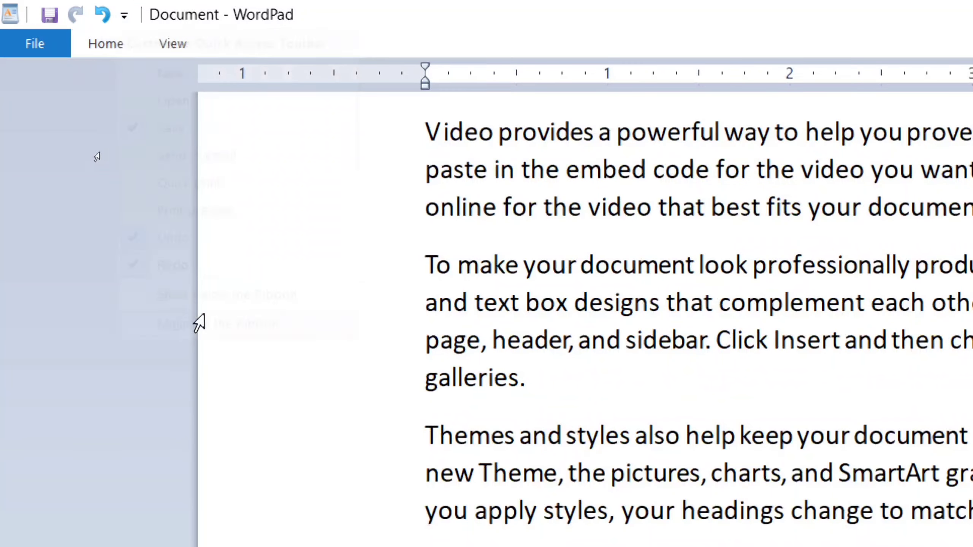
{"action": "left_click", "coordinate": [108, 43]}
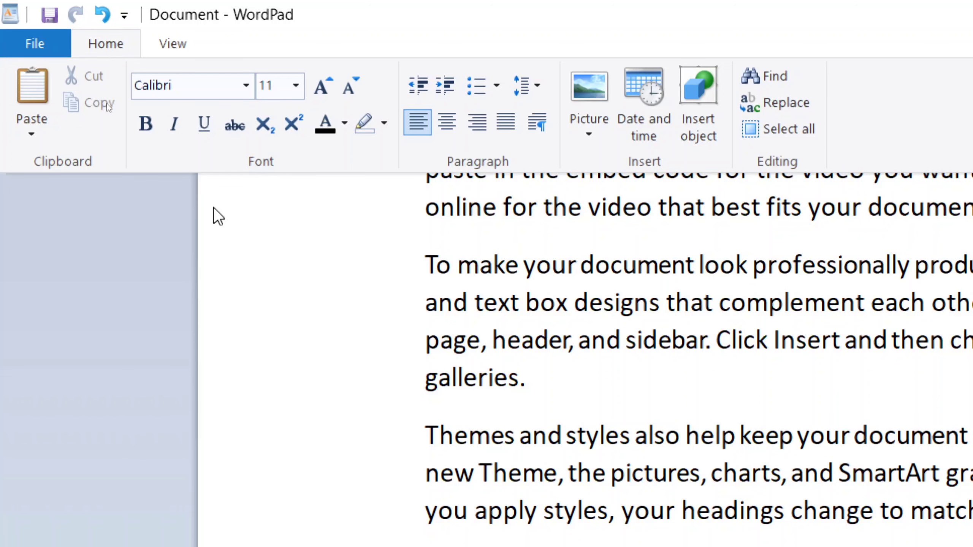
{"action": "left_click", "coordinate": [508, 309]}
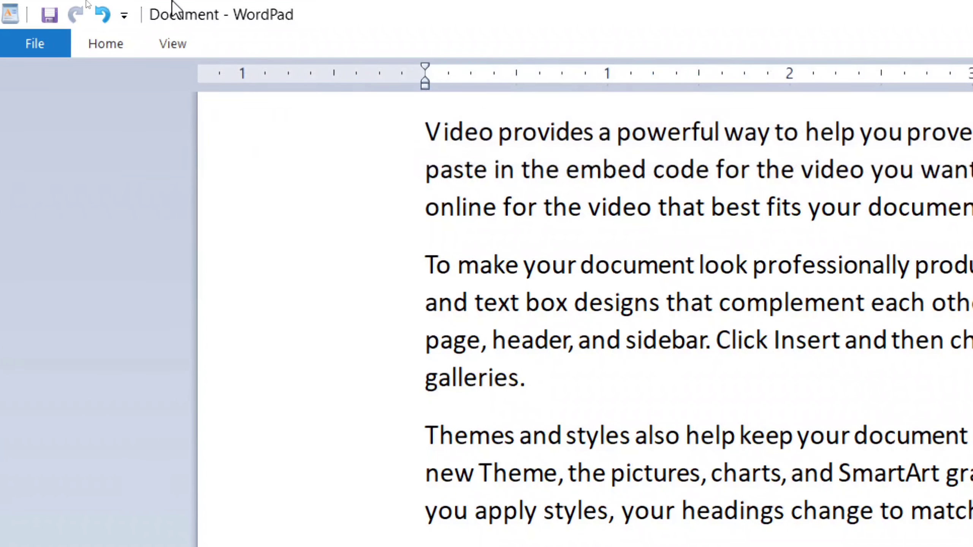
{"action": "left_click", "coordinate": [124, 16]}
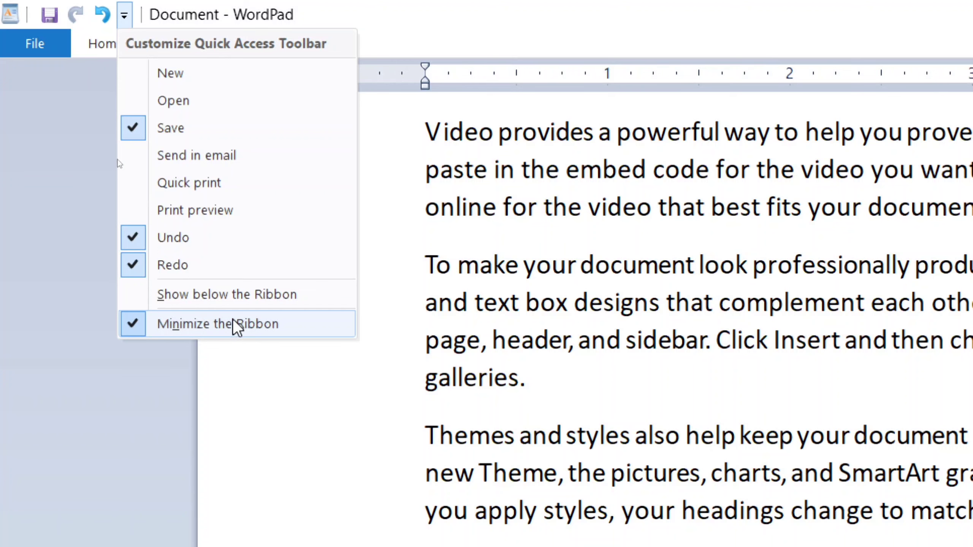
{"action": "left_click", "coordinate": [279, 324]}
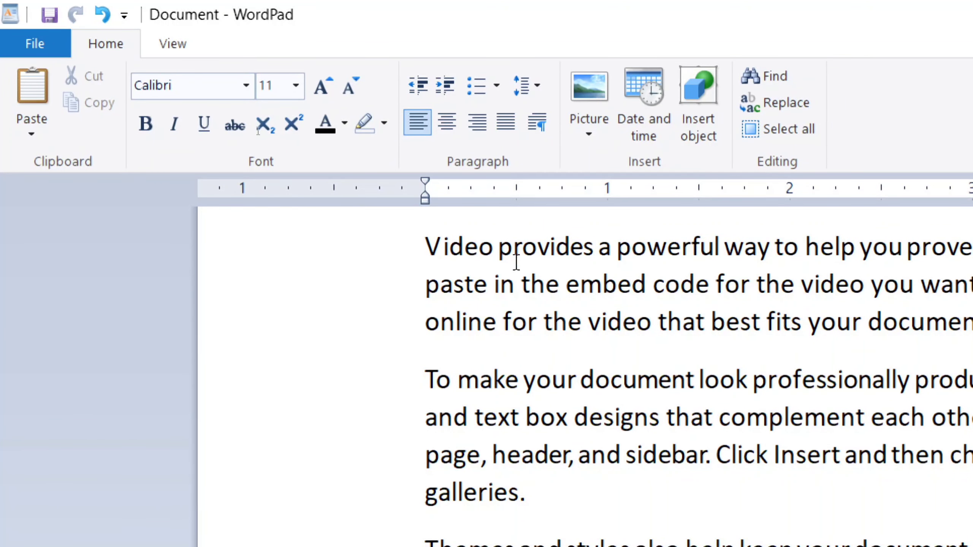
{"action": "left_click", "coordinate": [637, 330]}
{"action": "left_click", "coordinate": [494, 295]}
{"action": "left_click", "coordinate": [123, 16]}
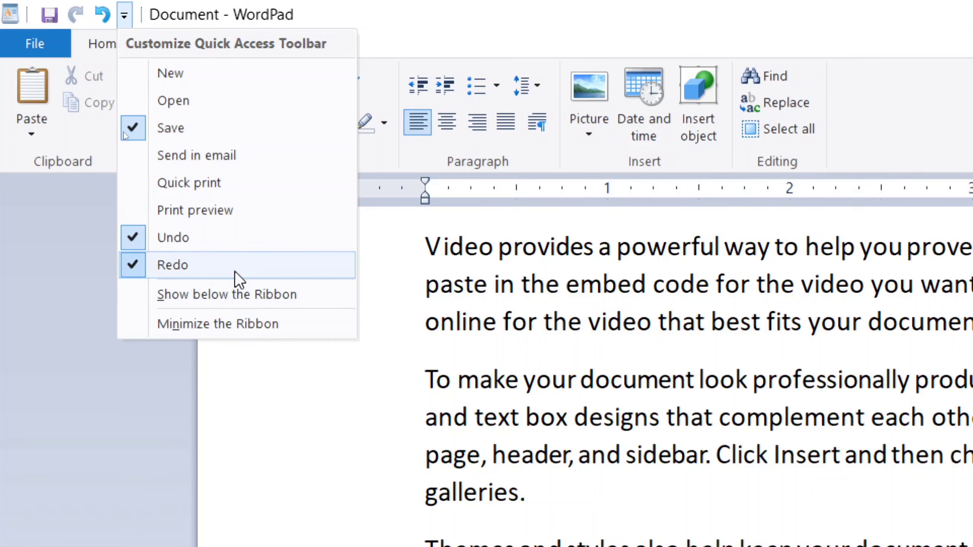
{"action": "left_click", "coordinate": [506, 11]}
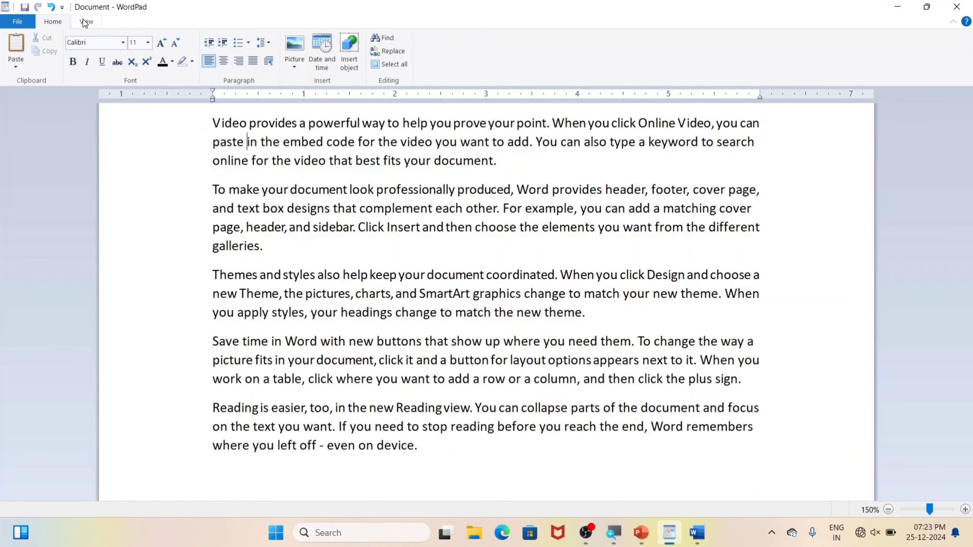
Step: Look through the File commands and the View commands, and return to the Home commands
{"action": "left_click", "coordinate": [22, 19]}
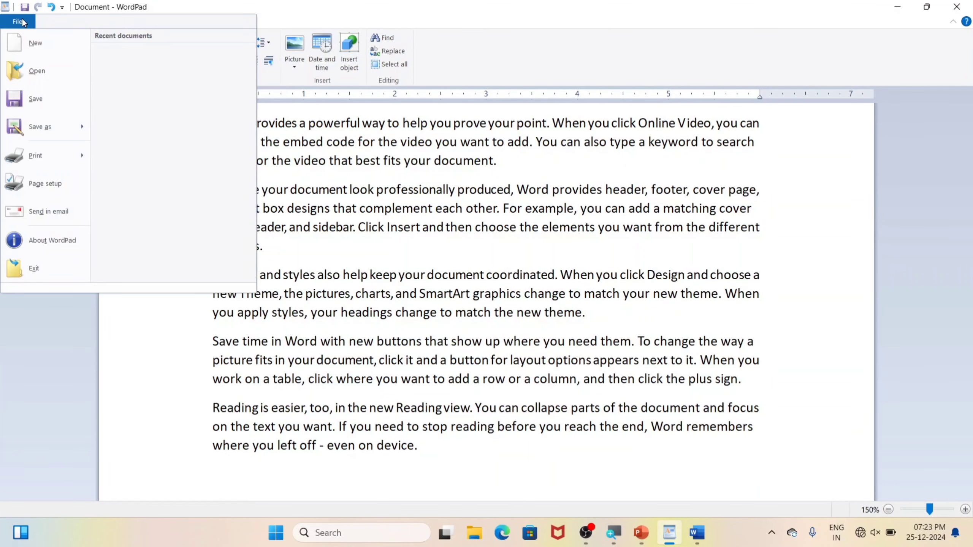
{"action": "left_click", "coordinate": [23, 17]}
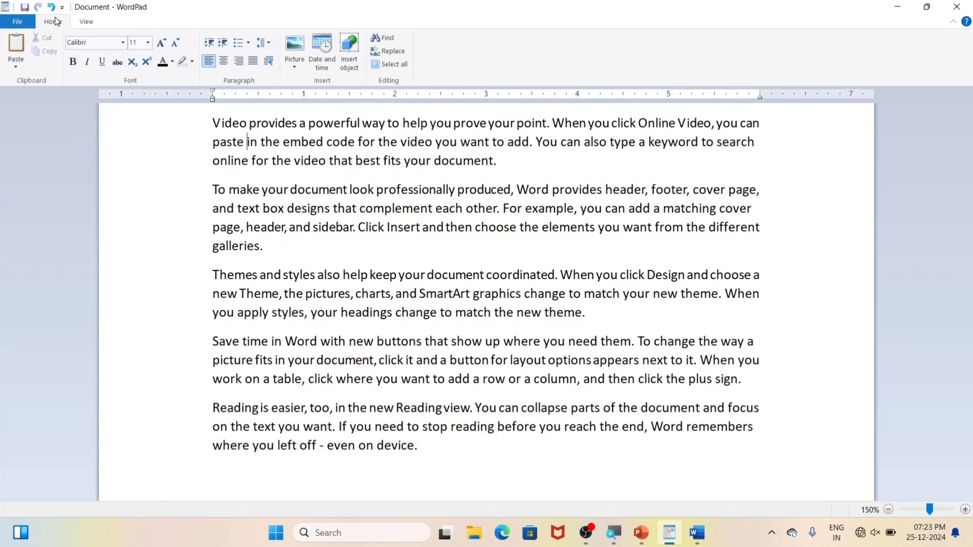
{"action": "left_click", "coordinate": [87, 23]}
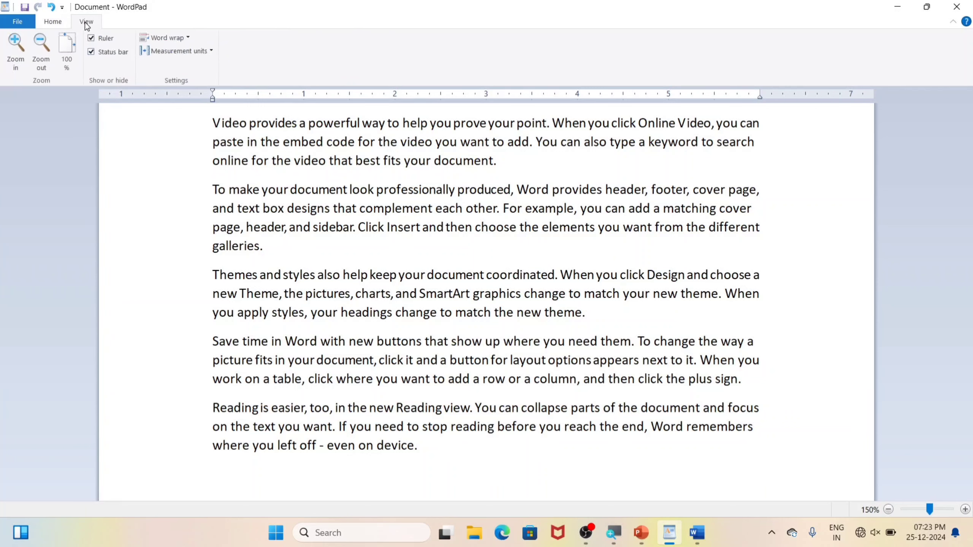
{"action": "left_click", "coordinate": [53, 22]}
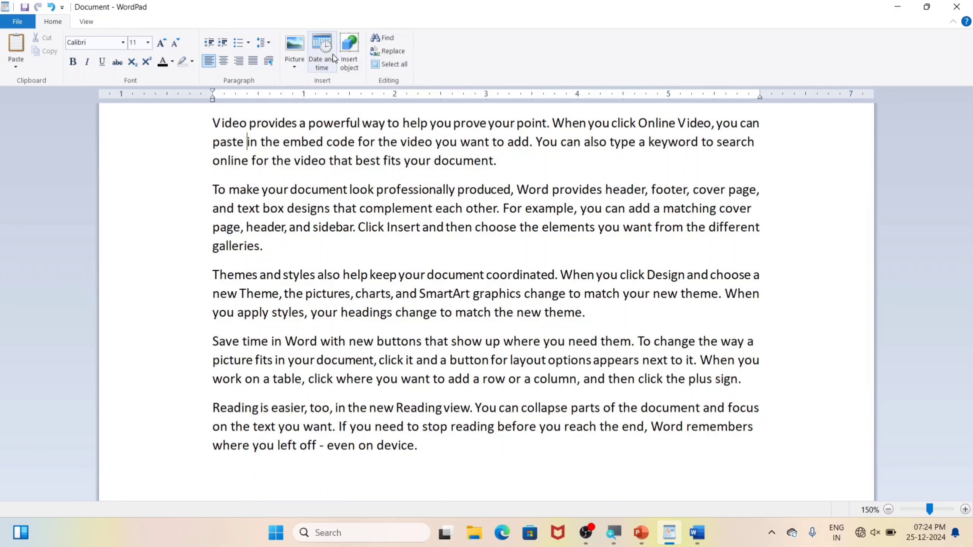
Step: Collapse and expand the WordPad ribbon twice
{"action": "left_click", "coordinate": [954, 23]}
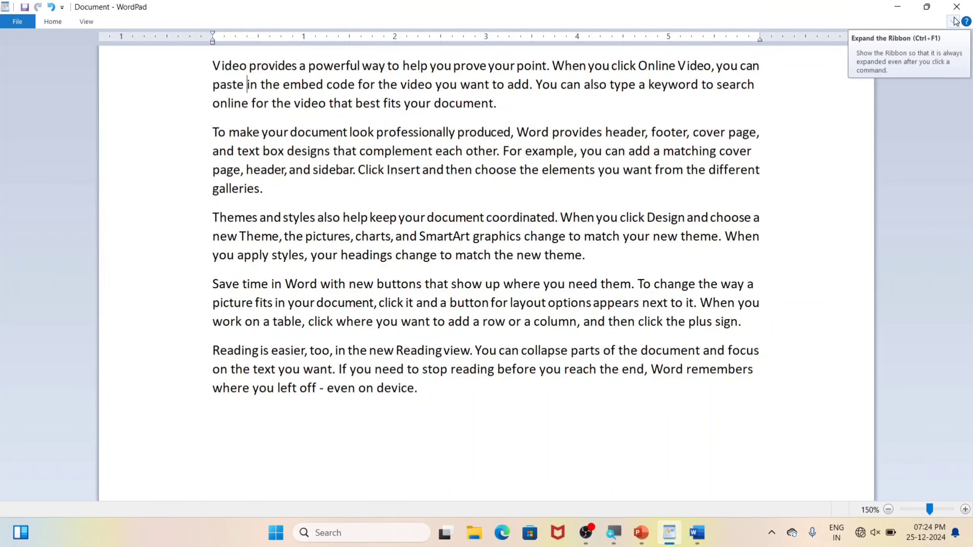
{"action": "left_click", "coordinate": [955, 21]}
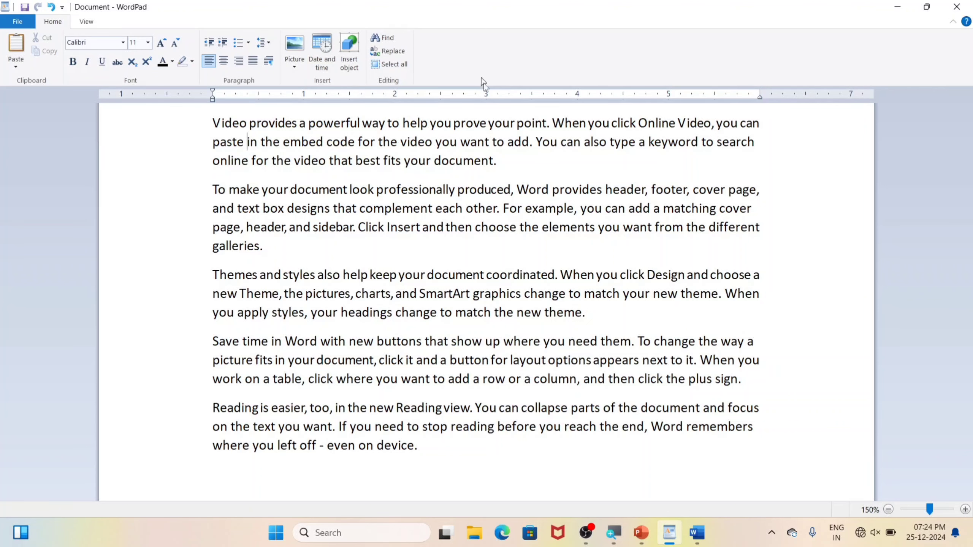
{"action": "key", "text": "ctrl+F1"}
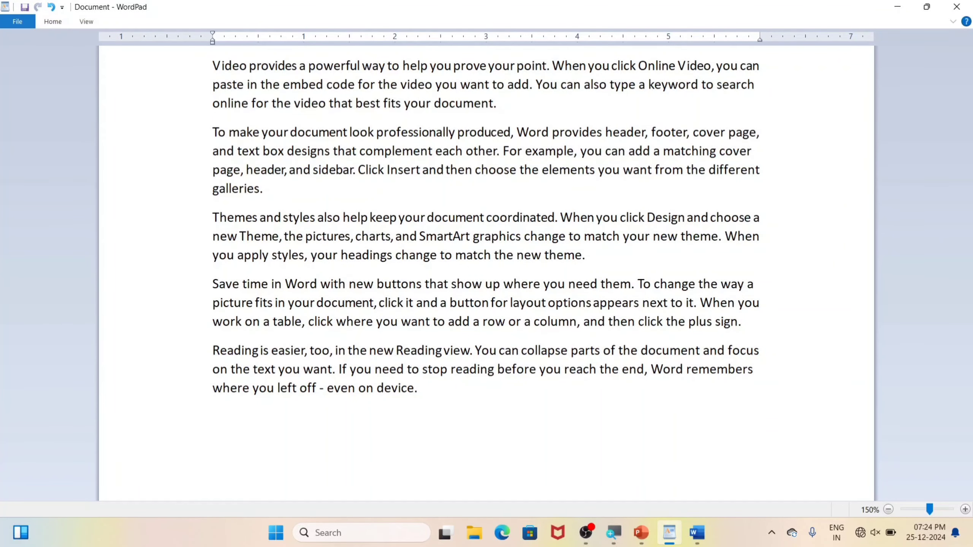
{"action": "key", "text": "ctrl+F1"}
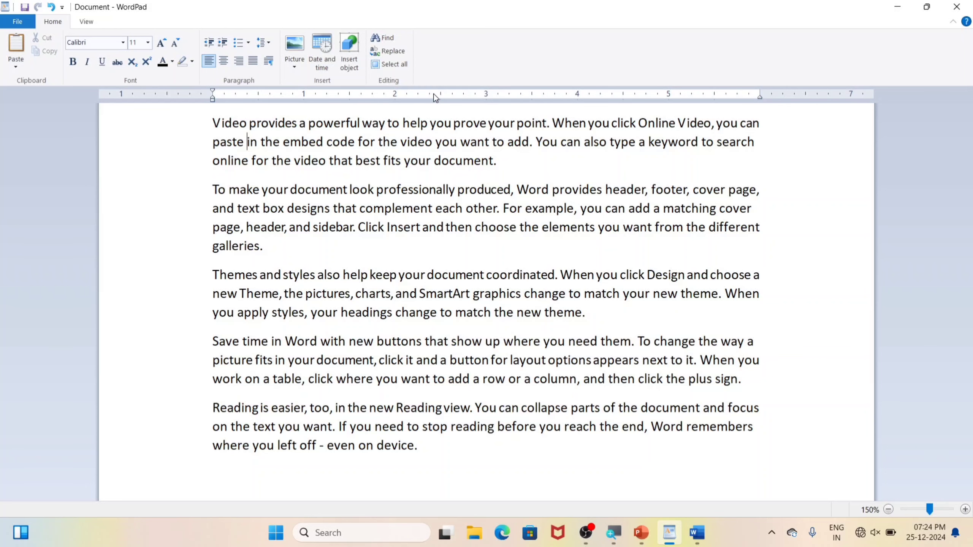
Step: Hide the document ruler, show it again, and return to the Home commands
{"action": "left_click", "coordinate": [86, 23]}
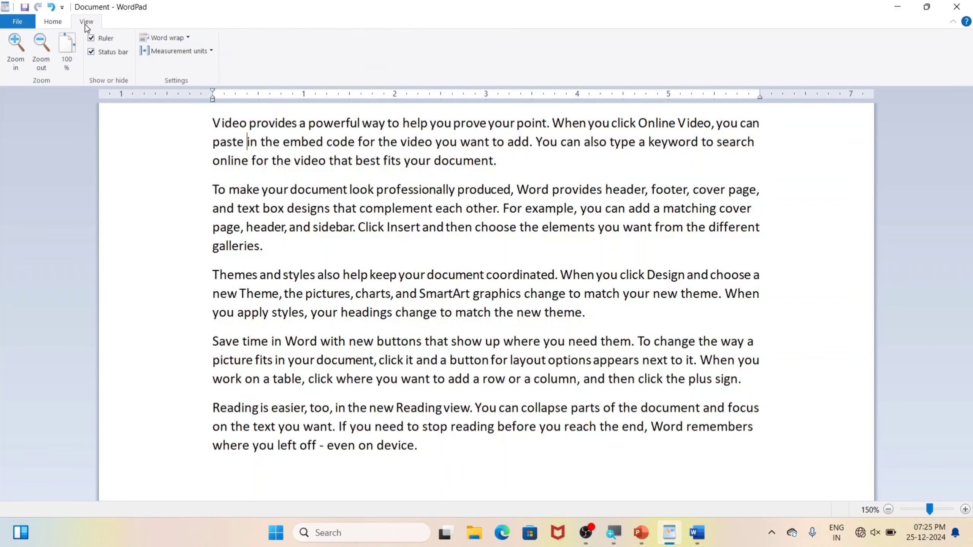
{"action": "left_click", "coordinate": [92, 39]}
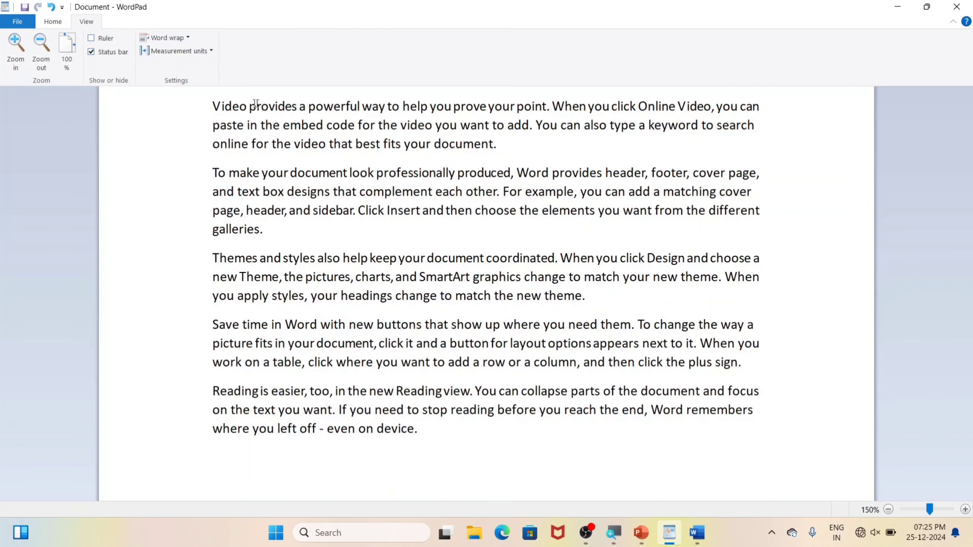
{"action": "left_click", "coordinate": [103, 43]}
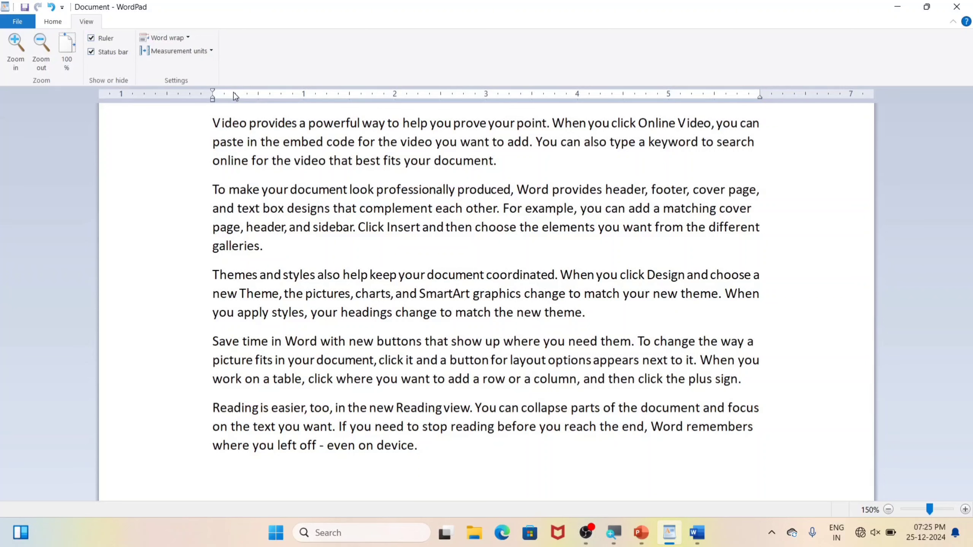
{"action": "left_click", "coordinate": [56, 23]}
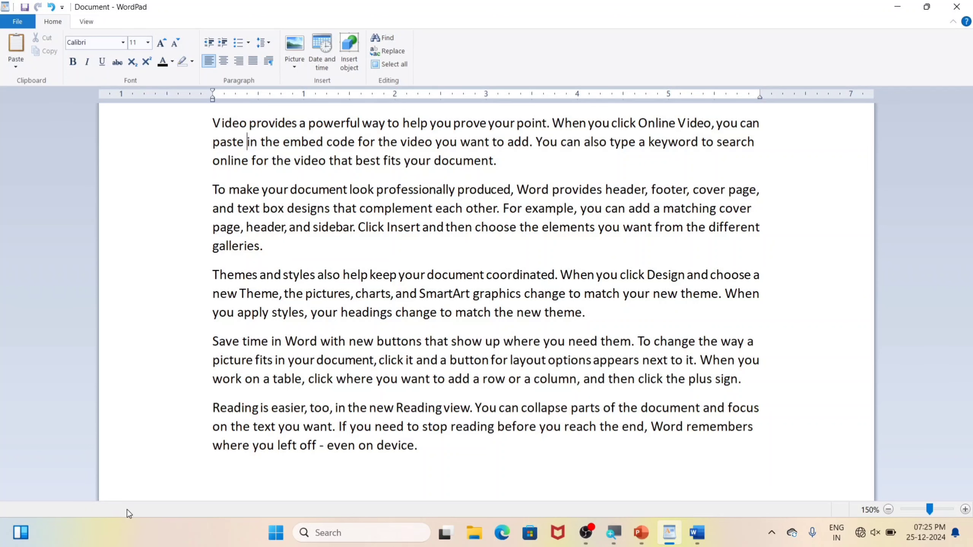
Step: Zoom the document out stepwise to 120%, and zoom it back in to 160%
{"action": "left_click", "coordinate": [888, 510]}
{"action": "left_click", "coordinate": [889, 510]}
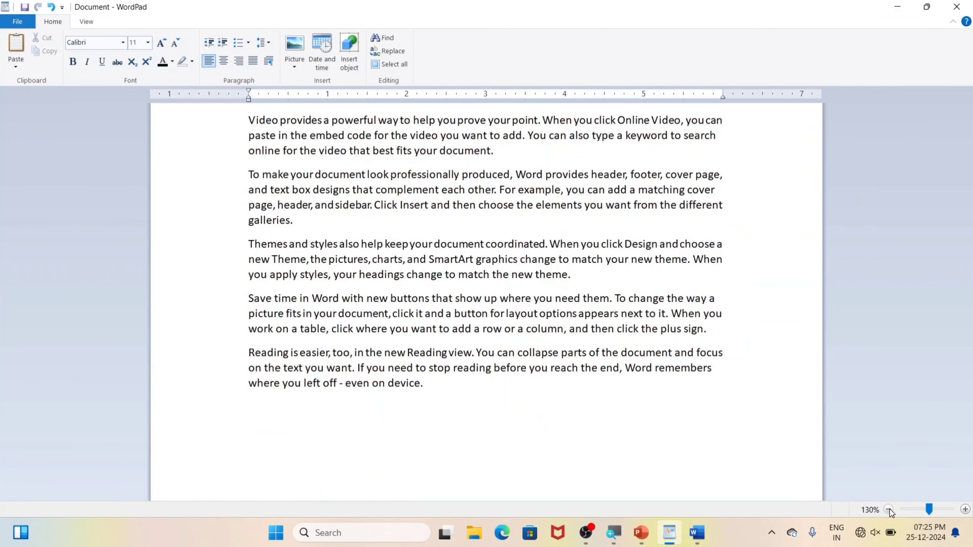
{"action": "left_click", "coordinate": [889, 510]}
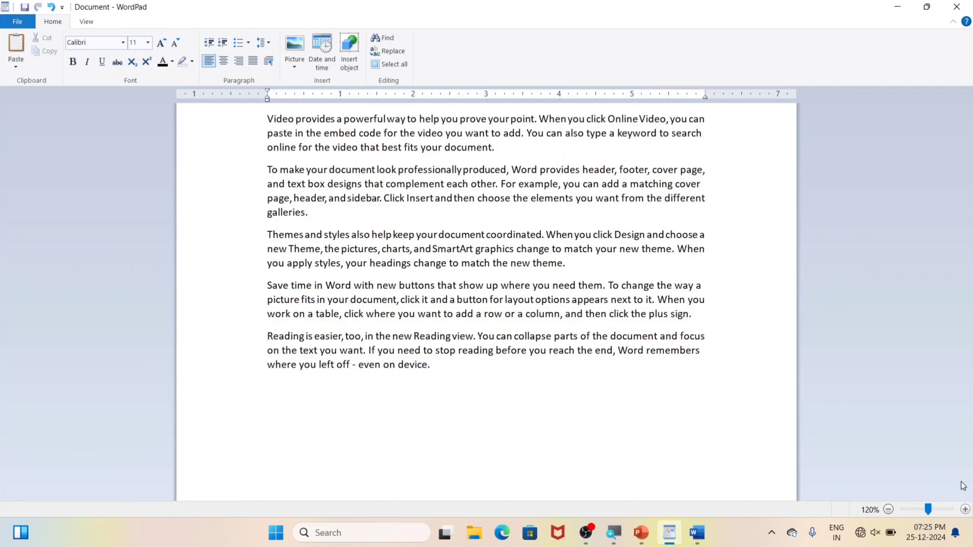
{"action": "left_click", "coordinate": [965, 509]}
{"action": "left_click", "coordinate": [965, 510]}
{"action": "left_click", "coordinate": [966, 509]}
{"action": "left_click", "coordinate": [965, 510]}
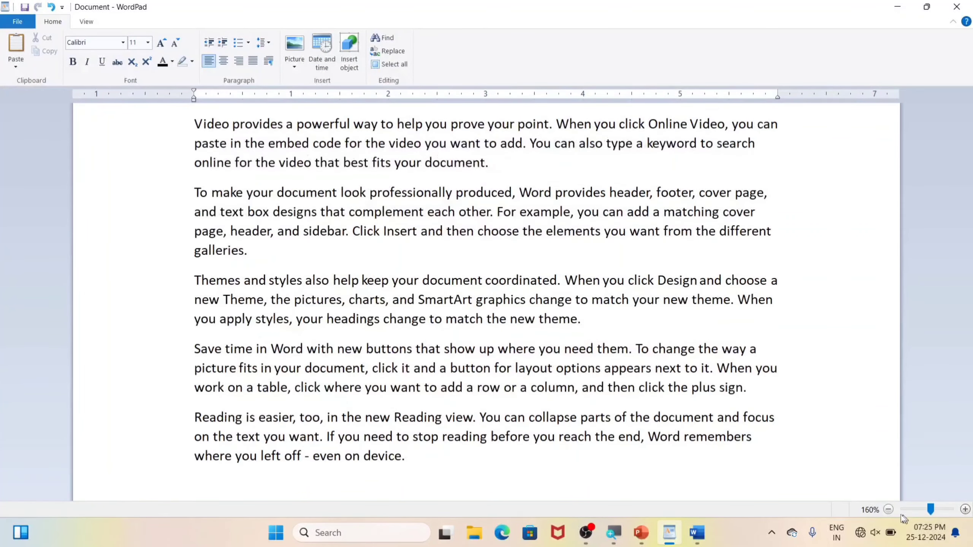
Step: Zoom the document out from the 160% view and back in to 150%
{"action": "left_click", "coordinate": [888, 509]}
{"action": "left_click", "coordinate": [888, 509]}
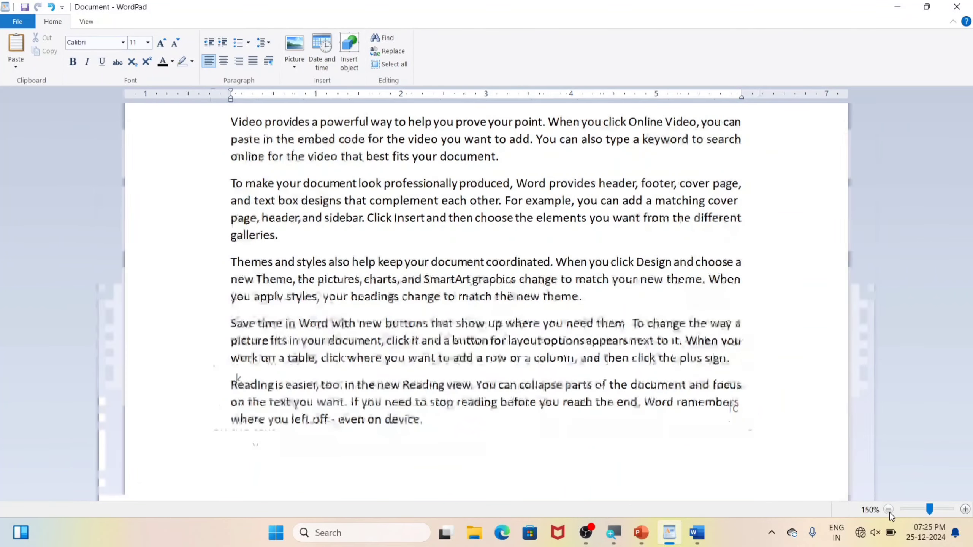
{"action": "left_click", "coordinate": [888, 510]}
{"action": "left_click", "coordinate": [965, 510]}
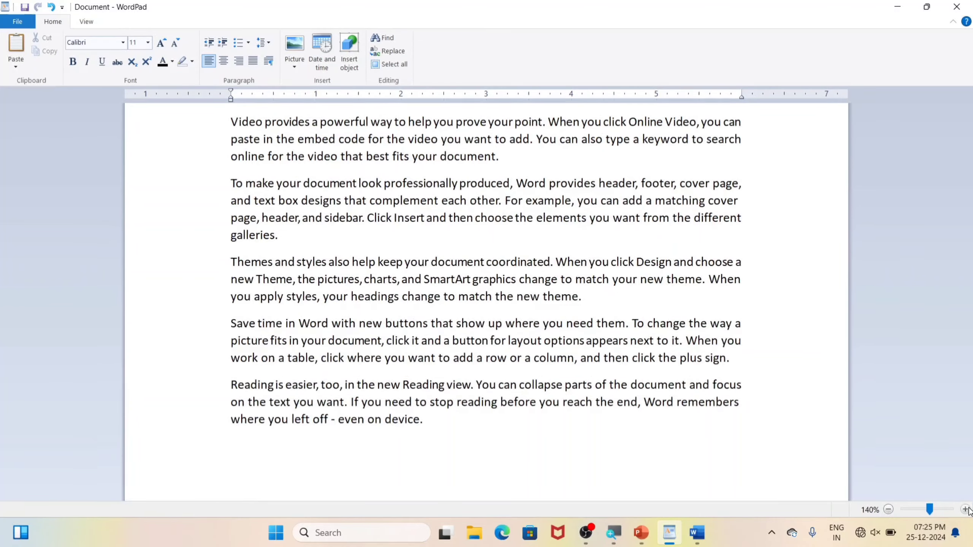
{"action": "left_click", "coordinate": [965, 510]}
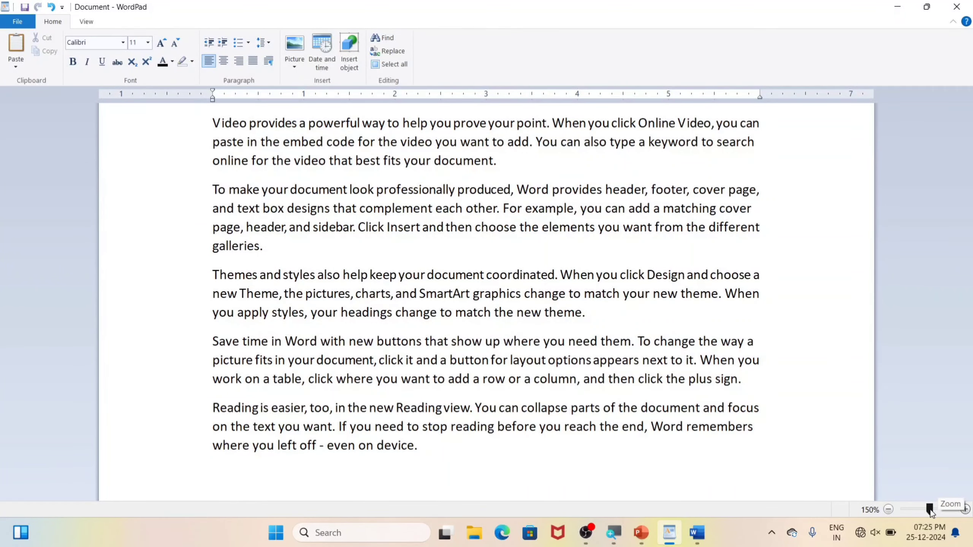
Step: Zoom the document to the 500% maximum and the 10% minimum, and reset it to 100%
{"action": "left_click_drag", "start_coordinate": [930, 510], "coordinate": [960, 512]}
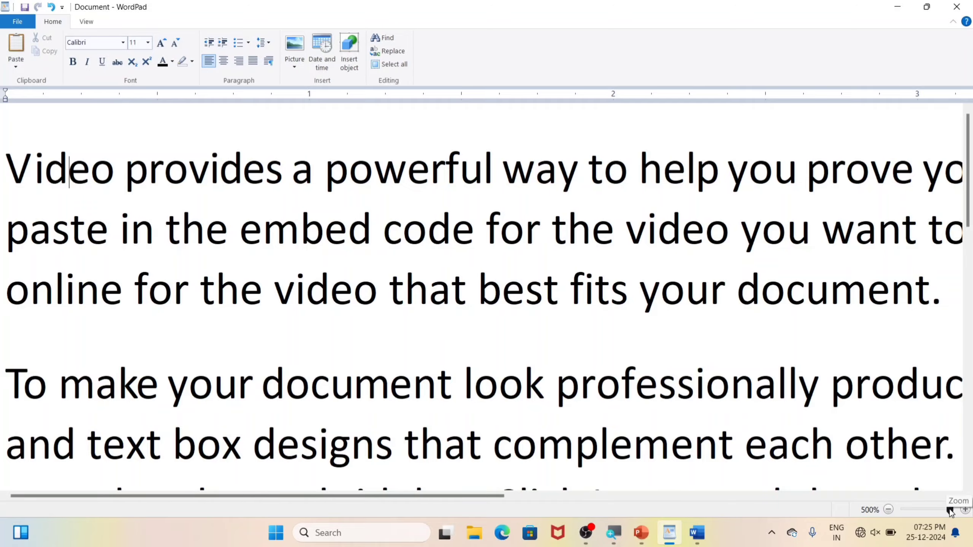
{"action": "left_click_drag", "start_coordinate": [950, 510], "coordinate": [876, 512]}
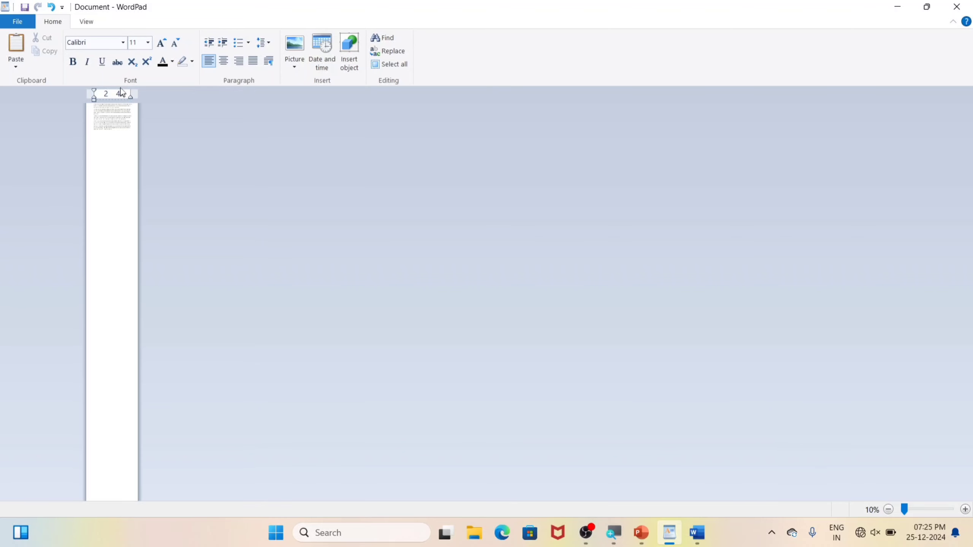
{"action": "left_click", "coordinate": [90, 24]}
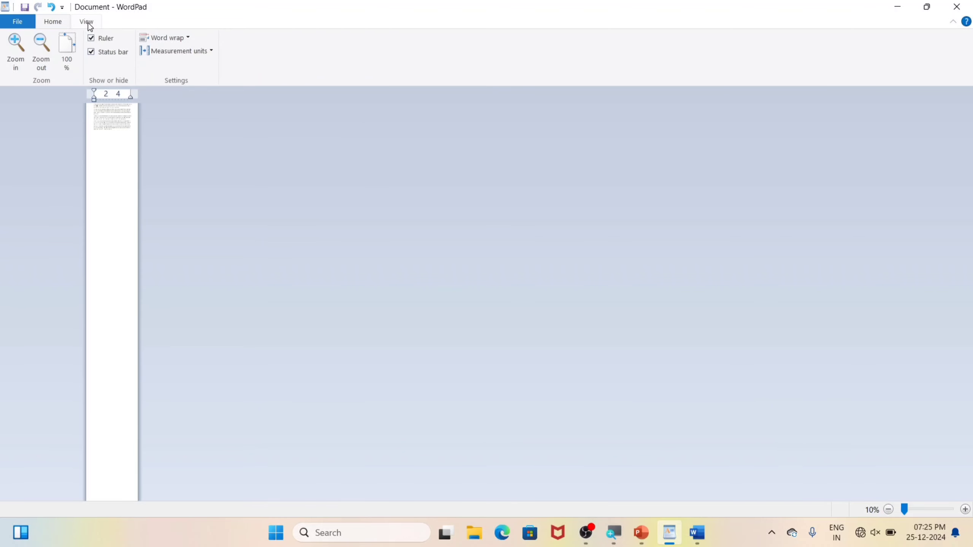
{"action": "left_click", "coordinate": [65, 53]}
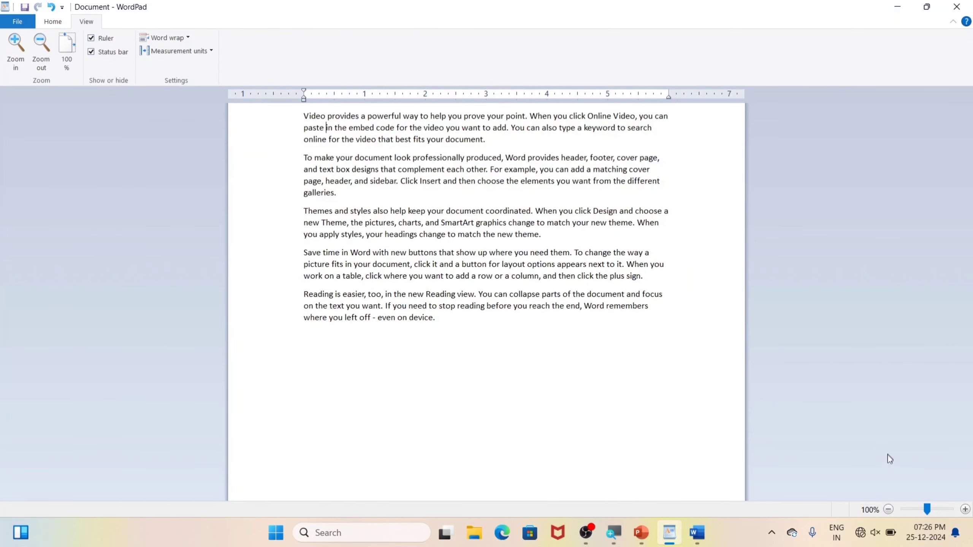
Step: Try small and large zoom changes along the zoom slider, and reset the document zoom to 100%
{"action": "left_click_drag", "start_coordinate": [929, 510], "coordinate": [931, 512]}
{"action": "left_click_drag", "start_coordinate": [929, 514], "coordinate": [931, 514]}
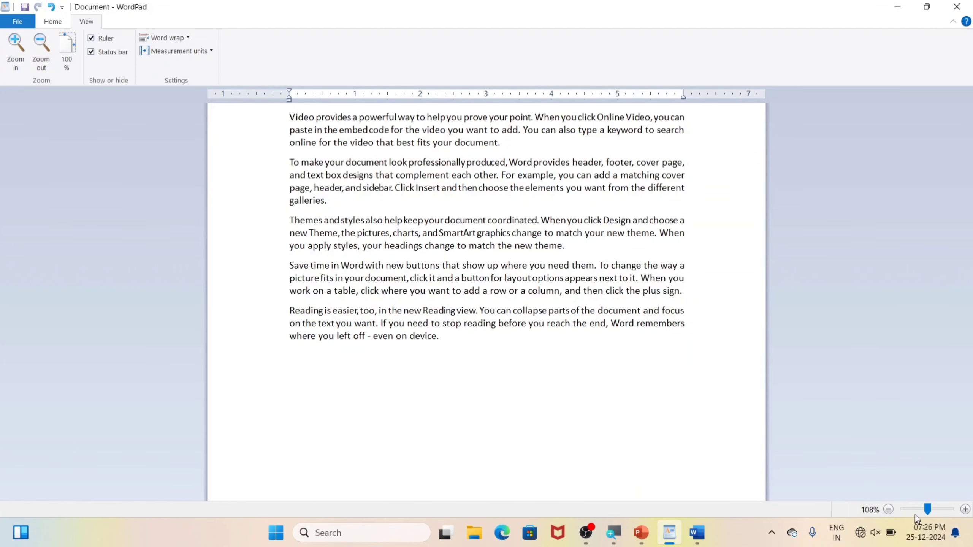
{"action": "left_click", "coordinate": [915, 513]}
{"action": "left_click", "coordinate": [942, 510]}
{"action": "left_click", "coordinate": [68, 54]}
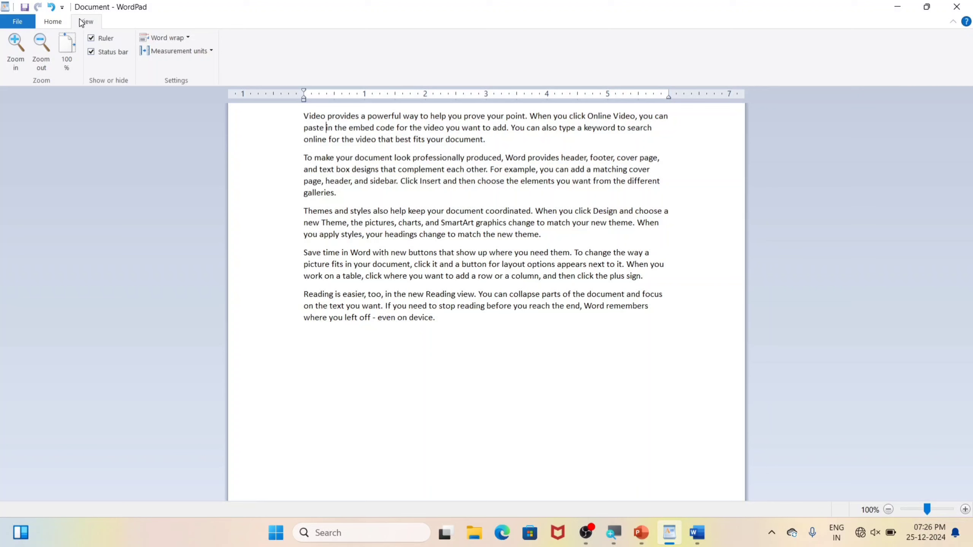
Step: Hide the WordPad status bar and show it again
{"action": "left_click", "coordinate": [92, 52]}
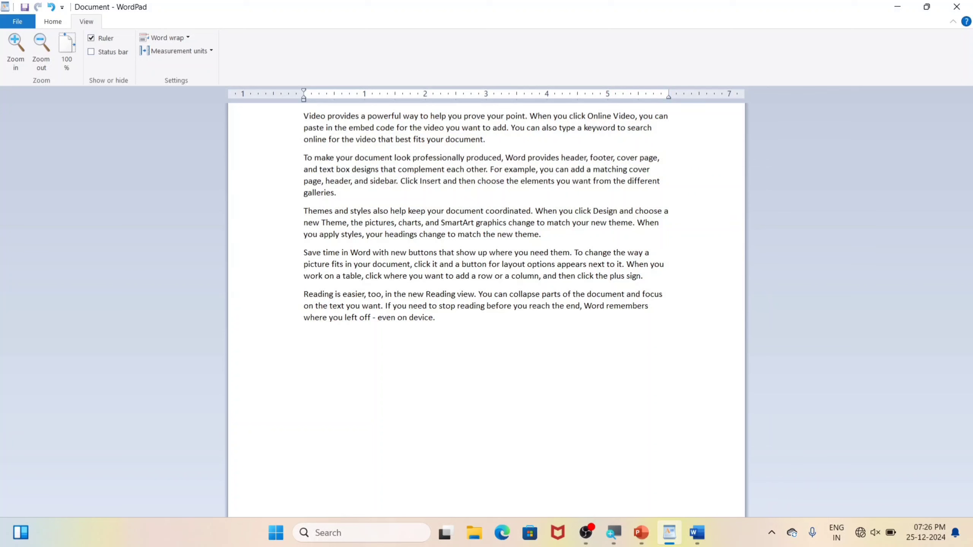
{"action": "left_click", "coordinate": [107, 56]}
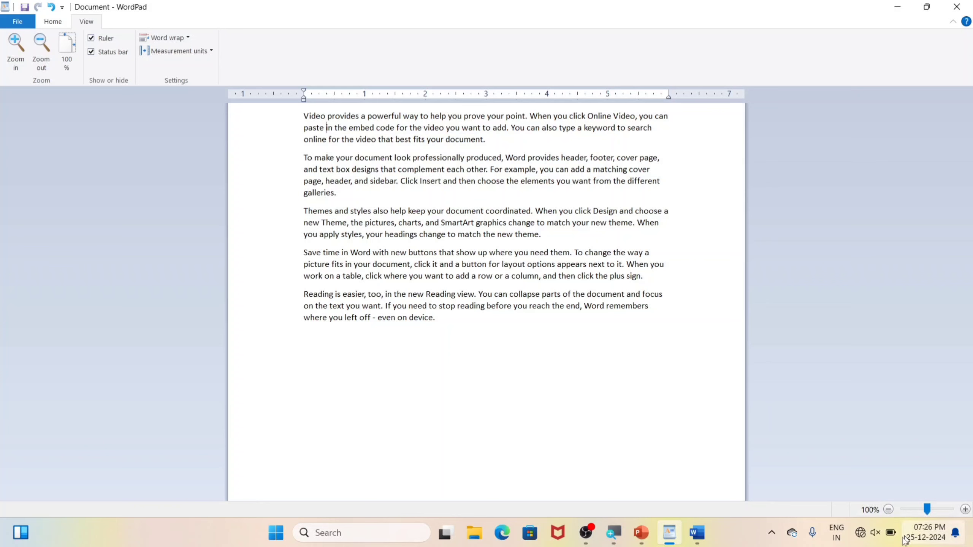
{"action": "mouse_move", "coordinate": [891, 537]}
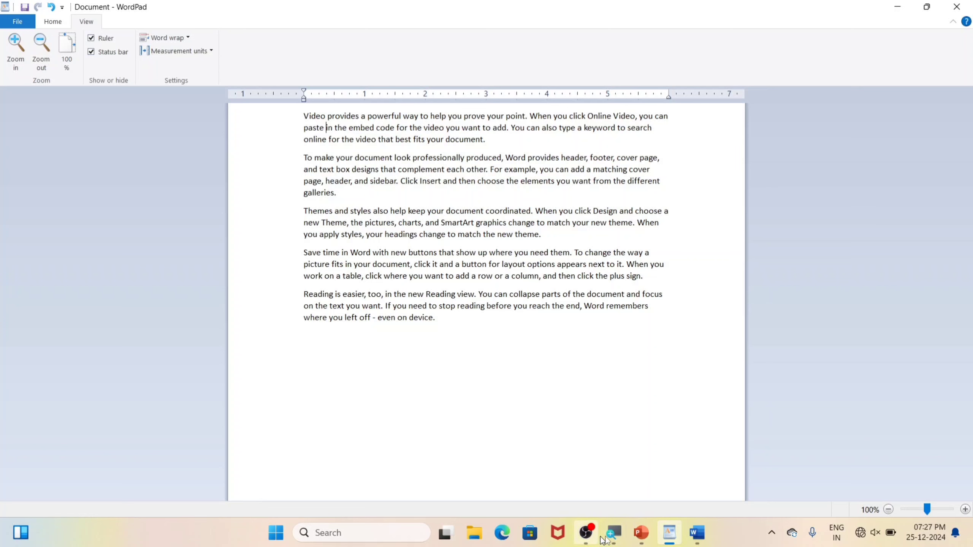
{"action": "mouse_move", "coordinate": [697, 541]}
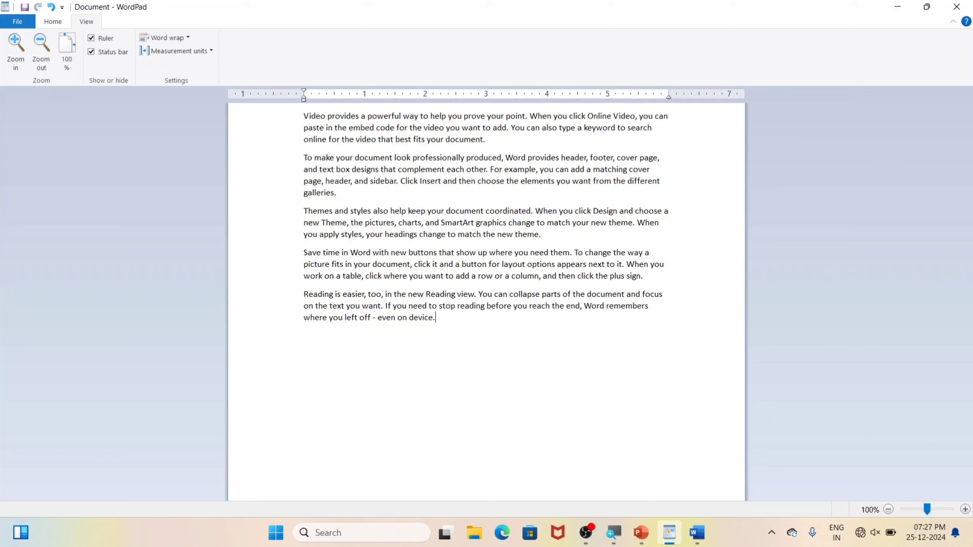
Step: Copy all the document text, paste copies at its end to lengthen the document, and scroll back up through it
{"action": "key", "text": "ctrl+a"}
{"action": "key", "text": "ctrl+c"}
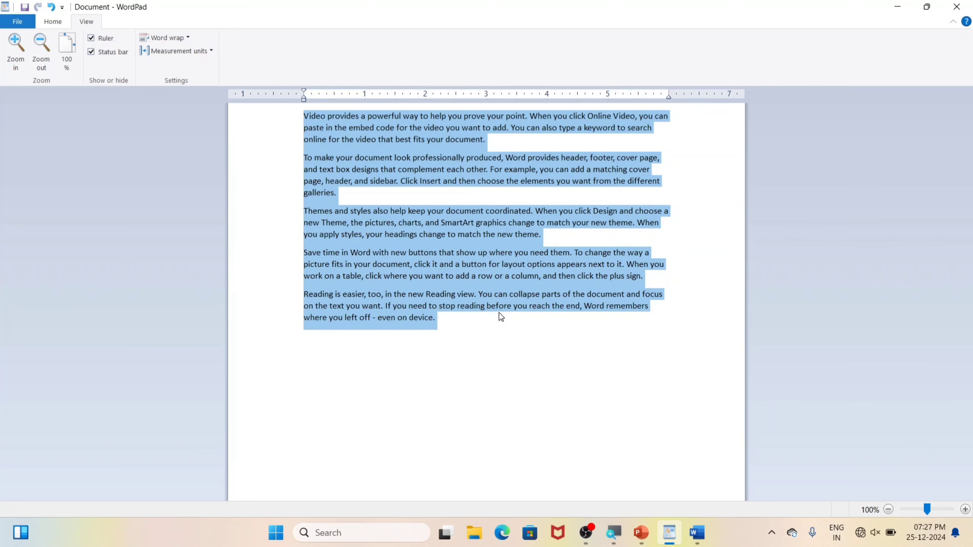
{"action": "key", "text": "ctrl+End"}
{"action": "key", "text": "ctrl+v"}
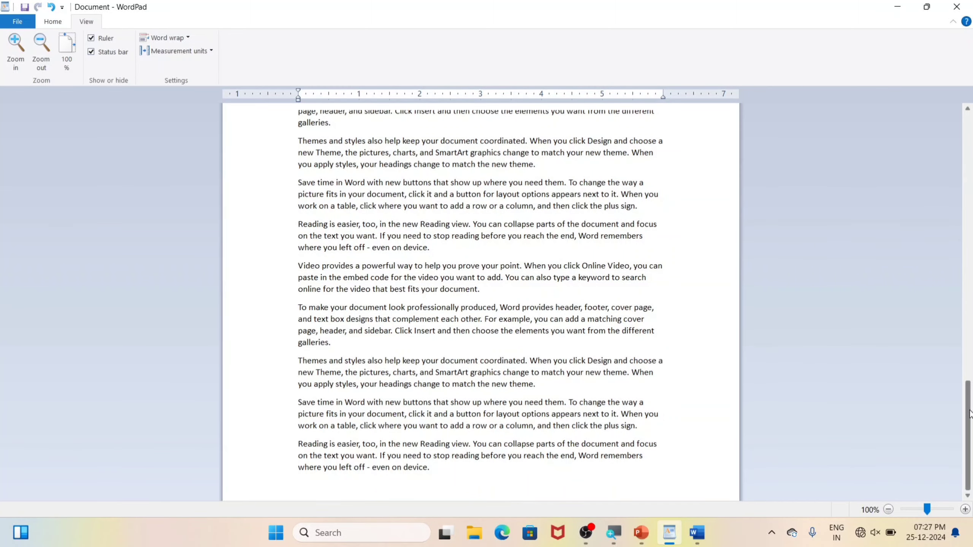
{"action": "left_click_drag", "start_coordinate": [970, 414], "coordinate": [967, 301]}
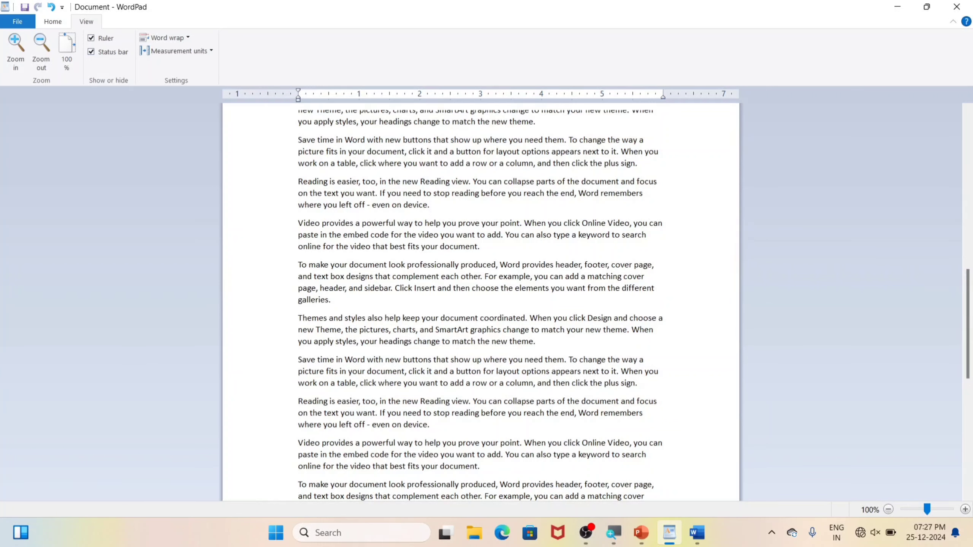
Step: Zoom the document to 260% and restore the maximised window to a smaller size to try horizontal scrolling
{"action": "left_click", "coordinate": [946, 512]}
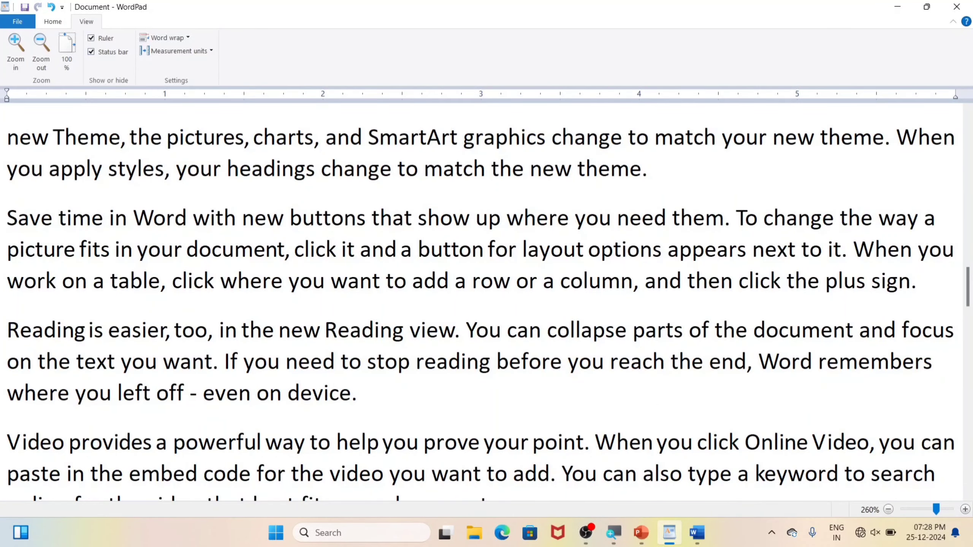
{"action": "left_click_drag", "start_coordinate": [630, 10], "coordinate": [470, 40]}
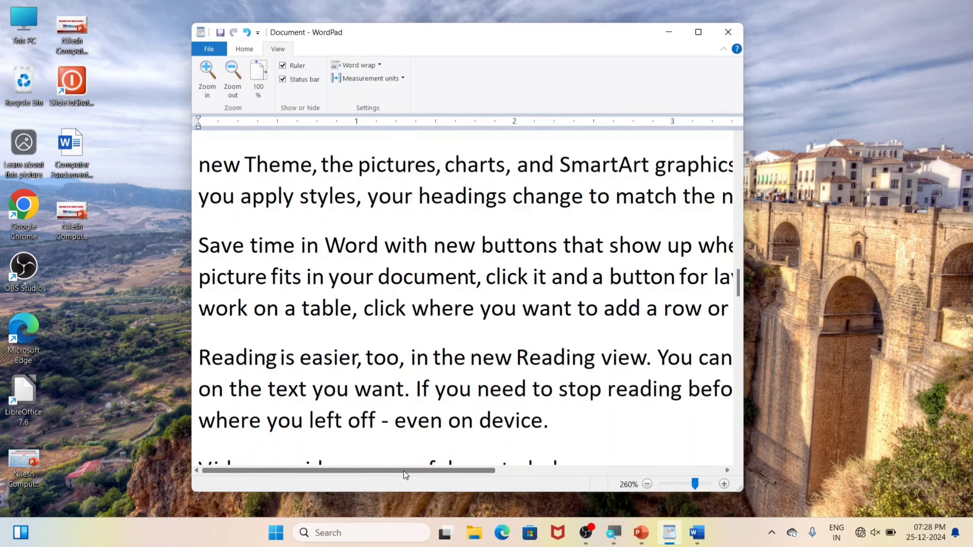
{"action": "left_click_drag", "start_coordinate": [403, 471], "coordinate": [381, 474]}
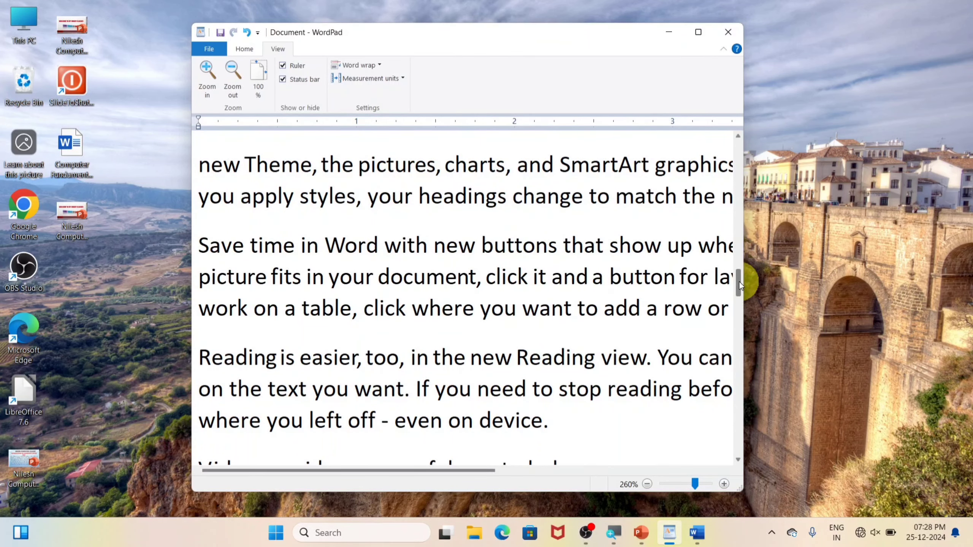
Step: Scroll the document up and down vertically, and maximise the WordPad window
{"action": "left_click_drag", "start_coordinate": [739, 281], "coordinate": [739, 212]}
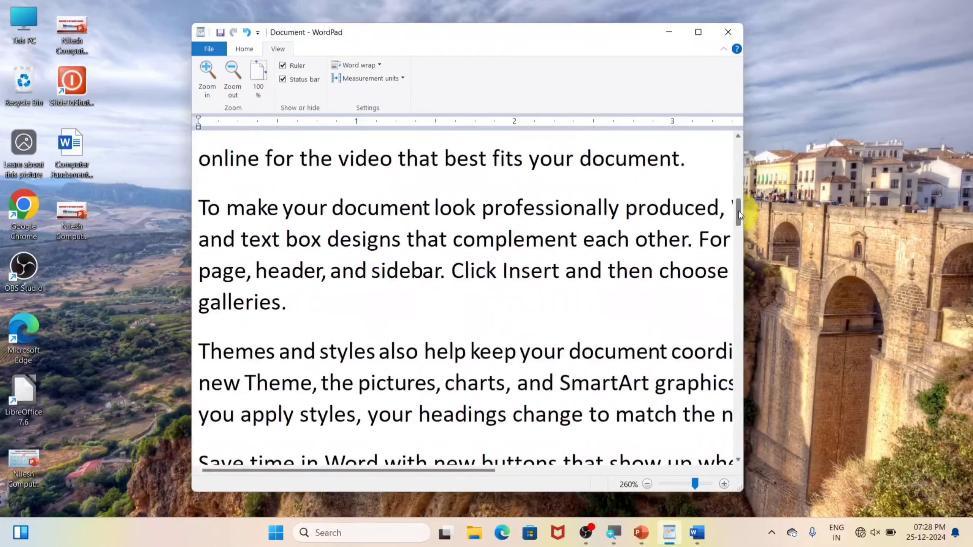
{"action": "left_click", "coordinate": [738, 138]}
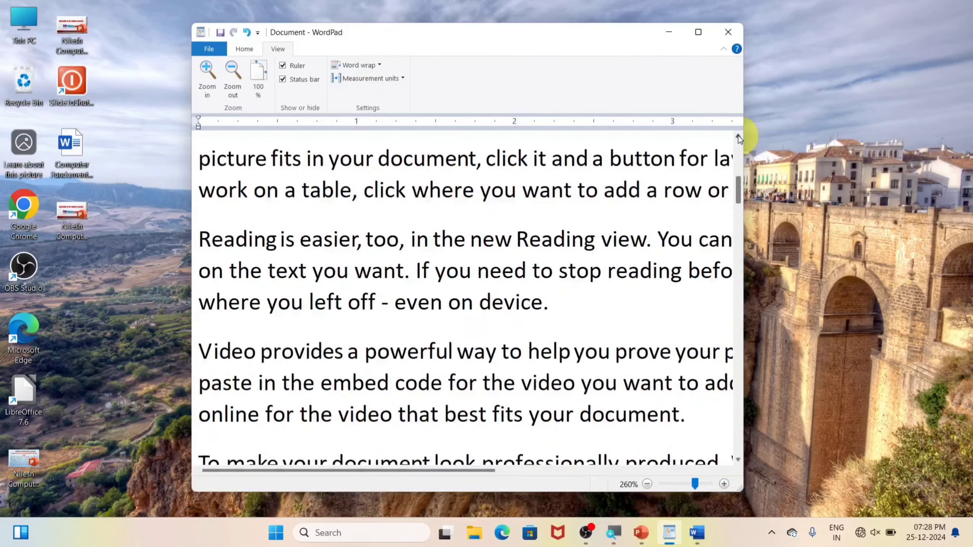
{"action": "left_click", "coordinate": [738, 460]}
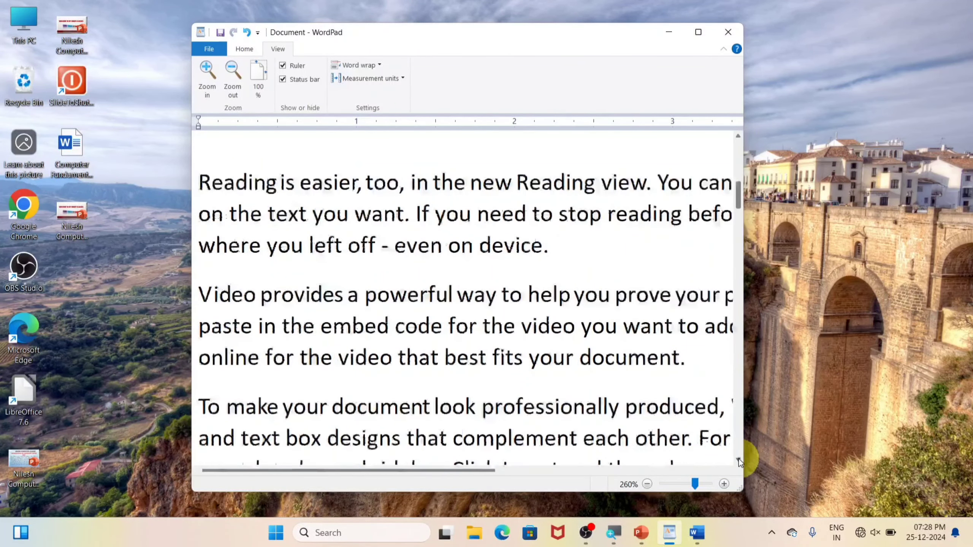
{"action": "left_click", "coordinate": [739, 461]}
{"action": "left_click", "coordinate": [739, 461]}
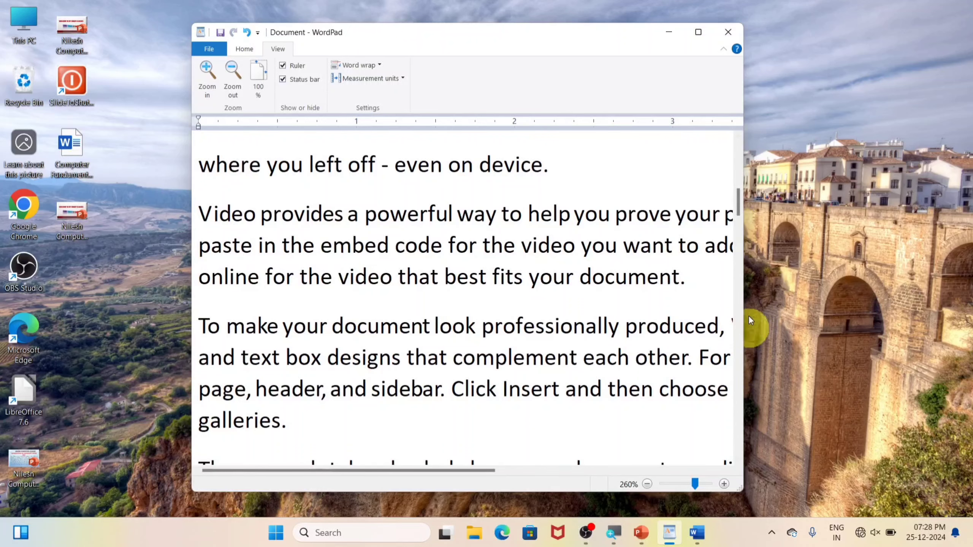
{"action": "left_click", "coordinate": [706, 35]}
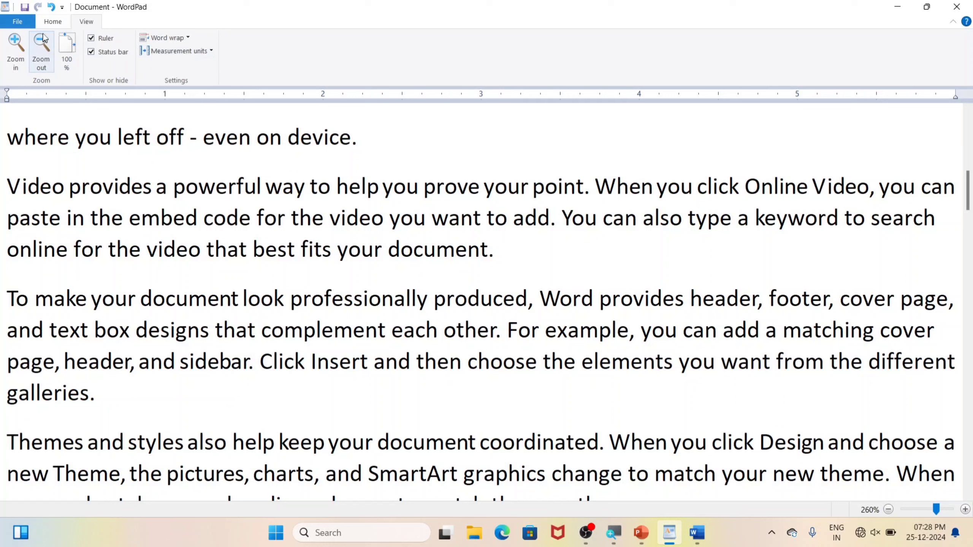
{"action": "left_click", "coordinate": [52, 22]}
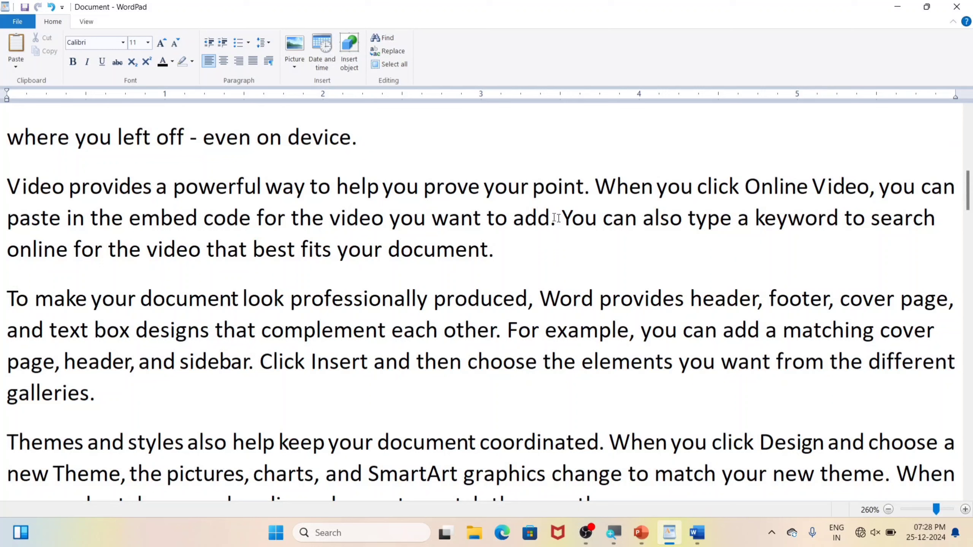
{"action": "left_click", "coordinate": [17, 21]}
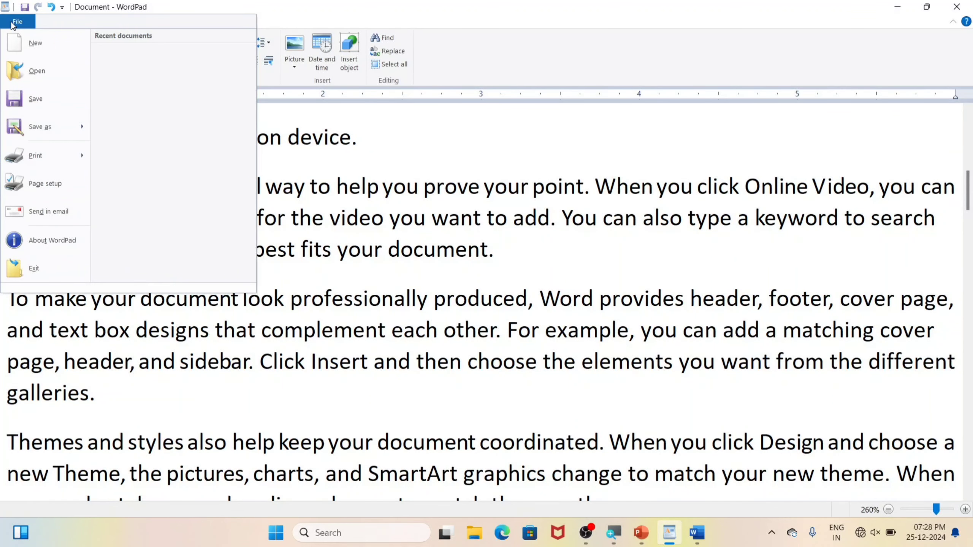
{"action": "left_click", "coordinate": [24, 46]}
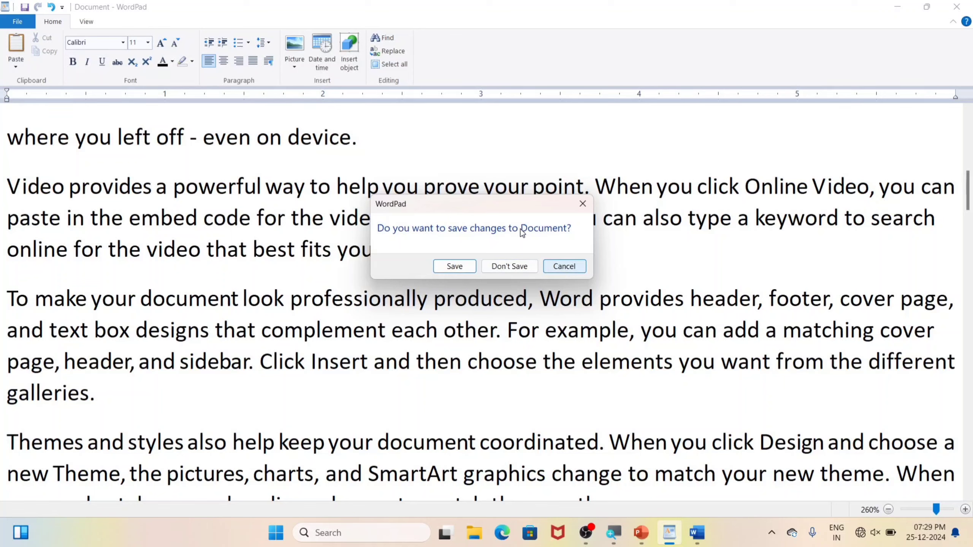
{"action": "left_click_drag", "start_coordinate": [481, 214], "coordinate": [369, 234]}
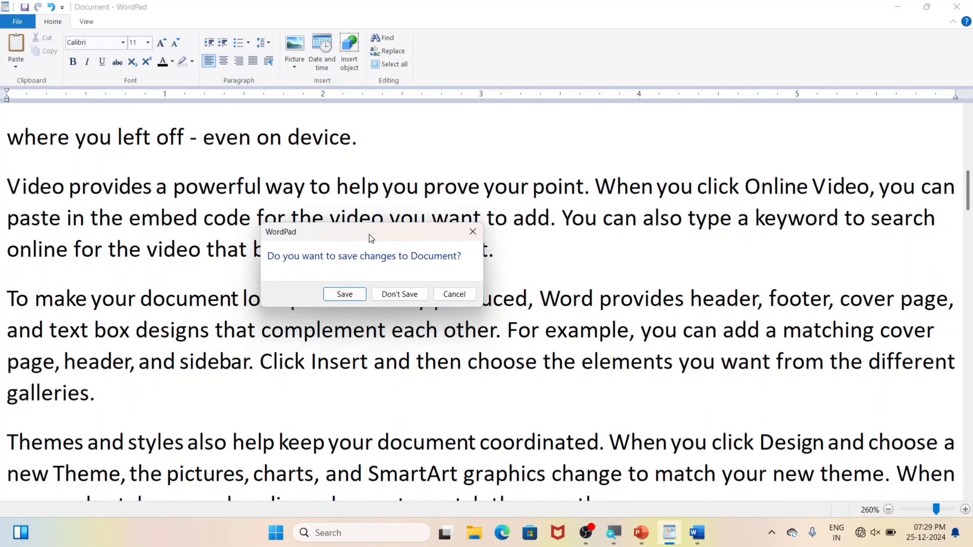
{"action": "left_click", "coordinate": [461, 294]}
Step: Create a new blank document and discard the changes to the current one without saving
{"action": "left_click", "coordinate": [18, 22]}
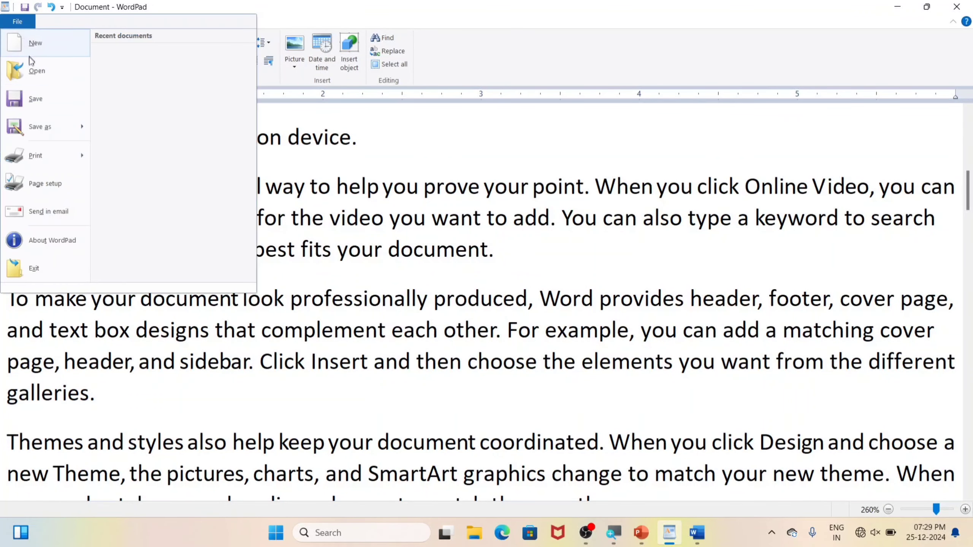
{"action": "left_click", "coordinate": [46, 48]}
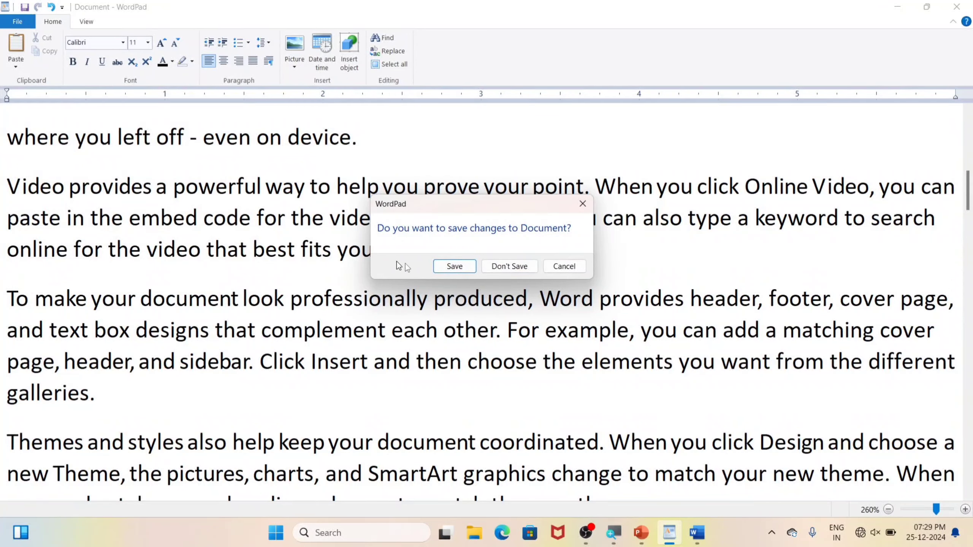
{"action": "left_click", "coordinate": [505, 266]}
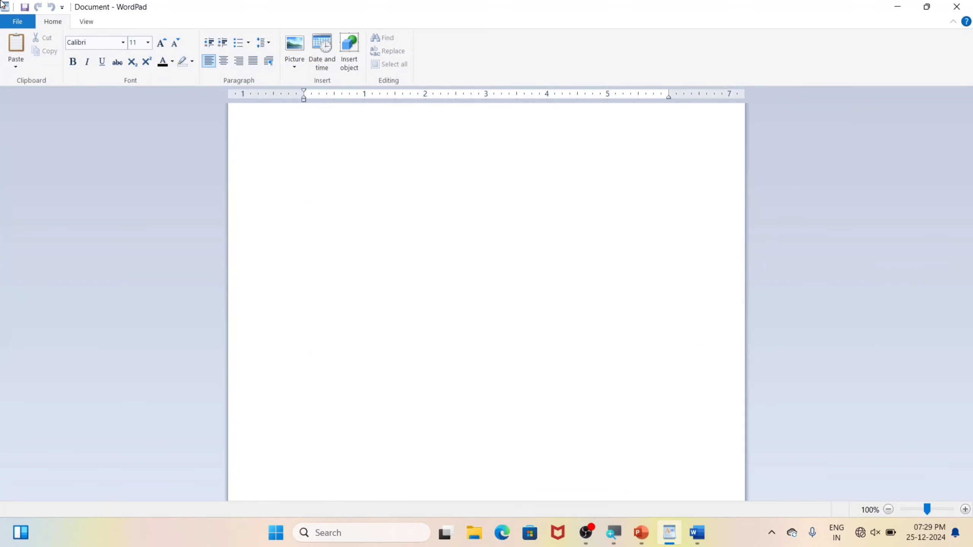
{"action": "left_click", "coordinate": [17, 24]}
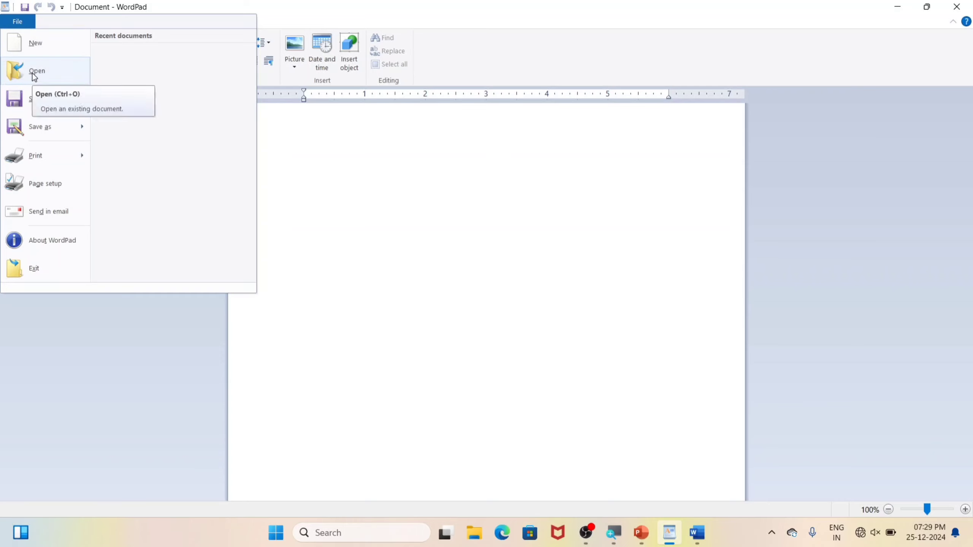
{"action": "left_click", "coordinate": [401, 209]}
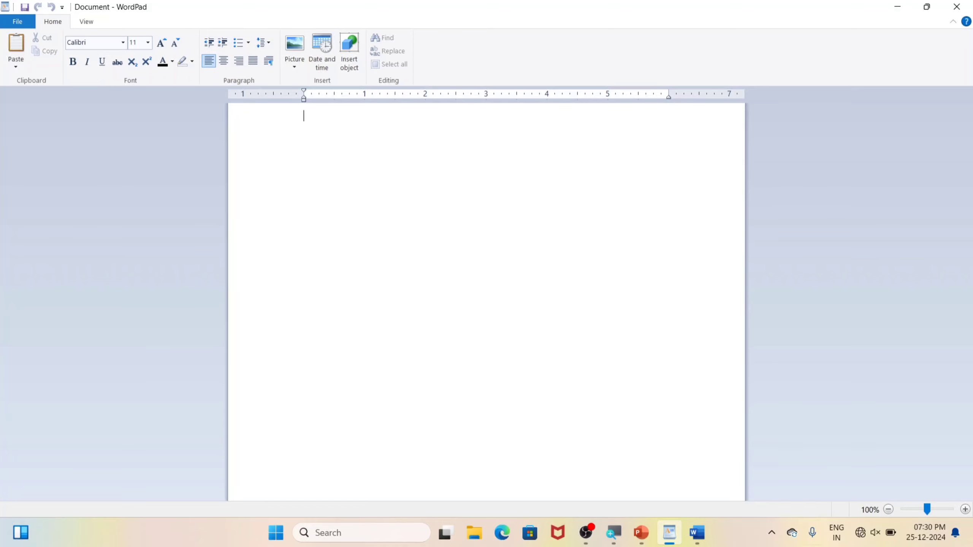
Step: Switch to Word for its selected five-paragraph sample text, return to WordPad, and put that text into the blank document
{"action": "left_click", "coordinate": [697, 533]}
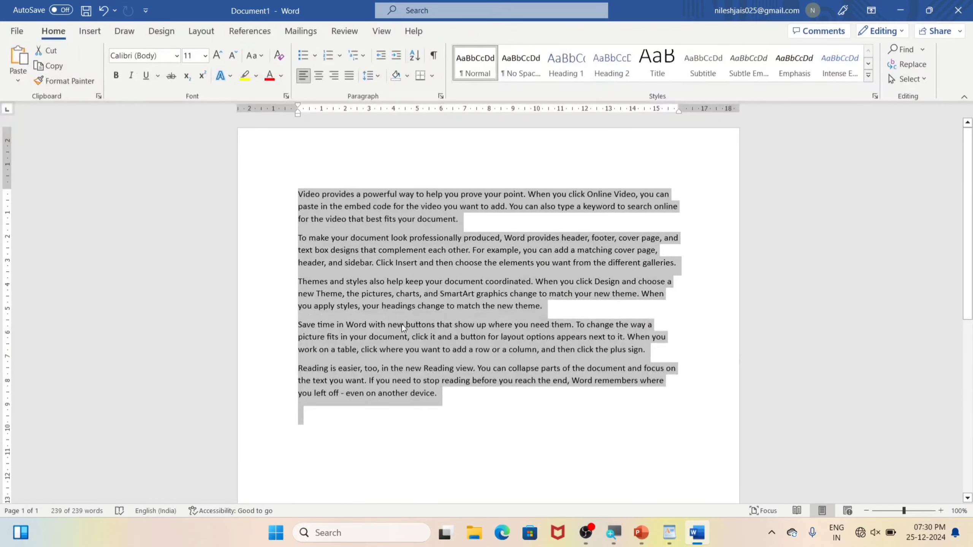
{"action": "key", "text": "Delete"}
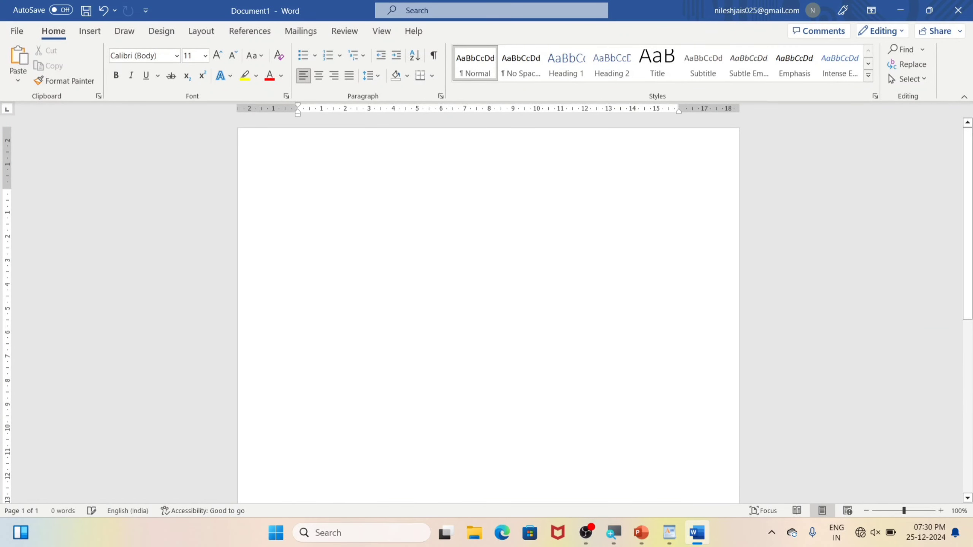
{"action": "key", "text": "ctrl+z"}
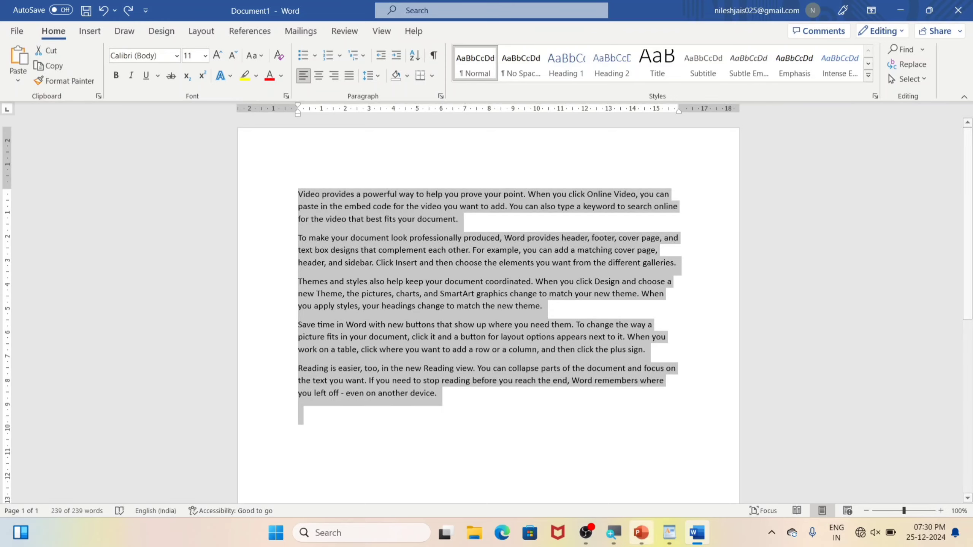
{"action": "left_click", "coordinate": [669, 532]}
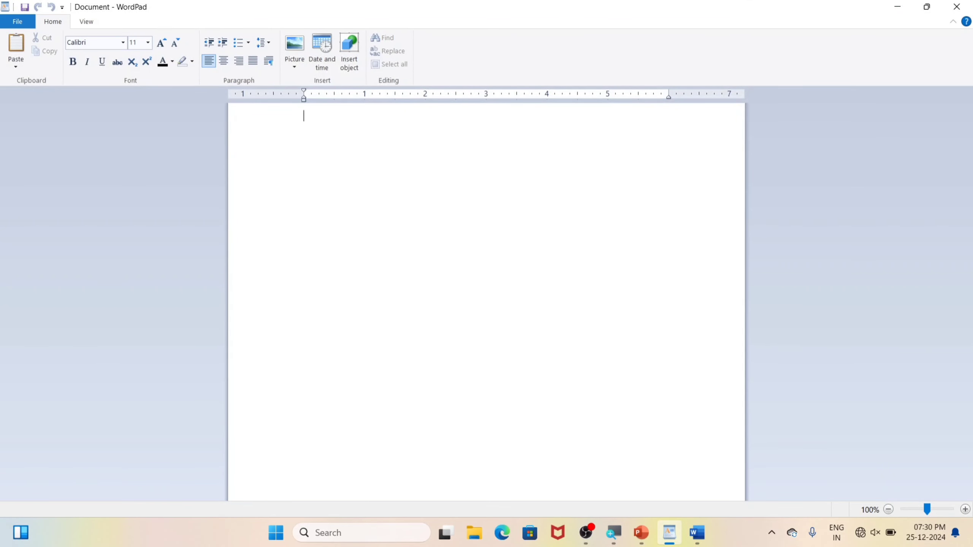
{"action": "type", "text": "Video provides a powerful way to help you prove your point. When you click Online Video, you can paste in the embed code for the video you want to add. You can also type a keyword to search online for the video that best fits your document. To make your document look professionally produced, Word provides header, footer, cover page, and text box designs that complement each other. For example, you can add a matching cover page, header, and sidebar. Click Insert and then choose the elements you want from the different galleries. Themes and styles also help keep your document coordinated. When you click Design and choose a new Theme, the pictures, charts, and SmartArt graphics change to match your new theme. When you apply styles, your headings change to match the new theme. Save time in Word with new buttons that show up where you need them. To change the way a picture fits in your document, click it and a button for layout options appears next to it. When you work on a table, click where you want to add a row or a column, and then click the plus sign. Reading is easier, too, in the new Reading view. You can collapse parts of the document and focus on the text you want. If you need to stop reading before you reach the end, Word remembers where you left off - even on another device."}
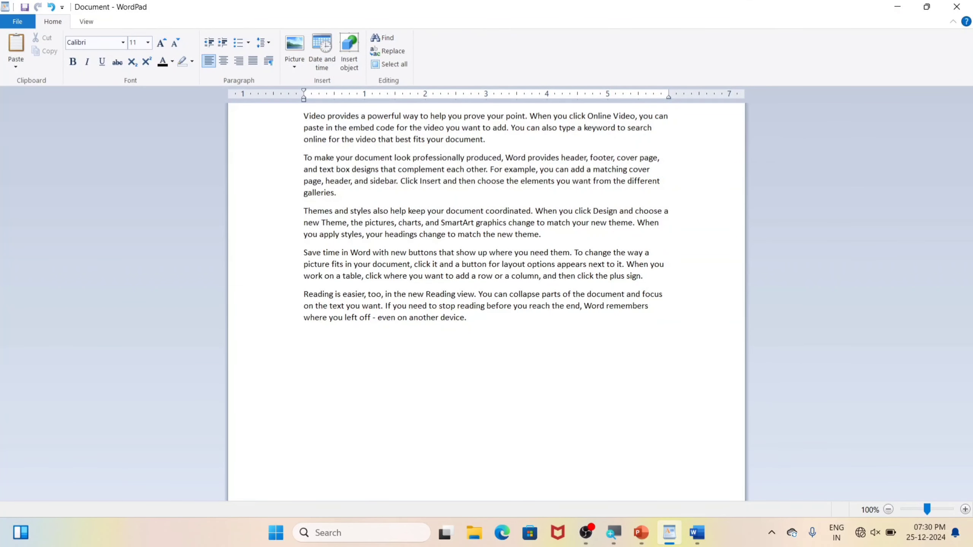
{"action": "key", "text": "BackSpace"}
Step: Save the document to the Desktop in Rich Text Format (RTF), with the person's first name as the file name
{"action": "left_click", "coordinate": [16, 21]}
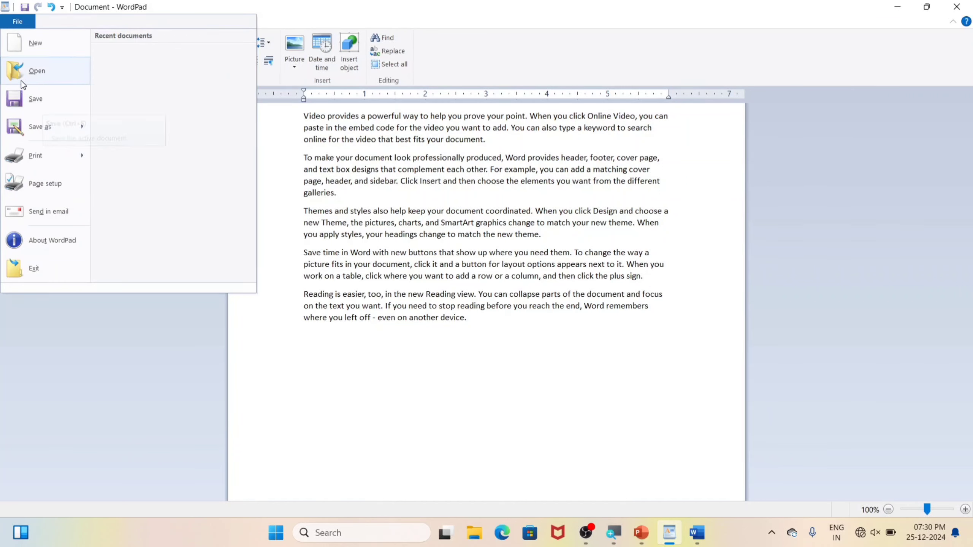
{"action": "left_click", "coordinate": [47, 101]}
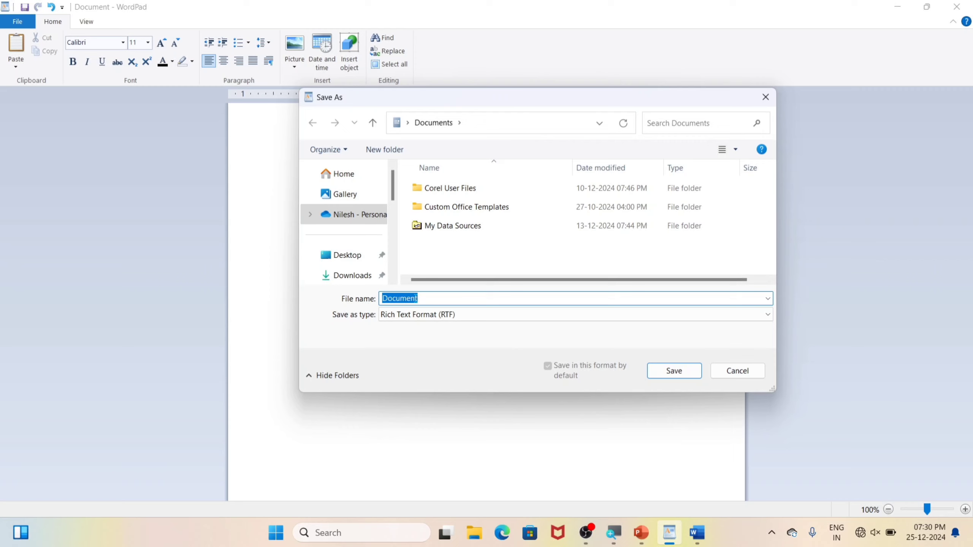
{"action": "type", "text": "nilesh"}
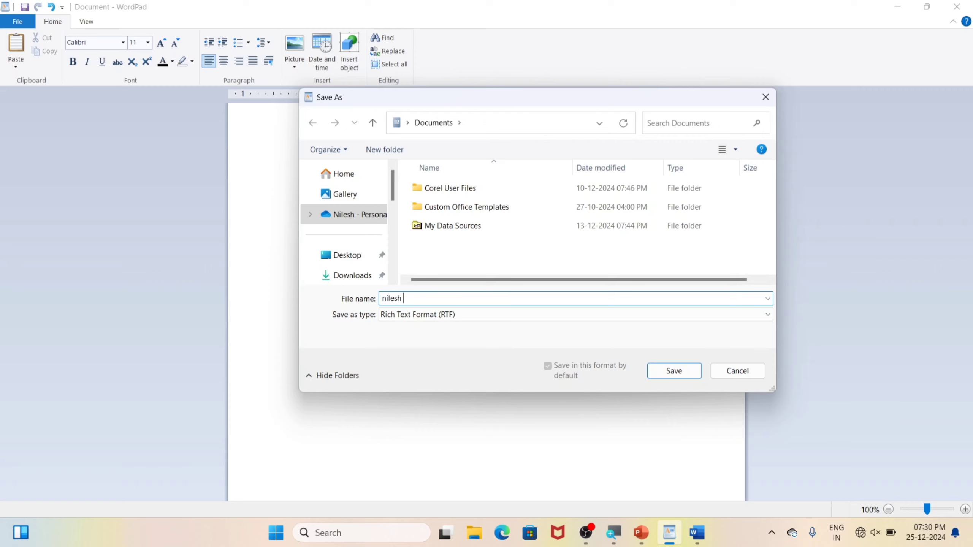
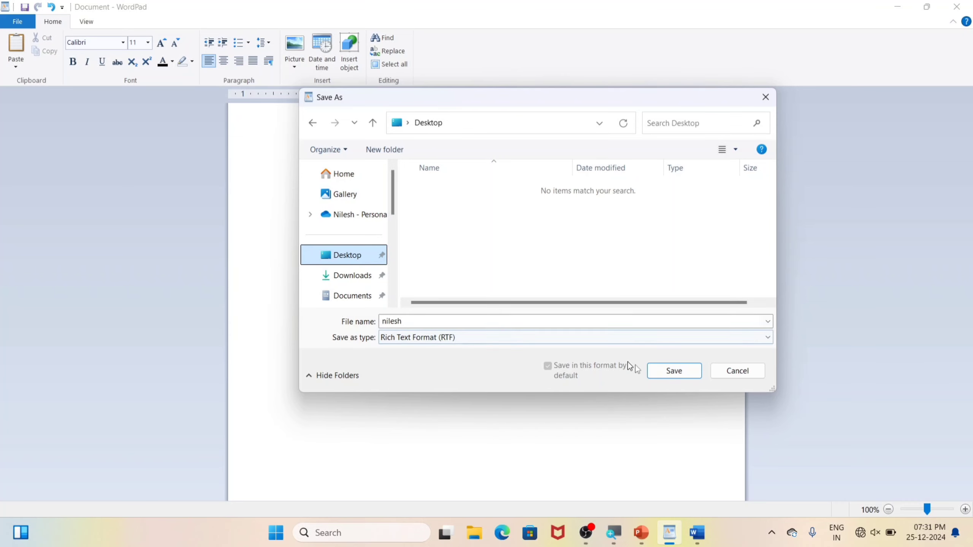
{"action": "left_click", "coordinate": [685, 372]}
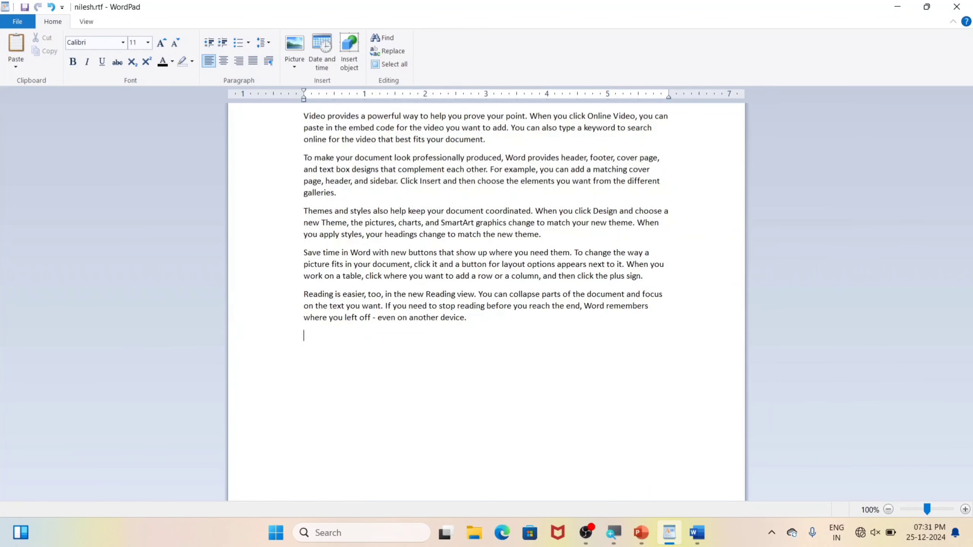
Step: Minimise WordPad and Word to reach the desktop, and try to open the saved RTF file from there
{"action": "left_click", "coordinate": [904, 15]}
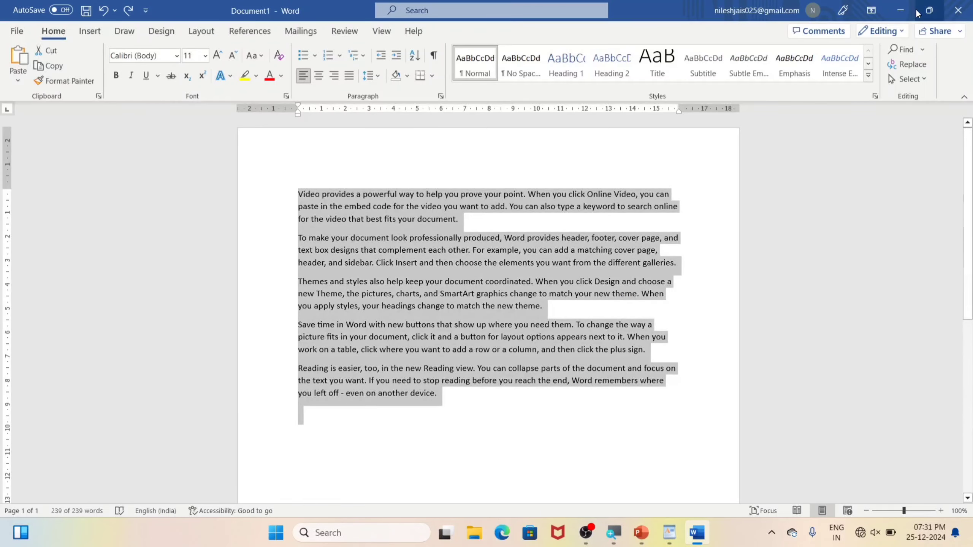
{"action": "left_click", "coordinate": [898, 9]}
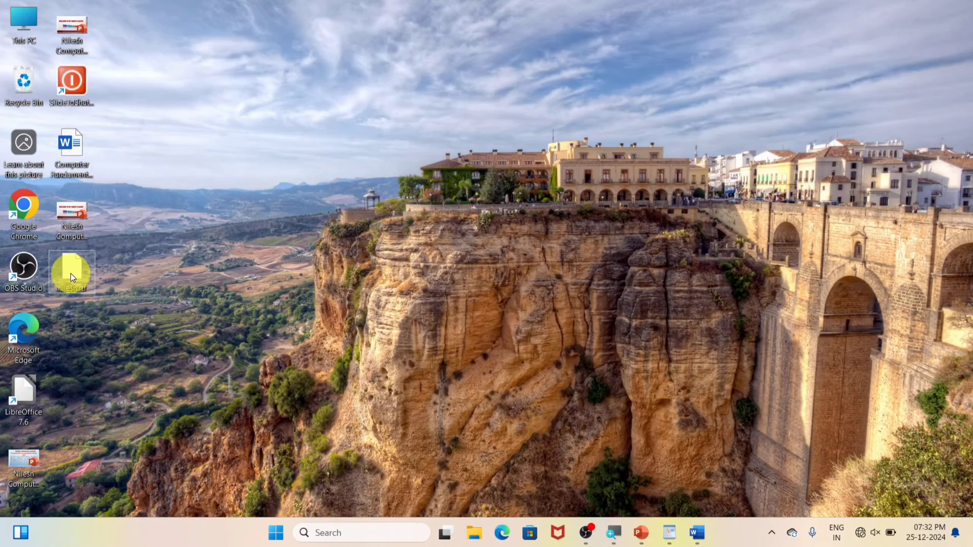
{"action": "double_click", "coordinate": [70, 274]}
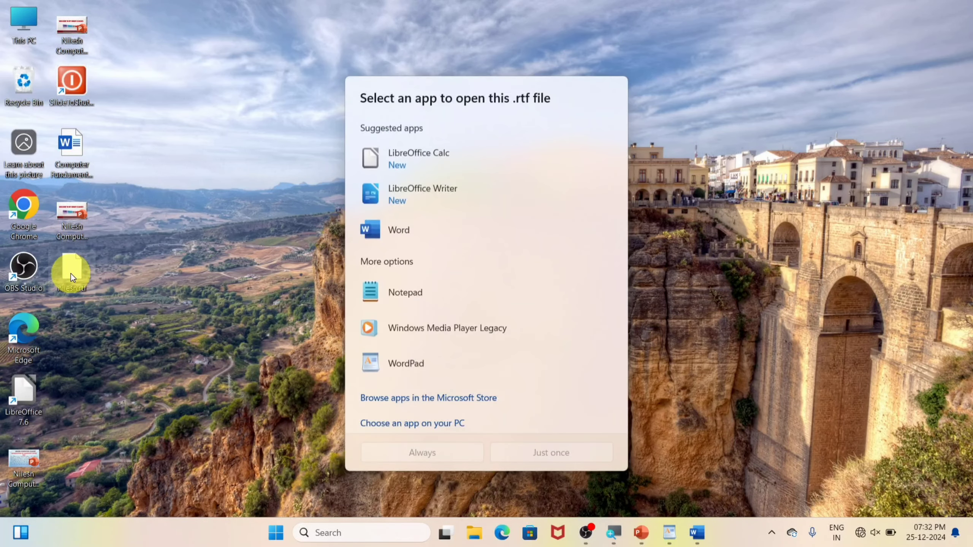
{"action": "left_click", "coordinate": [842, 250]}
Step: Return to the WordPad window holding the saved document and close it
{"action": "left_click", "coordinate": [669, 533]}
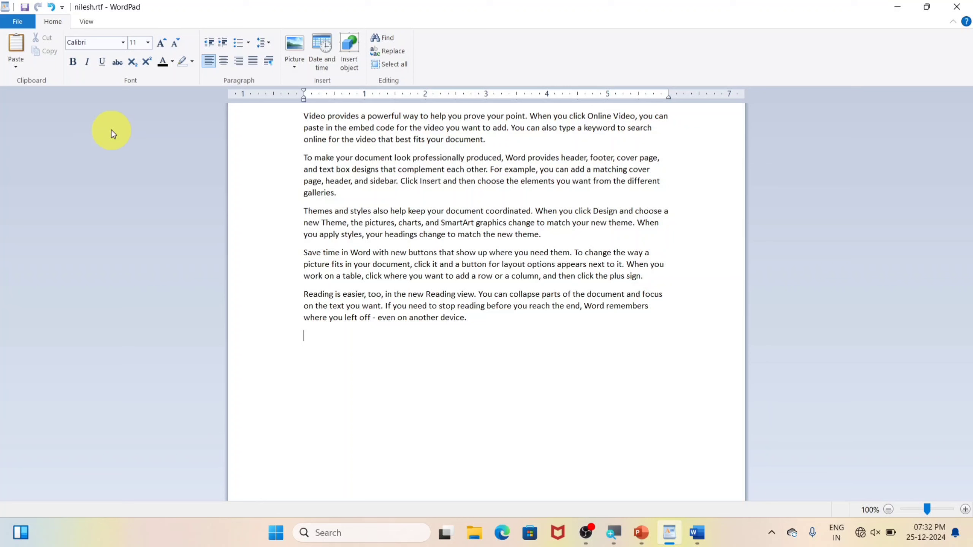
{"action": "left_click", "coordinate": [20, 20]}
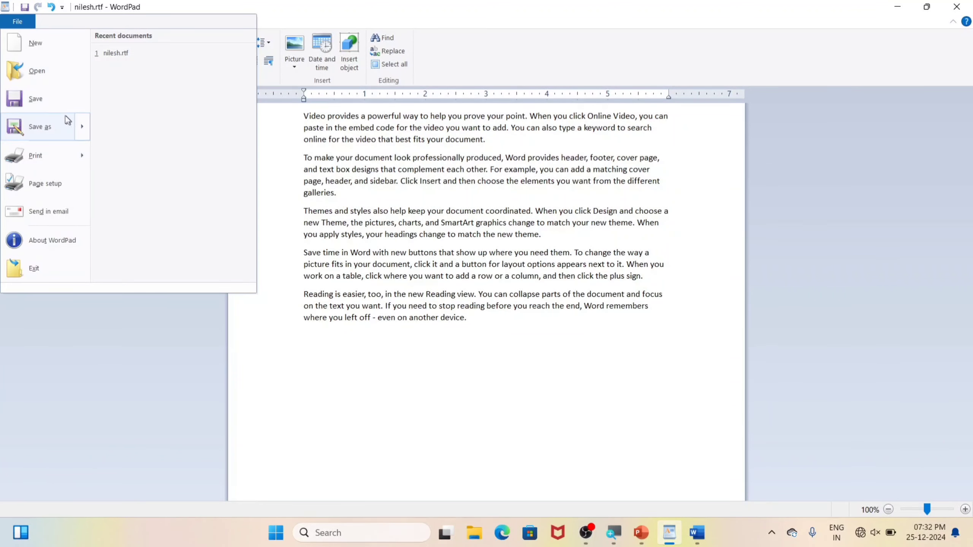
{"action": "left_click", "coordinate": [673, 150]}
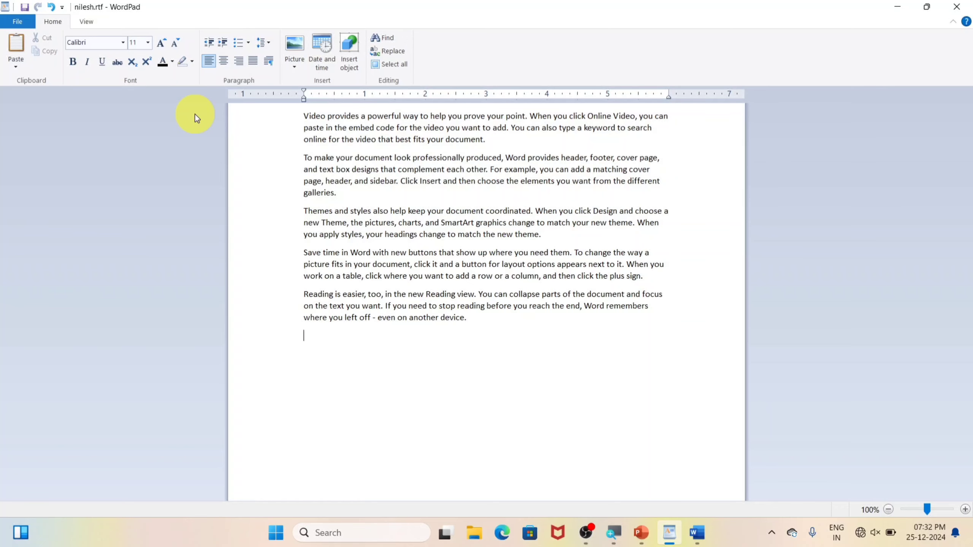
{"action": "left_click", "coordinate": [956, 6]}
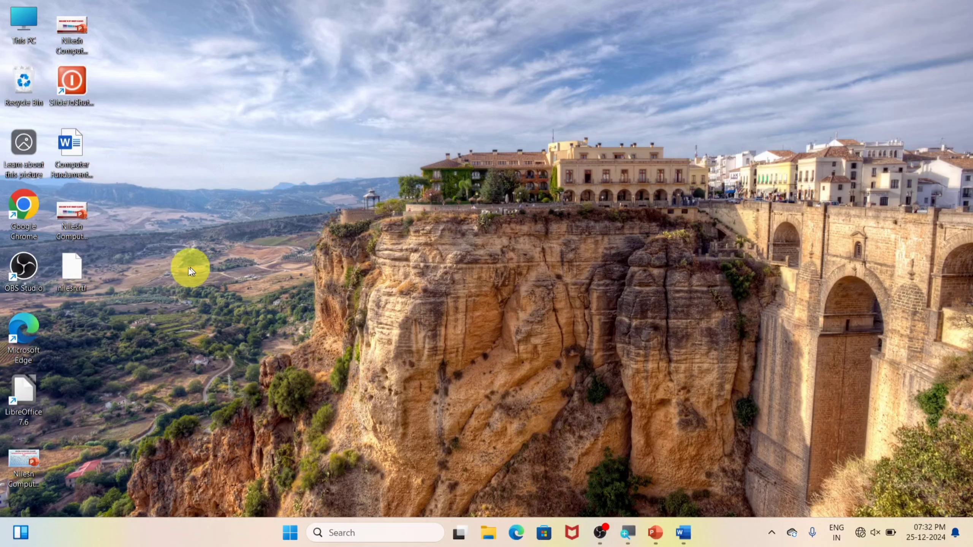
Step: Start WordPad again with the Windows Run command wordpad
{"action": "key", "text": "super+r"}
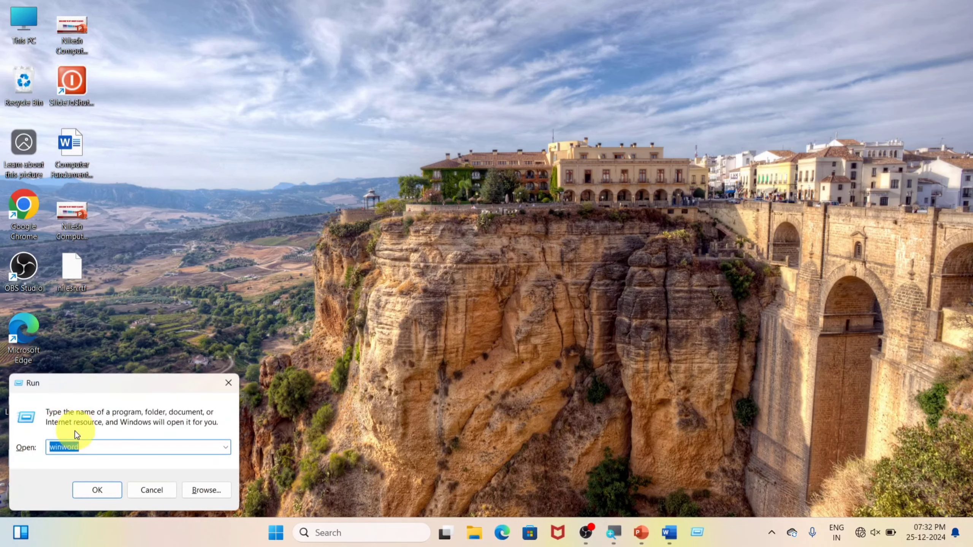
{"action": "type", "text": "wor"}
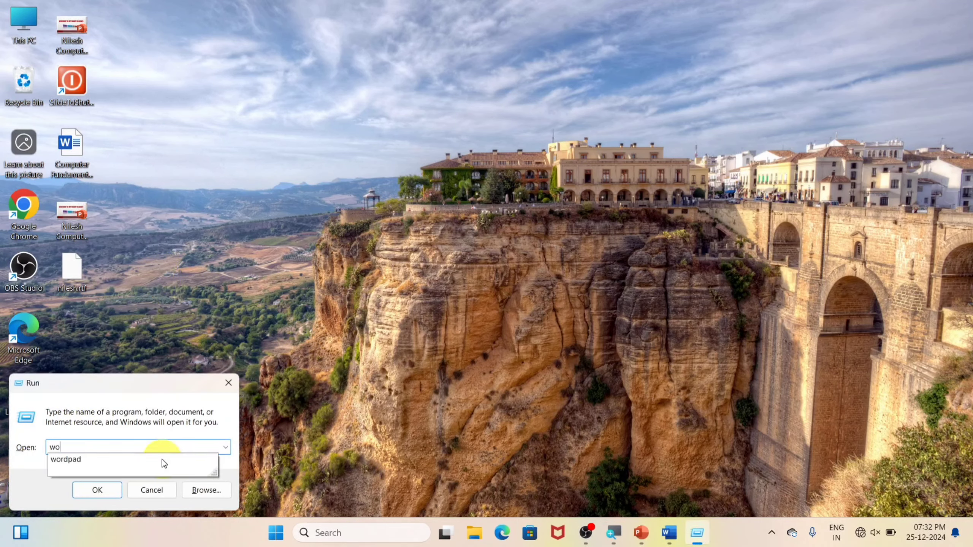
{"action": "key", "text": "Down"}
{"action": "key", "text": "Return"}
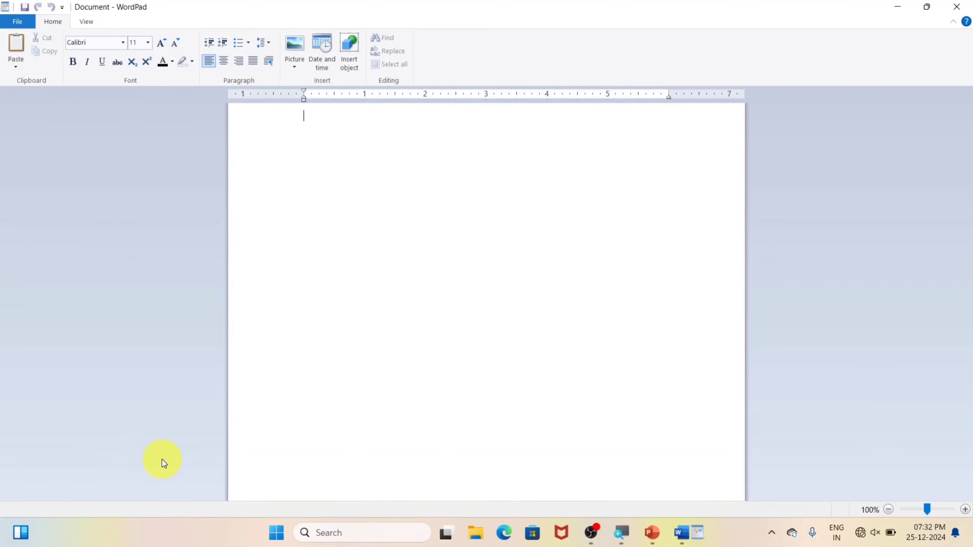
Step: Open the saved RTF document from the Desktop folder in WordPad
{"action": "left_click", "coordinate": [16, 27]}
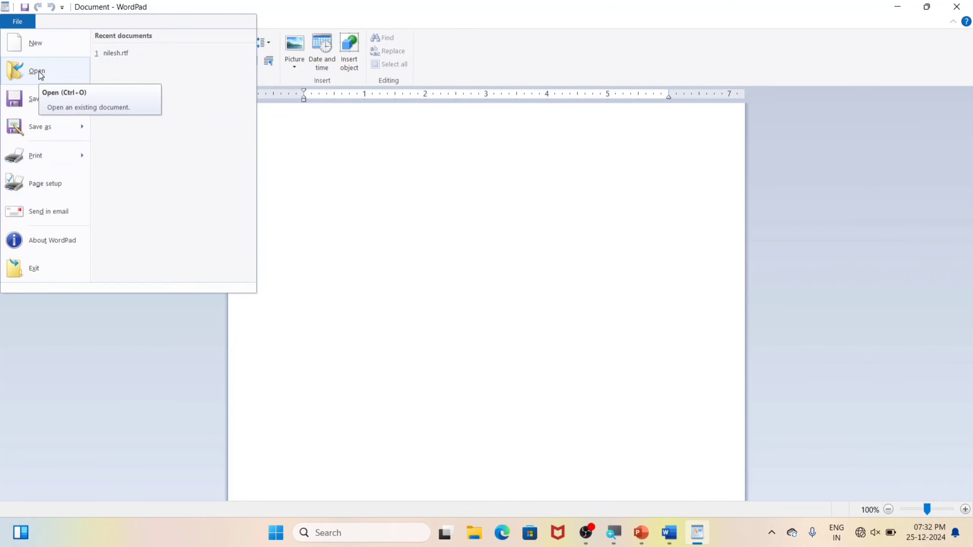
{"action": "left_click", "coordinate": [40, 72]}
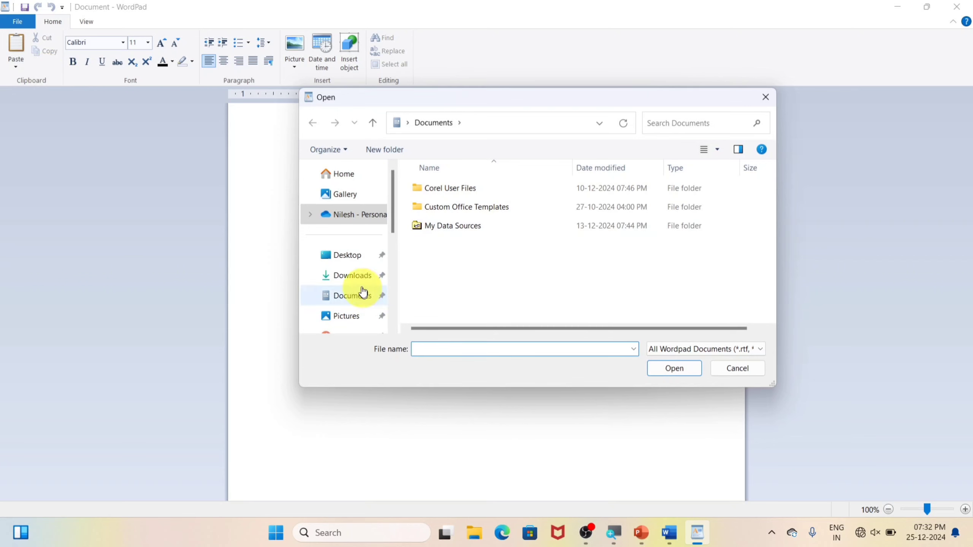
{"action": "left_click", "coordinate": [348, 259]}
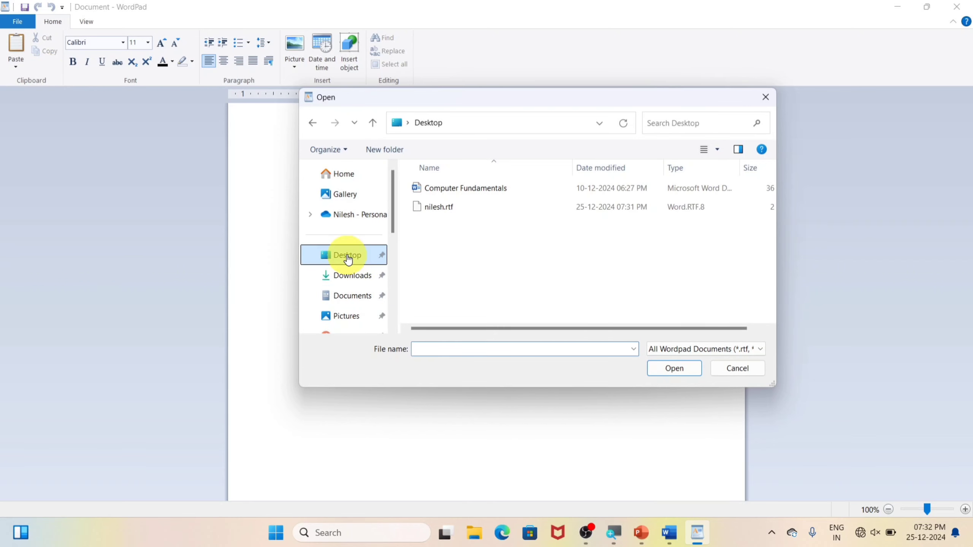
{"action": "left_click", "coordinate": [432, 211]}
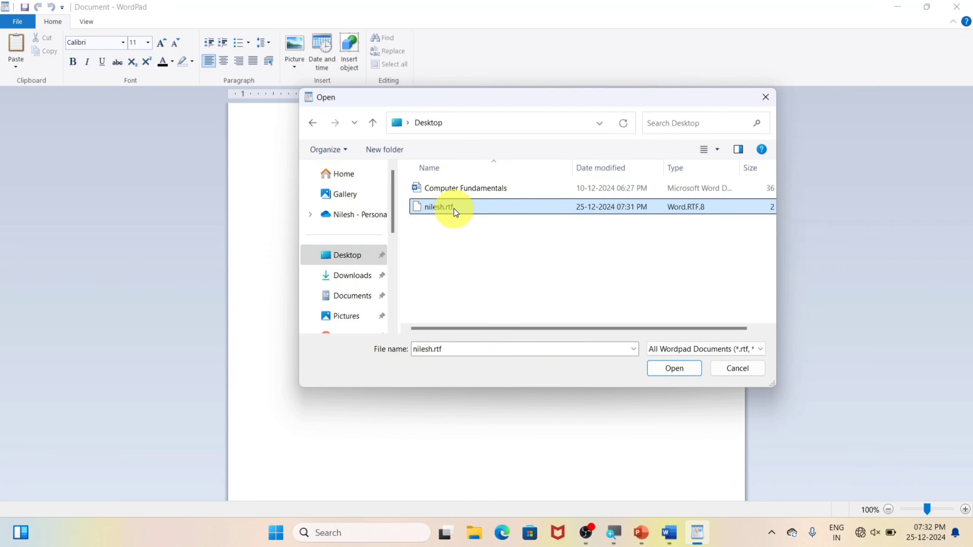
{"action": "left_click", "coordinate": [674, 369]}
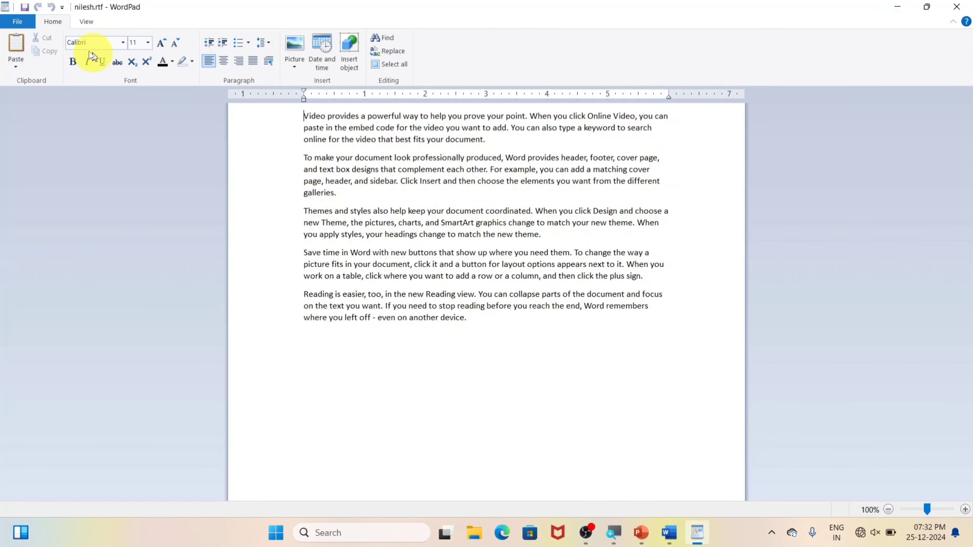
Step: Look over the Save as format options for the open document
{"action": "left_click", "coordinate": [28, 25]}
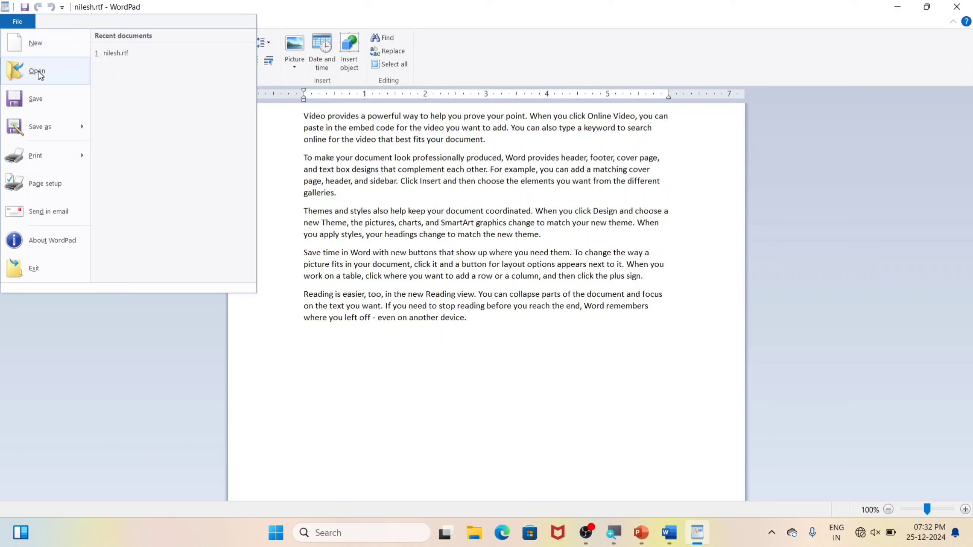
{"action": "mouse_move", "coordinate": [21, 134]}
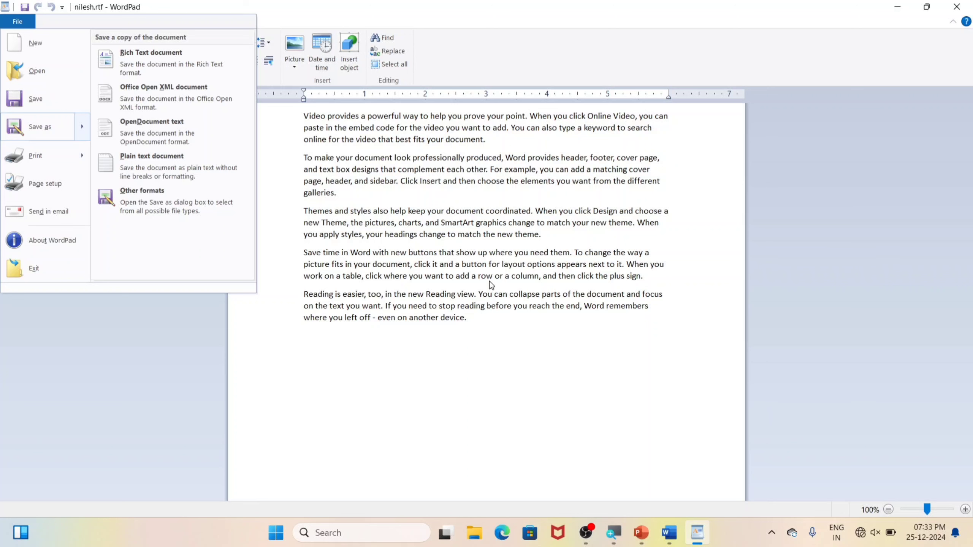
{"action": "left_click", "coordinate": [469, 323]}
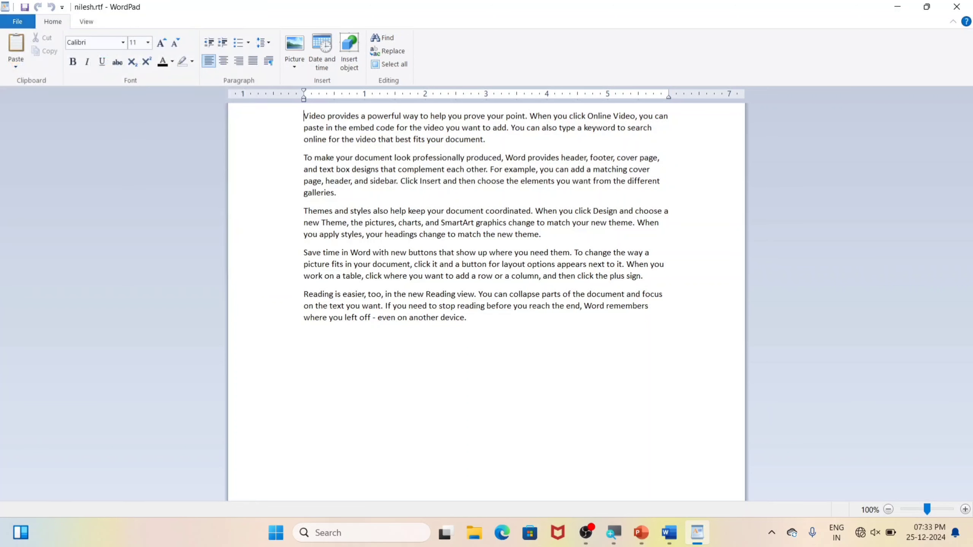
Step: Add two sample first names on separate lines below the last paragraph and save the document
{"action": "key", "text": "Return"}
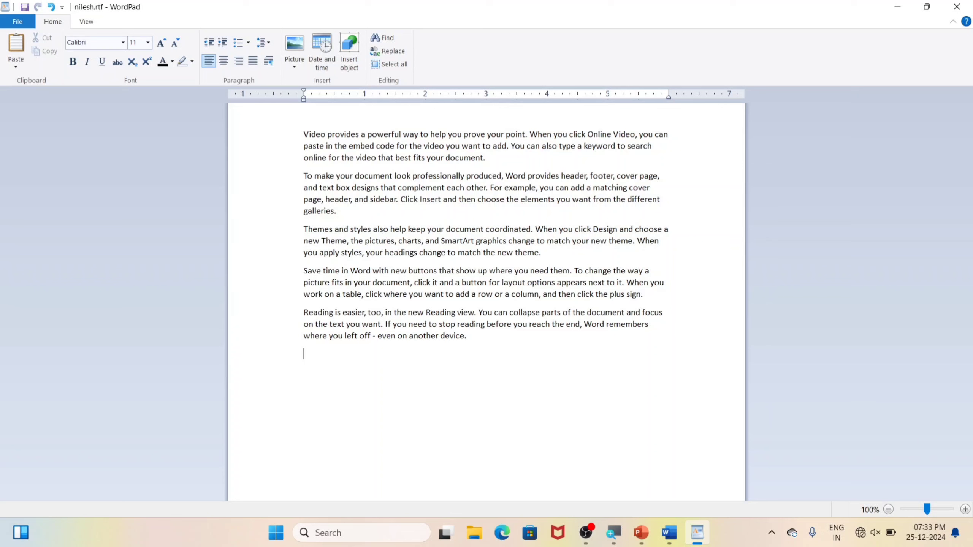
{"action": "type", "text": "ram "}
{"action": "type", "text": "sita"}
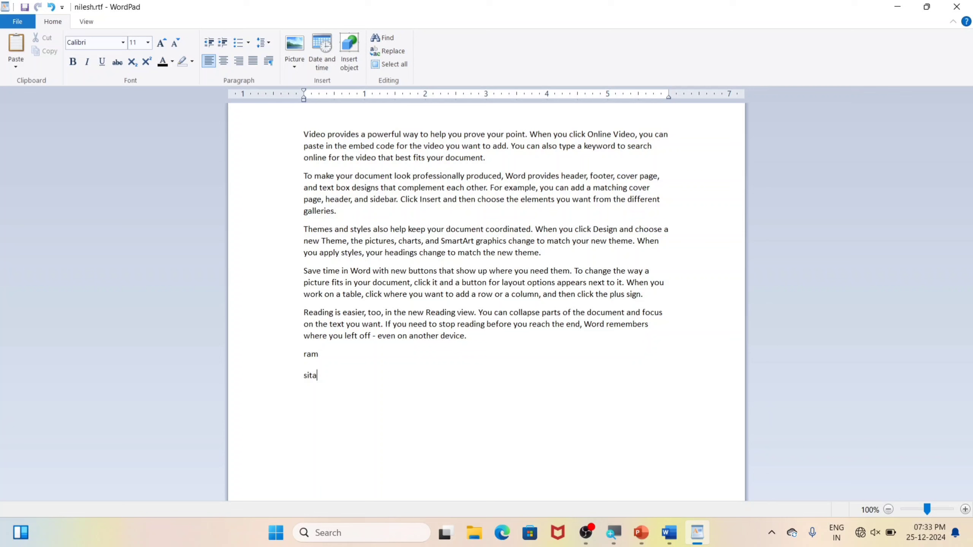
{"action": "left_click", "coordinate": [25, 7]}
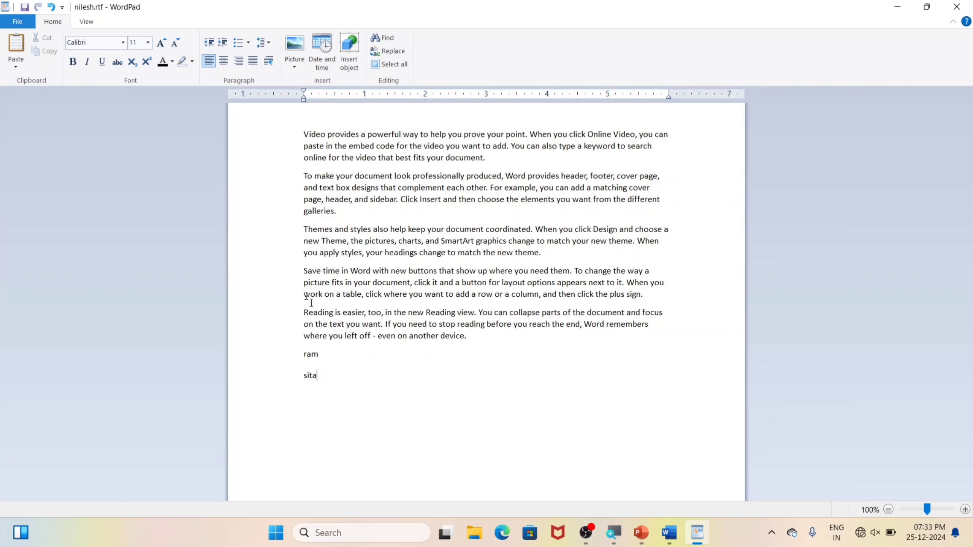
Step: Add a third sample first name on a new line and save the document again
{"action": "key", "text": "Return"}
{"action": "type", "text": "mohan"}
{"action": "left_click", "coordinate": [17, 21]}
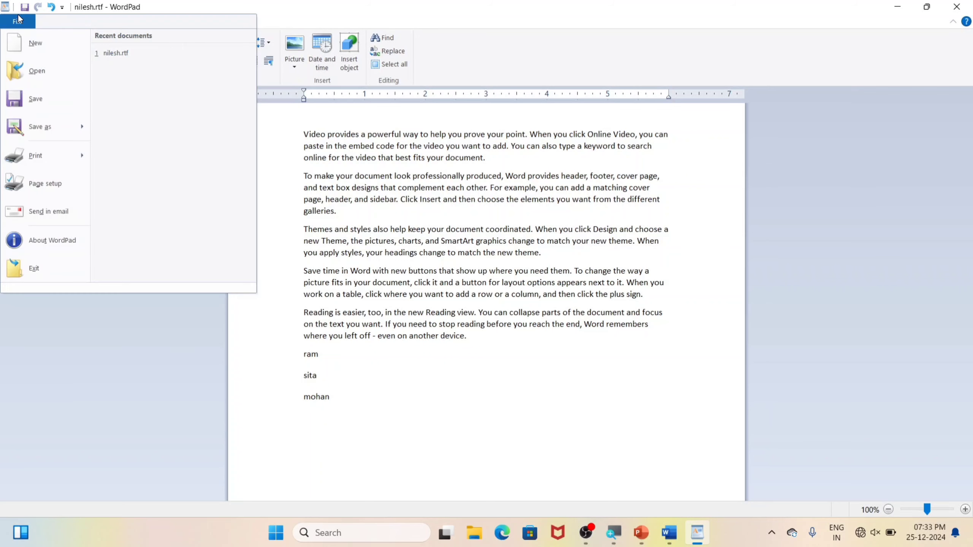
{"action": "left_click", "coordinate": [23, 101]}
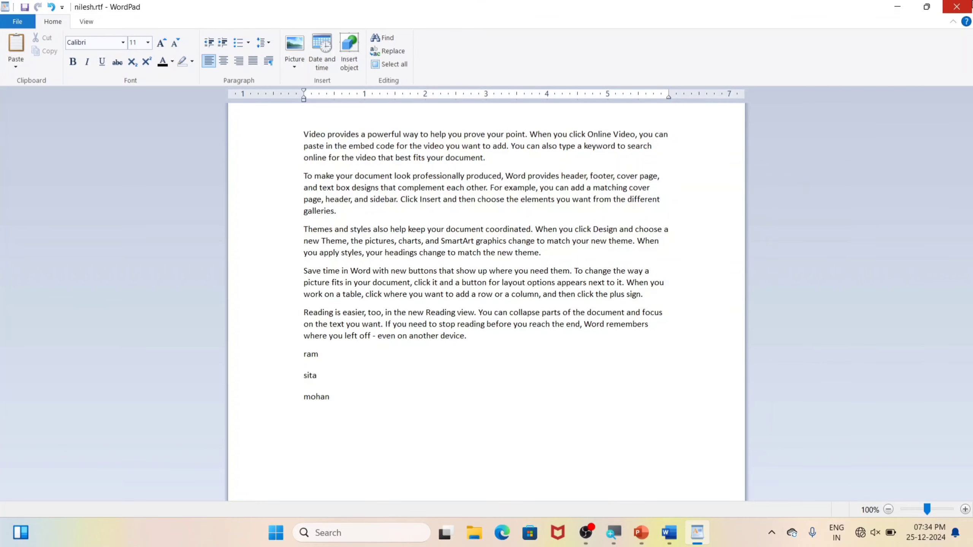
Step: Close the document and reopen its RTF file from the desktop, choosing WordPad just once
{"action": "left_click", "coordinate": [956, 6]}
{"action": "double_click", "coordinate": [72, 278]}
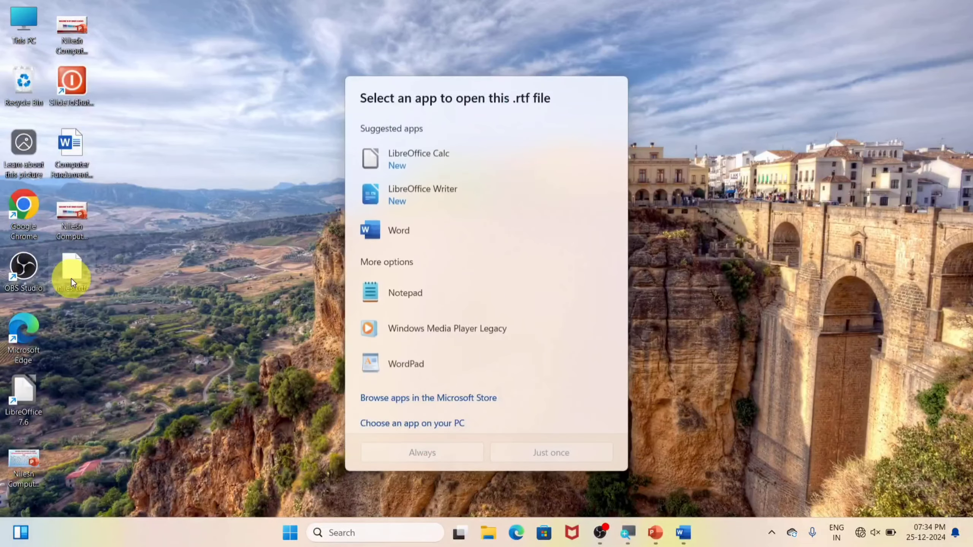
{"action": "left_click", "coordinate": [270, 312]}
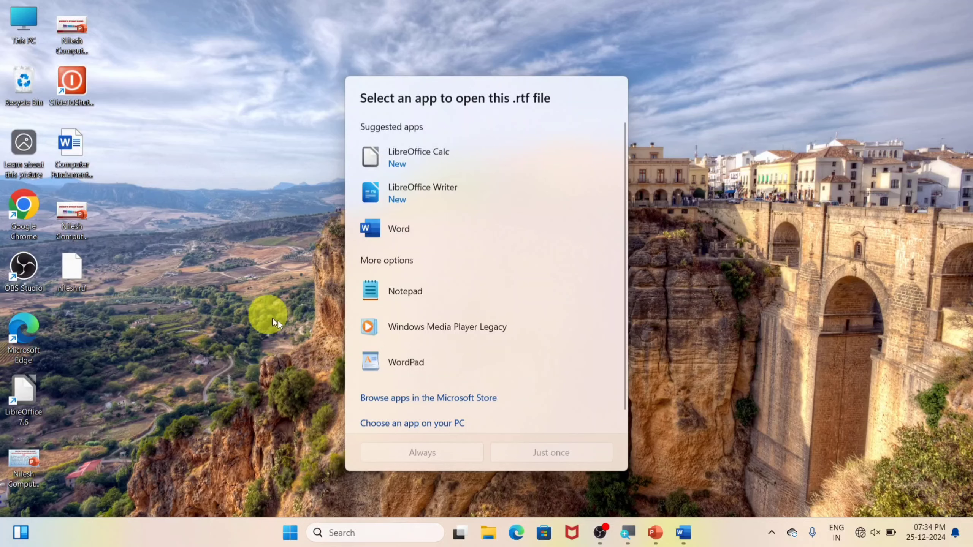
{"action": "left_click", "coordinate": [415, 368]}
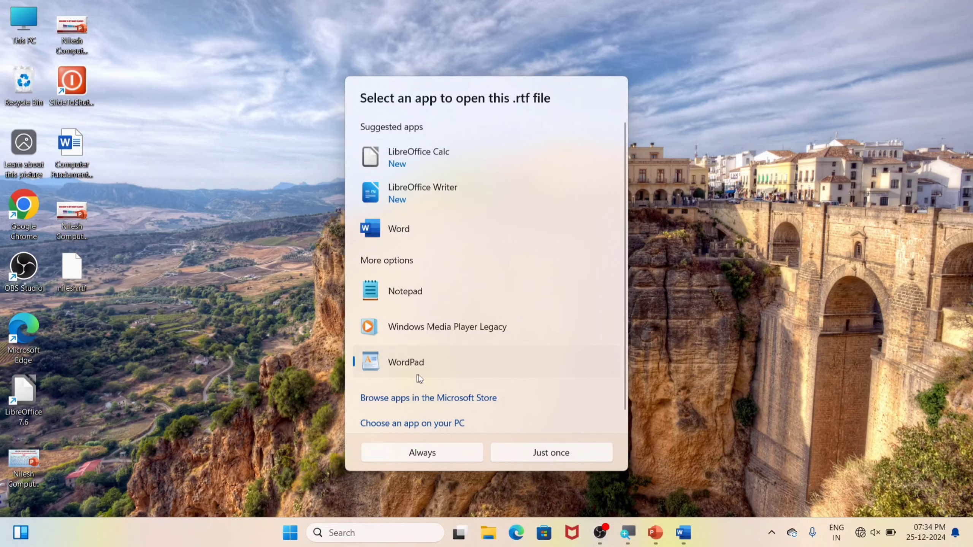
{"action": "left_click", "coordinate": [516, 454]}
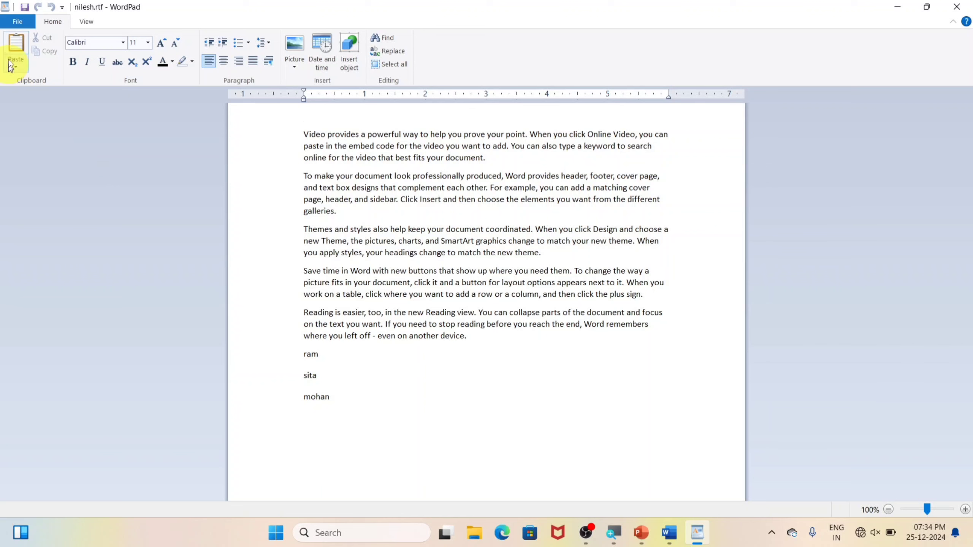
Step: Add a fourth sample first name on a new line at the end and save the file
{"action": "left_click", "coordinate": [17, 21]}
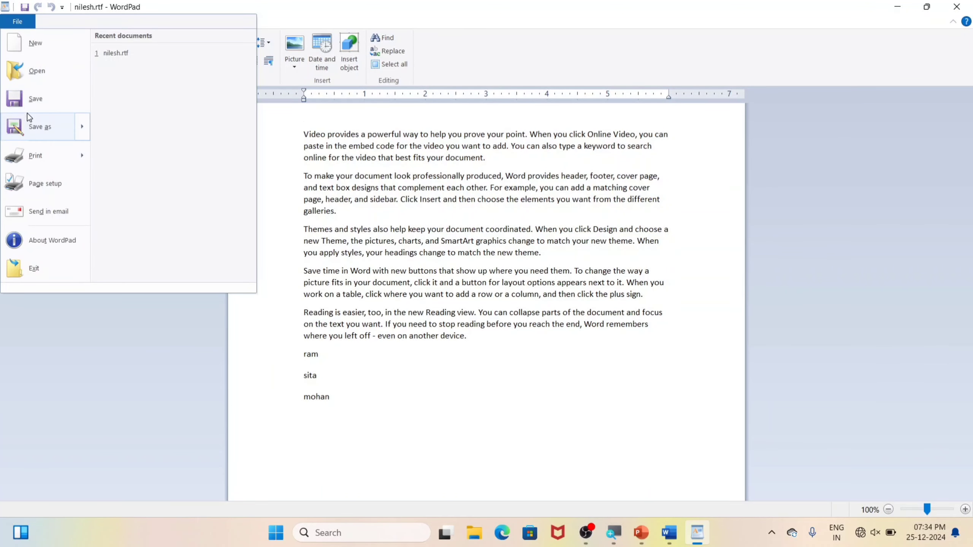
{"action": "left_click", "coordinate": [418, 398]}
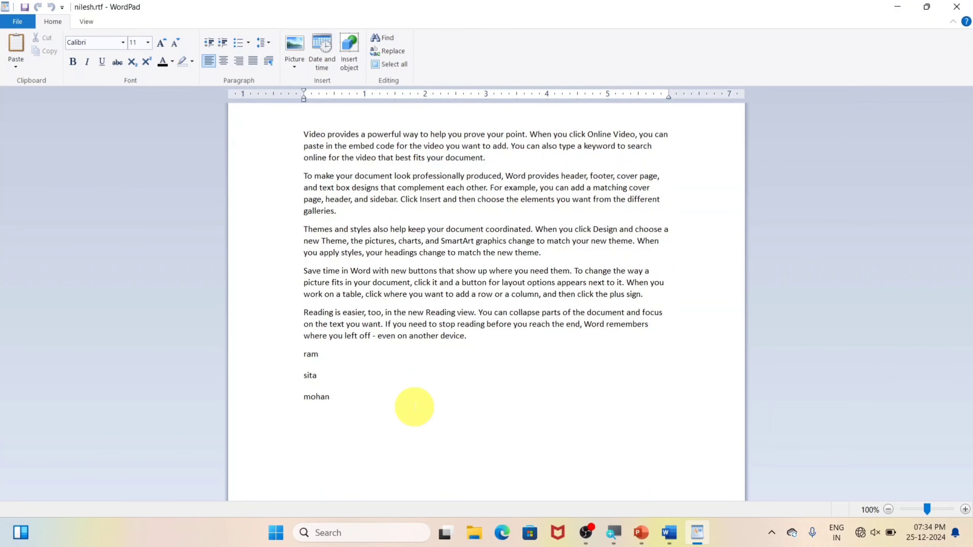
{"action": "key", "text": "Return"}
{"action": "type", "text": "radha"}
{"action": "left_click", "coordinate": [17, 22]}
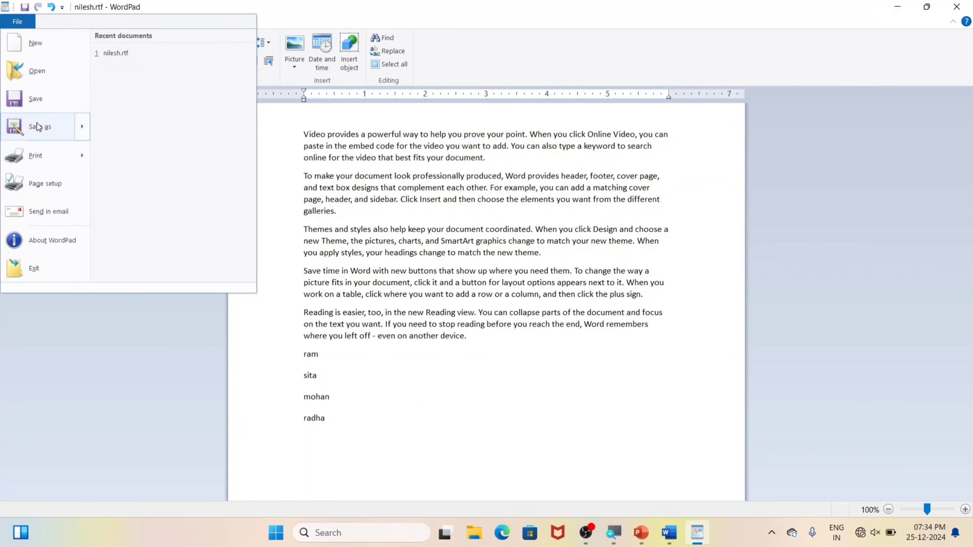
{"action": "left_click", "coordinate": [36, 102]}
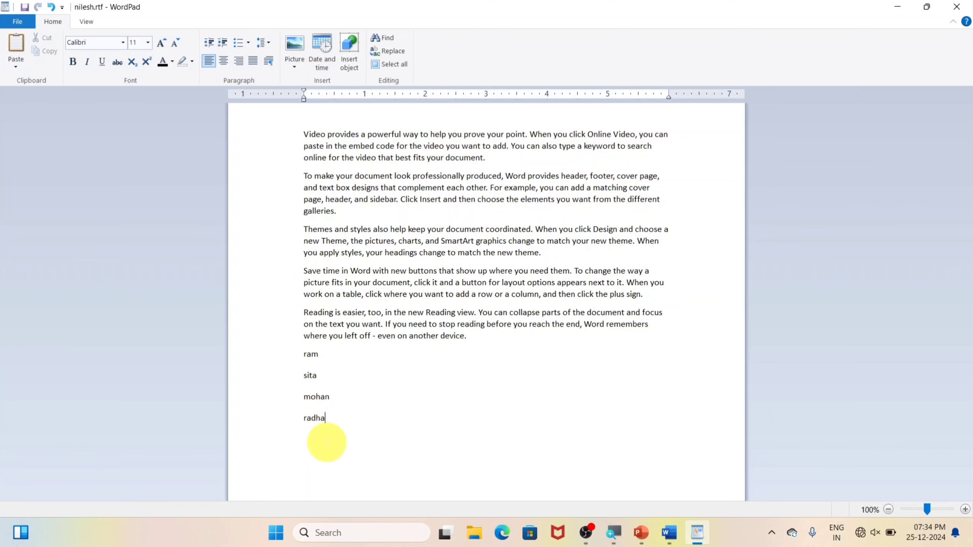
Step: Add 123456 on a new line at the end, and highlight the earlier text and the new line in turn
{"action": "key", "text": "Return"}
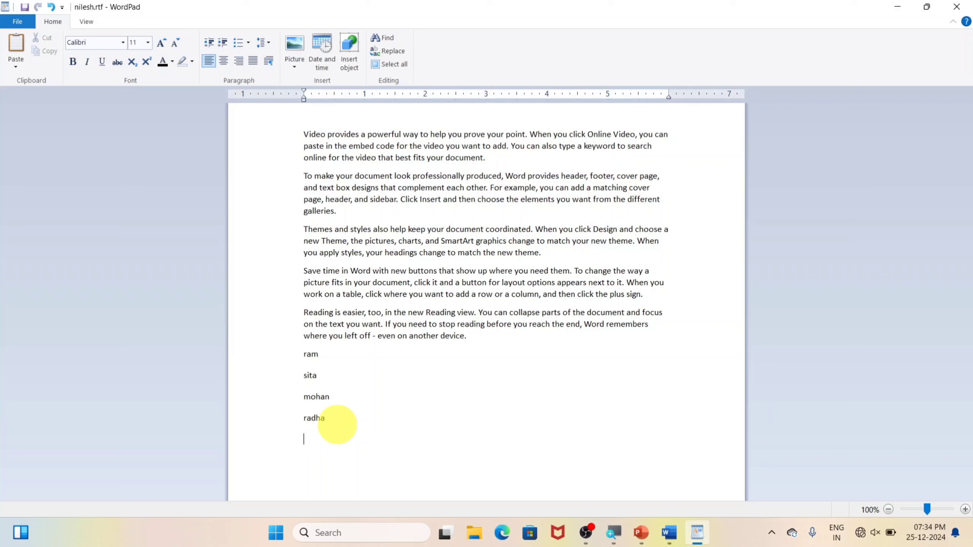
{"action": "type", "text": "123456"}
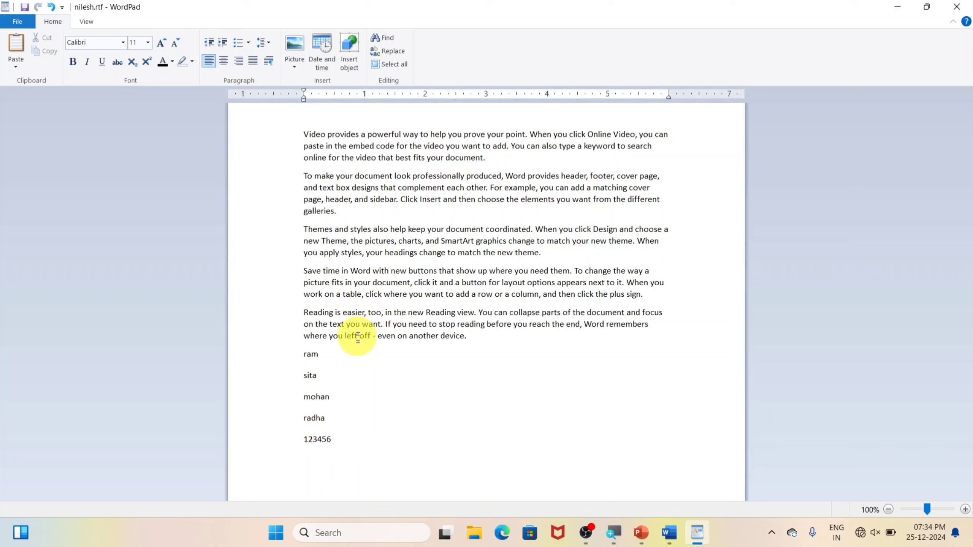
{"action": "left_click_drag", "start_coordinate": [327, 417], "coordinate": [304, 115]}
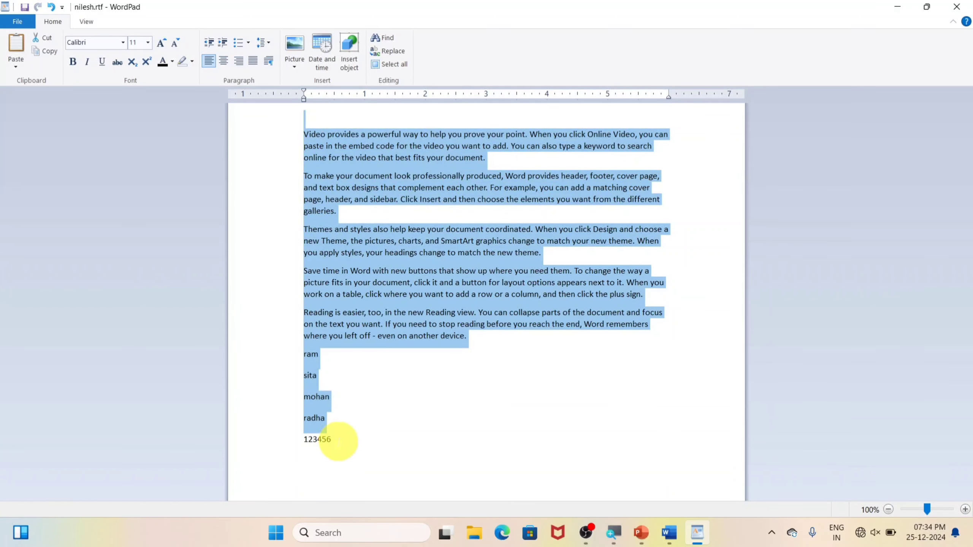
{"action": "left_click_drag", "start_coordinate": [330, 440], "coordinate": [310, 440]}
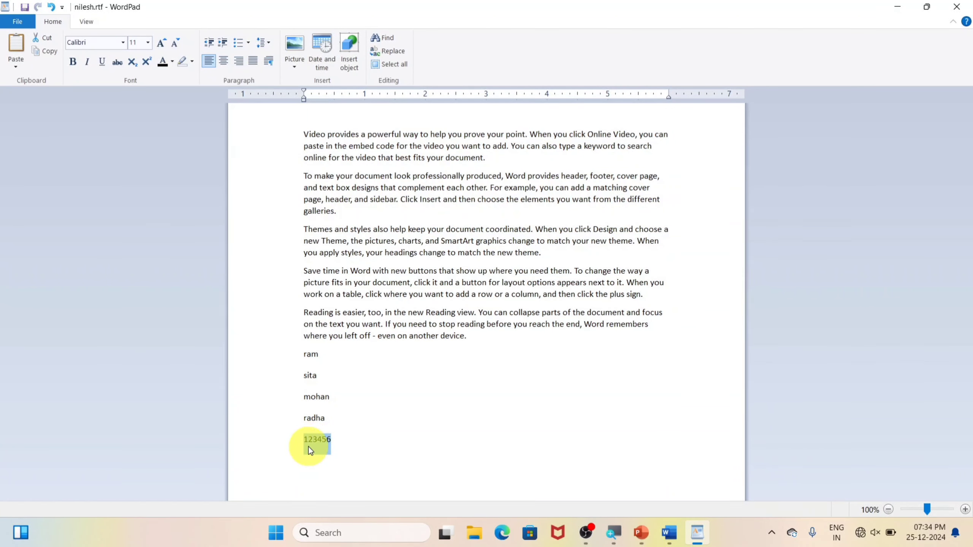
{"action": "left_click", "coordinate": [330, 418]}
{"action": "left_click_drag", "start_coordinate": [341, 417], "coordinate": [324, 169]}
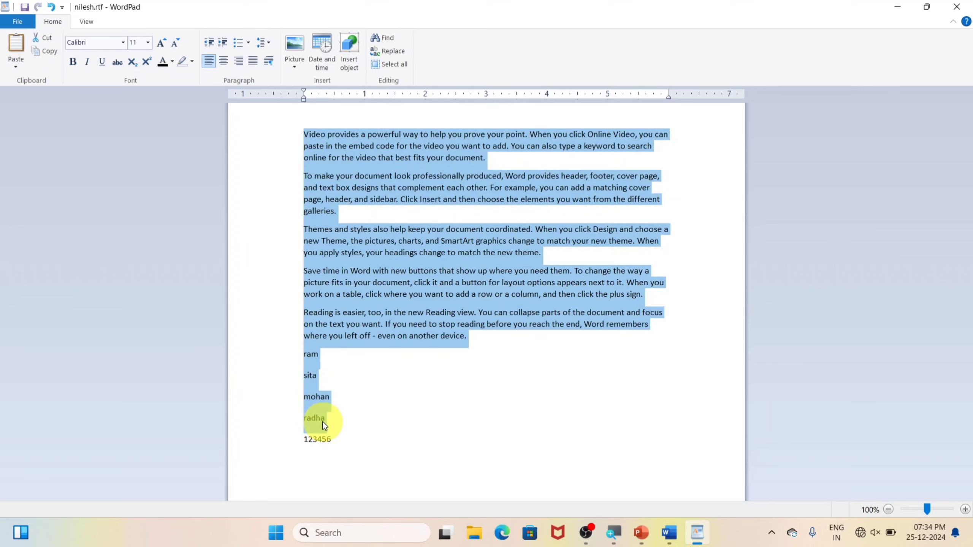
{"action": "left_click", "coordinate": [351, 410]}
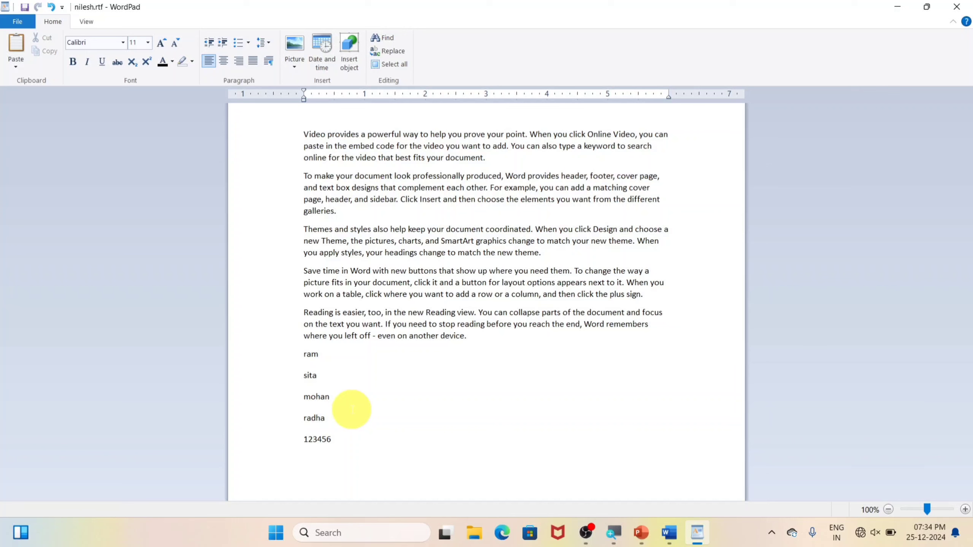
Step: Save a Rich Text copy of the document to the Desktop, adding 2 to the end of the original file name
{"action": "left_click", "coordinate": [21, 21]}
{"action": "mouse_move", "coordinate": [56, 131]}
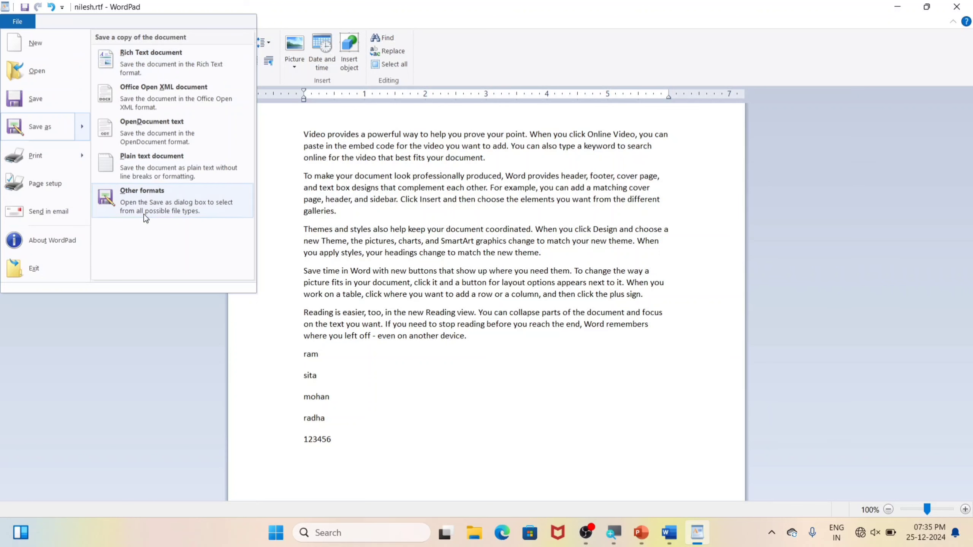
{"action": "left_click", "coordinate": [187, 57]}
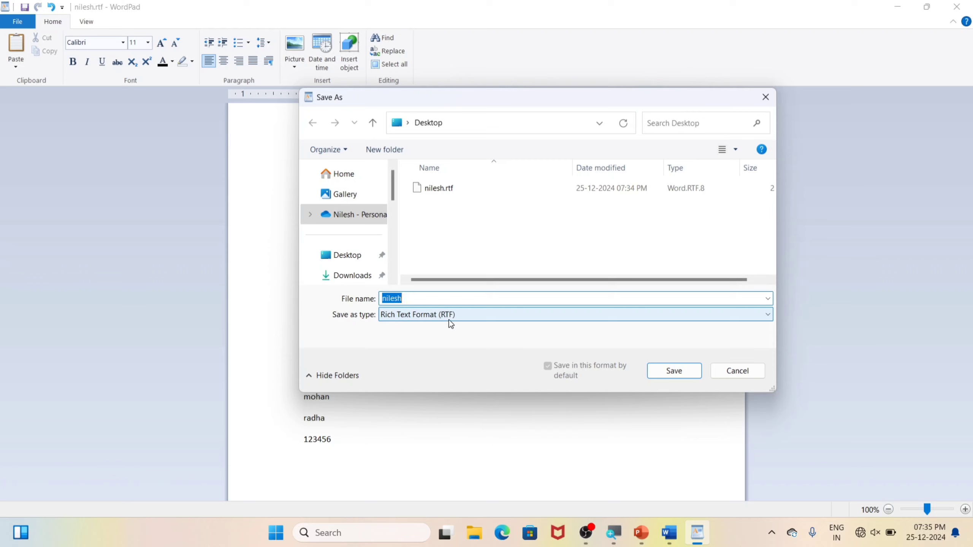
{"action": "left_click", "coordinate": [403, 298]}
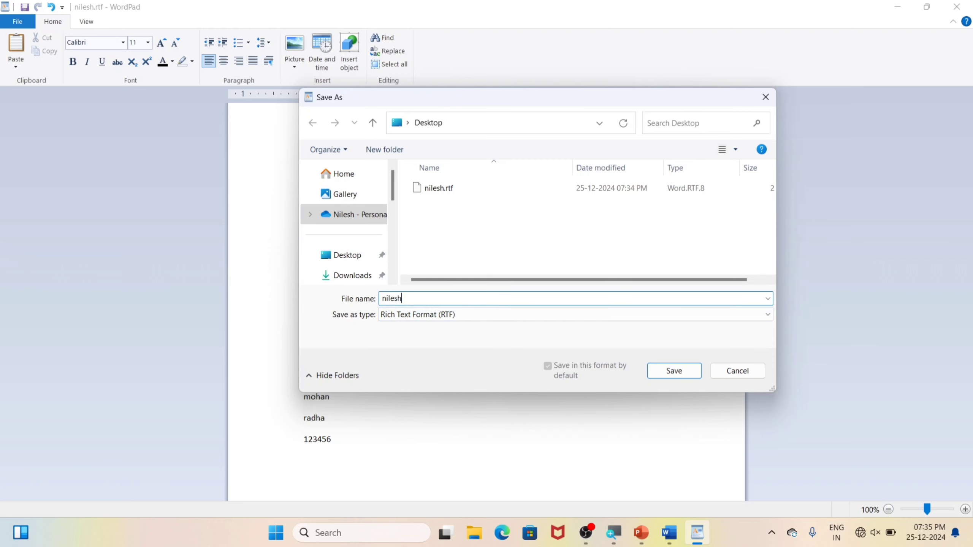
{"action": "left_click", "coordinate": [348, 257]}
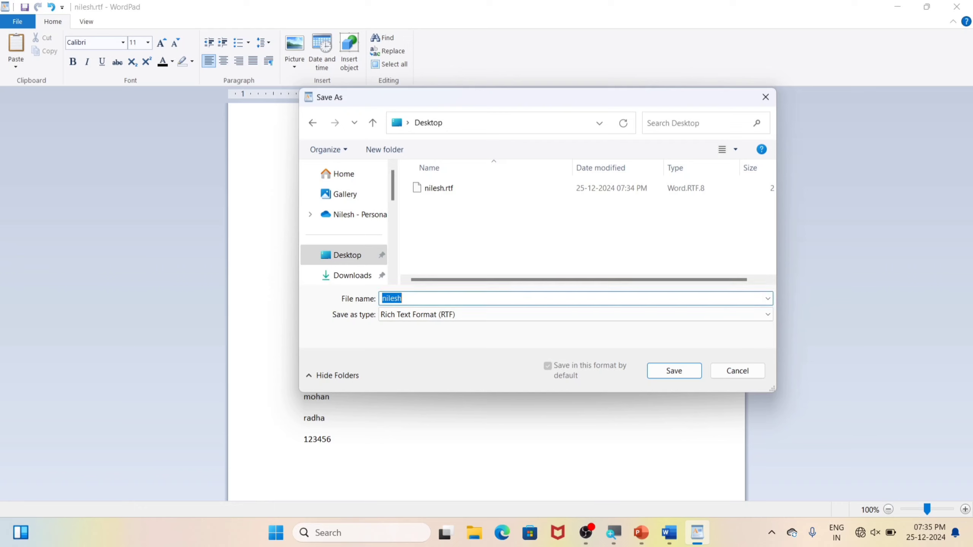
{"action": "left_click", "coordinate": [402, 299]}
{"action": "type", "text": "2"}
{"action": "left_click", "coordinate": [670, 372]}
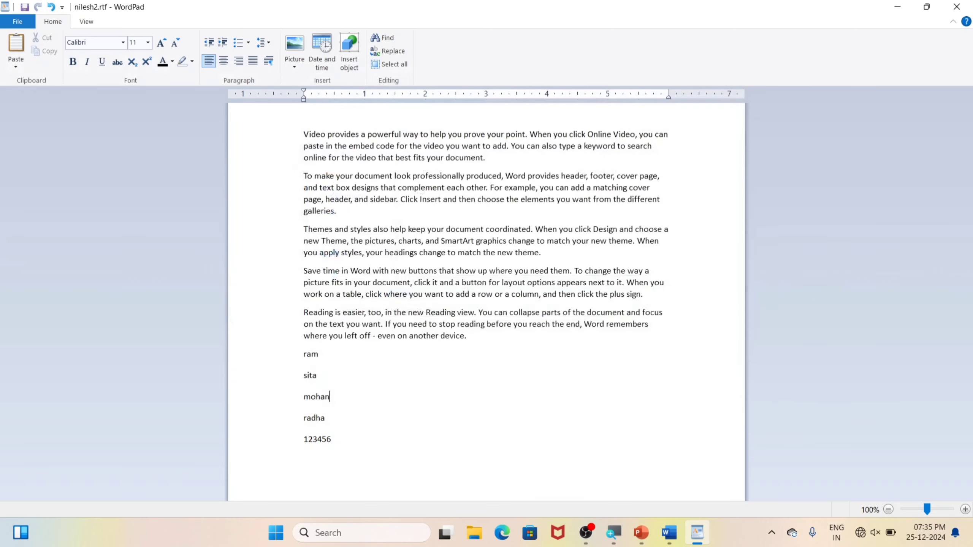
Step: From the desktop, open the original RTF file with WordPad set as the permanent app, and highlight its last line
{"action": "left_click", "coordinate": [896, 7]}
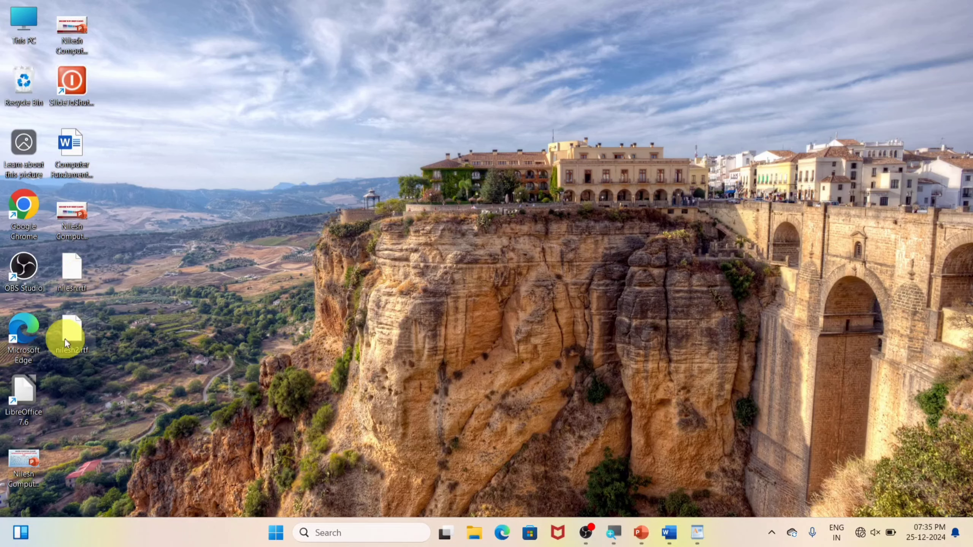
{"action": "double_click", "coordinate": [71, 272]}
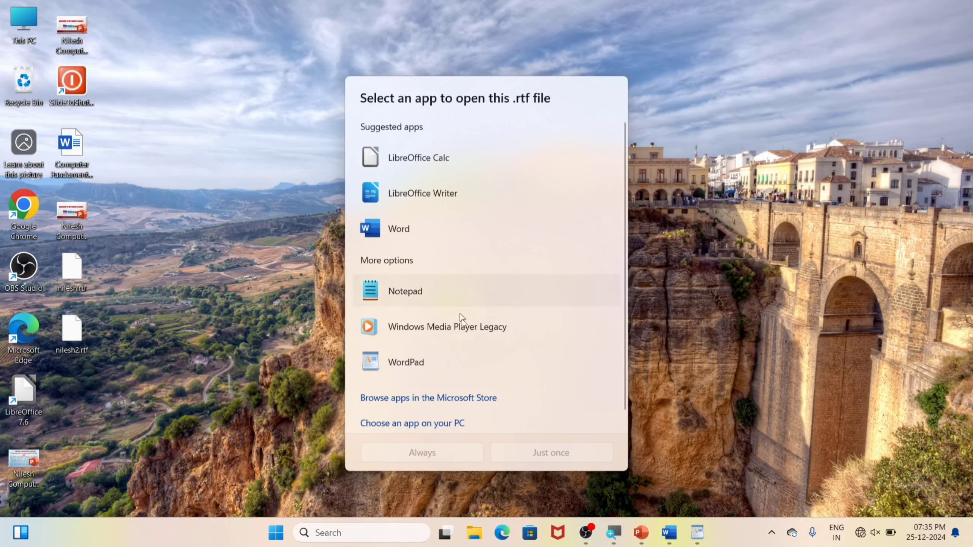
{"action": "left_click", "coordinate": [402, 364]}
{"action": "left_click", "coordinate": [417, 453]}
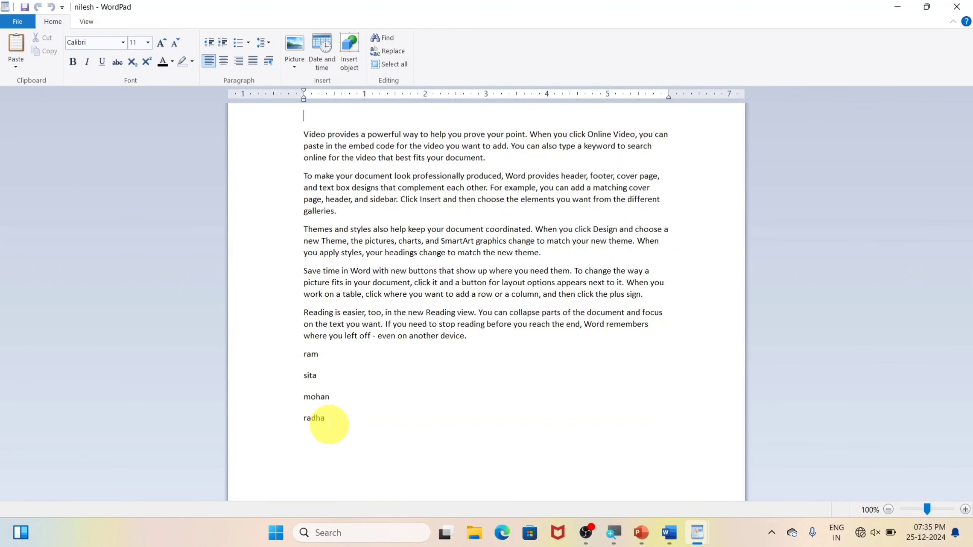
{"action": "left_click_drag", "start_coordinate": [340, 432], "coordinate": [291, 443]}
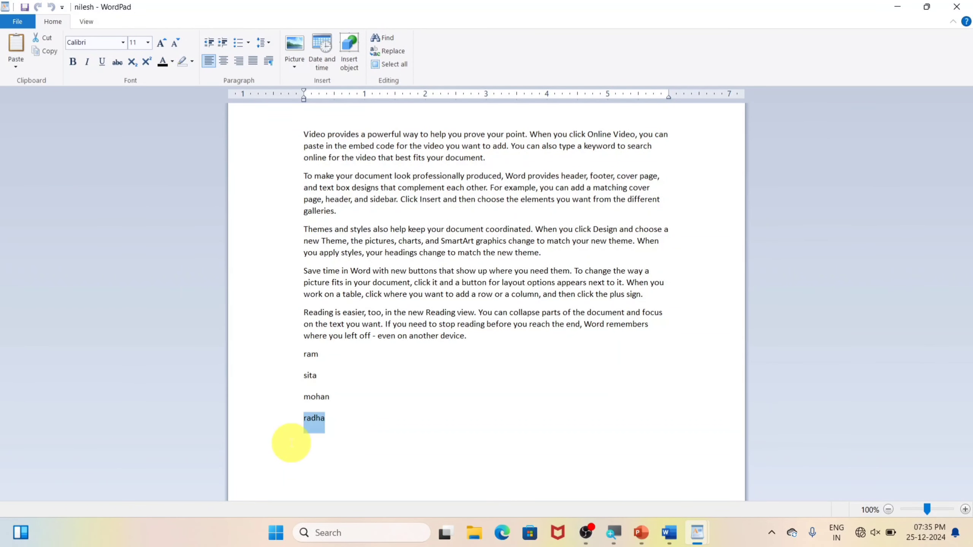
{"action": "left_click", "coordinate": [325, 424]}
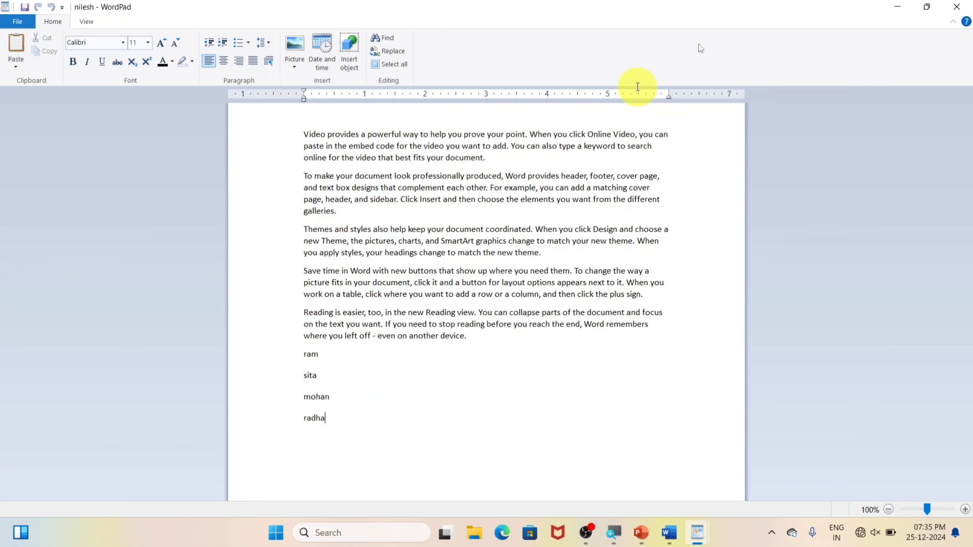
Step: Close the original document, open the copy ending in 2 from the desktop, and check its text down to the 123456 line
{"action": "left_click", "coordinate": [956, 7]}
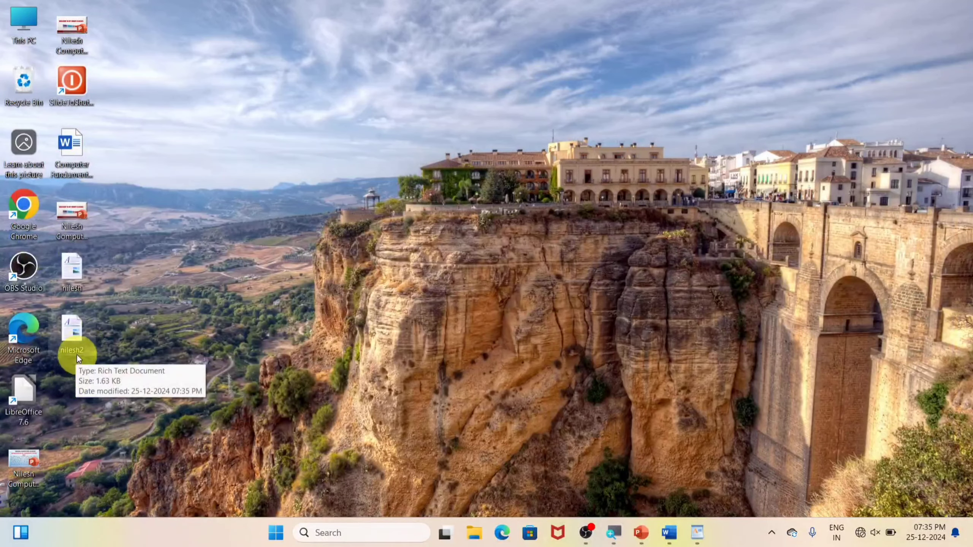
{"action": "double_click", "coordinate": [75, 336]}
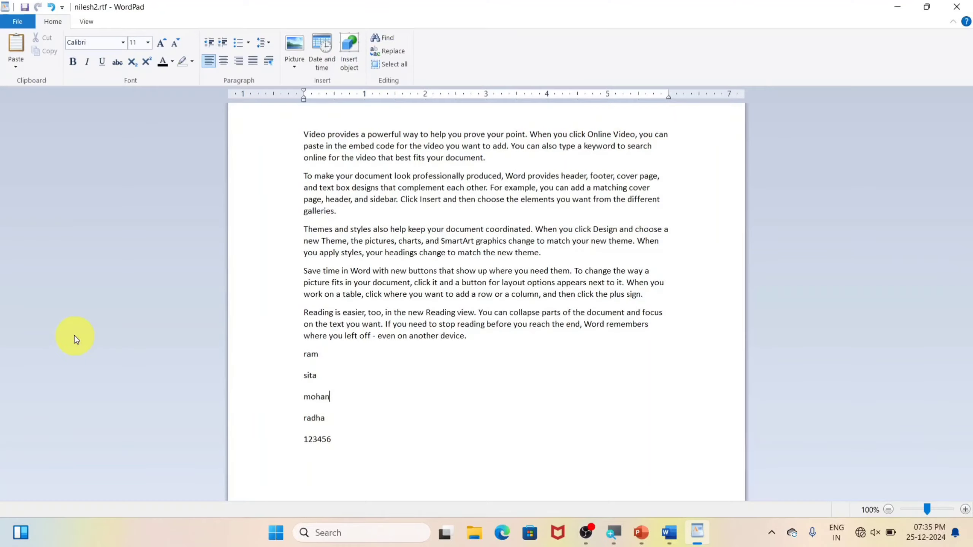
{"action": "left_click_drag", "start_coordinate": [335, 421], "coordinate": [265, 130]}
{"action": "left_click", "coordinate": [333, 440]}
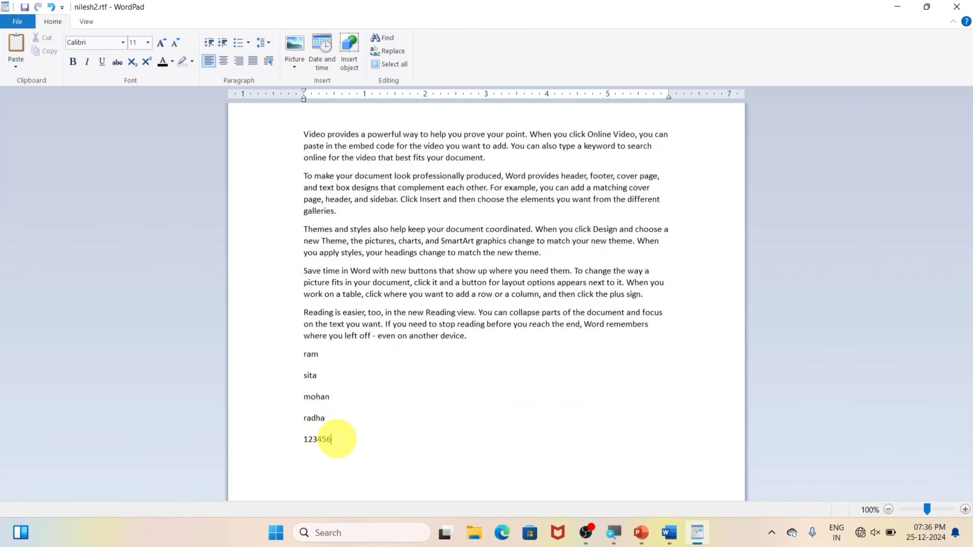
Step: Highlight the 123456 line, add 12345 on a new line below it, and save the document
{"action": "left_click_drag", "start_coordinate": [333, 441], "coordinate": [305, 440]}
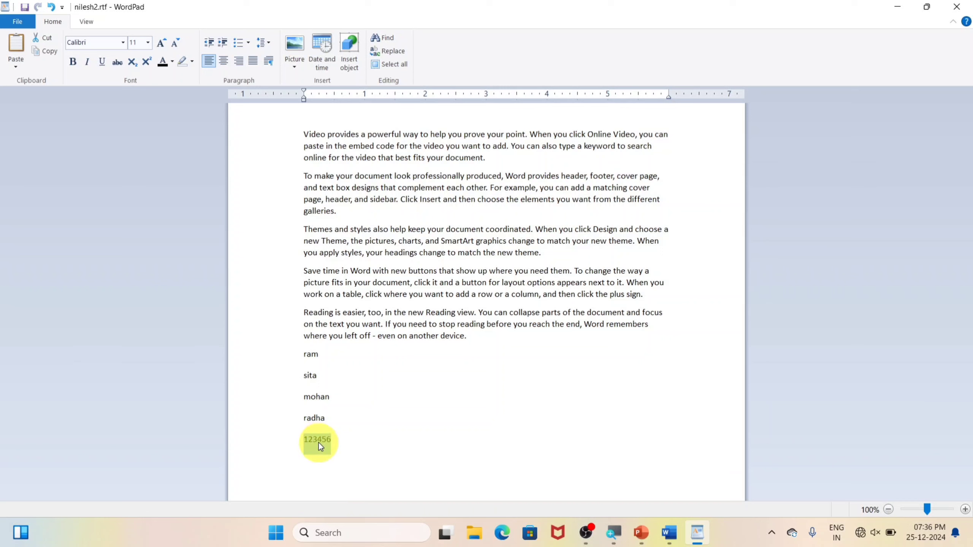
{"action": "left_click", "coordinate": [366, 438]}
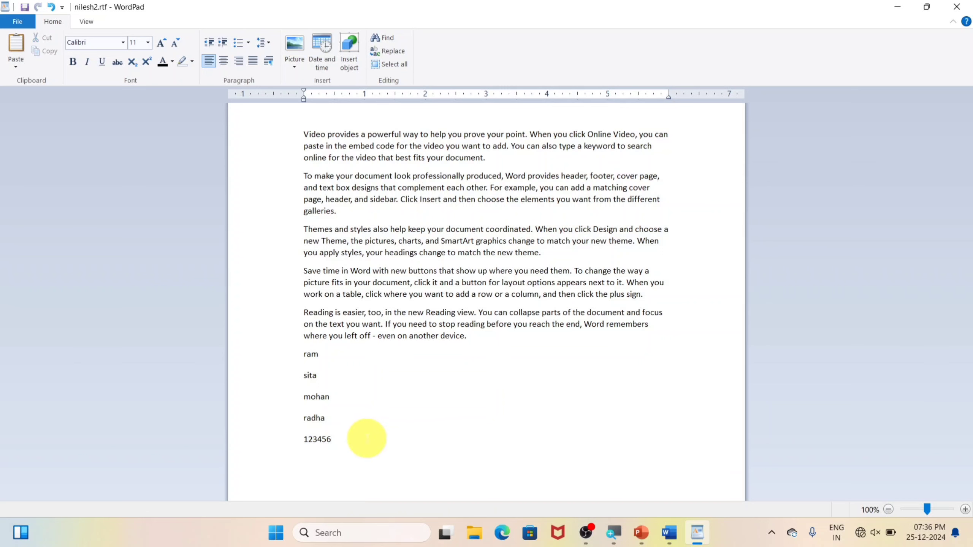
{"action": "key", "text": "Return"}
{"action": "type", "text": "12345"}
{"action": "key", "text": "ctrl+s"}
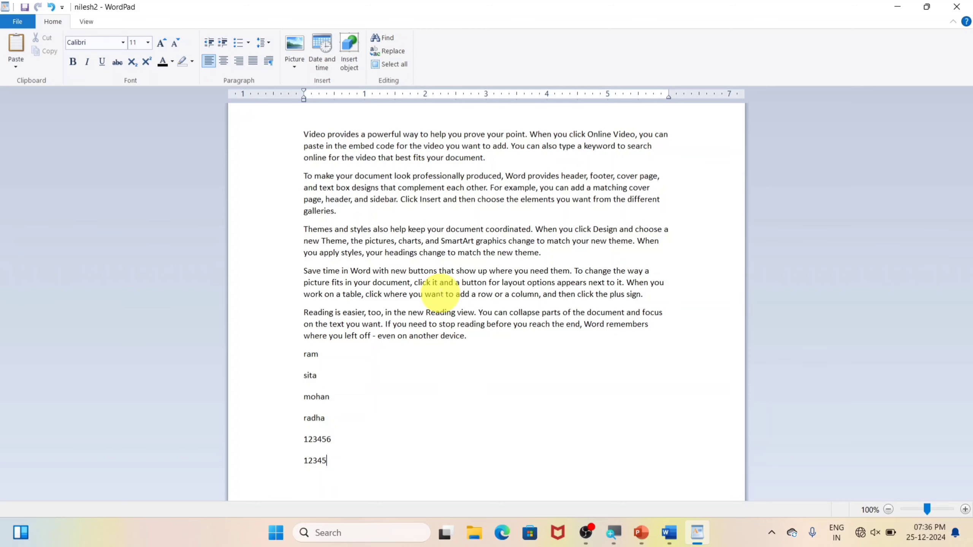
Step: From the desktop, open and close the original document, reopen the copy ending in 2, and highlight its text to compare the two
{"action": "left_click", "coordinate": [897, 7]}
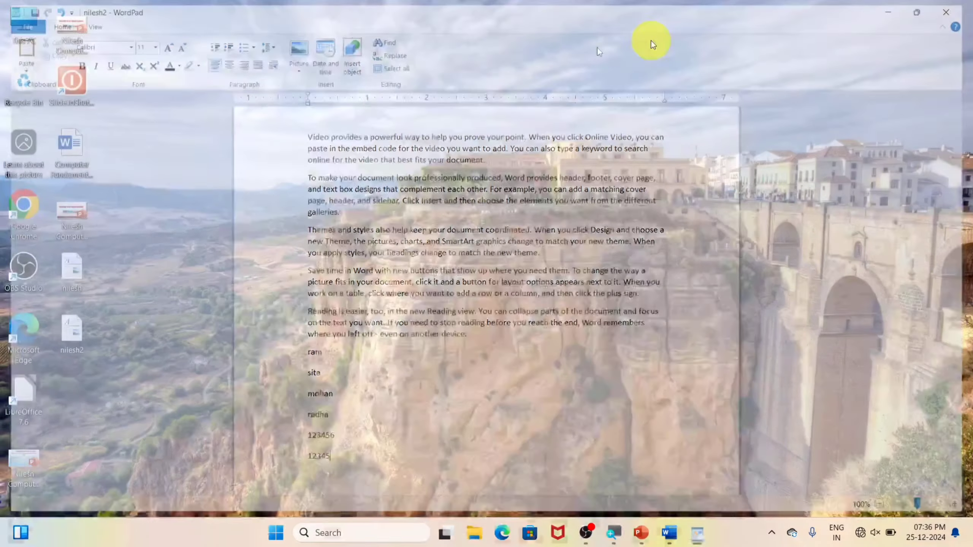
{"action": "double_click", "coordinate": [77, 270]}
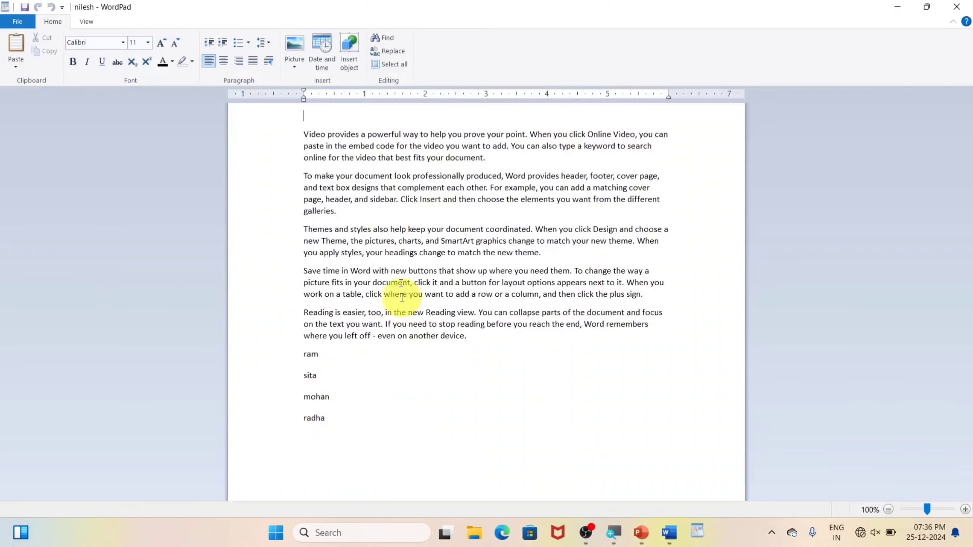
{"action": "left_click", "coordinate": [956, 7]}
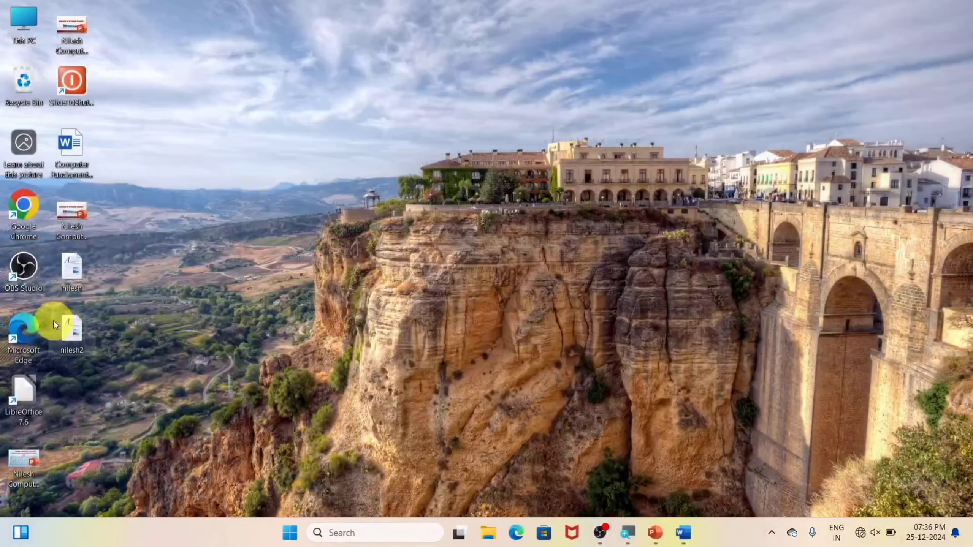
{"action": "double_click", "coordinate": [71, 326]}
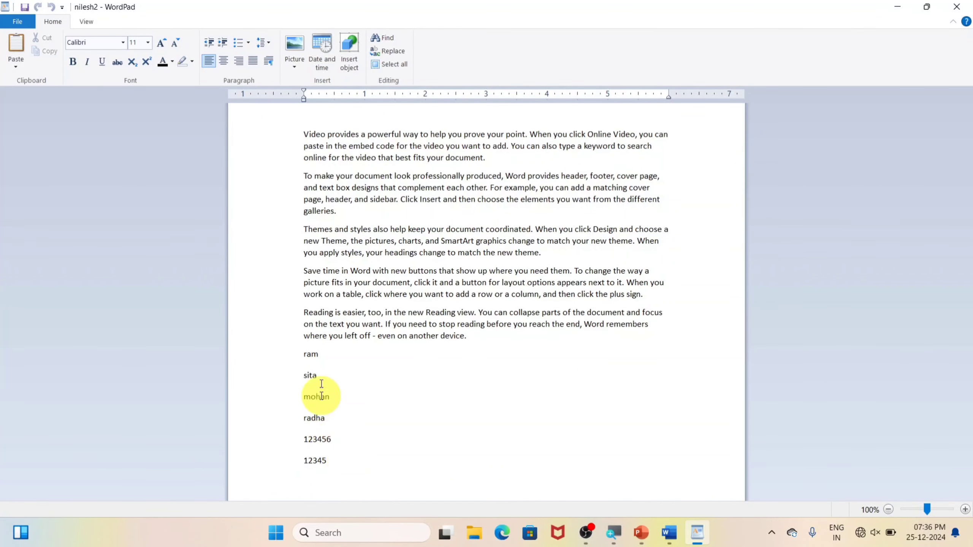
{"action": "left_click_drag", "start_coordinate": [337, 461], "coordinate": [293, 135]}
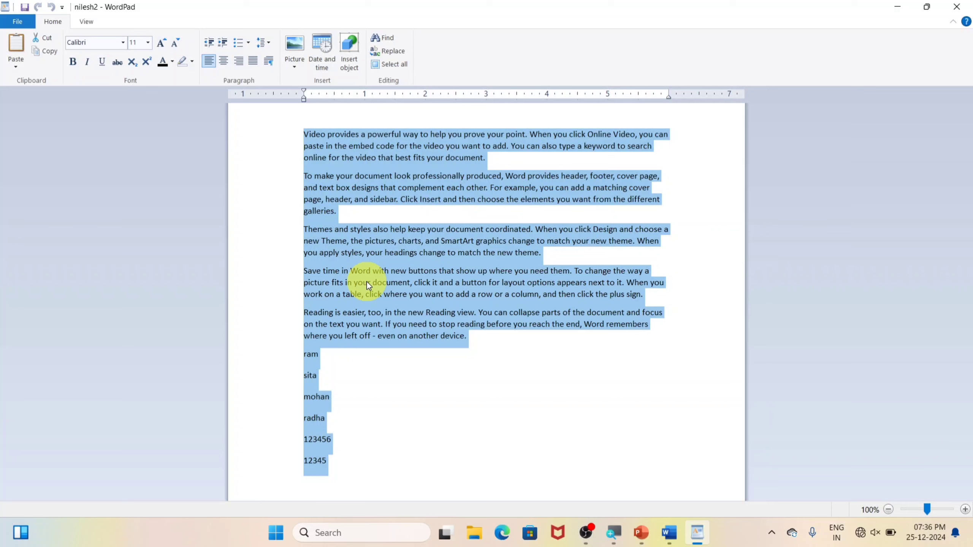
Step: Show the available print commands for the document, and return to the text
{"action": "left_click", "coordinate": [17, 21]}
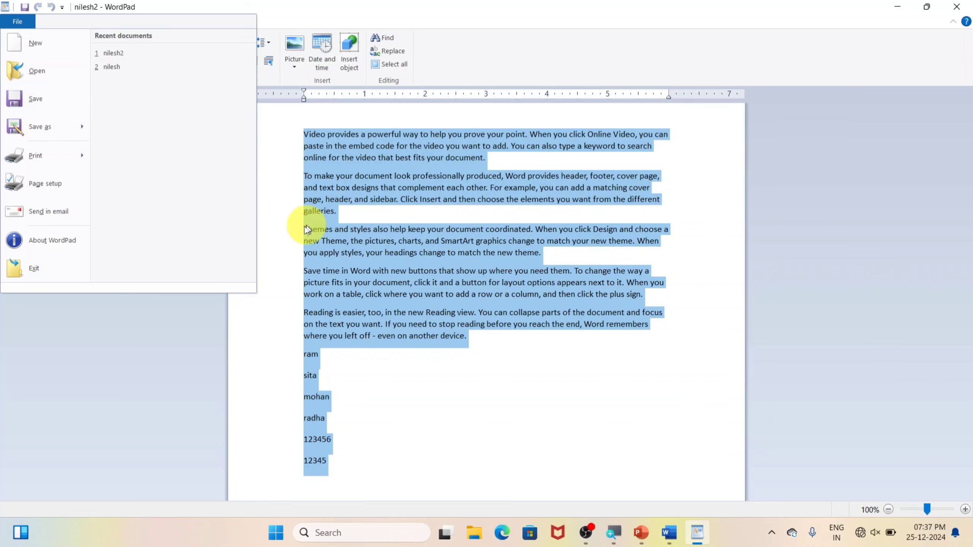
{"action": "mouse_move", "coordinate": [42, 152]}
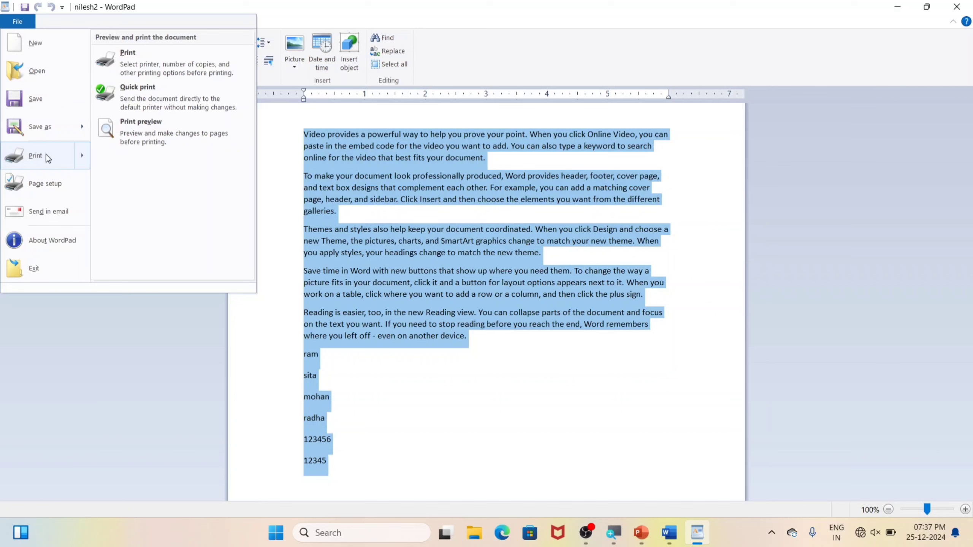
{"action": "left_click", "coordinate": [395, 207]}
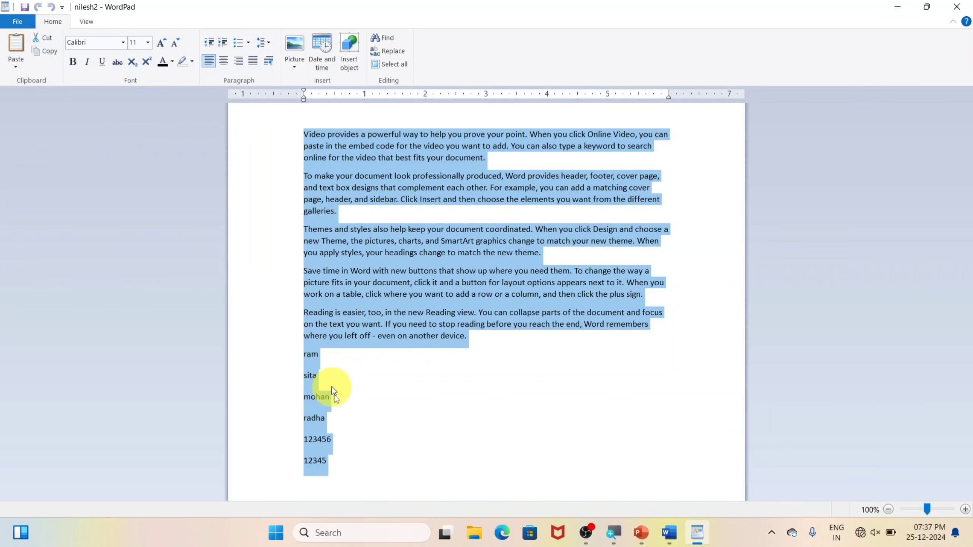
Step: Copy all the text down to the 12345 line and paste it repeatedly to make the document several pages long
{"action": "left_click", "coordinate": [345, 417]}
{"action": "left_click_drag", "start_coordinate": [347, 461], "coordinate": [233, 135]}
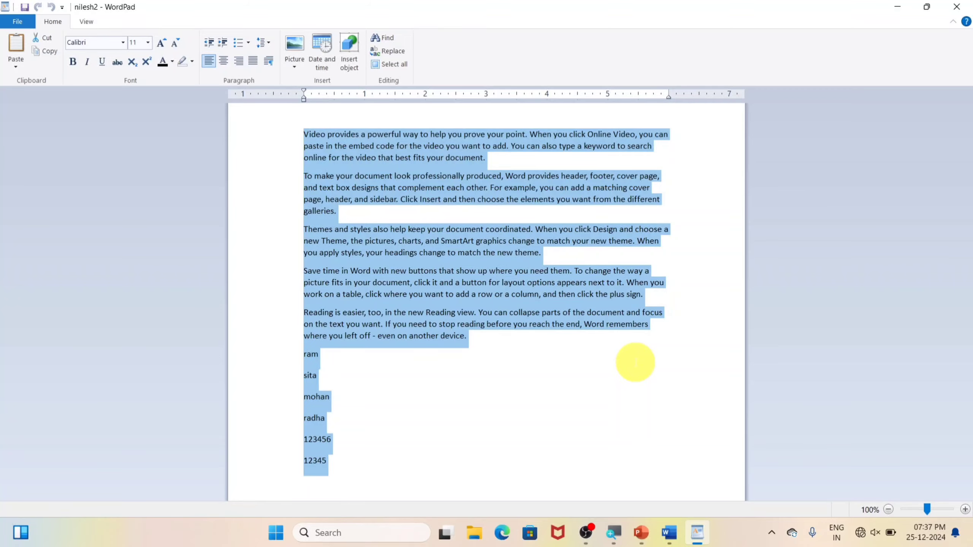
{"action": "key", "text": "ctrl+v"}
{"action": "key", "text": "ctrl+v"}
{"action": "key", "text": "ctrl+v"}
{"action": "key", "text": "ctrl+v"}
{"action": "key", "text": "ctrl+v"}
{"action": "key", "text": "ctrl+v"}
{"action": "key", "text": "ctrl+v"}
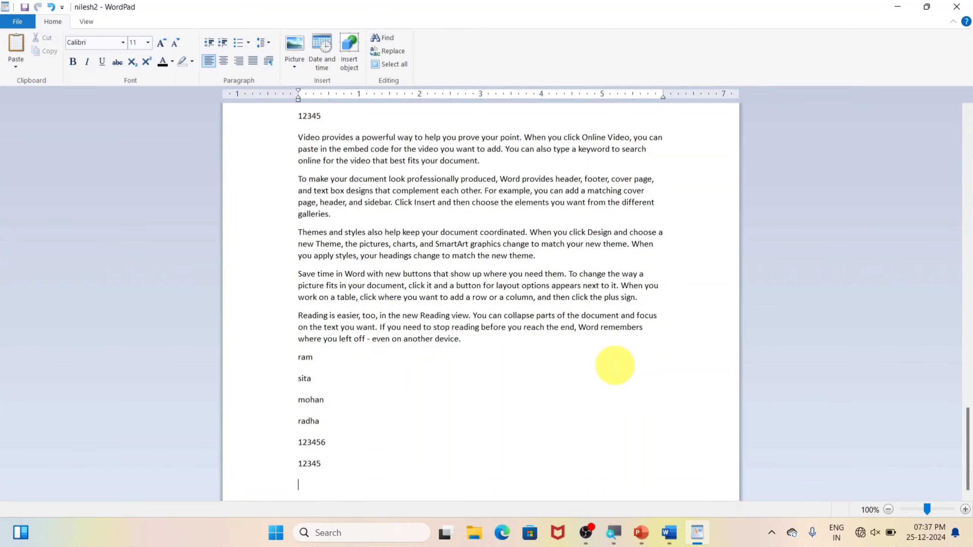
{"action": "scroll", "coordinate": [612, 366], "scroll_direction": "up", "scroll_amount": 20}
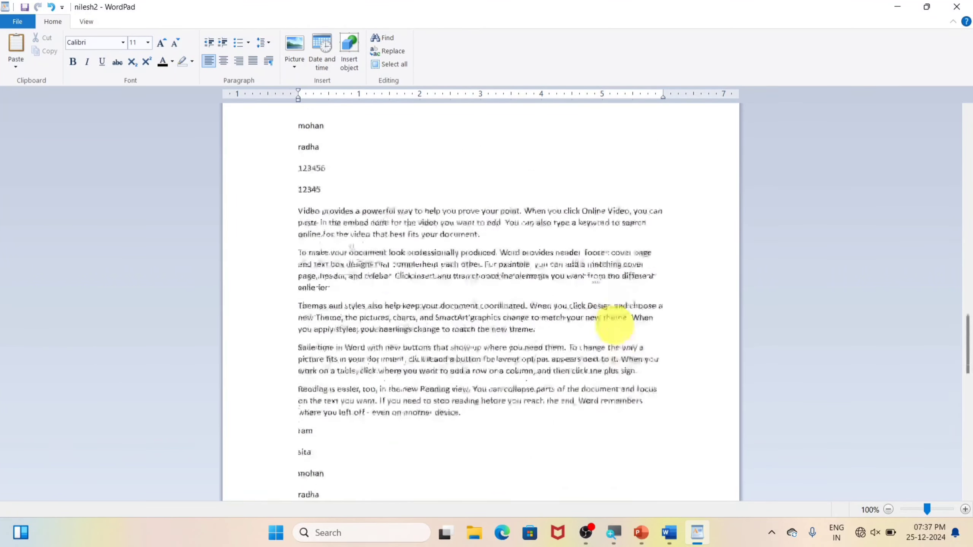
{"action": "scroll", "coordinate": [614, 326], "scroll_direction": "up", "scroll_amount": 10}
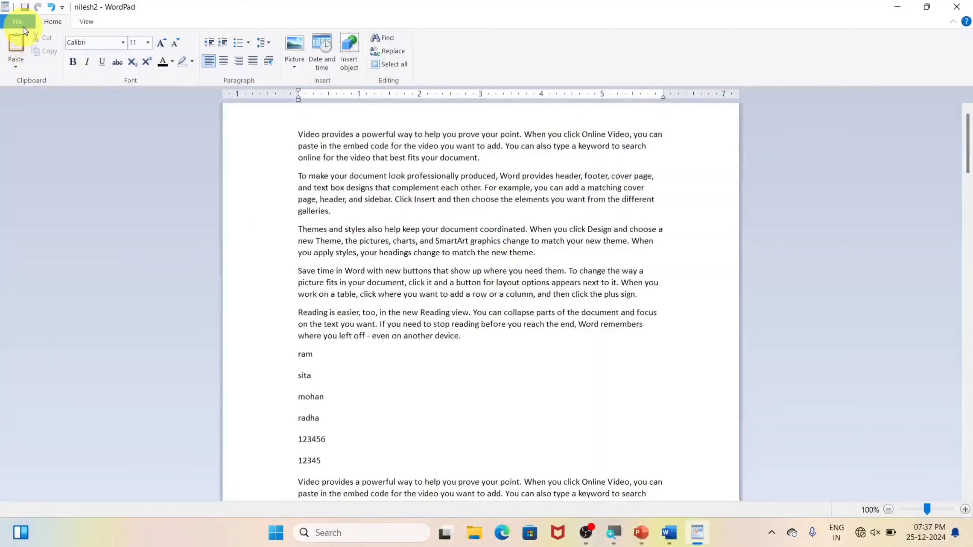
Step: Open the print settings for the lengthened document to examine the printer, orientation and page options
{"action": "left_click", "coordinate": [19, 22]}
{"action": "mouse_move", "coordinate": [45, 162]}
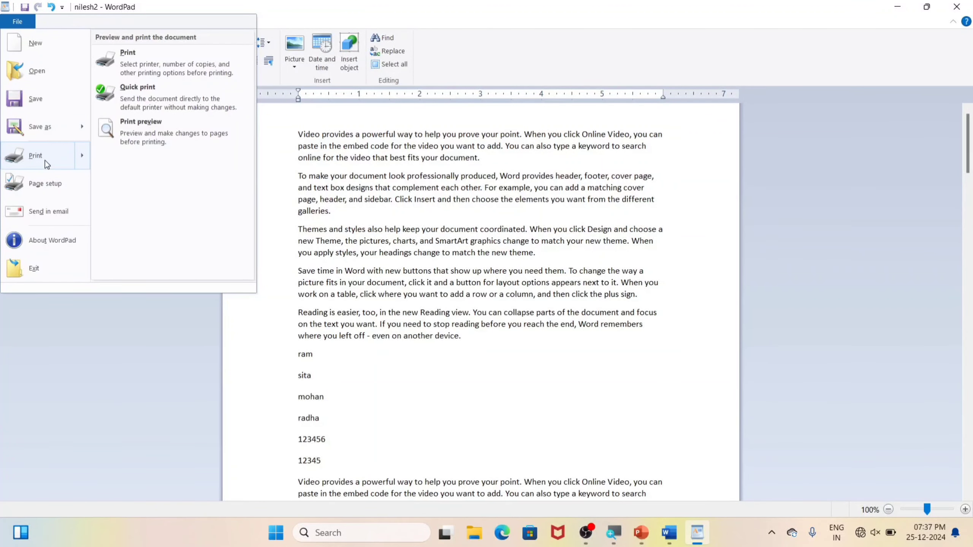
{"action": "left_click", "coordinate": [159, 63]}
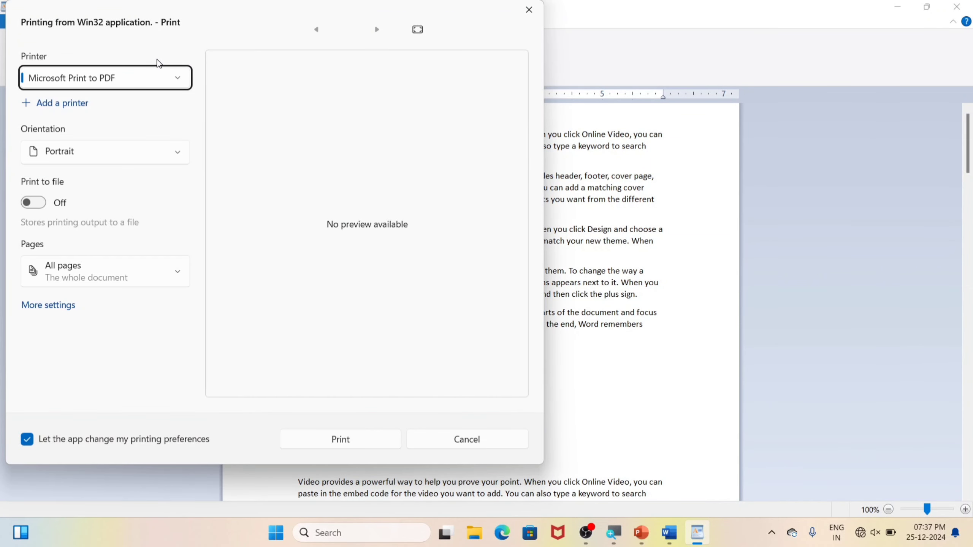
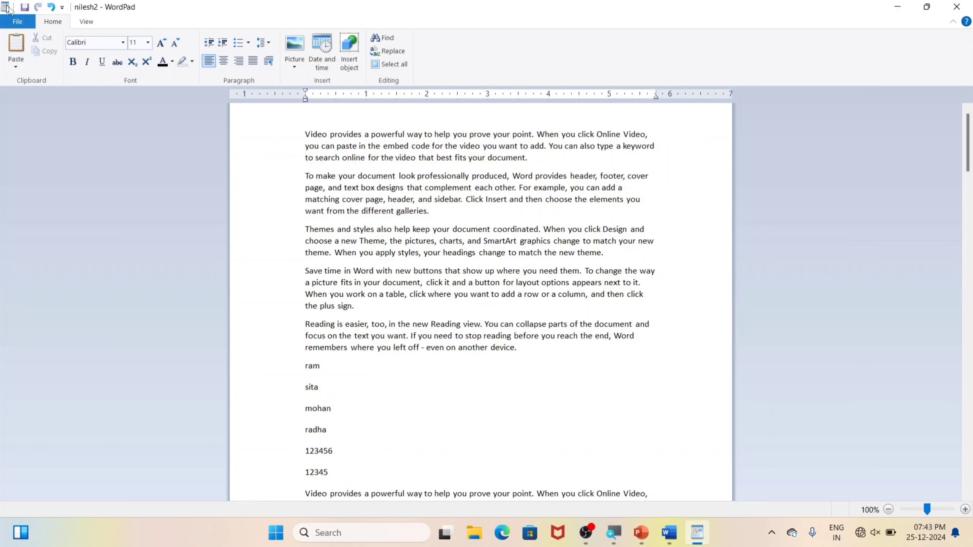
Step: In Page Setup, view the paper sizes, switch the orientation to Landscape and back to Portrait, and toggle Print Page Numbers off and on
{"action": "left_click", "coordinate": [15, 21]}
{"action": "mouse_move", "coordinate": [34, 156]}
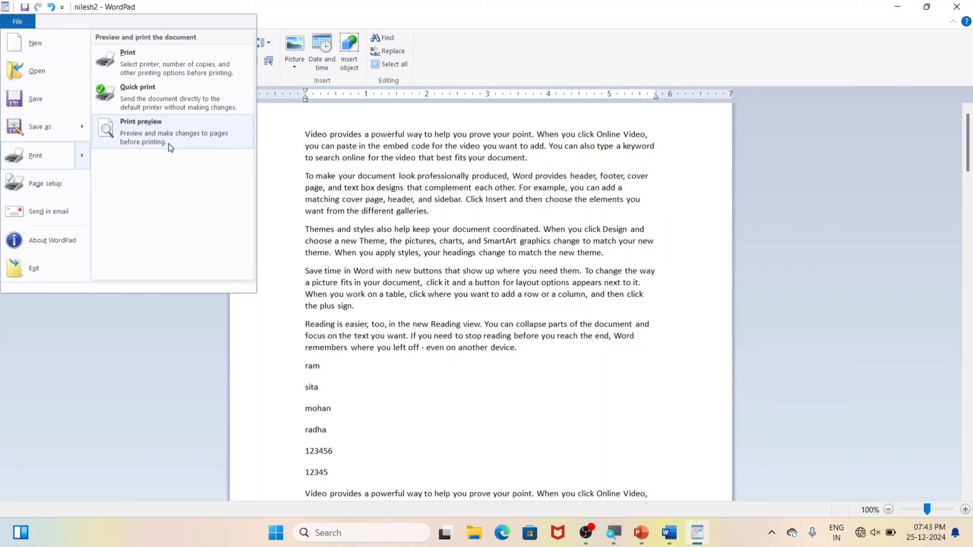
{"action": "left_click", "coordinate": [54, 192]}
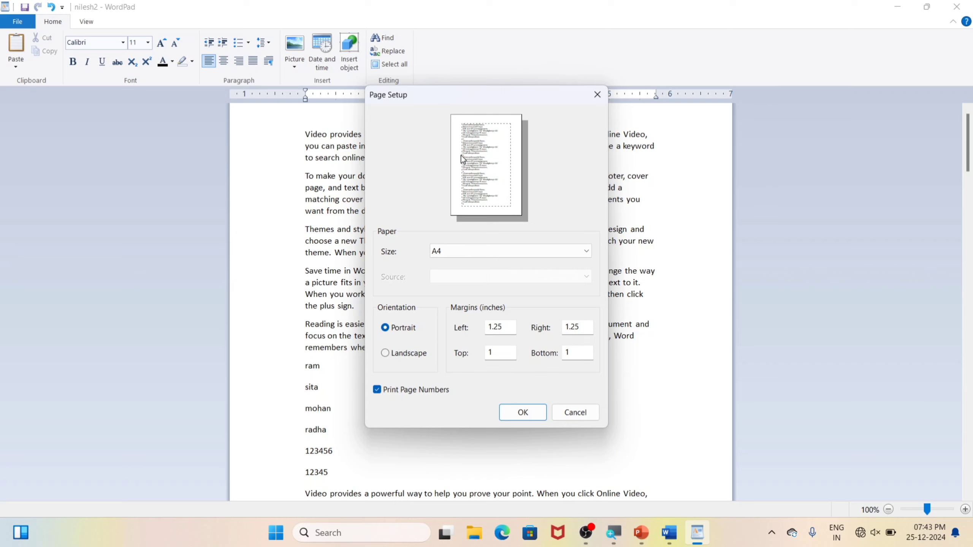
{"action": "left_click", "coordinate": [463, 255]}
{"action": "left_click", "coordinate": [419, 192]}
{"action": "left_click", "coordinate": [396, 354]}
{"action": "left_click", "coordinate": [396, 331]}
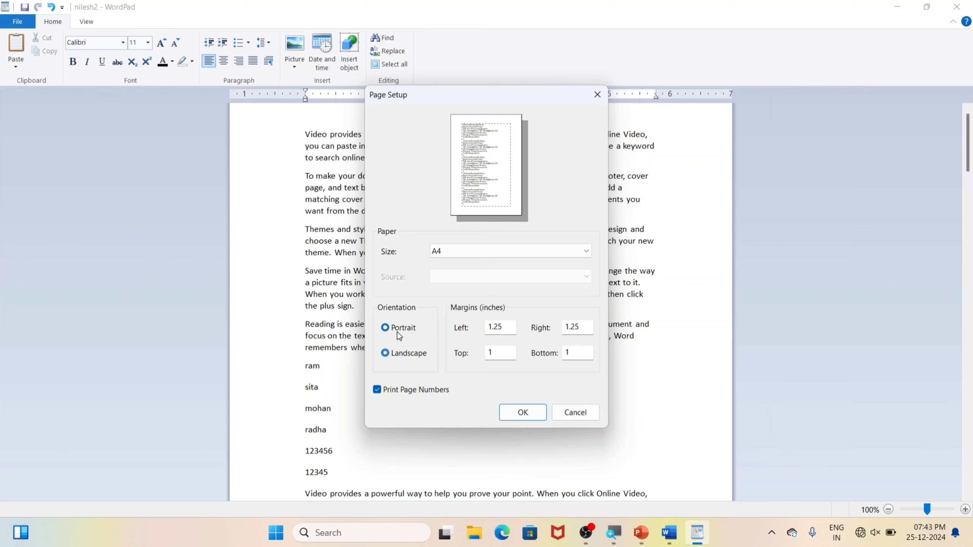
{"action": "left_click", "coordinate": [378, 391]}
{"action": "left_click", "coordinate": [377, 391]}
{"action": "left_click", "coordinate": [520, 412]}
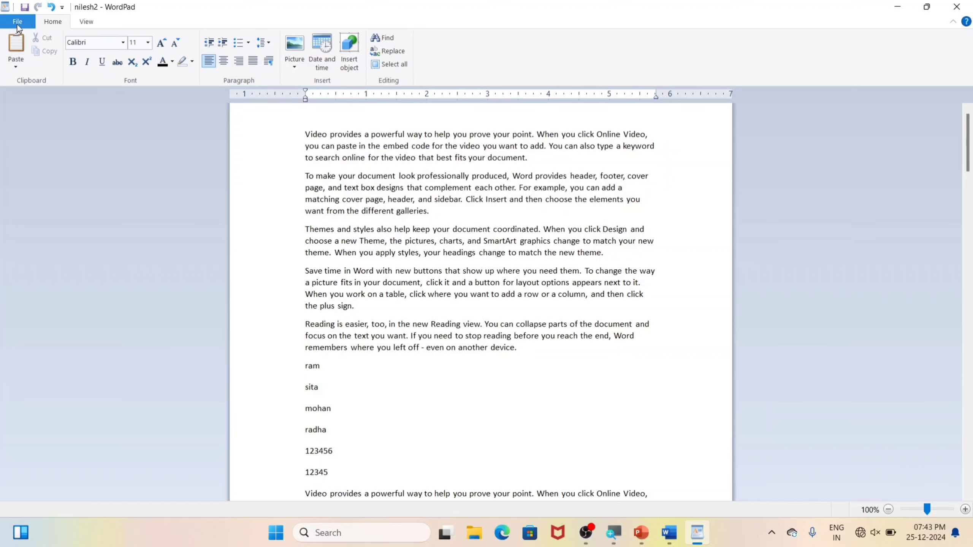
Step: View the About WordPad version and licence information, and close it
{"action": "left_click", "coordinate": [17, 25]}
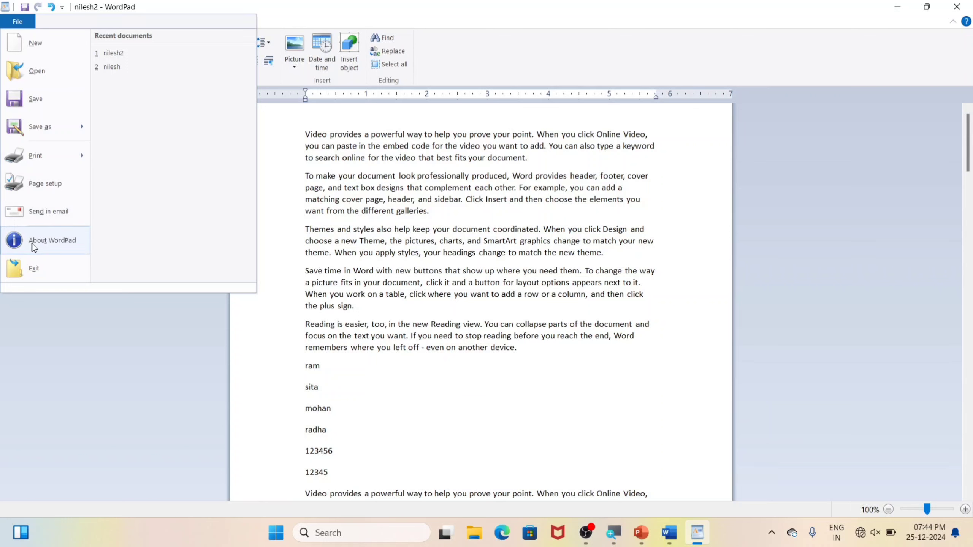
{"action": "left_click", "coordinate": [58, 246]}
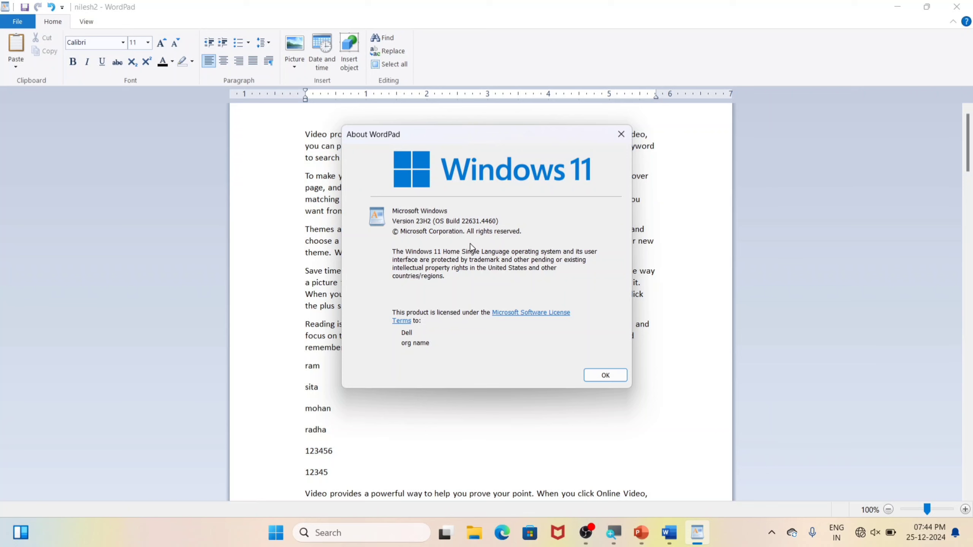
{"action": "left_click", "coordinate": [620, 135]}
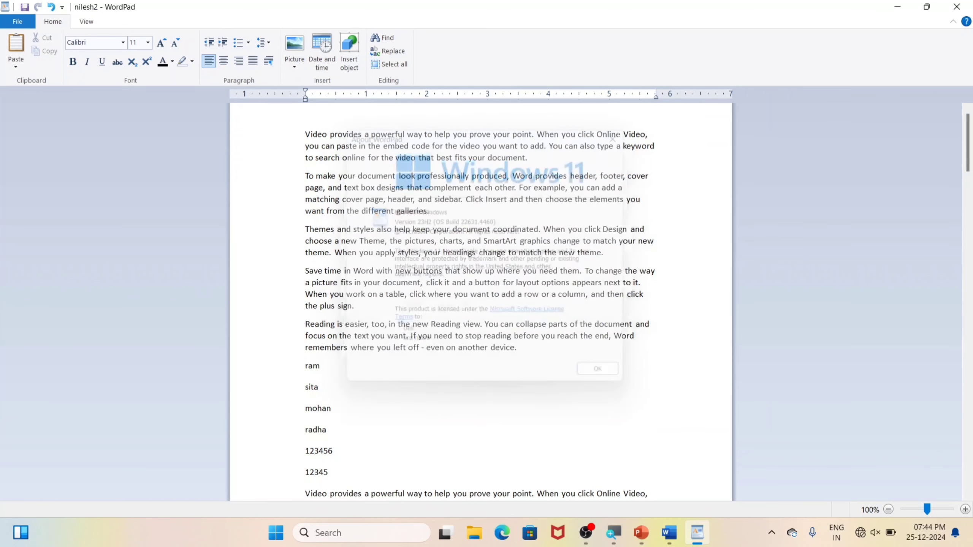
Step: Exit WordPad without saving the changes to the document
{"action": "left_click", "coordinate": [18, 21]}
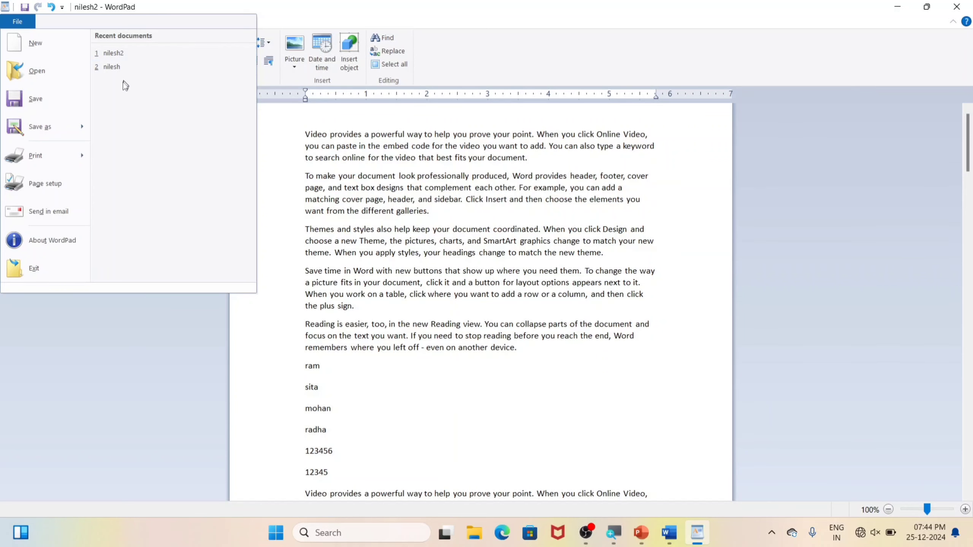
{"action": "left_click", "coordinate": [54, 270]}
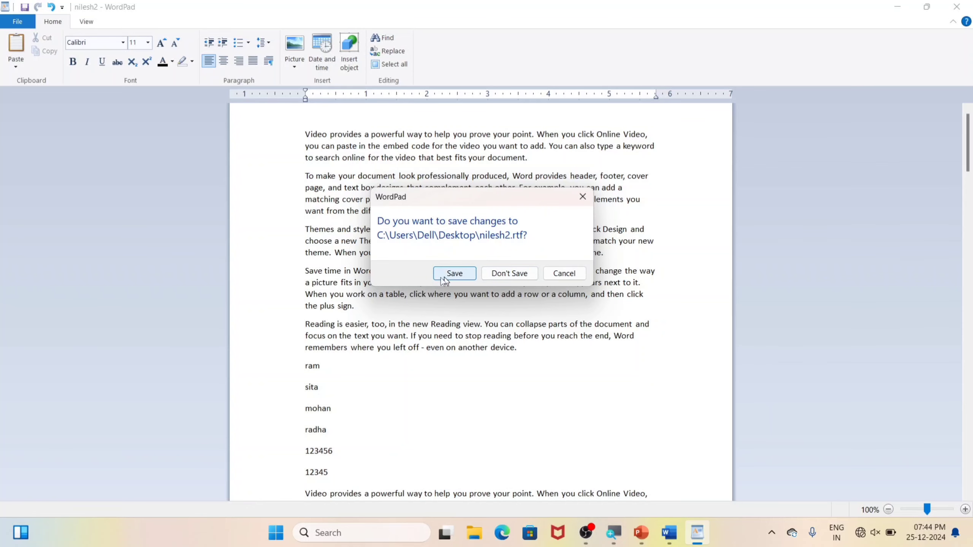
{"action": "left_click", "coordinate": [505, 277]}
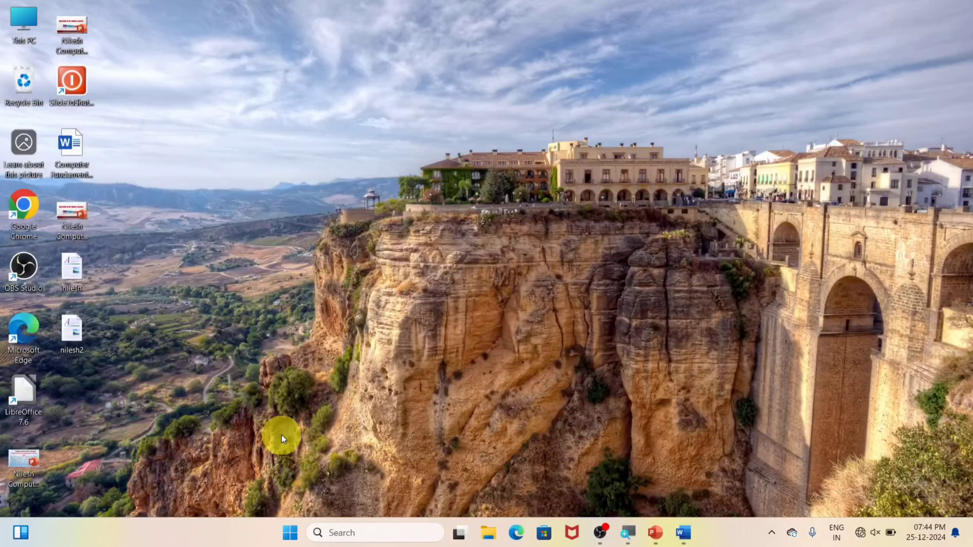
Step: Open the original document from the desktop and look at the File commands and the Paste options
{"action": "double_click", "coordinate": [64, 271]}
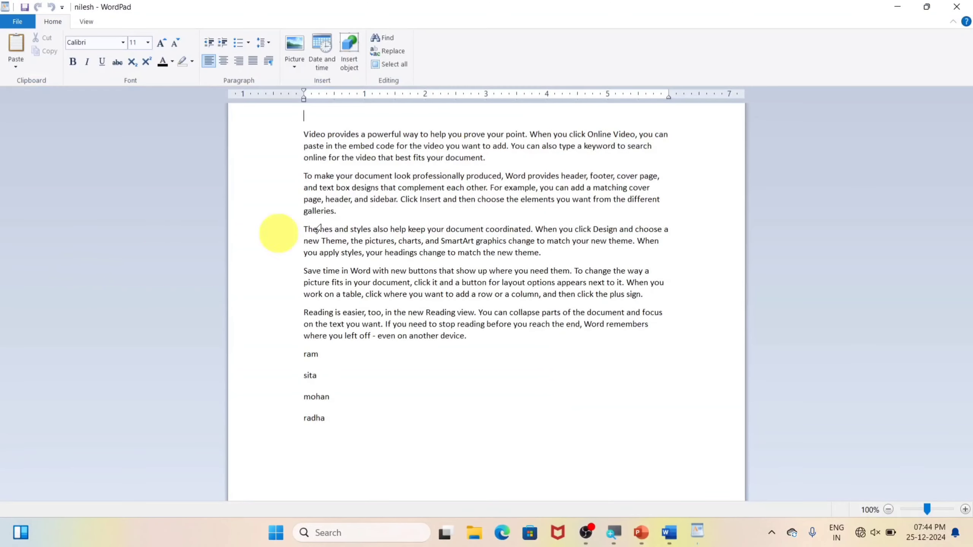
{"action": "left_click", "coordinate": [29, 24]}
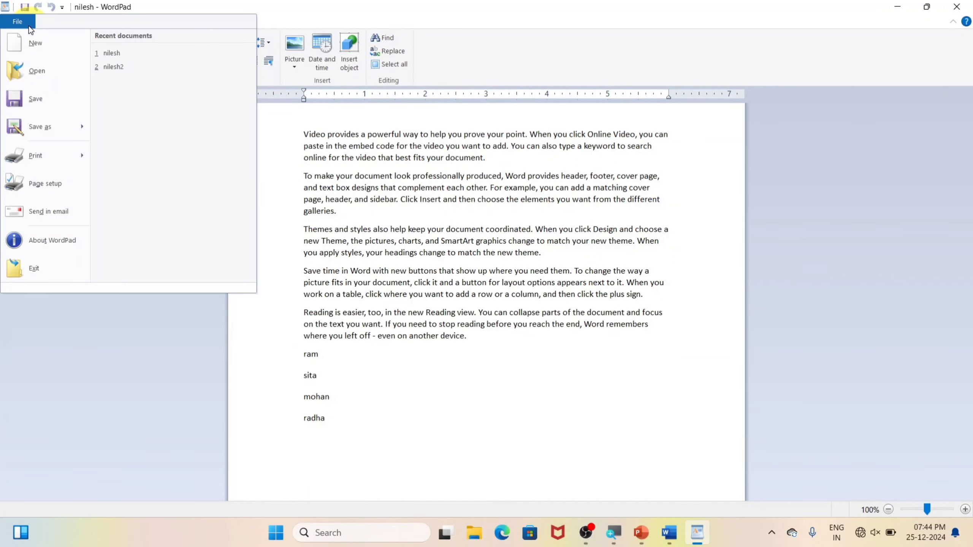
{"action": "left_click", "coordinate": [55, 329]}
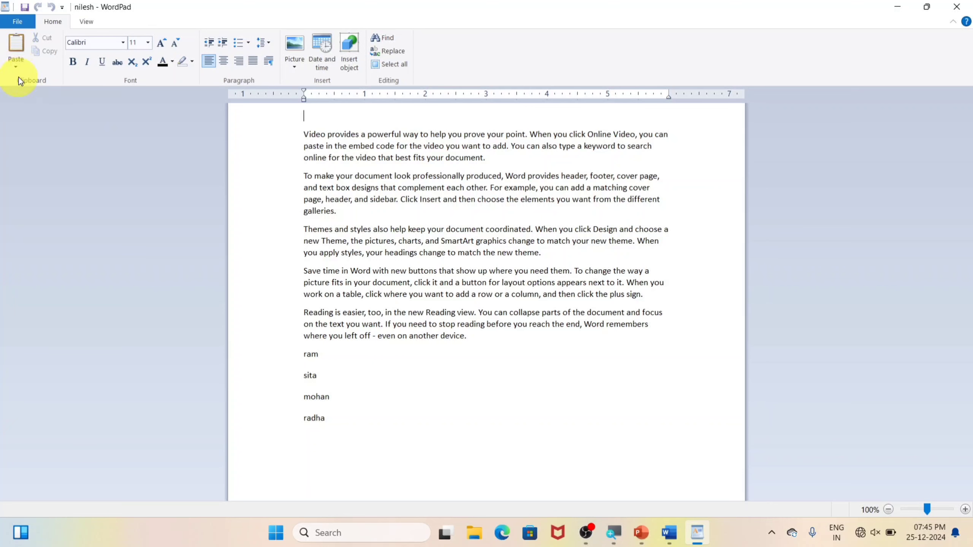
{"action": "left_click", "coordinate": [16, 65]}
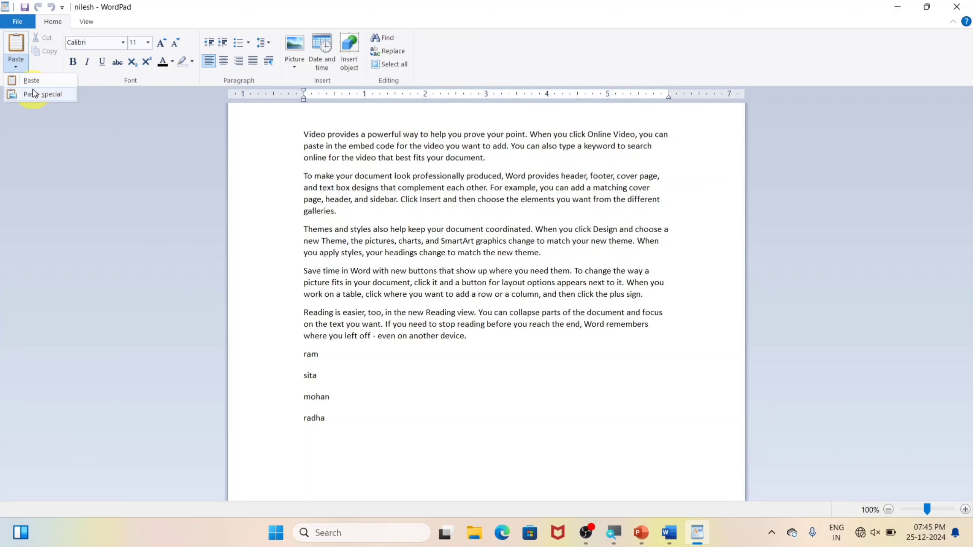
{"action": "left_click", "coordinate": [31, 128]}
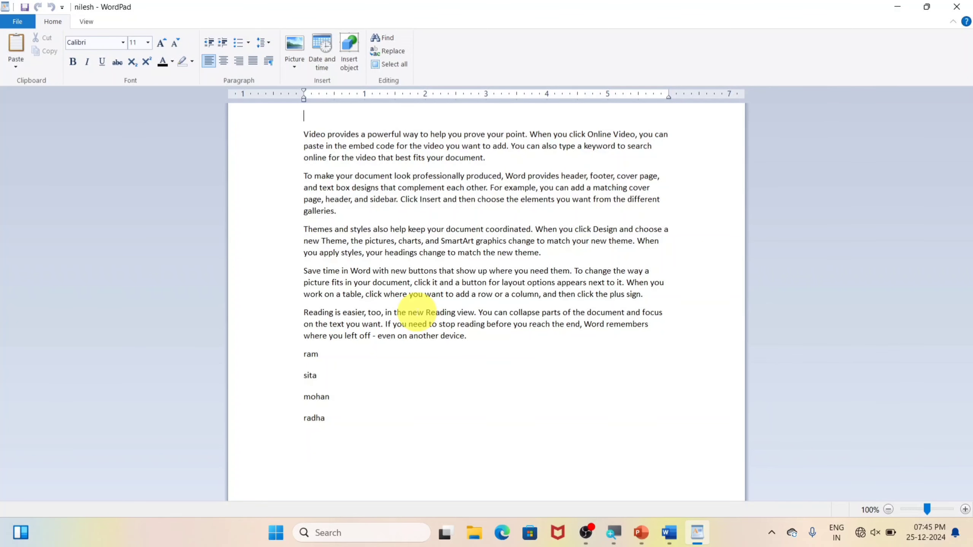
Step: Zoom to 180%, cut the word "your" from the first paragraph, and paste it after "galleries." in the second paragraph
{"action": "scroll", "coordinate": [460, 387], "scroll_direction": "up", "scroll_amount": 8, "text": "ctrl"}
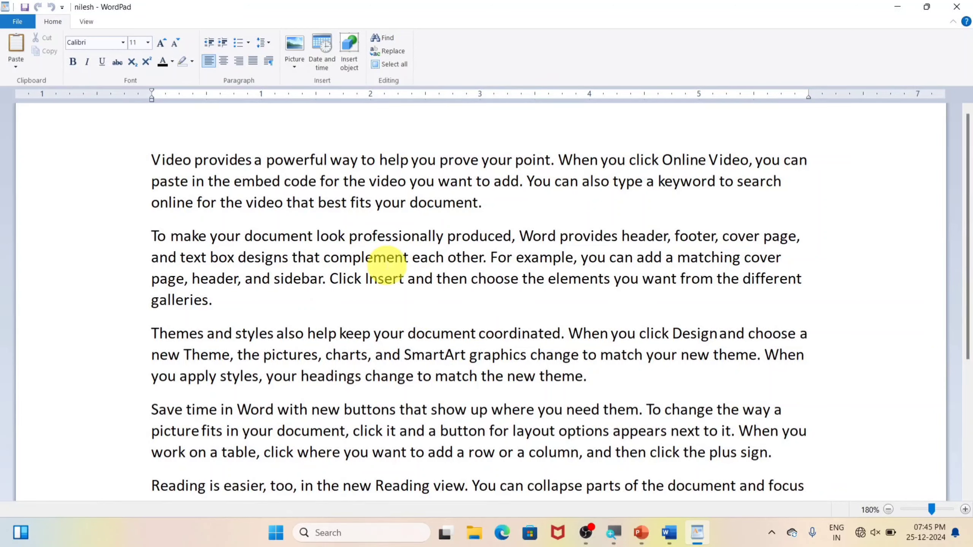
{"action": "double_click", "coordinate": [389, 205]}
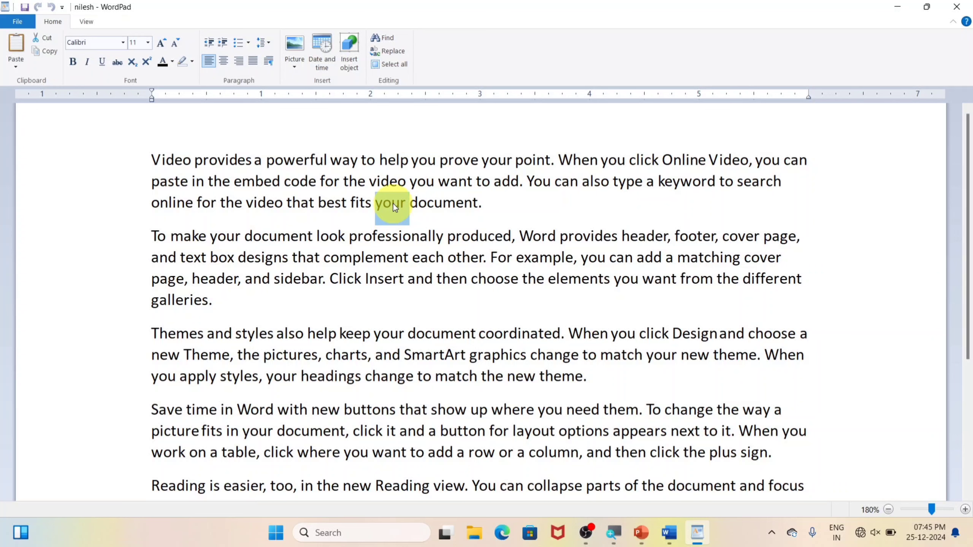
{"action": "left_click", "coordinate": [42, 39]}
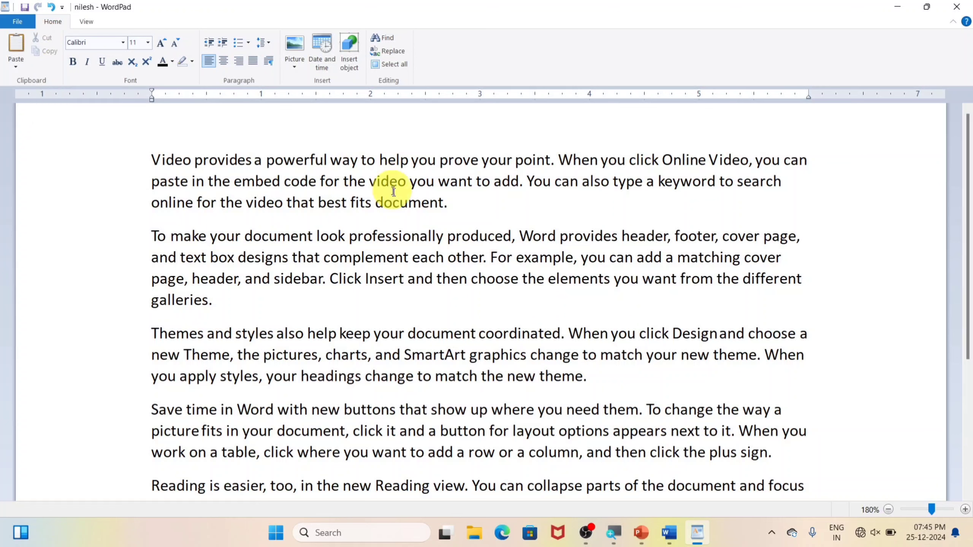
{"action": "left_click", "coordinate": [222, 302]}
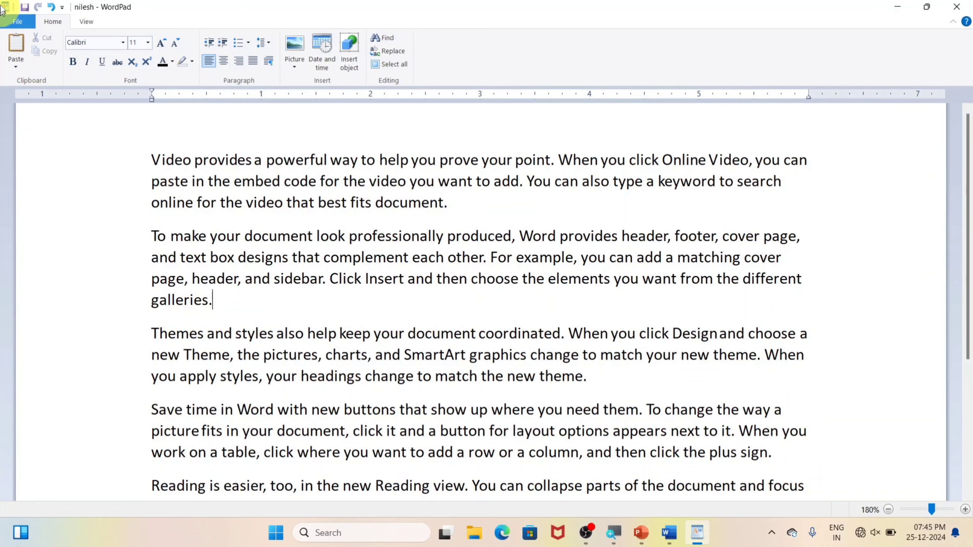
{"action": "left_click", "coordinate": [16, 46]}
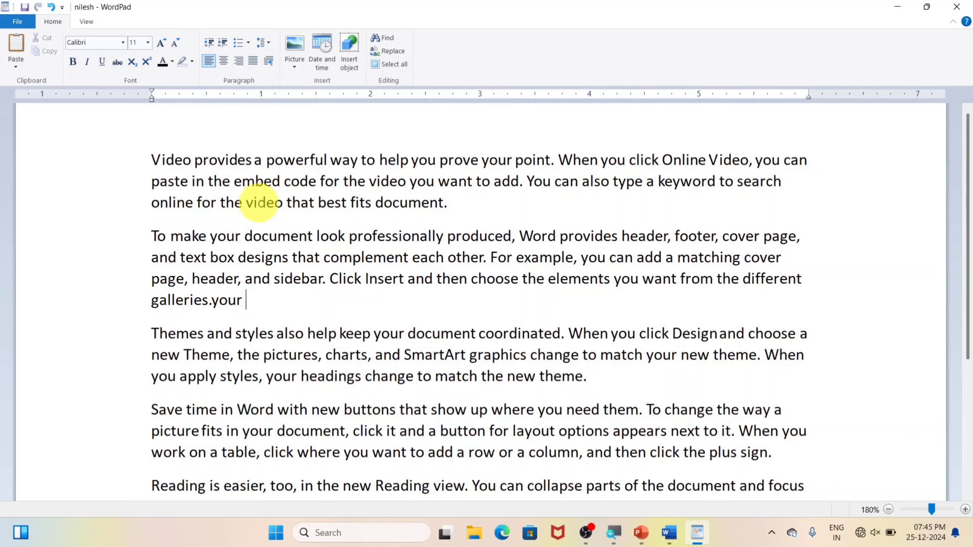
Step: Copy the word "video" from the first paragraph and paste it after "your" at the second paragraph's end
{"action": "double_click", "coordinate": [260, 203]}
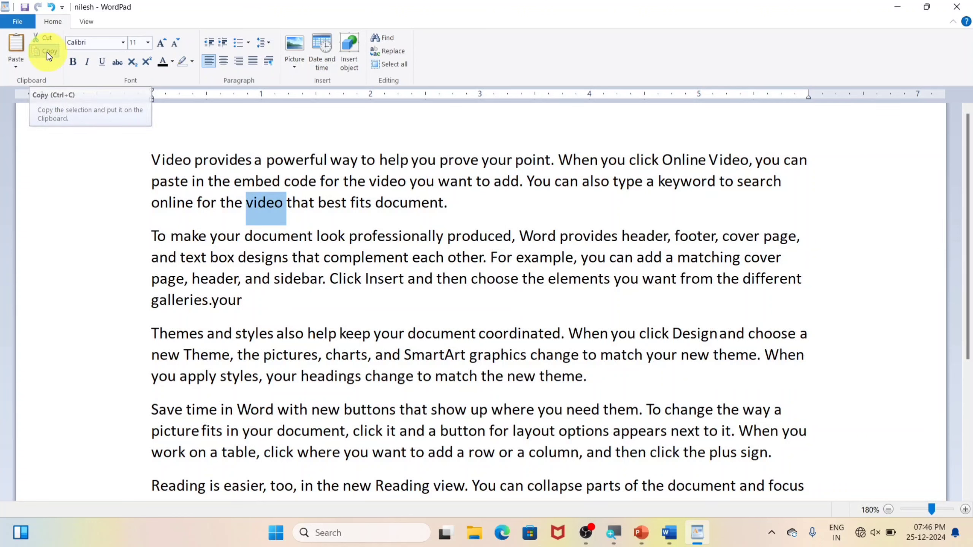
{"action": "left_click", "coordinate": [283, 305]}
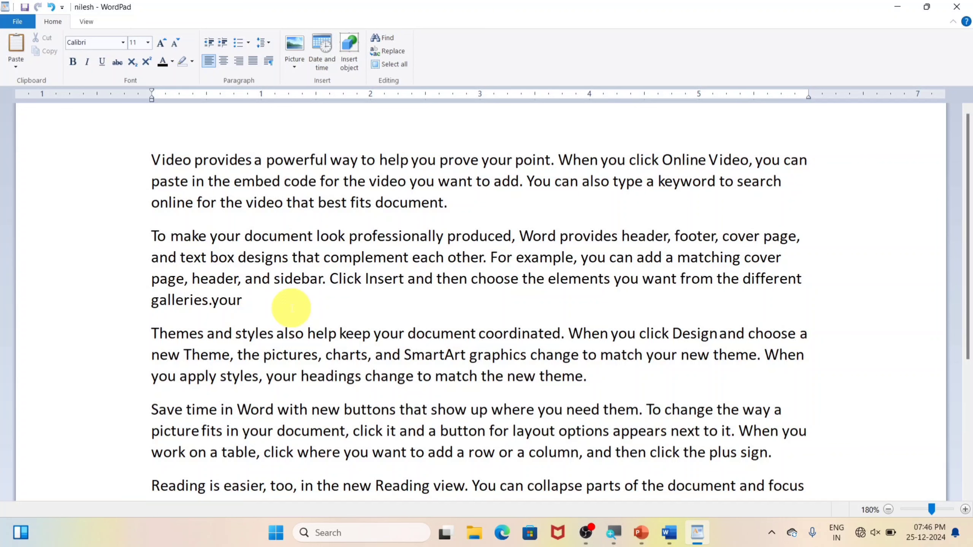
{"action": "left_click", "coordinate": [16, 42]}
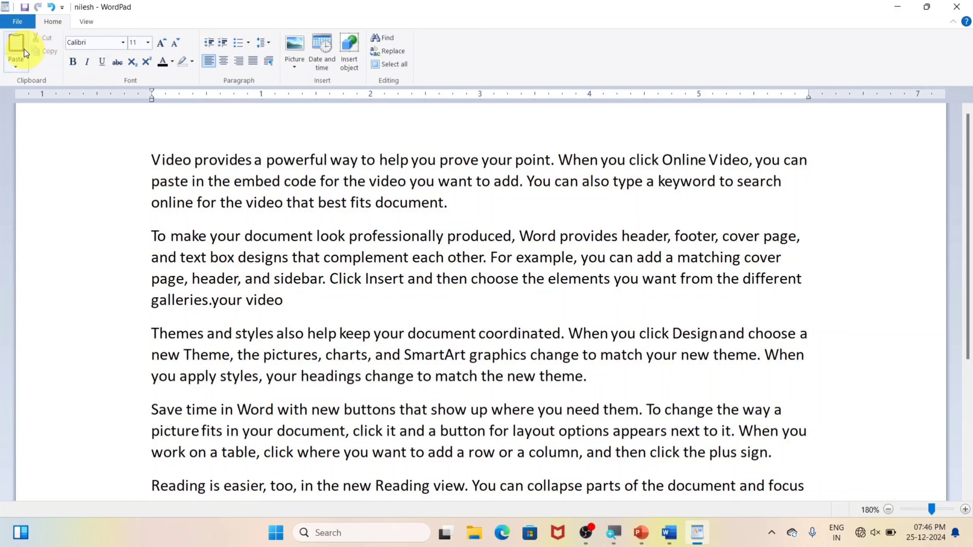
Step: Switch to Word for the sample text, return to WordPad, and paste the copied text on a new line below the name list
{"action": "left_click", "coordinate": [17, 67]}
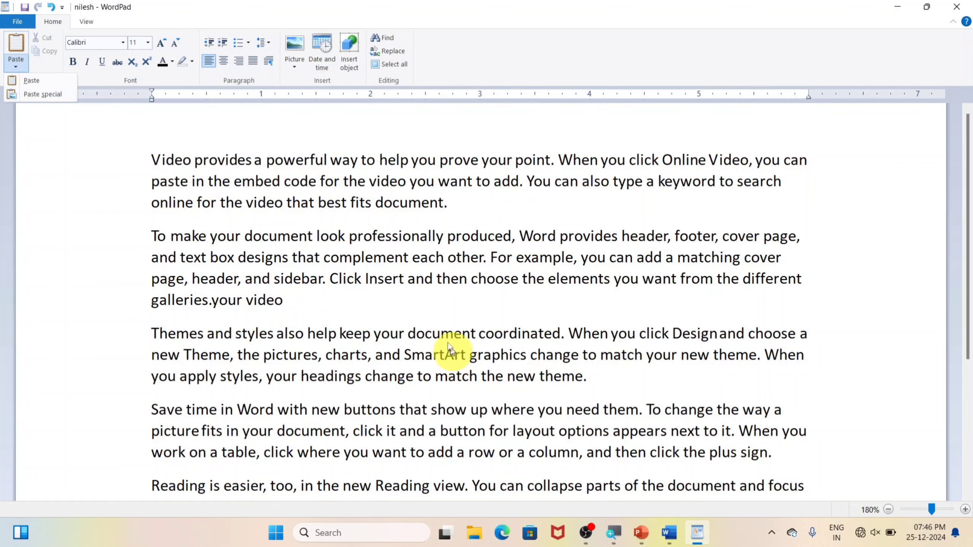
{"action": "left_click", "coordinate": [670, 535]}
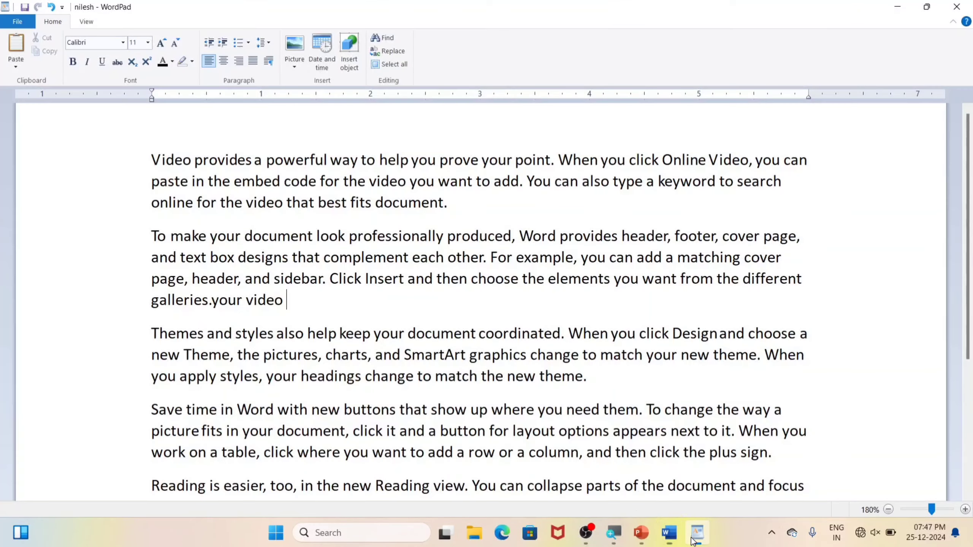
{"action": "left_click", "coordinate": [696, 533]}
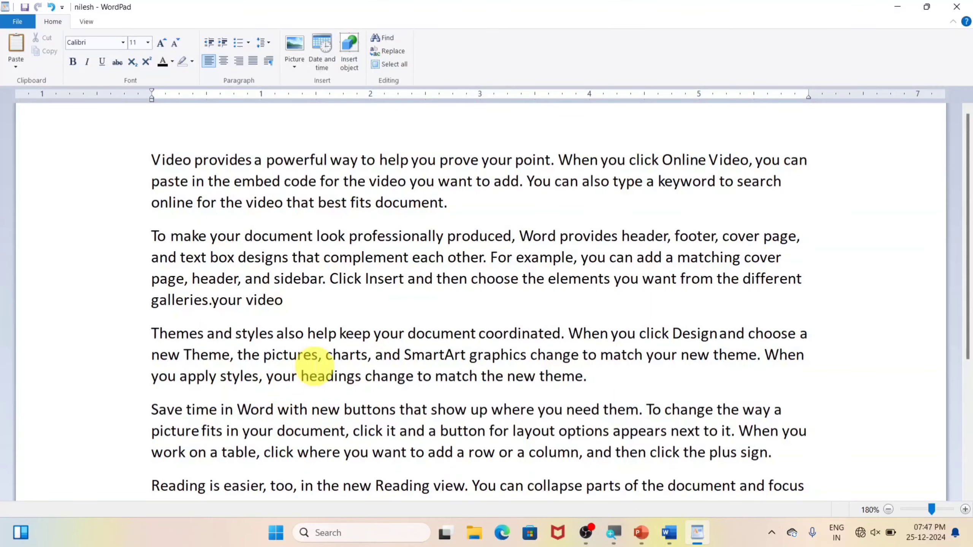
{"action": "scroll", "coordinate": [315, 366], "scroll_direction": "down", "scroll_amount": 3}
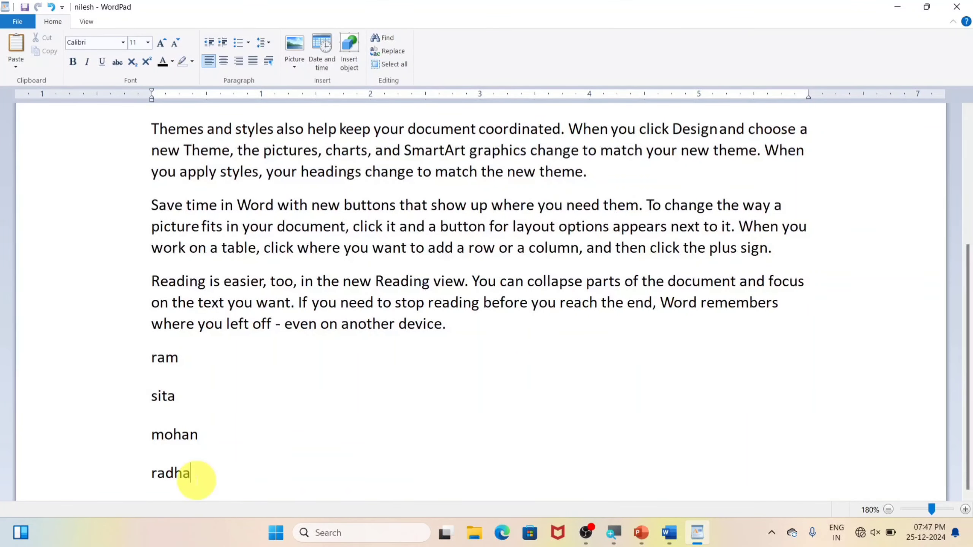
{"action": "key", "text": "Return"}
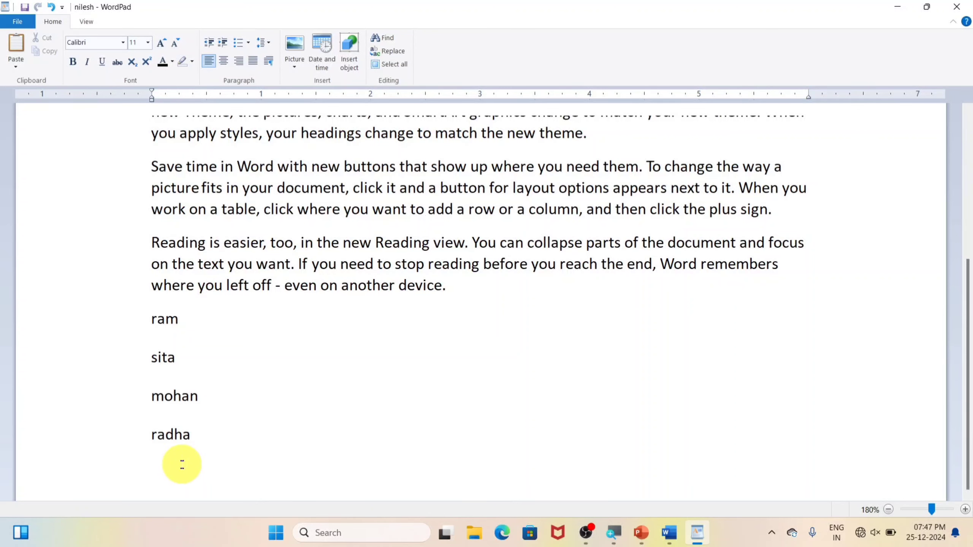
{"action": "left_click", "coordinate": [15, 68]}
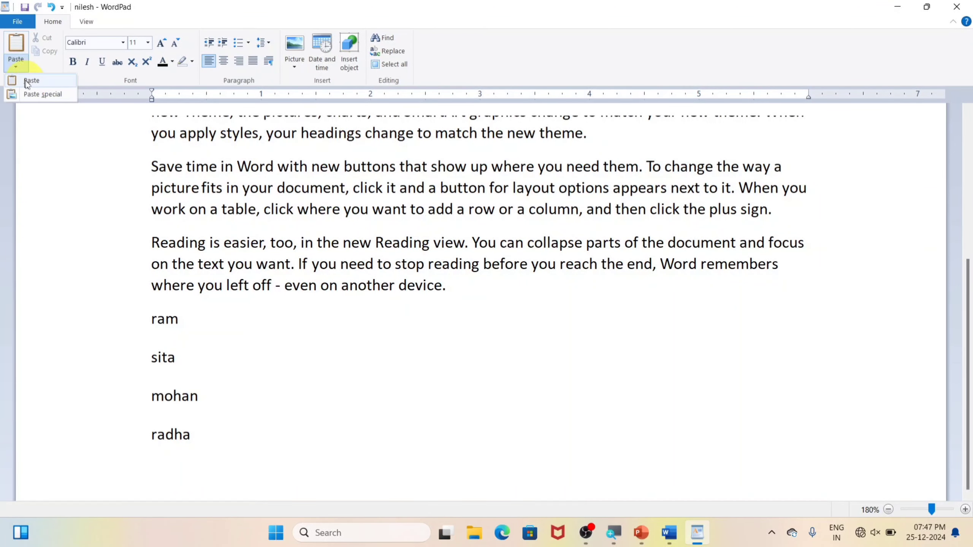
{"action": "left_click", "coordinate": [29, 82]}
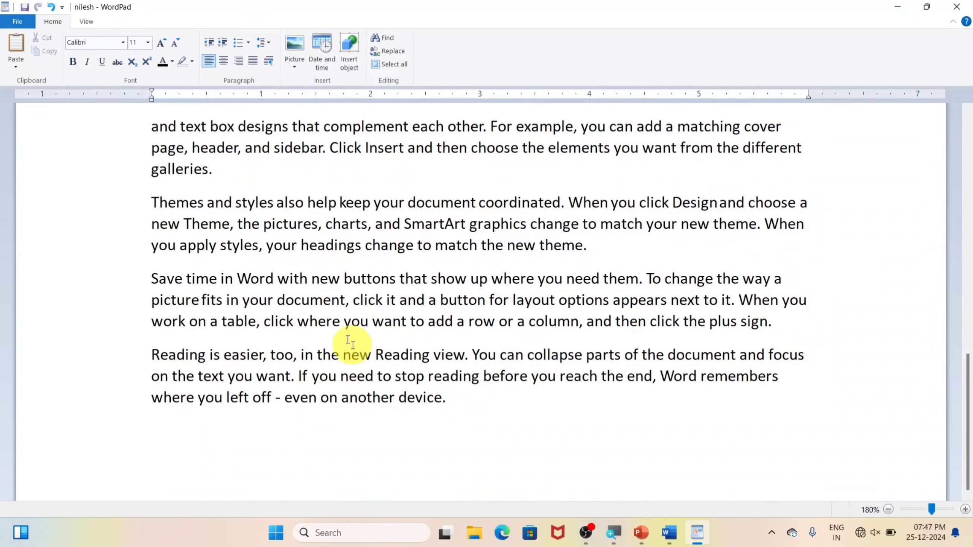
Step: Paste the copied text below the last paragraph with Paste Special as a Microsoft Word Document
{"action": "left_click", "coordinate": [252, 247]}
{"action": "left_click", "coordinate": [243, 448]}
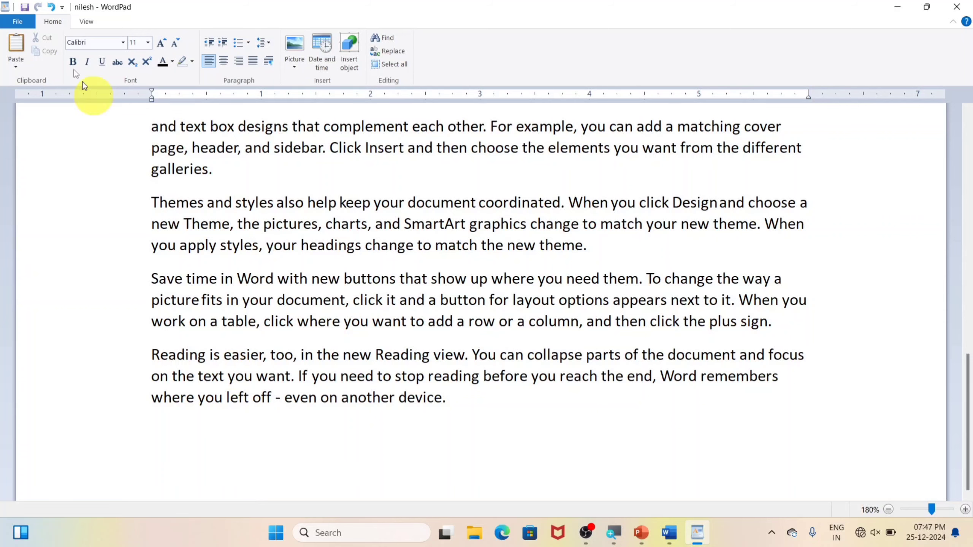
{"action": "left_click", "coordinate": [17, 67]}
{"action": "left_click", "coordinate": [38, 96]}
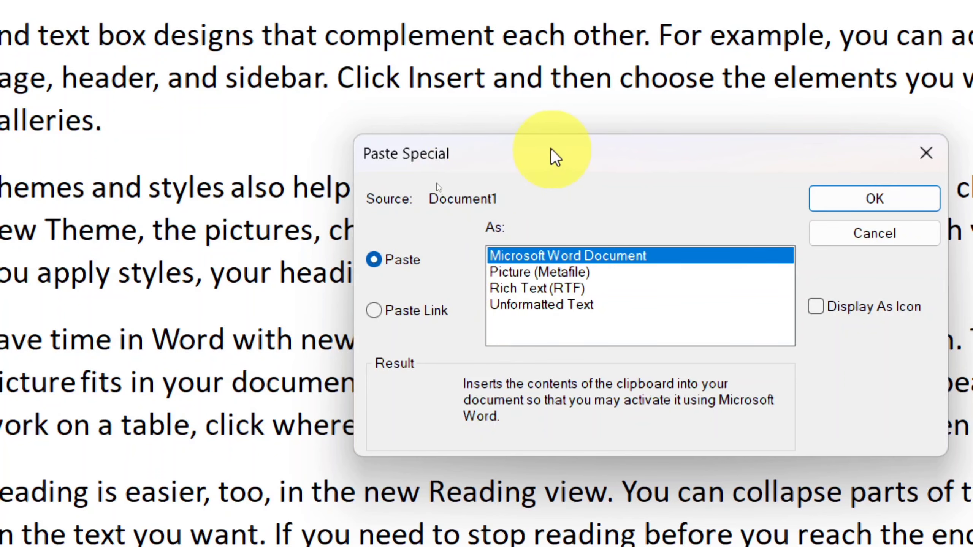
{"action": "left_click_drag", "start_coordinate": [581, 152], "coordinate": [456, 146]}
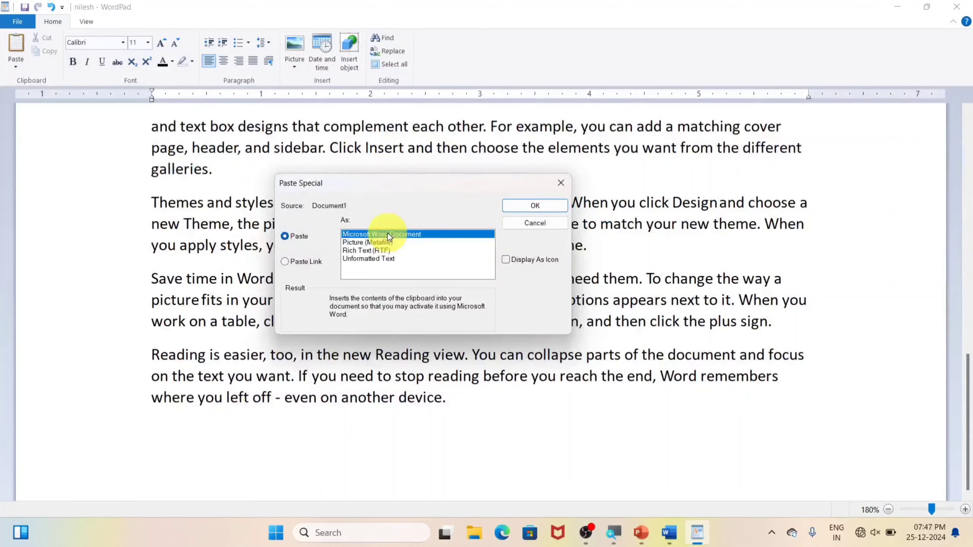
{"action": "left_click", "coordinate": [535, 205]}
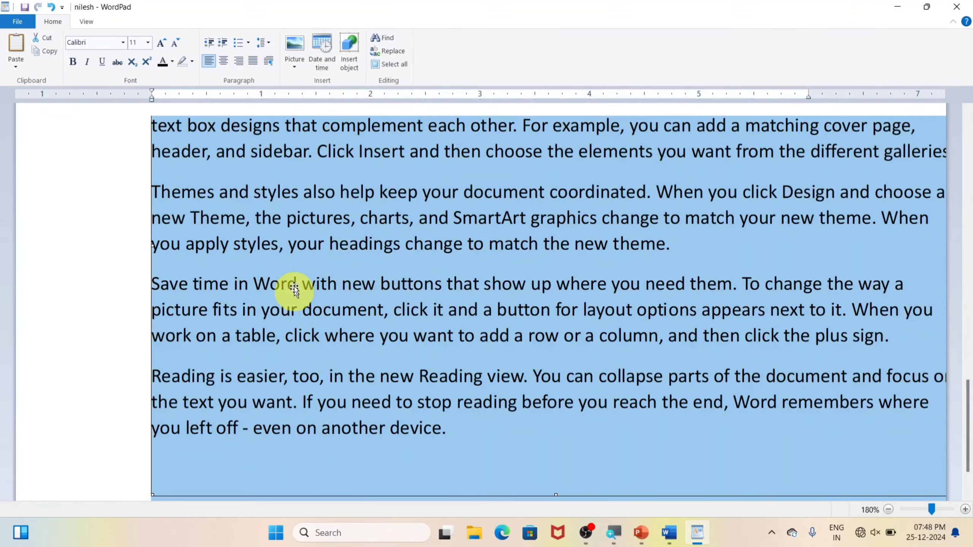
Step: Look over the embedded Word object, open it in Word, and close Word again
{"action": "scroll", "coordinate": [395, 336], "scroll_direction": "up", "scroll_amount": 3}
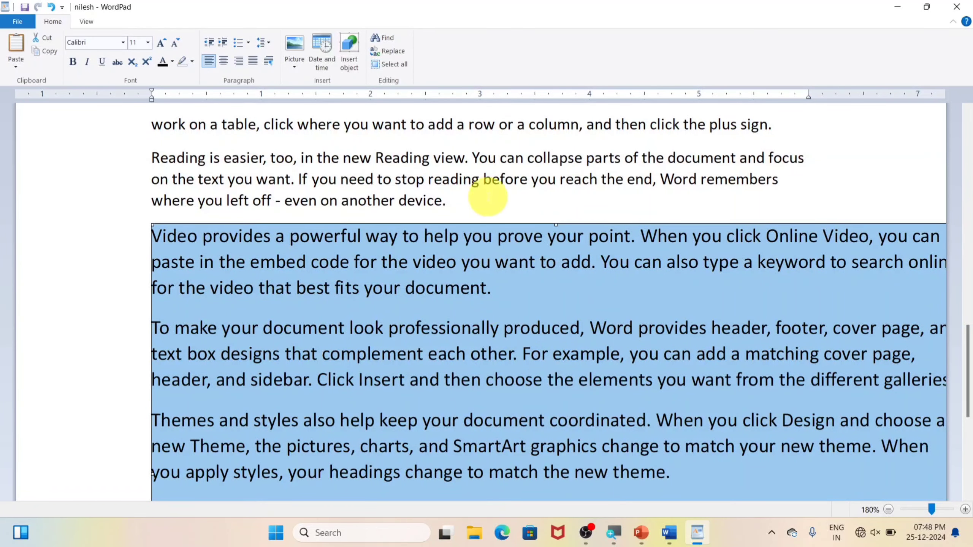
{"action": "left_click", "coordinate": [486, 187]}
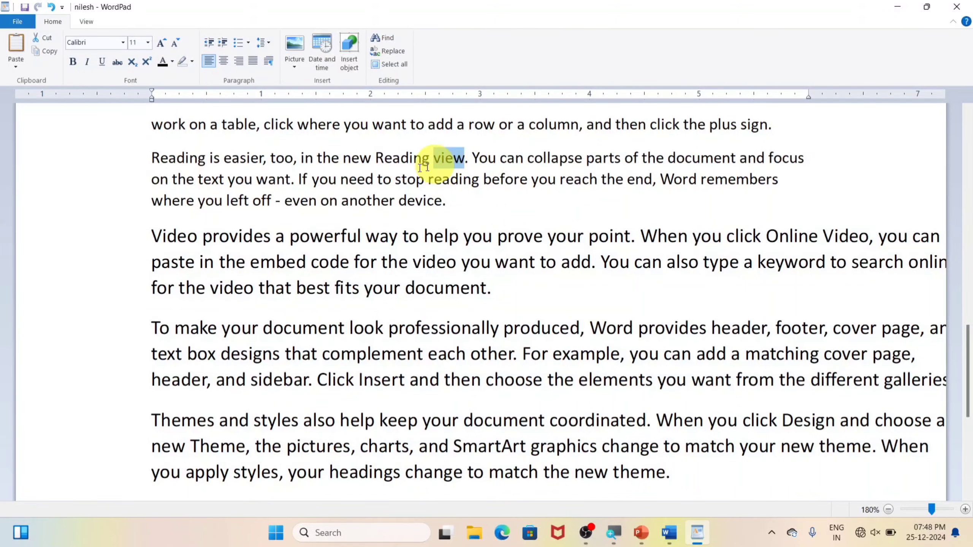
{"action": "scroll", "coordinate": [452, 157], "scroll_direction": "down", "scroll_amount": 3}
{"action": "left_click", "coordinate": [443, 299]}
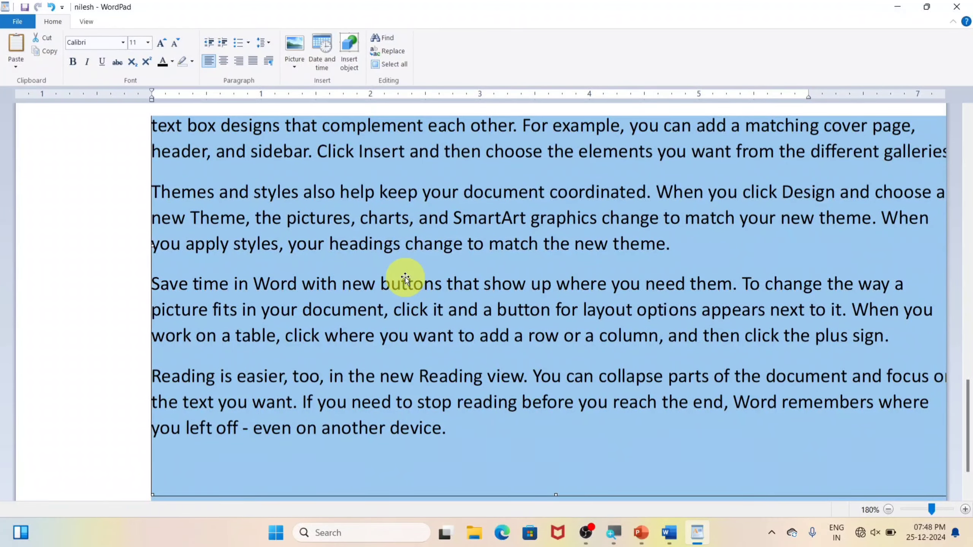
{"action": "double_click", "coordinate": [381, 229]}
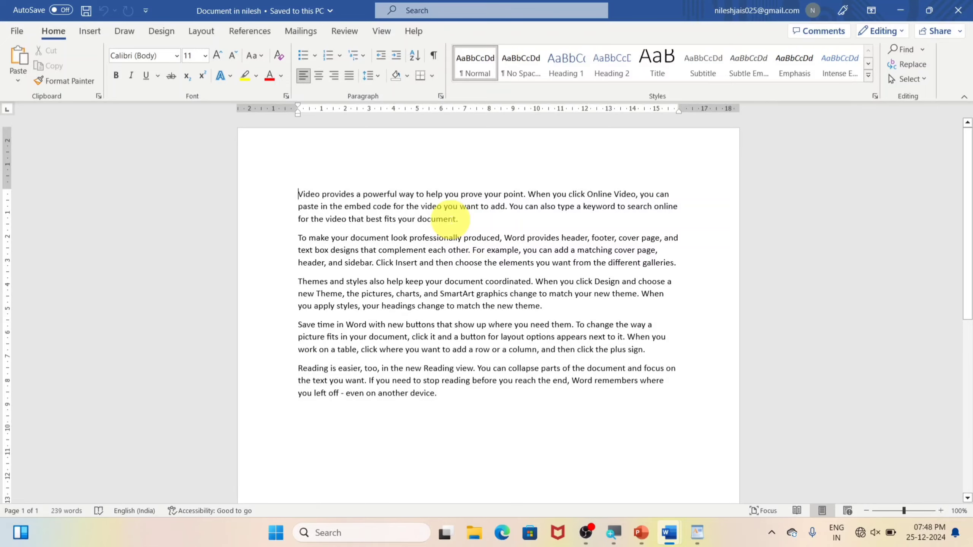
{"action": "left_click", "coordinate": [957, 10]}
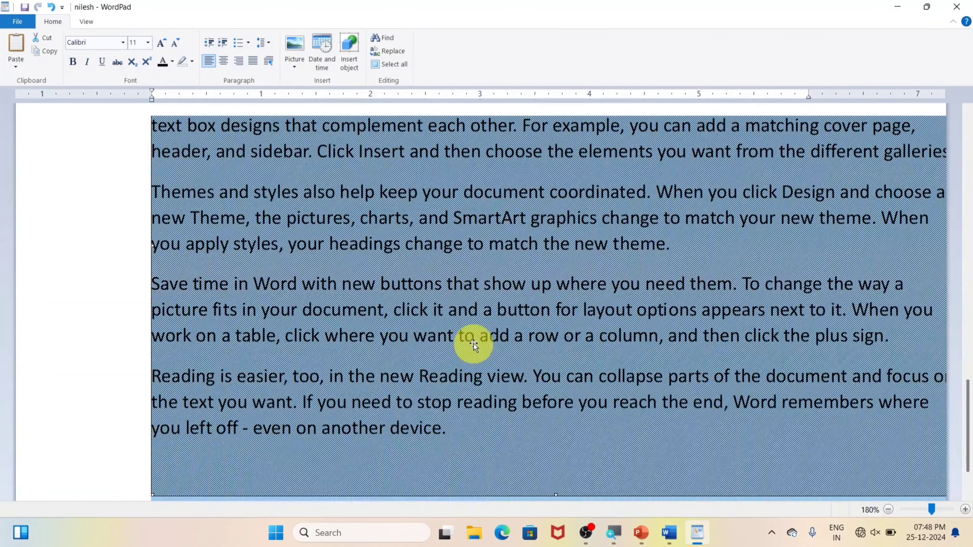
Step: Add an empty line after the pasted "Themes and styles" paragraph and use Paste Special to insert the copied text there as Picture (Metafile)
{"action": "scroll", "coordinate": [474, 345], "scroll_direction": "up", "scroll_amount": 4}
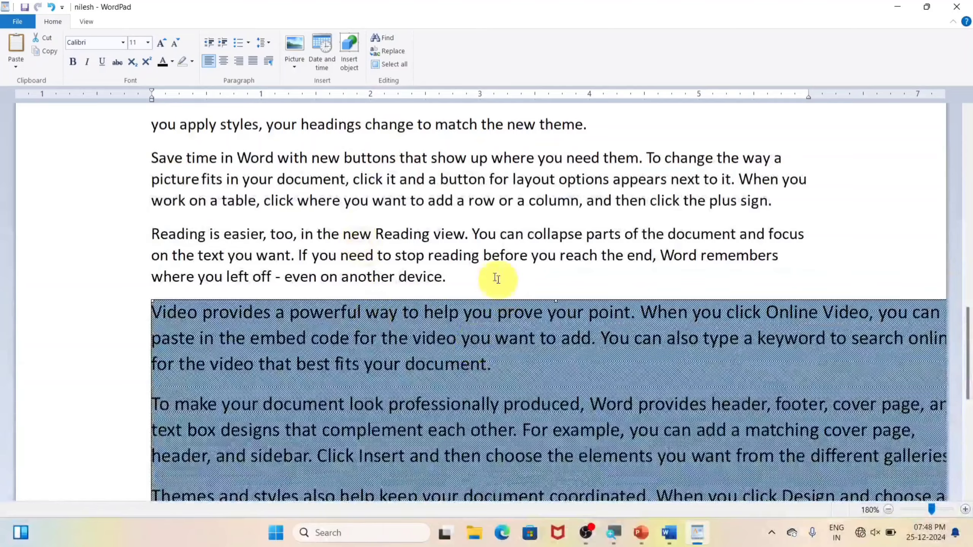
{"action": "scroll", "coordinate": [497, 278], "scroll_direction": "down", "scroll_amount": 3}
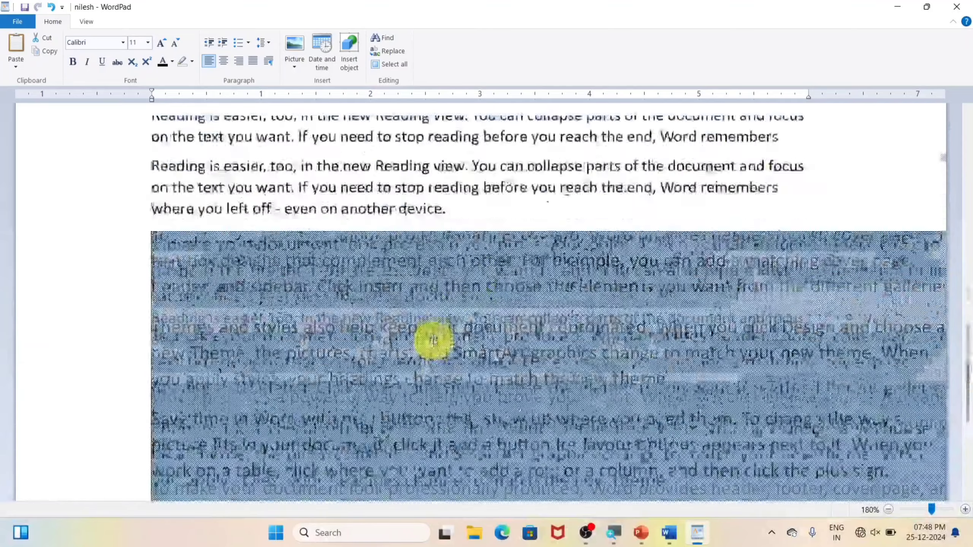
{"action": "scroll", "coordinate": [433, 340], "scroll_direction": "up", "scroll_amount": 8}
{"action": "scroll", "coordinate": [530, 345], "scroll_direction": "down", "scroll_amount": 7}
{"action": "scroll", "coordinate": [506, 322], "scroll_direction": "up", "scroll_amount": 5}
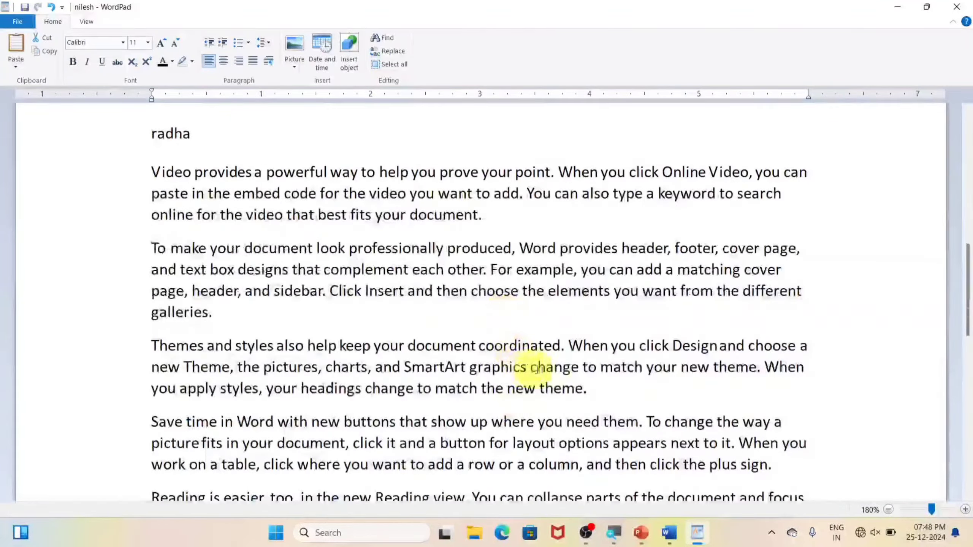
{"action": "left_click", "coordinate": [598, 387]}
{"action": "key", "text": "Return"}
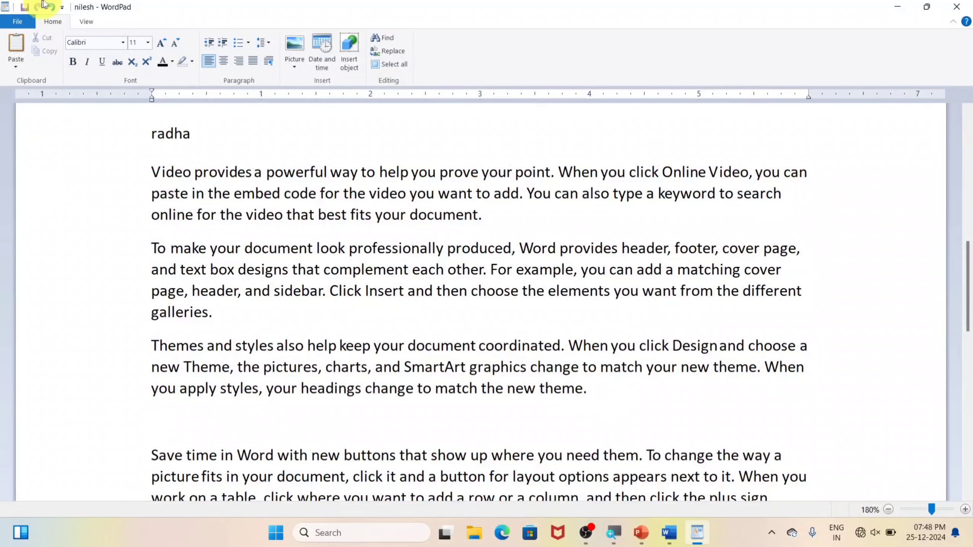
{"action": "left_click", "coordinate": [16, 66]}
{"action": "left_click", "coordinate": [34, 90]}
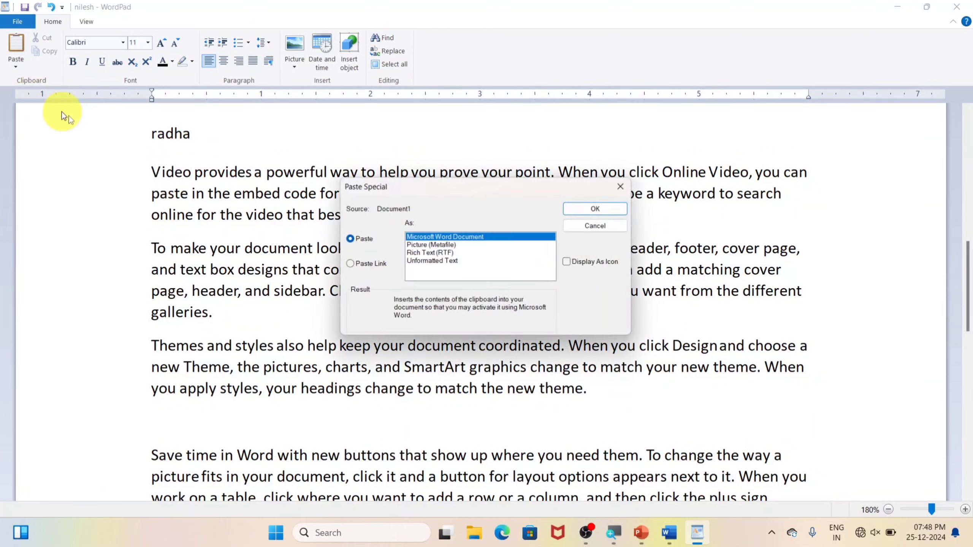
{"action": "left_click", "coordinate": [416, 245]}
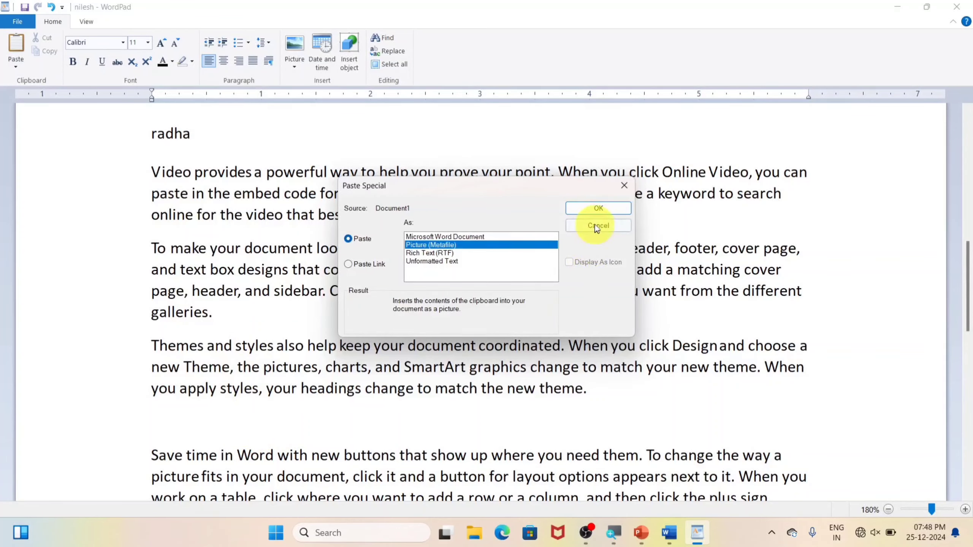
{"action": "left_click", "coordinate": [596, 210]}
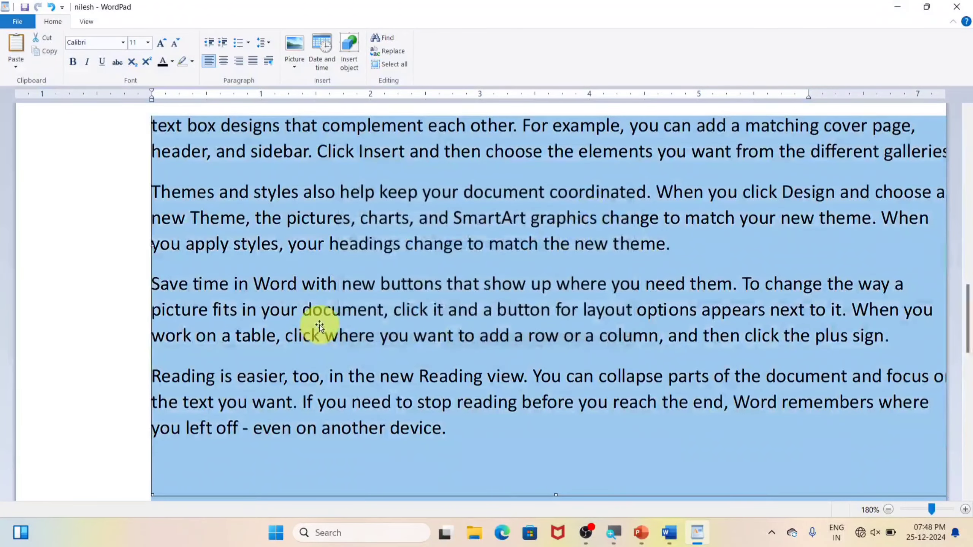
Step: Examine the pasted metafile picture from its start to its end and deselect it
{"action": "scroll", "coordinate": [322, 310], "scroll_direction": "up", "scroll_amount": 5}
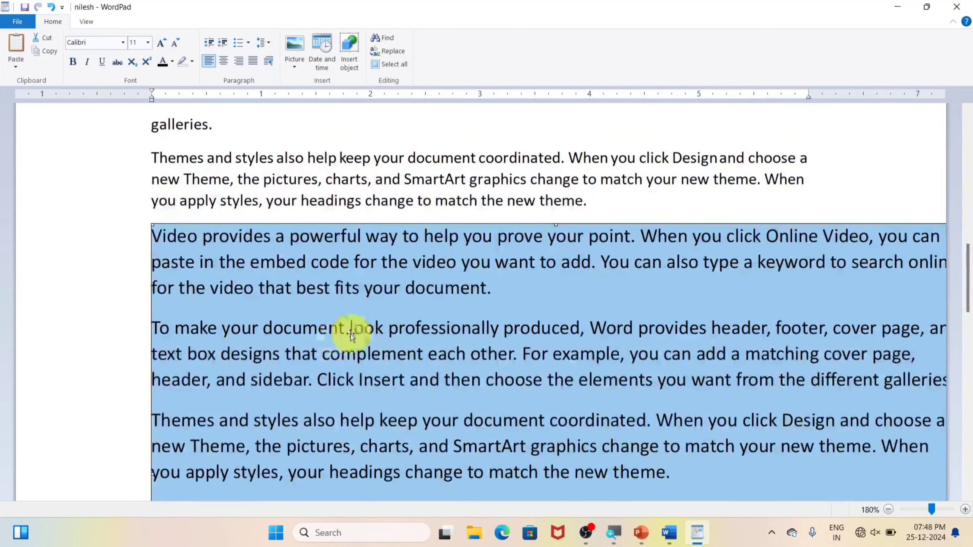
{"action": "scroll", "coordinate": [326, 230], "scroll_direction": "down", "scroll_amount": 5}
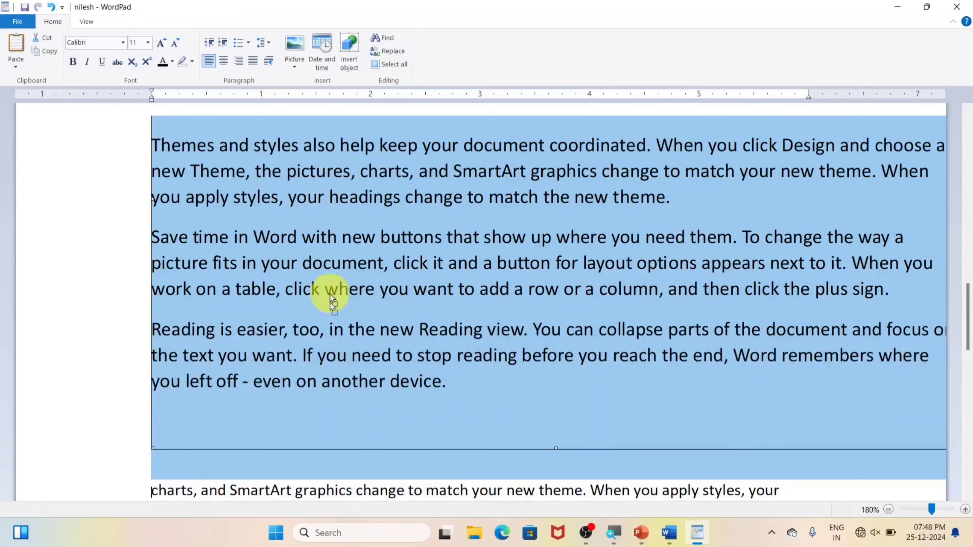
{"action": "scroll", "coordinate": [322, 306], "scroll_direction": "up", "scroll_amount": 5}
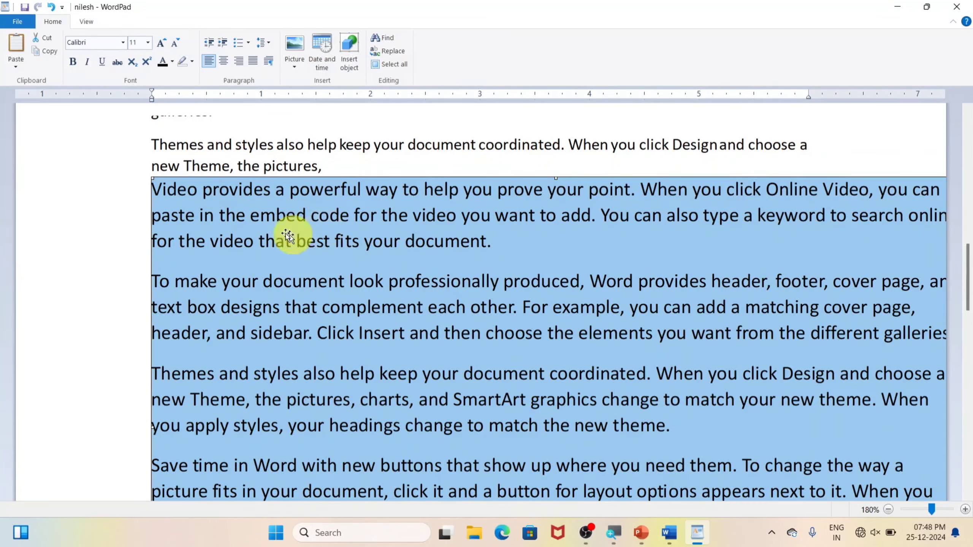
{"action": "left_click", "coordinate": [309, 157]}
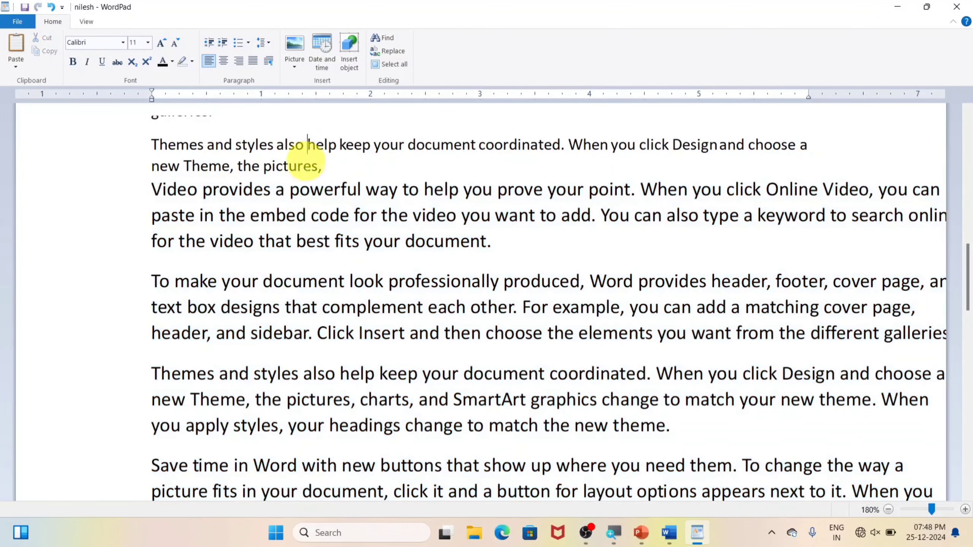
Step: Paste the copied text on the empty line below the metafile picture with Paste Special as Rich Text (RTF)
{"action": "key", "text": "ctrl+End"}
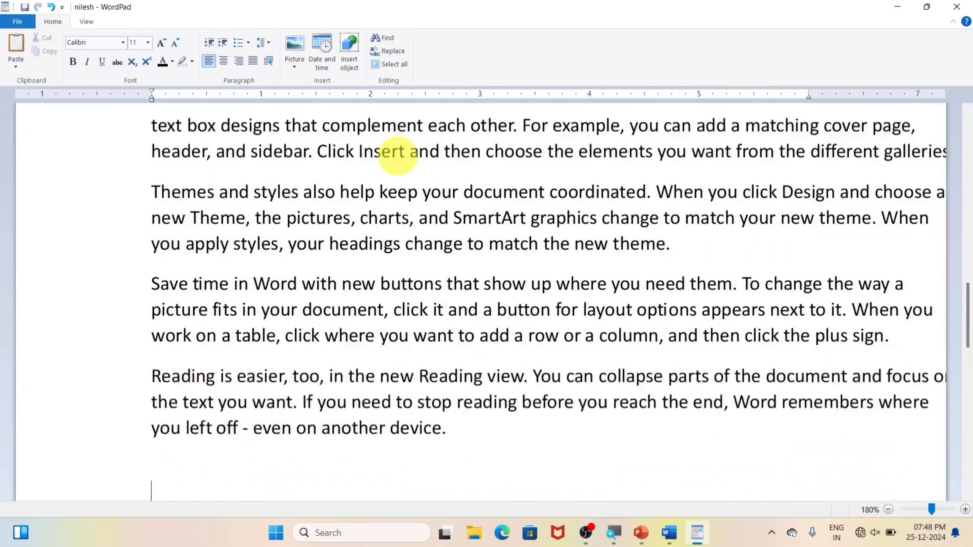
{"action": "left_click", "coordinate": [17, 68]}
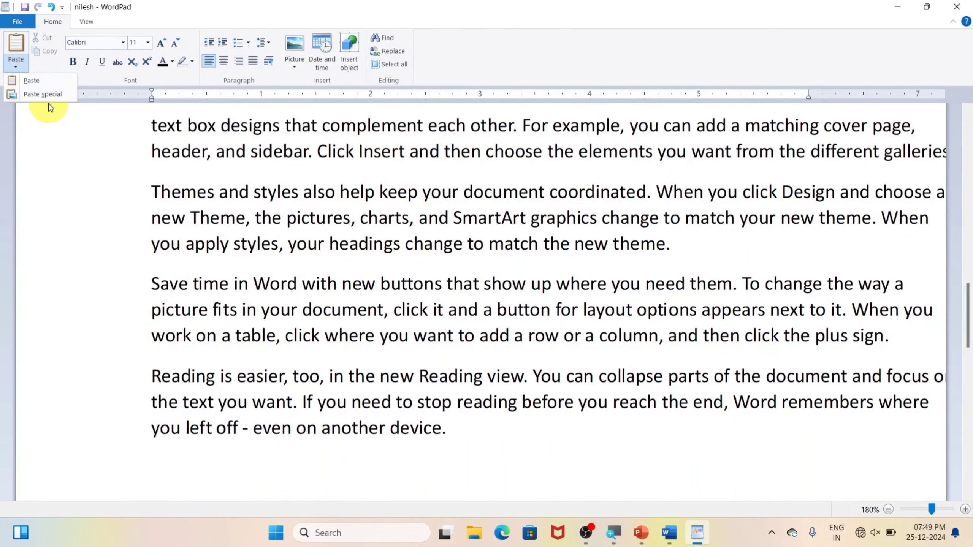
{"action": "left_click", "coordinate": [42, 94]}
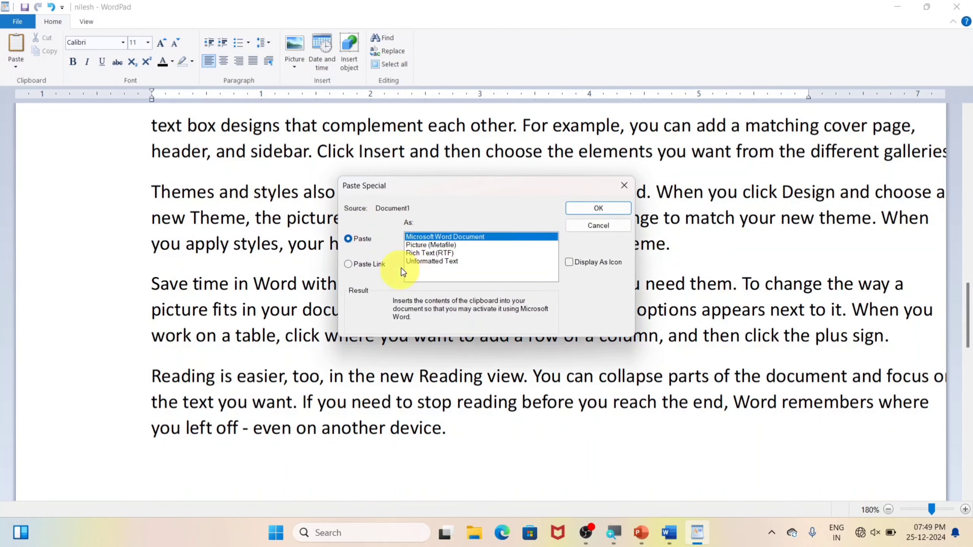
{"action": "left_click", "coordinate": [420, 254]}
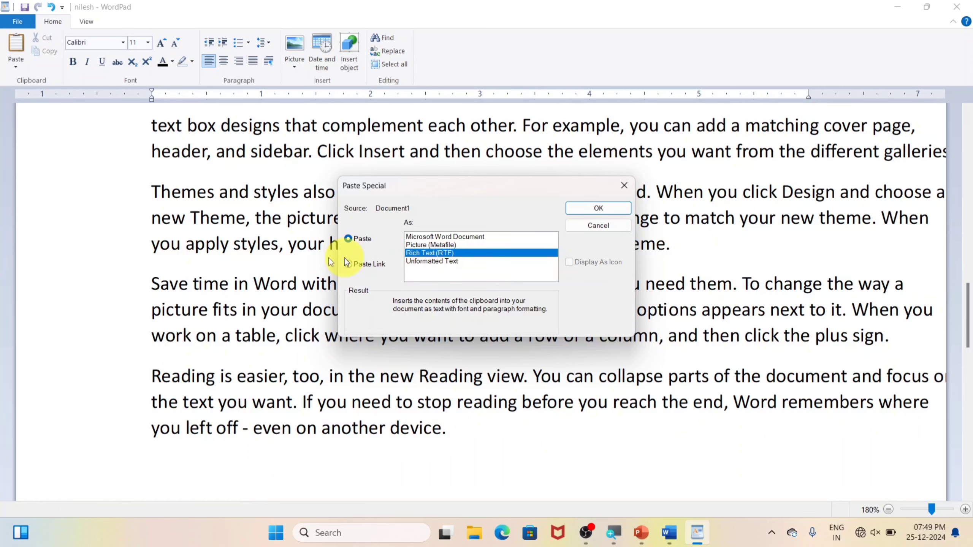
{"action": "left_click", "coordinate": [598, 208]}
{"action": "scroll", "coordinate": [323, 336], "scroll_direction": "down", "scroll_amount": 3}
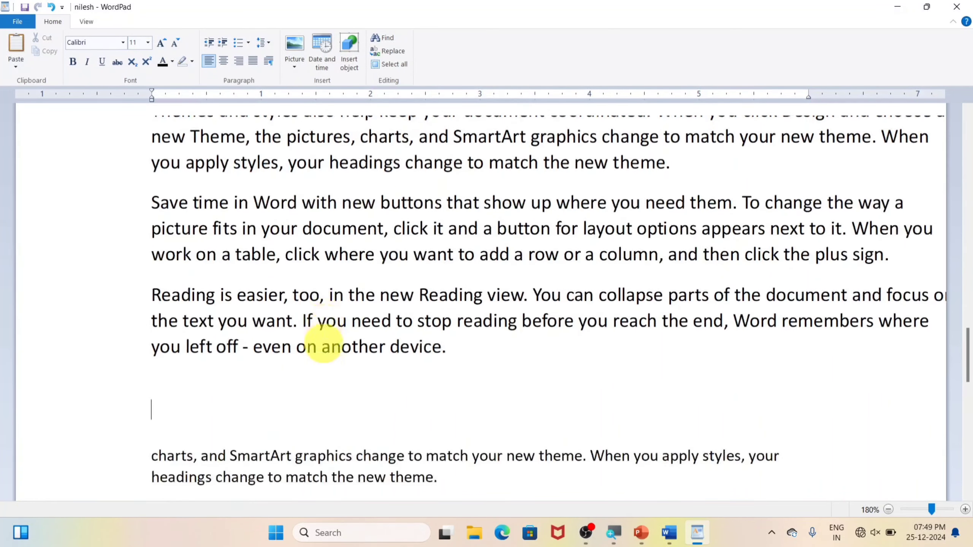
{"action": "scroll", "coordinate": [321, 336], "scroll_direction": "down", "scroll_amount": 1}
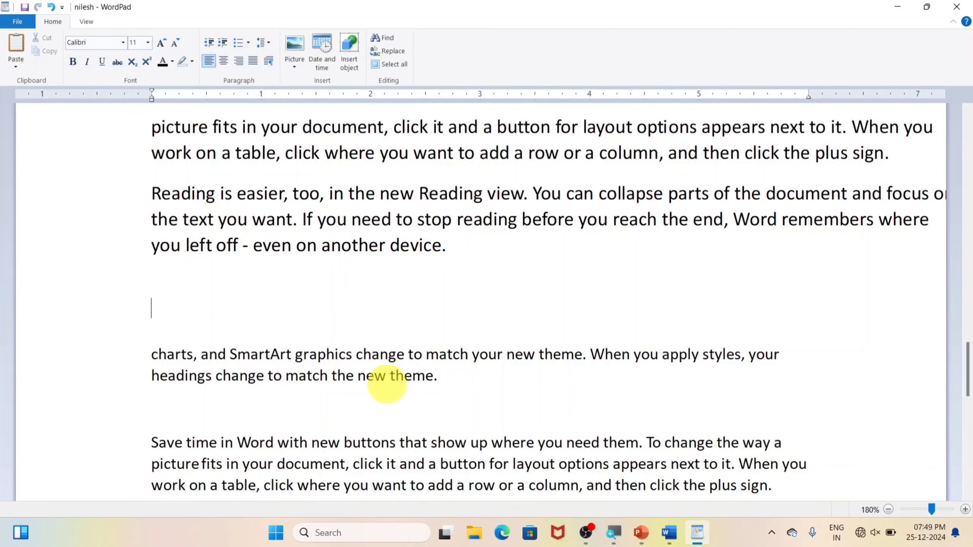
Step: Switch to Word, select all the text in Document1, and return to WordPad
{"action": "mouse_move", "coordinate": [665, 538]}
{"action": "left_click", "coordinate": [595, 475]}
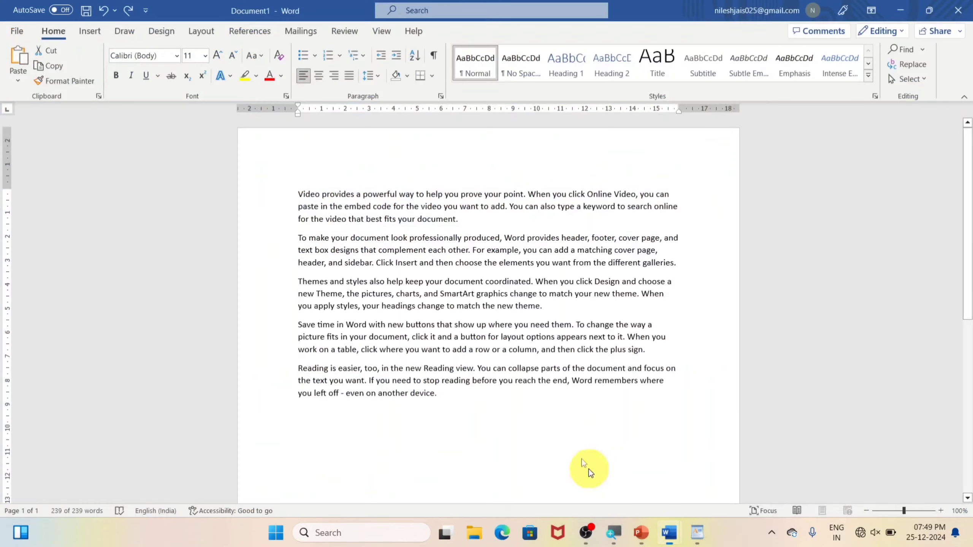
{"action": "key", "text": "ctrl+a"}
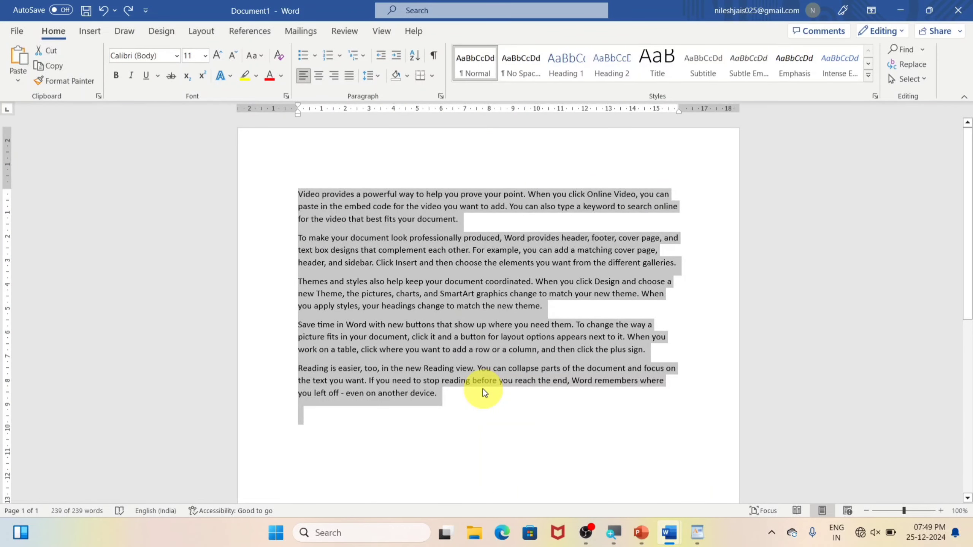
{"action": "left_click", "coordinate": [921, 12]}
{"action": "left_click", "coordinate": [710, 12]}
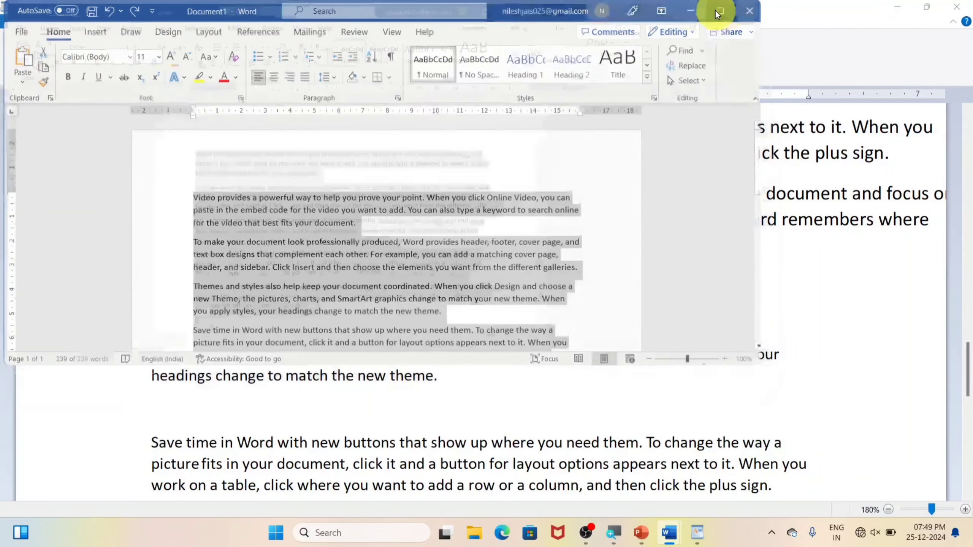
{"action": "left_click", "coordinate": [898, 11]}
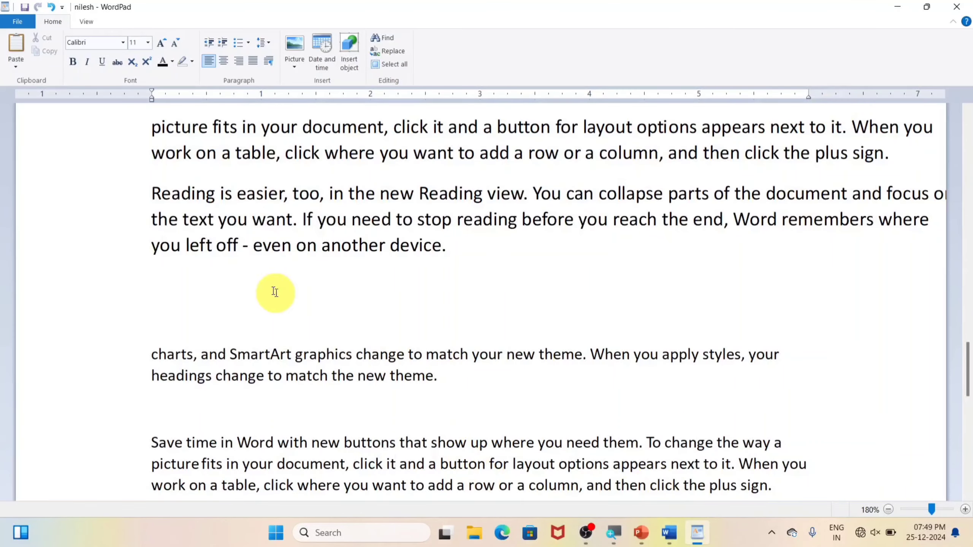
Step: Use Paste Special as Rich Text (RTF) once more above the "charts, and SmartArt graphics" lines and look over the surrounding text
{"action": "left_click", "coordinate": [15, 67]}
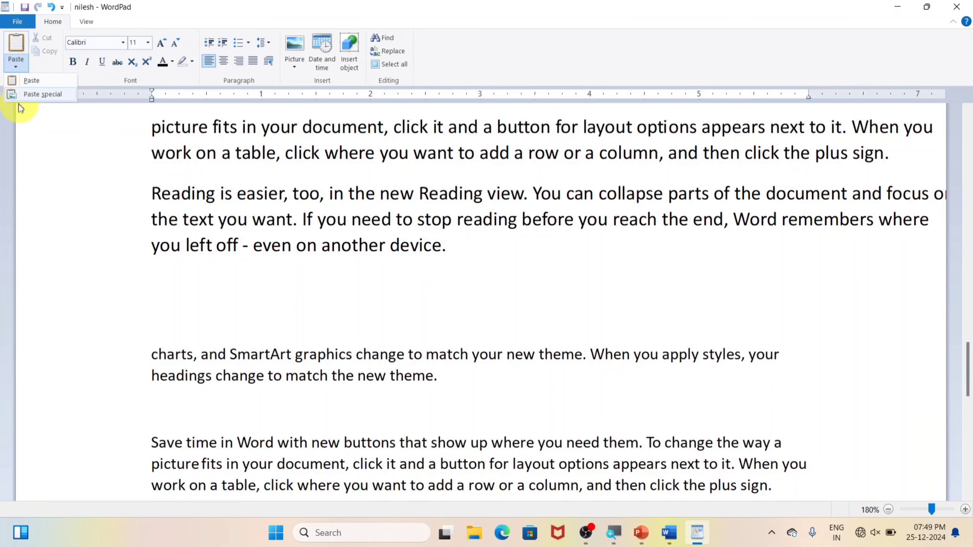
{"action": "left_click", "coordinate": [25, 95]}
{"action": "left_click", "coordinate": [425, 254]}
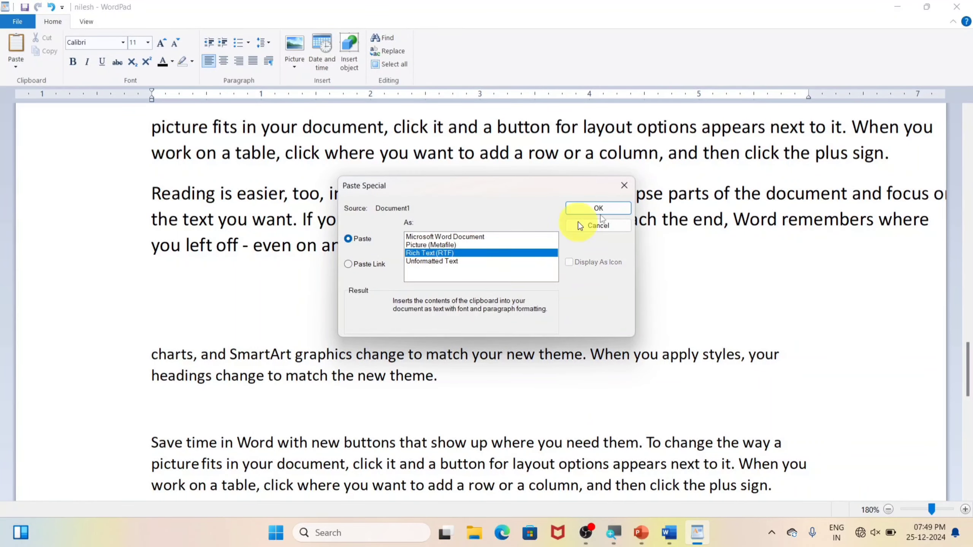
{"action": "left_click", "coordinate": [598, 208]}
{"action": "left_click", "coordinate": [437, 289]}
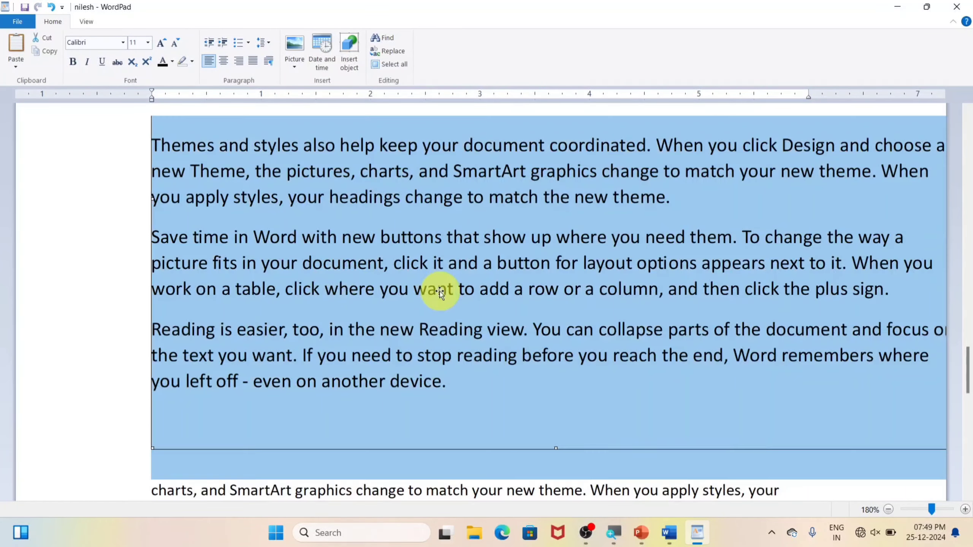
{"action": "scroll", "coordinate": [407, 326], "scroll_direction": "down", "scroll_amount": 5}
{"action": "left_click", "coordinate": [367, 366]}
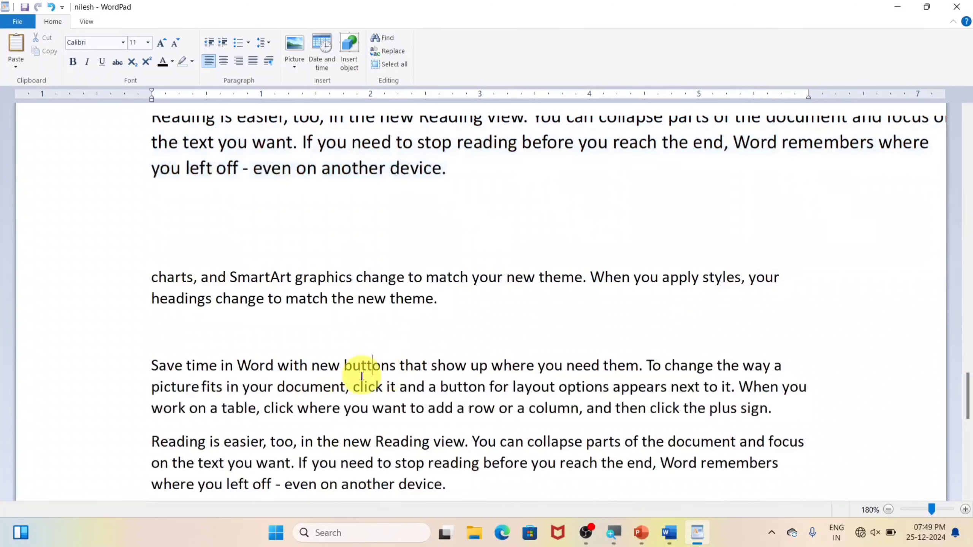
{"action": "left_click", "coordinate": [466, 366]}
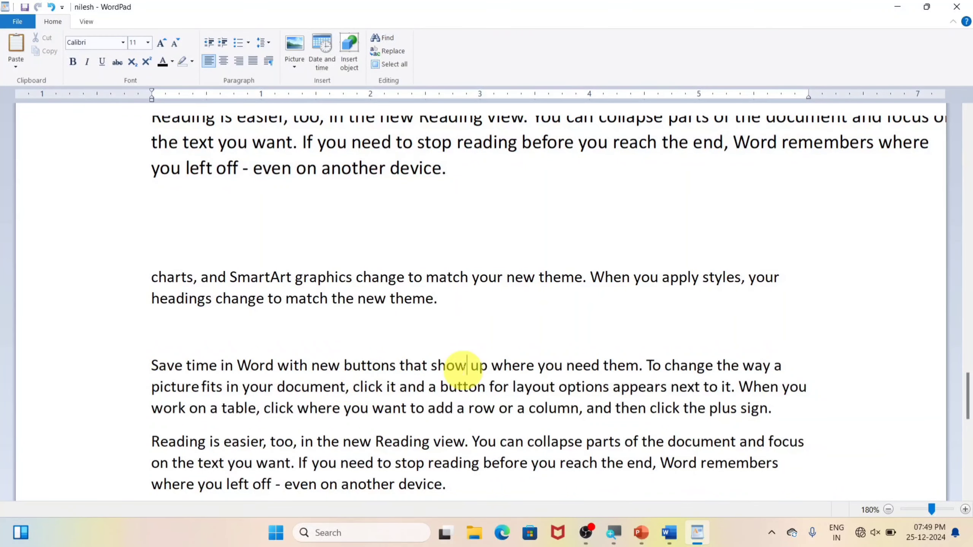
Step: Switch to Word and colour the first paragraph, "Video provides a powerful way", red
{"action": "left_click", "coordinate": [16, 66]}
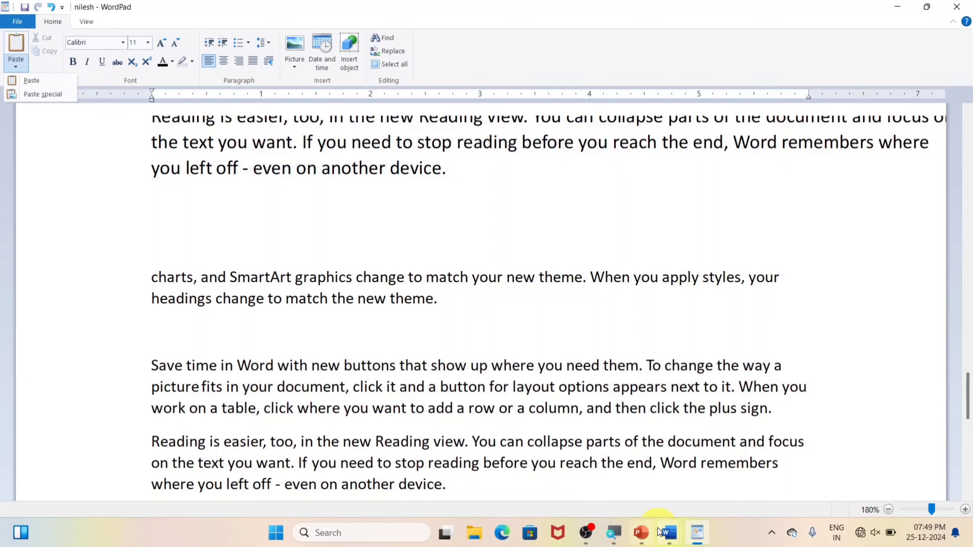
{"action": "mouse_move", "coordinate": [655, 539]}
{"action": "left_click", "coordinate": [625, 484]}
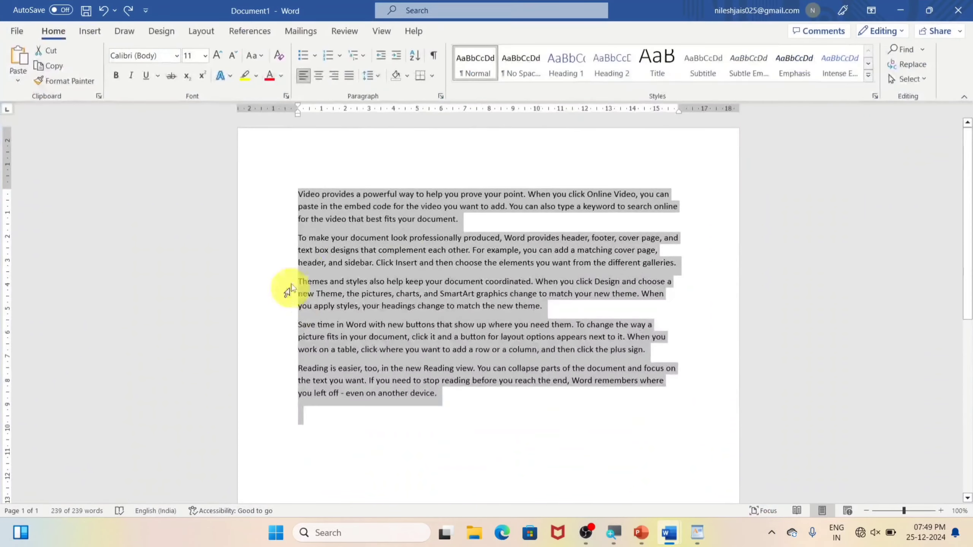
{"action": "left_click_drag", "start_coordinate": [461, 220], "coordinate": [267, 192]}
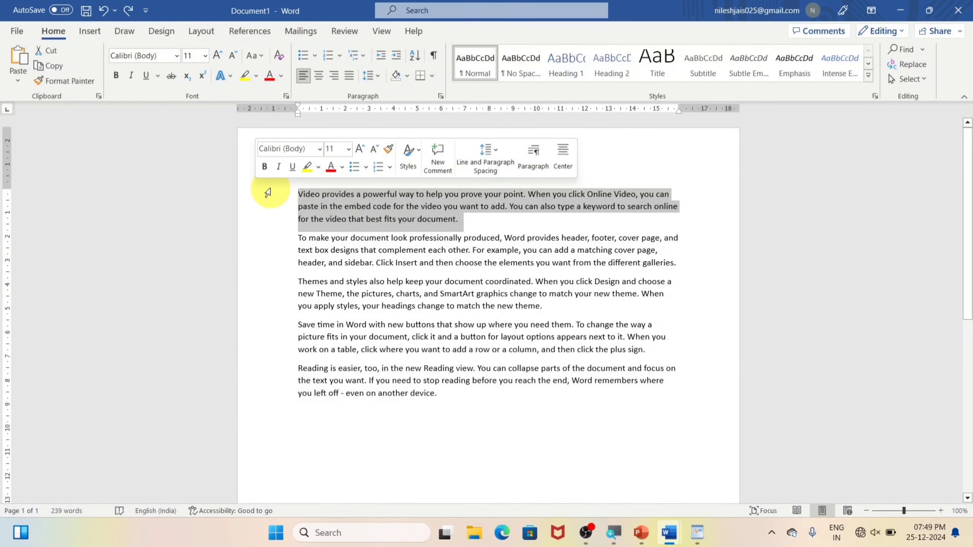
{"action": "left_click", "coordinate": [270, 81]}
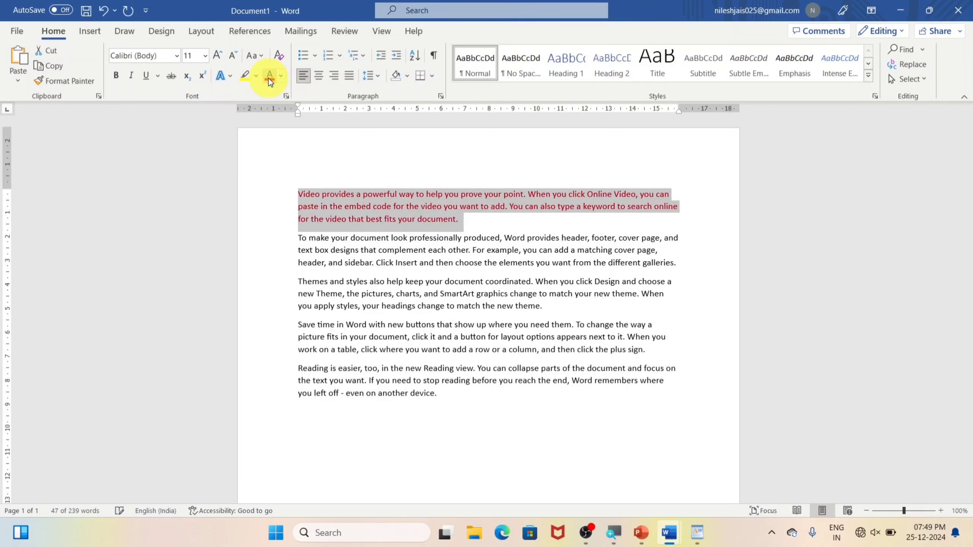
{"action": "left_click", "coordinate": [374, 250]}
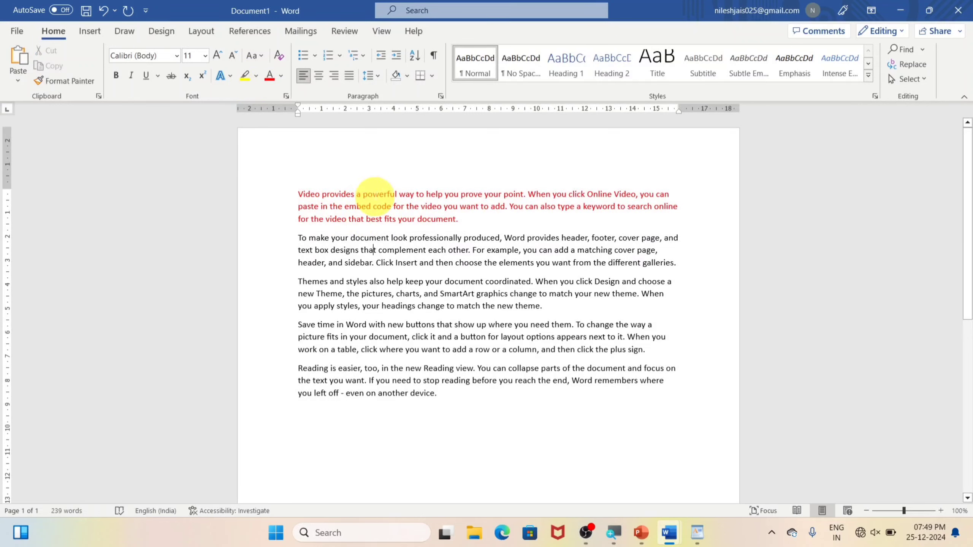
Step: Copy all five paragraphs of the Word document and switch back to WordPad
{"action": "left_click_drag", "start_coordinate": [446, 395], "coordinate": [291, 186]}
{"action": "key", "text": "ctrl+c"}
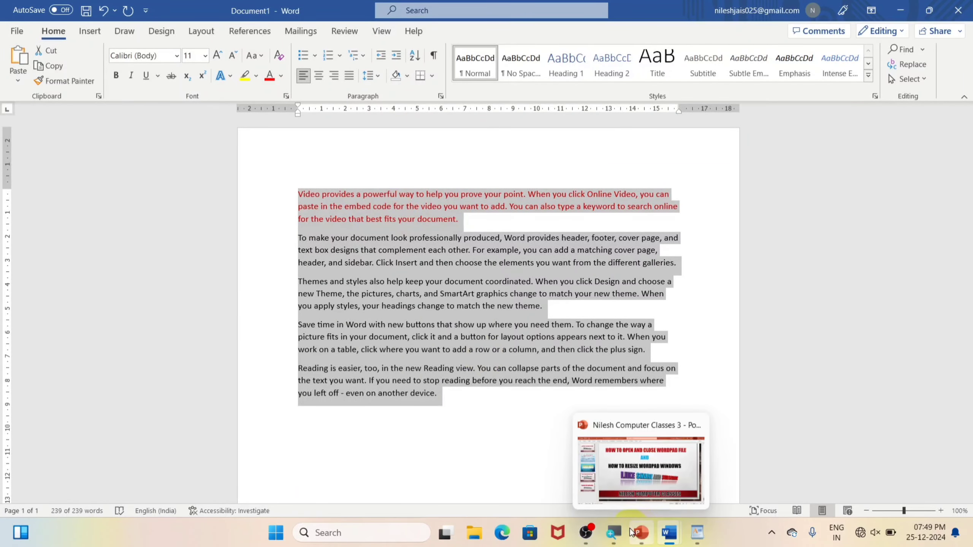
{"action": "left_click", "coordinate": [698, 535]}
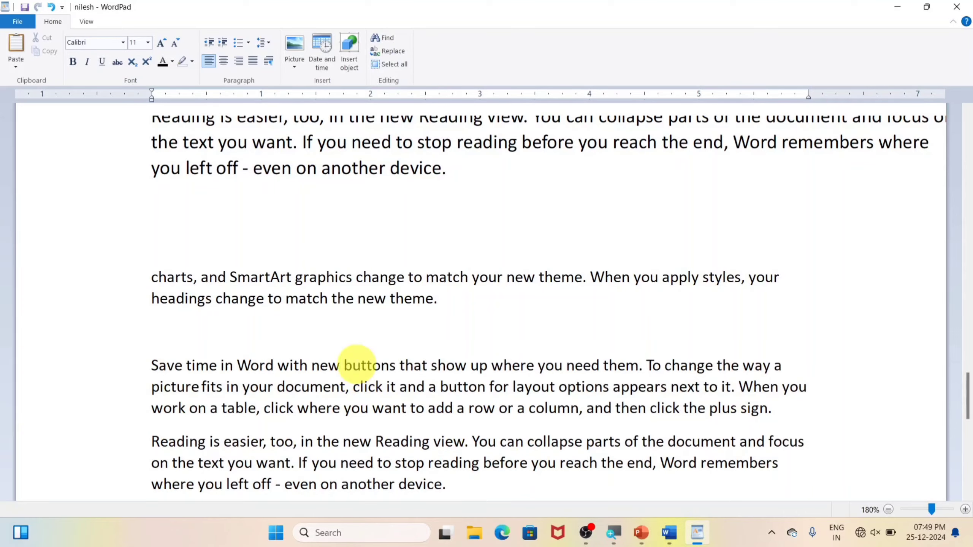
Step: Paste the copied text as Unformatted Text with Paste Special on the empty line below the "charts, and SmartArt graphics" paragraph
{"action": "scroll", "coordinate": [421, 330], "scroll_direction": "down", "scroll_amount": 3}
{"action": "scroll", "coordinate": [430, 329], "scroll_direction": "down", "scroll_amount": 2}
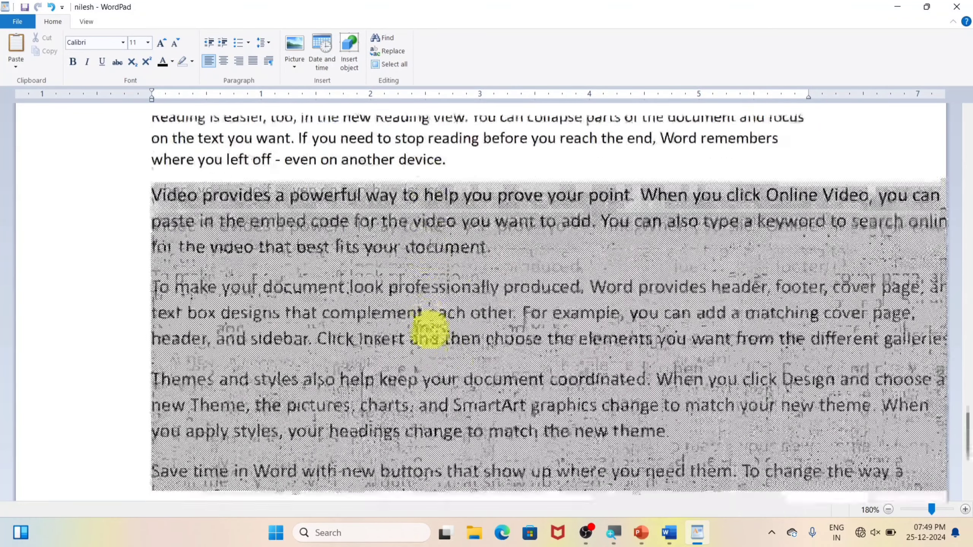
{"action": "scroll", "coordinate": [430, 330], "scroll_direction": "up", "scroll_amount": 5}
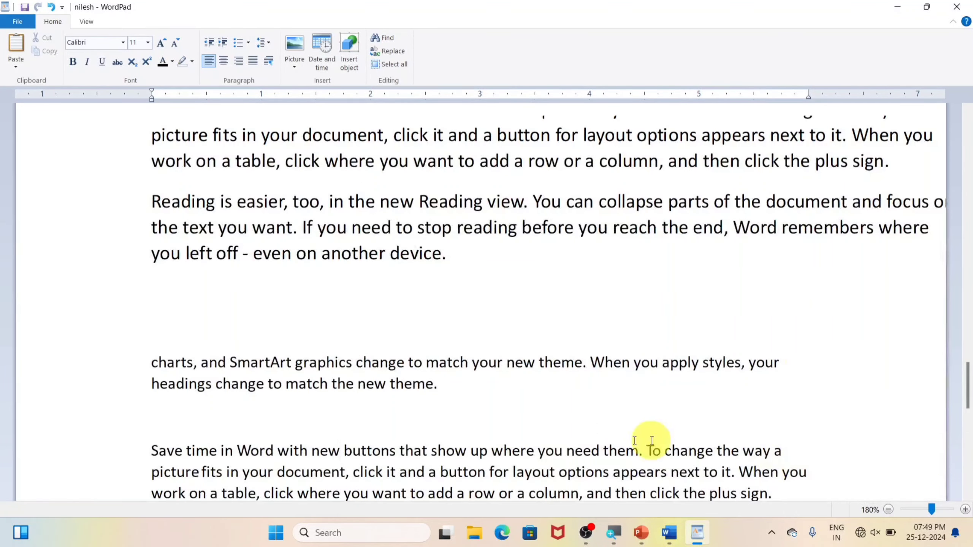
{"action": "left_click", "coordinate": [478, 427]}
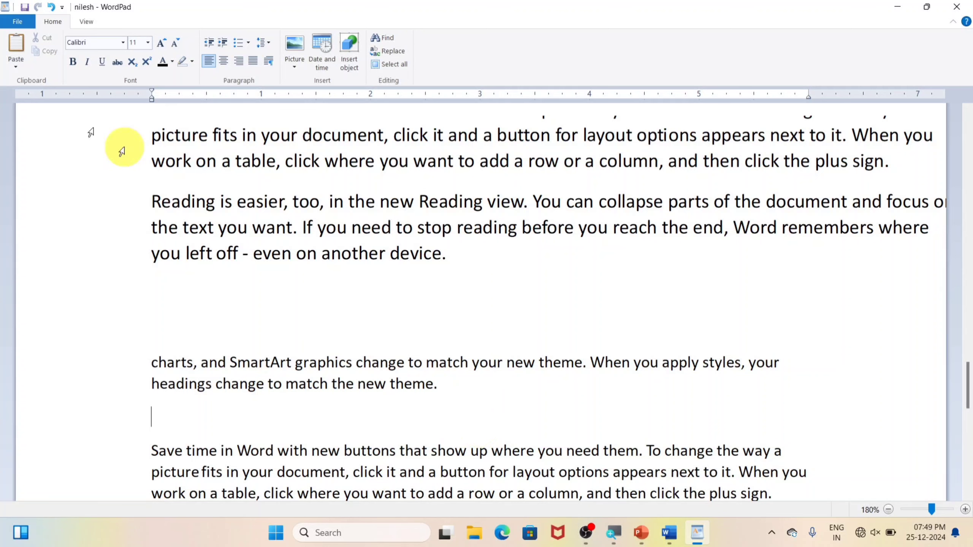
{"action": "left_click", "coordinate": [15, 67]}
{"action": "left_click", "coordinate": [43, 96]}
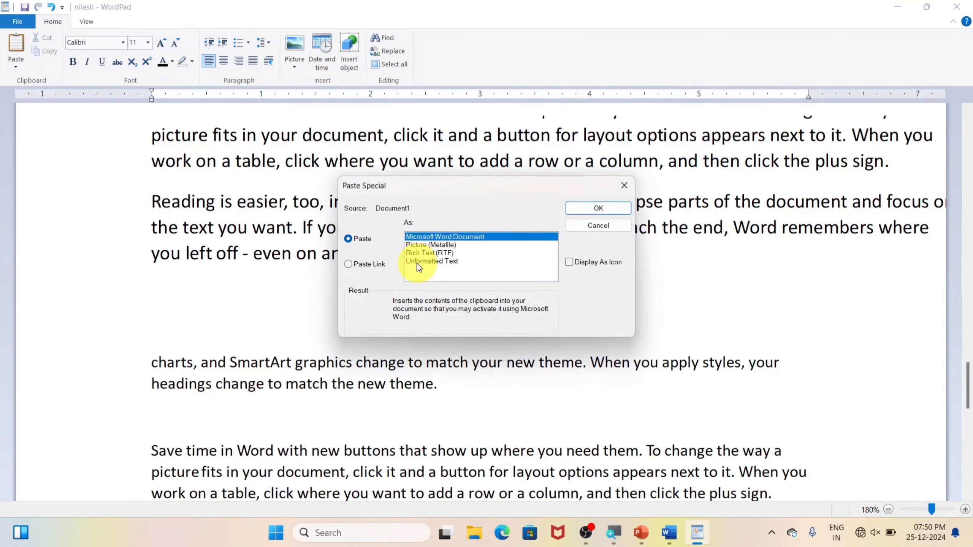
{"action": "left_click", "coordinate": [418, 262]}
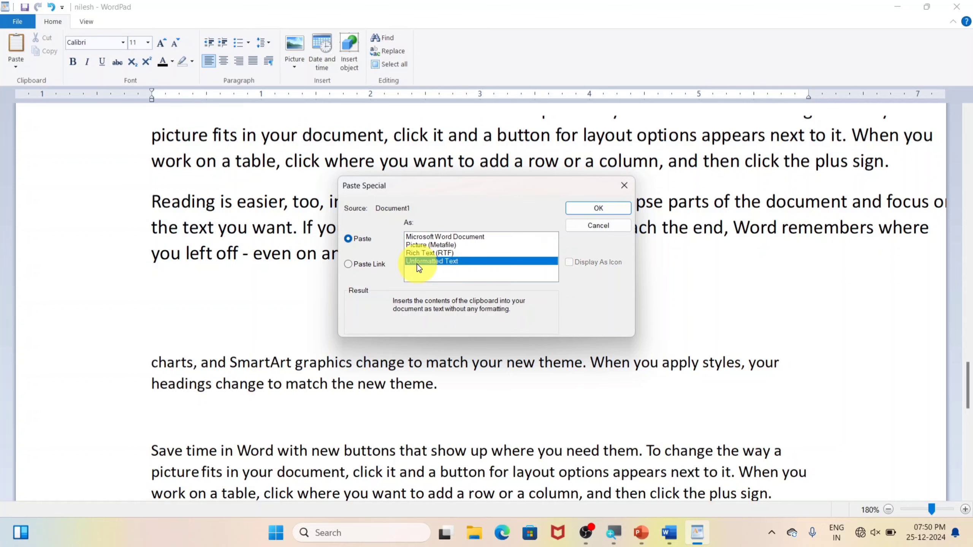
{"action": "left_click", "coordinate": [598, 208]}
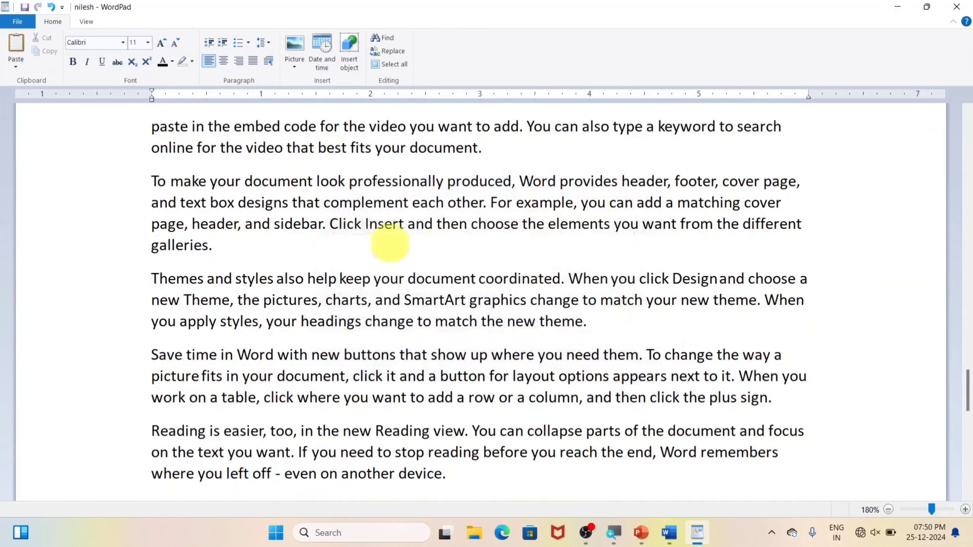
{"action": "scroll", "coordinate": [149, 219], "scroll_direction": "up", "scroll_amount": 2}
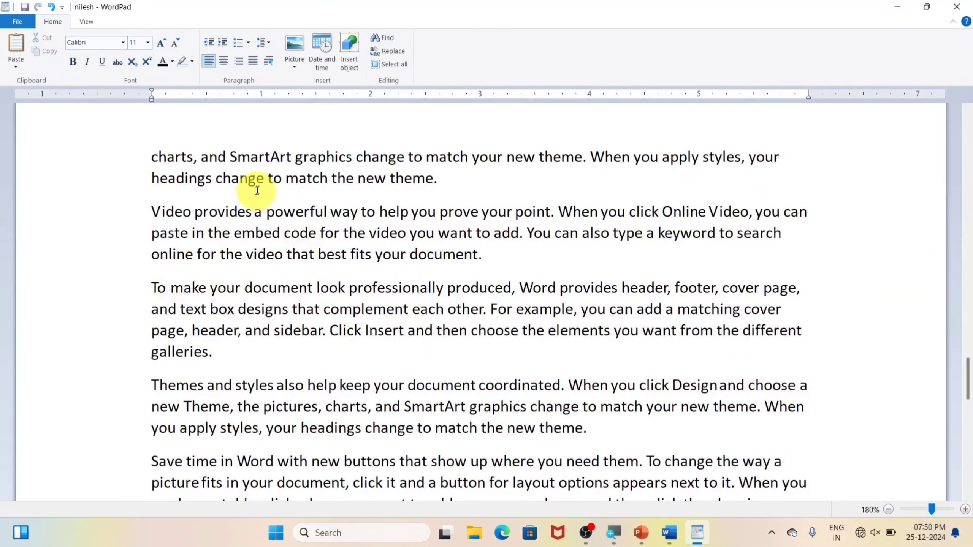
Step: Delete the entire document content and insert the copied Word text with the ordinary Paste command
{"action": "key", "text": "ctrl+a"}
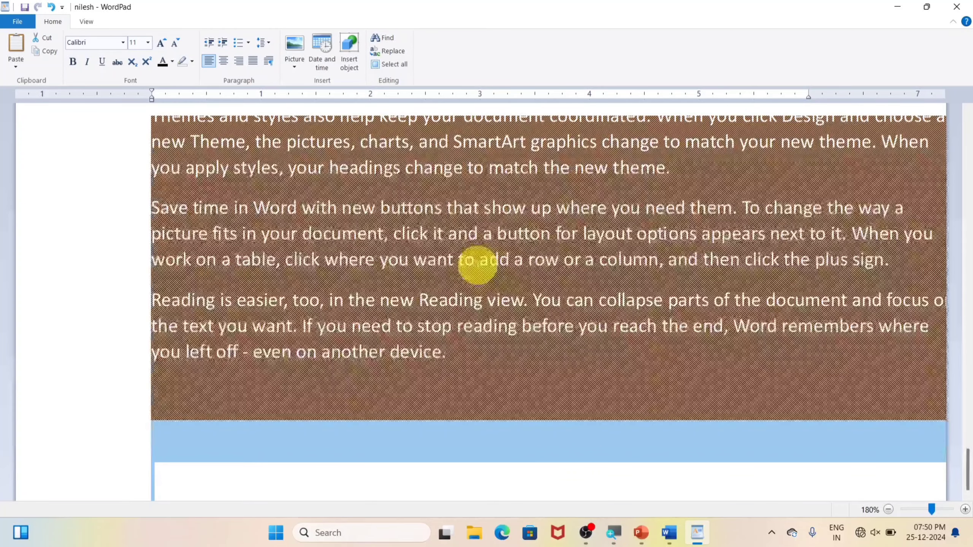
{"action": "key", "text": "Delete"}
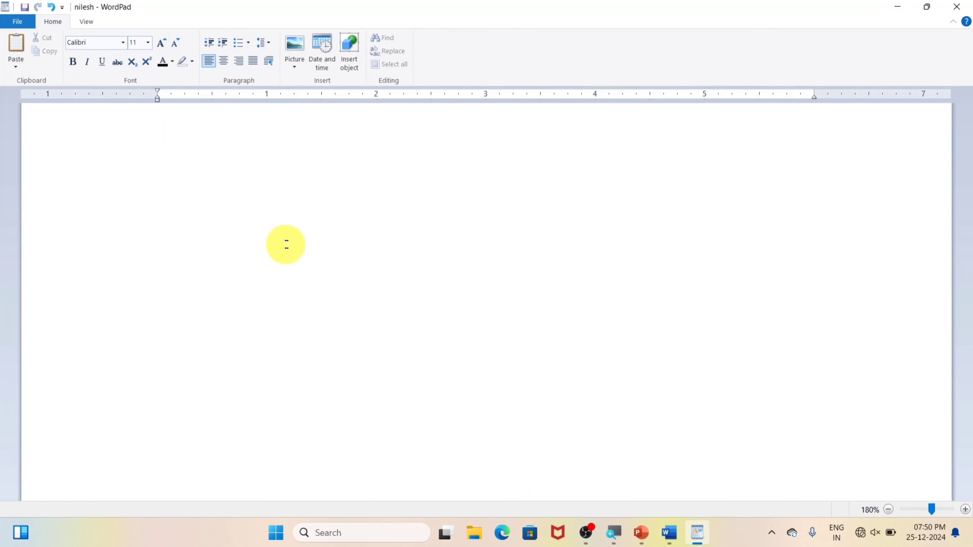
{"action": "left_click", "coordinate": [16, 63]}
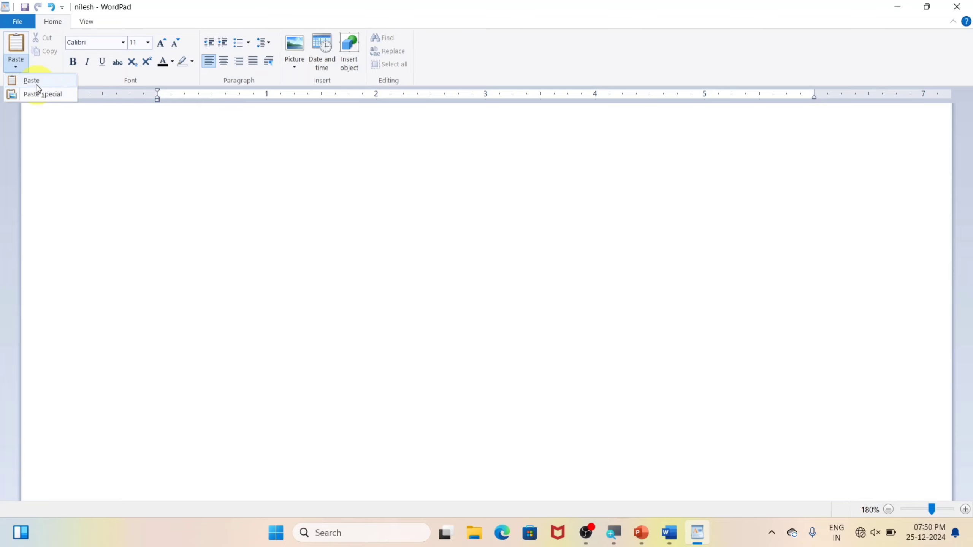
{"action": "left_click", "coordinate": [36, 82]}
{"action": "scroll", "coordinate": [399, 299], "scroll_direction": "up", "scroll_amount": 3}
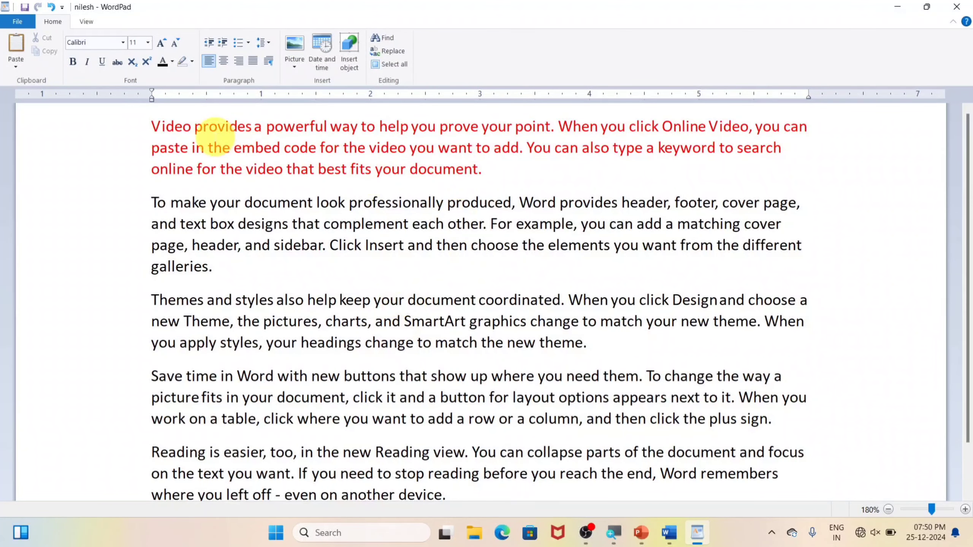
{"action": "scroll", "coordinate": [357, 243], "scroll_direction": "down", "scroll_amount": 2}
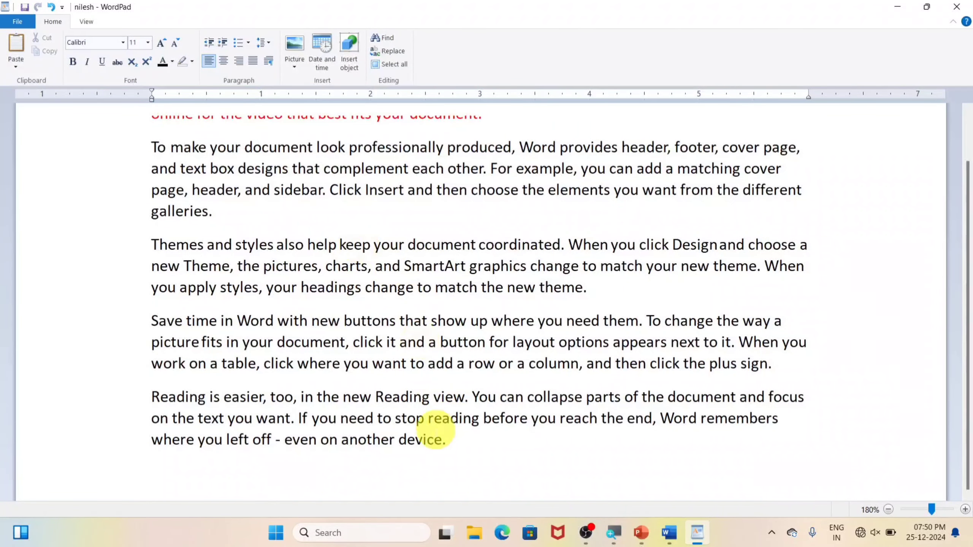
Step: Delete all the document text and insert the copied Word text as Unformatted Text with Paste Special
{"action": "left_click", "coordinate": [12, 67]}
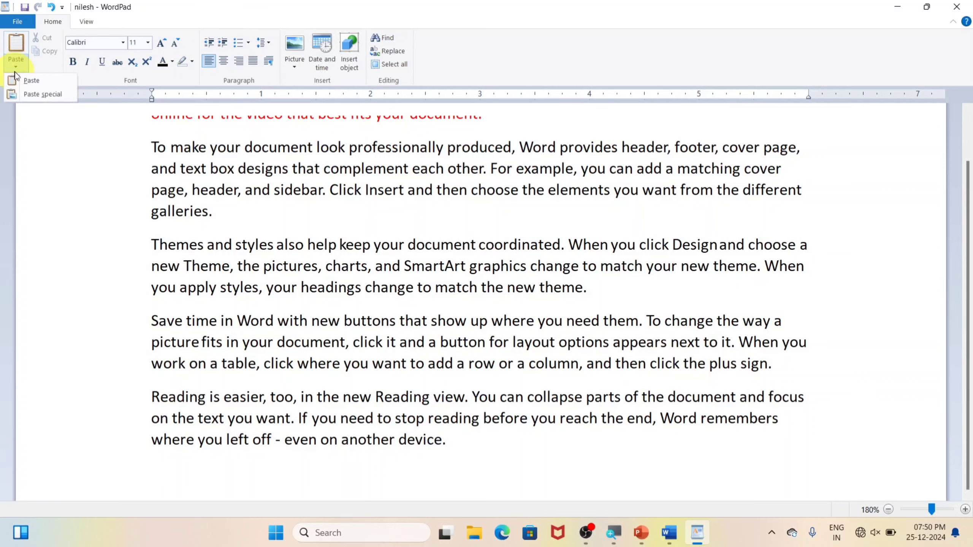
{"action": "left_click", "coordinate": [459, 417]}
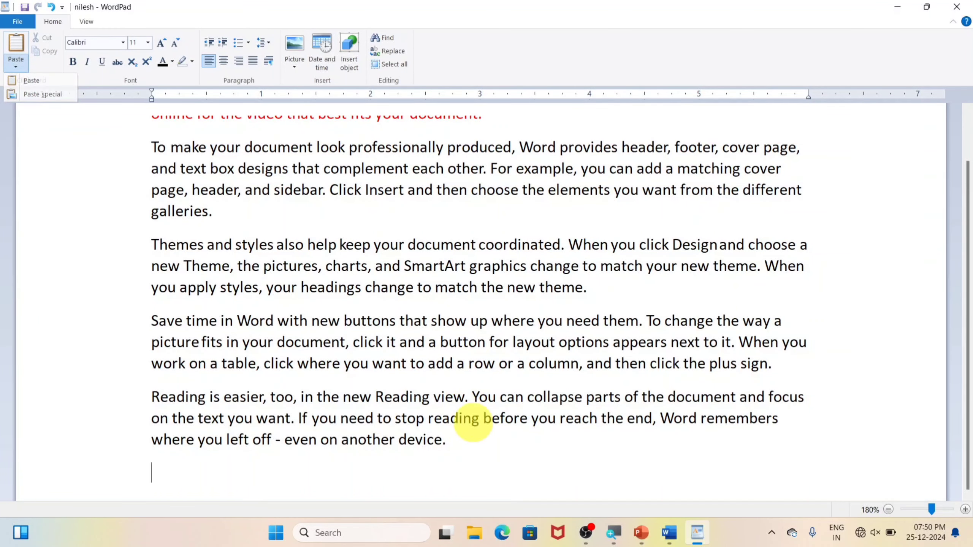
{"action": "left_click_drag", "start_coordinate": [473, 454], "coordinate": [161, 95]}
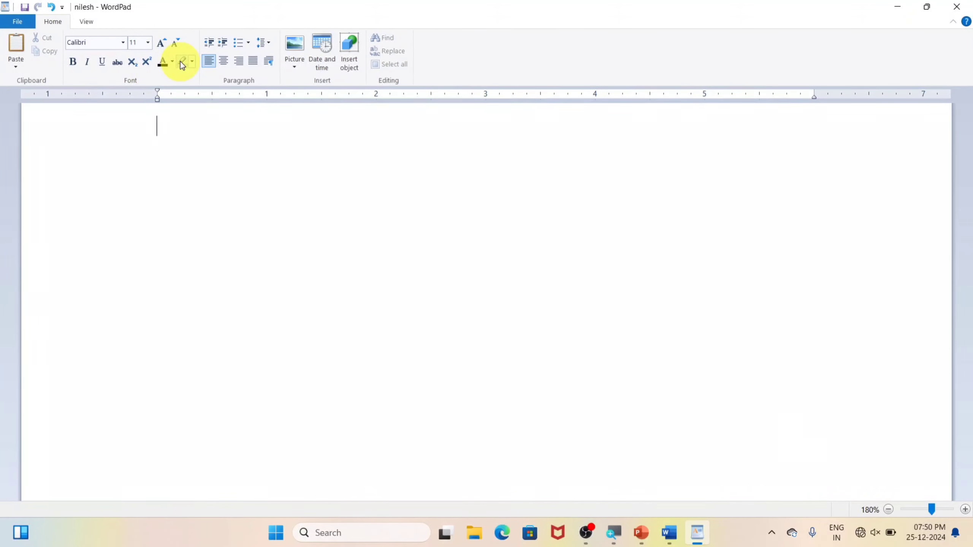
{"action": "key", "text": "ctrl+x"}
{"action": "left_click", "coordinate": [9, 71]}
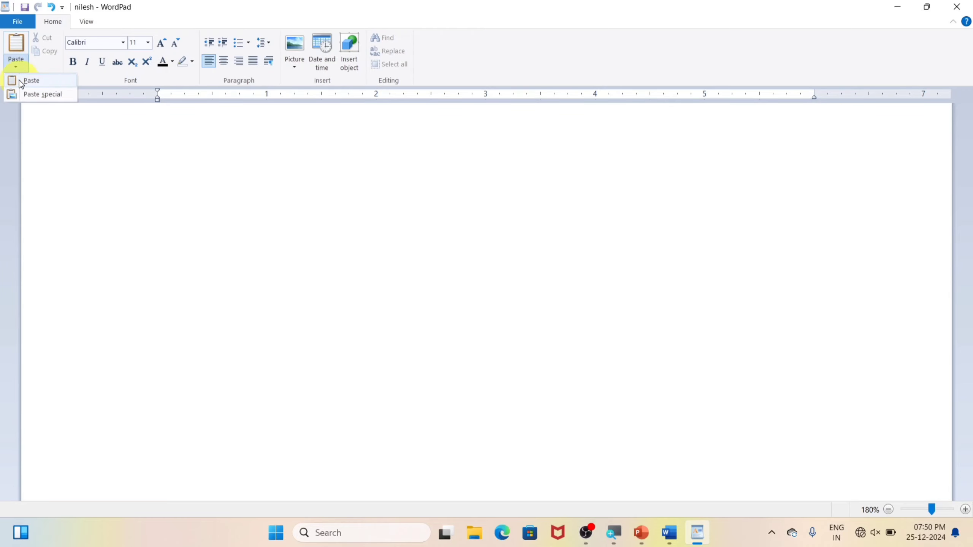
{"action": "left_click", "coordinate": [39, 94]}
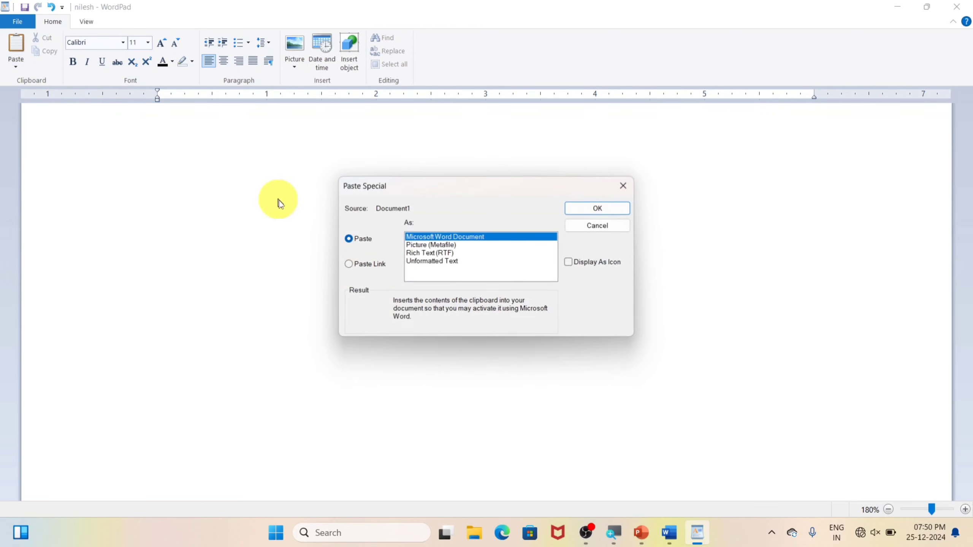
{"action": "left_click", "coordinate": [414, 262]}
{"action": "left_click", "coordinate": [587, 209]}
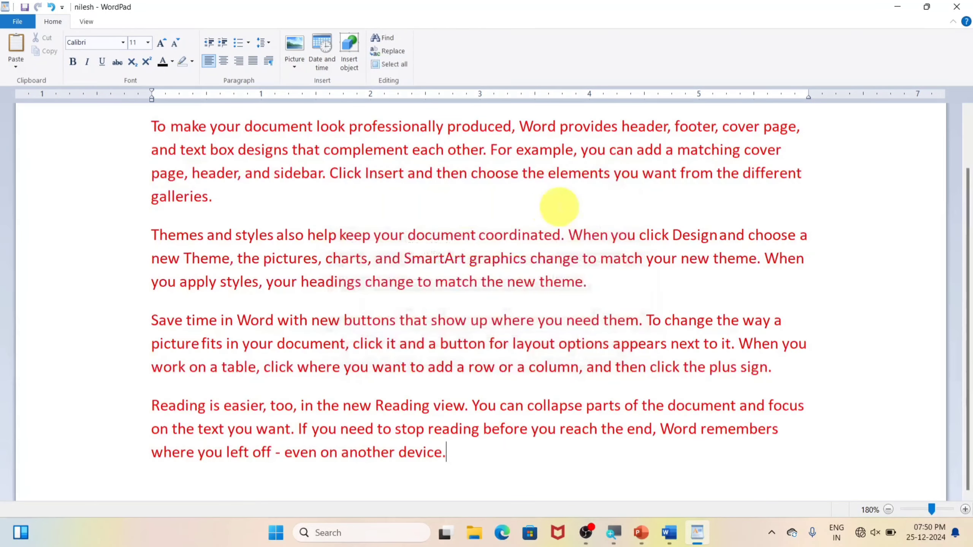
{"action": "scroll", "coordinate": [445, 217], "scroll_direction": "up", "scroll_amount": 1}
{"action": "scroll", "coordinate": [457, 220], "scroll_direction": "down", "scroll_amount": 1}
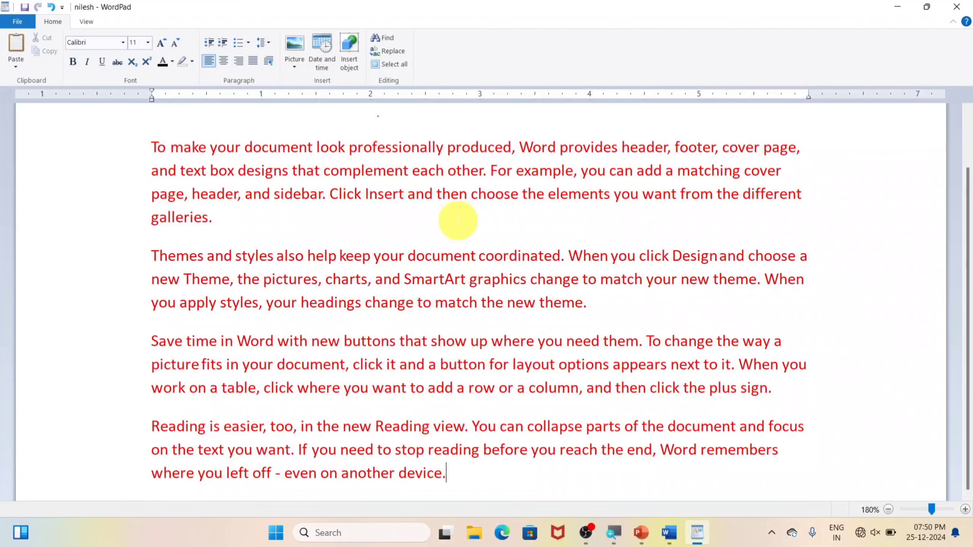
Step: Clear the WordPad document, then recopy all five paragraphs from the Word document and return to WordPad
{"action": "key", "text": "ctrl+a"}
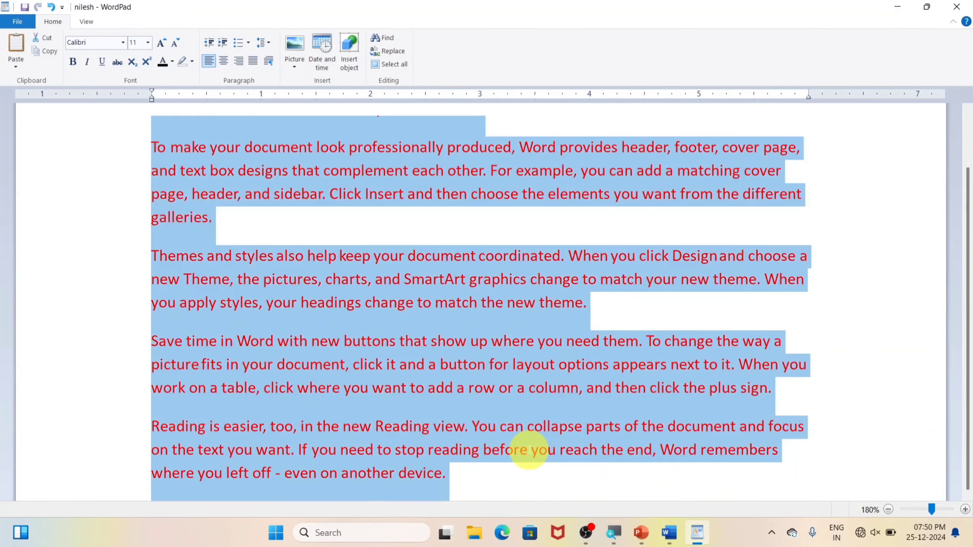
{"action": "key", "text": "Delete"}
{"action": "left_click", "coordinate": [668, 532]}
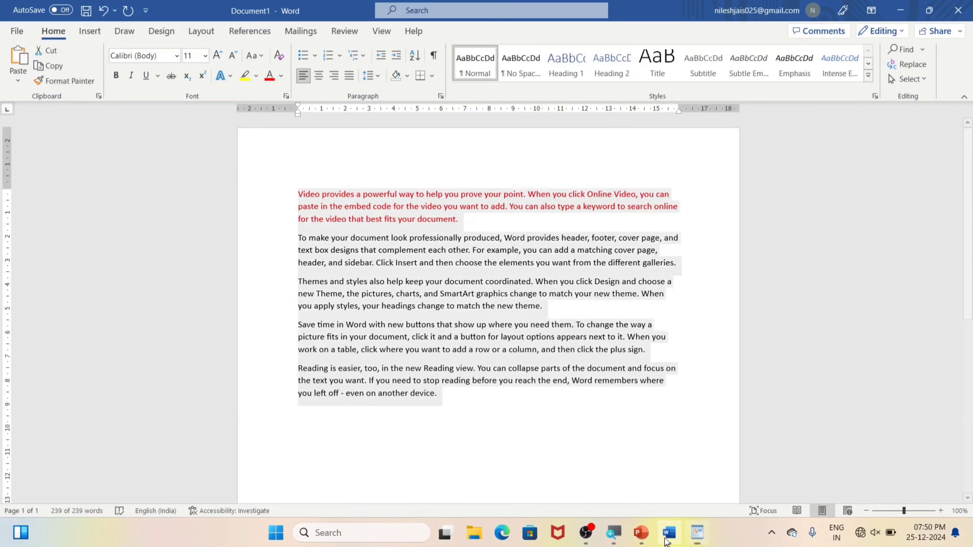
{"action": "left_click", "coordinate": [504, 409]}
{"action": "key", "text": "ctrl+a"}
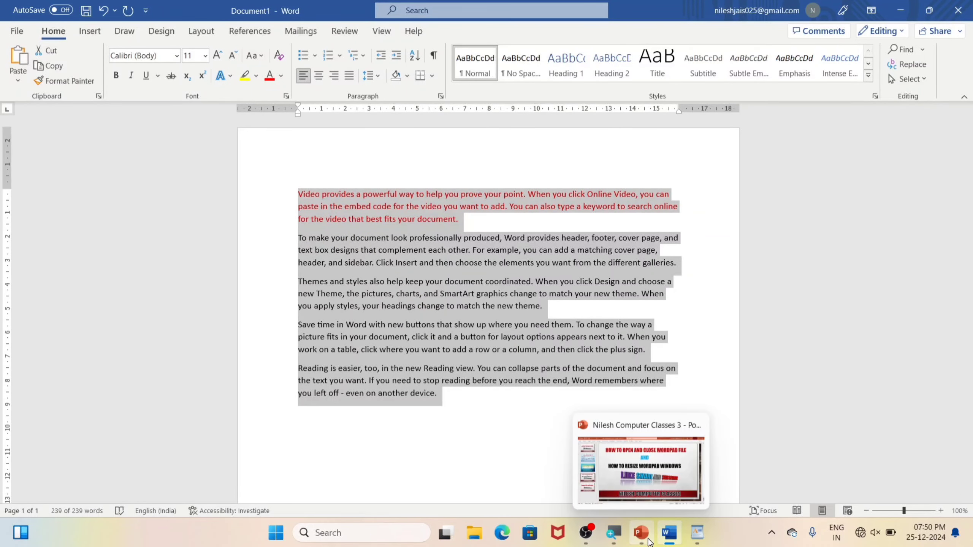
{"action": "left_click", "coordinate": [691, 537]}
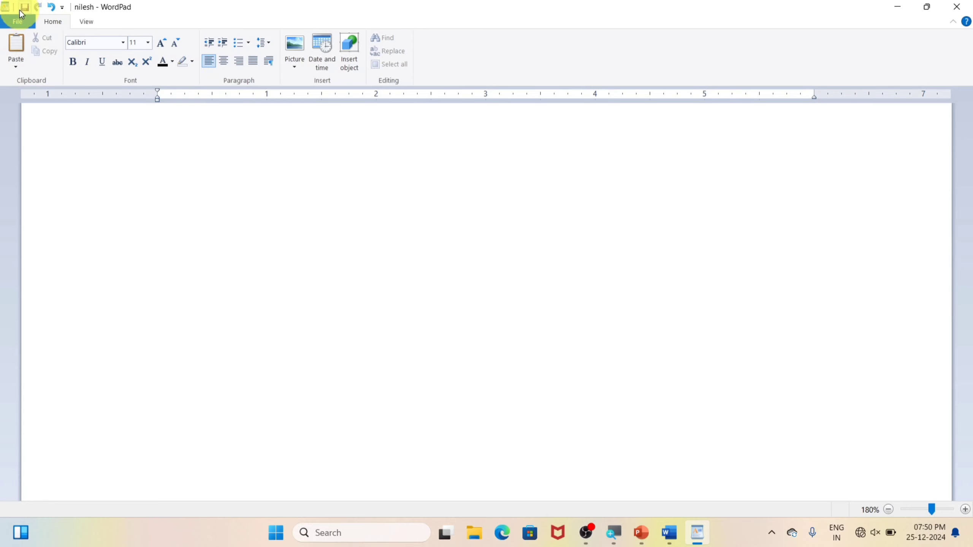
Step: Paste the copied Word text into the empty WordPad document as Unformatted Text with Paste Special
{"action": "left_click", "coordinate": [8, 64]}
{"action": "left_click", "coordinate": [31, 96]}
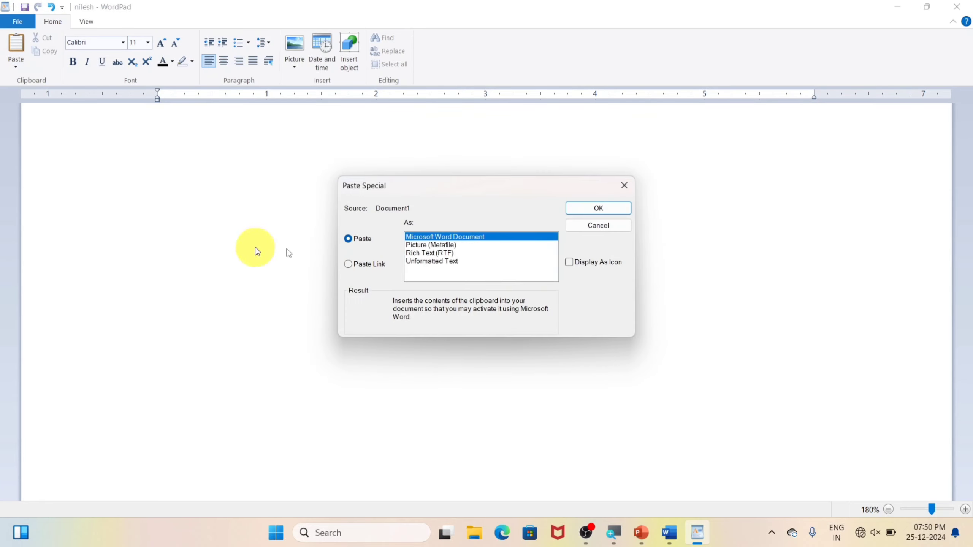
{"action": "left_click", "coordinate": [445, 262]}
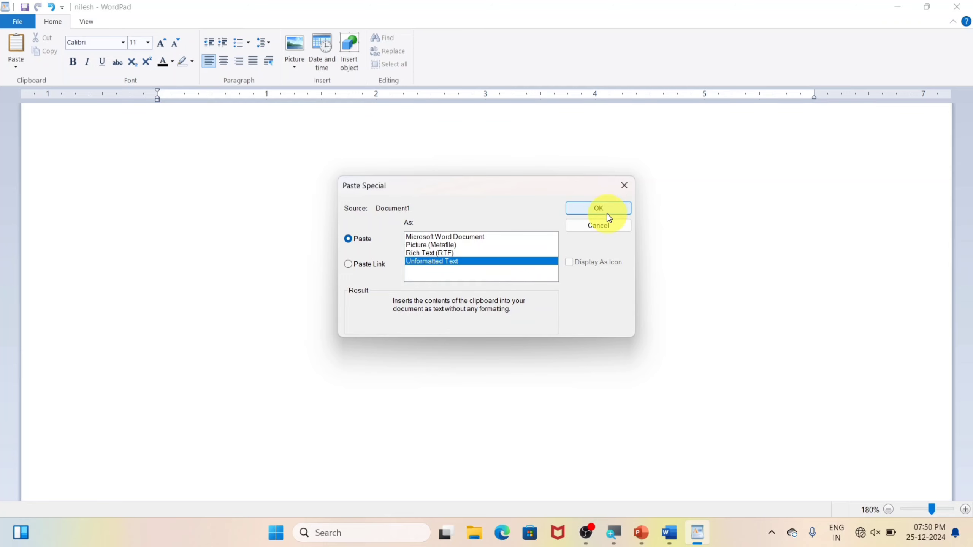
{"action": "left_click", "coordinate": [598, 209]}
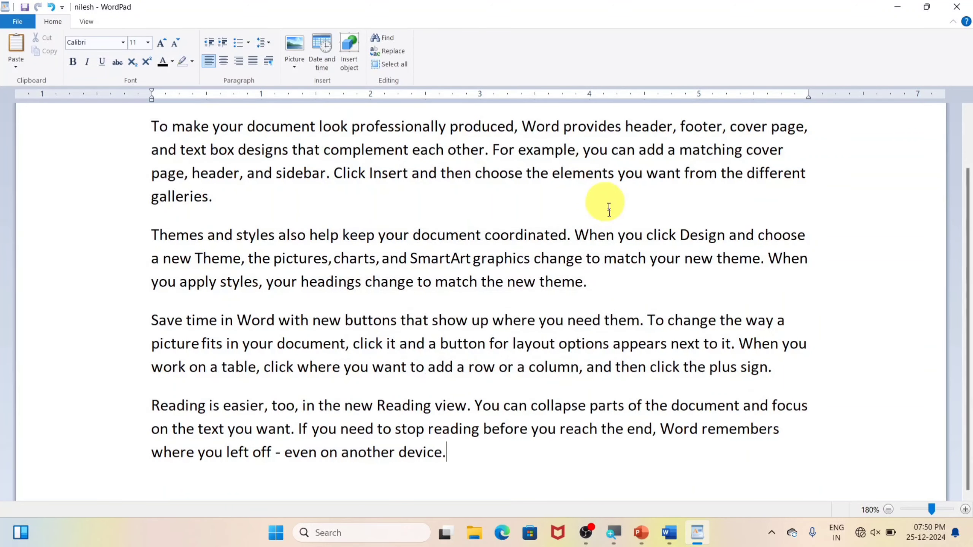
{"action": "scroll", "coordinate": [604, 202], "scroll_direction": "up", "scroll_amount": 1}
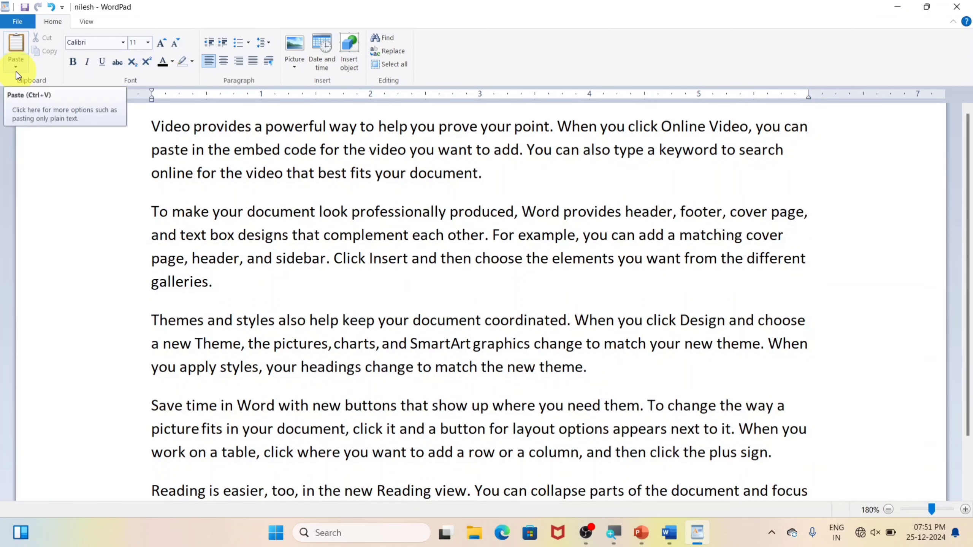
{"action": "scroll", "coordinate": [308, 354], "scroll_direction": "down", "scroll_amount": 1}
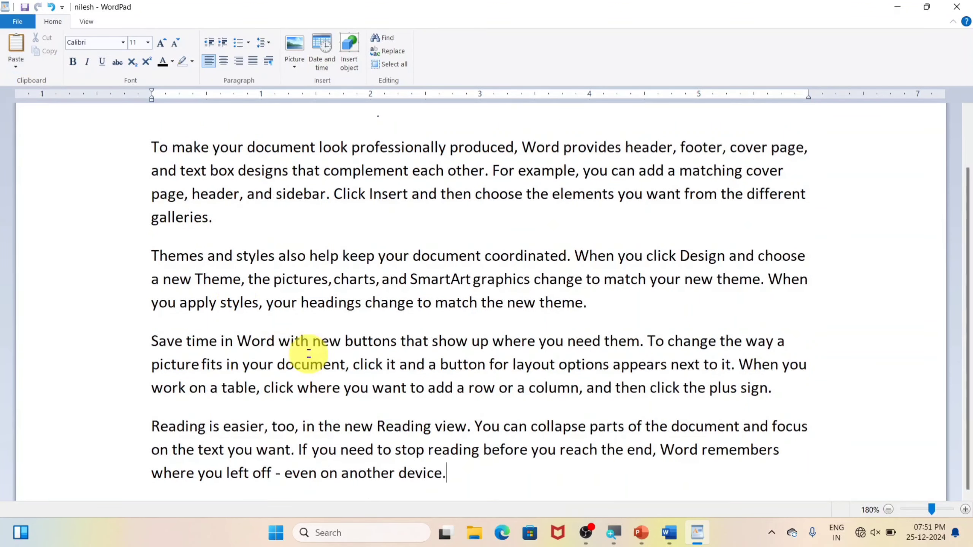
Step: Insert the copied text below the last paragraph as a linked Microsoft Word Document using Paste Special, without displaying it as an icon
{"action": "left_click", "coordinate": [15, 66]}
{"action": "left_click", "coordinate": [35, 94]}
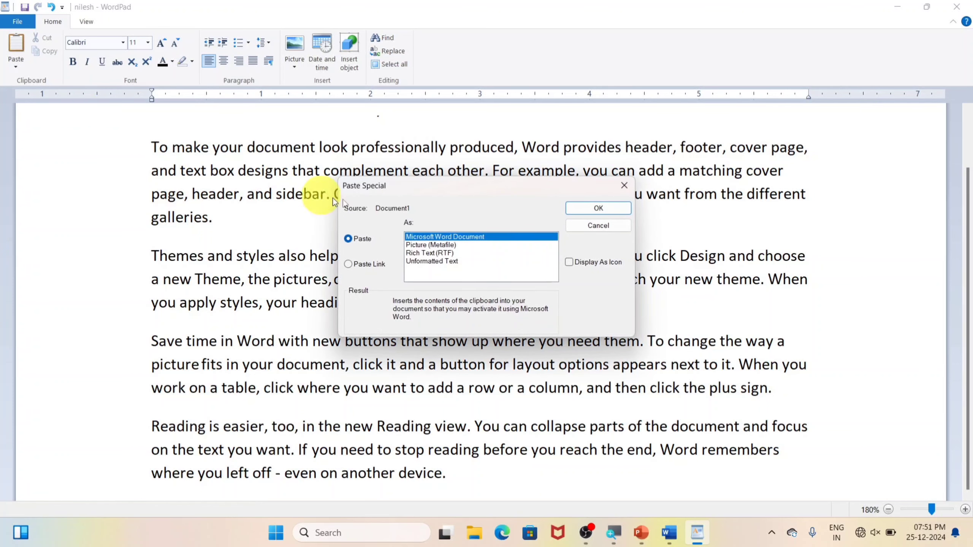
{"action": "left_click", "coordinate": [574, 264]}
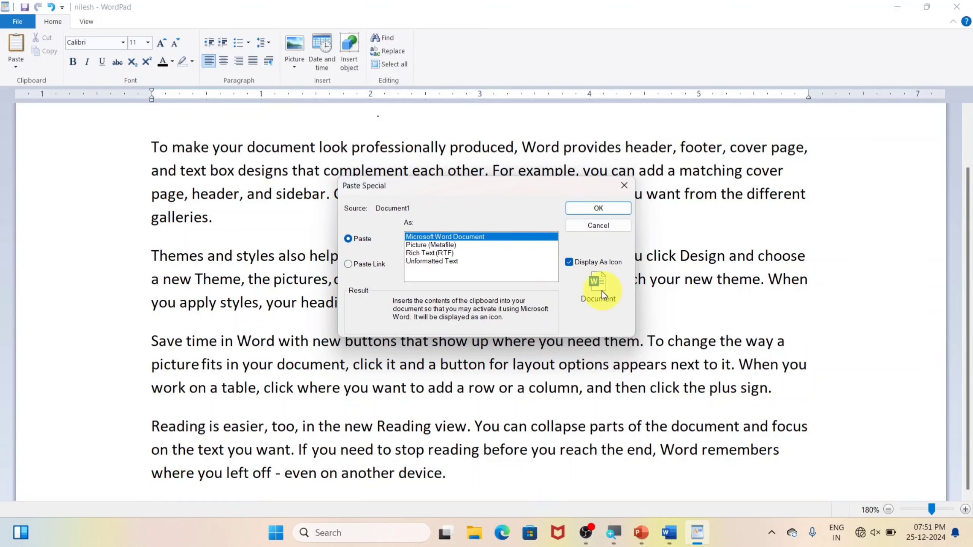
{"action": "left_click", "coordinate": [569, 264]}
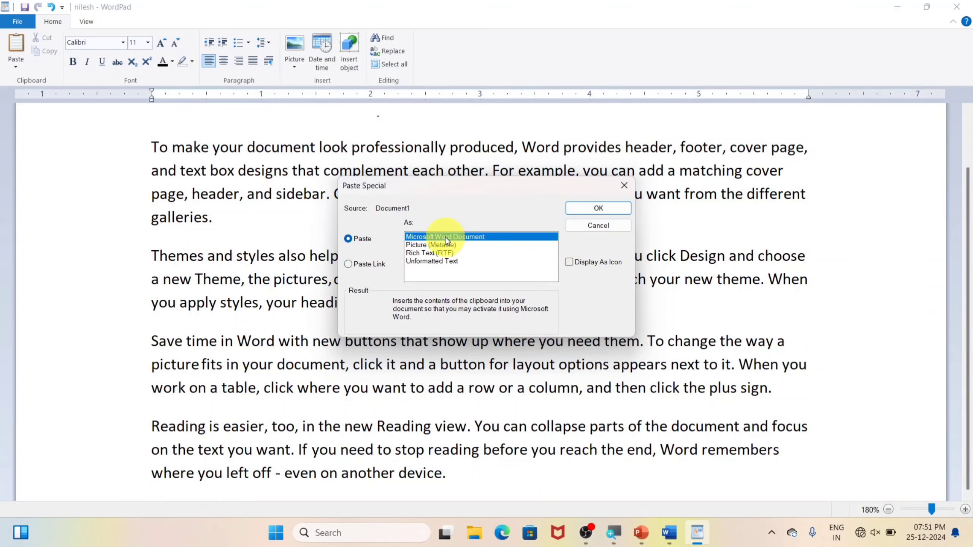
{"action": "left_click", "coordinate": [362, 266]}
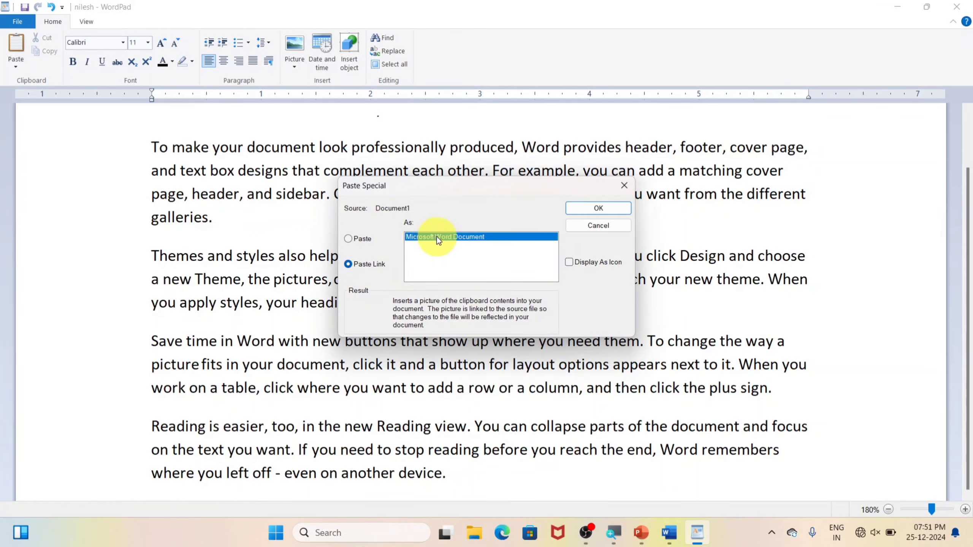
{"action": "left_click", "coordinate": [607, 208]}
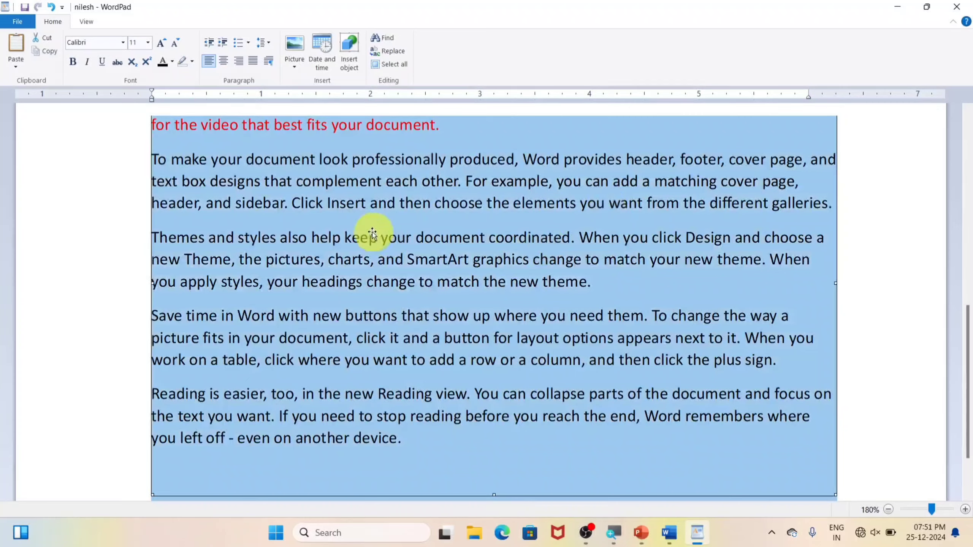
Step: Open the linked object's source document in Word and switch back to WordPad
{"action": "double_click", "coordinate": [435, 199]}
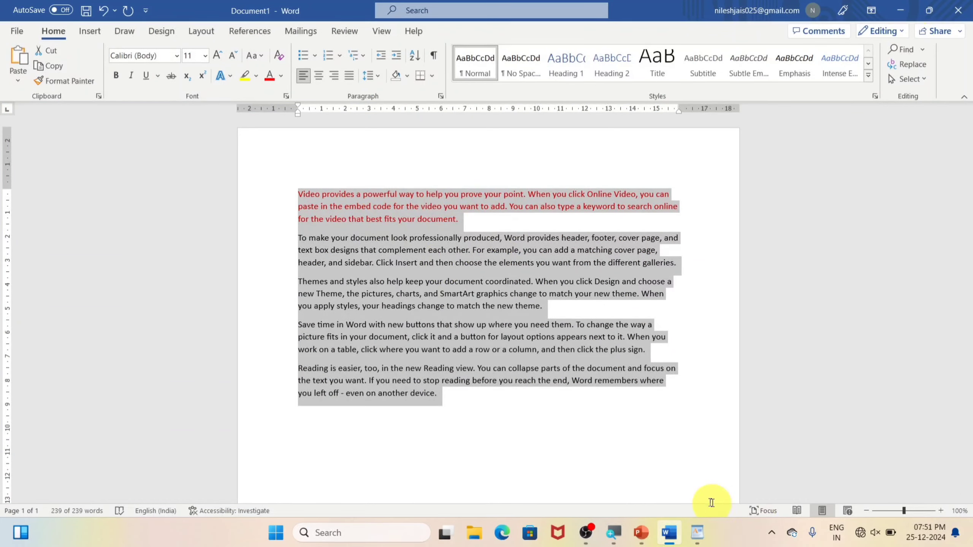
{"action": "left_click", "coordinate": [707, 540]}
{"action": "scroll", "coordinate": [571, 284], "scroll_direction": "down", "scroll_amount": 2}
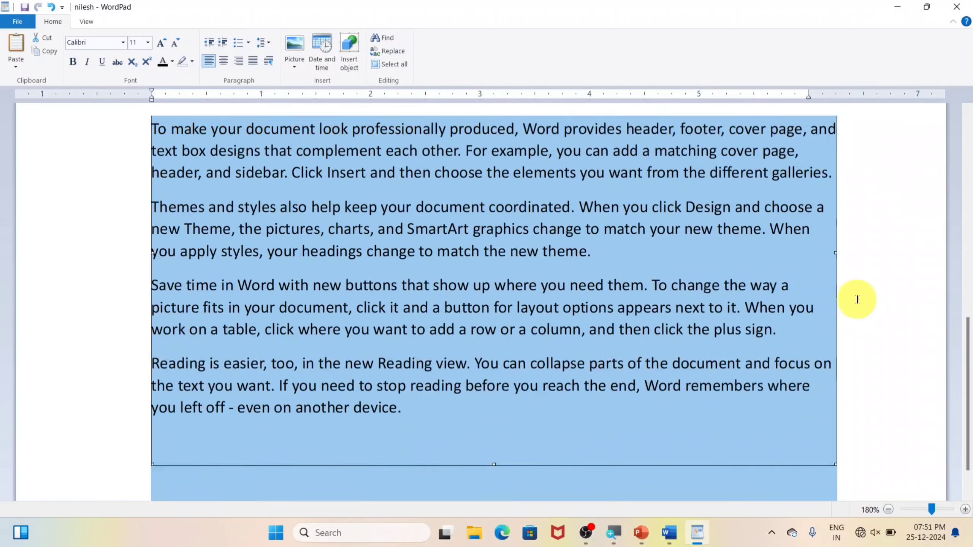
Step: Add a blank line below the "Save time in Word" paragraph and paste the copied content there as a Microsoft Word Document displayed as an icon
{"action": "scroll", "coordinate": [555, 250], "scroll_direction": "up", "scroll_amount": 4}
{"action": "left_click", "coordinate": [689, 295]}
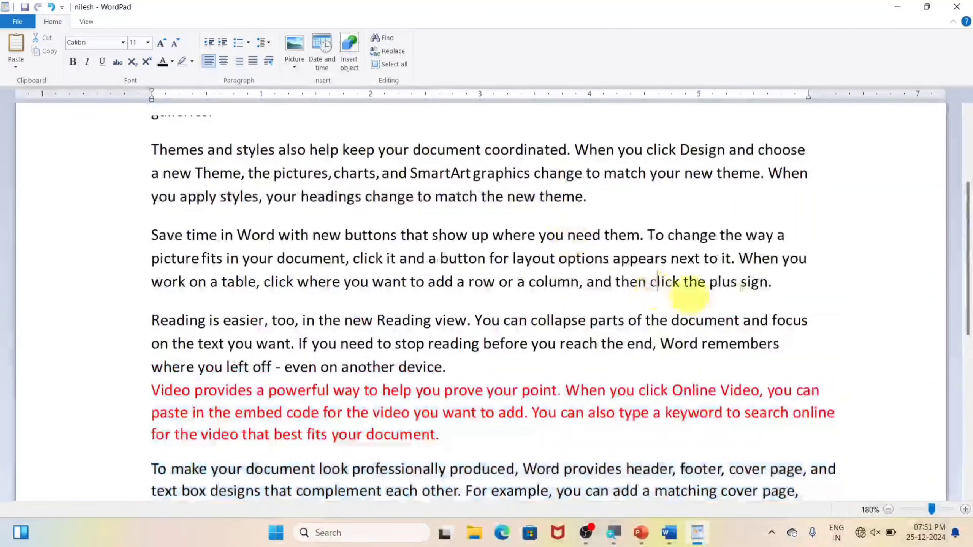
{"action": "key", "text": "Return"}
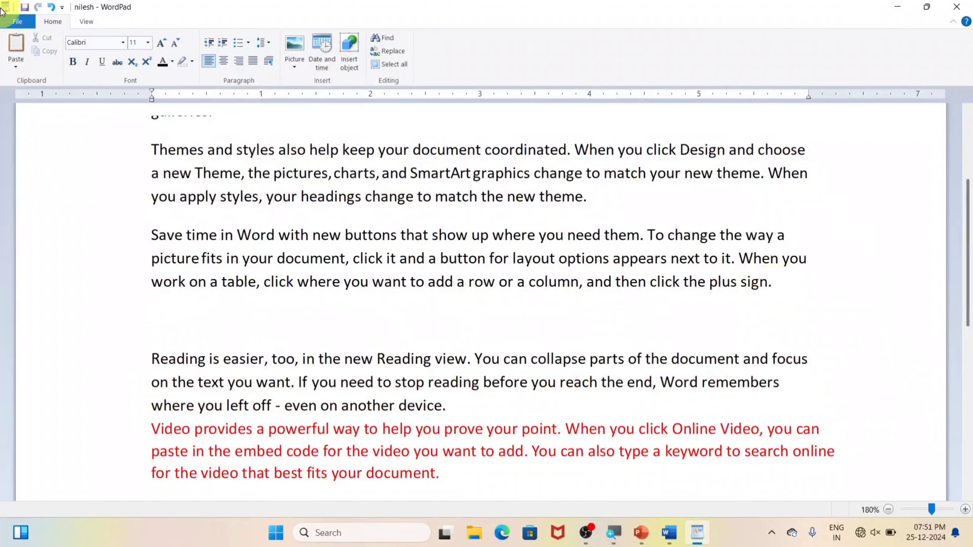
{"action": "left_click", "coordinate": [16, 66]}
{"action": "left_click", "coordinate": [43, 94]}
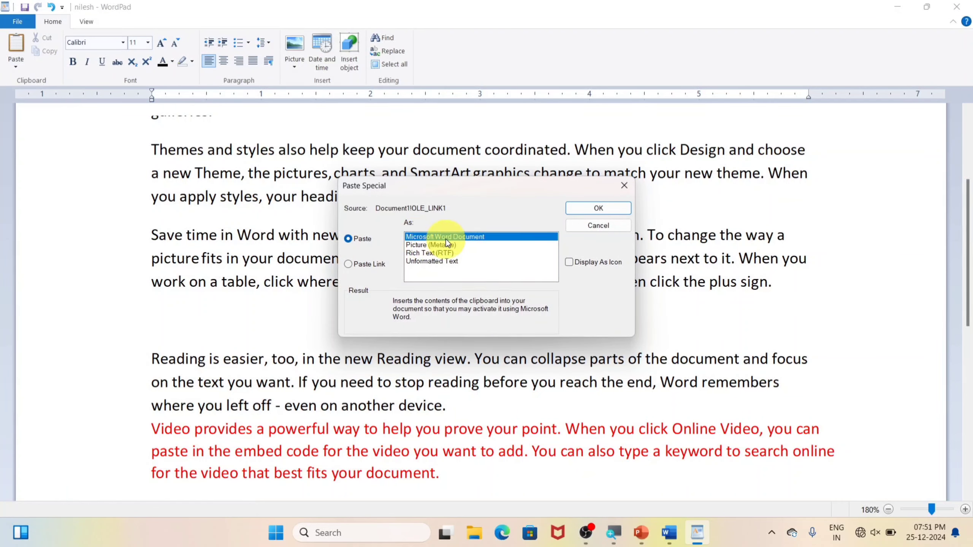
{"action": "left_click", "coordinate": [573, 263]}
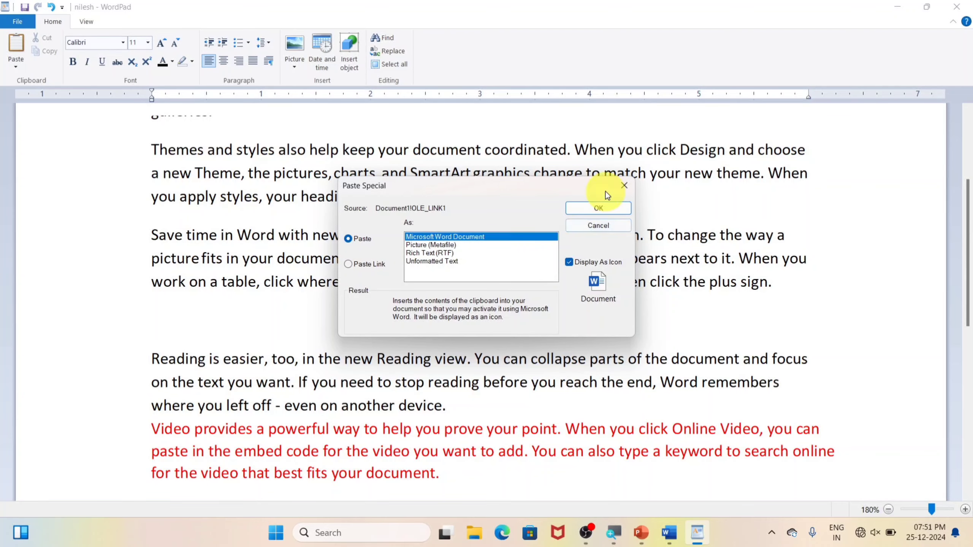
{"action": "left_click", "coordinate": [593, 208]}
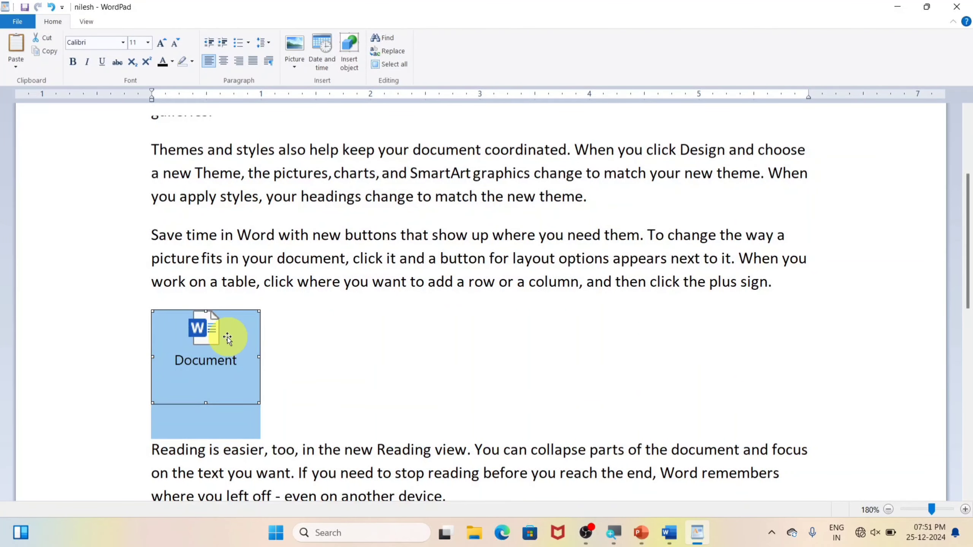
{"action": "left_click", "coordinate": [383, 324]}
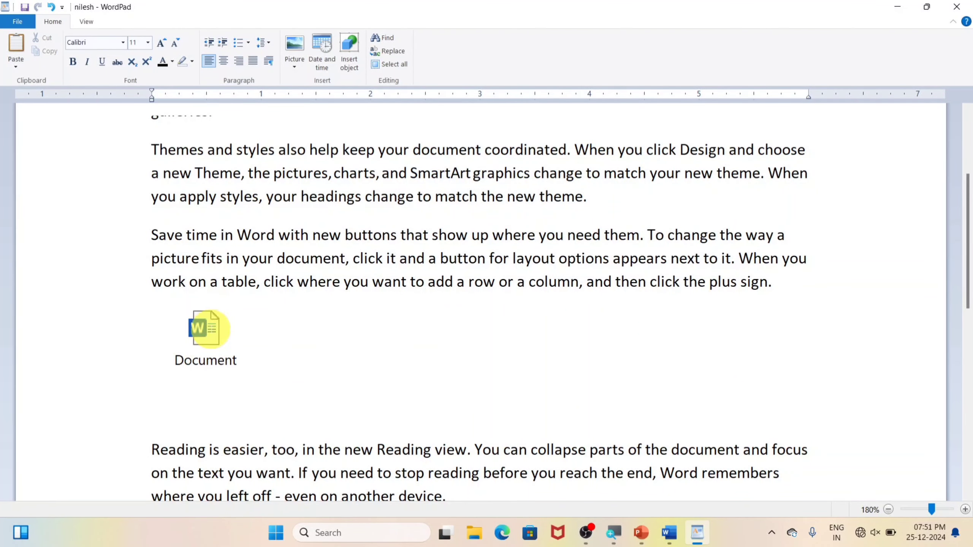
Step: View the embedded Word document, and insert three blank lines after the paragraph beginning "Save time in Word"
{"action": "double_click", "coordinate": [208, 328]}
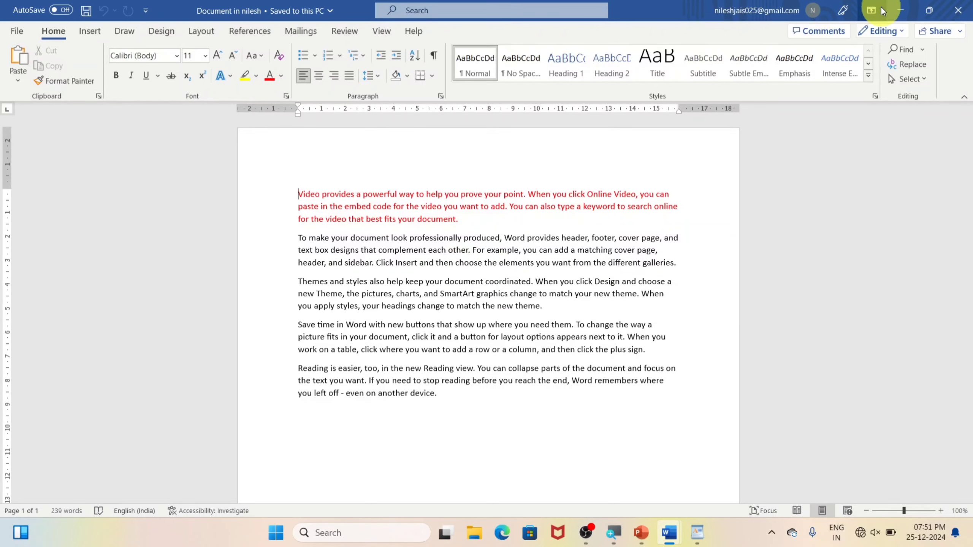
{"action": "left_click", "coordinate": [900, 10]}
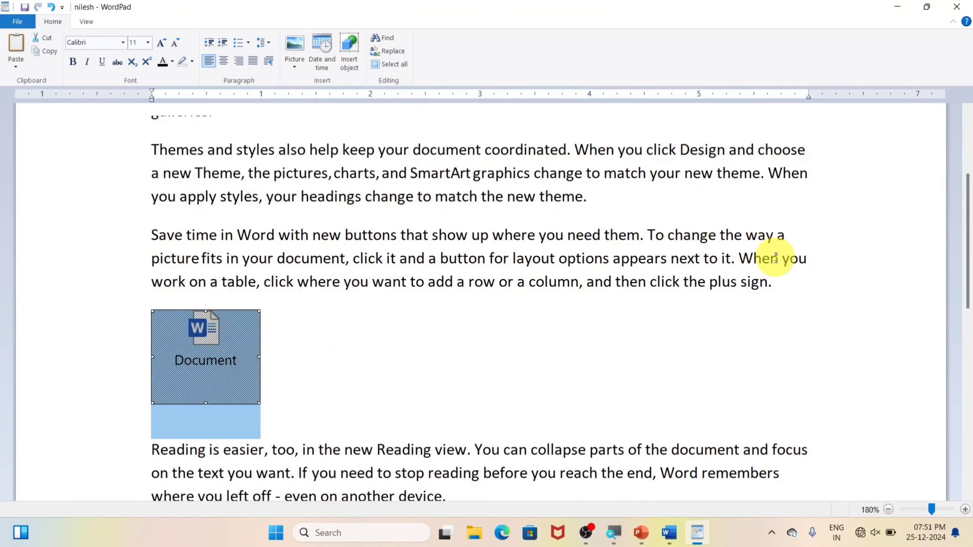
{"action": "left_click", "coordinate": [793, 282]}
{"action": "key", "text": "Return"}
{"action": "key", "text": "Return"}
{"action": "key", "text": "Return"}
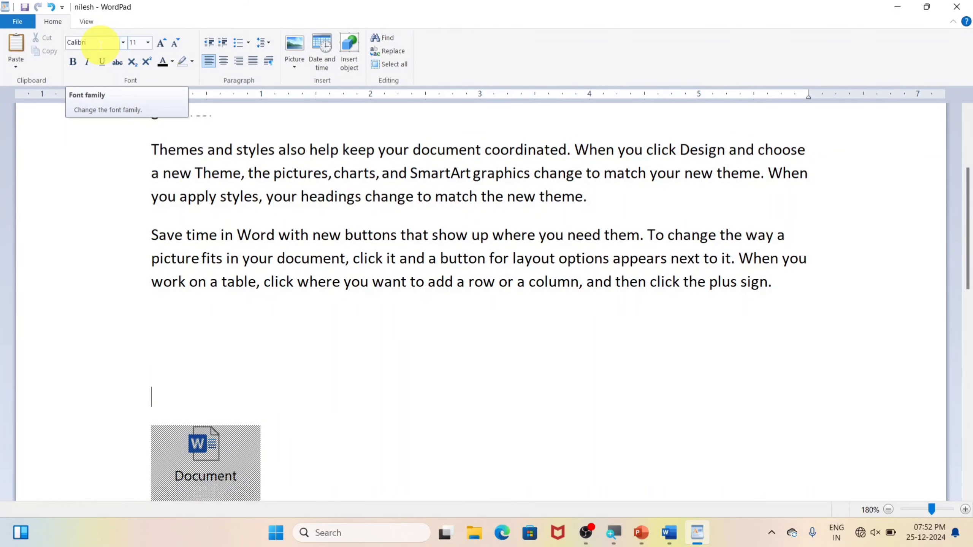
Step: Set the font of the opening paragraph, "Video provides a powerful way", to Bauhaus 93
{"action": "scroll", "coordinate": [424, 196], "scroll_direction": "up", "scroll_amount": 3}
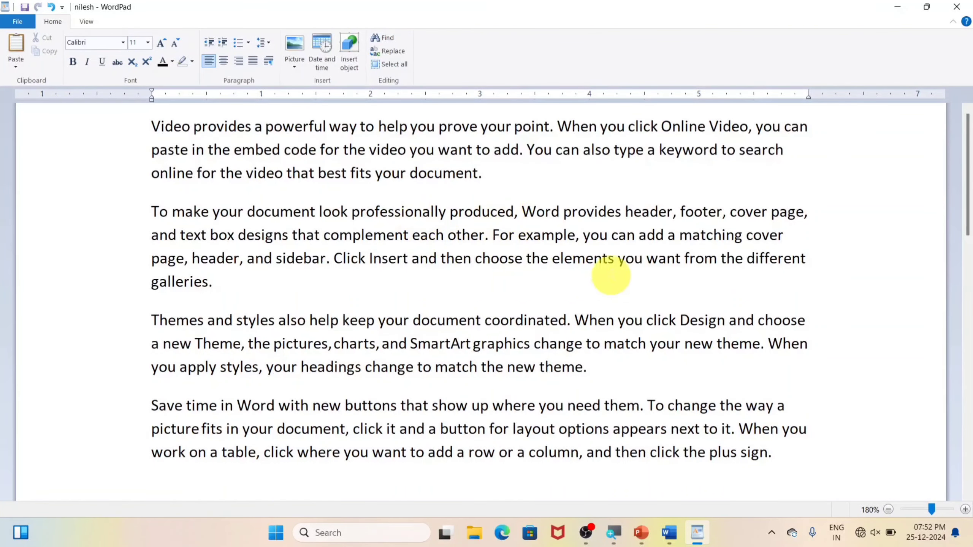
{"action": "double_click", "coordinate": [247, 282]}
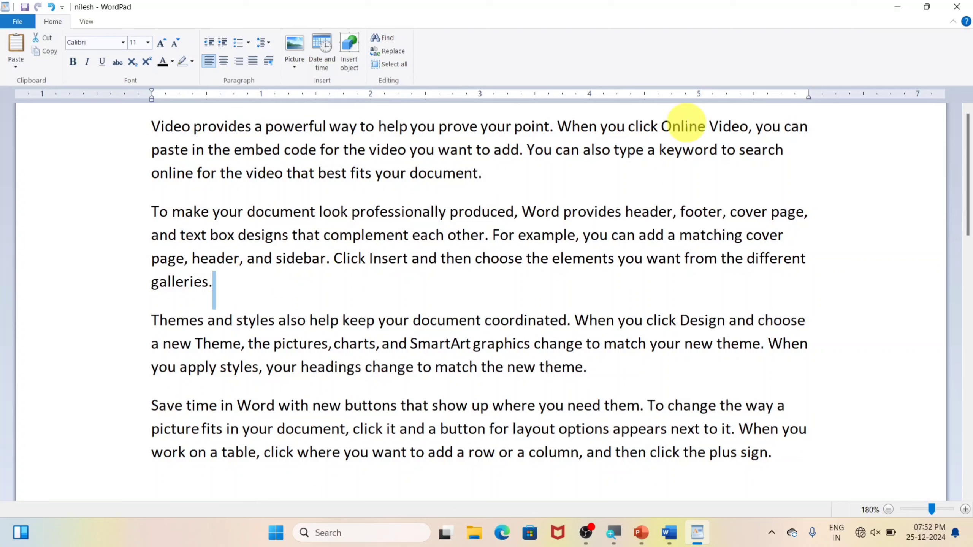
{"action": "left_click_drag", "start_coordinate": [527, 174], "coordinate": [76, 116]}
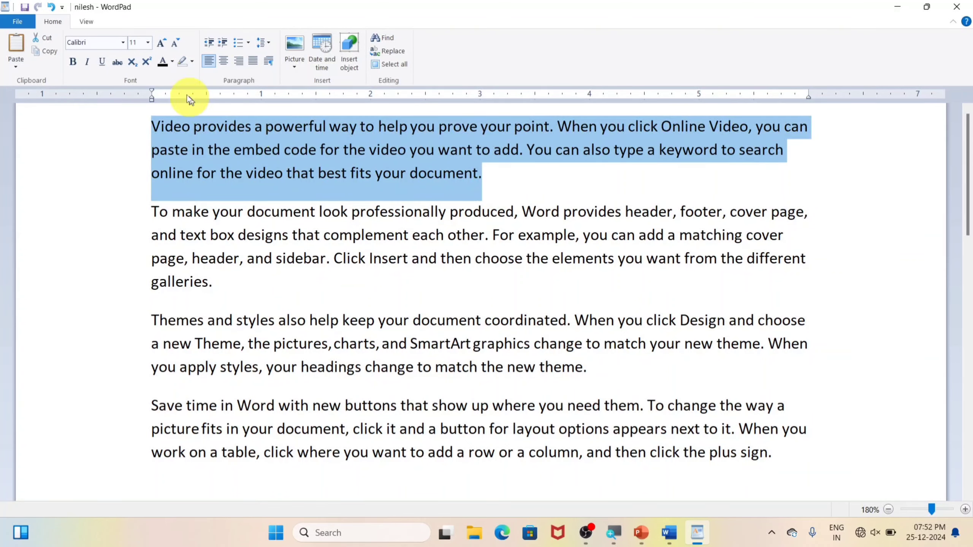
{"action": "left_click", "coordinate": [123, 42]}
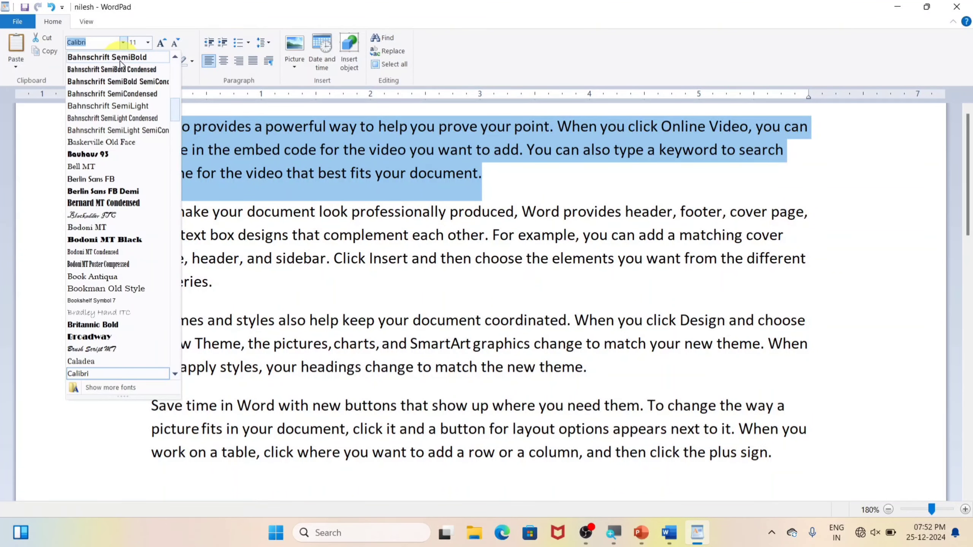
{"action": "left_click", "coordinate": [89, 153]}
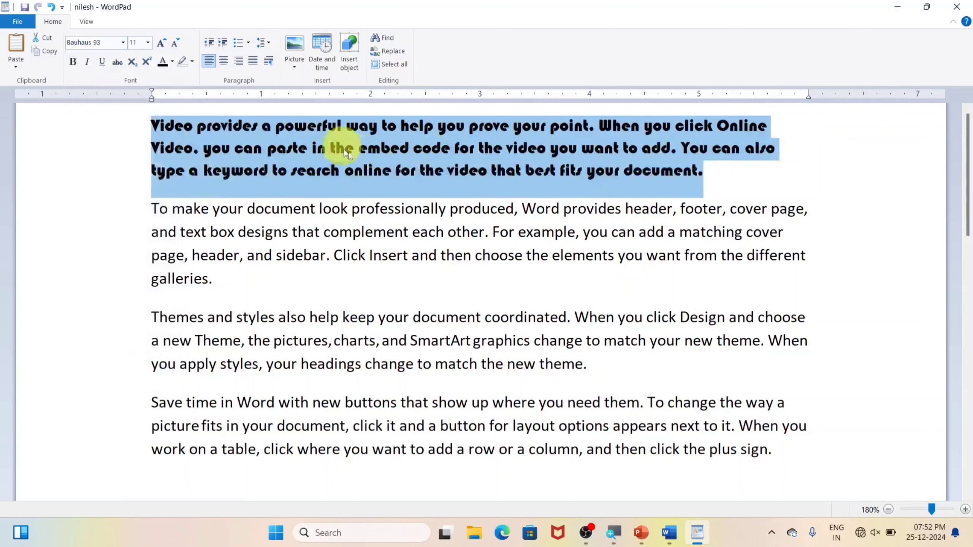
Step: Try Arial Black and then the Hindi font Kruti Dev 010 on the opening paragraph
{"action": "left_click", "coordinate": [121, 46]}
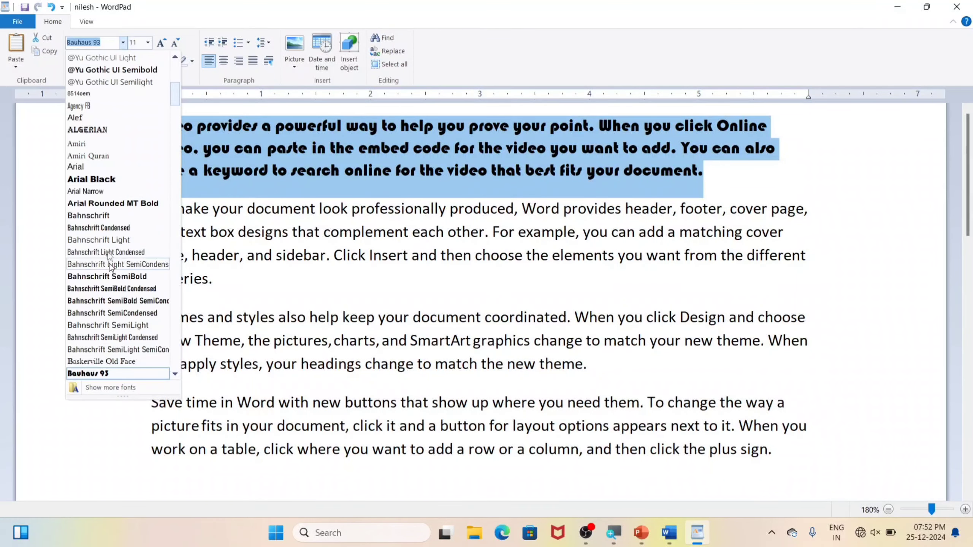
{"action": "left_click", "coordinate": [90, 180]}
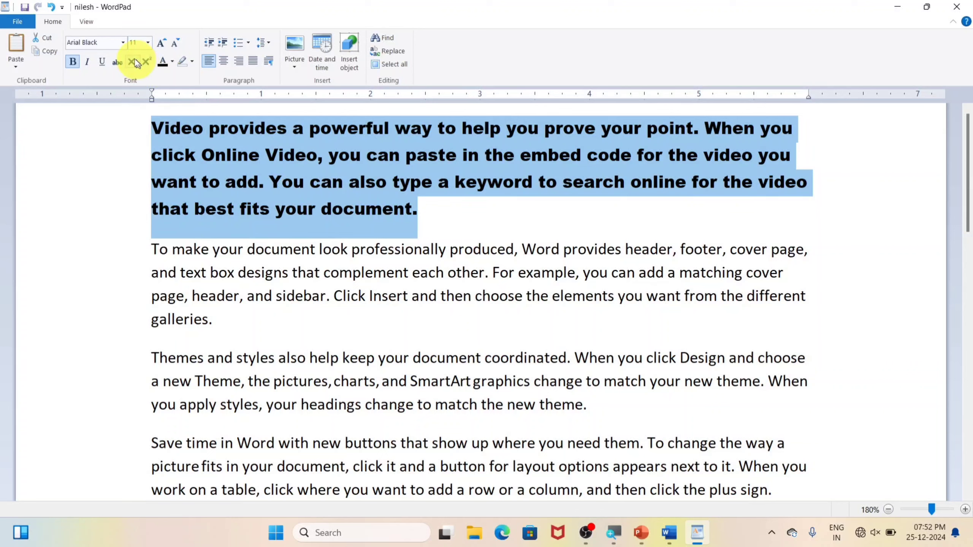
{"action": "left_click", "coordinate": [123, 43]}
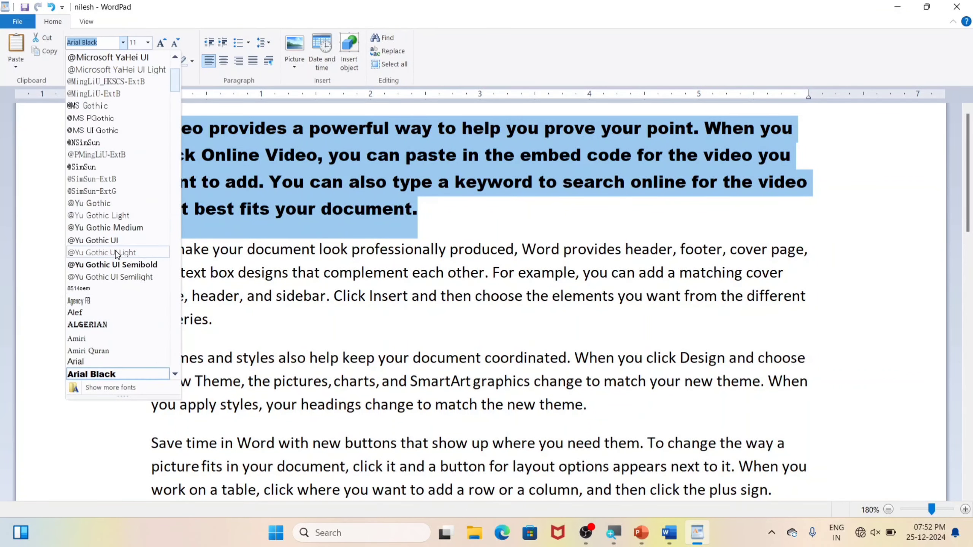
{"action": "scroll", "coordinate": [116, 255], "scroll_direction": "down", "scroll_amount": 5}
{"action": "left_click_drag", "start_coordinate": [177, 96], "coordinate": [184, 200]}
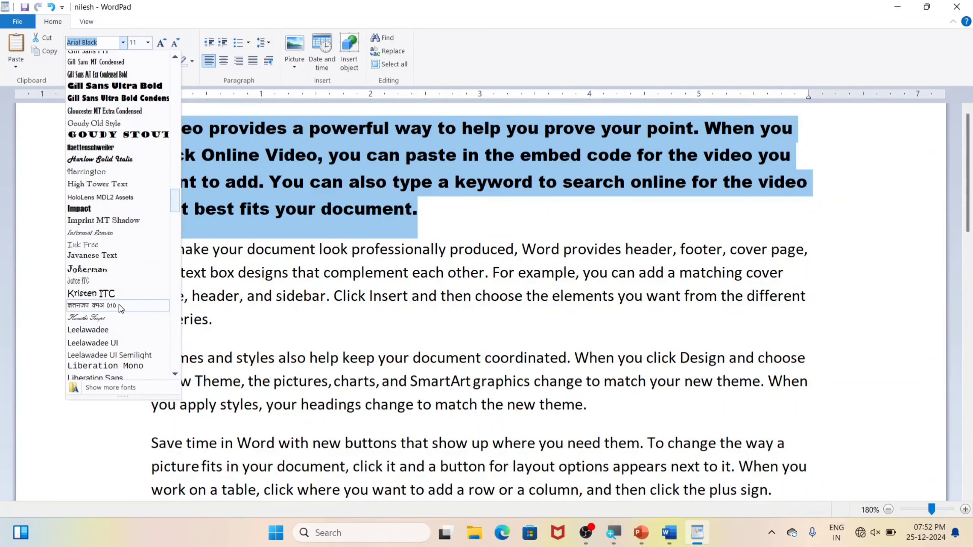
{"action": "left_click", "coordinate": [84, 308]}
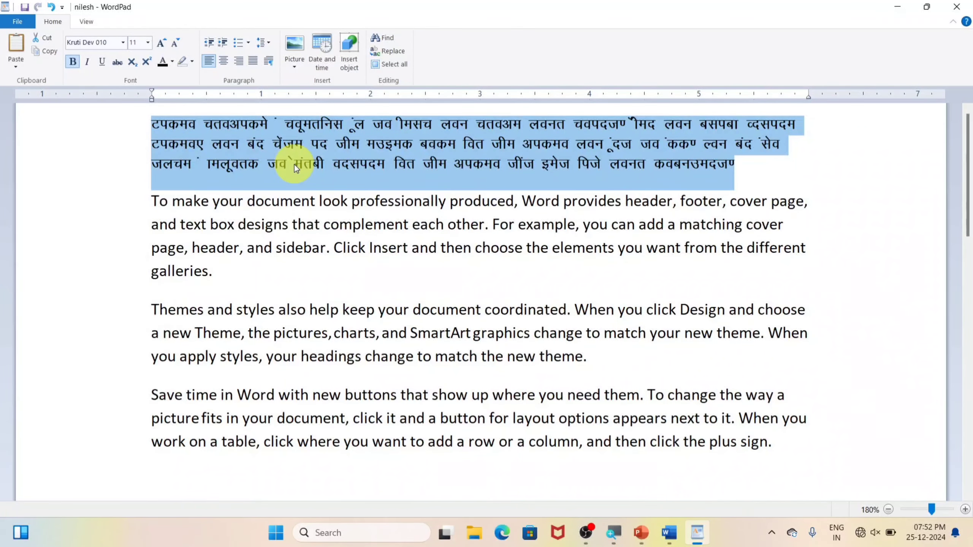
Step: Try Gill Sans MT Ext Condensed Bold on the opening paragraph, and settle on the Eras Demi ITC font
{"action": "left_click", "coordinate": [123, 42]}
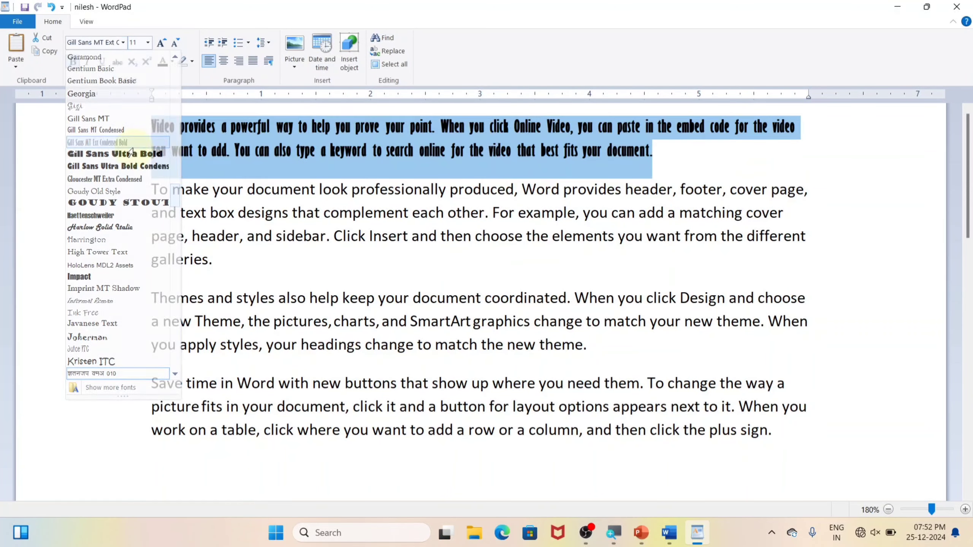
{"action": "left_click", "coordinate": [97, 142]}
{"action": "left_click", "coordinate": [126, 46]}
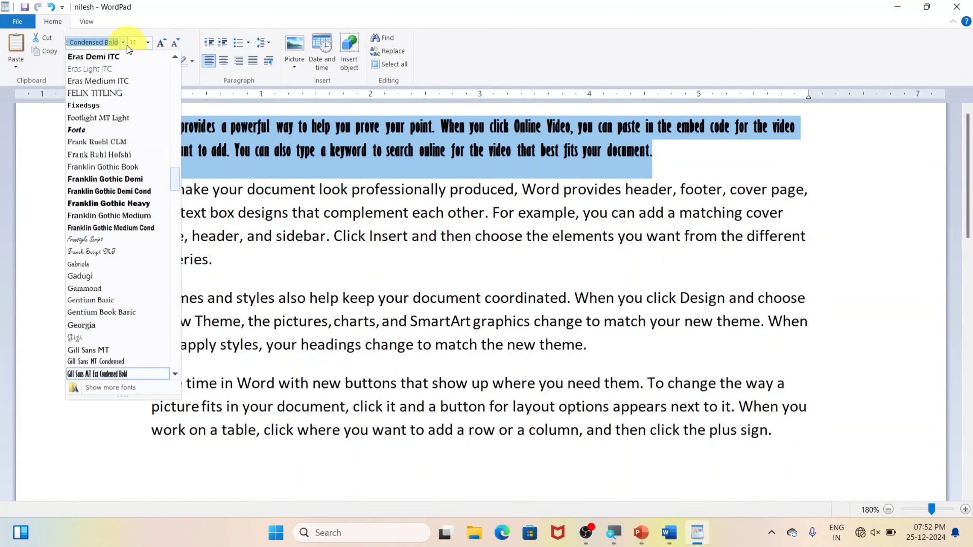
{"action": "left_click", "coordinate": [132, 56]}
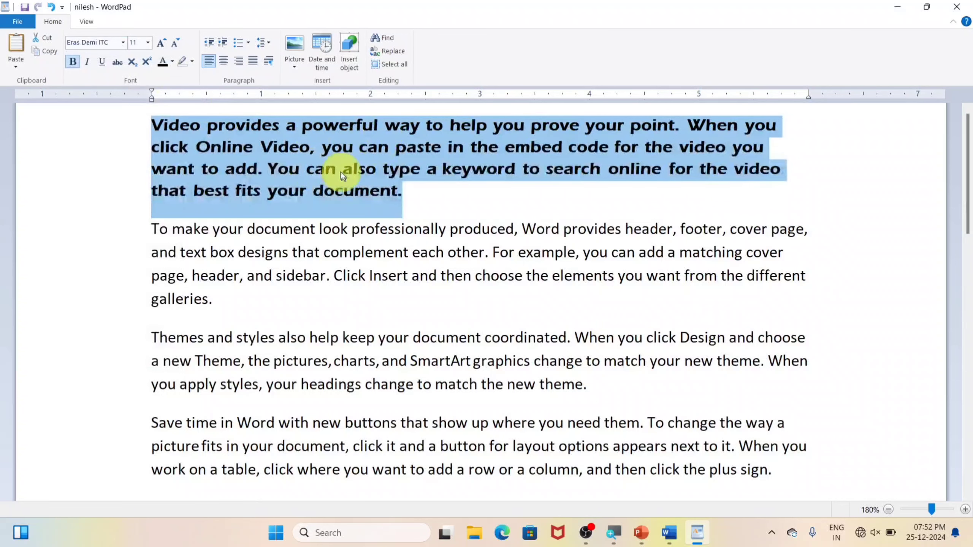
Step: Try font size 8 and then font size 72 on the opening paragraph
{"action": "left_click", "coordinate": [148, 43]}
{"action": "left_click", "coordinate": [141, 54]}
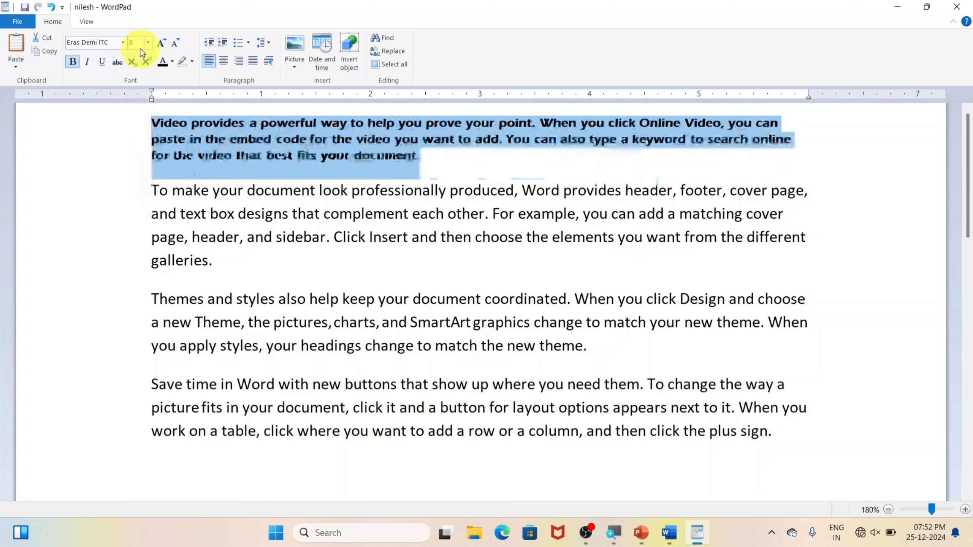
{"action": "left_click", "coordinate": [148, 42]}
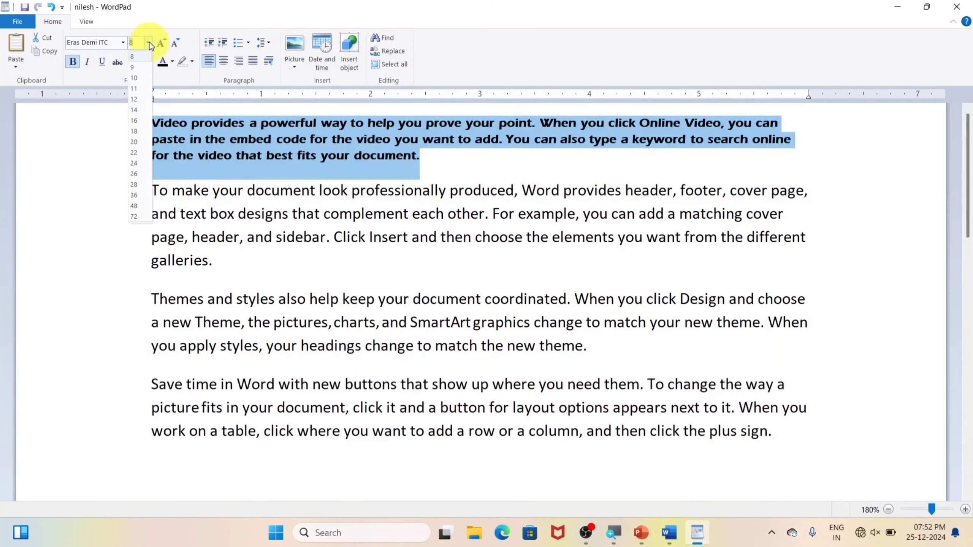
{"action": "left_click", "coordinate": [134, 217]}
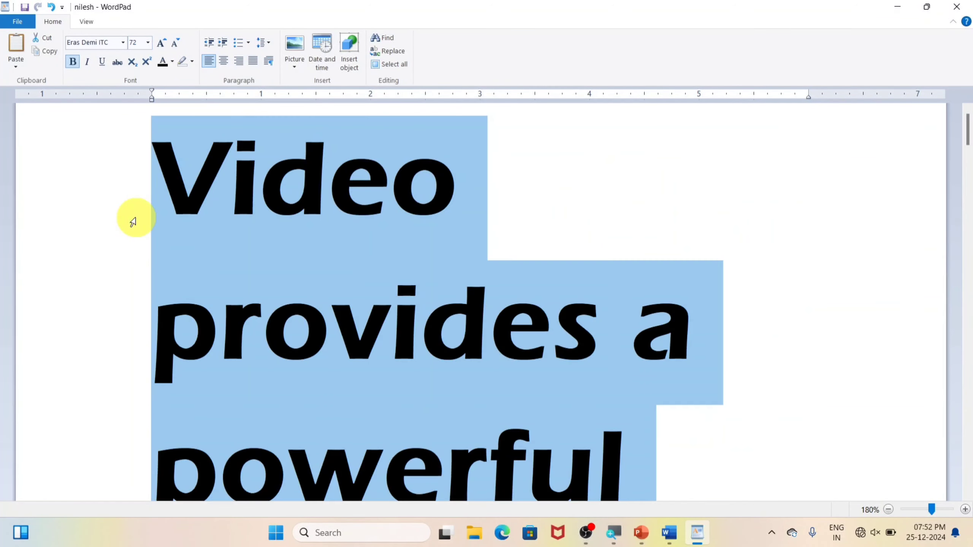
Step: Set the opening paragraph's font size to 20, and reset it to 11
{"action": "left_click", "coordinate": [148, 43]}
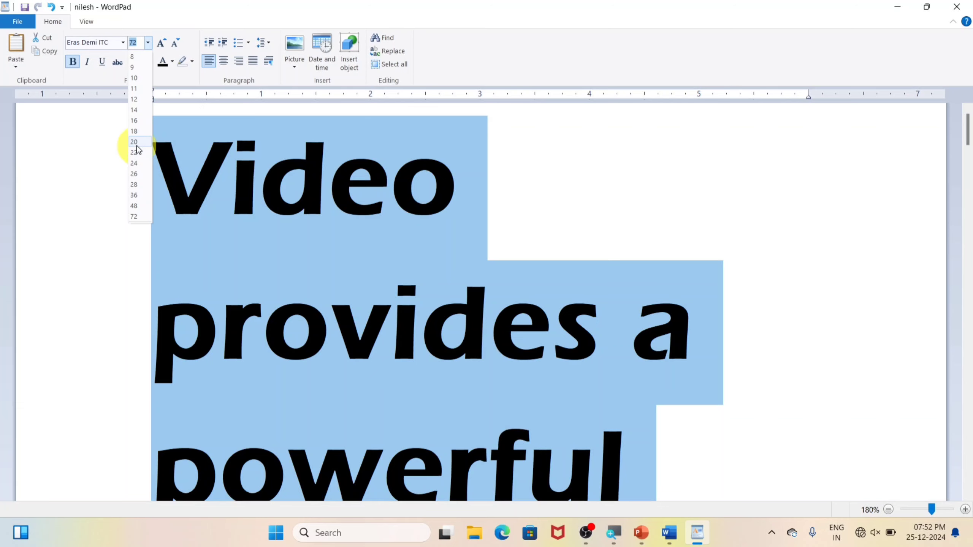
{"action": "left_click", "coordinate": [134, 148]}
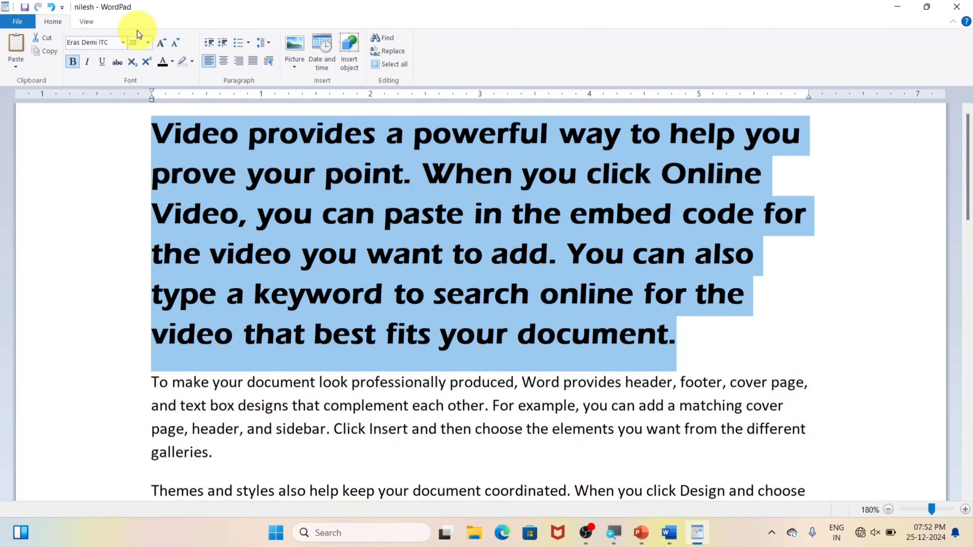
{"action": "left_click", "coordinate": [148, 43]}
{"action": "left_click", "coordinate": [153, 97]}
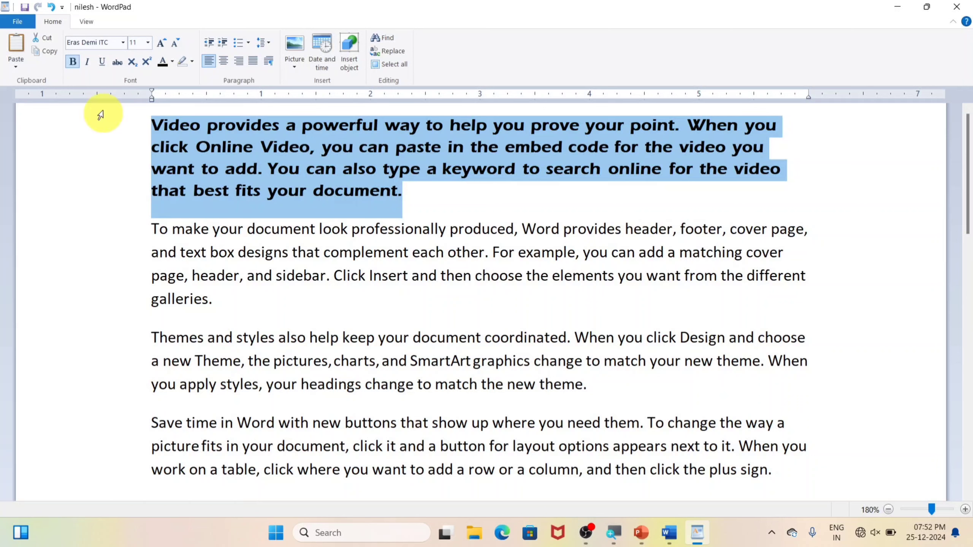
Step: Grow the opening paragraph's font one size at a time to at least 20
{"action": "left_click", "coordinate": [159, 41]}
{"action": "left_click", "coordinate": [160, 41]}
{"action": "left_click", "coordinate": [159, 41]}
{"action": "left_click", "coordinate": [160, 41]}
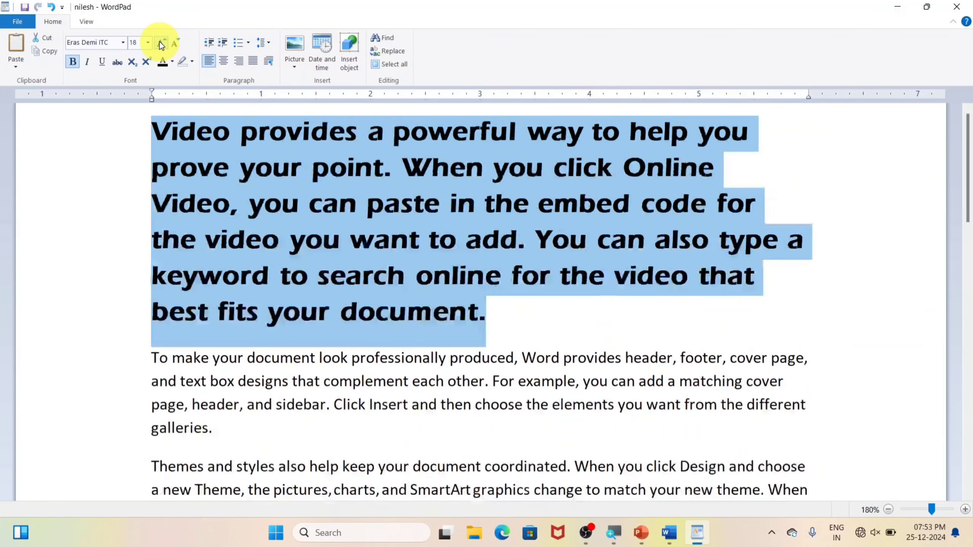
{"action": "left_click", "coordinate": [160, 41]}
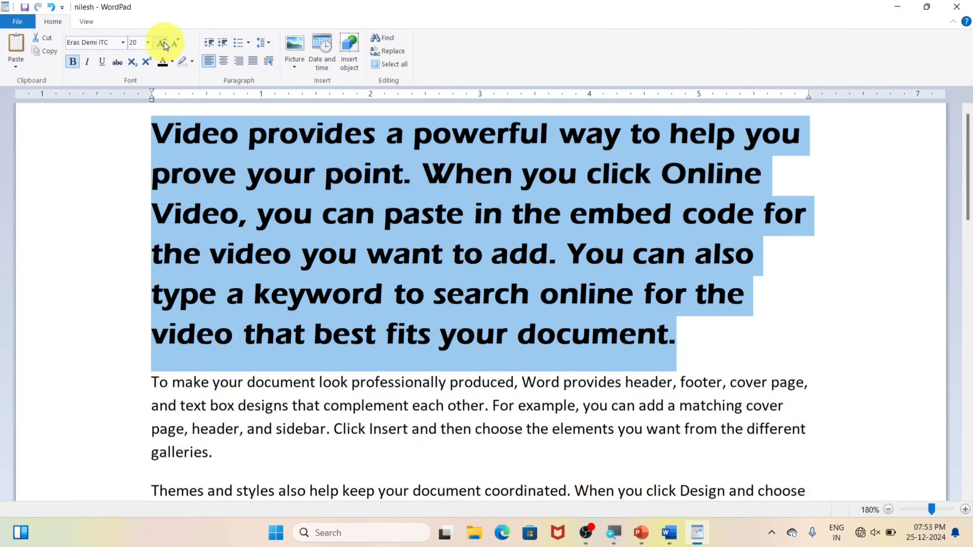
{"action": "left_click", "coordinate": [164, 42]}
Step: Shrink the opening paragraph's font one size at a time until its text fits on three lines
{"action": "left_click", "coordinate": [178, 43]}
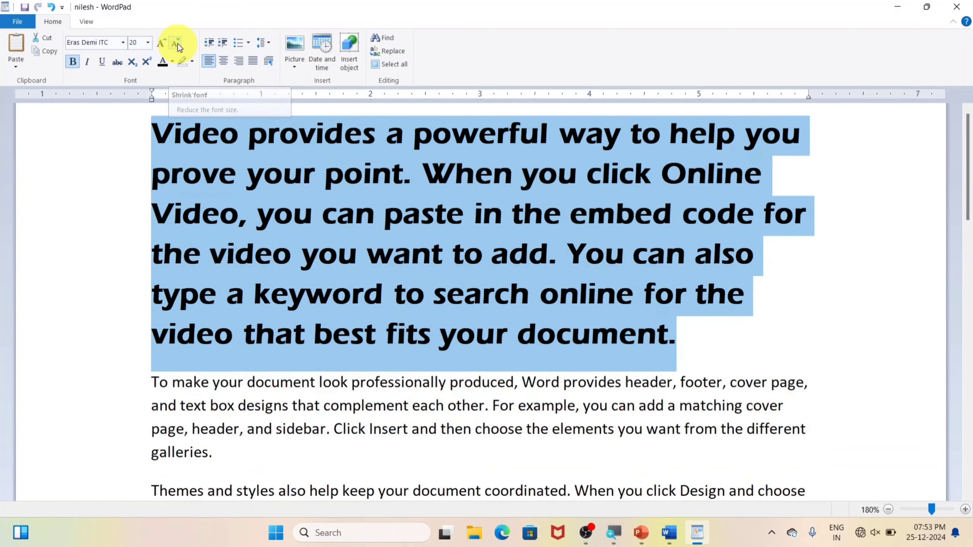
{"action": "left_click", "coordinate": [178, 43]}
{"action": "left_click", "coordinate": [178, 43]}
{"action": "left_click", "coordinate": [178, 43]}
{"action": "left_click", "coordinate": [178, 44]}
{"action": "left_click", "coordinate": [178, 43]}
{"action": "left_click", "coordinate": [178, 43]}
{"action": "left_click", "coordinate": [178, 43]}
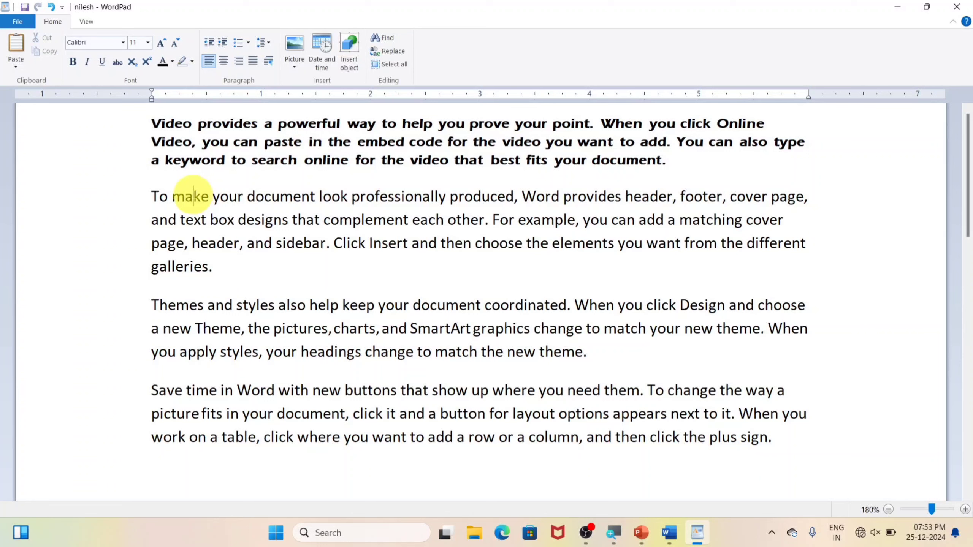
Step: Make the word "make" bold in the first line of the second paragraph
{"action": "double_click", "coordinate": [191, 196]}
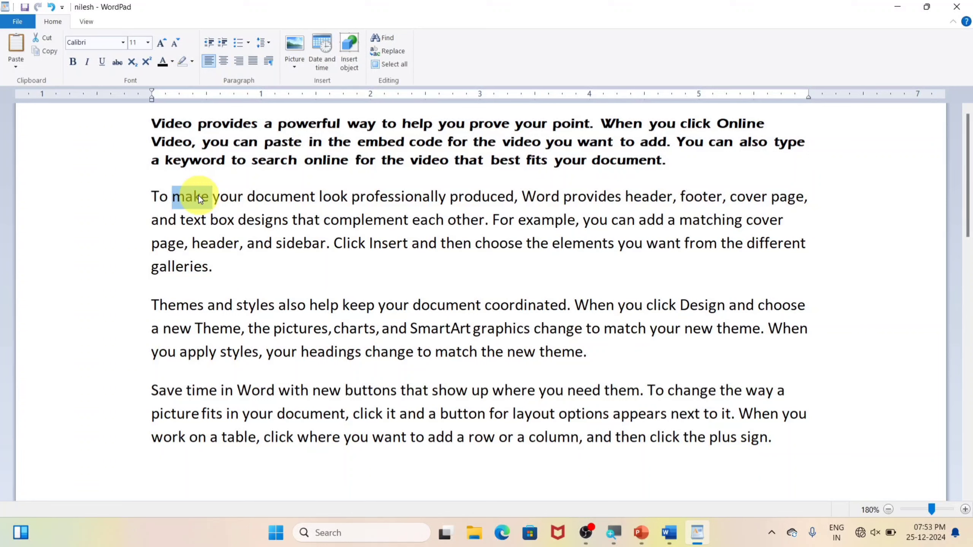
{"action": "left_click", "coordinate": [72, 61]}
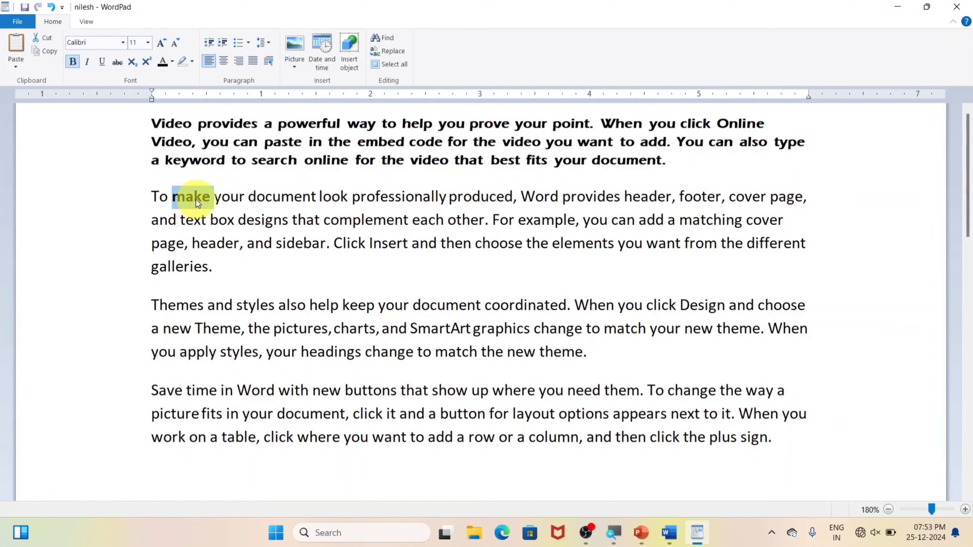
{"action": "left_click", "coordinate": [199, 221]}
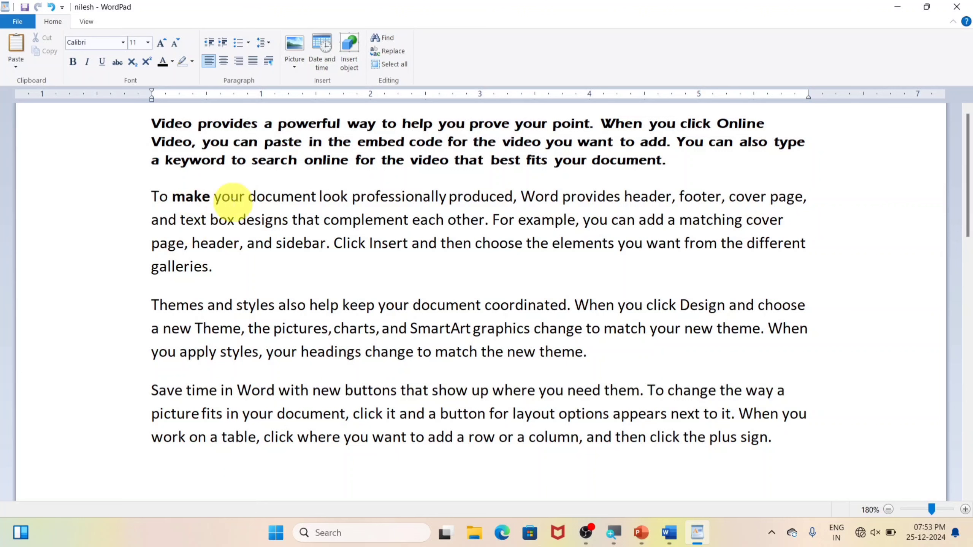
Step: Make the word "document" bold in the second paragraph's first line, removing the bold once and reapplying it
{"action": "double_click", "coordinate": [278, 198]}
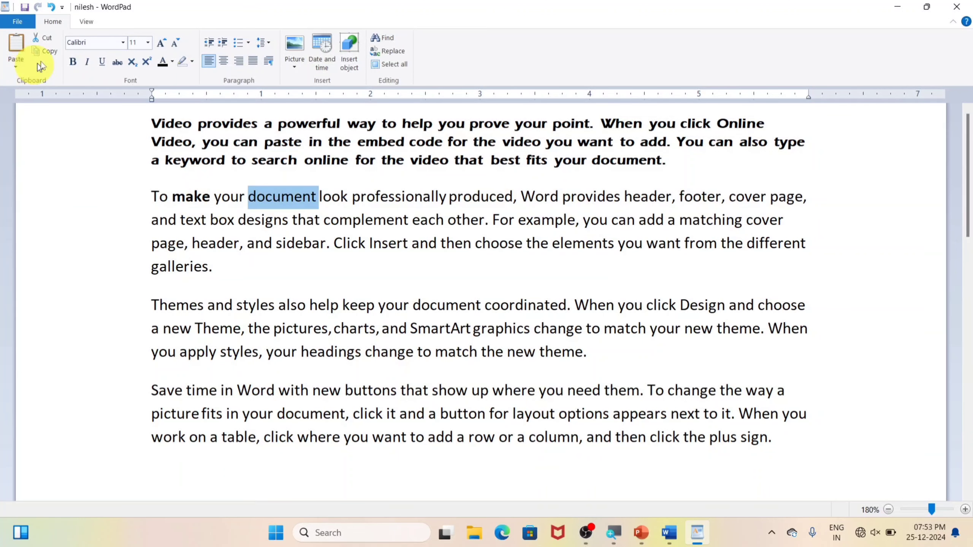
{"action": "left_click", "coordinate": [74, 62]}
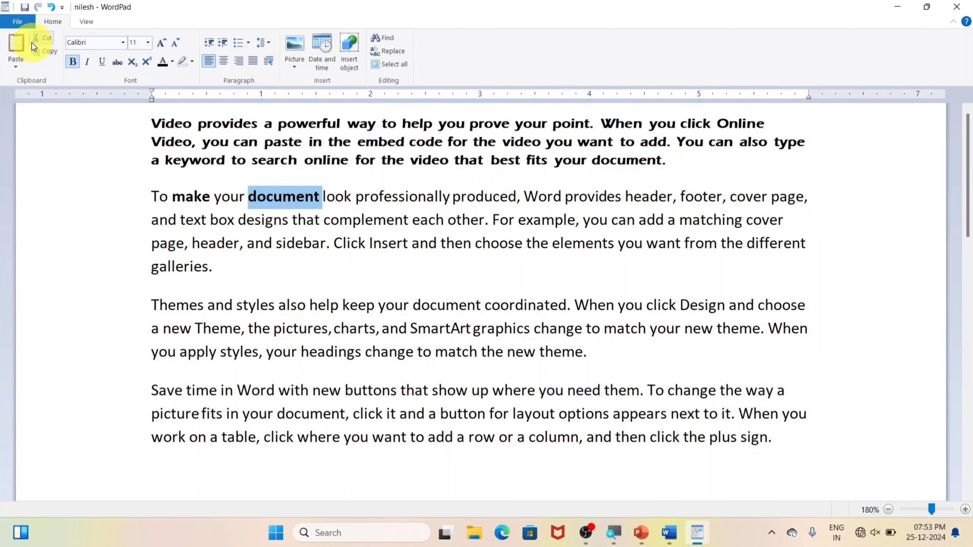
{"action": "left_click", "coordinate": [72, 62]}
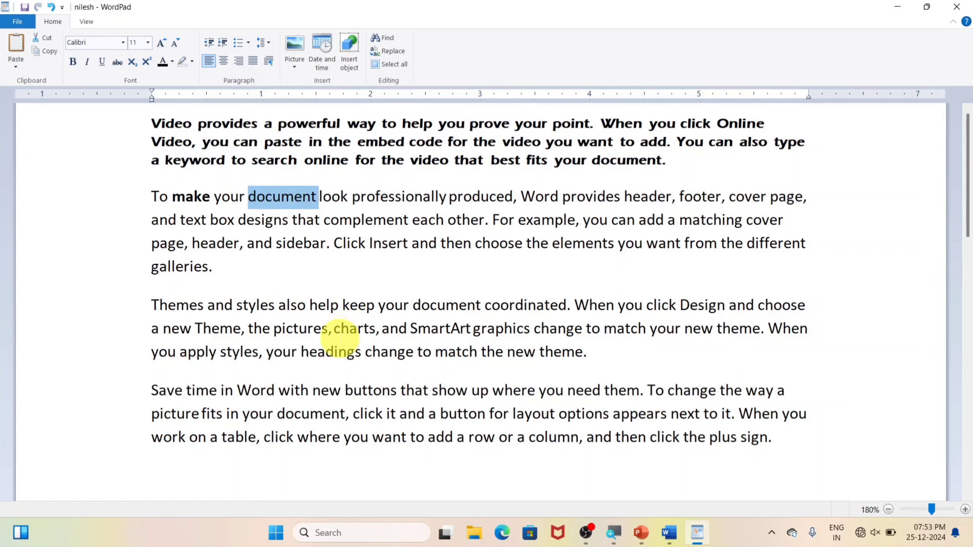
{"action": "key", "text": "ctrl+b"}
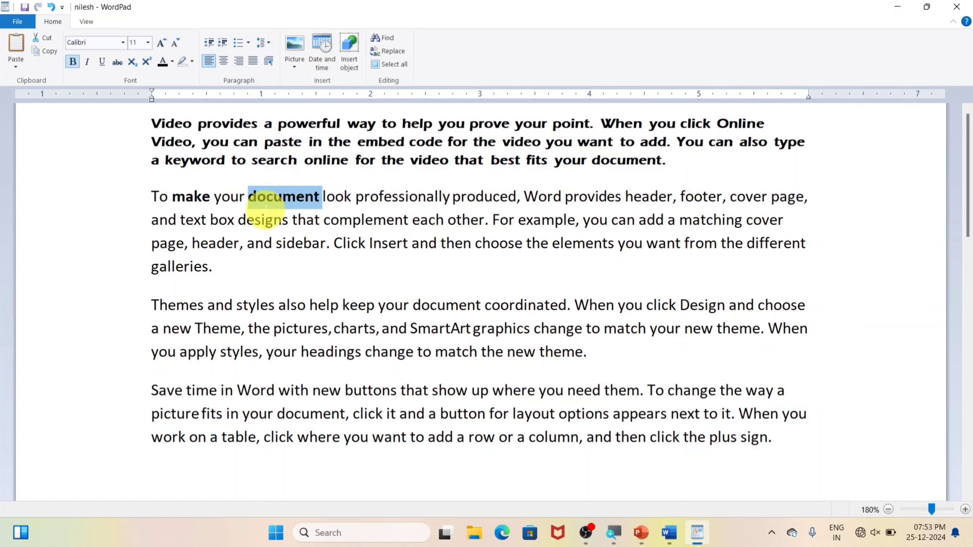
Step: Try italic on the bold word "document" in the second paragraph, and remove it
{"action": "left_click", "coordinate": [87, 60]}
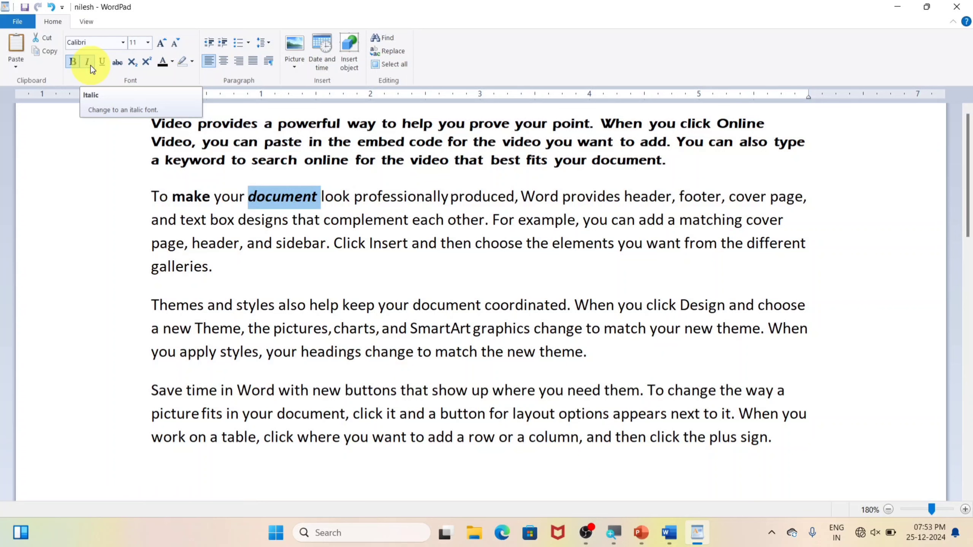
{"action": "left_click", "coordinate": [91, 65]}
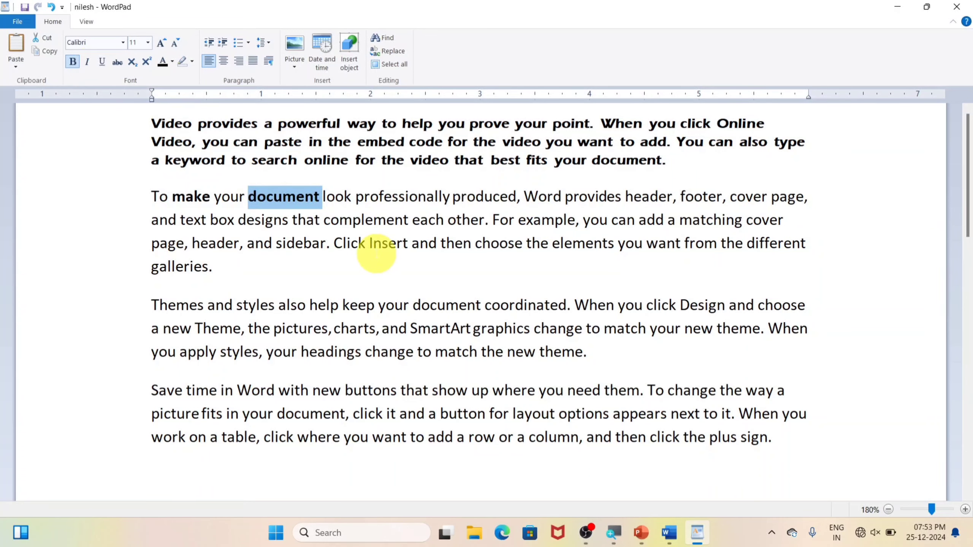
Step: Apply italic to the word "document" in the second paragraph once more and take it off again
{"action": "key", "text": "ctrl+i"}
{"action": "key", "text": "ctrl+i"}
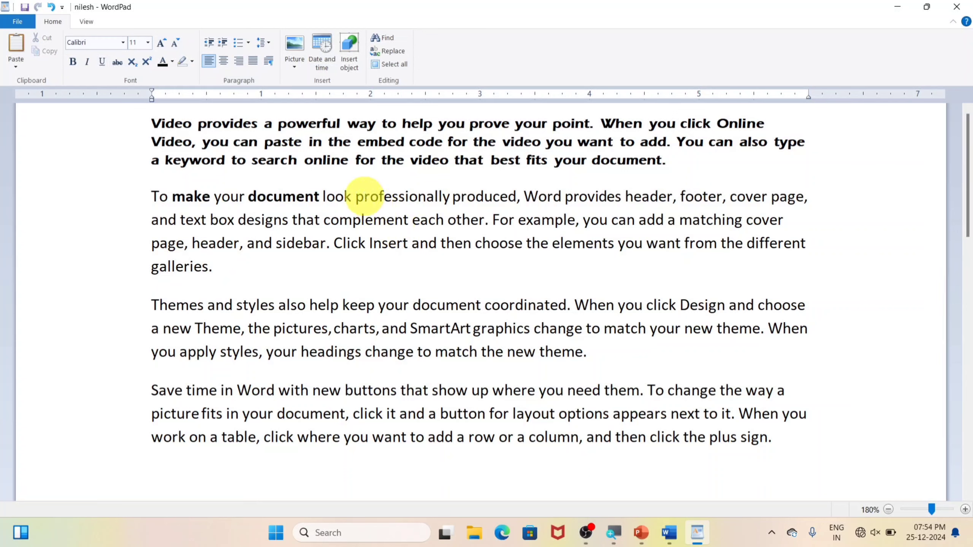
Step: Try underlining the word "professionally" in the second paragraph's first line, and remove the underline
{"action": "double_click", "coordinate": [383, 198]}
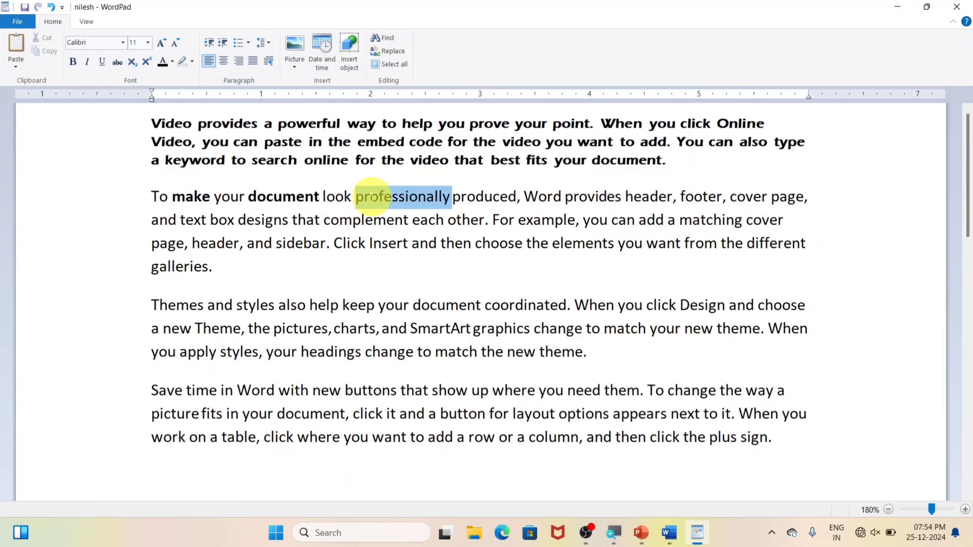
{"action": "left_click", "coordinate": [101, 62]}
{"action": "left_click", "coordinate": [445, 269]}
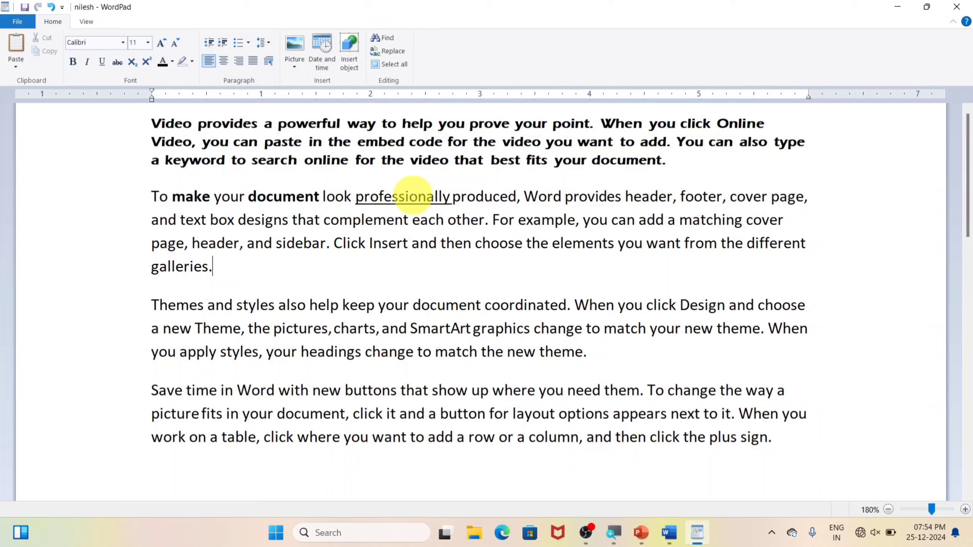
{"action": "left_click", "coordinate": [398, 196]}
{"action": "double_click", "coordinate": [397, 197]}
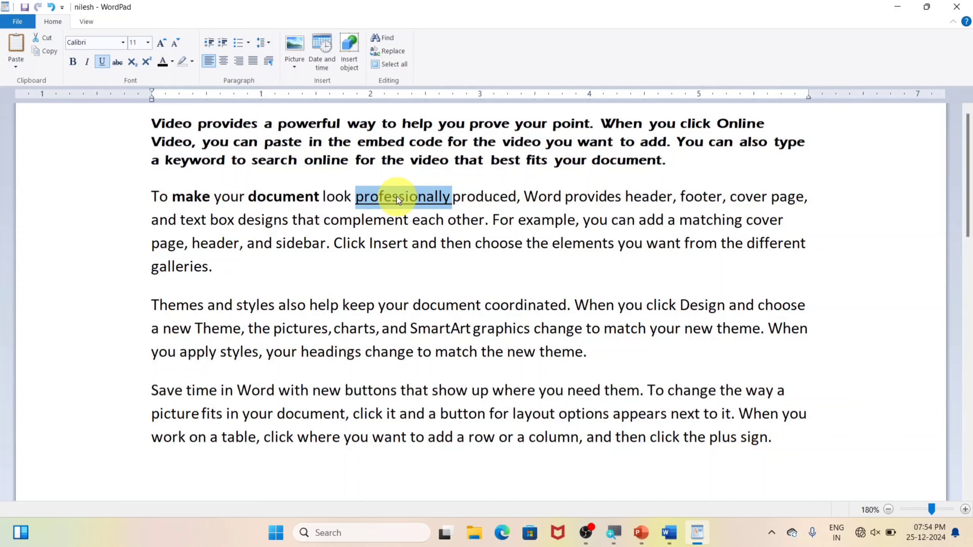
{"action": "key", "text": "ctrl+u"}
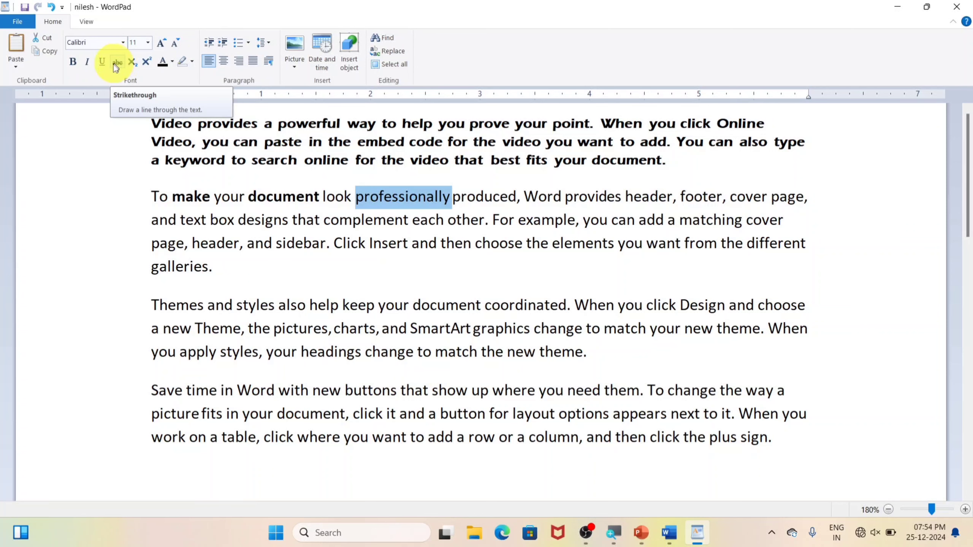
Step: Apply strikethrough to the word "galleries" at the end of the second paragraph
{"action": "double_click", "coordinate": [179, 269]}
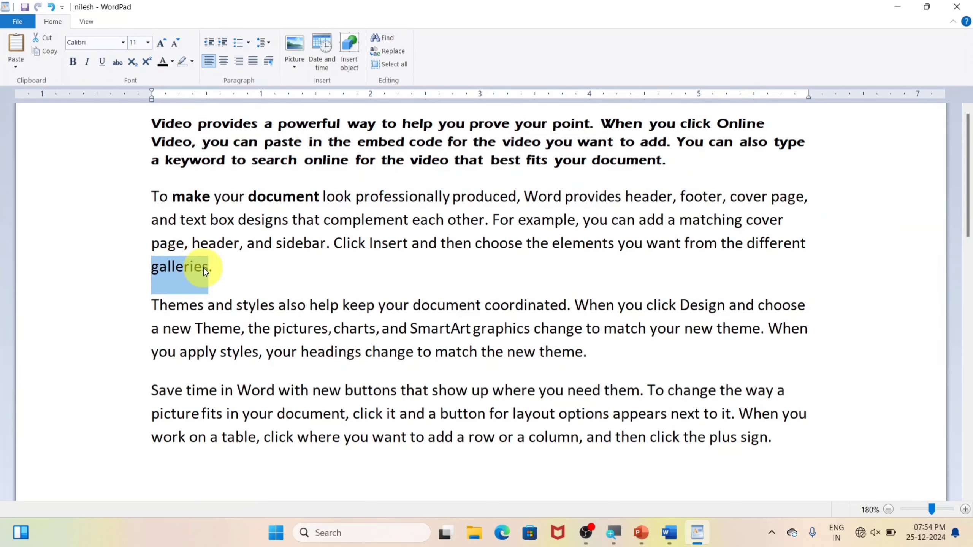
{"action": "left_click", "coordinate": [117, 62]}
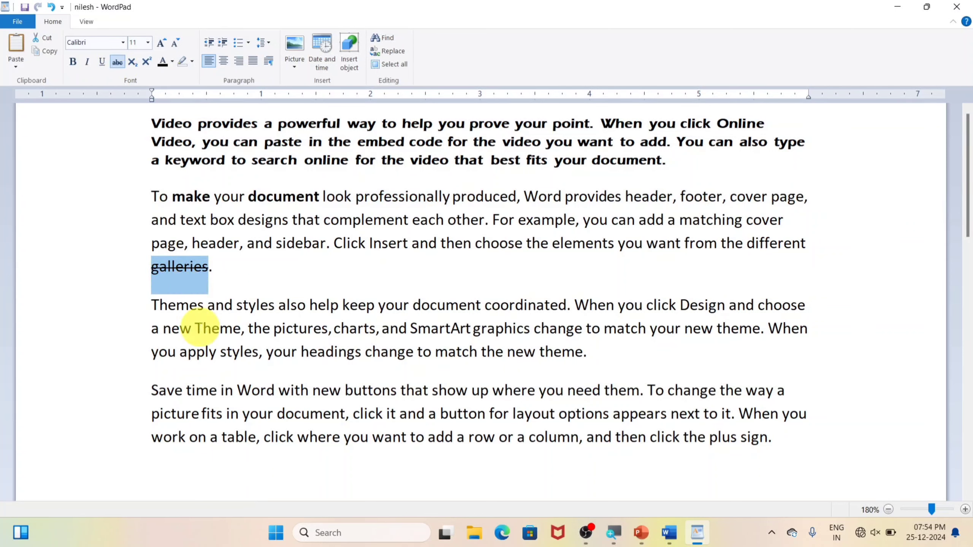
{"action": "left_click", "coordinate": [184, 268]}
Step: Add a new line reading "Rs.25 Rs.20" directly below the second paragraph
{"action": "left_click", "coordinate": [223, 268]}
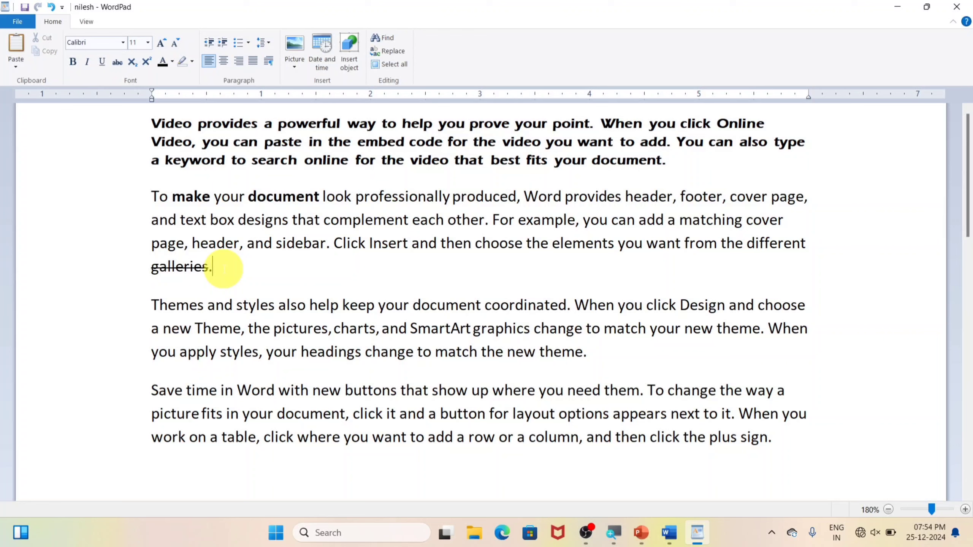
{"action": "key", "text": "Return"}
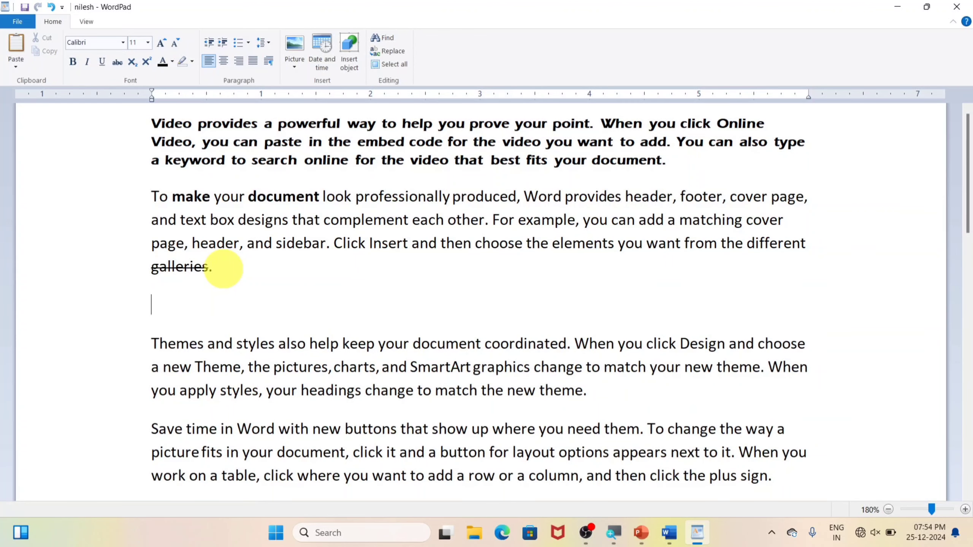
{"action": "type", "text": "Rs.25 Rs."}
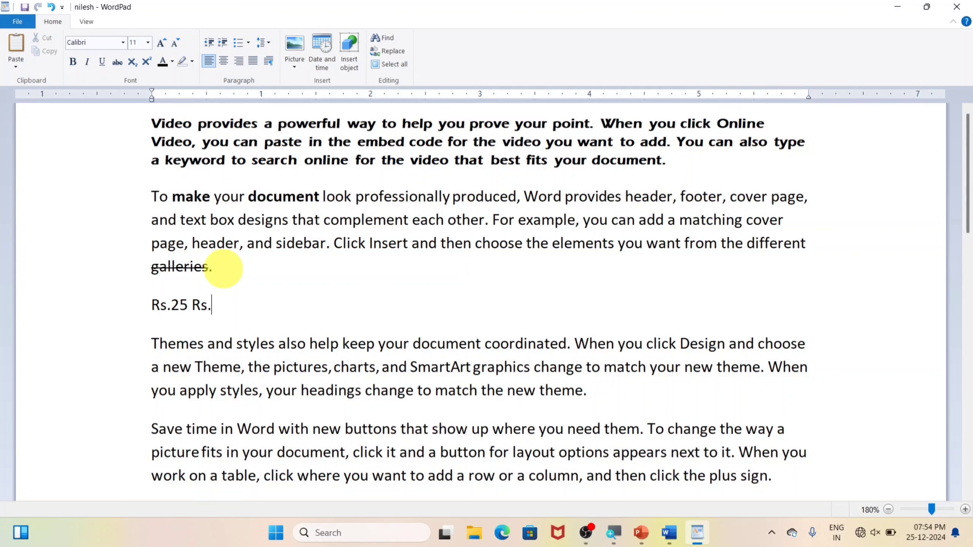
{"action": "type", "text": "20"}
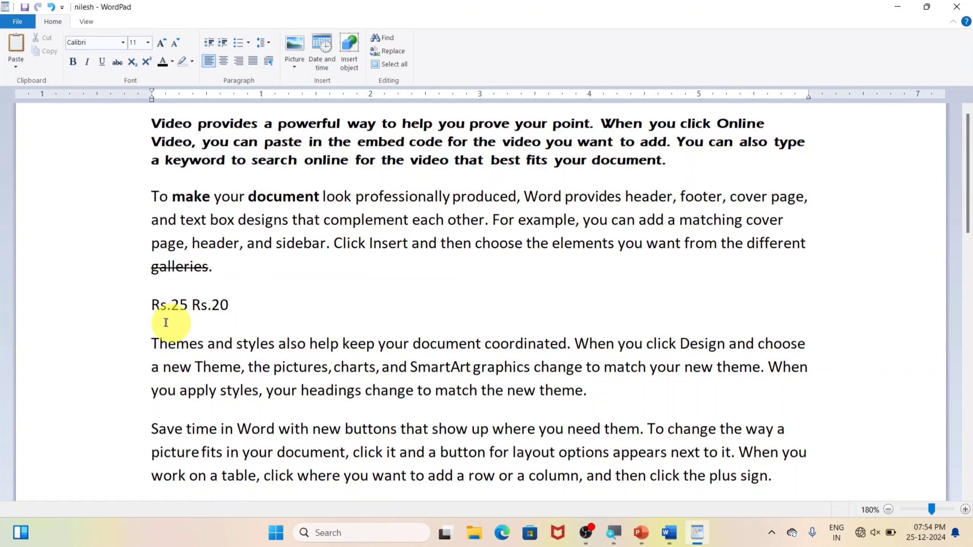
Step: Apply strikethrough to the price "Rs.25", leaving "Rs.20" plain
{"action": "left_click_drag", "start_coordinate": [190, 305], "coordinate": [154, 306]}
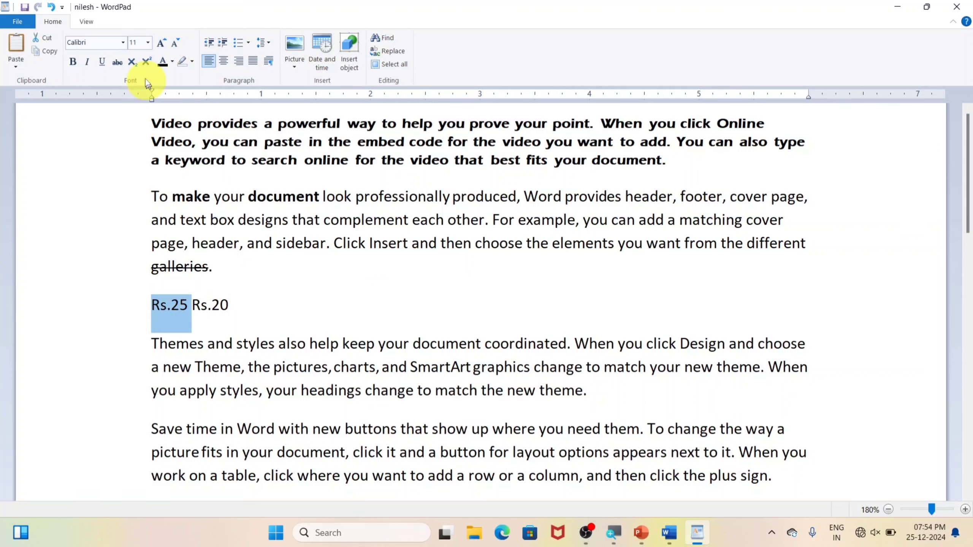
{"action": "left_click", "coordinate": [117, 62]}
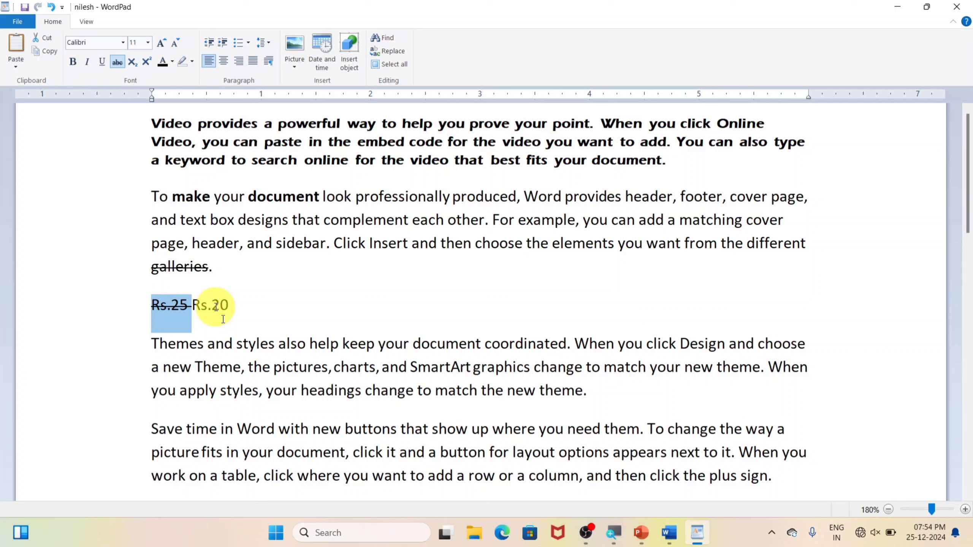
{"action": "left_click", "coordinate": [284, 345]}
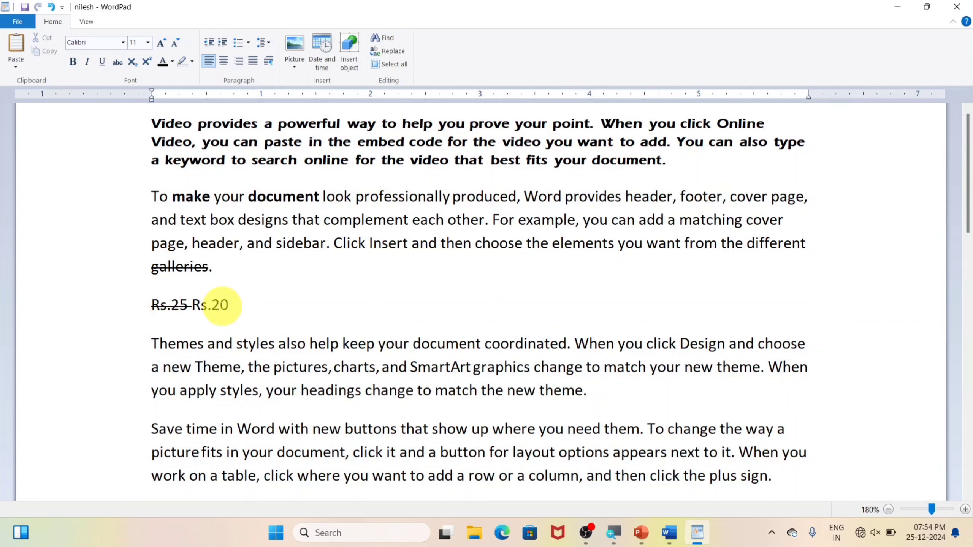
Step: Add a new line reading "H2O" below the price line
{"action": "left_click", "coordinate": [258, 299]}
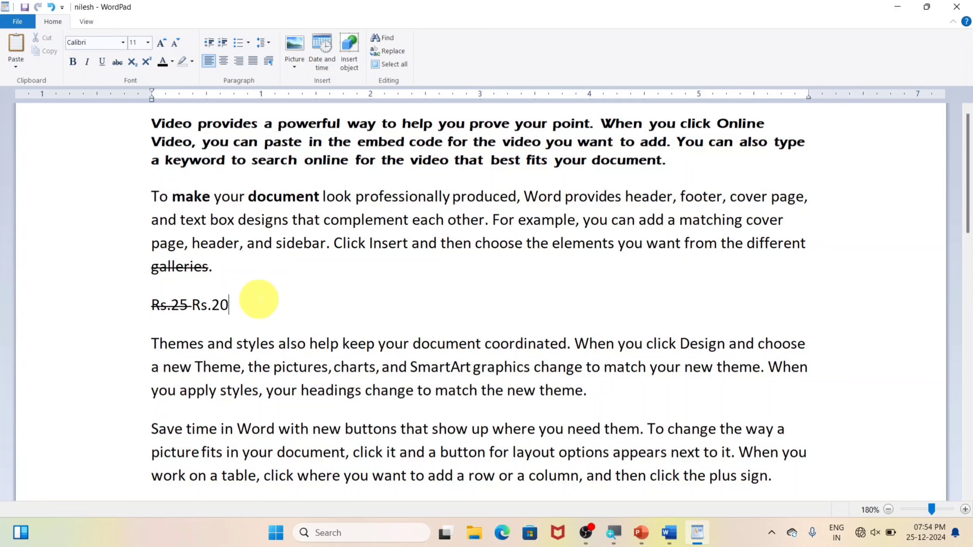
{"action": "key", "text": "Return"}
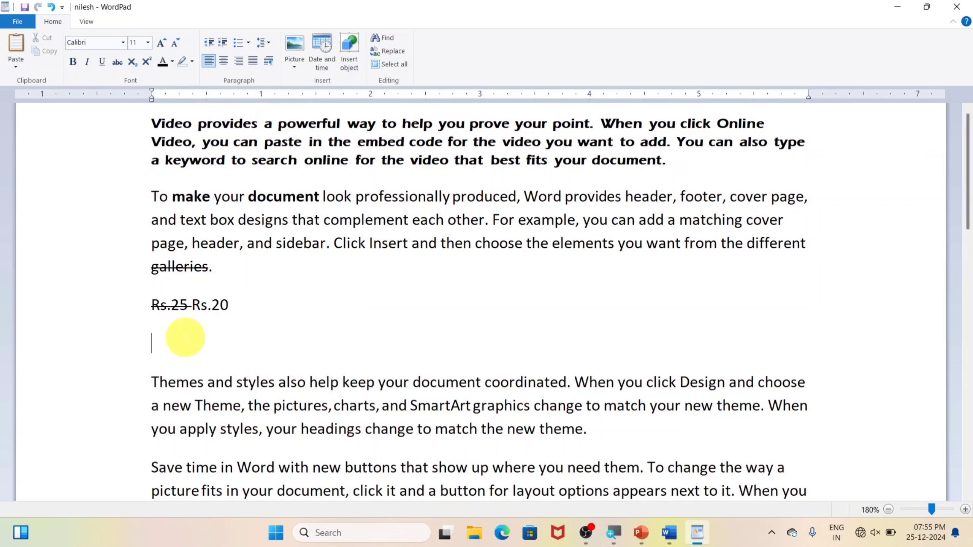
{"action": "type", "text": "H@"}
{"action": "key", "text": "BackSpace"}
{"action": "type", "text": "2O"}
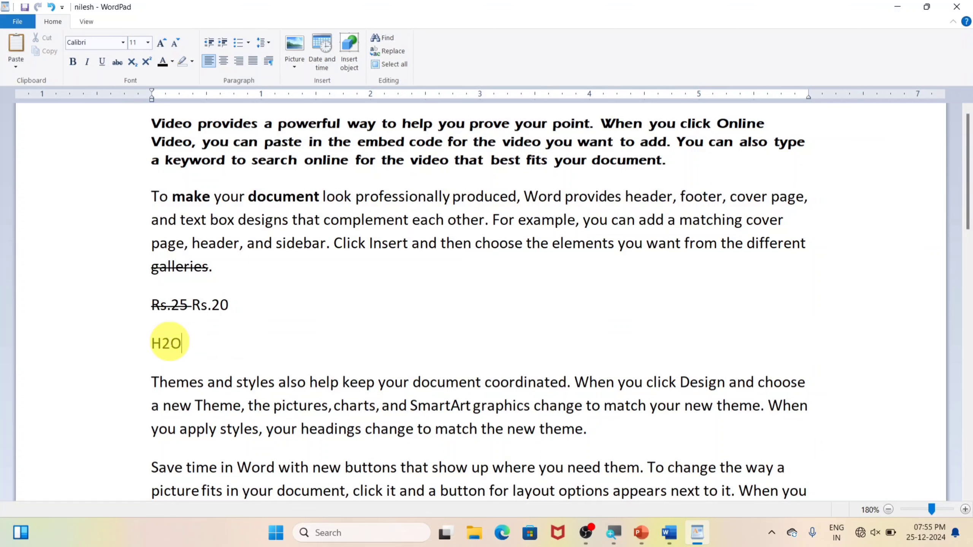
Step: Format the 2 in "H2O" as subscript
{"action": "left_click_drag", "start_coordinate": [171, 342], "coordinate": [161, 342]}
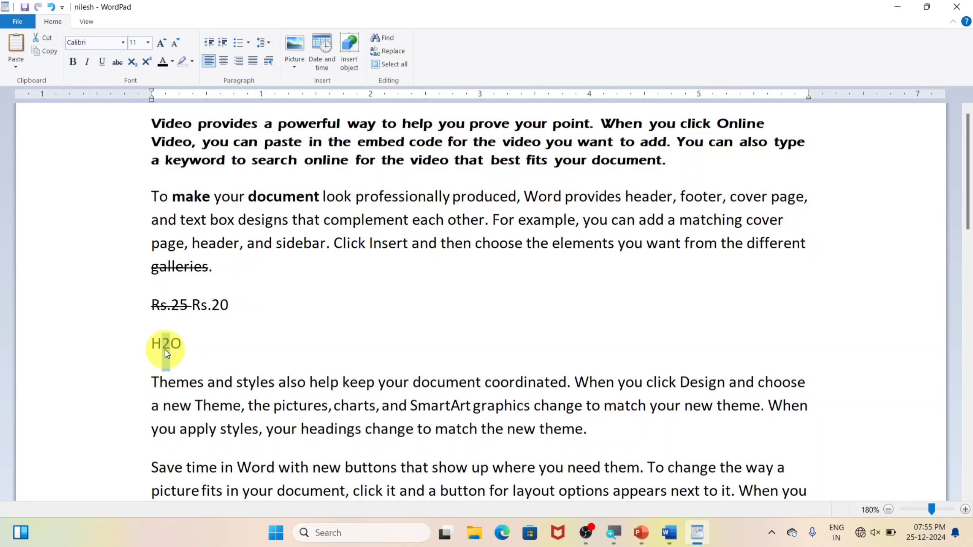
{"action": "left_click", "coordinate": [132, 62]}
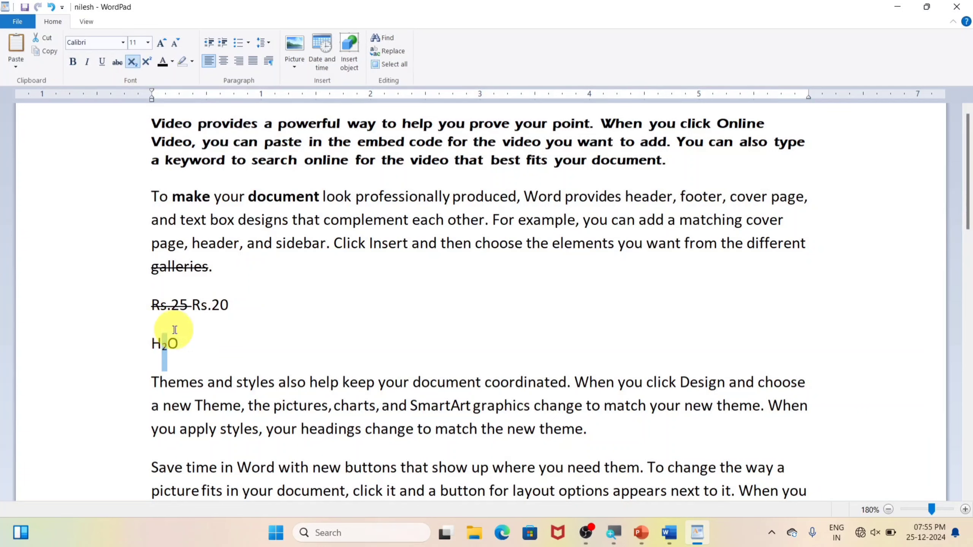
{"action": "left_click", "coordinate": [168, 346]}
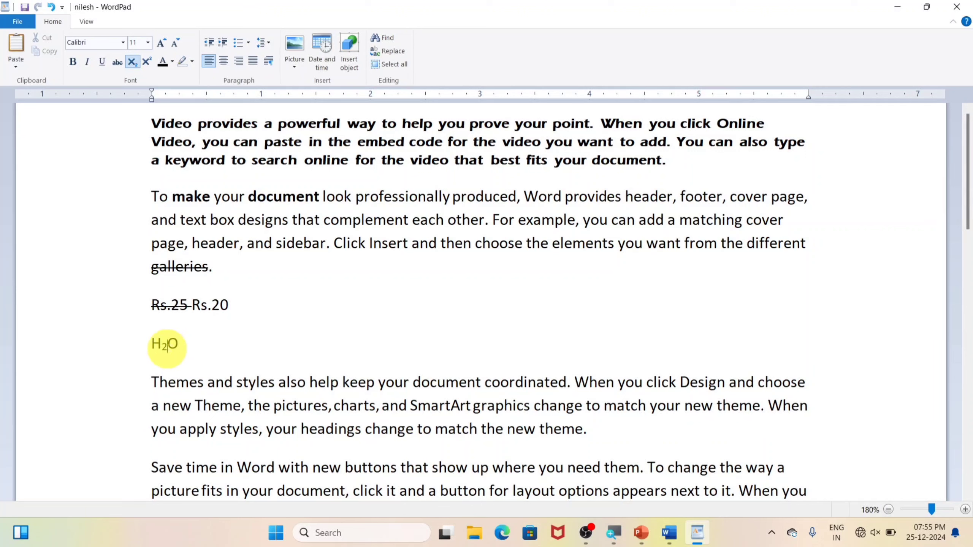
{"action": "left_click_drag", "start_coordinate": [168, 345], "coordinate": [162, 345]}
Step: Add a new line below the water formula with 10 followed by a superscript 2, and turn superscript off
{"action": "left_click", "coordinate": [217, 343]}
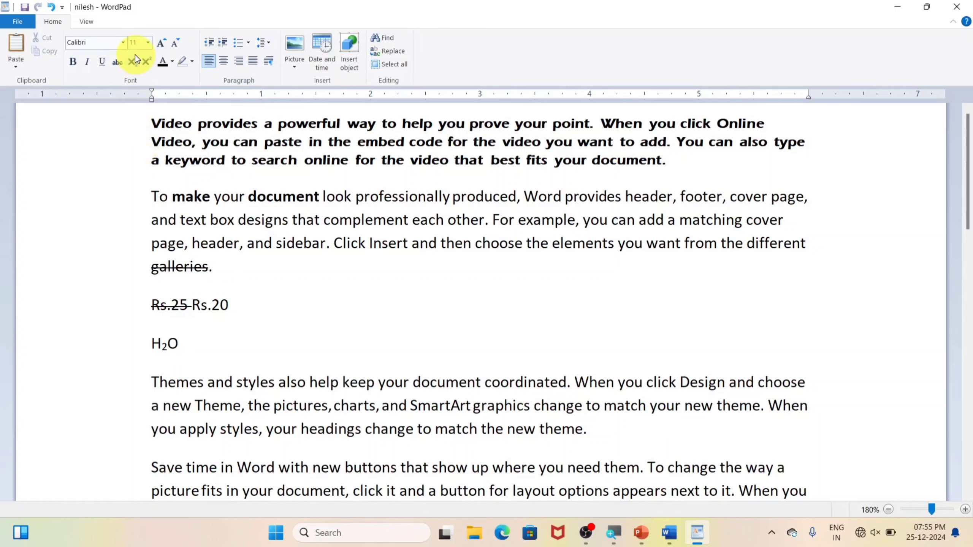
{"action": "key", "text": "Return"}
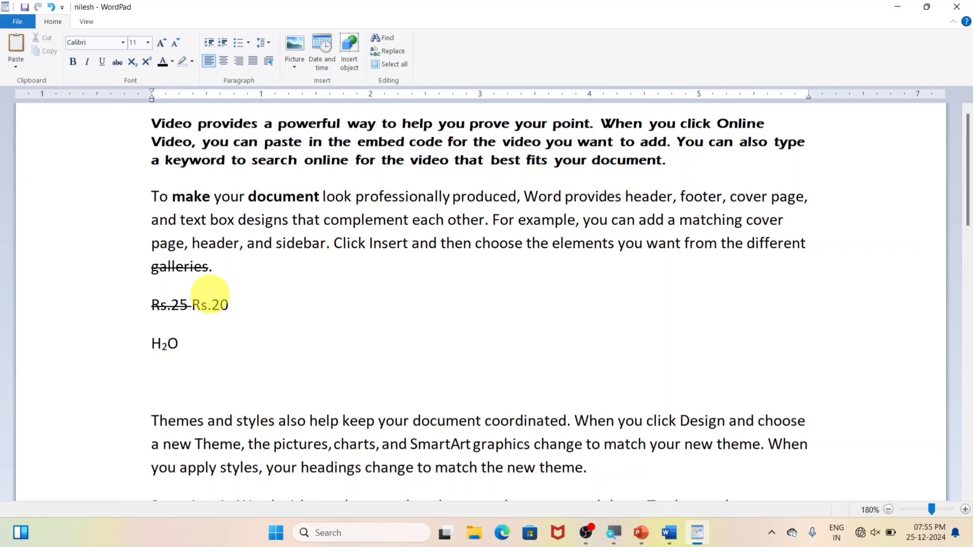
{"action": "type", "text": "10"}
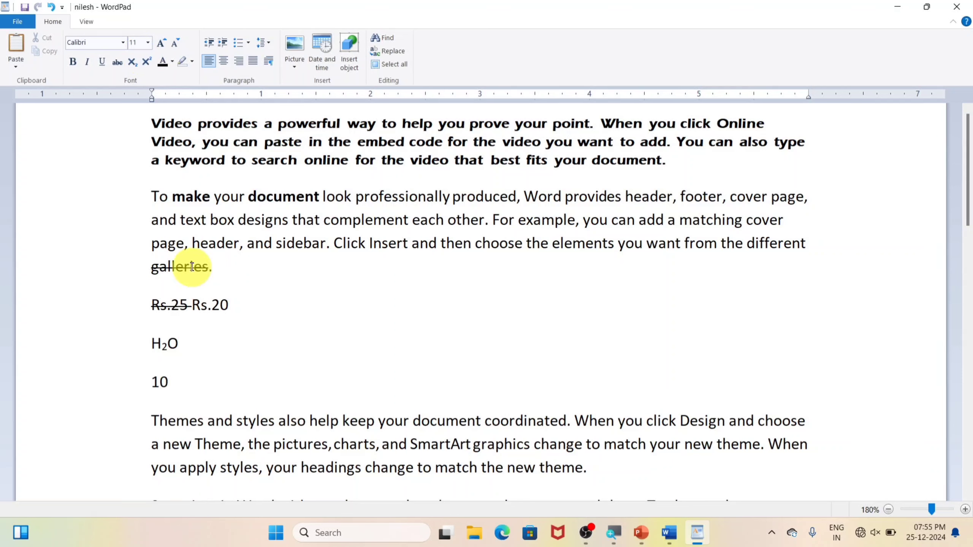
{"action": "left_click", "coordinate": [148, 63]}
{"action": "type", "text": "2"}
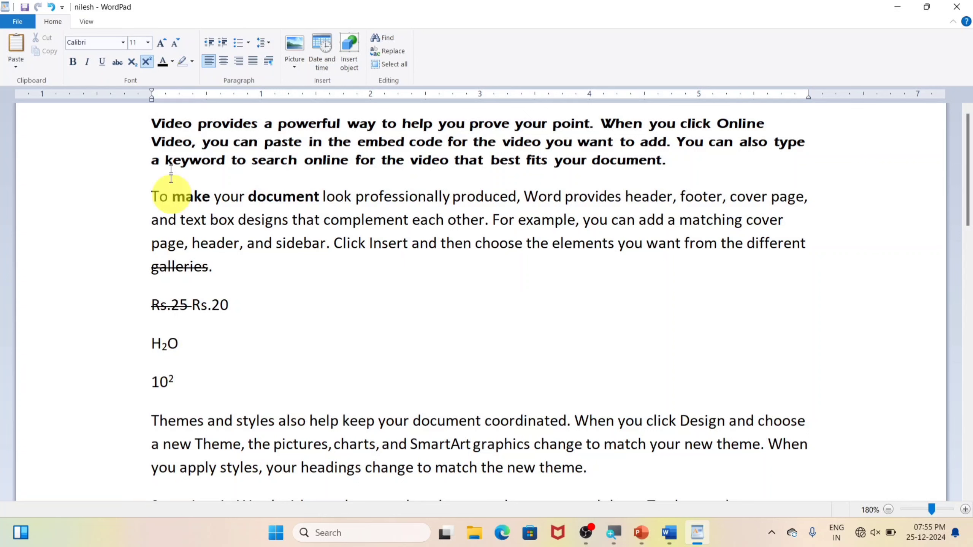
{"action": "left_click", "coordinate": [148, 60]}
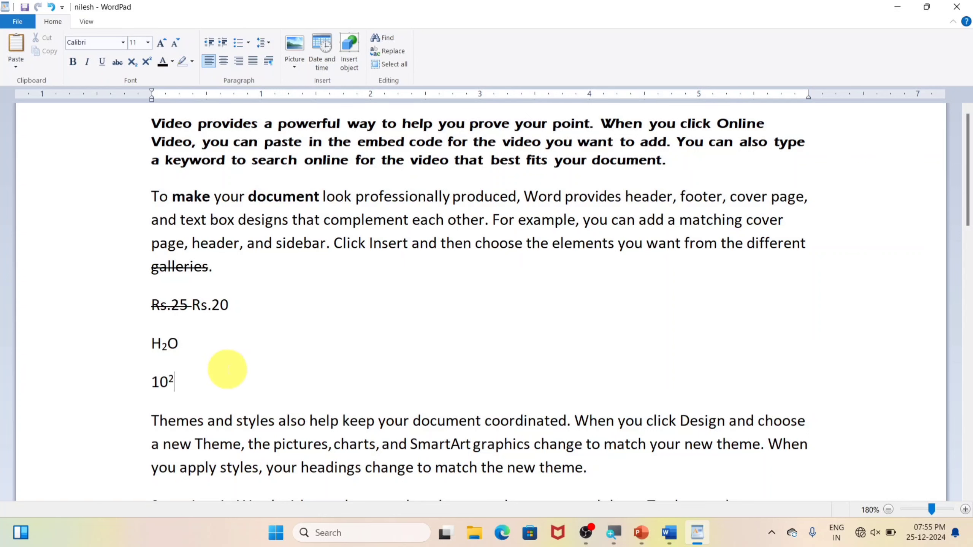
Step: Add a line reading "103" with its 3 as superscript, then turn superscript off and start an empty line below
{"action": "key", "text": "Return"}
{"action": "type", "text": "103"}
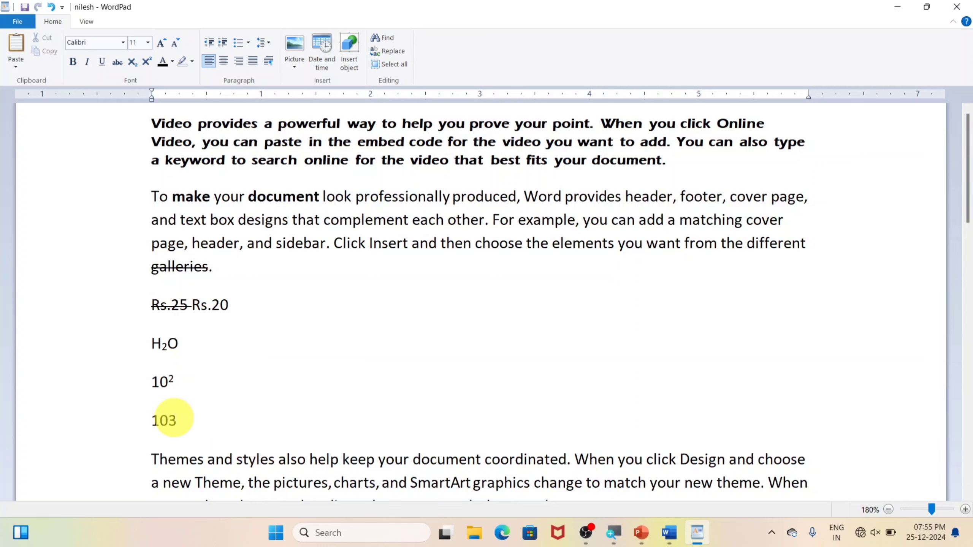
{"action": "left_click_drag", "start_coordinate": [175, 419], "coordinate": [163, 434]}
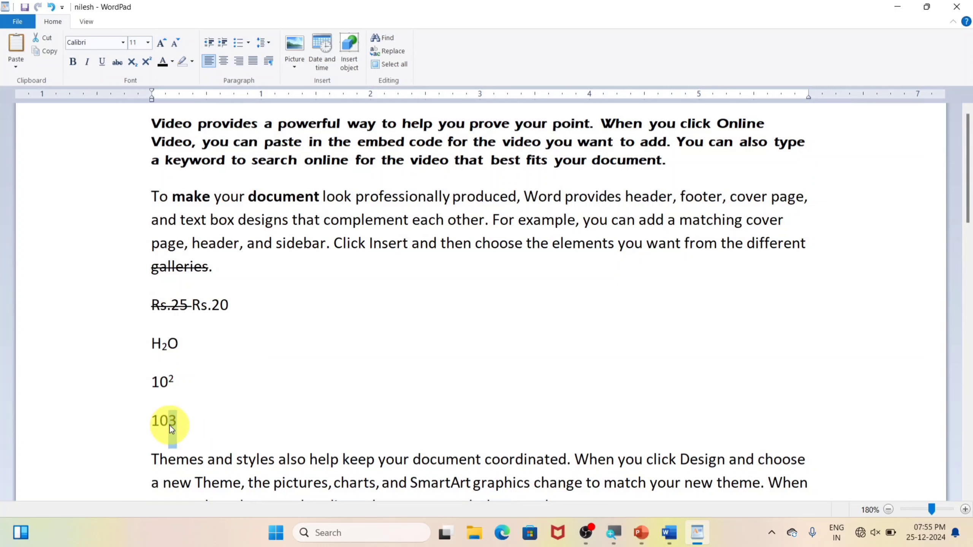
{"action": "left_click", "coordinate": [148, 64]}
{"action": "left_click", "coordinate": [207, 432]}
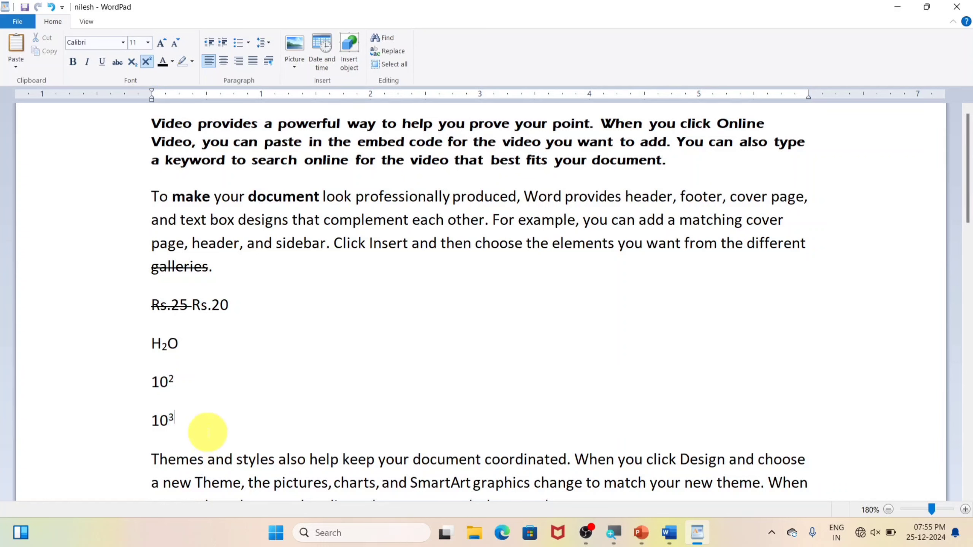
{"action": "left_click", "coordinate": [148, 62]}
{"action": "key", "text": "Return"}
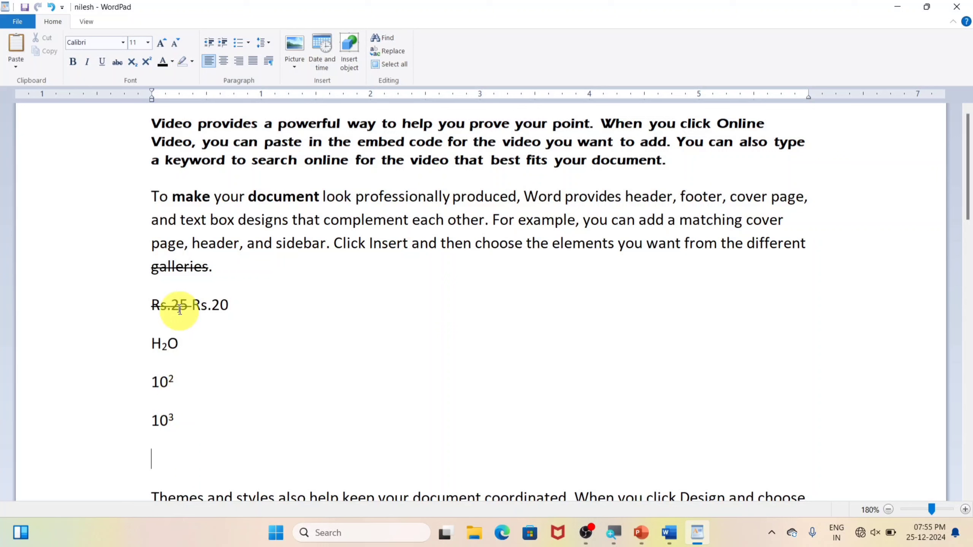
Step: Change the text color of the struck-through price "Rs.25" to red
{"action": "left_click_drag", "start_coordinate": [191, 305], "coordinate": [163, 301]}
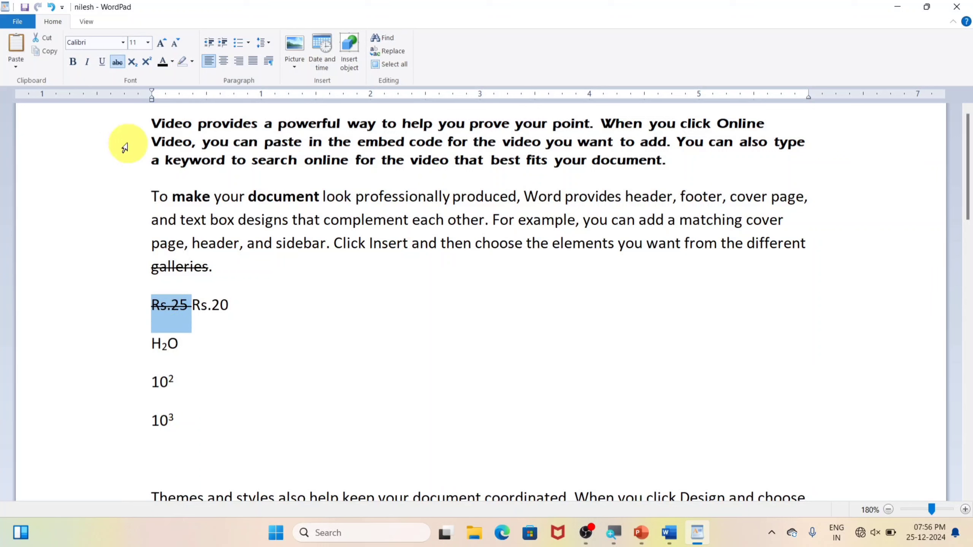
{"action": "left_click", "coordinate": [173, 63]}
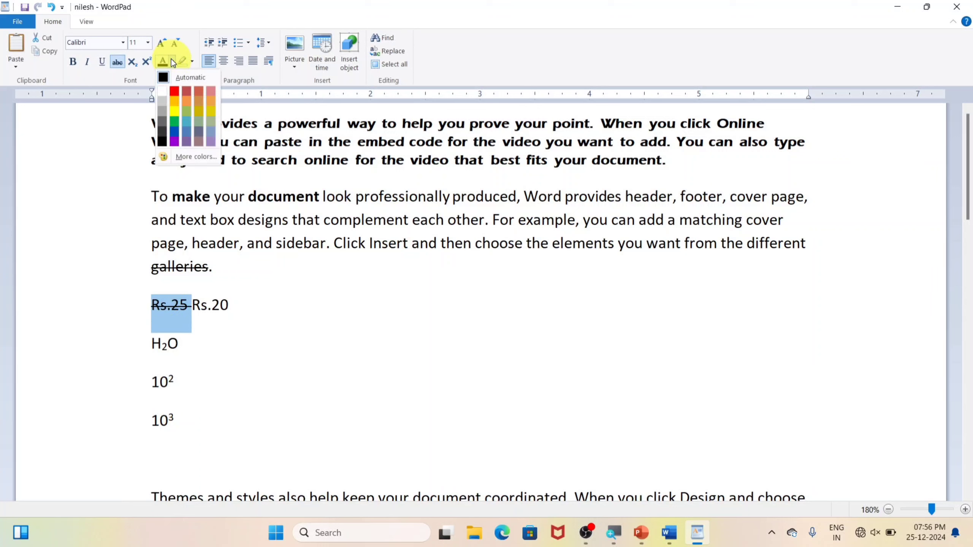
{"action": "left_click", "coordinate": [174, 91]}
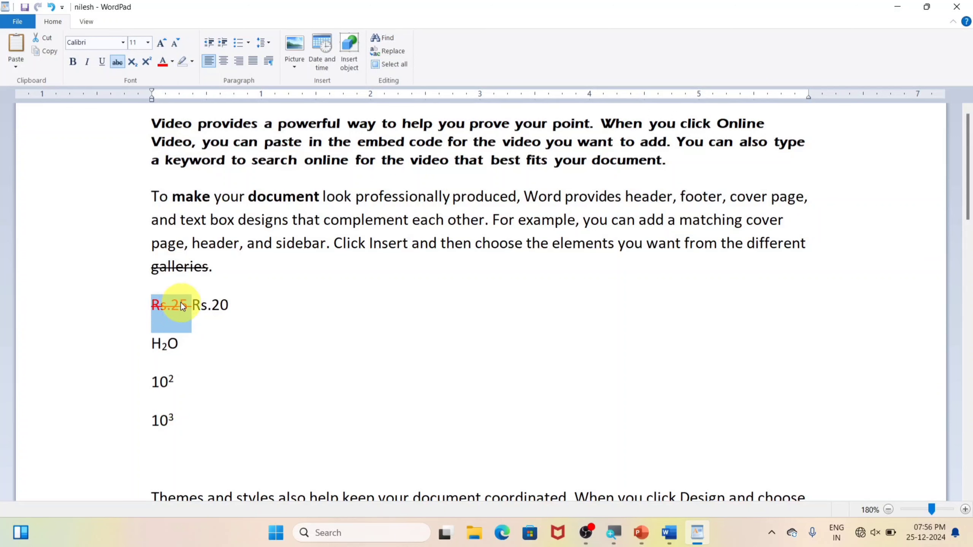
Step: Change the text color of the whole paragraph starting "To make your document" to a basic blue from More colors
{"action": "left_click_drag", "start_coordinate": [212, 267], "coordinate": [153, 196]}
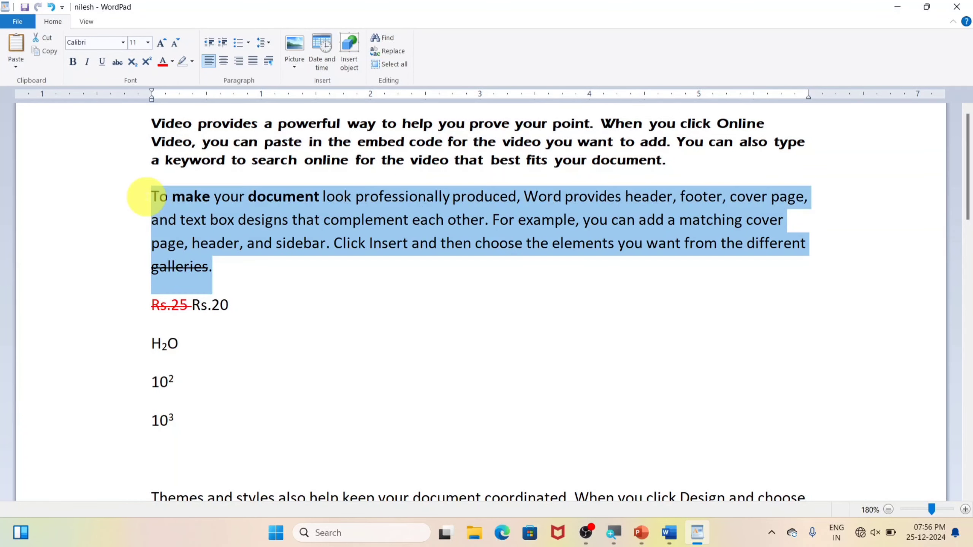
{"action": "left_click", "coordinate": [171, 62]}
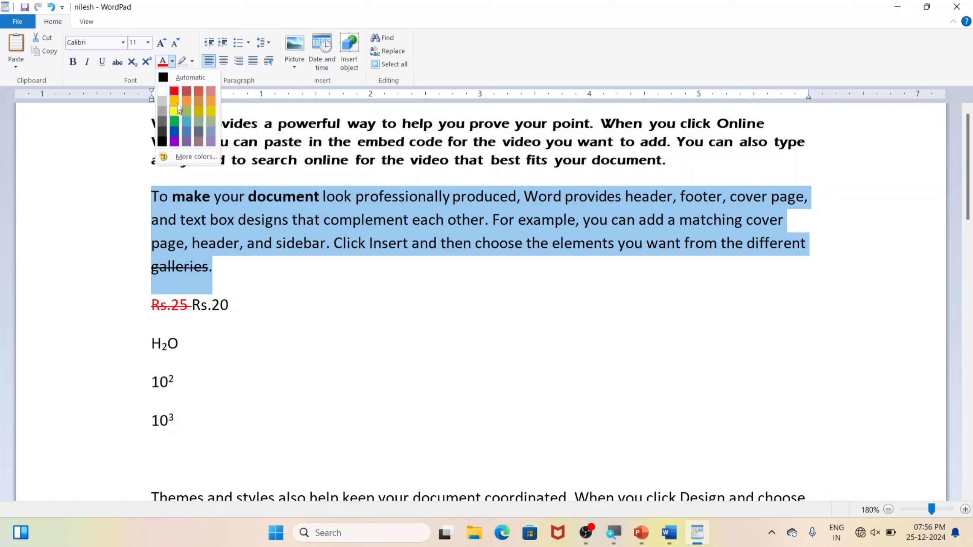
{"action": "left_click", "coordinate": [182, 155]}
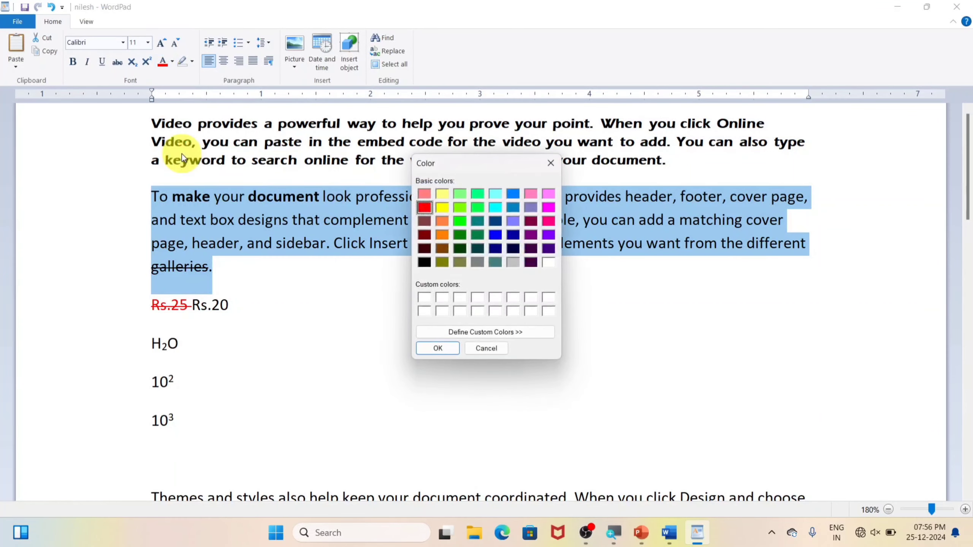
{"action": "left_click", "coordinate": [494, 237]}
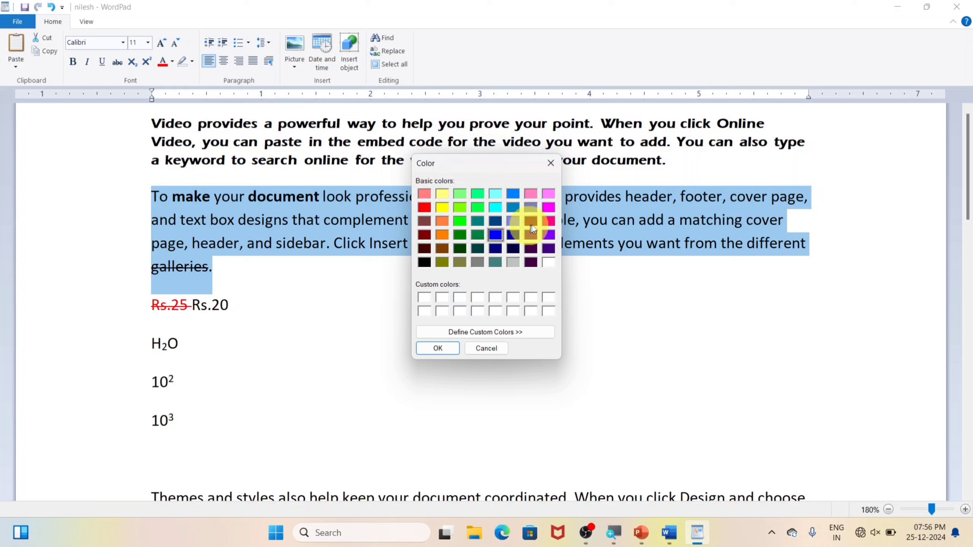
{"action": "left_click", "coordinate": [440, 348]}
{"action": "left_click", "coordinate": [114, 196]}
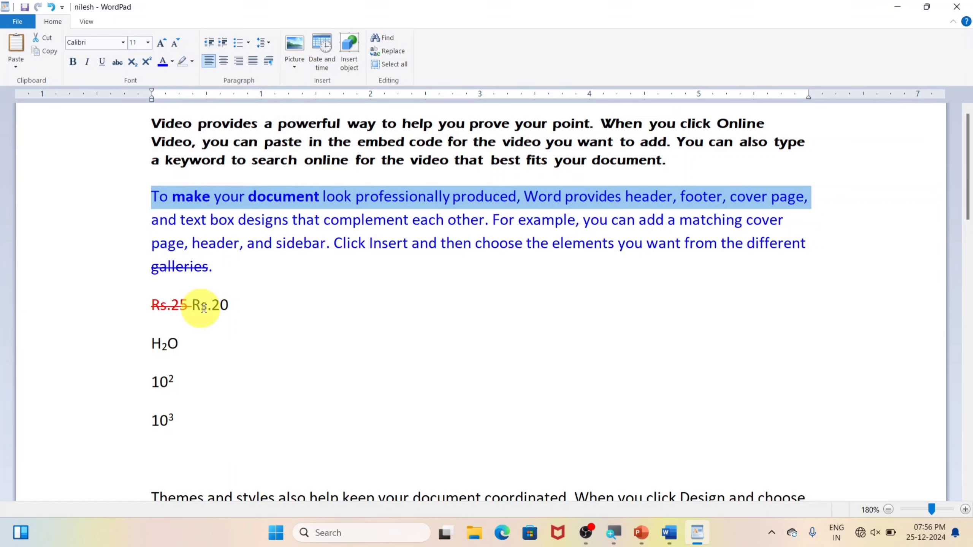
Step: Highlight the price line "Rs.25 Rs.20" in yellow
{"action": "left_click_drag", "start_coordinate": [229, 305], "coordinate": [152, 305]}
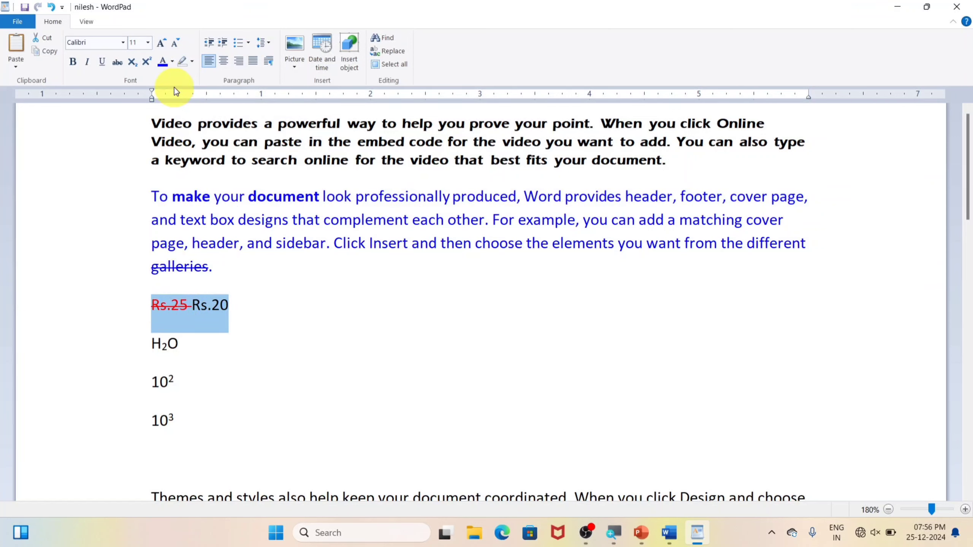
{"action": "left_click", "coordinate": [190, 58]}
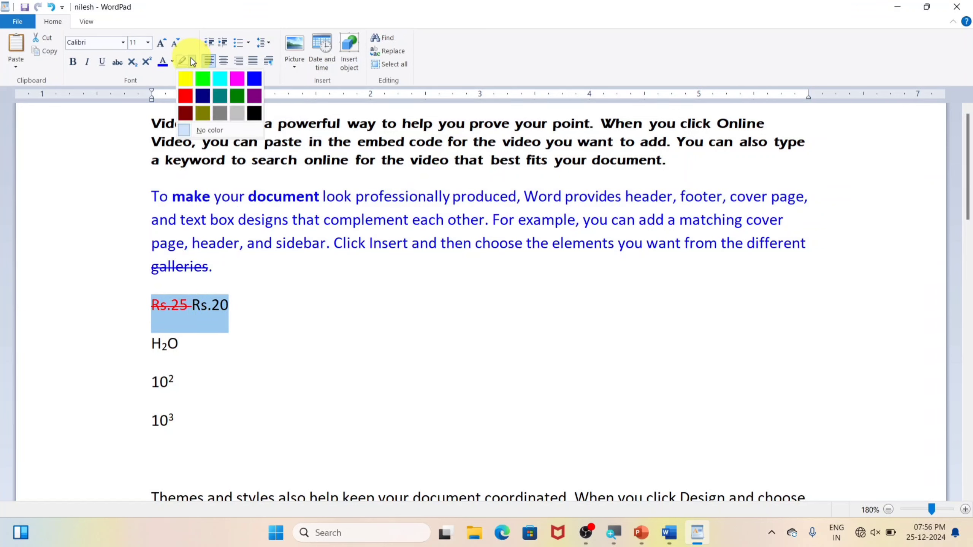
{"action": "left_click", "coordinate": [193, 79]}
{"action": "left_click", "coordinate": [251, 341]}
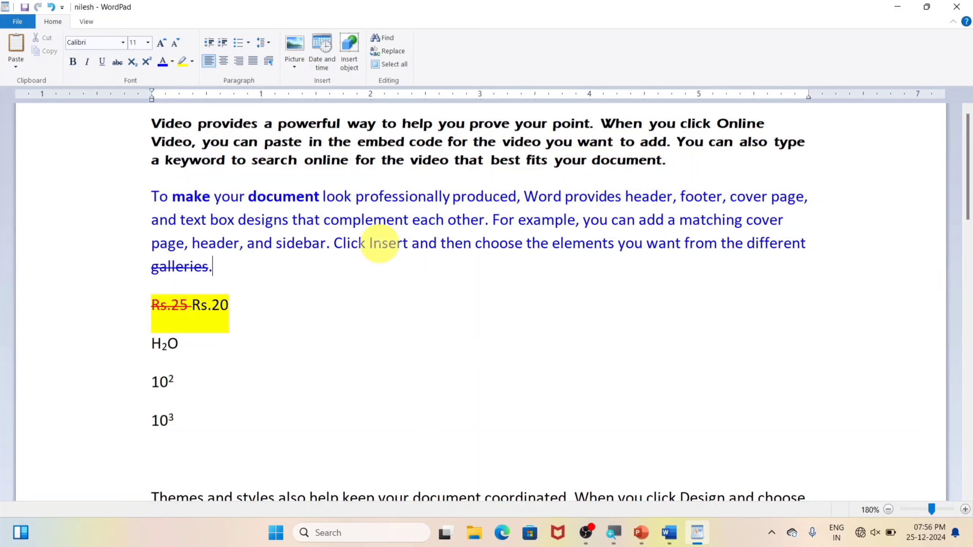
Step: Highlight the words "sidebar. Click Insert and" in the second paragraph in bright green
{"action": "left_click_drag", "start_coordinate": [439, 244], "coordinate": [282, 246]}
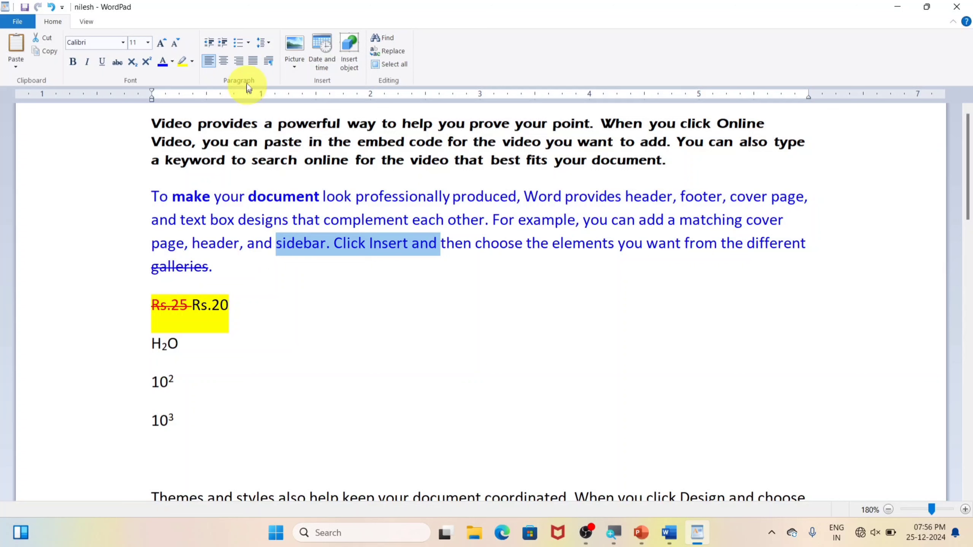
{"action": "left_click", "coordinate": [192, 61]}
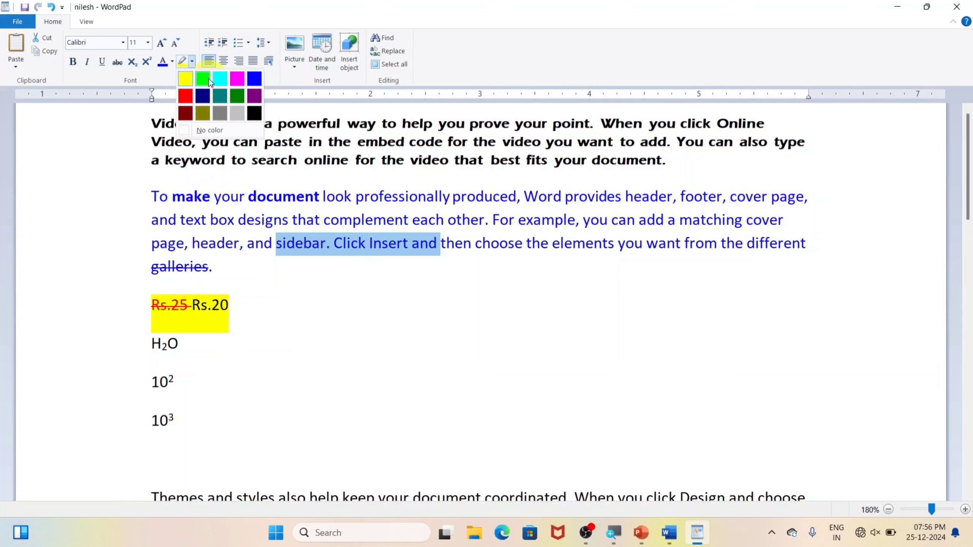
{"action": "left_click", "coordinate": [204, 78]}
{"action": "left_click", "coordinate": [431, 243]}
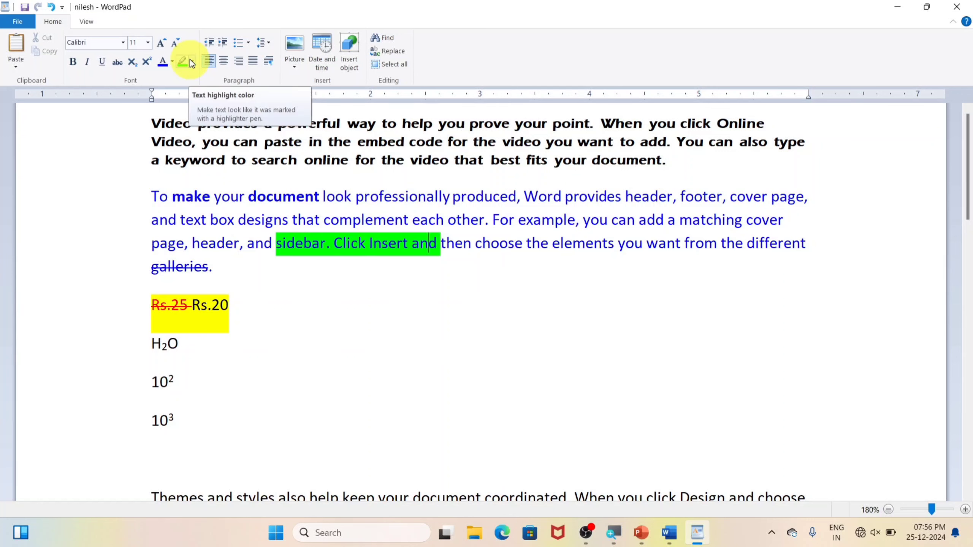
Step: Remove the highlight color from the words "sidebar. Click Insert and" and from the price line "Rs.25 Rs.20"
{"action": "left_click_drag", "start_coordinate": [440, 243], "coordinate": [276, 243]}
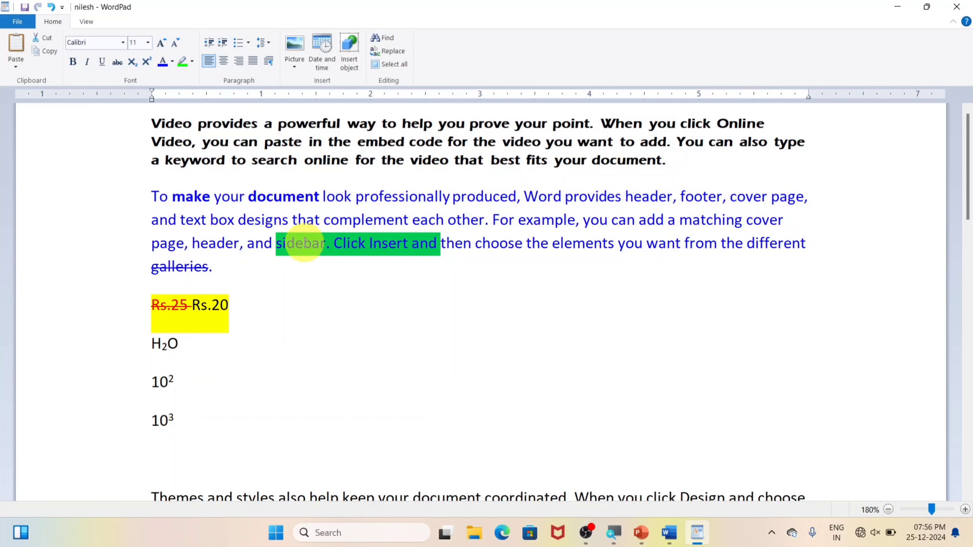
{"action": "left_click", "coordinate": [196, 61]}
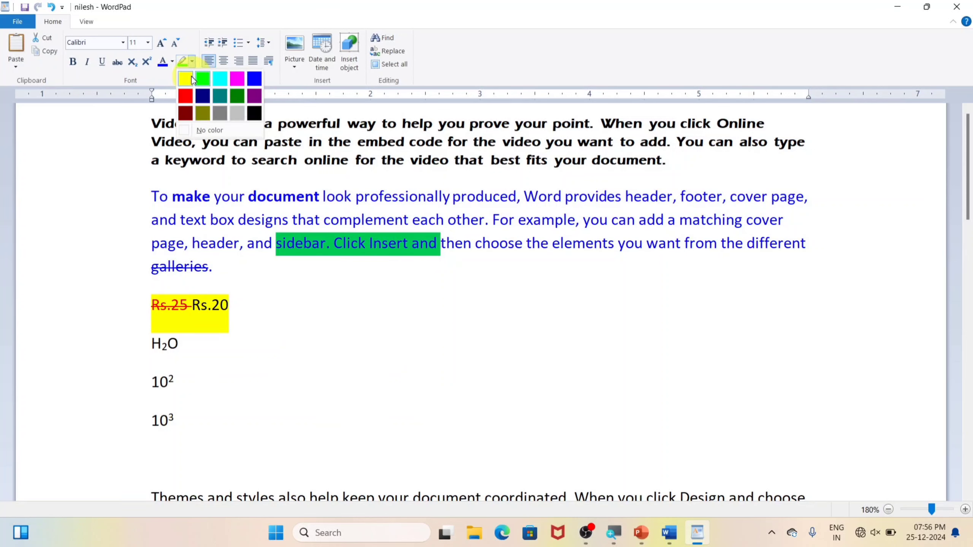
{"action": "left_click", "coordinate": [213, 130]}
{"action": "left_click", "coordinate": [380, 243]}
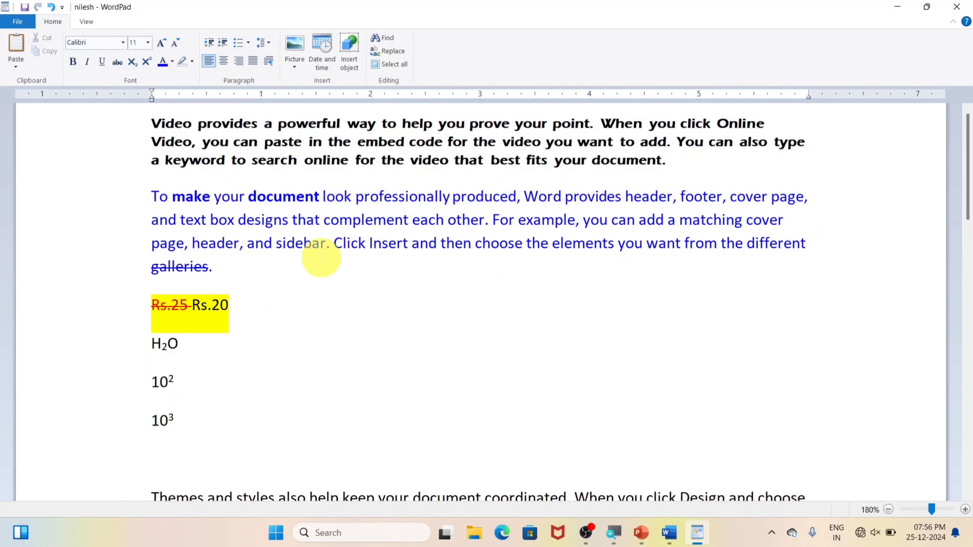
{"action": "left_click_drag", "start_coordinate": [229, 305], "coordinate": [145, 306]}
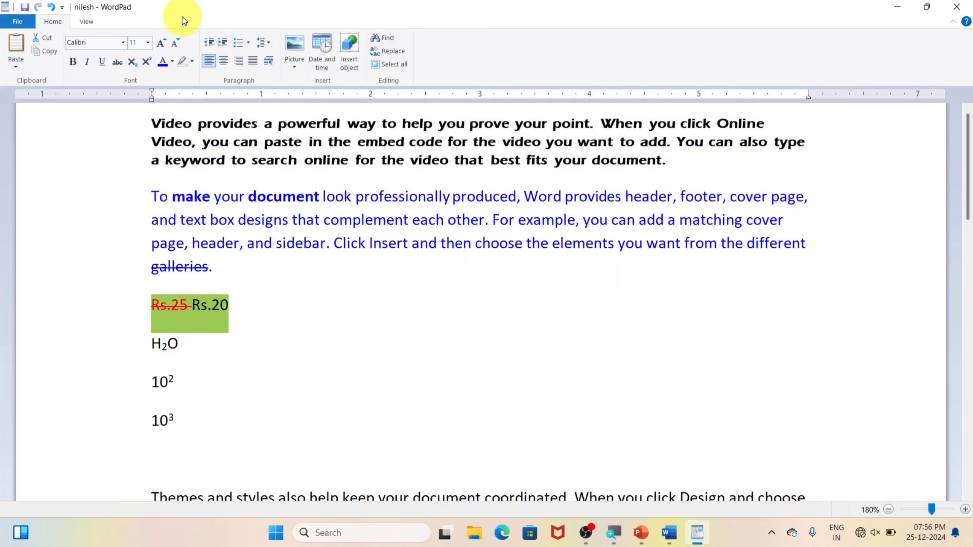
{"action": "left_click", "coordinate": [196, 61]}
{"action": "left_click", "coordinate": [200, 130]}
{"action": "left_click", "coordinate": [176, 265]}
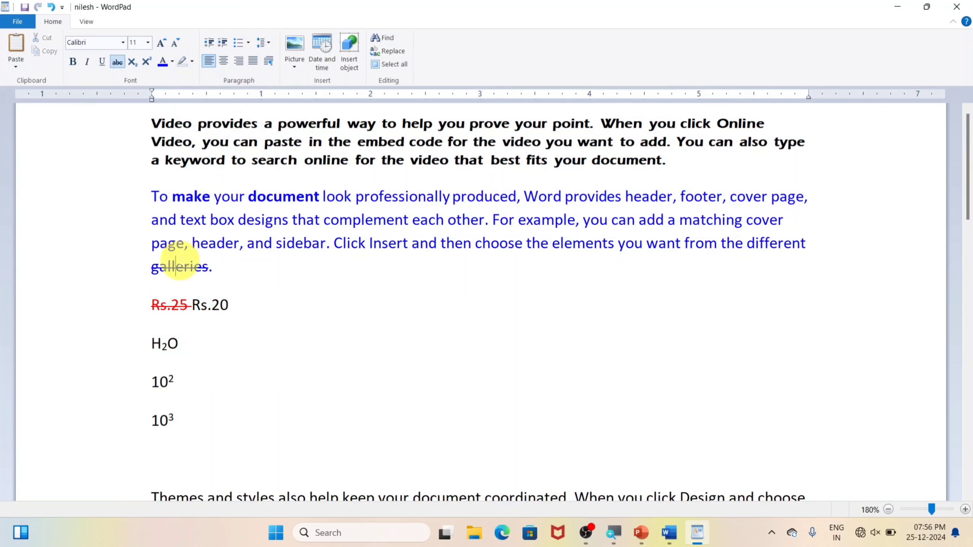
Step: Reset the text color of the struck-through "Rs.25" and of the paragraph starting "To make your document" to Automatic
{"action": "left_click_drag", "start_coordinate": [191, 311], "coordinate": [161, 309]}
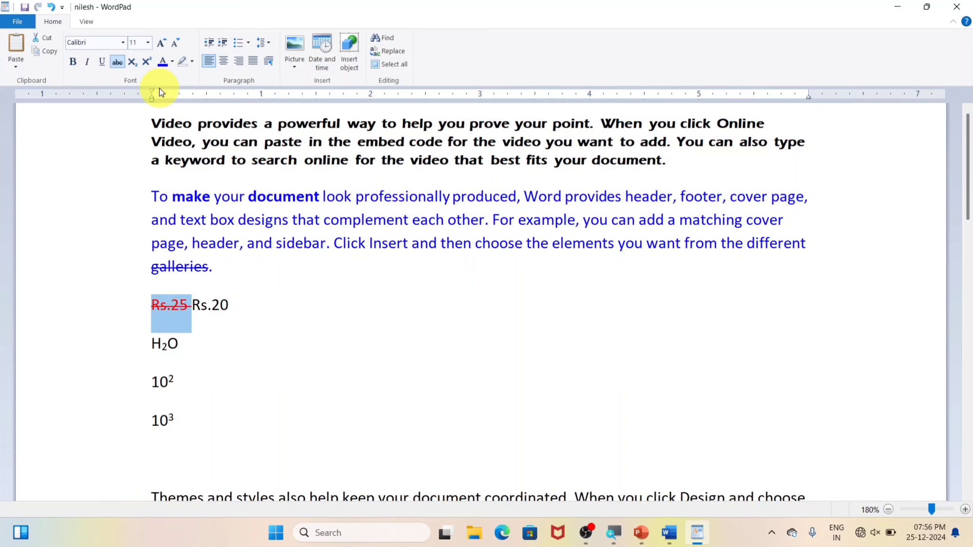
{"action": "left_click", "coordinate": [172, 61]}
{"action": "left_click", "coordinate": [165, 78]}
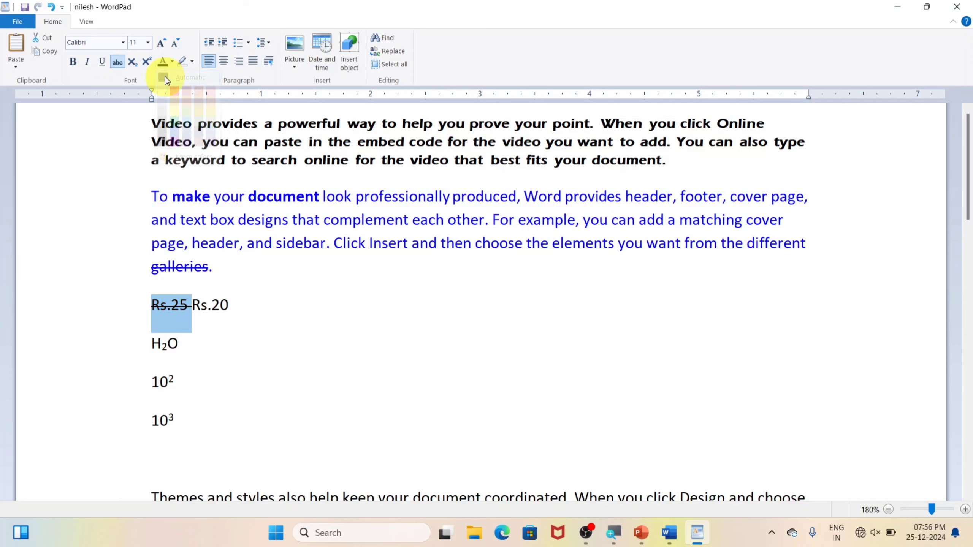
{"action": "left_click_drag", "start_coordinate": [215, 274], "coordinate": [117, 191]}
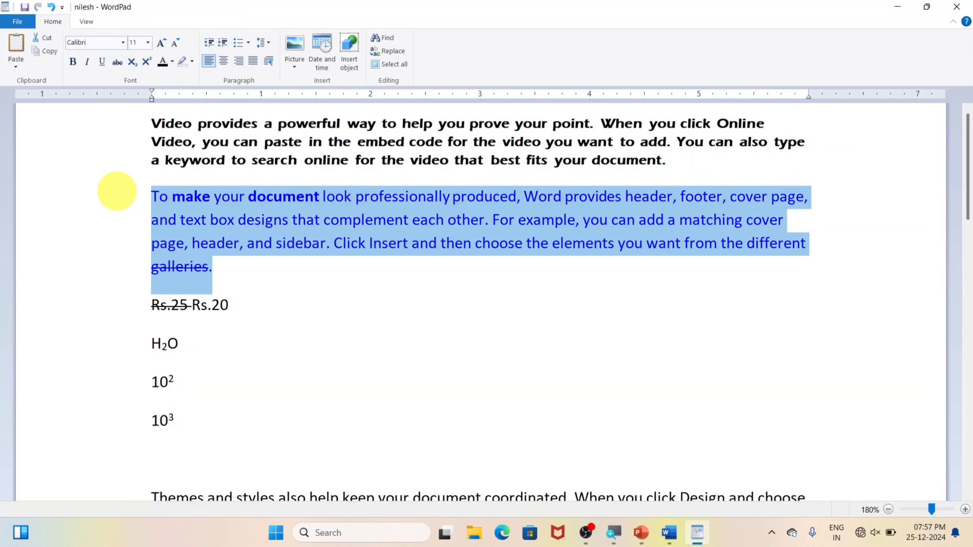
{"action": "left_click", "coordinate": [172, 60]}
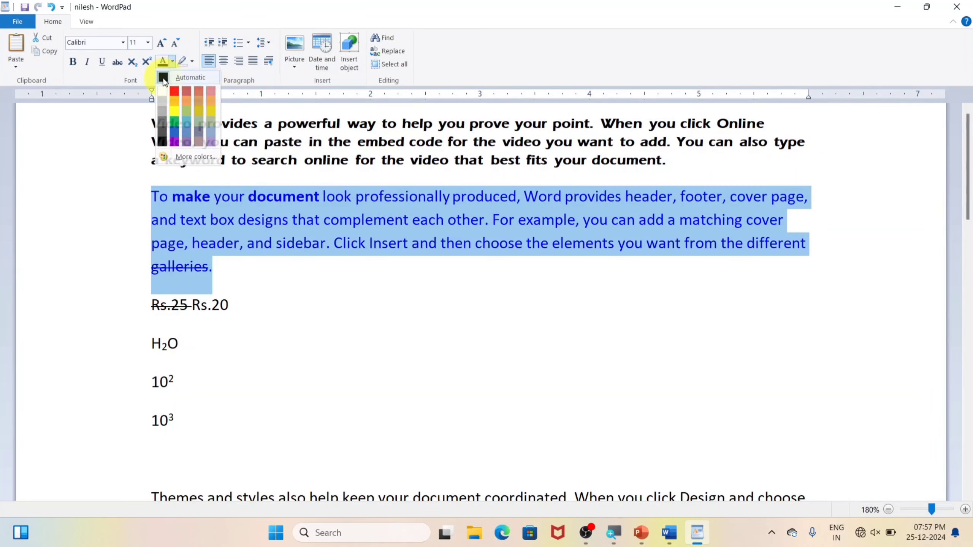
{"action": "left_click", "coordinate": [163, 78]}
{"action": "left_click", "coordinate": [227, 220]}
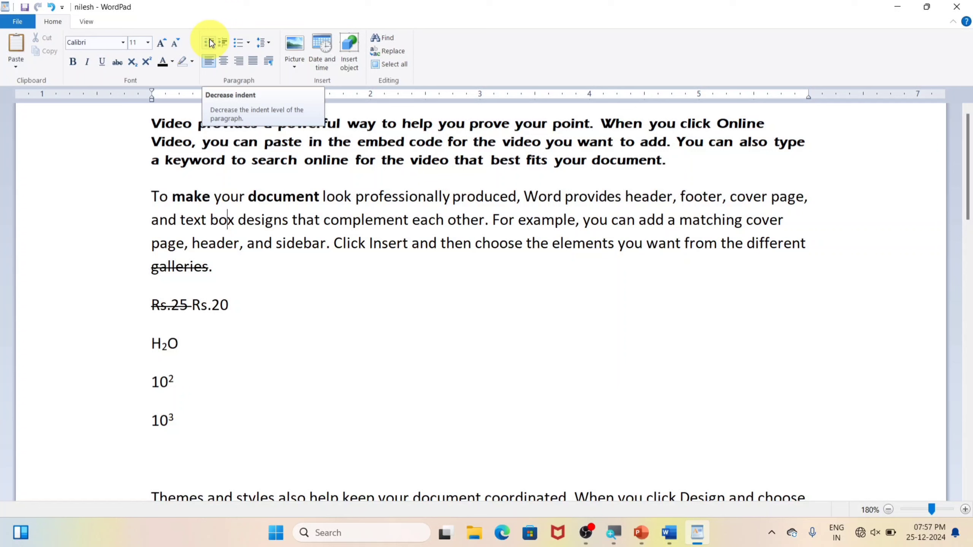
Step: Increase the indent of the paragraph starting "To make your document" by six levels, to the 3-inch mark
{"action": "left_click", "coordinate": [152, 195]}
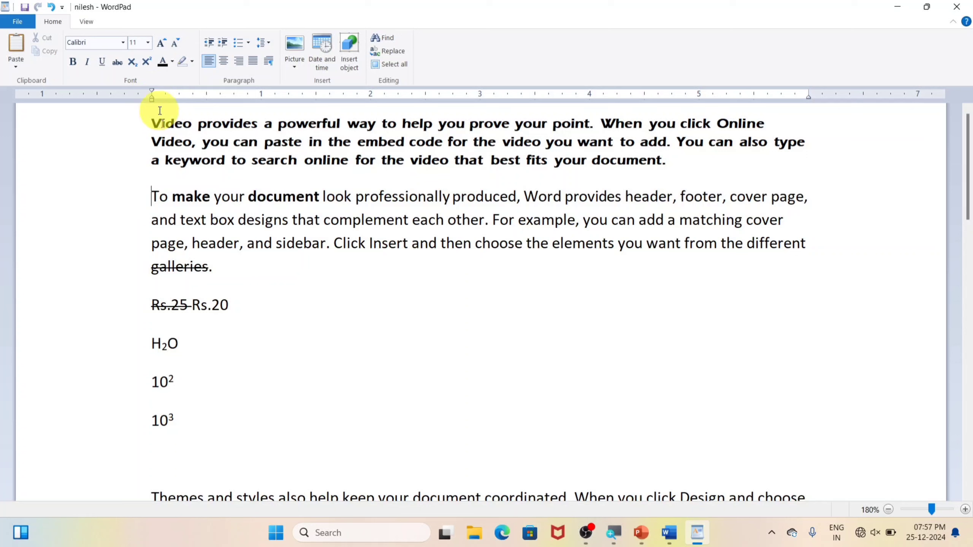
{"action": "left_click", "coordinate": [226, 44]}
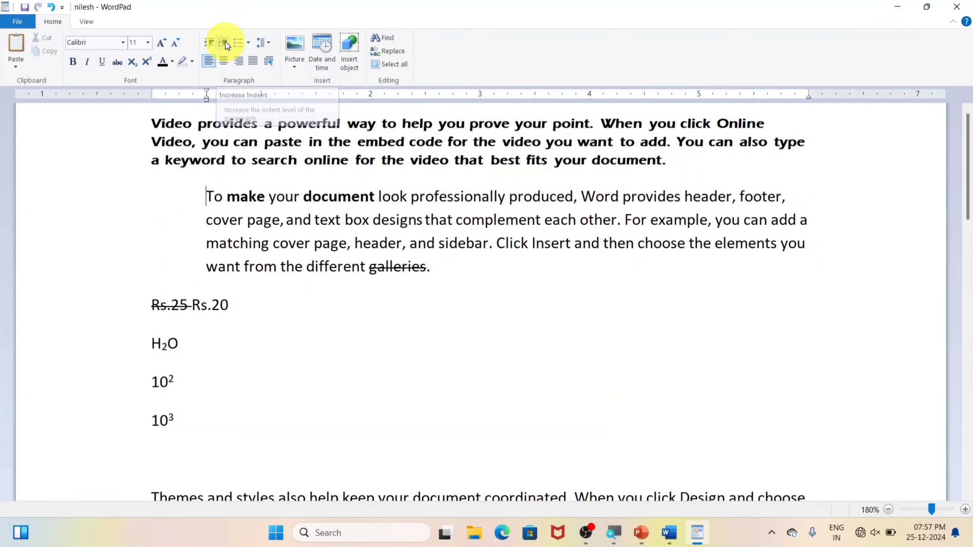
{"action": "left_click", "coordinate": [223, 43]}
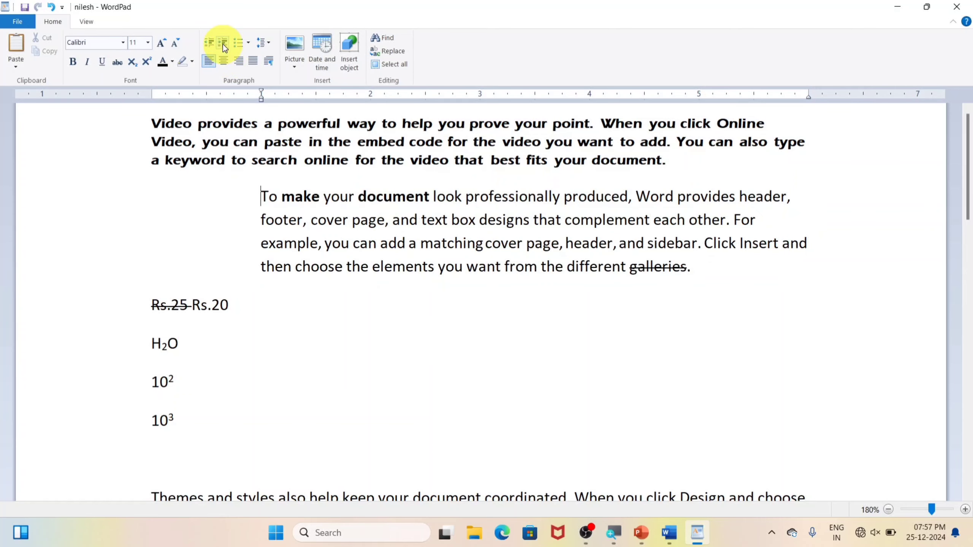
{"action": "left_click", "coordinate": [223, 43]}
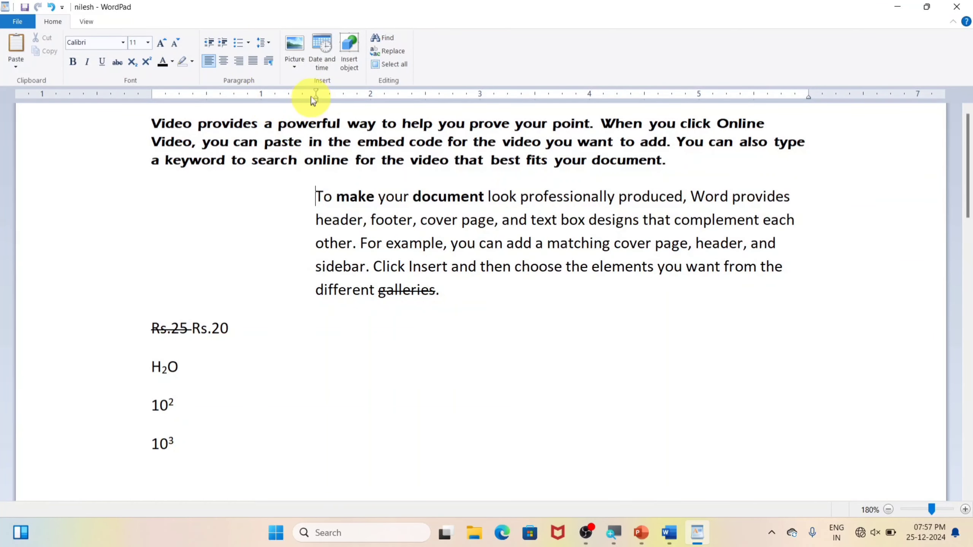
{"action": "left_click", "coordinate": [225, 44]}
{"action": "left_click", "coordinate": [225, 45]}
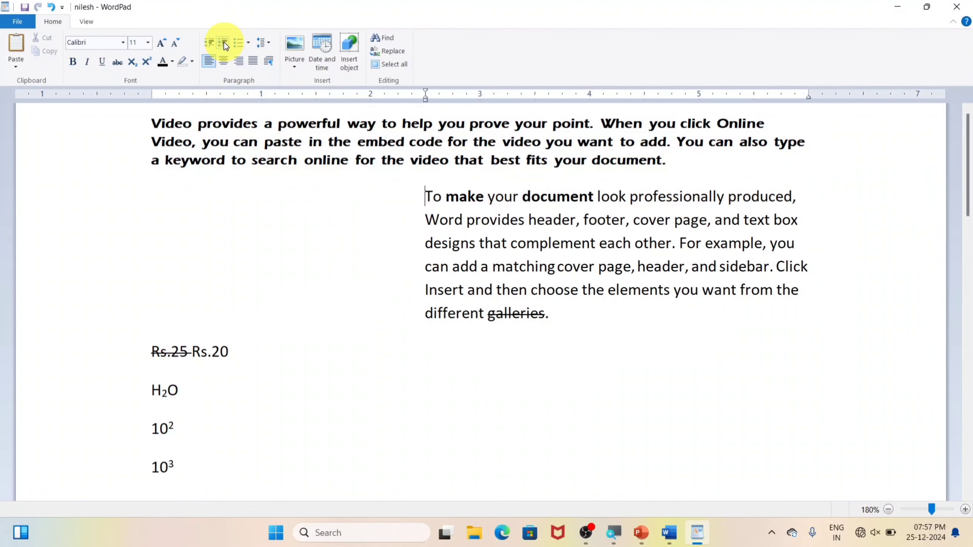
{"action": "left_click", "coordinate": [225, 45]}
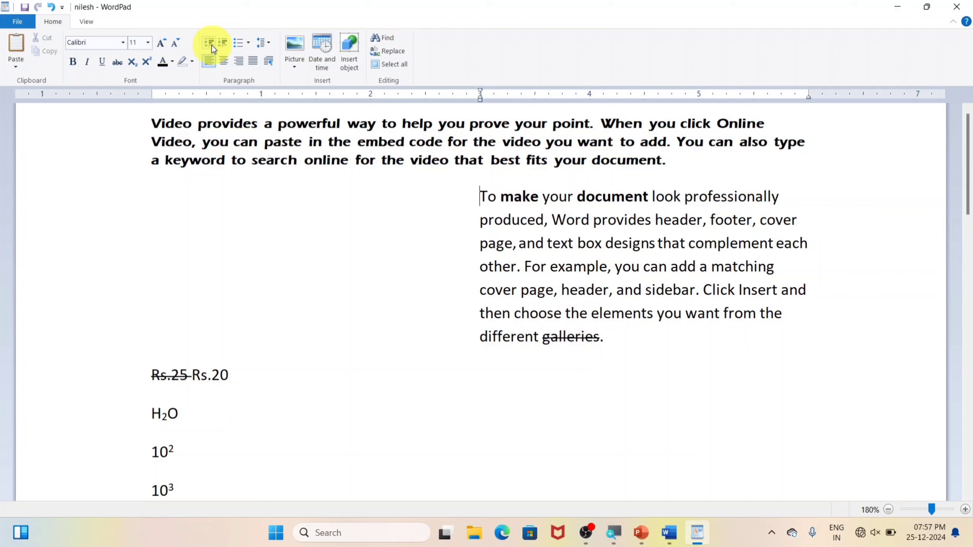
Step: Decrease the paragraph's indent back to the page margin, and try a single indent level before removing it again
{"action": "left_click", "coordinate": [214, 48]}
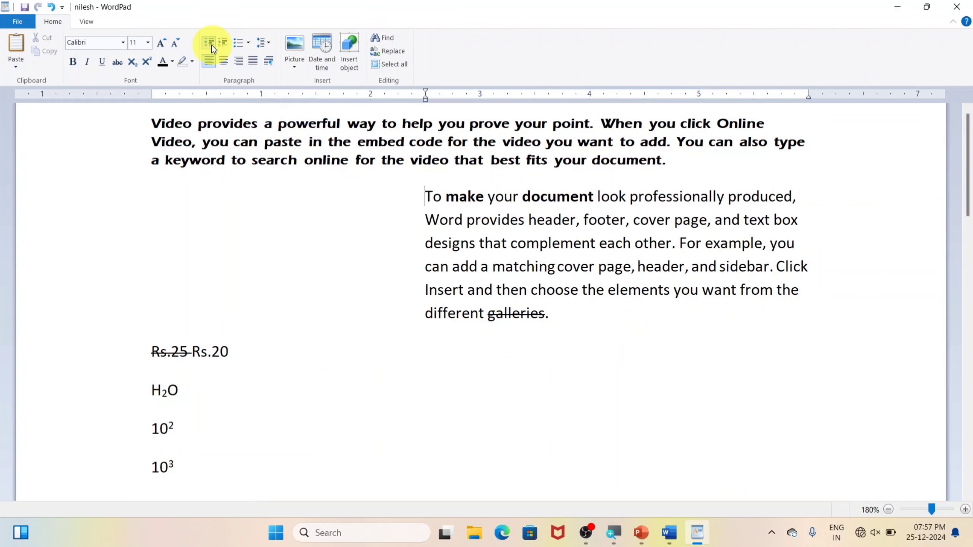
{"action": "left_click", "coordinate": [213, 48]}
{"action": "left_click", "coordinate": [213, 48]}
{"action": "left_click", "coordinate": [213, 48]}
{"action": "left_click", "coordinate": [213, 48]}
{"action": "left_click", "coordinate": [213, 48]}
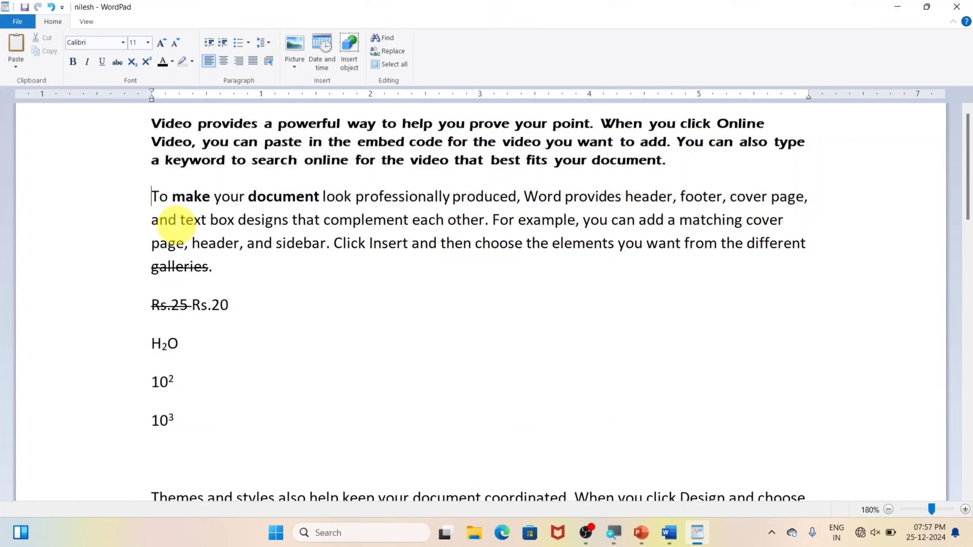
{"action": "left_click", "coordinate": [224, 43]}
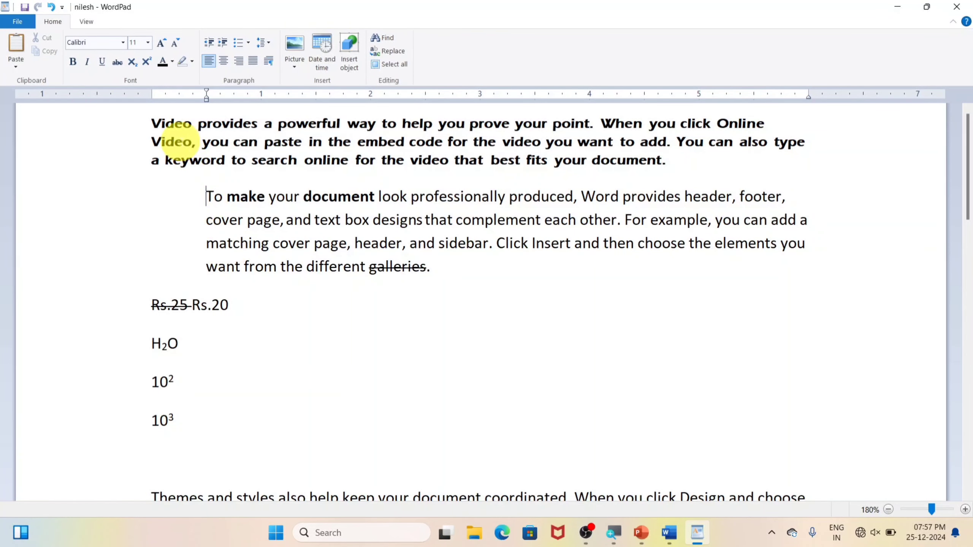
{"action": "left_click", "coordinate": [212, 42]}
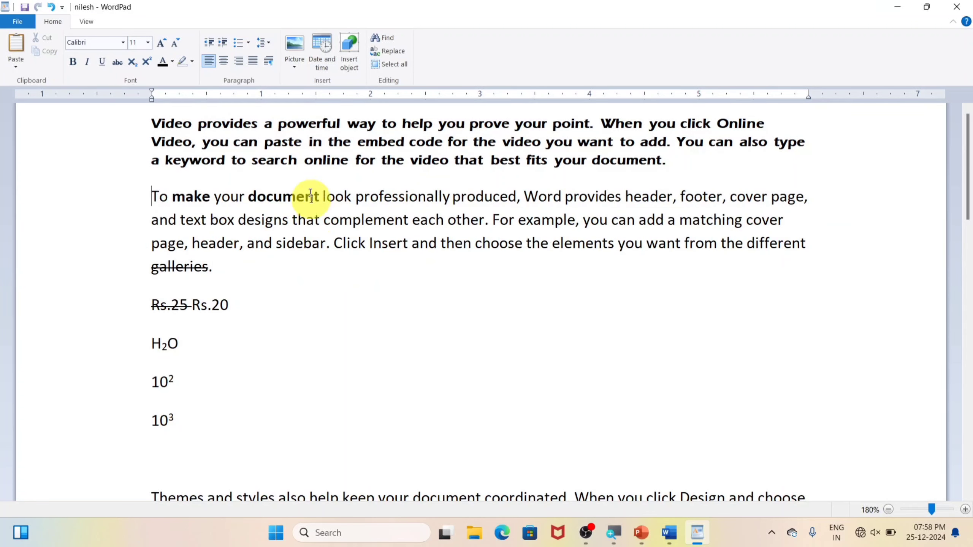
Step: Preview the bullet list style on the paragraph starting "To make your document" without applying it
{"action": "left_click", "coordinate": [248, 43]}
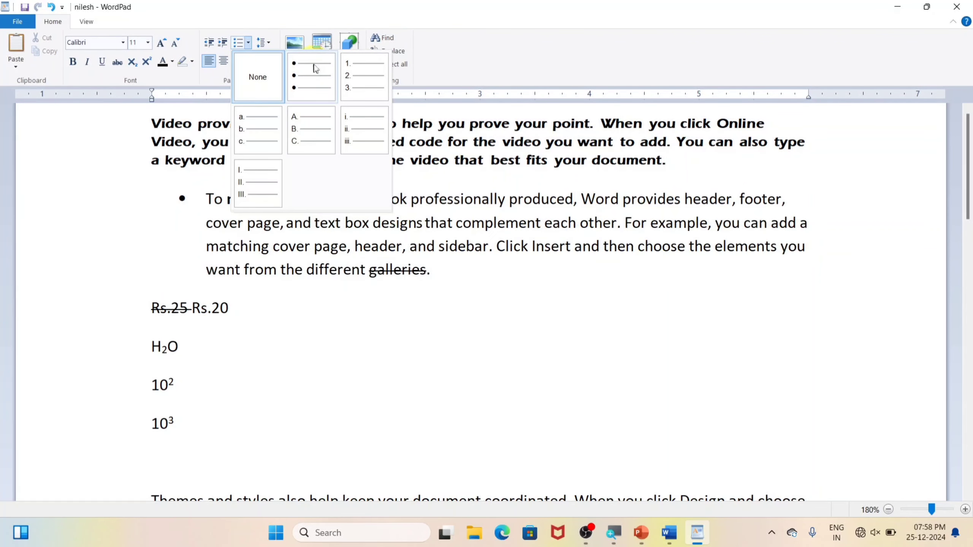
{"action": "left_click", "coordinate": [326, 279]}
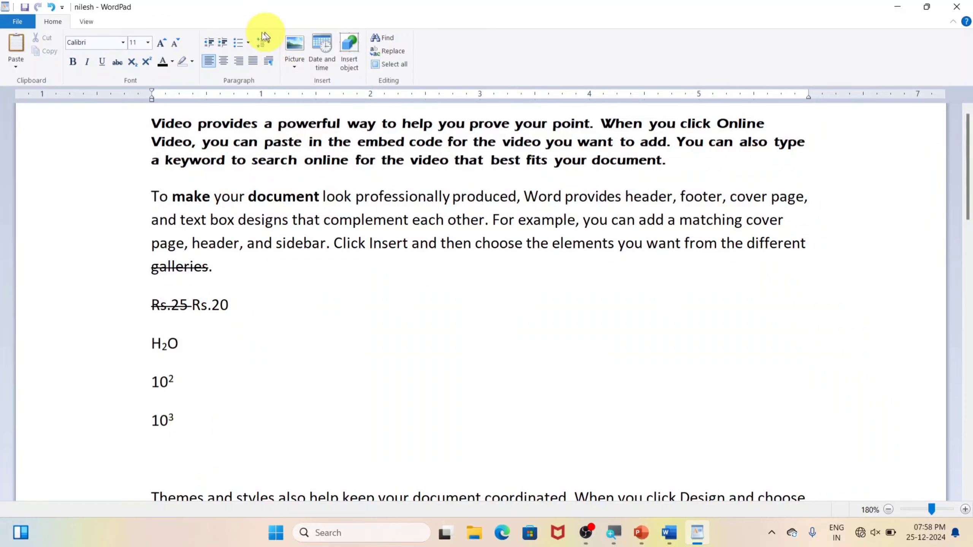
Step: Switch to the Word window with Document1, which holds the sample paragraphs
{"action": "scroll", "coordinate": [289, 212], "scroll_direction": "down", "scroll_amount": 5}
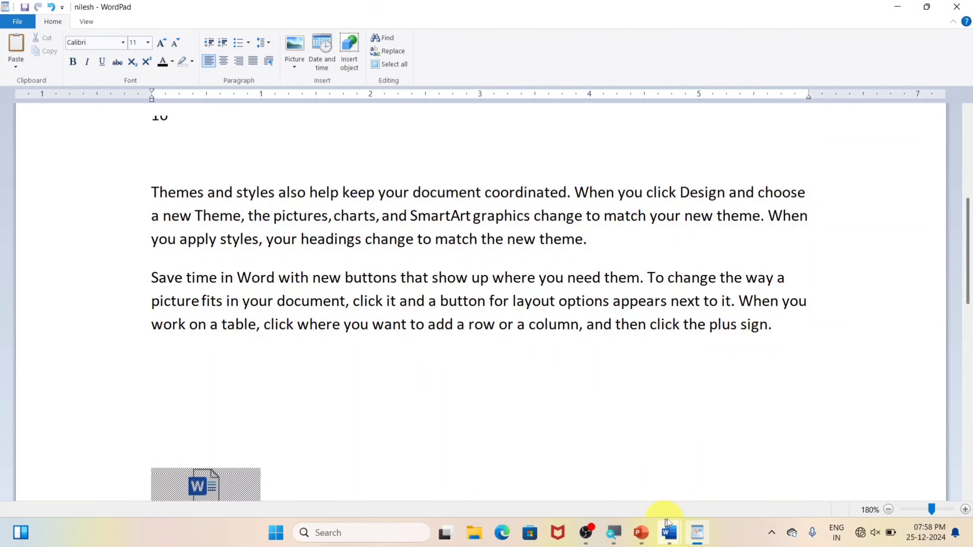
{"action": "mouse_move", "coordinate": [669, 531]}
{"action": "left_click", "coordinate": [590, 505]}
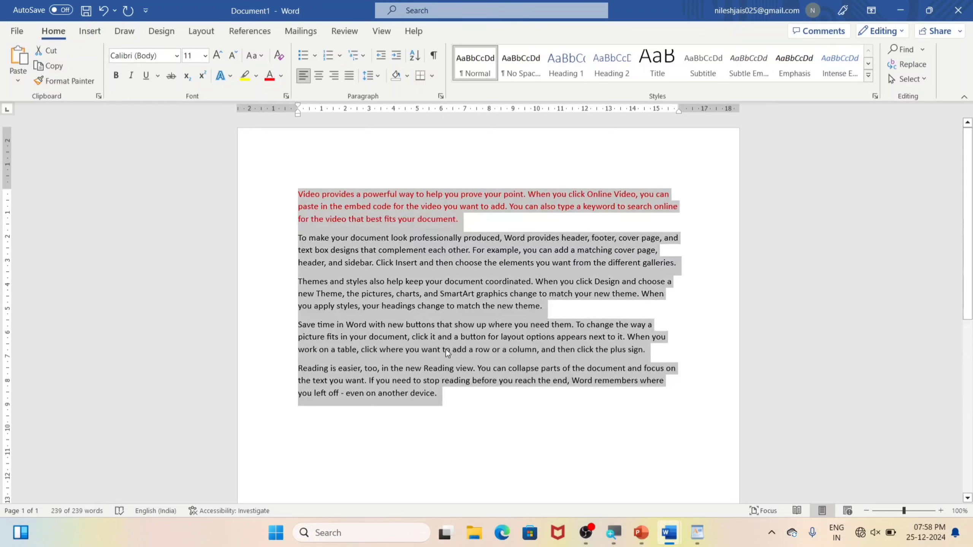
Step: Set the font color of all the selected sample paragraphs in Document1 to Automatic
{"action": "left_click", "coordinate": [281, 76]}
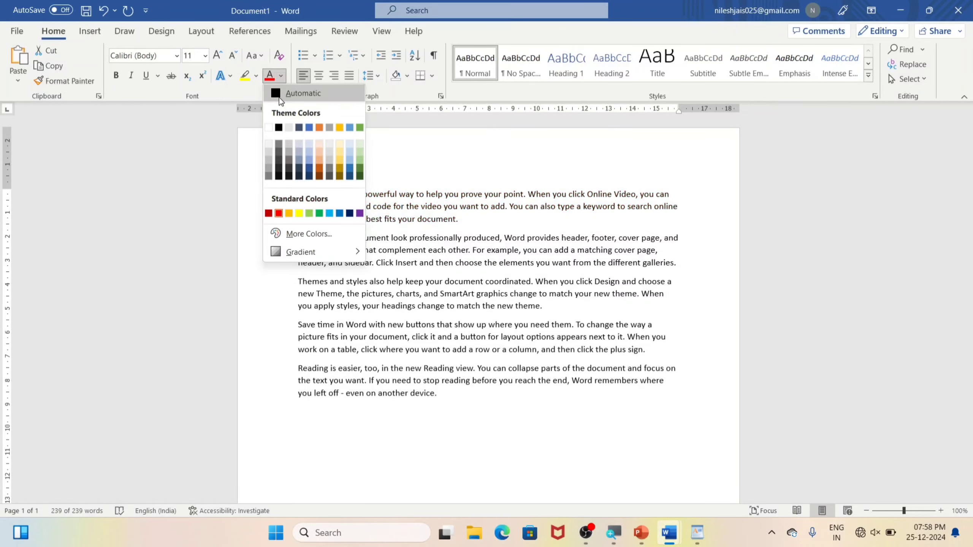
{"action": "left_click", "coordinate": [278, 96]}
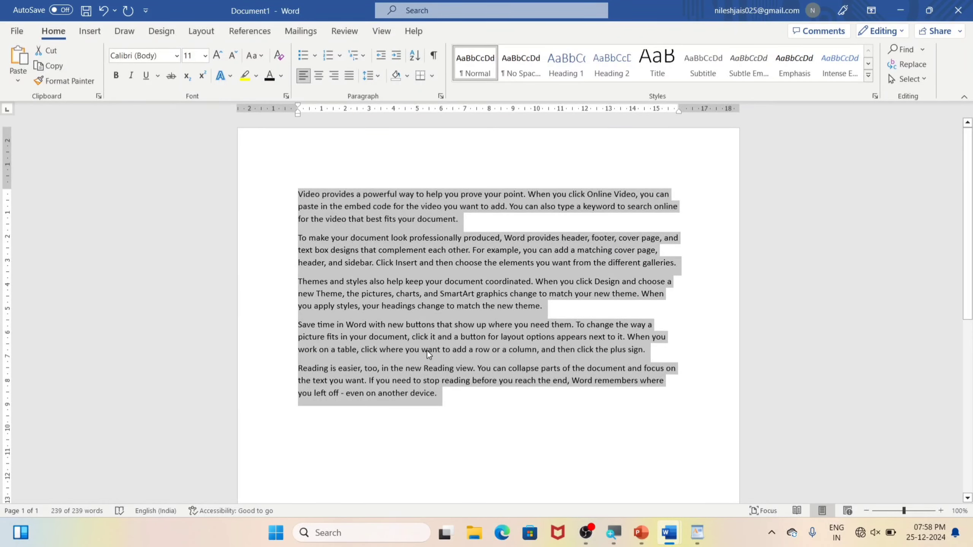
Step: Copy the five Word paragraphs, switch back to WordPad and replace the document's entire contents with them
{"action": "left_click", "coordinate": [901, 10]}
{"action": "left_click", "coordinate": [612, 331]}
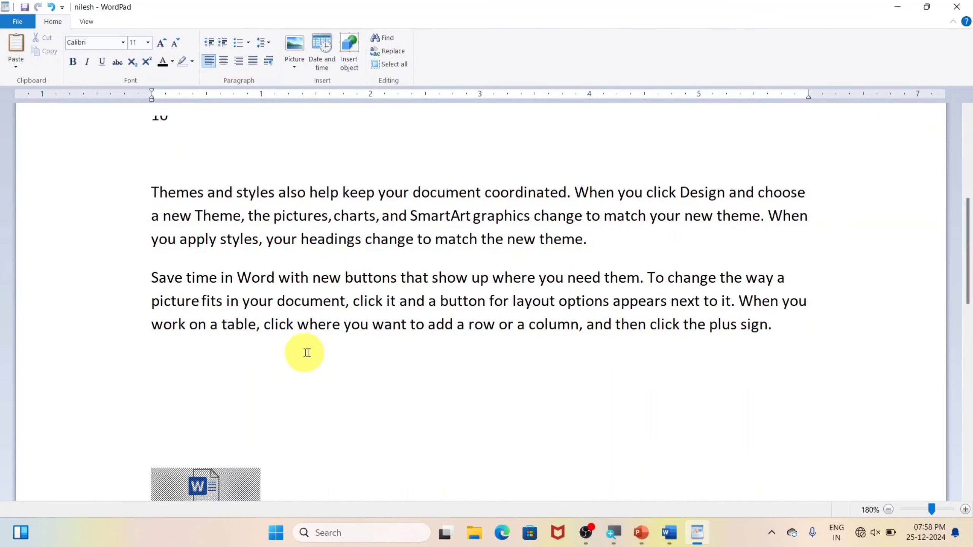
{"action": "key", "text": "ctrl+a"}
{"action": "key", "text": "ctrl+c"}
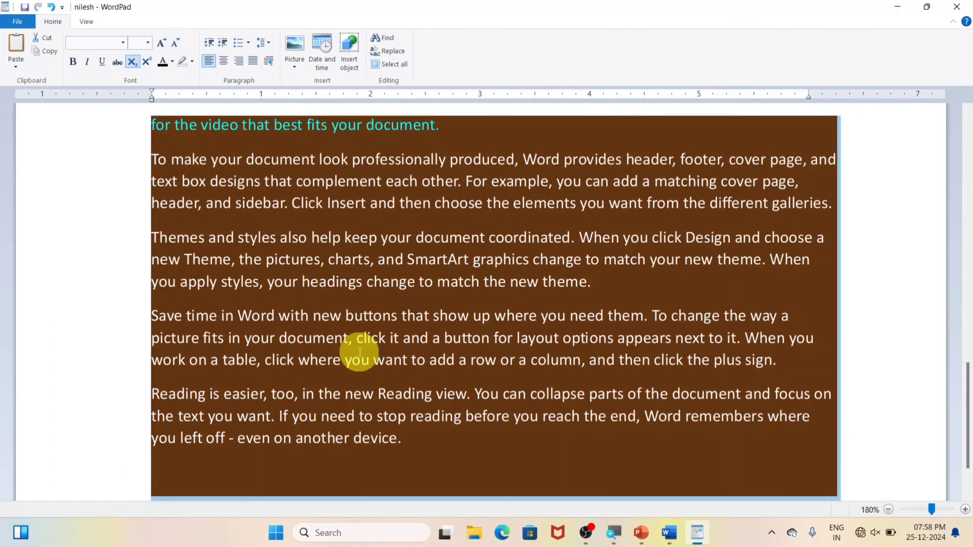
{"action": "key", "text": "Delete"}
{"action": "key", "text": "ctrl+v"}
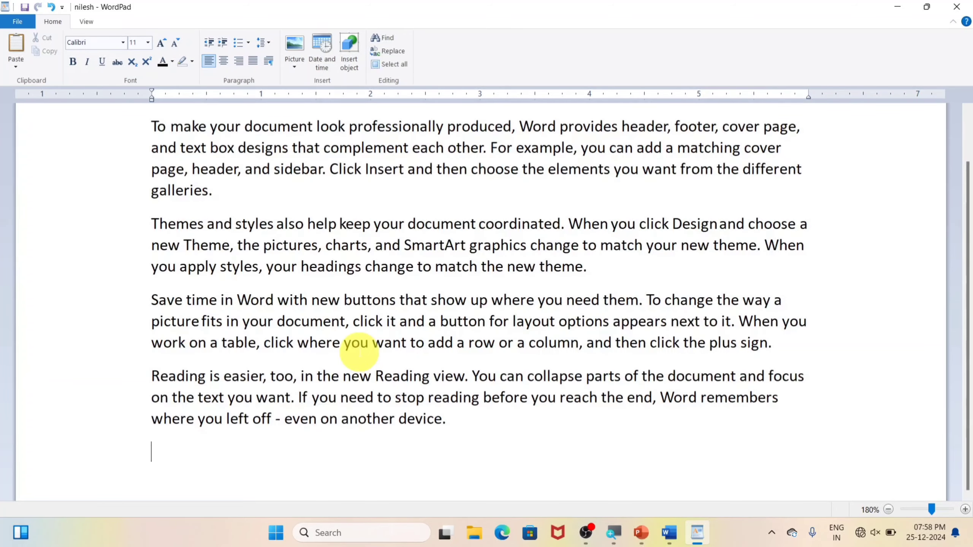
{"action": "scroll", "coordinate": [362, 350], "scroll_direction": "up", "scroll_amount": 2}
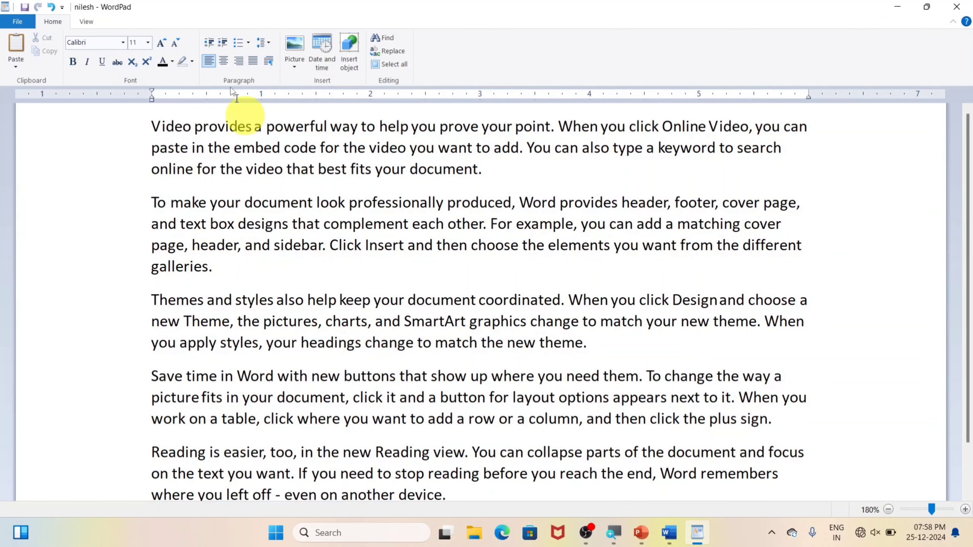
Step: Format all the paragraphs in the document as a bulleted list
{"action": "key", "text": "ctrl+a"}
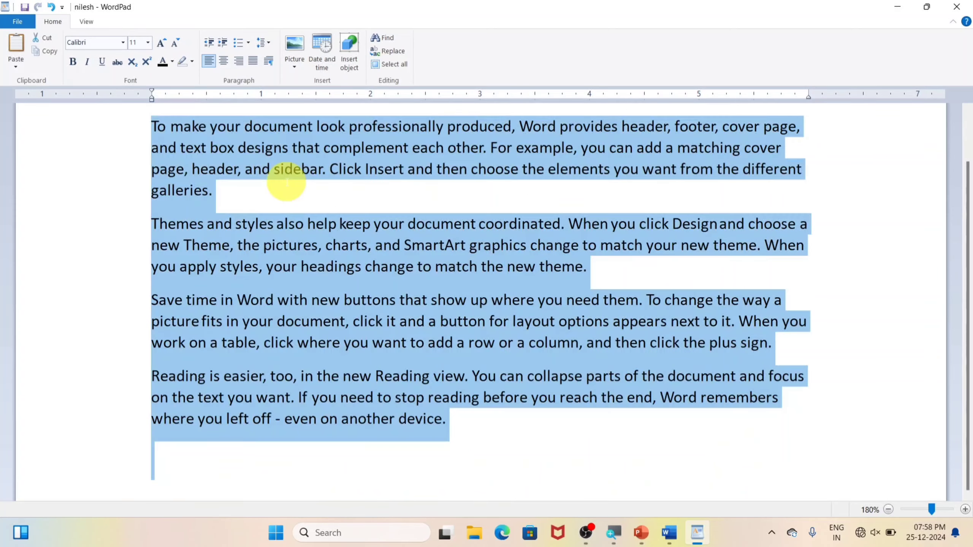
{"action": "scroll", "coordinate": [271, 284], "scroll_direction": "up", "scroll_amount": 2}
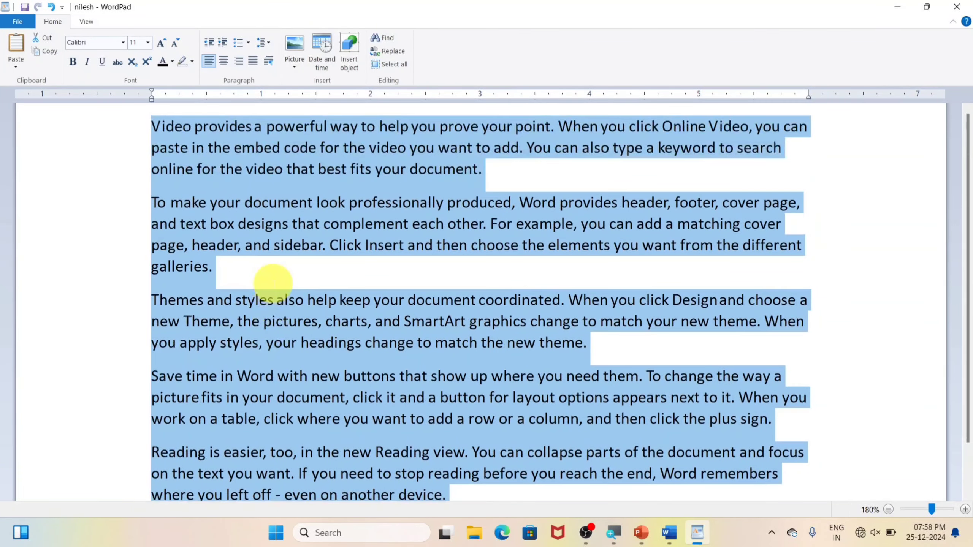
{"action": "left_click", "coordinate": [249, 43]}
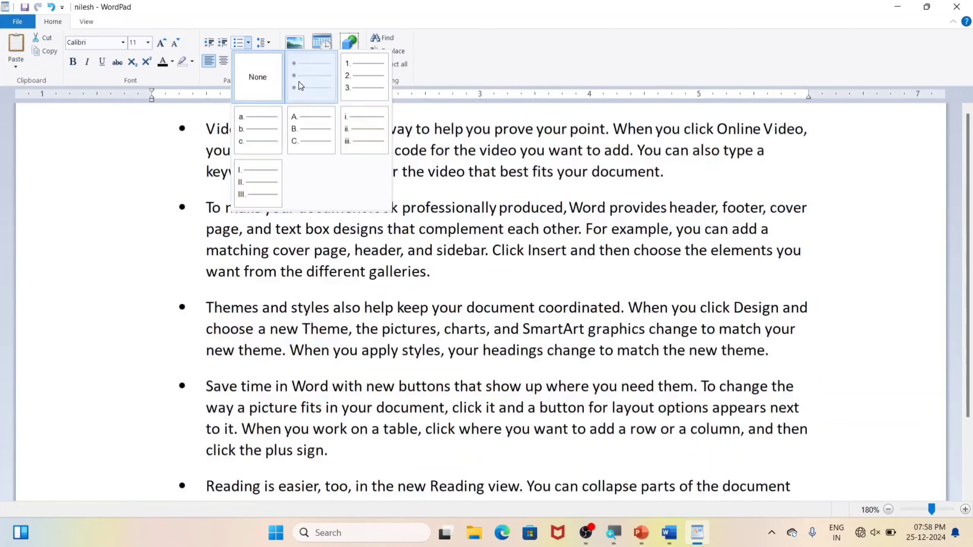
{"action": "left_click", "coordinate": [299, 82]}
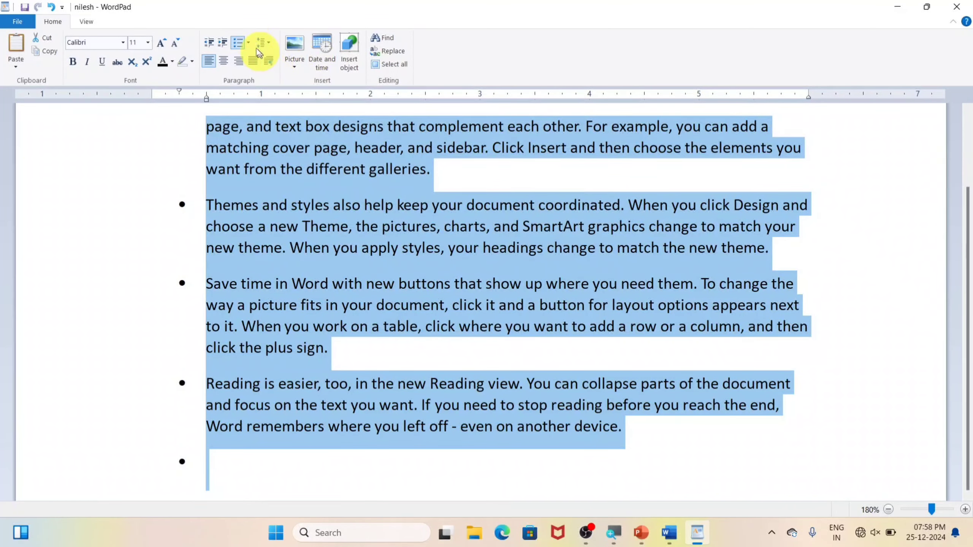
Step: Change the whole list to 1, 2, 3 numbering, and after that to uppercase Roman numerals
{"action": "left_click", "coordinate": [247, 43]}
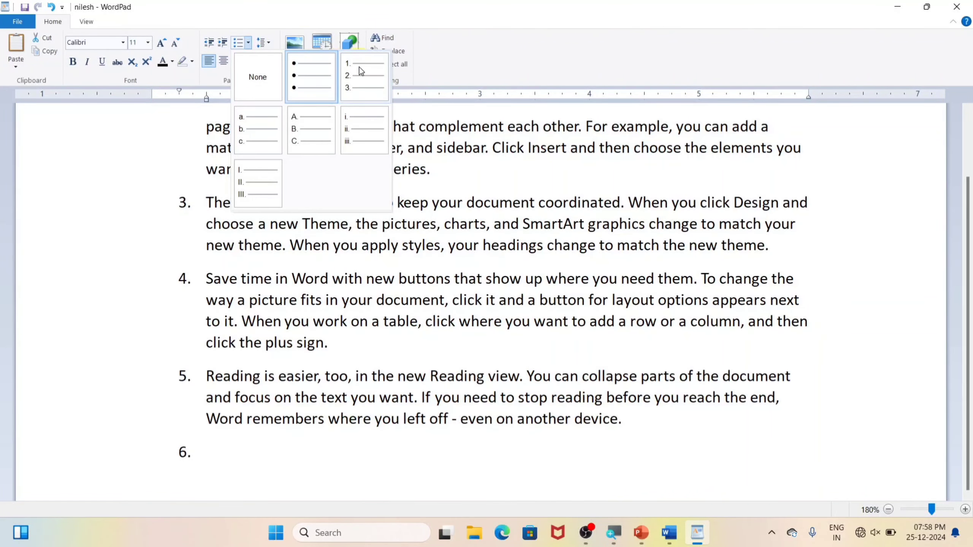
{"action": "left_click", "coordinate": [361, 71]}
{"action": "scroll", "coordinate": [386, 253], "scroll_direction": "up", "scroll_amount": 3}
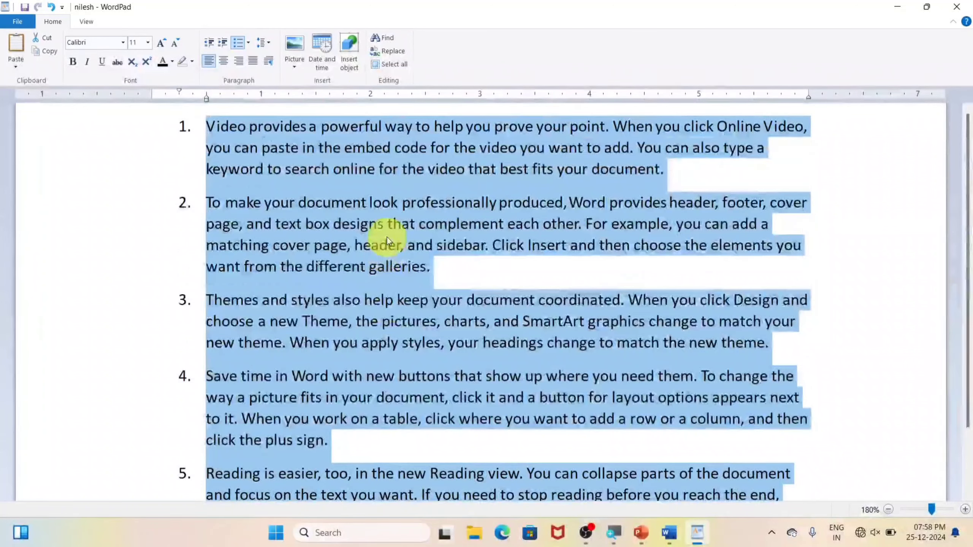
{"action": "left_click", "coordinate": [248, 42]}
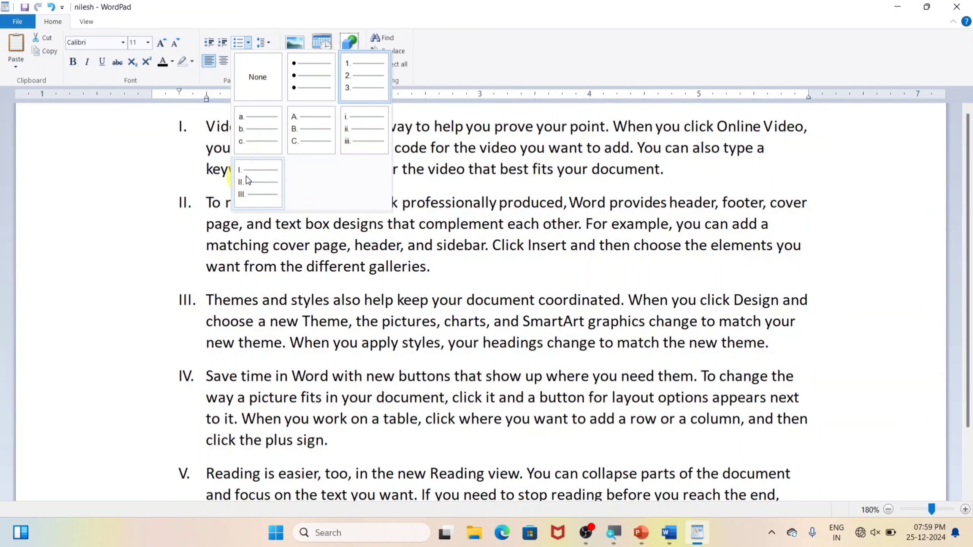
{"action": "left_click", "coordinate": [246, 177]}
{"action": "scroll", "coordinate": [211, 212], "scroll_direction": "up", "scroll_amount": 3}
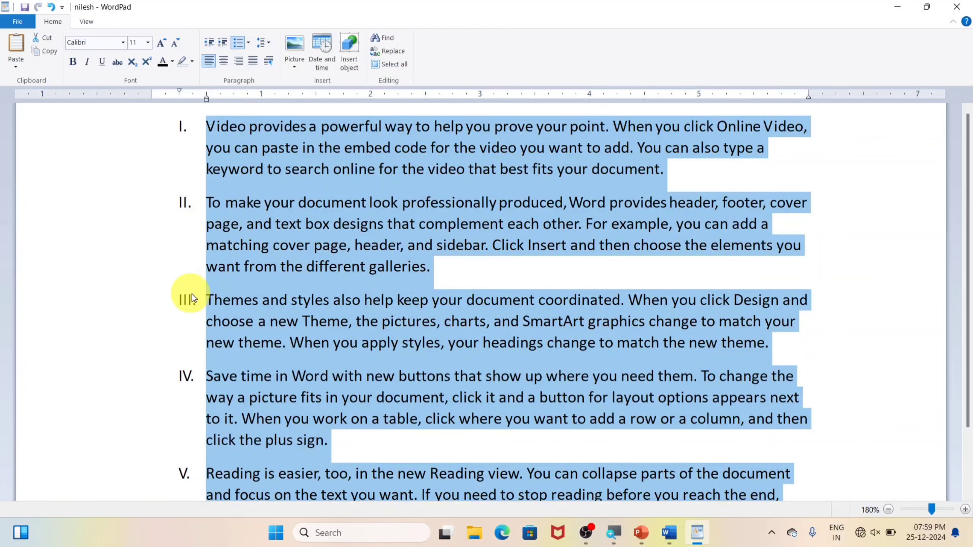
Step: Remove the list formatting from all the paragraphs by choosing the None style, and deselect the text
{"action": "left_click", "coordinate": [251, 44]}
{"action": "left_click", "coordinate": [264, 62]}
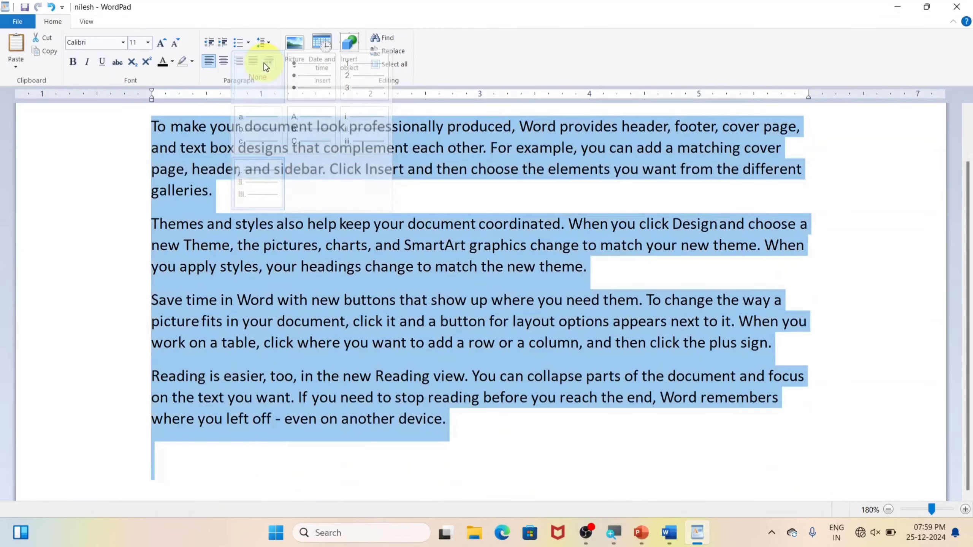
{"action": "scroll", "coordinate": [235, 205], "scroll_direction": "up", "scroll_amount": 3}
{"action": "left_click", "coordinate": [171, 148]}
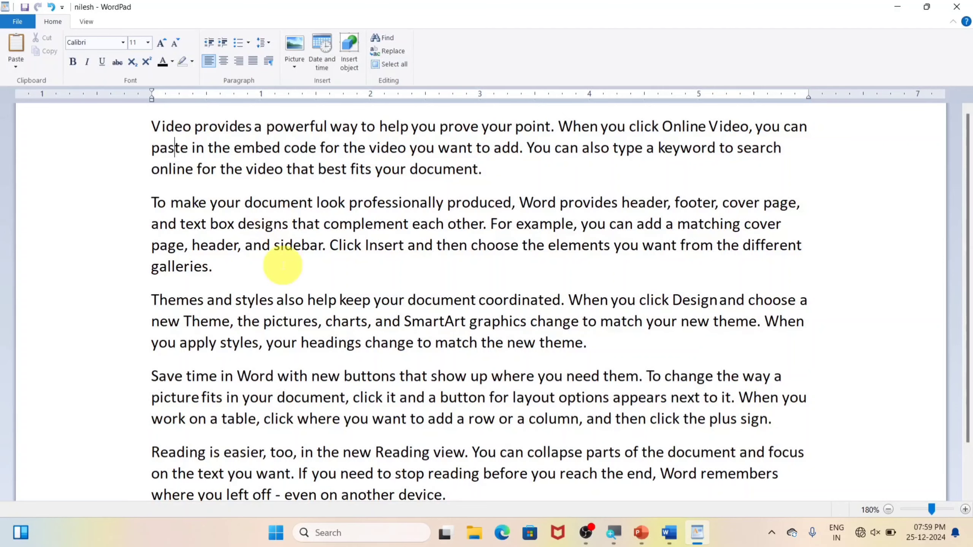
Step: Select all the text and set its line spacing to 1.0
{"action": "key", "text": "ctrl+a"}
{"action": "scroll", "coordinate": [282, 287], "scroll_direction": "up", "scroll_amount": 2}
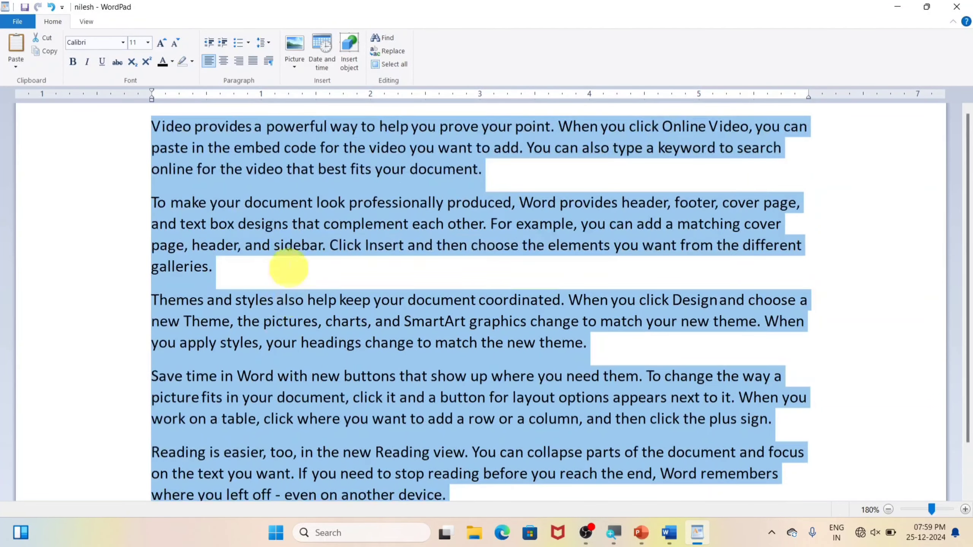
{"action": "left_click", "coordinate": [271, 43]}
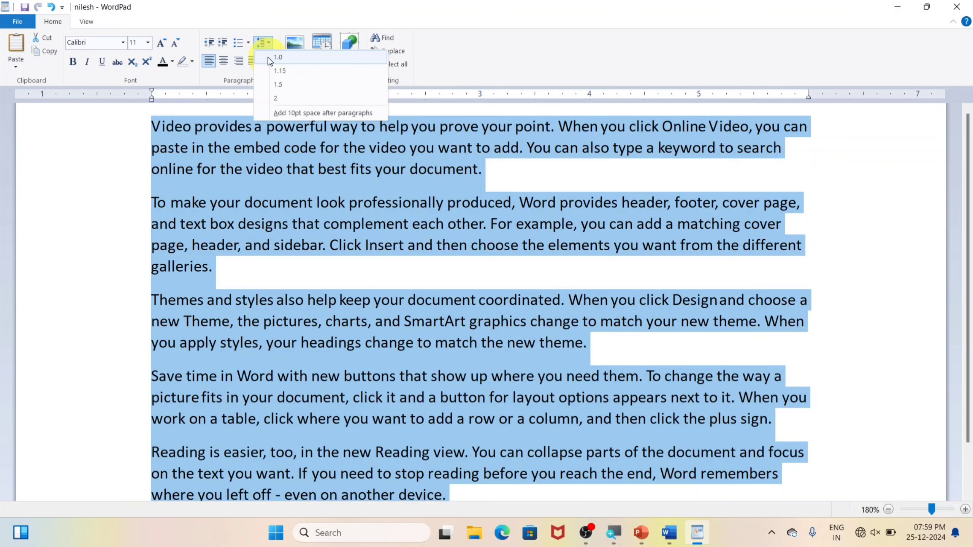
{"action": "left_click", "coordinate": [278, 57]}
{"action": "scroll", "coordinate": [271, 134], "scroll_direction": "up", "scroll_amount": 2}
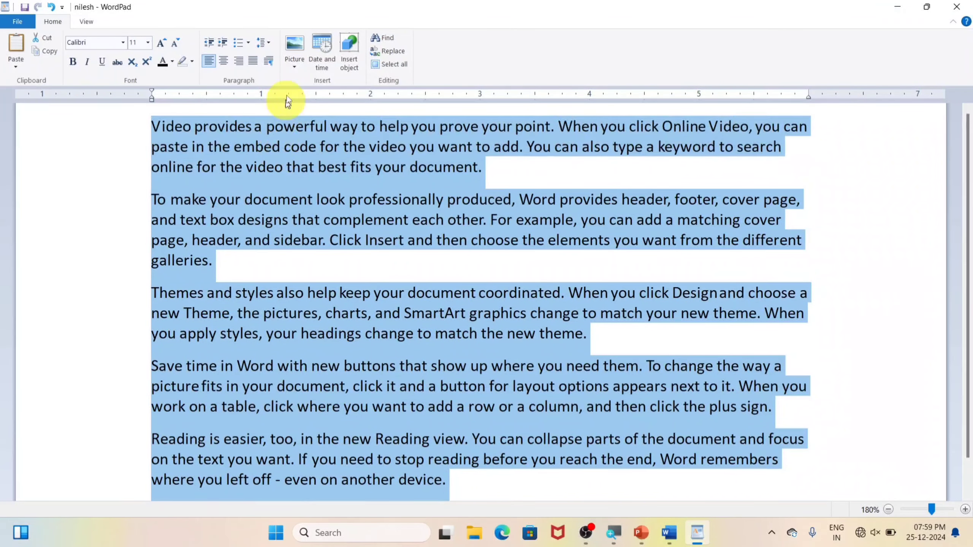
Step: Try a line spacing of 1.15 and after it 1.5 on all the selected text
{"action": "left_click", "coordinate": [269, 42]}
{"action": "left_click", "coordinate": [274, 72]}
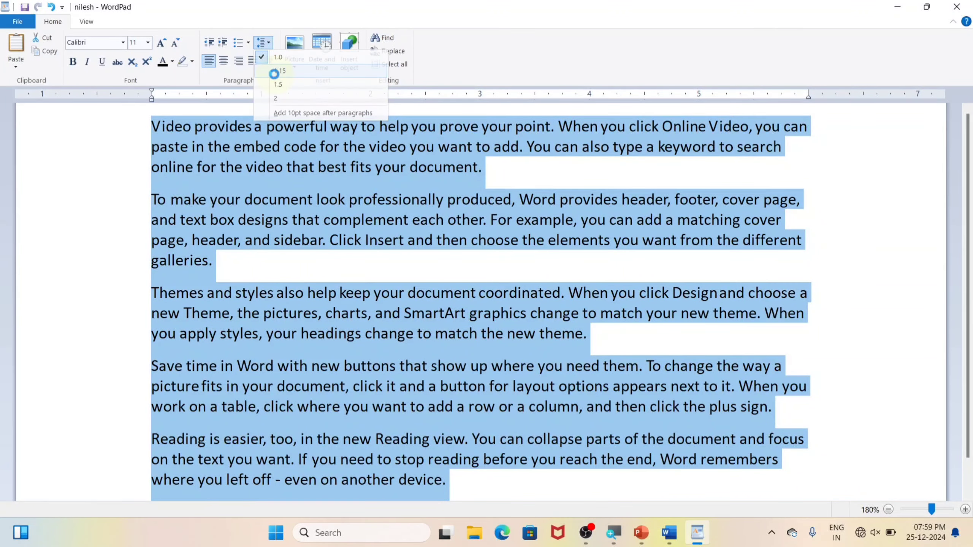
{"action": "left_click", "coordinate": [270, 43]}
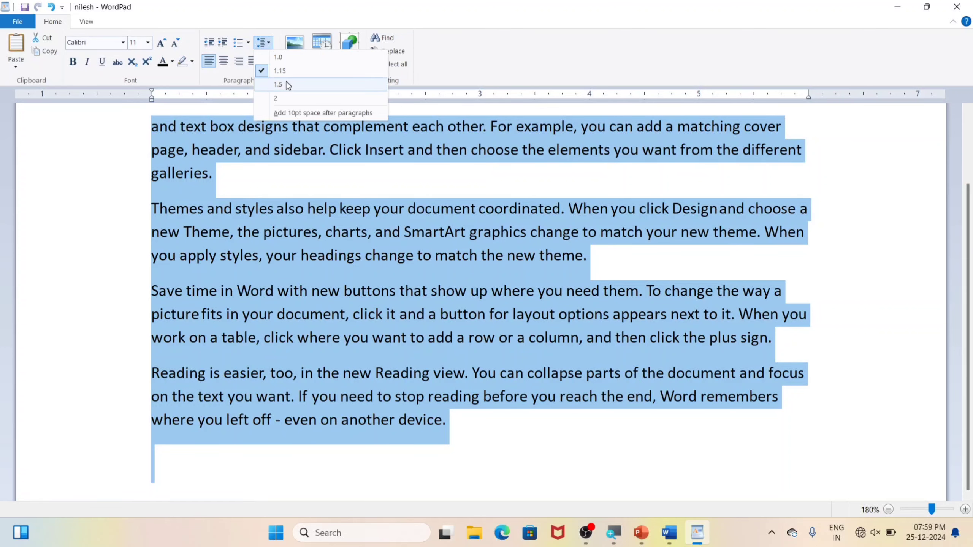
{"action": "left_click", "coordinate": [284, 86]}
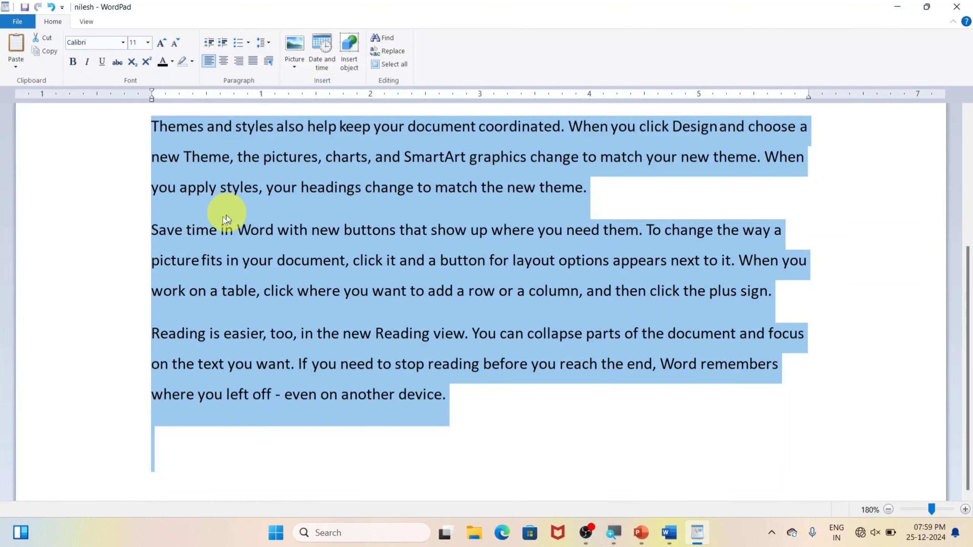
Step: Try a line spacing of 2 on all the selected text and set it back to 1.0
{"action": "left_click", "coordinate": [270, 43]}
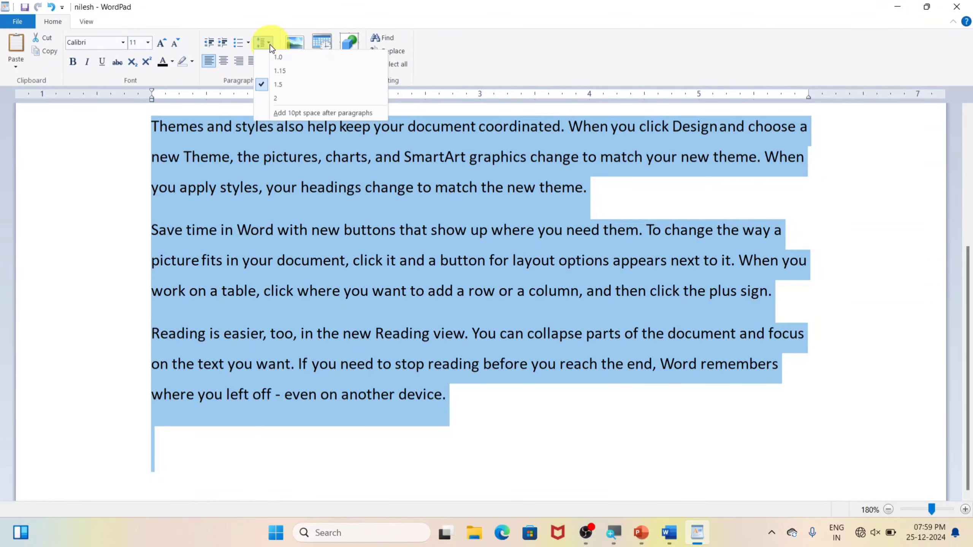
{"action": "left_click", "coordinate": [276, 98]}
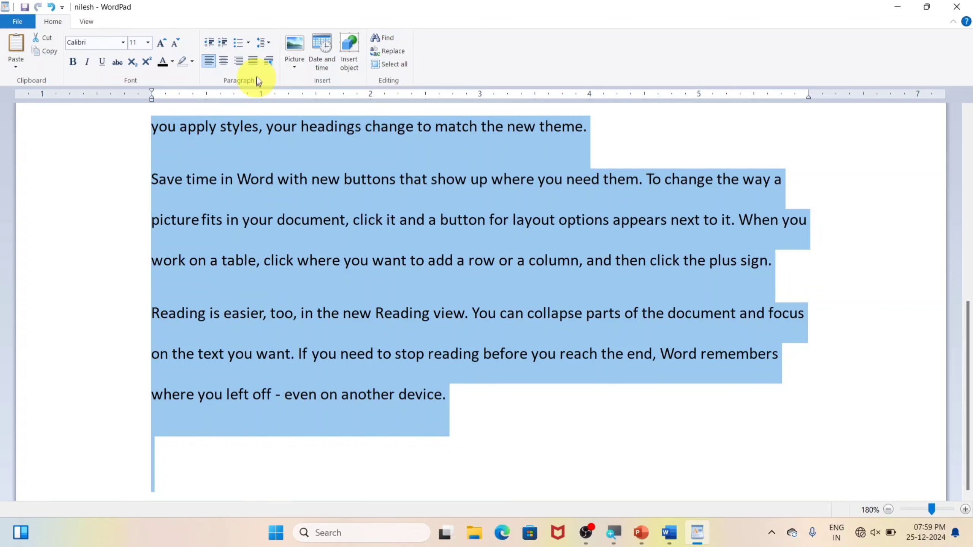
{"action": "left_click", "coordinate": [268, 42]}
{"action": "left_click", "coordinate": [271, 58]}
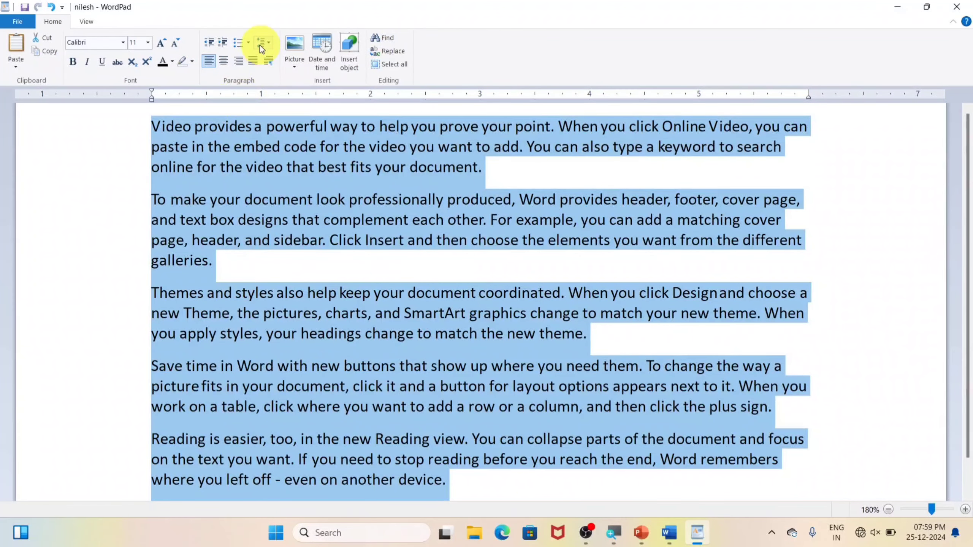
Step: Set the selected text's line spacing to 2 and add 10 pt space after paragraphs
{"action": "left_click", "coordinate": [271, 44]}
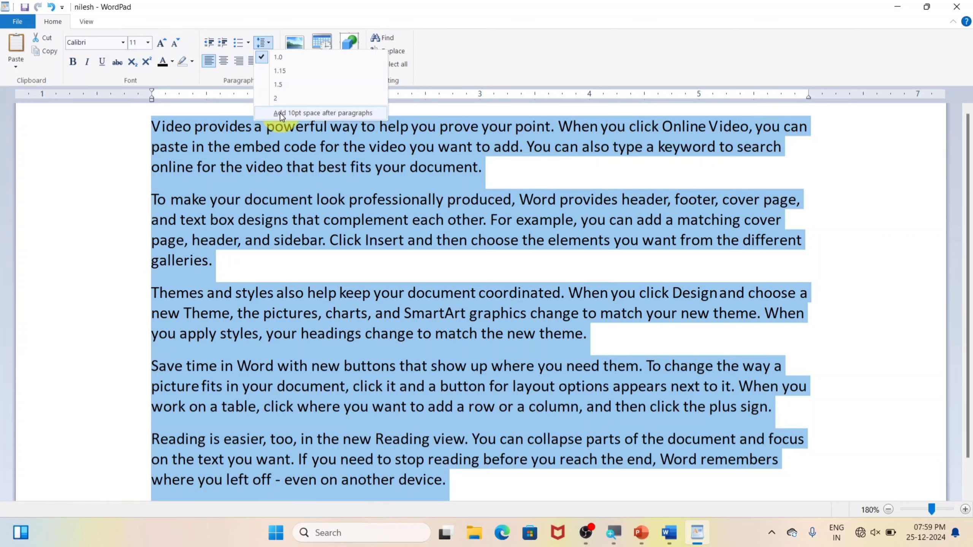
{"action": "left_click", "coordinate": [276, 99]}
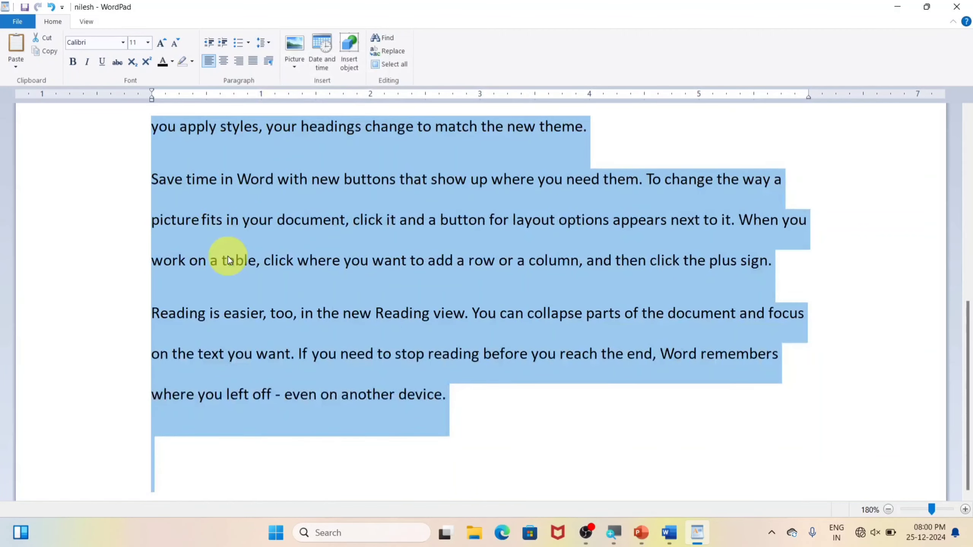
{"action": "scroll", "coordinate": [230, 255], "scroll_direction": "up", "scroll_amount": 10}
{"action": "left_click", "coordinate": [260, 101]}
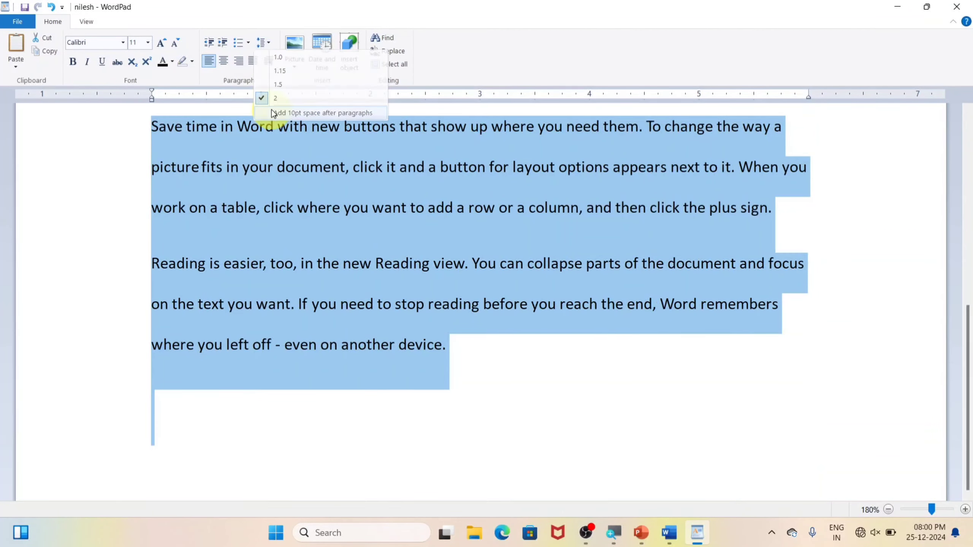
Step: Set the line spacing of the selected text to 1.0 and turn off the 10 pt space after paragraphs
{"action": "left_click", "coordinate": [267, 42]}
{"action": "left_click", "coordinate": [276, 58]}
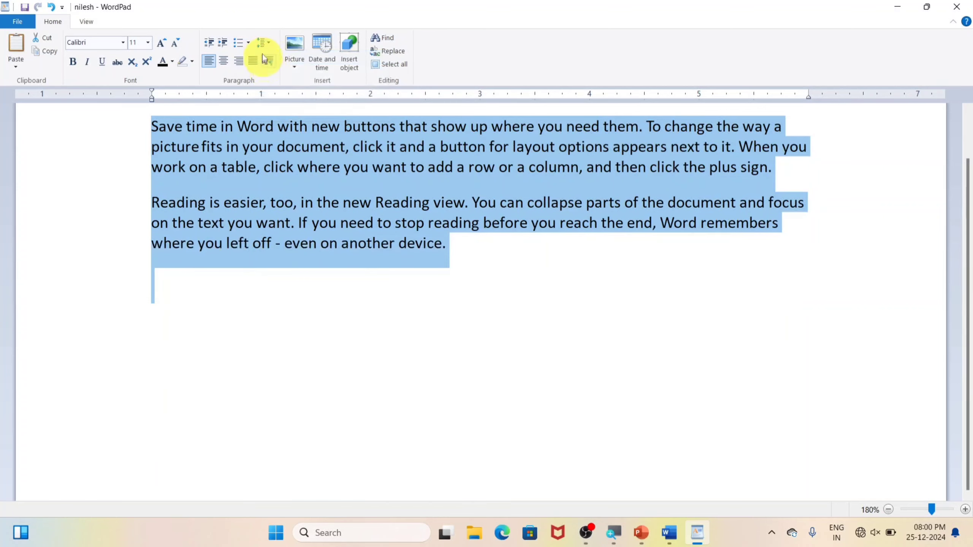
{"action": "left_click", "coordinate": [264, 43]}
{"action": "left_click", "coordinate": [290, 113]}
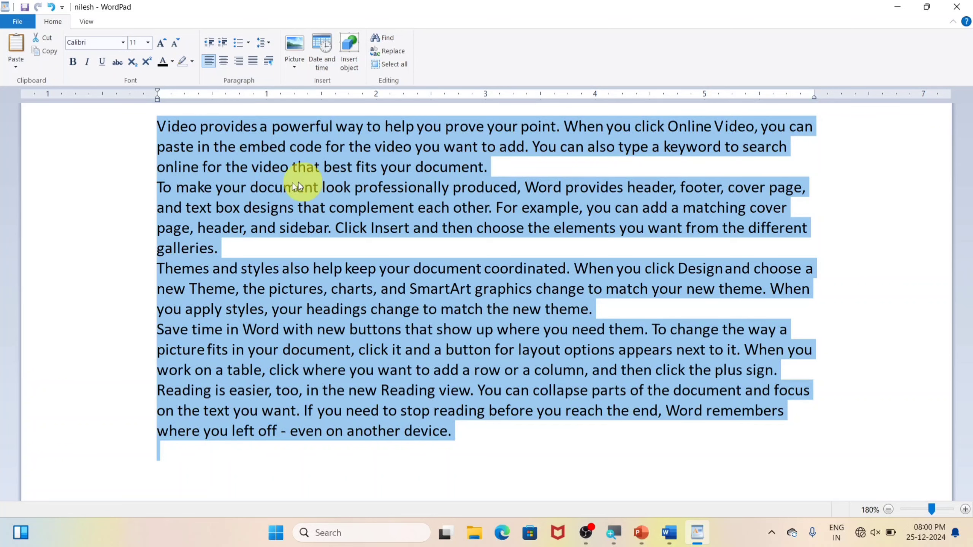
Step: Add the 10 pt space after paragraphs back to all the selected text
{"action": "left_click", "coordinate": [274, 43]}
{"action": "left_click", "coordinate": [297, 113]}
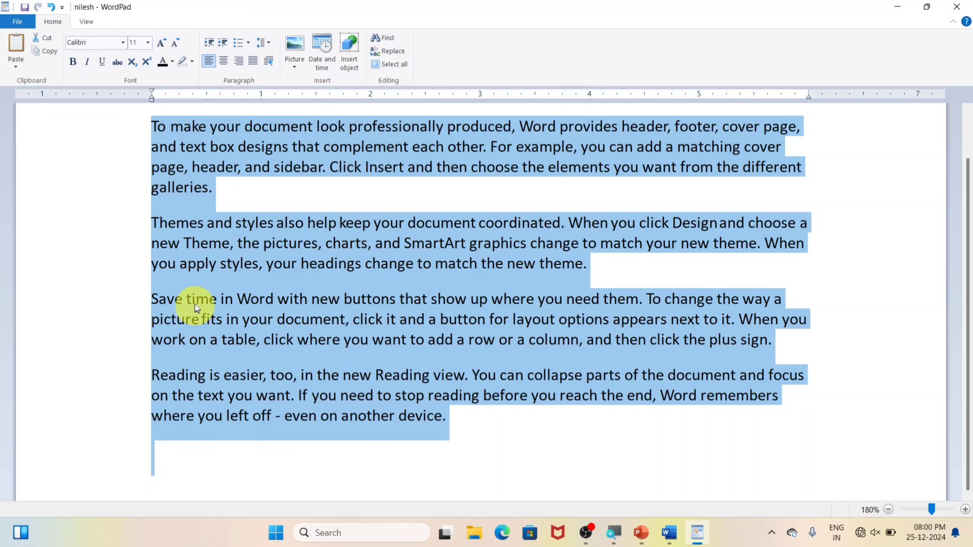
{"action": "scroll", "coordinate": [228, 229], "scroll_direction": "up", "scroll_amount": 2}
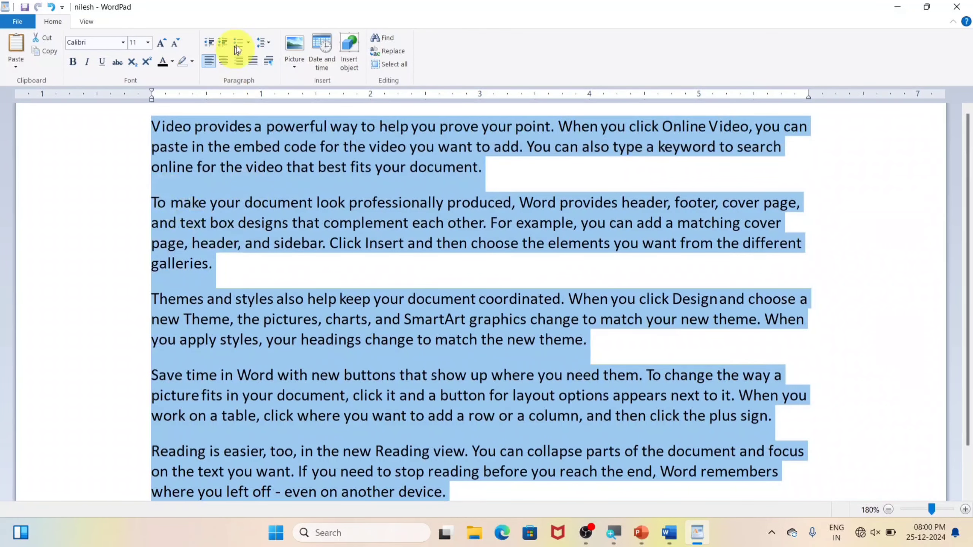
Step: Turn the 10 pt space after paragraphs off and back on for all the selected text
{"action": "left_click", "coordinate": [264, 42]}
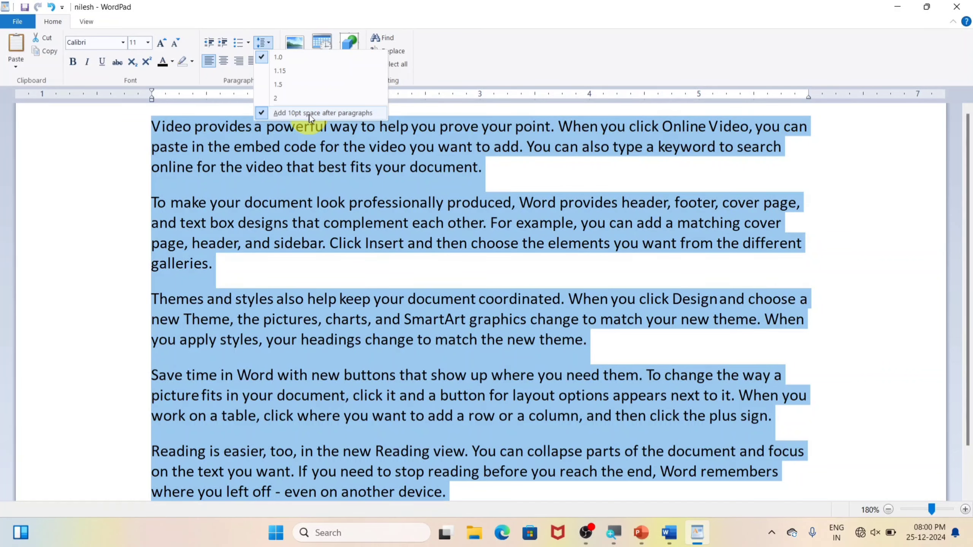
{"action": "left_click", "coordinate": [328, 113]}
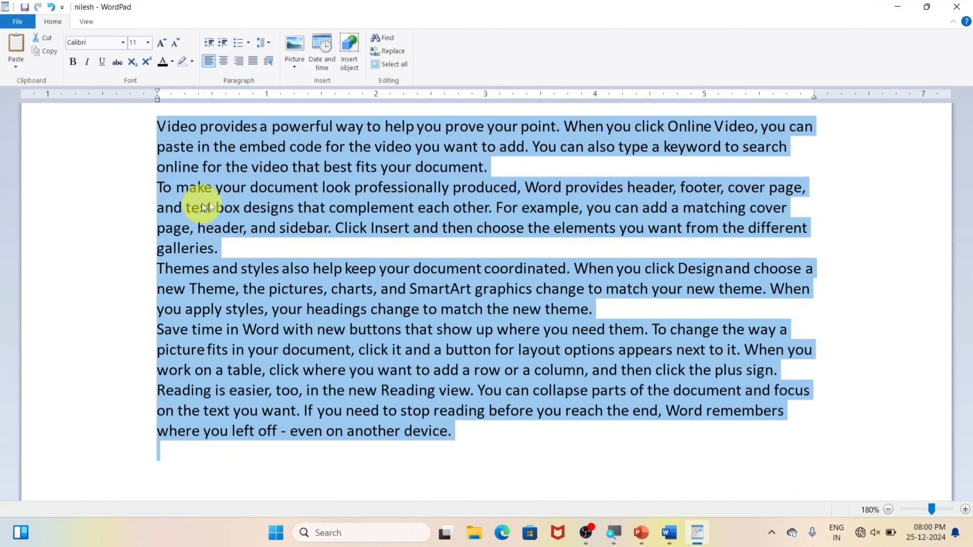
{"action": "left_click", "coordinate": [272, 39]}
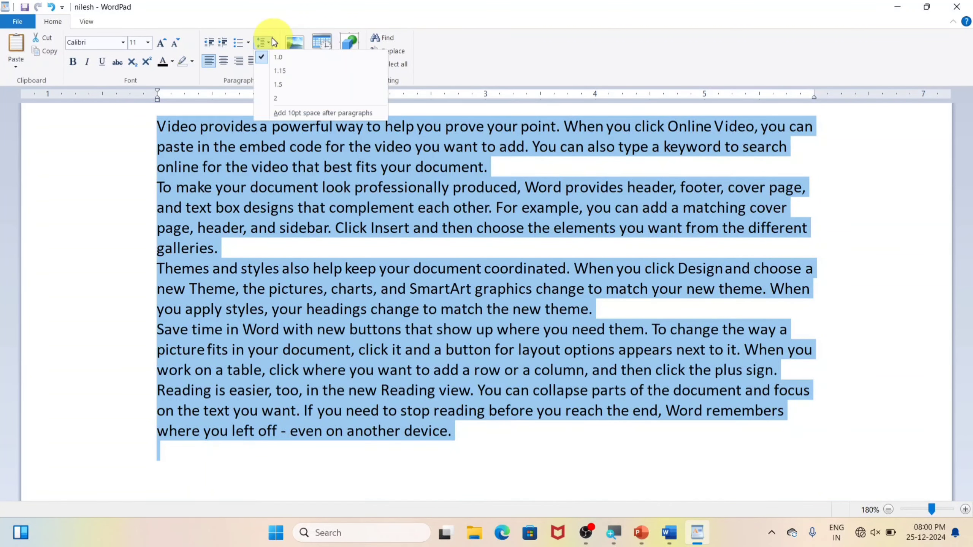
{"action": "left_click", "coordinate": [289, 113]}
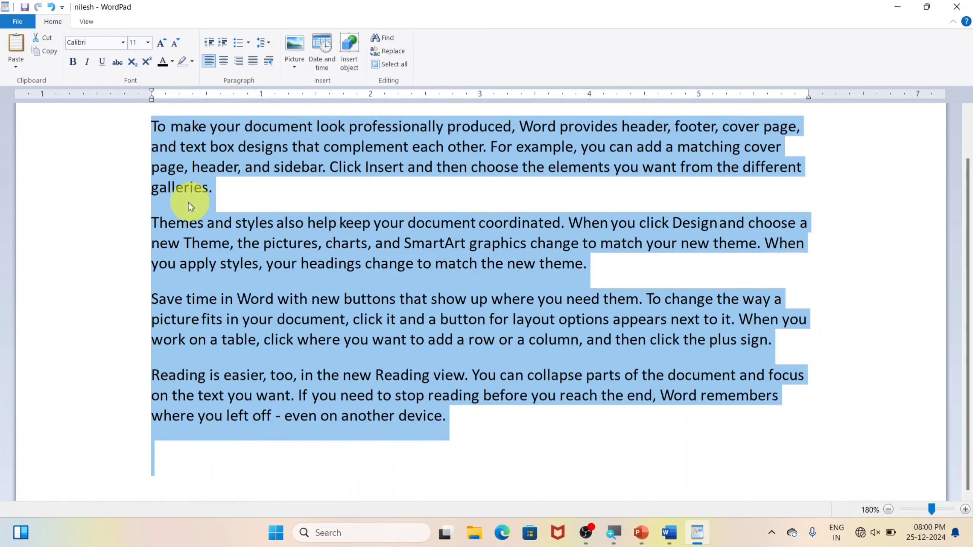
{"action": "scroll", "coordinate": [237, 285], "scroll_direction": "up", "scroll_amount": 2}
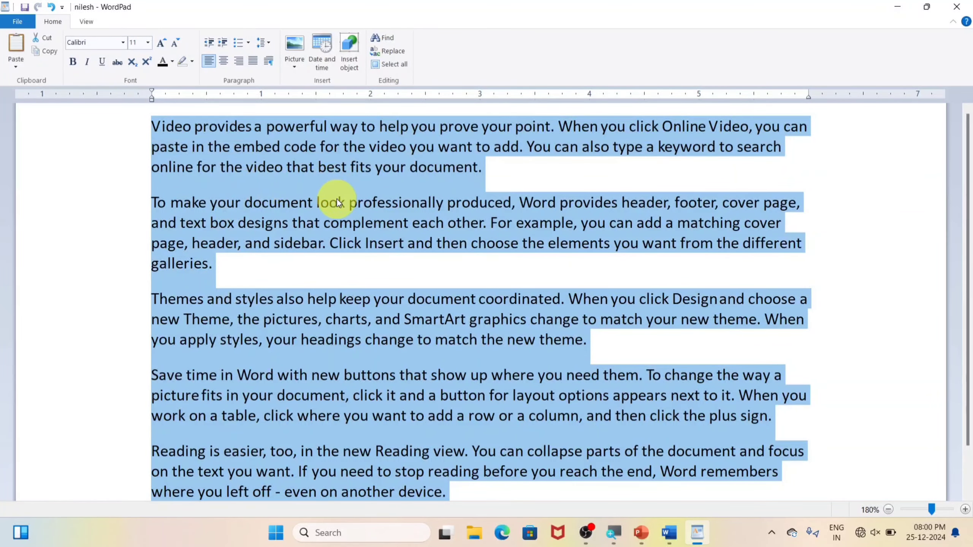
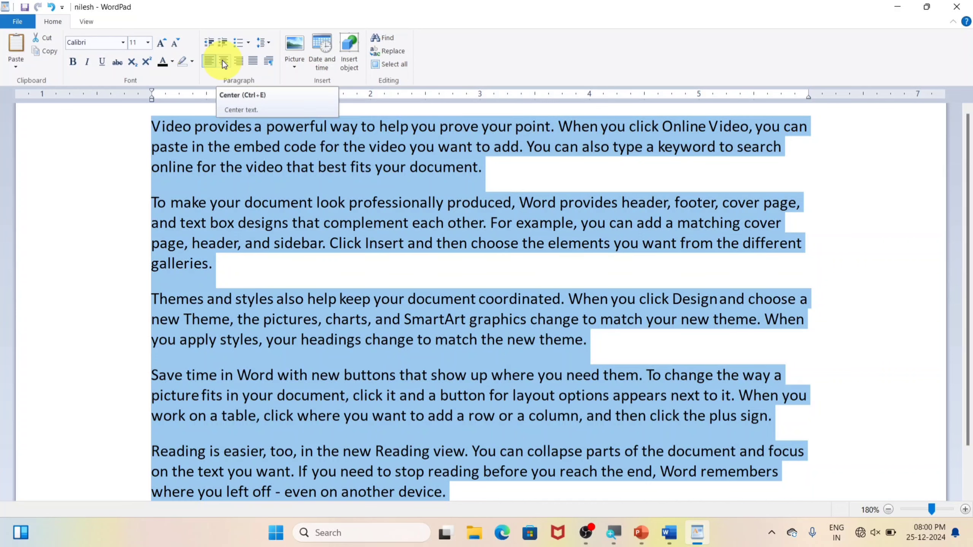
Step: Try center and right alignment on all the selected text, ending with left alignment
{"action": "left_click", "coordinate": [224, 62]}
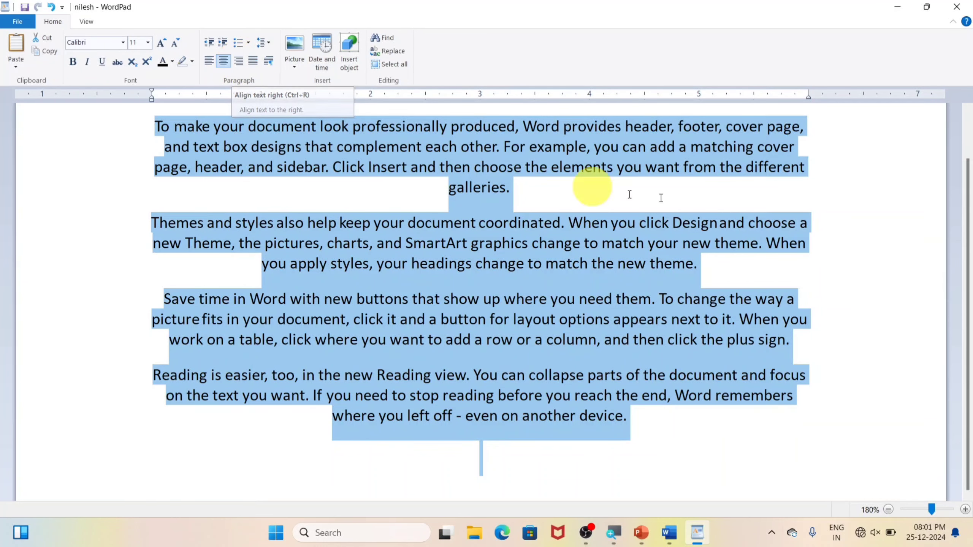
{"action": "left_click", "coordinate": [244, 63]}
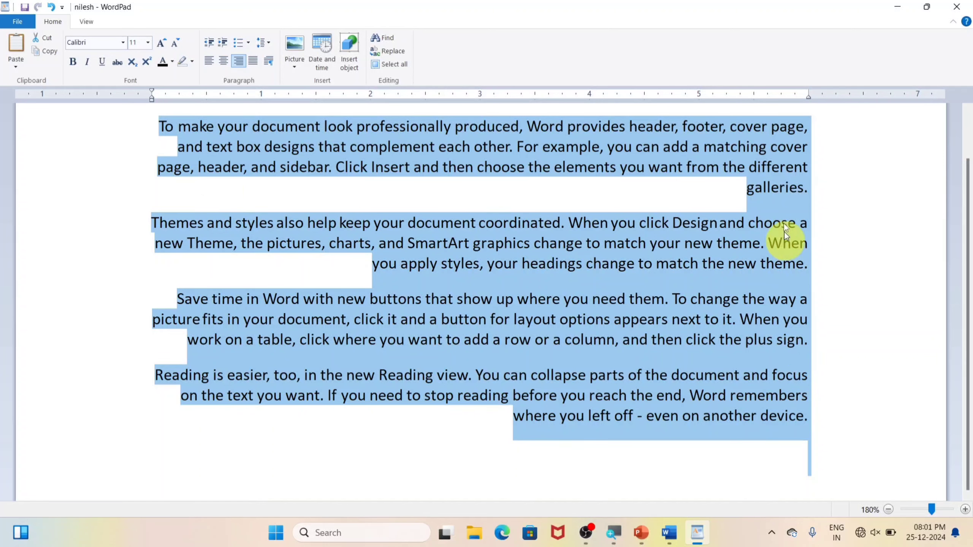
{"action": "left_click", "coordinate": [209, 61]}
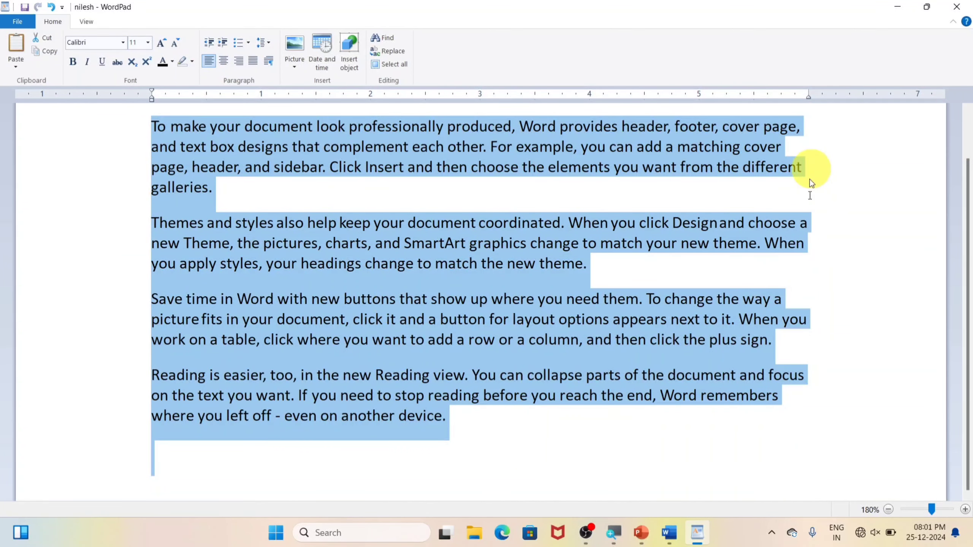
Step: Center all the selected text, justify it, and clear the selection to show the even margins
{"action": "left_click", "coordinate": [224, 61]}
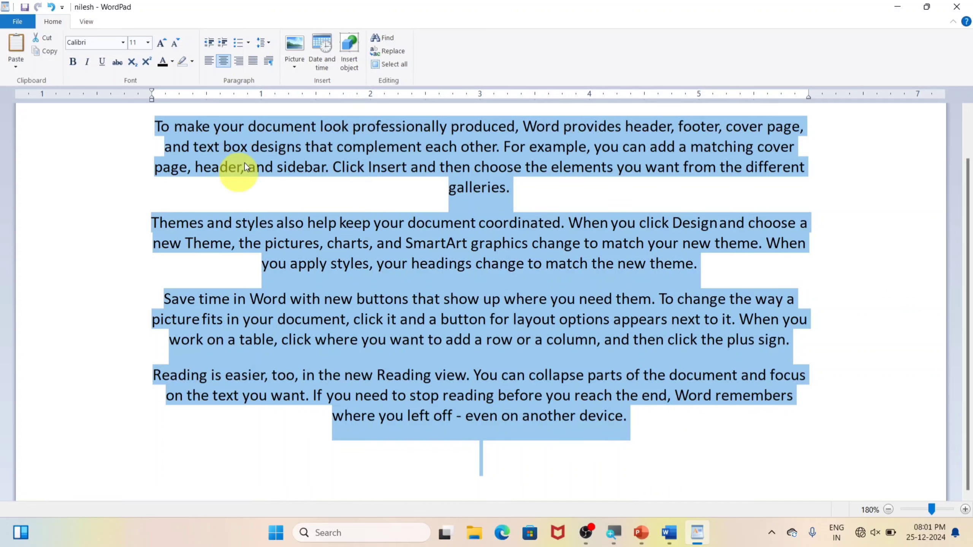
{"action": "left_click", "coordinate": [249, 63]}
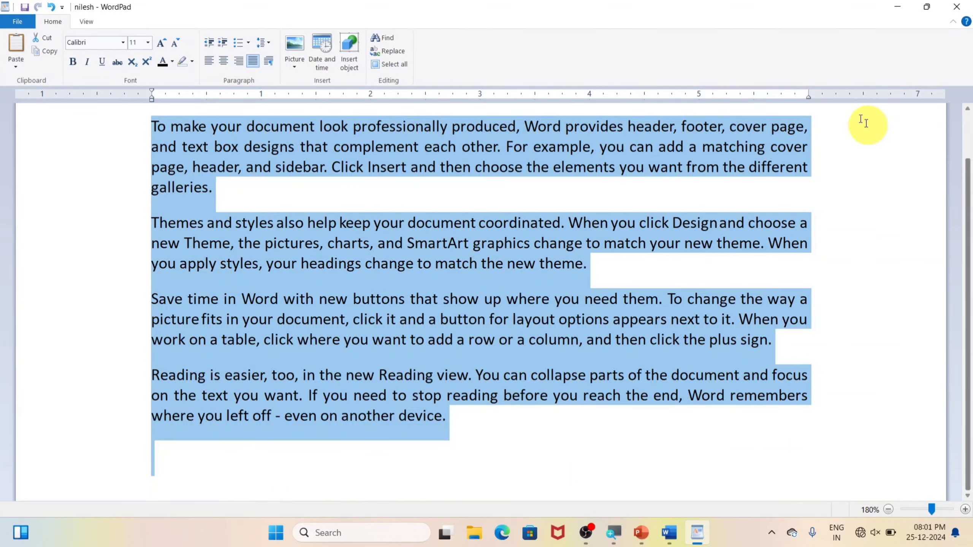
{"action": "left_click", "coordinate": [689, 278]}
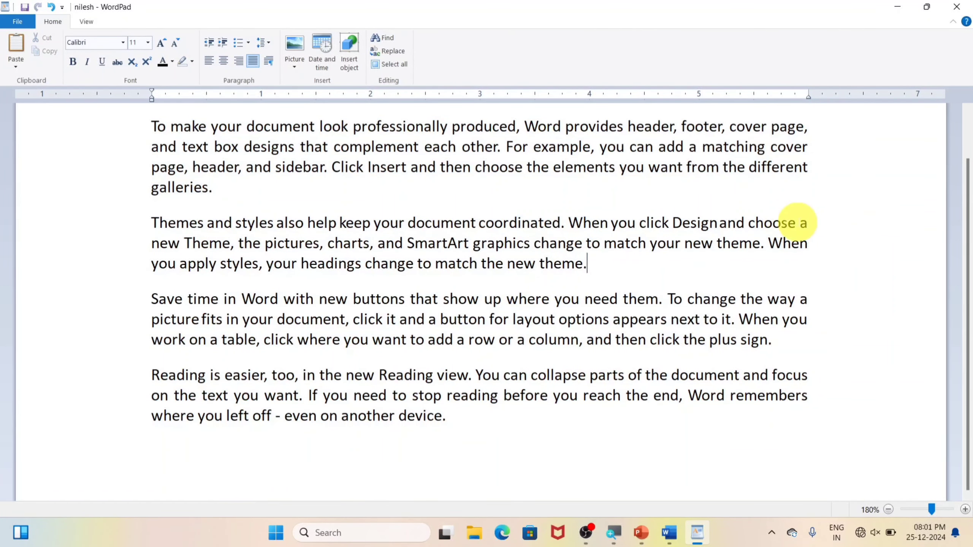
{"action": "scroll", "coordinate": [803, 207], "scroll_direction": "up", "scroll_amount": 2}
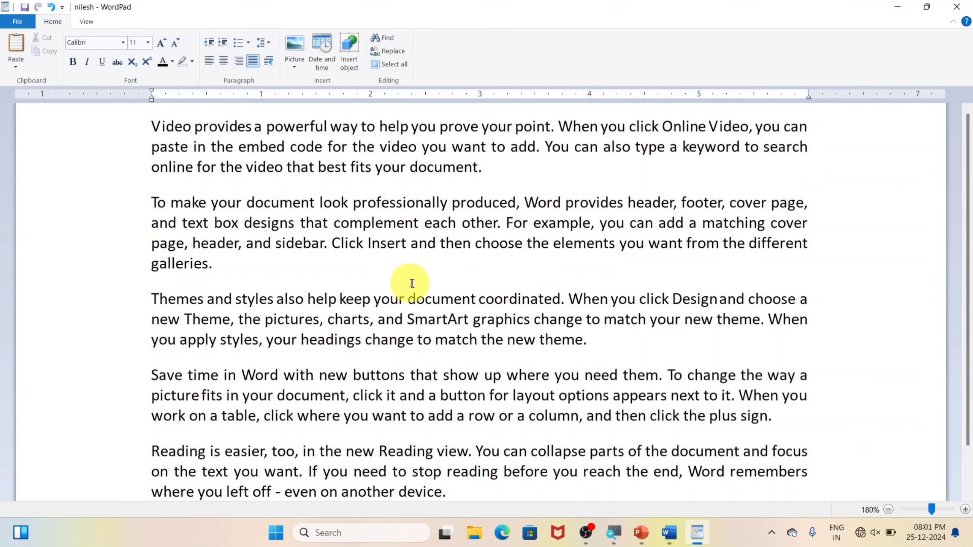
Step: Select the whole document and align all its paragraphs to the left
{"action": "left_click", "coordinate": [209, 63]}
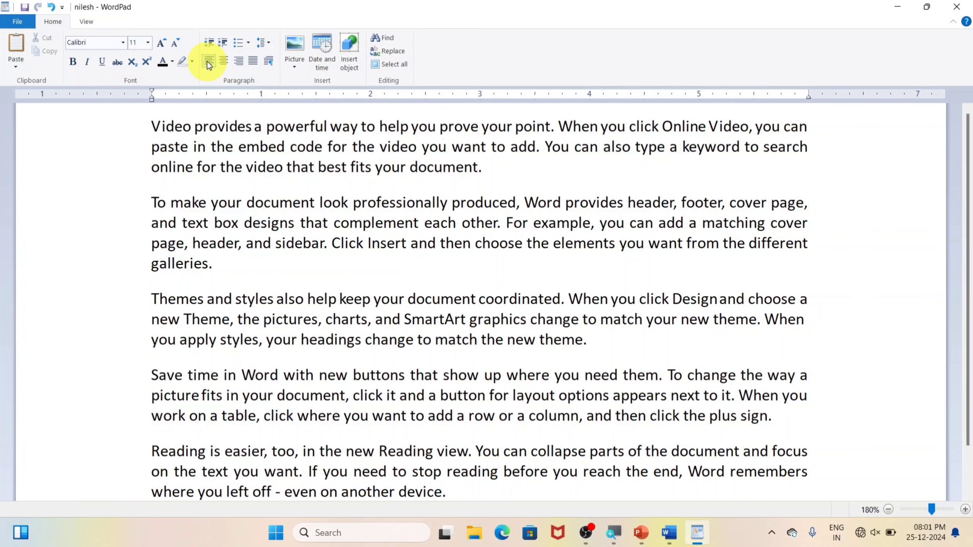
{"action": "key", "text": "ctrl+a"}
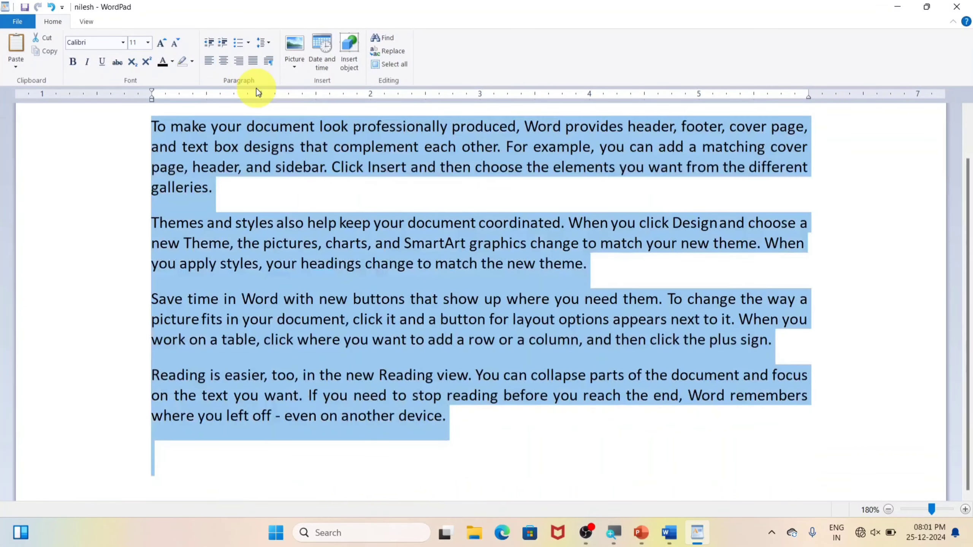
{"action": "left_click", "coordinate": [209, 63]}
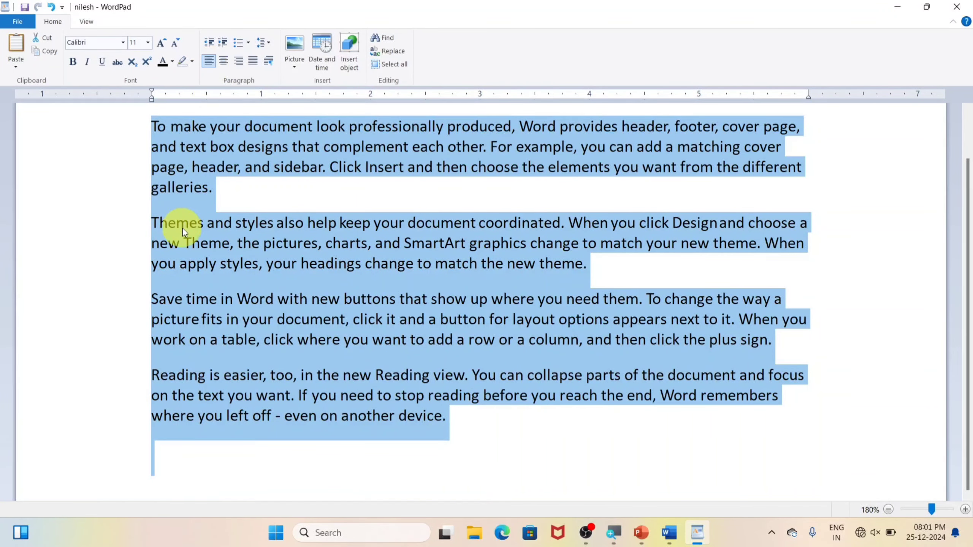
Step: Try a left indentation of 2 inches on the paragraph starting "To make your document look" and set it back to 0
{"action": "left_click", "coordinate": [268, 61]}
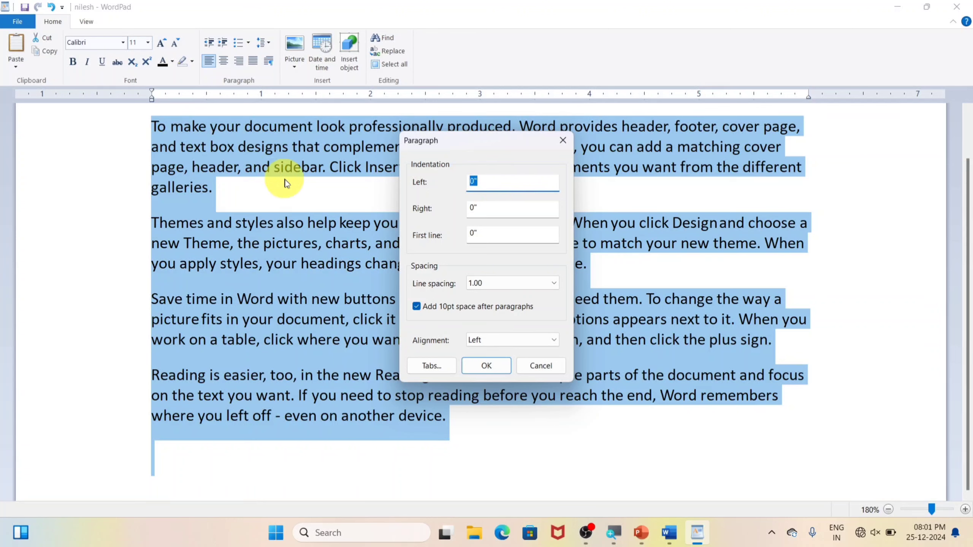
{"action": "left_click", "coordinate": [562, 140]}
{"action": "left_click", "coordinate": [332, 191]}
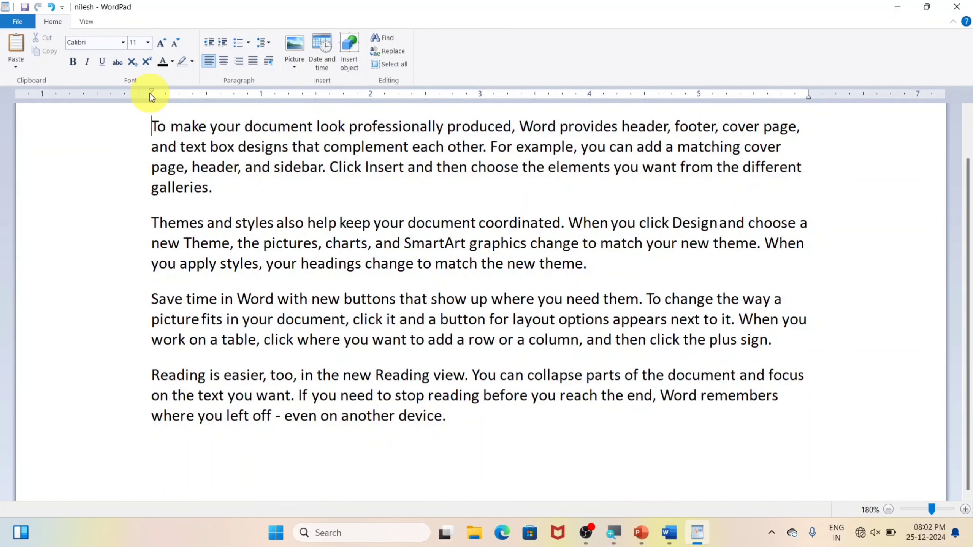
{"action": "left_click", "coordinate": [269, 60]}
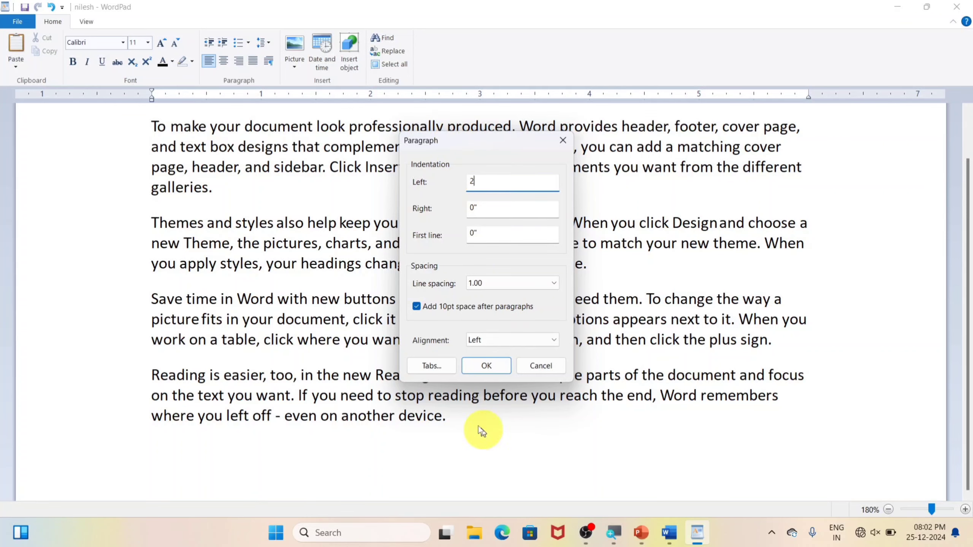
{"action": "type", "text": "2"}
{"action": "key", "text": "Return"}
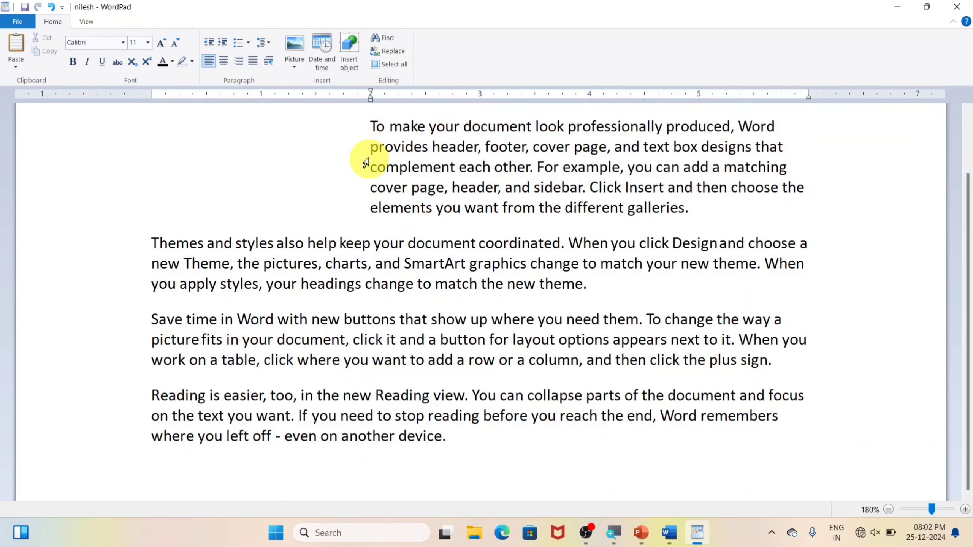
{"action": "left_click", "coordinate": [269, 61]}
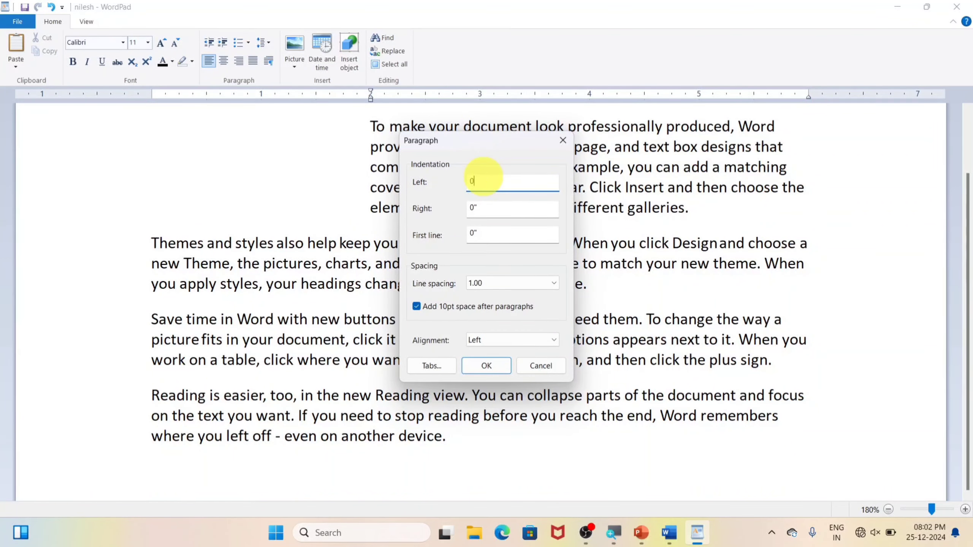
{"action": "type", "text": "0"}
{"action": "left_click", "coordinate": [483, 366]}
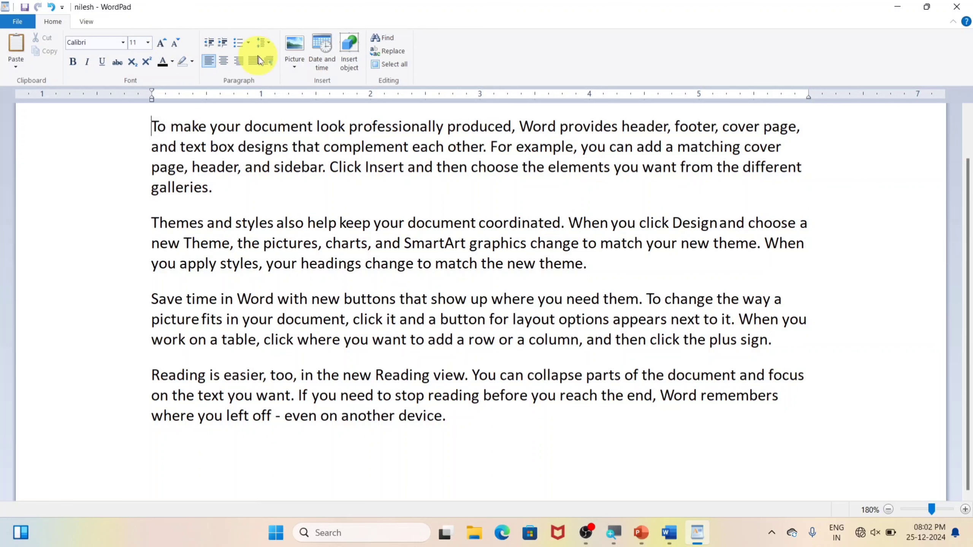
Step: Try a right indentation of 2 inches on the "To make your document look" paragraph and set it back to 0
{"action": "left_click", "coordinate": [270, 61]}
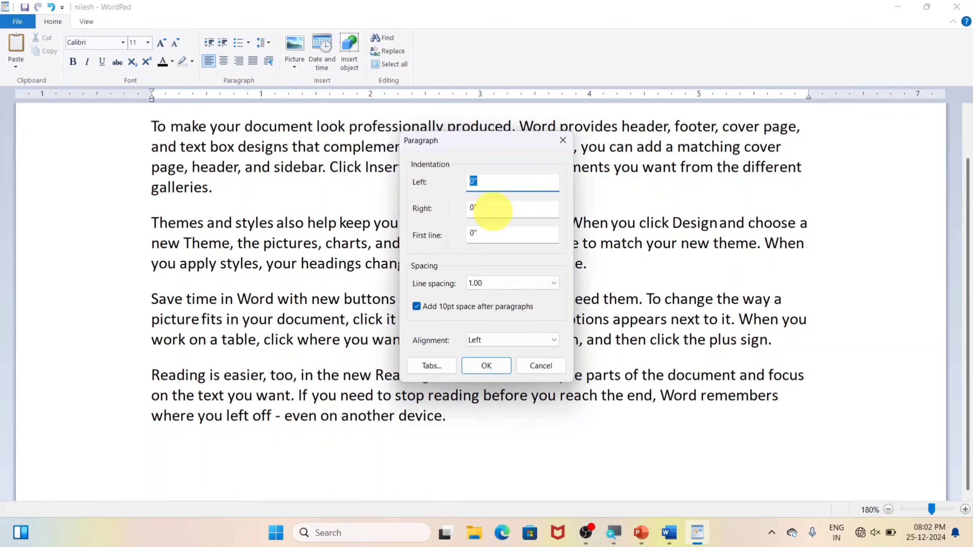
{"action": "key", "text": "Tab"}
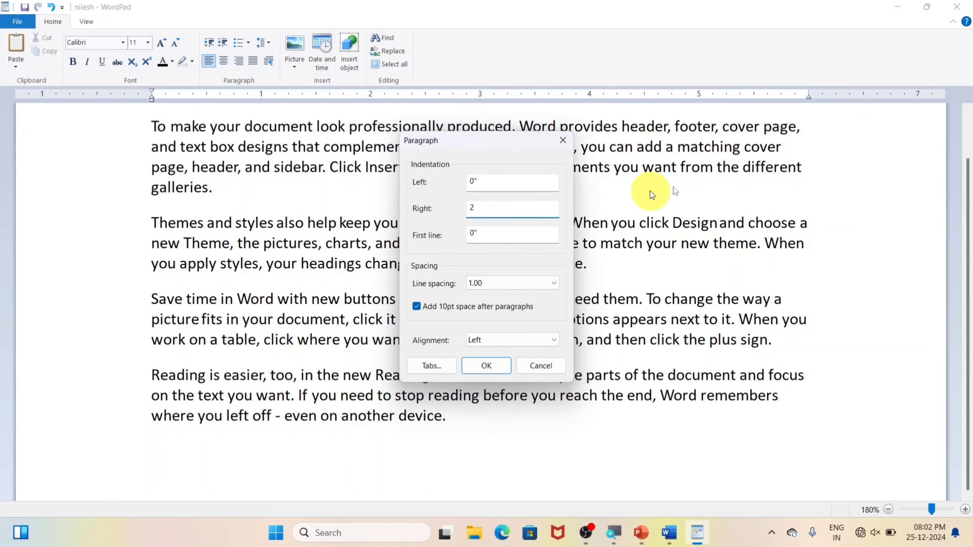
{"action": "left_click", "coordinate": [477, 368]}
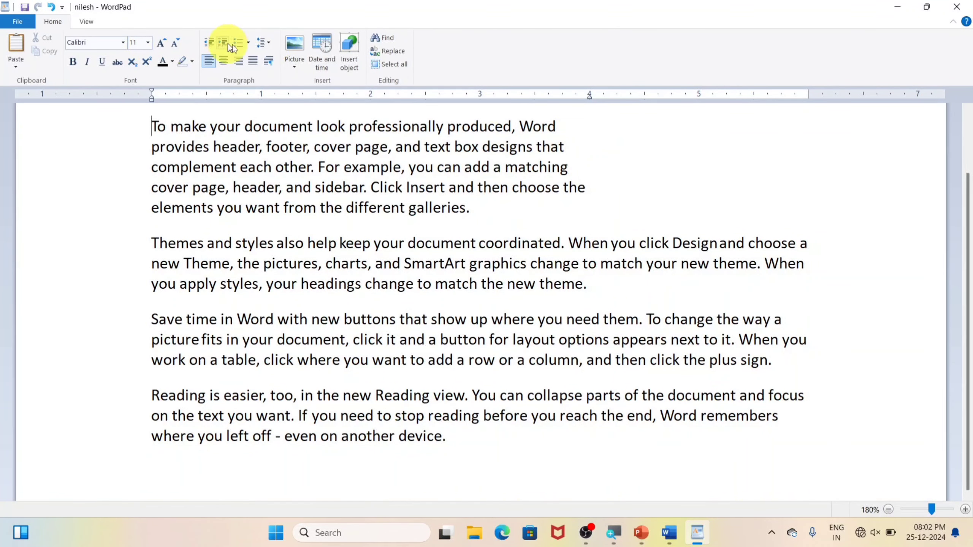
{"action": "left_click", "coordinate": [269, 60]}
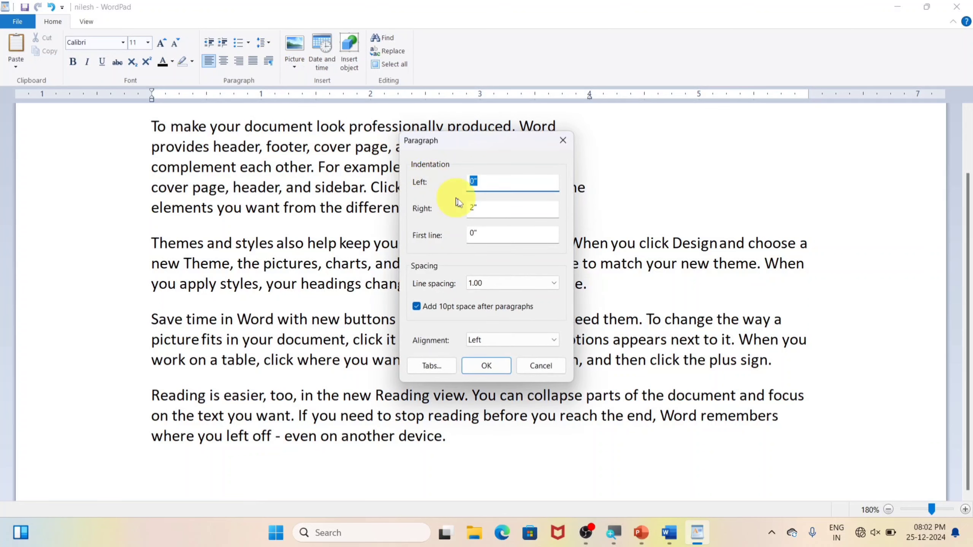
{"action": "key", "text": "Tab"}
{"action": "type", "text": "0"}
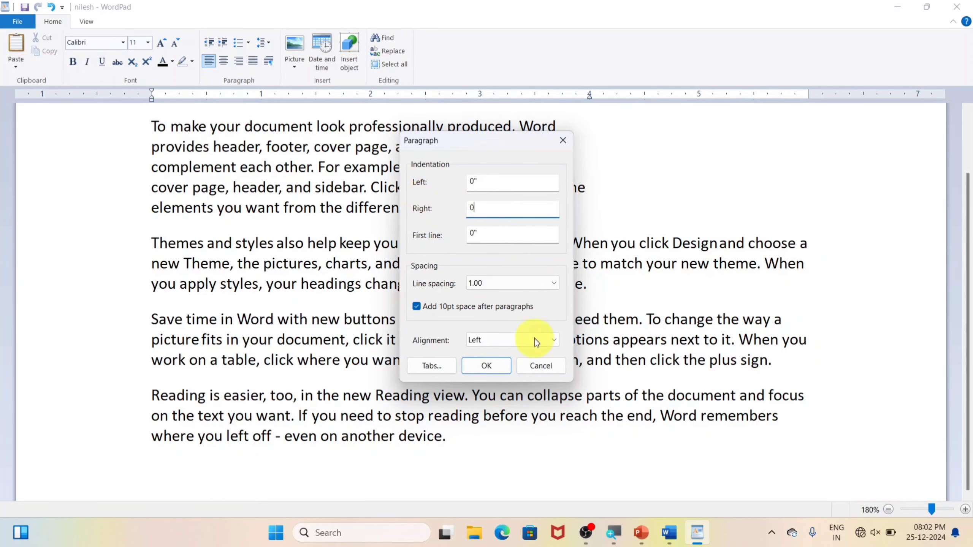
{"action": "left_click", "coordinate": [486, 365]}
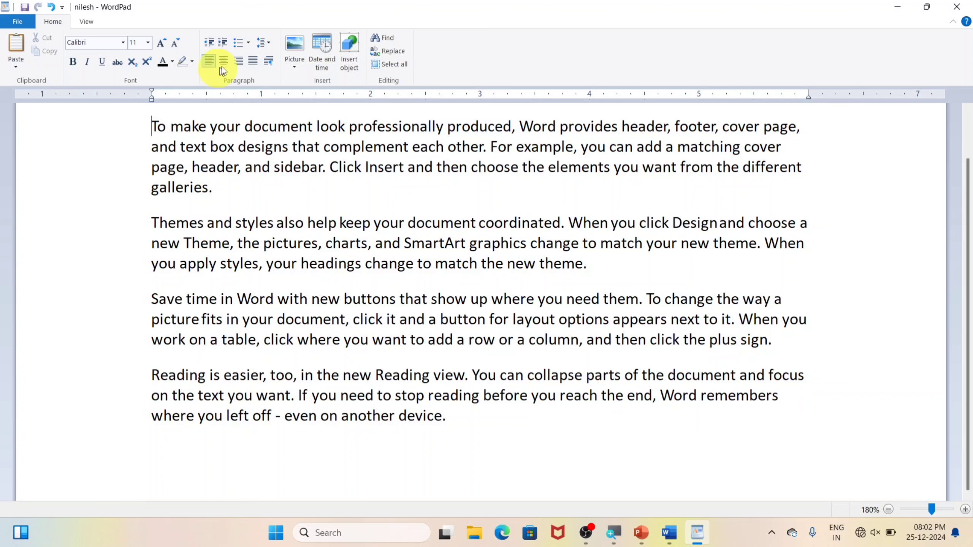
Step: Set the first-line indentation of the "To make your document look" paragraph to 3 inches
{"action": "left_click", "coordinate": [268, 61]}
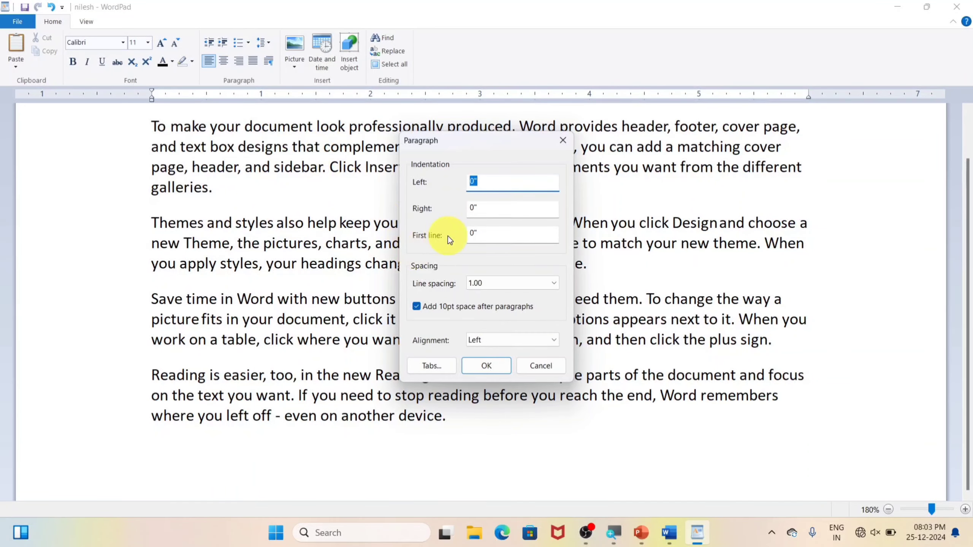
{"action": "left_click", "coordinate": [486, 236]}
{"action": "double_click", "coordinate": [486, 235]}
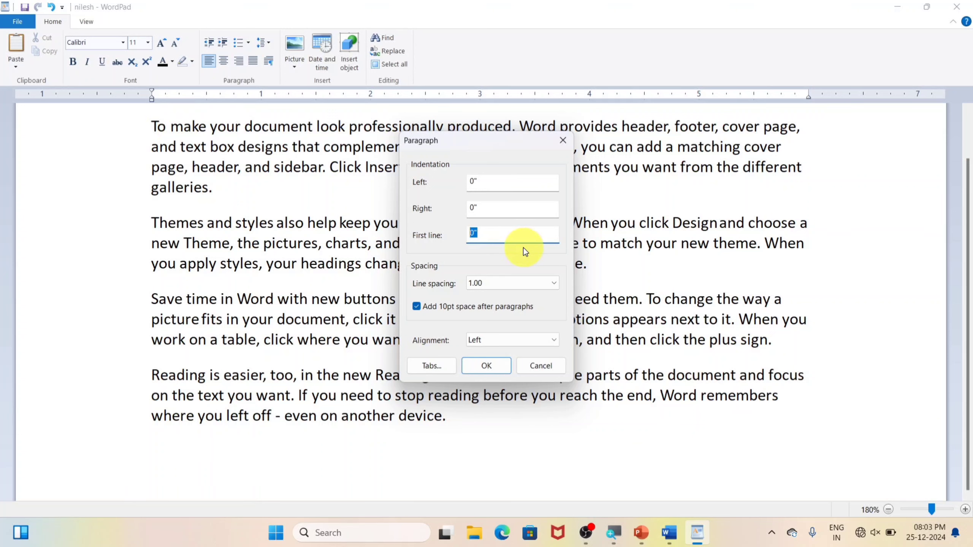
{"action": "type", "text": "3"}
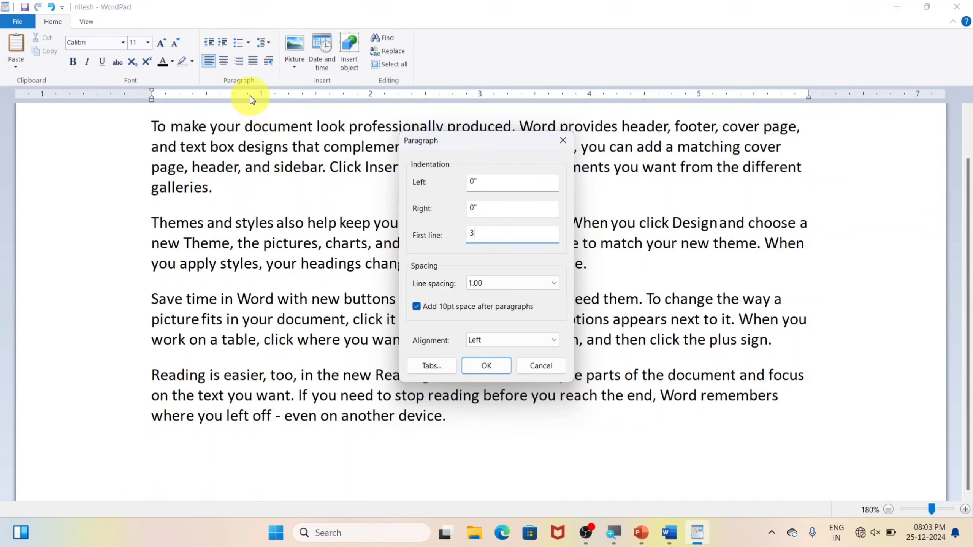
{"action": "left_click", "coordinate": [487, 370]}
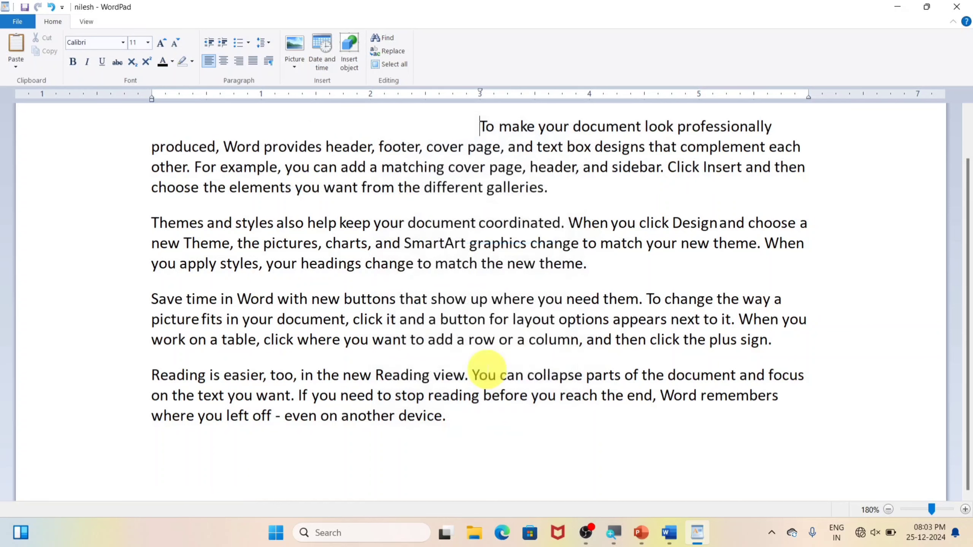
{"action": "left_click", "coordinate": [479, 127]}
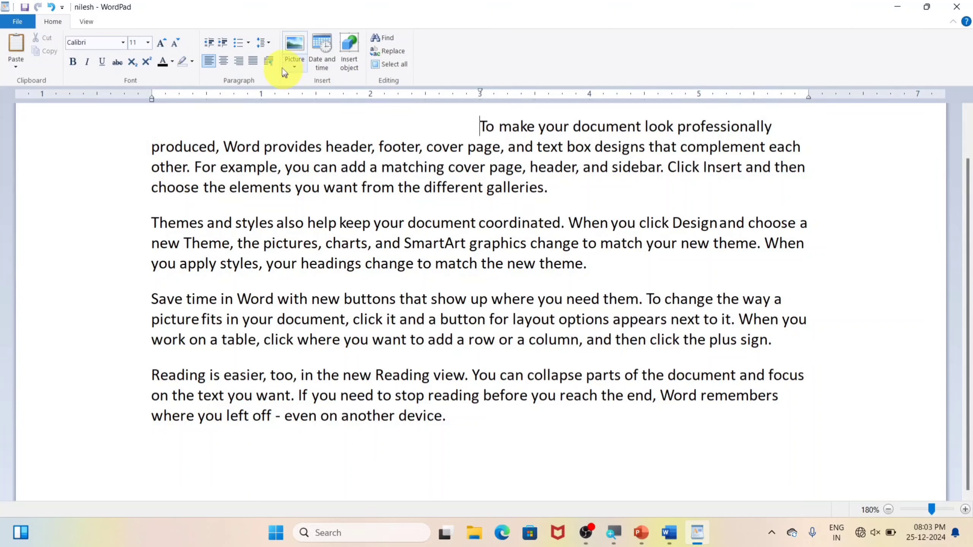
Step: Set the first-line indentation of the "To make your document look" paragraph to 0
{"action": "left_click", "coordinate": [269, 60]}
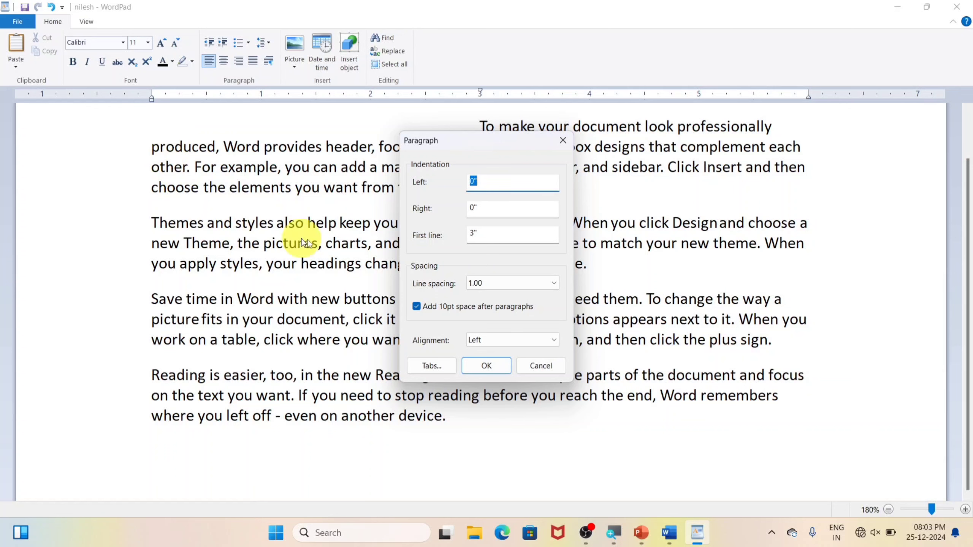
{"action": "double_click", "coordinate": [475, 232]}
{"action": "type", "text": "0"}
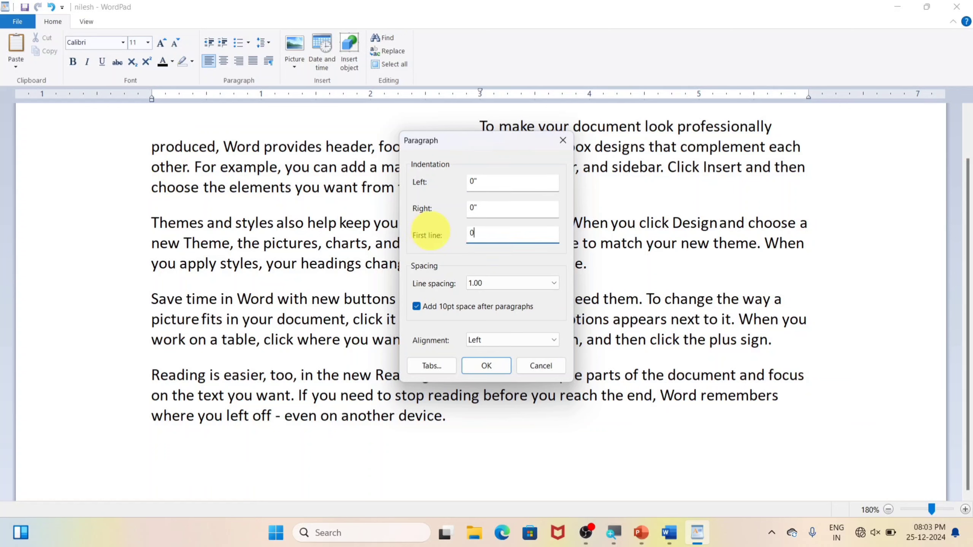
{"action": "left_click", "coordinate": [483, 367]}
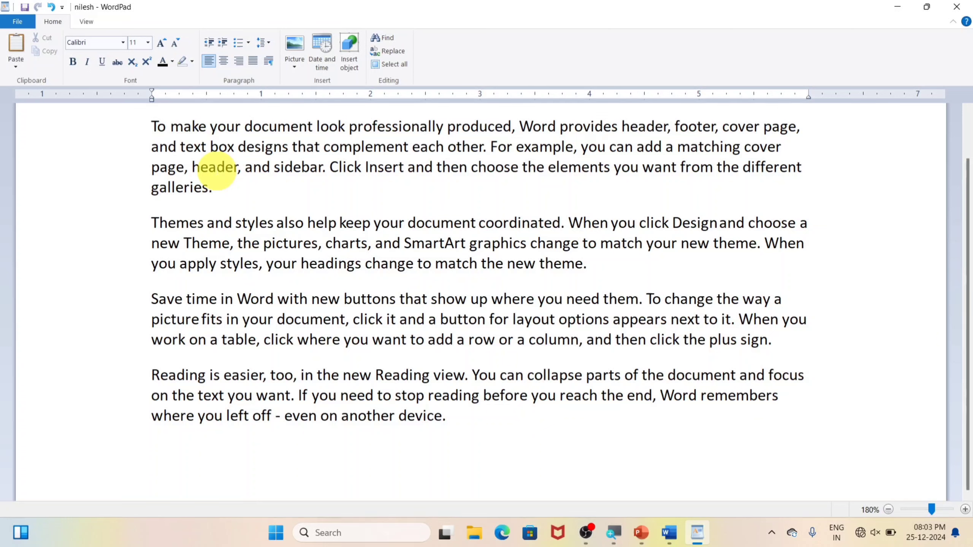
{"action": "left_click", "coordinate": [265, 61]}
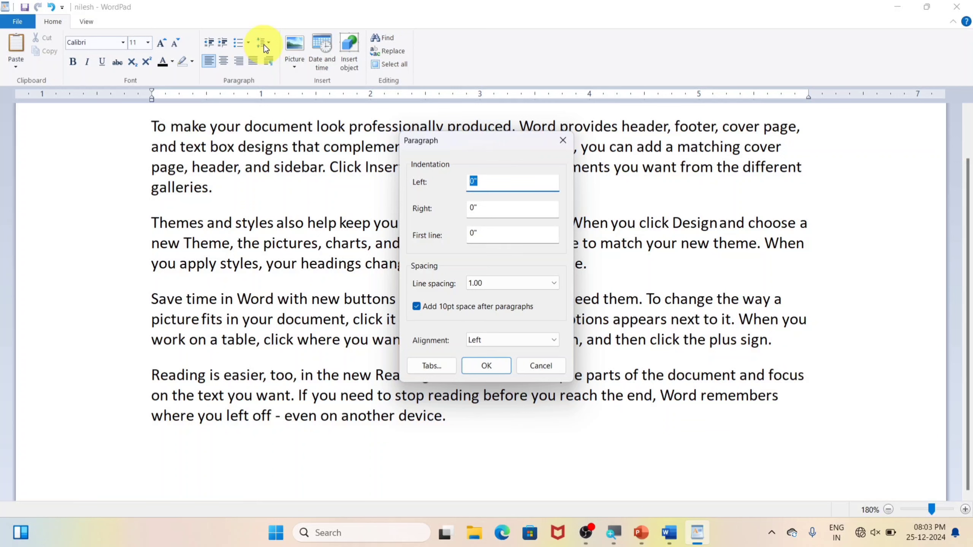
{"action": "left_click", "coordinate": [557, 283]}
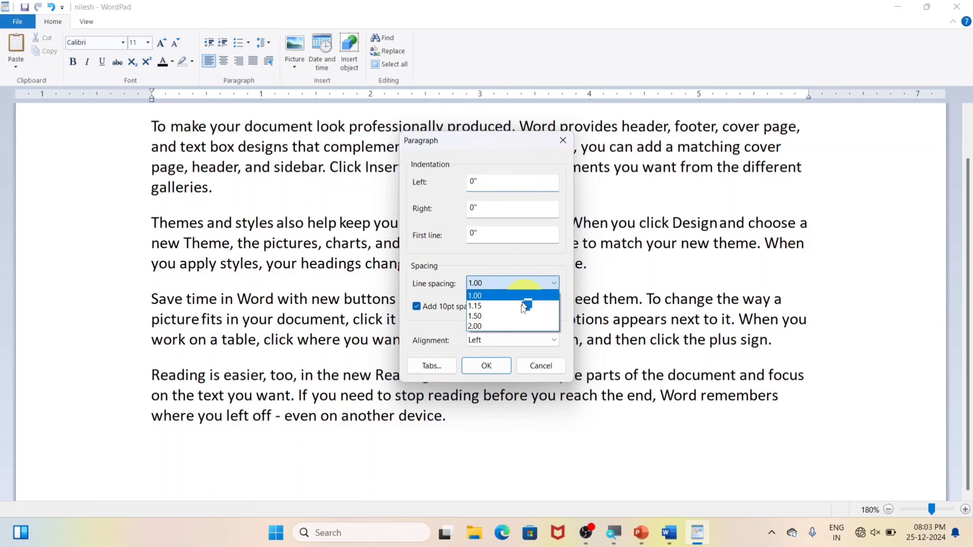
{"action": "left_click", "coordinate": [479, 326]}
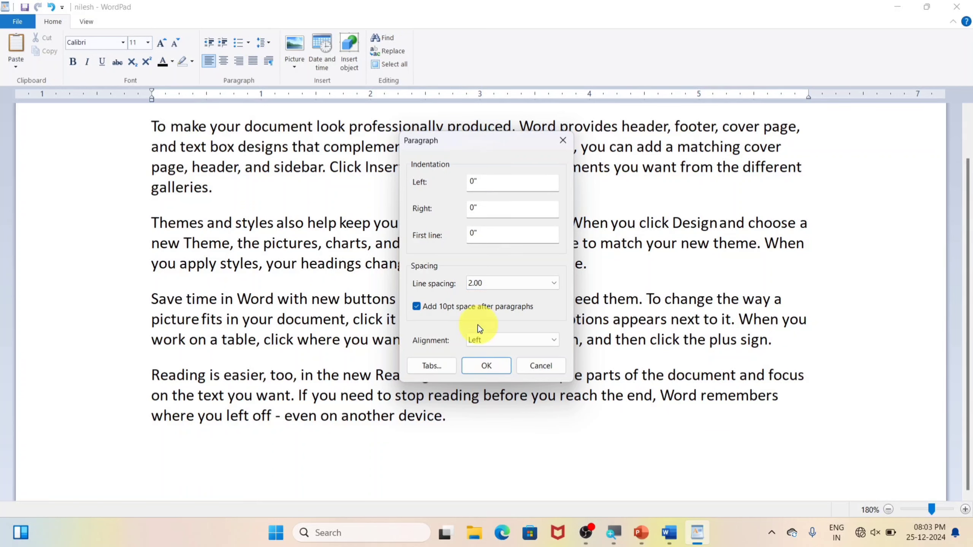
{"action": "left_click", "coordinate": [537, 367]}
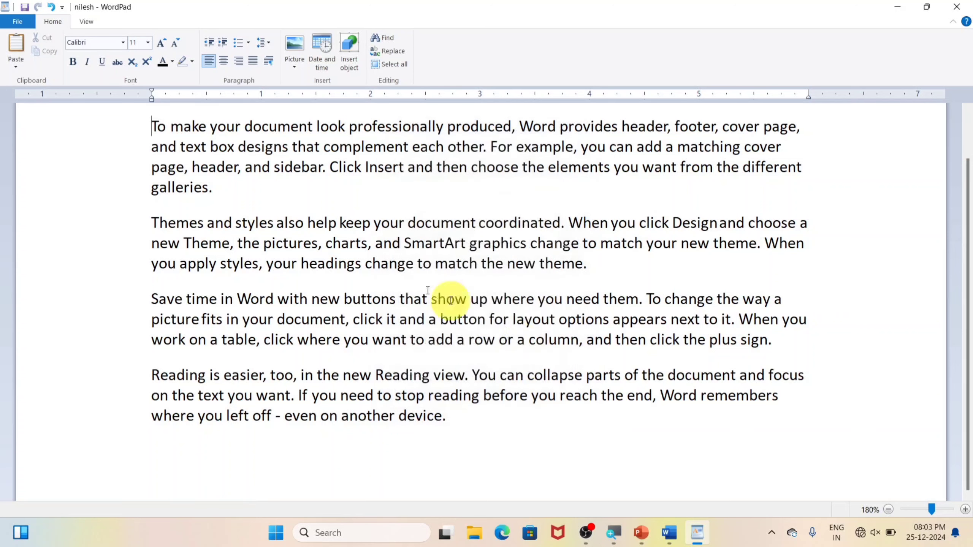
Step: Select the whole document and set the line spacing of all its paragraphs to 2.00
{"action": "key", "text": "ctrl+a"}
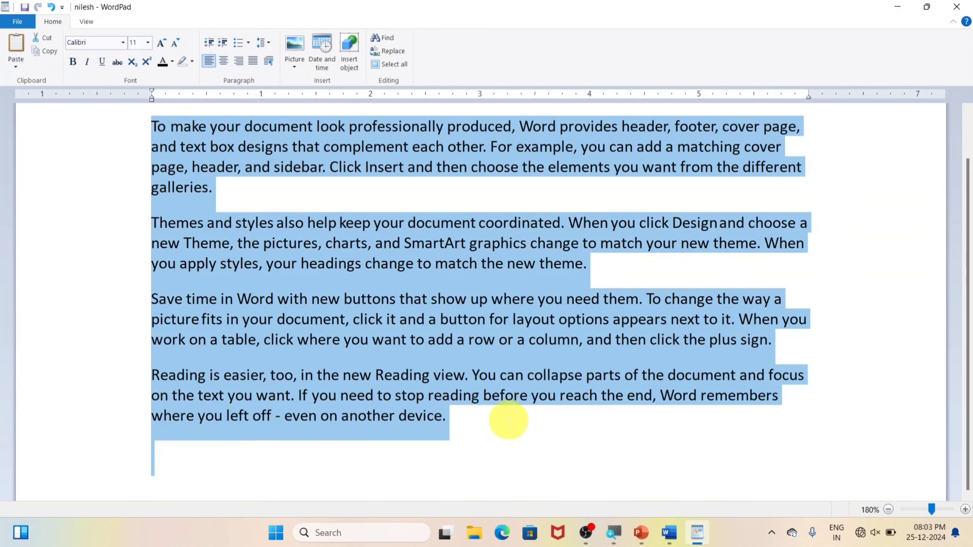
{"action": "scroll", "coordinate": [505, 418], "scroll_direction": "up", "scroll_amount": 2}
{"action": "left_click", "coordinate": [268, 43]}
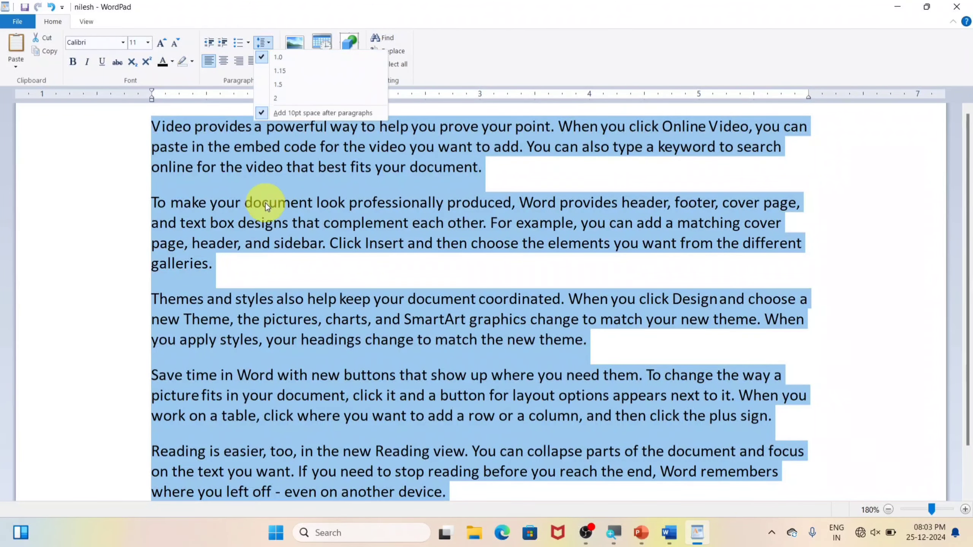
{"action": "left_click", "coordinate": [281, 72]}
{"action": "left_click", "coordinate": [264, 43]}
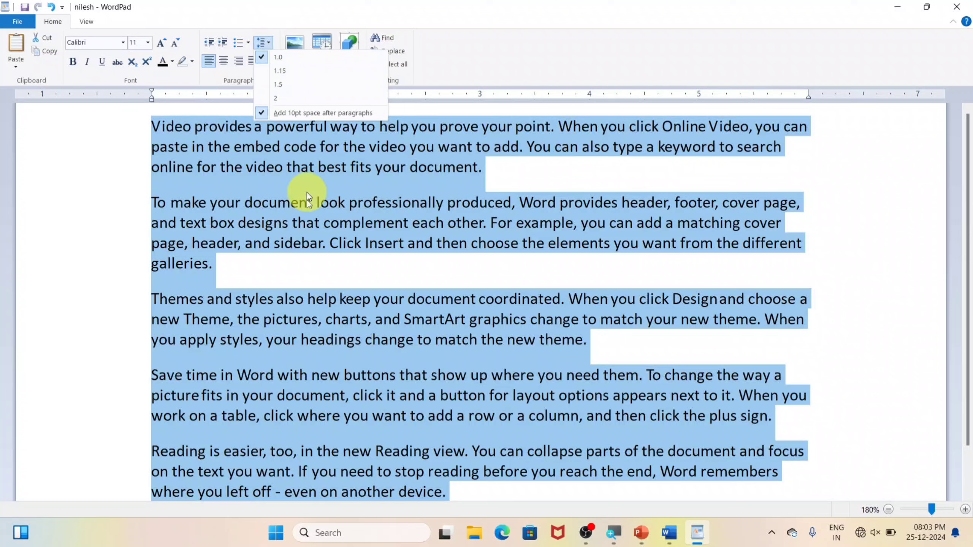
{"action": "left_click", "coordinate": [275, 51]}
{"action": "left_click", "coordinate": [270, 59]}
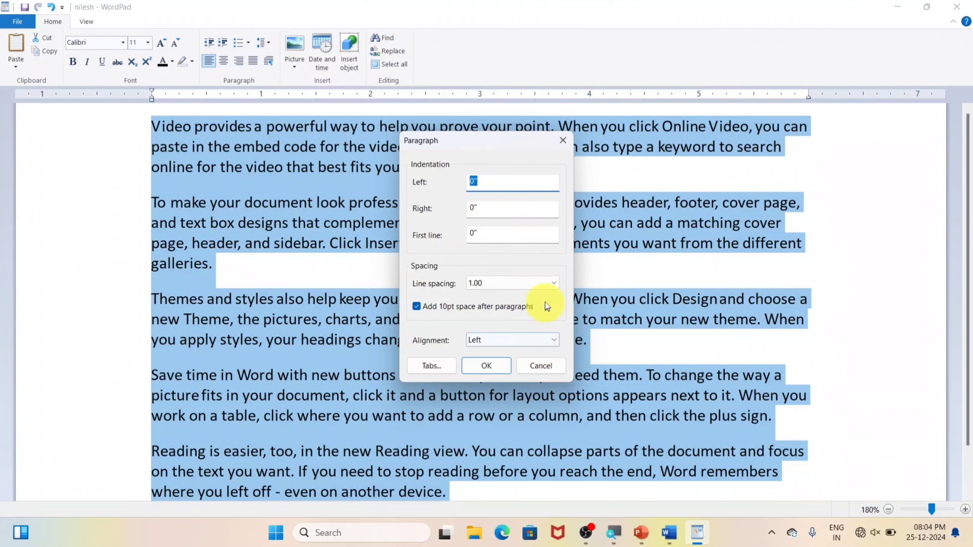
{"action": "left_click", "coordinate": [553, 286]}
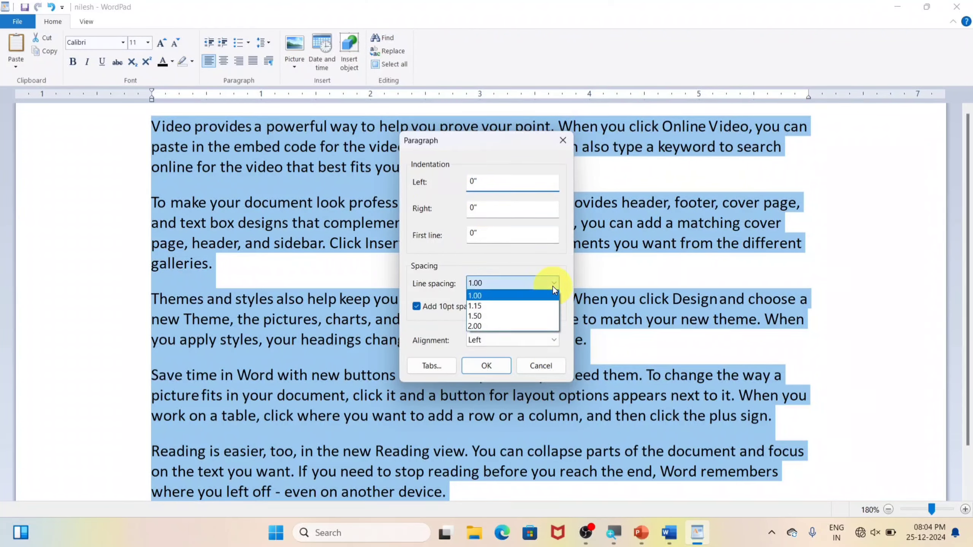
{"action": "left_click", "coordinate": [487, 326]}
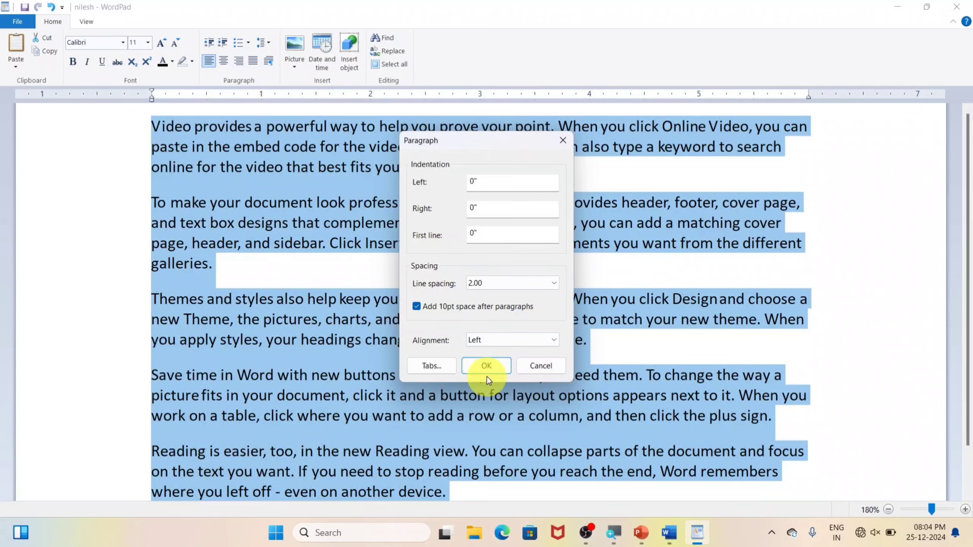
{"action": "left_click", "coordinate": [486, 366]}
{"action": "scroll", "coordinate": [383, 307], "scroll_direction": "up", "scroll_amount": 5}
{"action": "scroll", "coordinate": [387, 345], "scroll_direction": "up", "scroll_amount": 1}
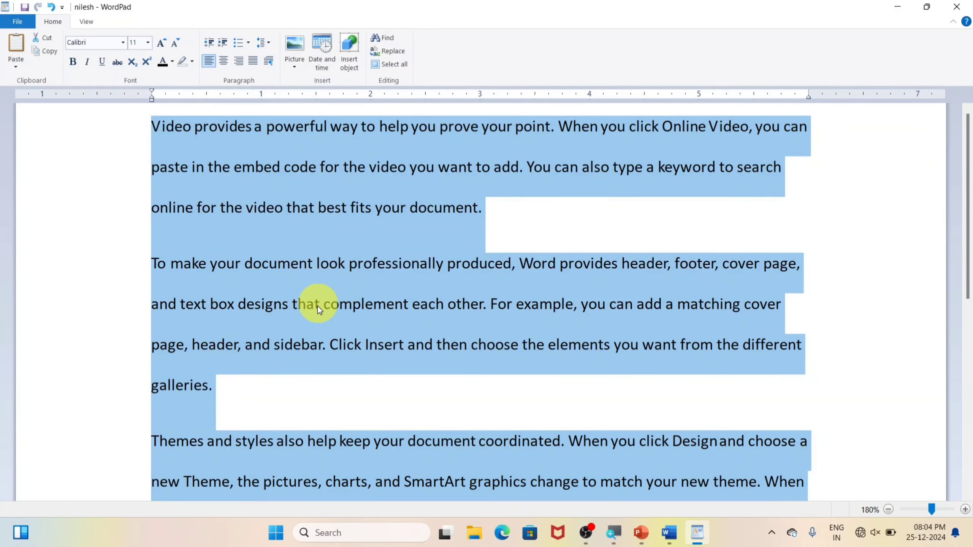
Step: Set the line spacing of the selected paragraphs back to 1.00
{"action": "left_click", "coordinate": [271, 63]}
{"action": "left_click", "coordinate": [498, 282]}
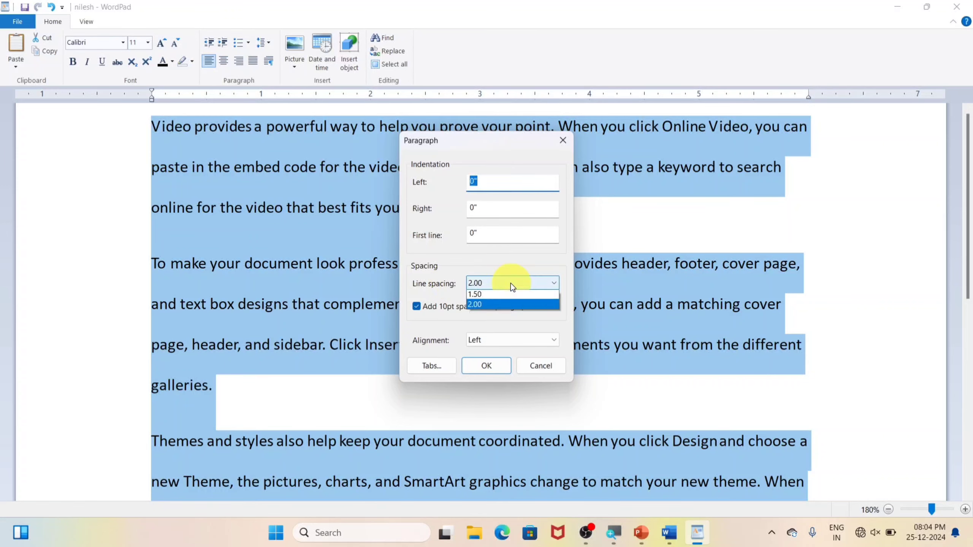
{"action": "left_click", "coordinate": [478, 297]}
{"action": "left_click", "coordinate": [495, 364]}
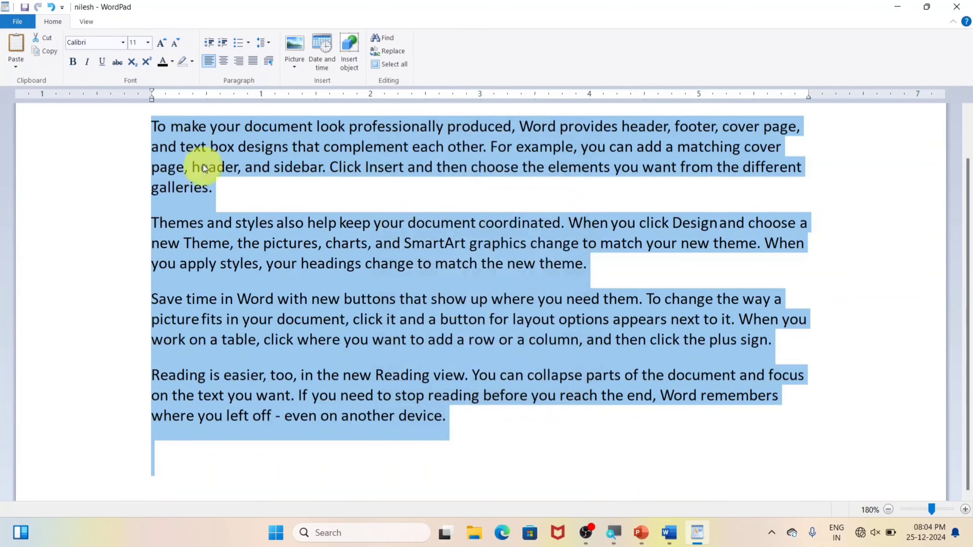
{"action": "scroll", "coordinate": [361, 359], "scroll_direction": "up", "scroll_amount": 1}
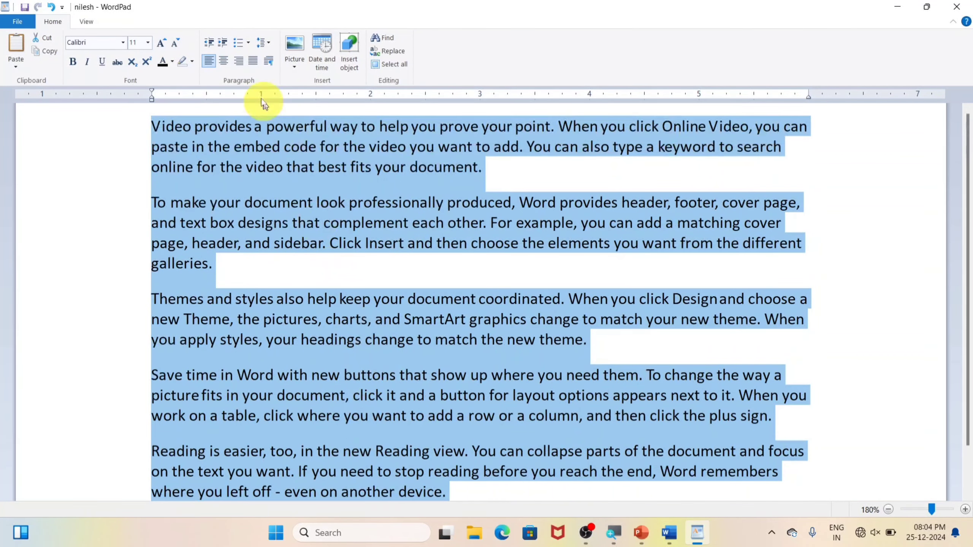
Step: Try removing the 10pt space after all paragraphs of the document and add it again
{"action": "left_click", "coordinate": [273, 62]}
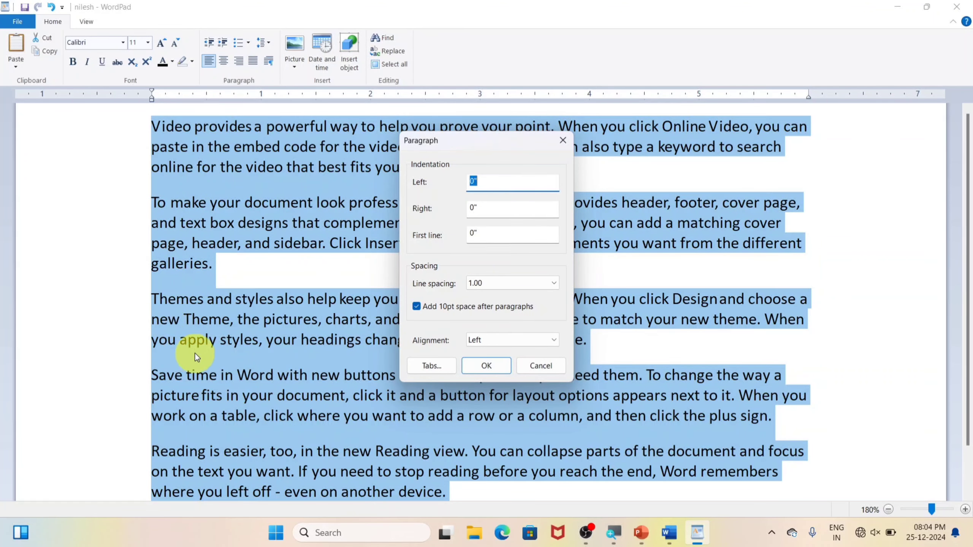
{"action": "left_click", "coordinate": [420, 307]}
{"action": "left_click", "coordinate": [486, 365]}
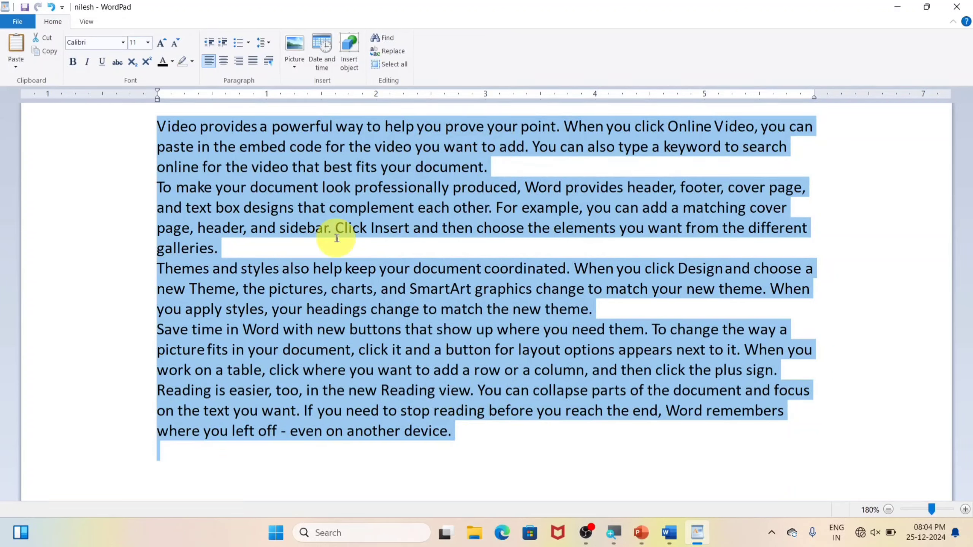
{"action": "left_click", "coordinate": [268, 62]}
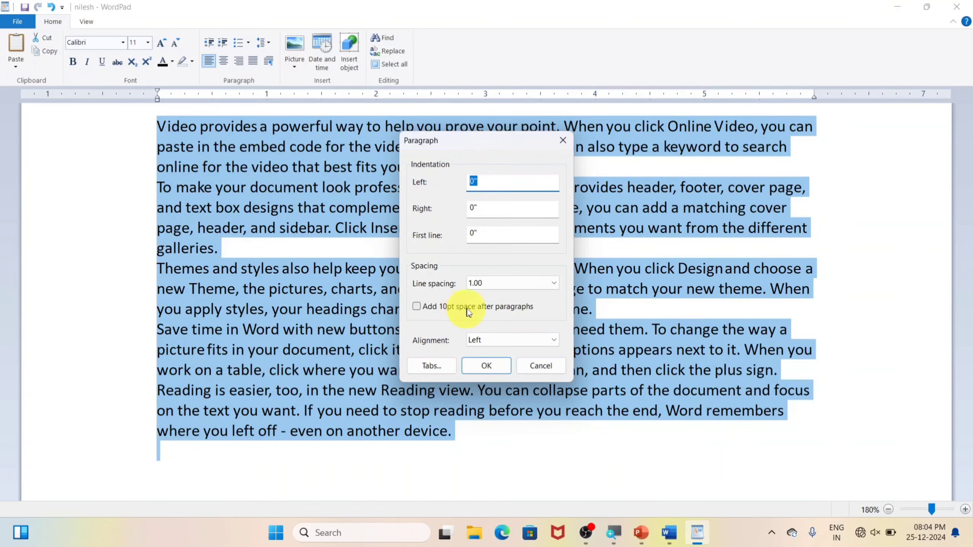
{"action": "left_click", "coordinate": [435, 309]}
{"action": "left_click", "coordinate": [475, 365]}
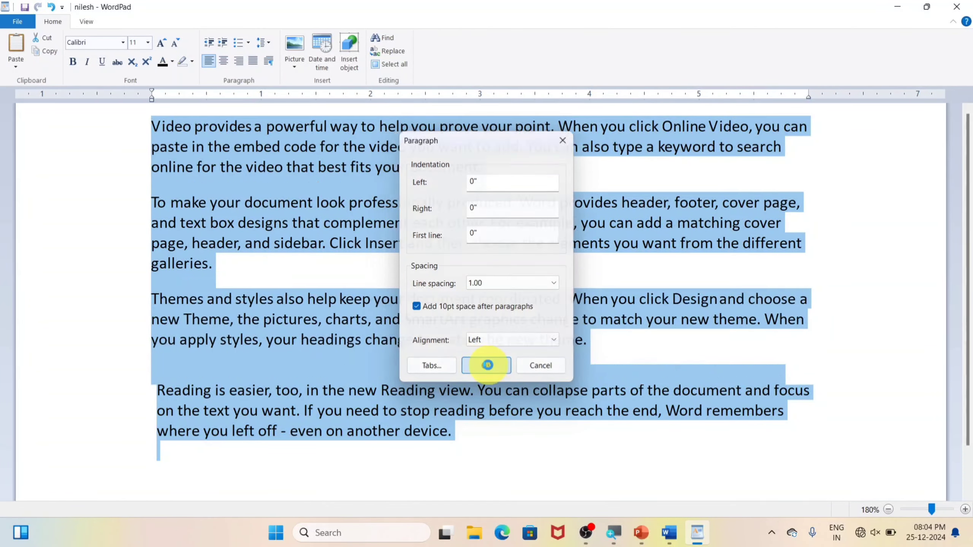
{"action": "scroll", "coordinate": [276, 219], "scroll_direction": "up", "scroll_amount": 1}
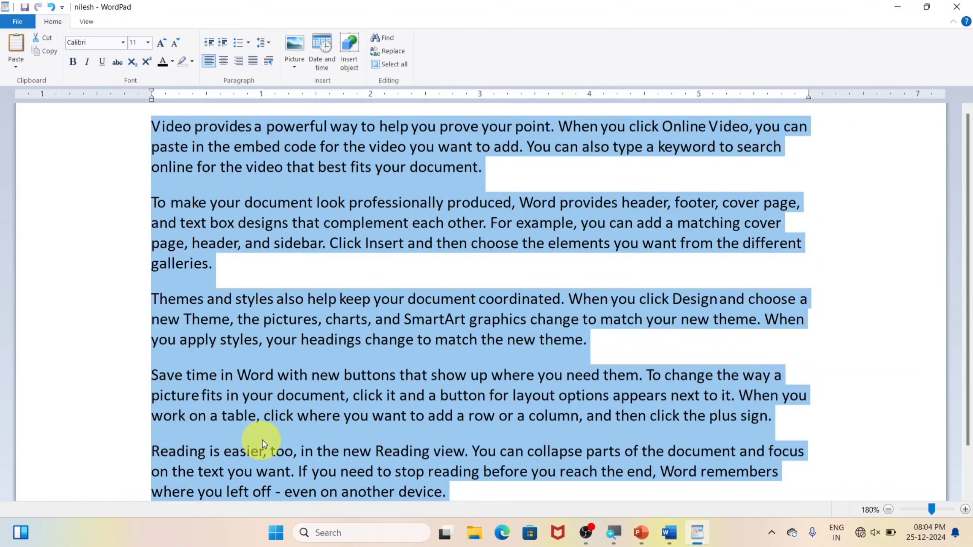
Step: Try Justified alignment on all the paragraphs through the paragraph settings and align them to the left again
{"action": "left_click", "coordinate": [270, 61]}
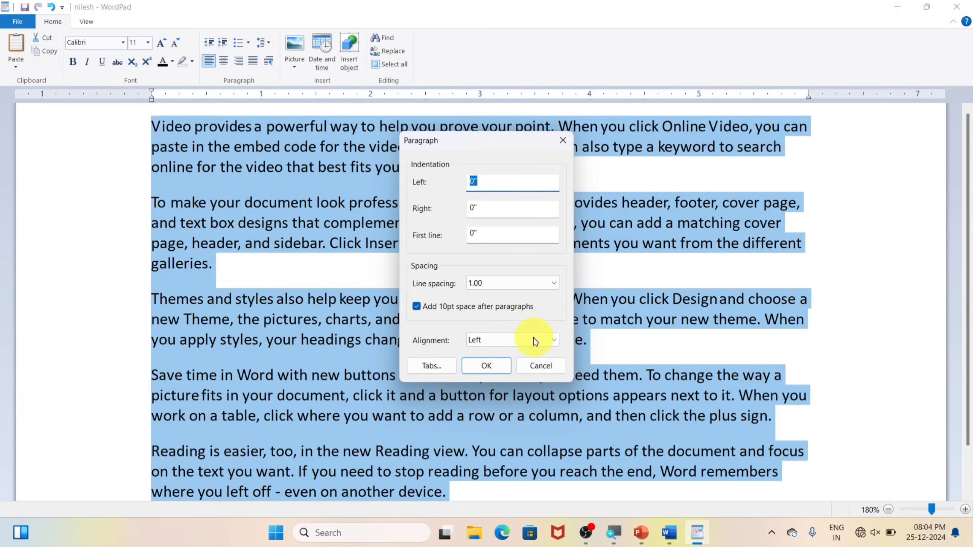
{"action": "left_click", "coordinate": [546, 340]}
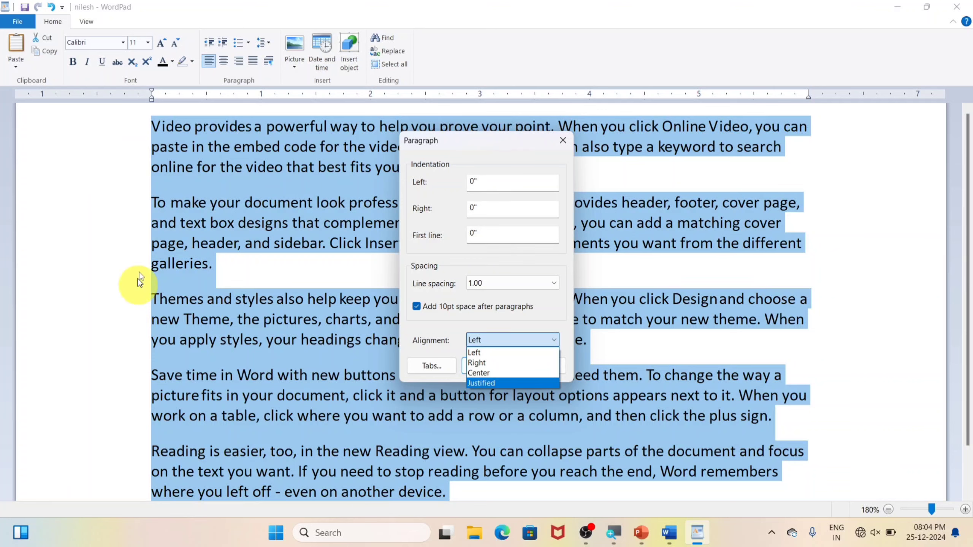
{"action": "left_click", "coordinate": [495, 382]}
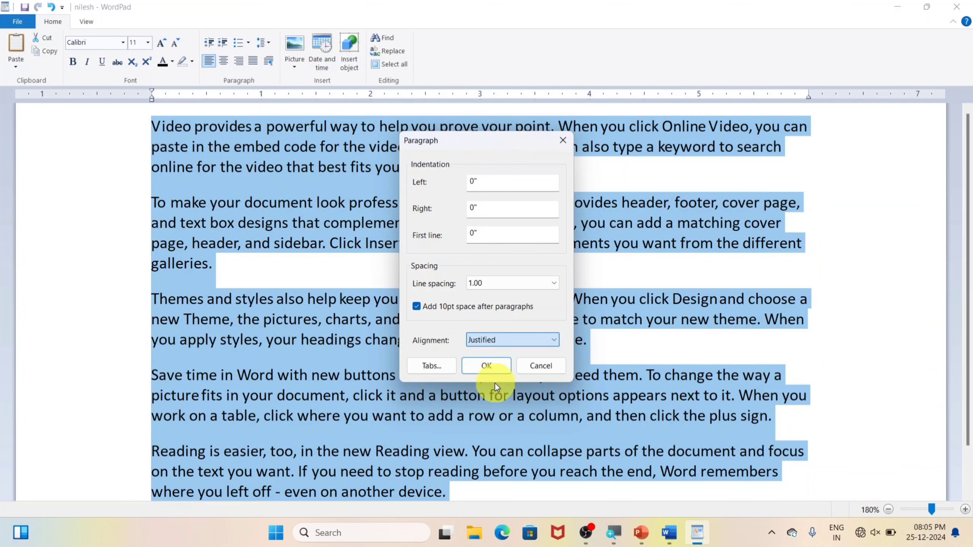
{"action": "left_click", "coordinate": [485, 364]}
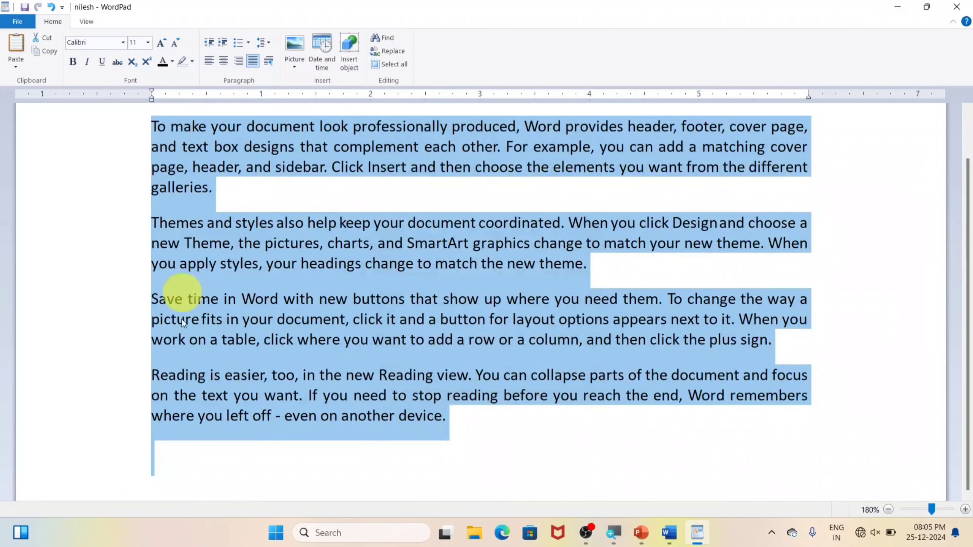
{"action": "left_click", "coordinate": [209, 61]}
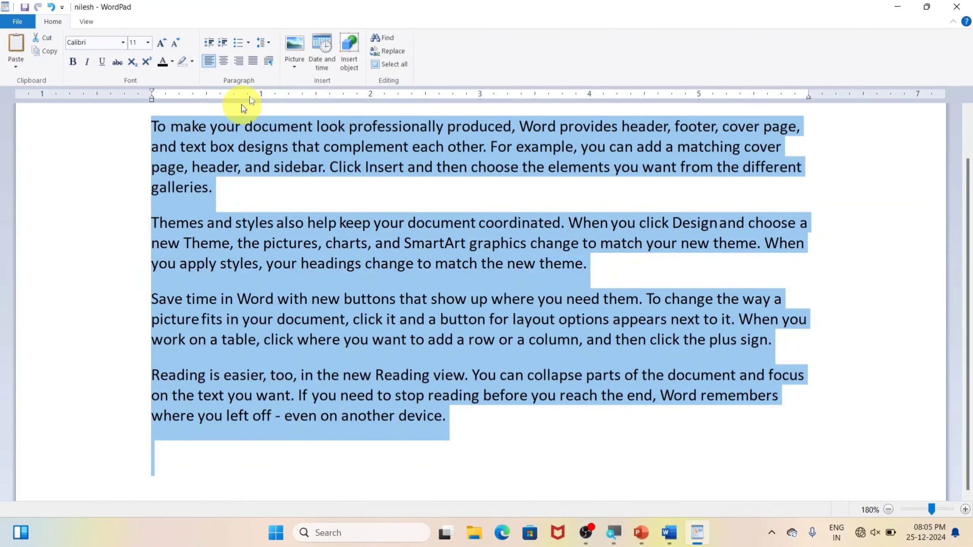
Step: View the tab stop position settings of the selected paragraphs and leave them without adding a tab stop
{"action": "left_click", "coordinate": [268, 61]}
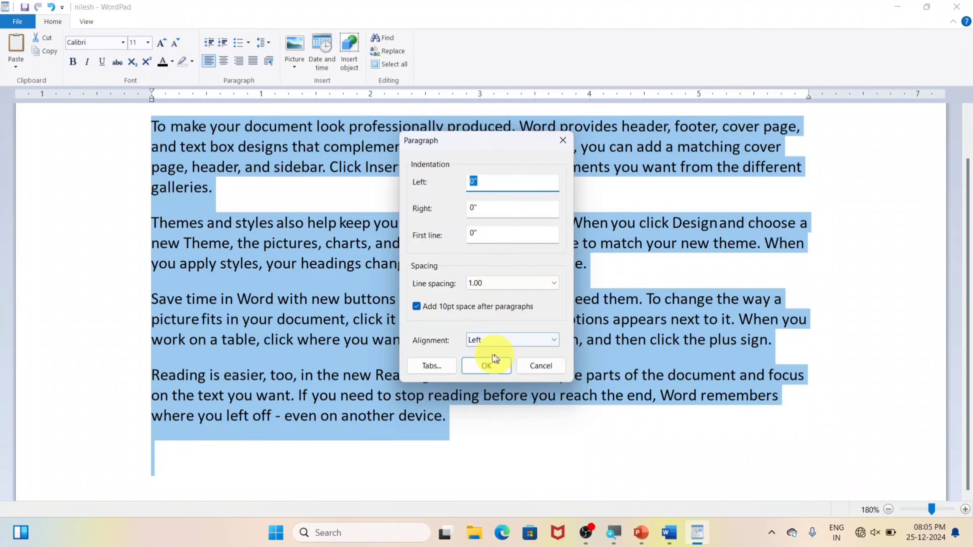
{"action": "left_click", "coordinate": [431, 366]}
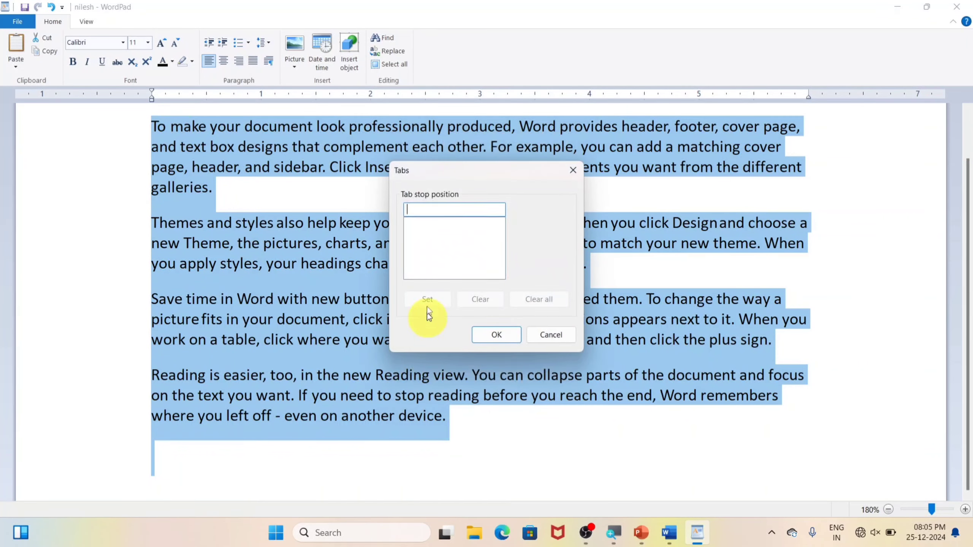
{"action": "left_click", "coordinate": [554, 342]}
{"action": "scroll", "coordinate": [338, 346], "scroll_direction": "up", "scroll_amount": 2}
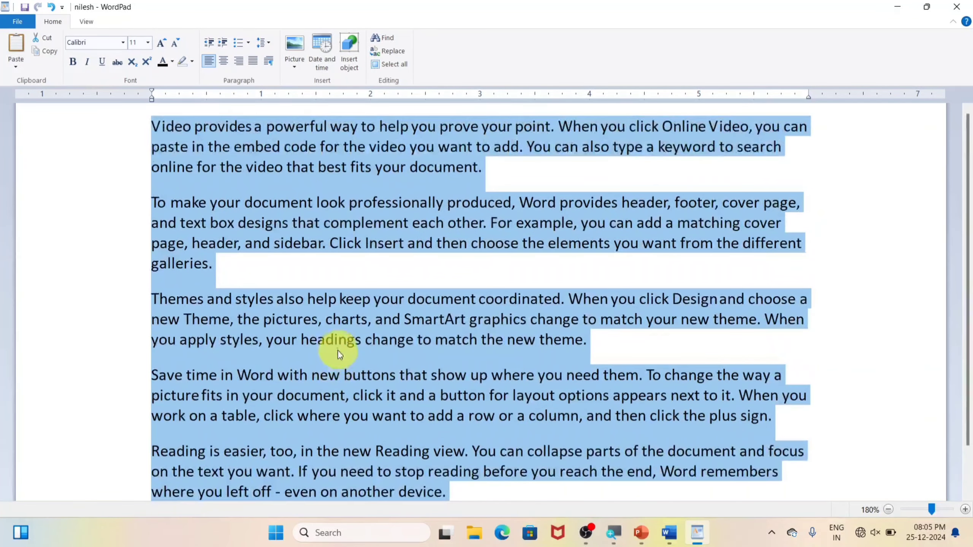
Step: Insert five tabs before "Video provides" at the start of the first paragraph
{"action": "left_click", "coordinate": [337, 341]}
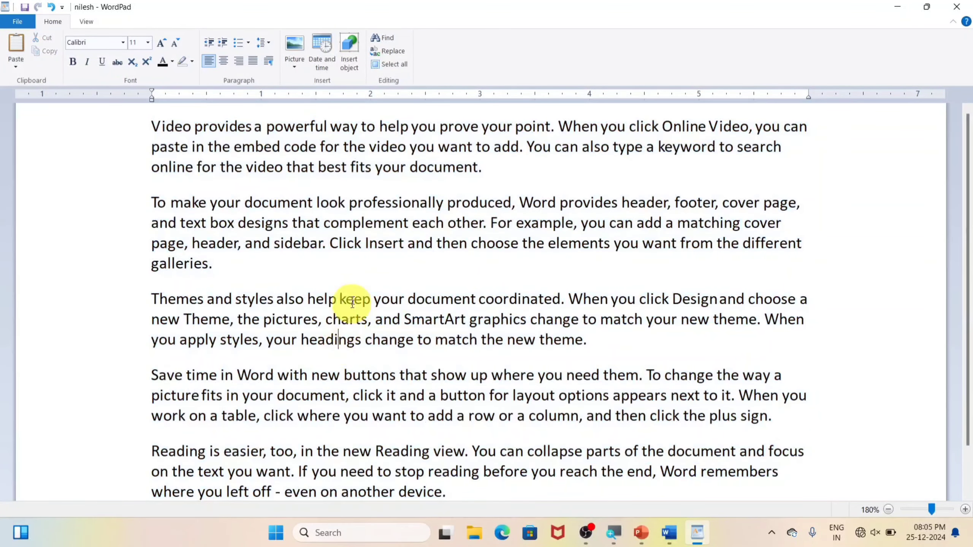
{"action": "left_click", "coordinate": [151, 125]}
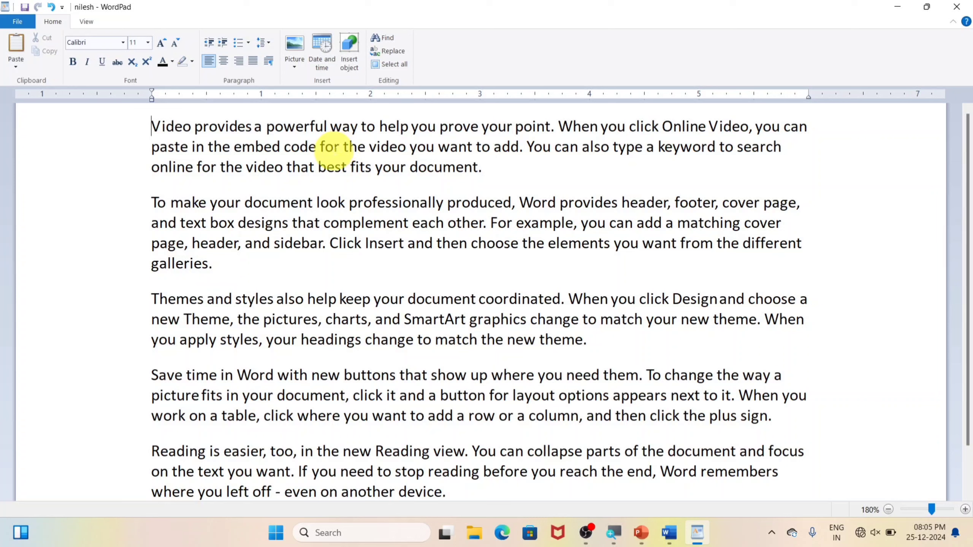
{"action": "key", "text": "Tab"}
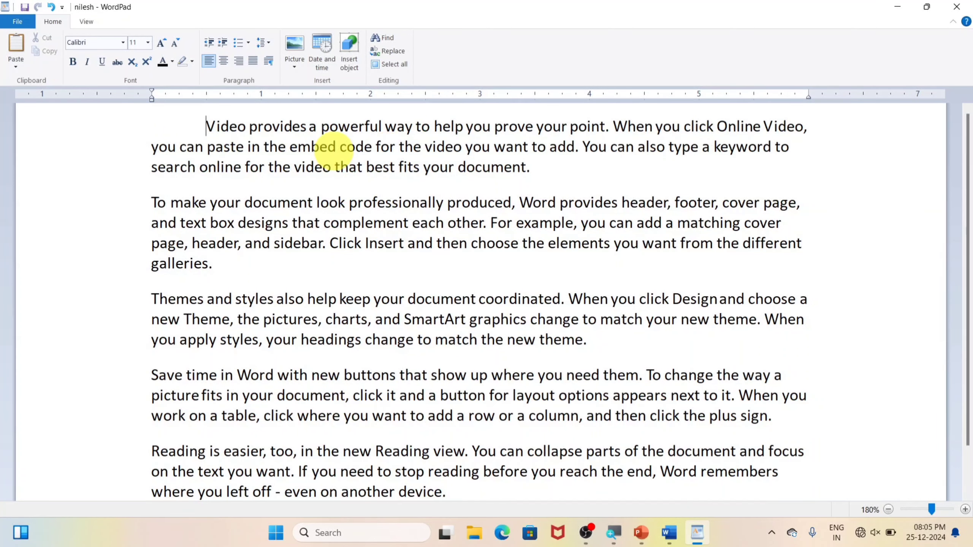
{"action": "key", "text": "Tab"}
{"action": "key", "text": "Tab"}
{"action": "key", "text": "Tab"}
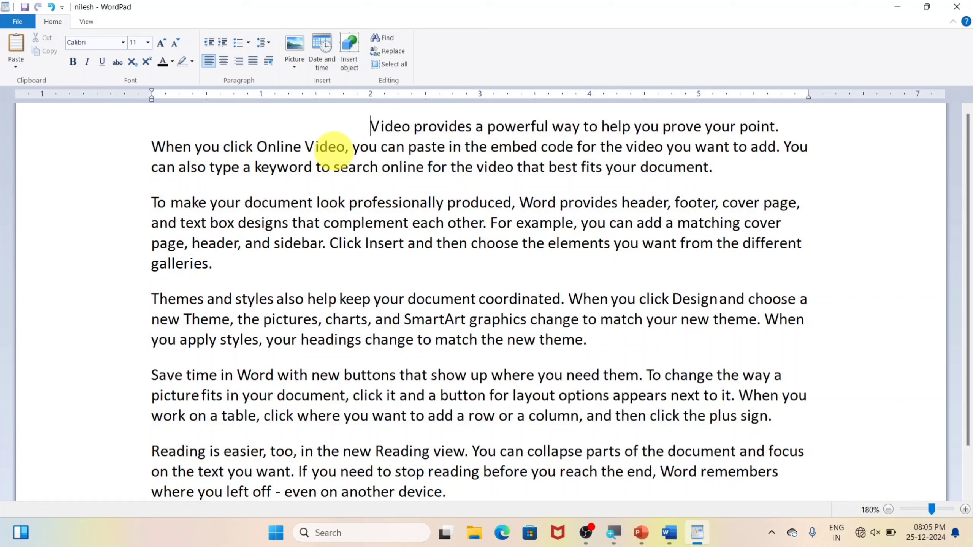
{"action": "key", "text": "Tab"}
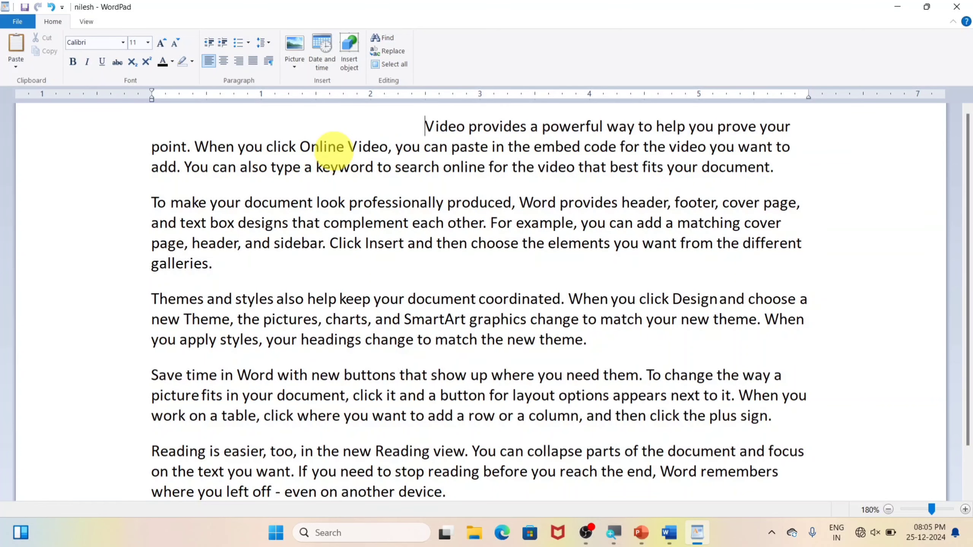
Step: Remove the five tabs before "Video provides" at the start of the first paragraph
{"action": "key", "text": "BackSpace"}
{"action": "key", "text": "BackSpace"}
{"action": "key", "text": "BackSpace"}
{"action": "key", "text": "BackSpace"}
{"action": "key", "text": "BackSpace"}
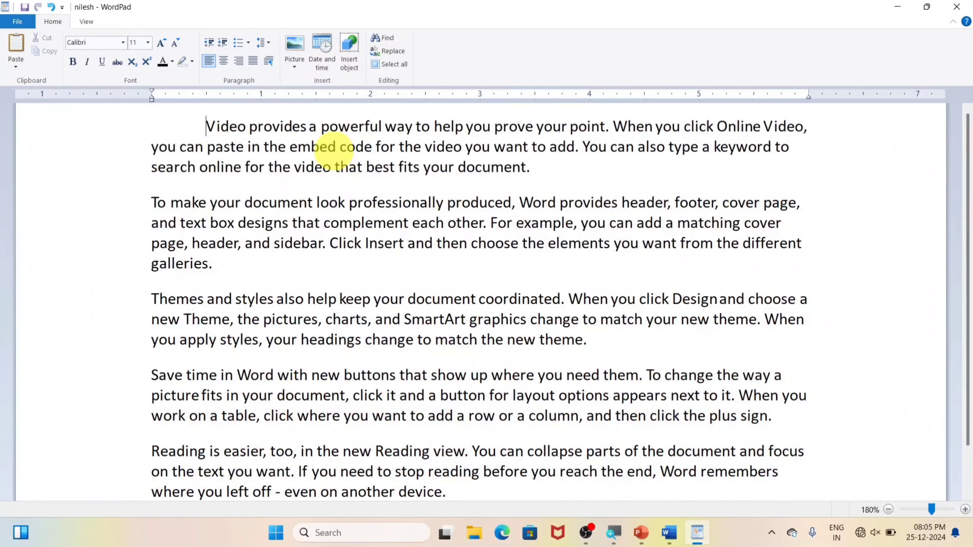
Step: Add a tab stop at 2" to the first paragraph through the paragraph settings
{"action": "left_click", "coordinate": [270, 58]}
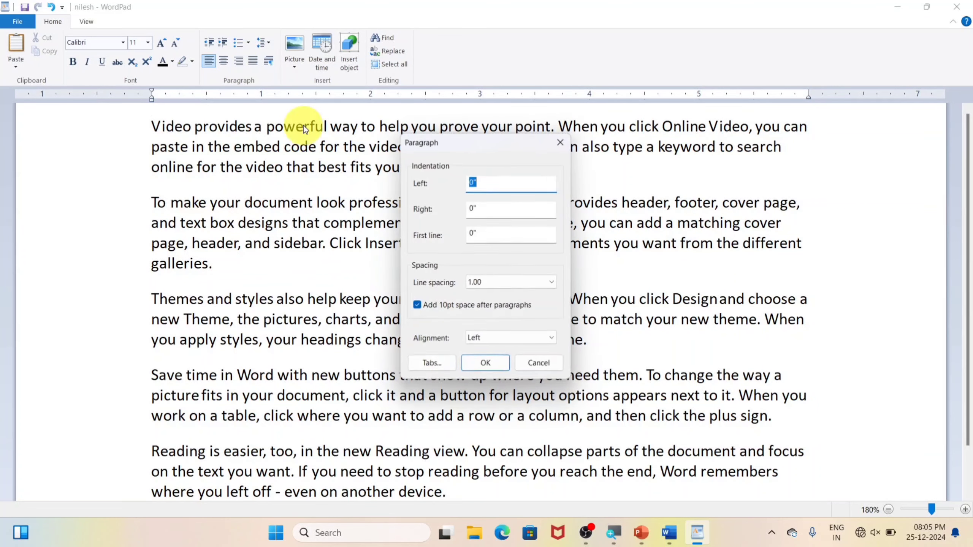
{"action": "left_click", "coordinate": [432, 366]}
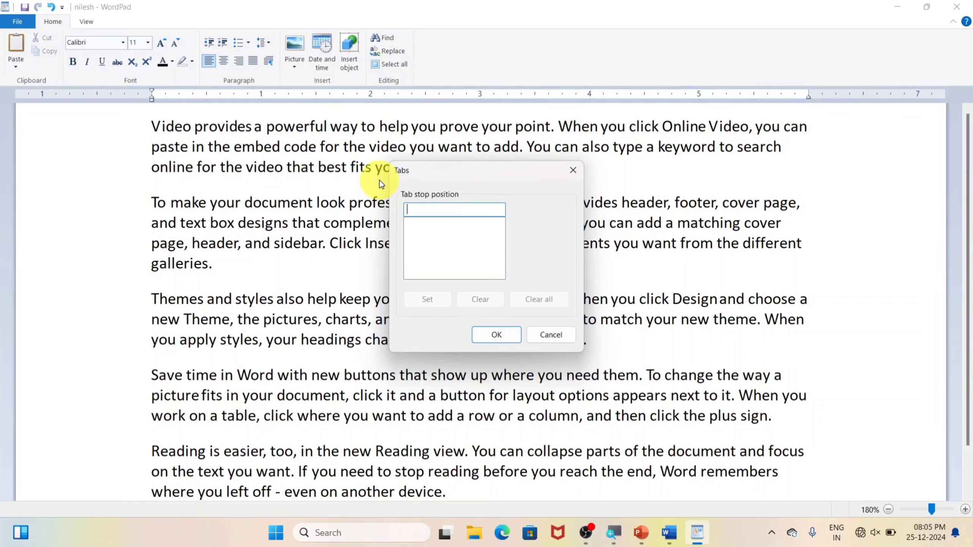
{"action": "type", "text": "2"}
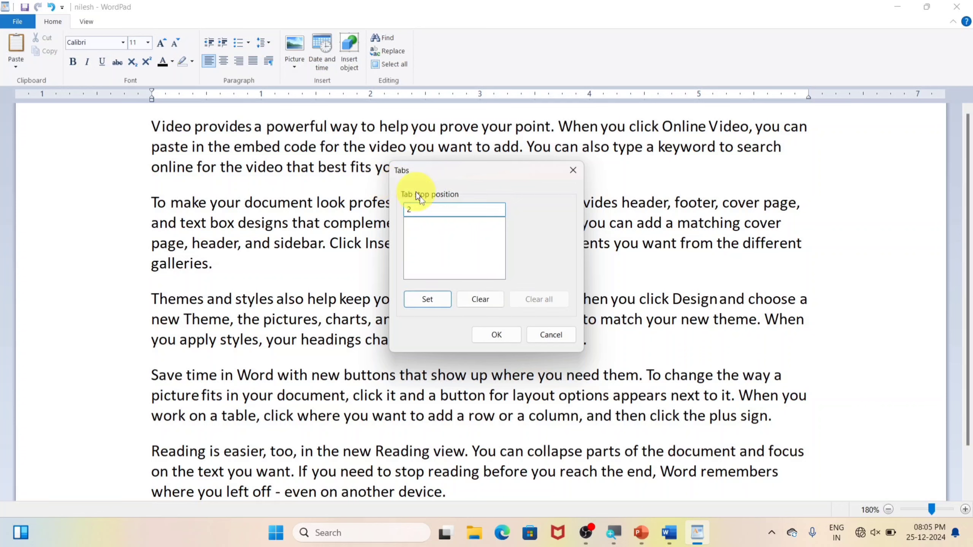
{"action": "left_click", "coordinate": [429, 299]}
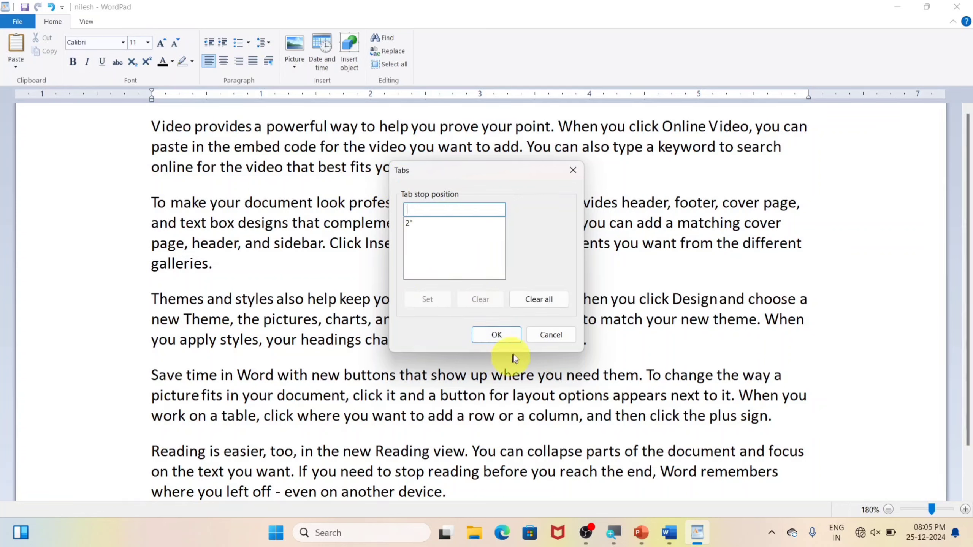
{"action": "left_click", "coordinate": [498, 335]}
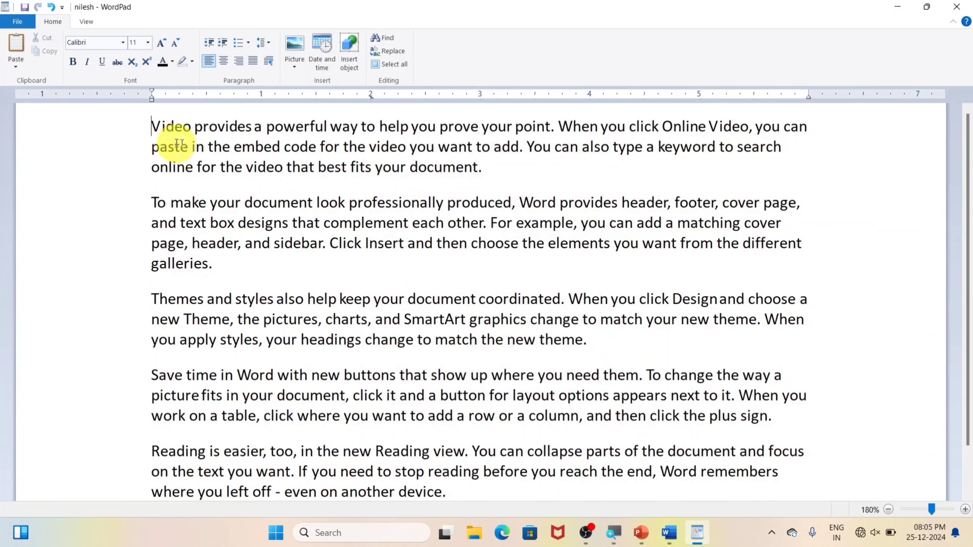
Step: Try a tab before "Video provides" and one before "paste in the embed code" in the first paragraph, removing each again
{"action": "key", "text": "Tab"}
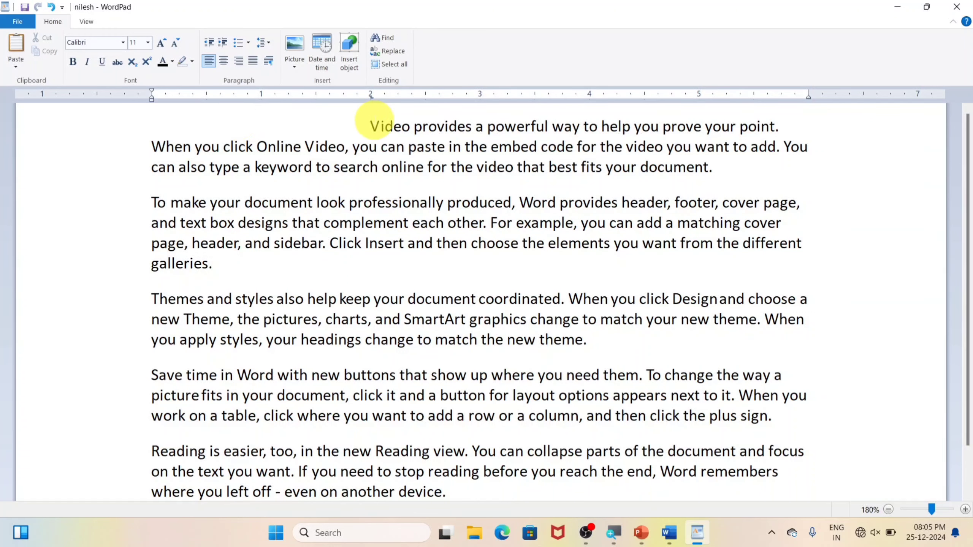
{"action": "key", "text": "BackSpace"}
{"action": "left_click", "coordinate": [152, 146]}
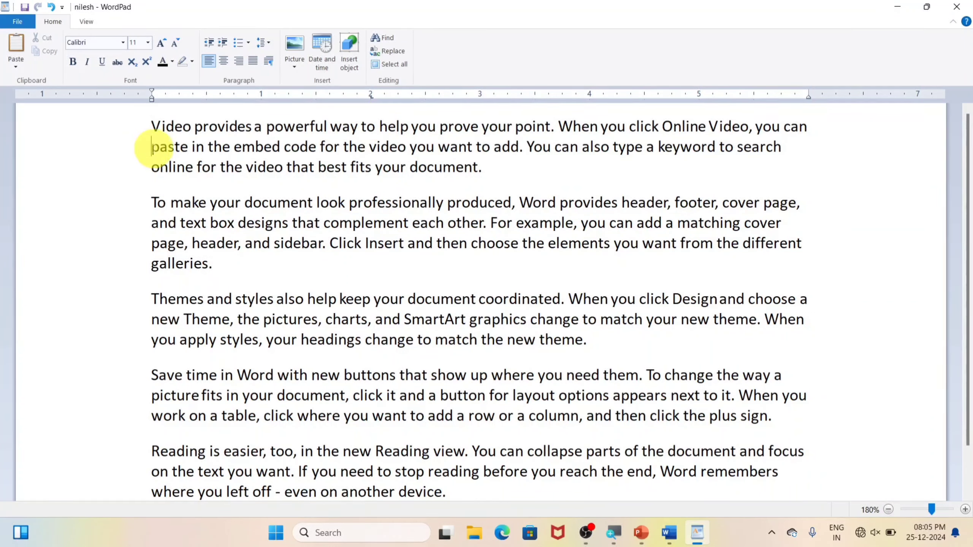
{"action": "key", "text": "Tab"}
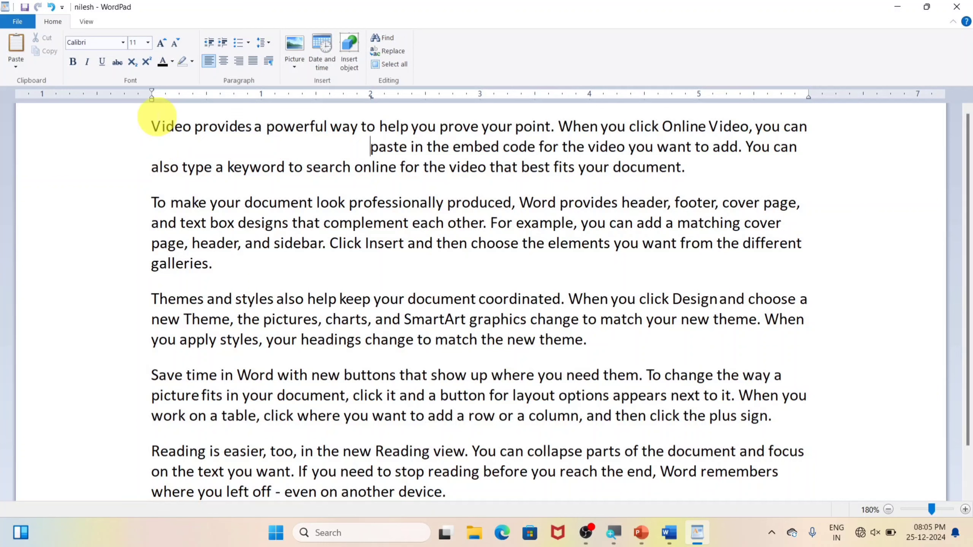
{"action": "key", "text": "BackSpace"}
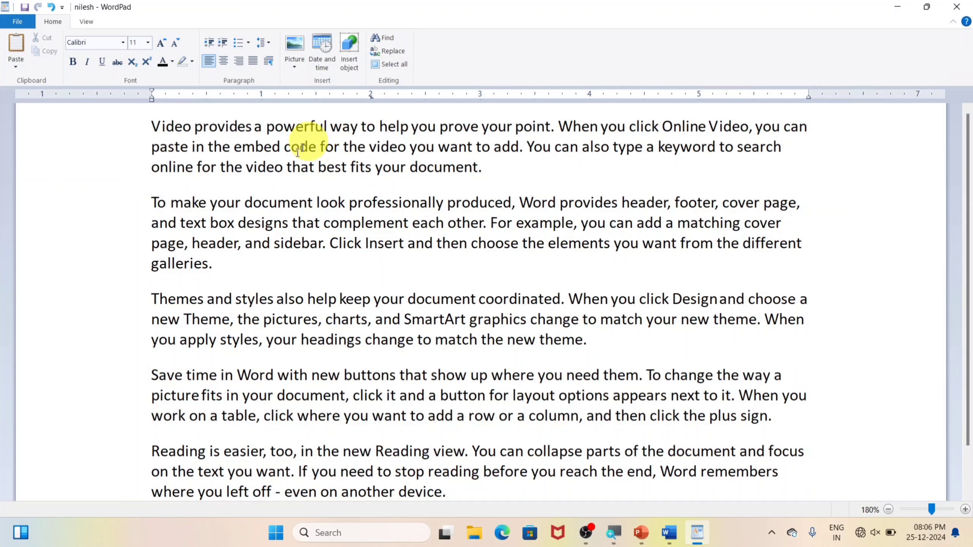
Step: Try tabbing the first paragraph's last line, starting with "online for the video", to the tab stop and remove the indentation again
{"action": "left_click", "coordinate": [152, 167]}
{"action": "key", "text": "Tab"}
{"action": "key", "text": "Tab"}
{"action": "key", "text": "Tab"}
{"action": "key", "text": "Tab"}
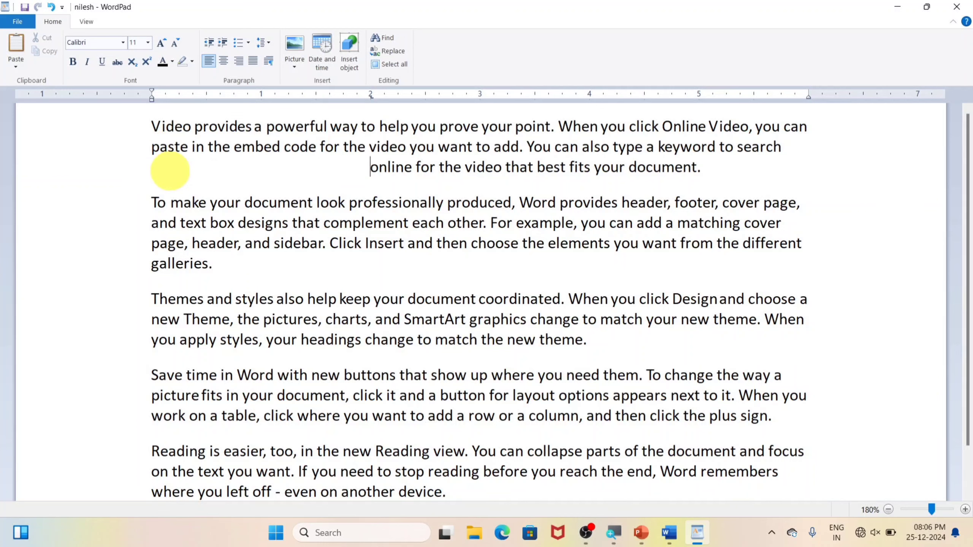
{"action": "key", "text": "BackSpace"}
{"action": "key", "text": "BackSpace"}
{"action": "key", "text": "BackSpace"}
{"action": "key", "text": "BackSpace"}
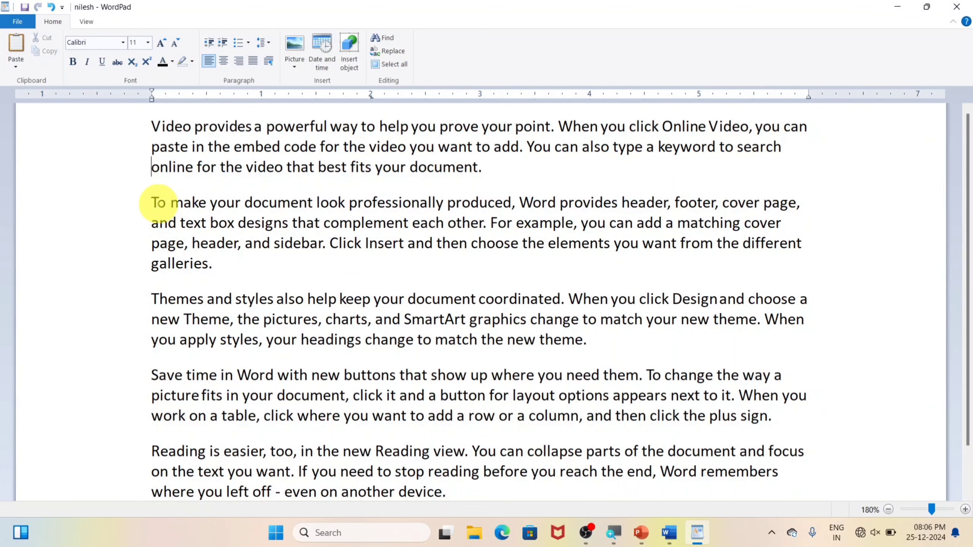
Step: Try a tab before "To make your document" at the start of the second paragraph and remove it again
{"action": "scroll", "coordinate": [358, 278], "scroll_direction": "down", "scroll_amount": 1}
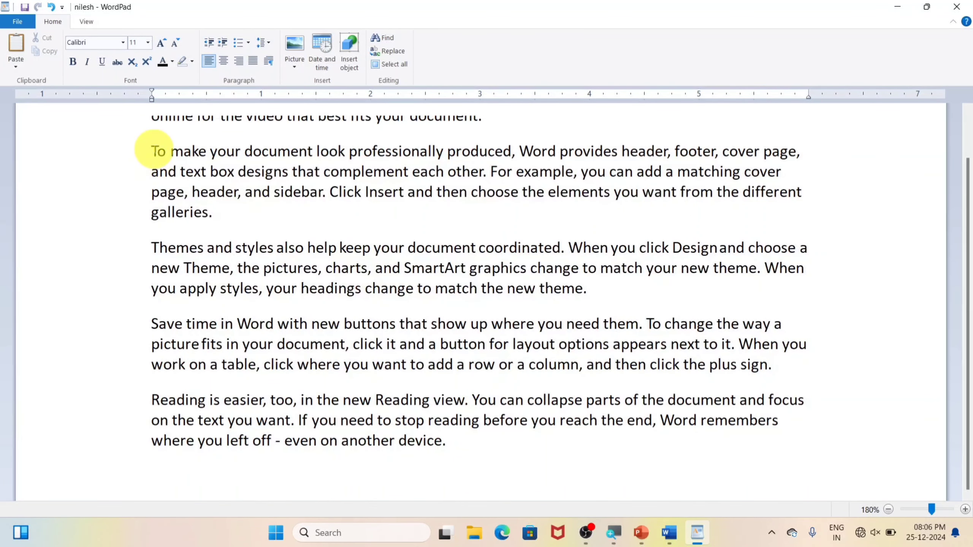
{"action": "key", "text": "Tab"}
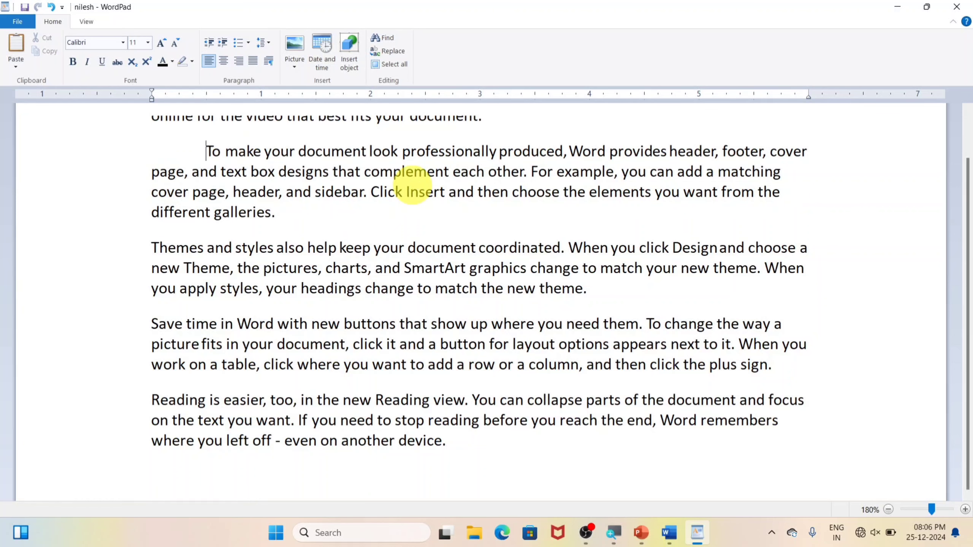
{"action": "scroll", "coordinate": [245, 156], "scroll_direction": "up", "scroll_amount": 1}
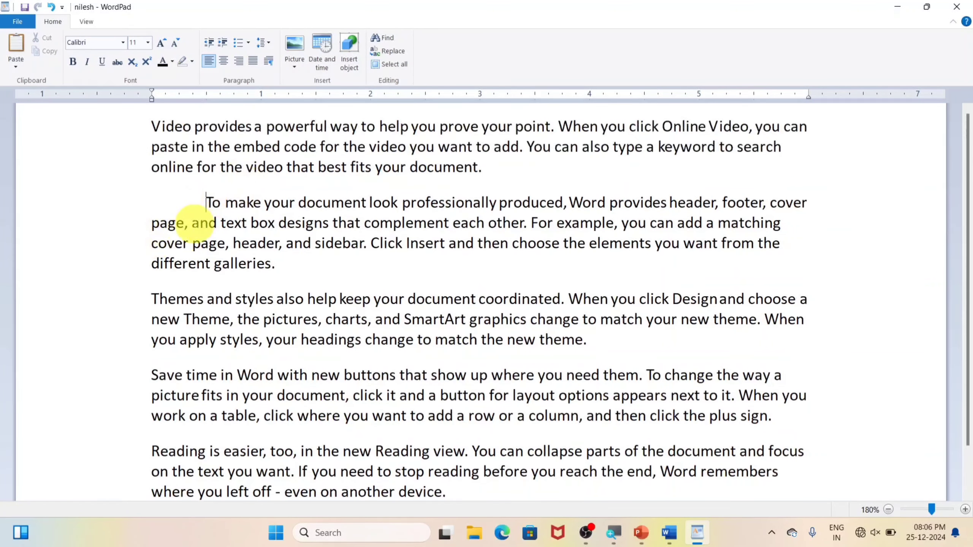
{"action": "key", "text": "BackSpace"}
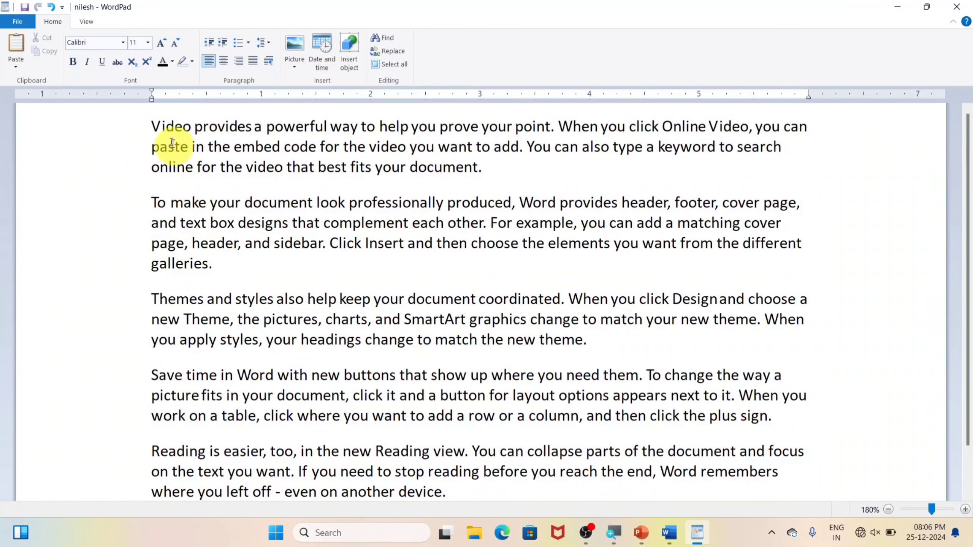
Step: Clear the 2" tab stop from the first paragraph through the paragraph settings
{"action": "left_click", "coordinate": [154, 127]}
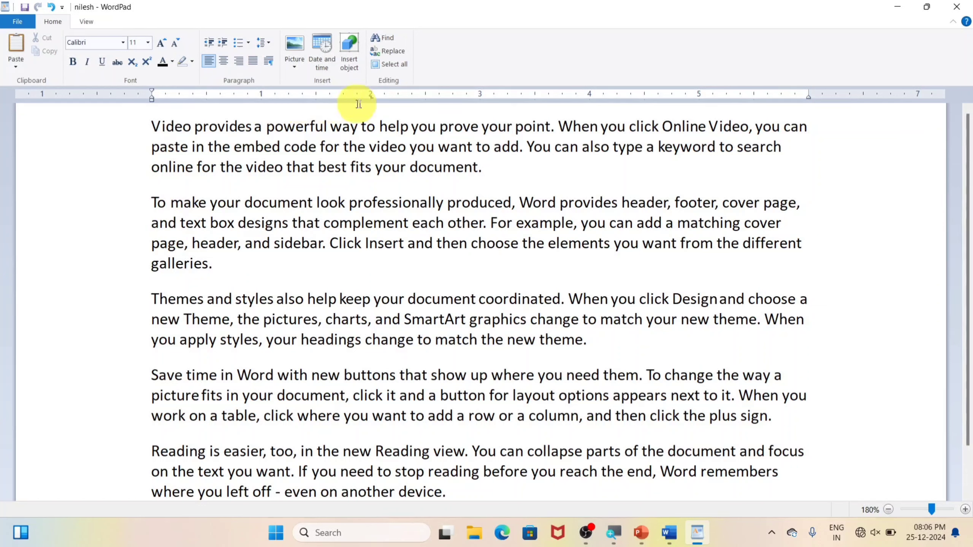
{"action": "left_click", "coordinate": [270, 61]}
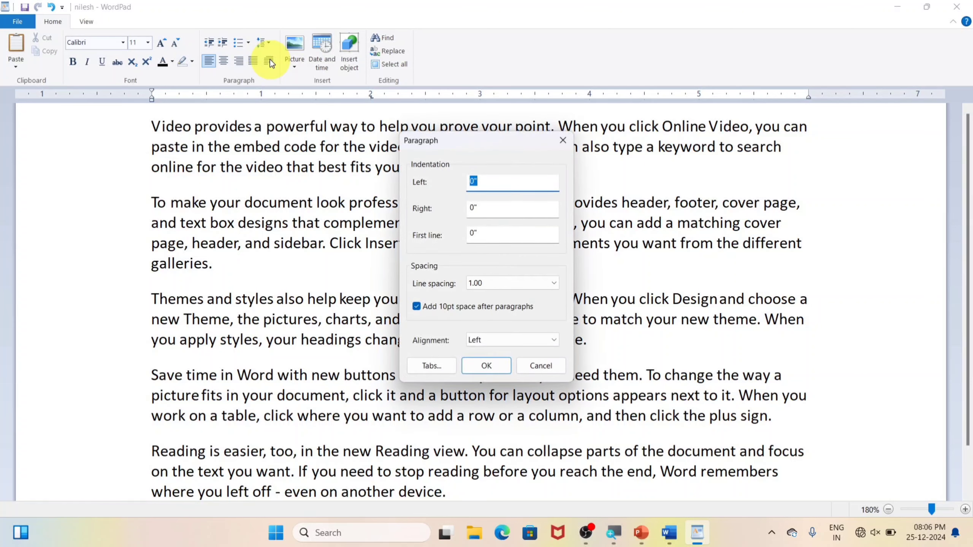
{"action": "left_click", "coordinate": [431, 369]}
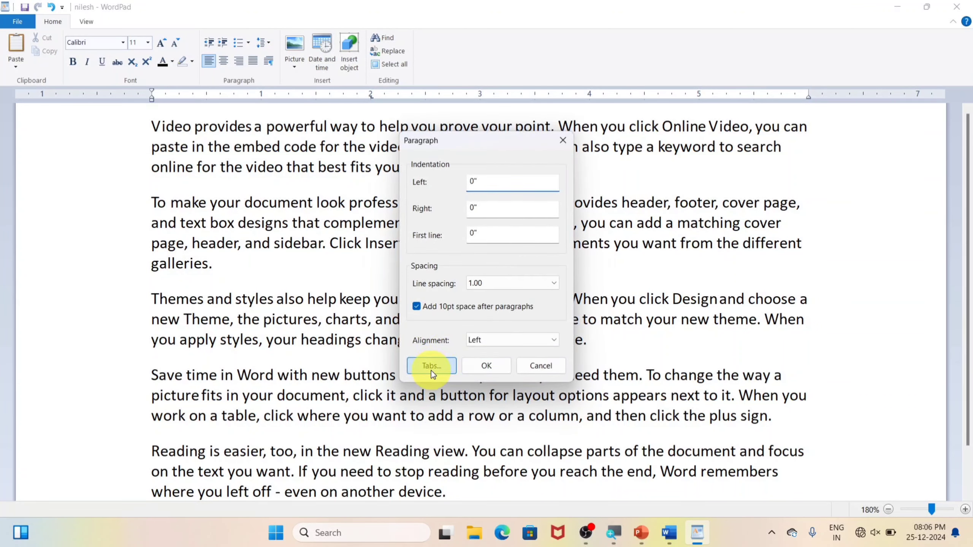
{"action": "left_click", "coordinate": [409, 222]}
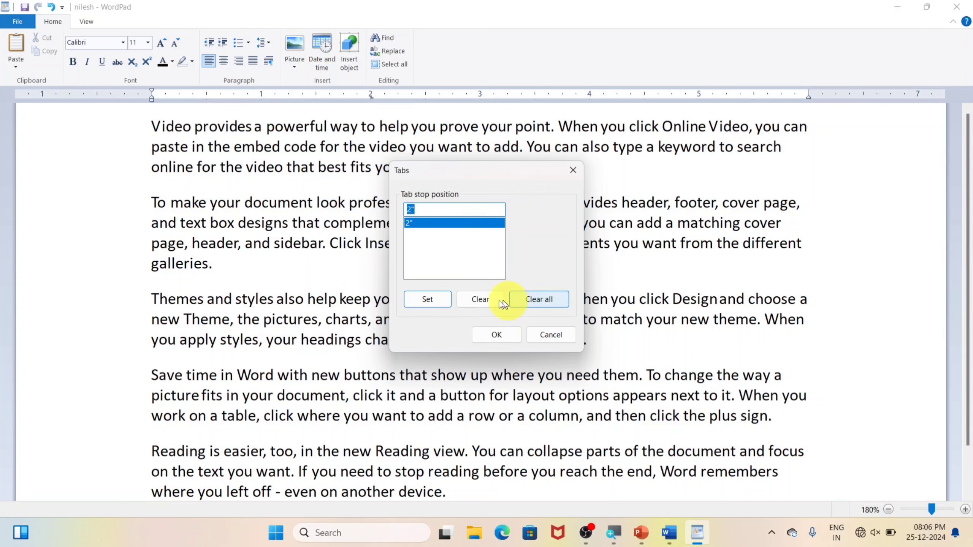
{"action": "left_click", "coordinate": [481, 300]}
{"action": "left_click", "coordinate": [496, 334]}
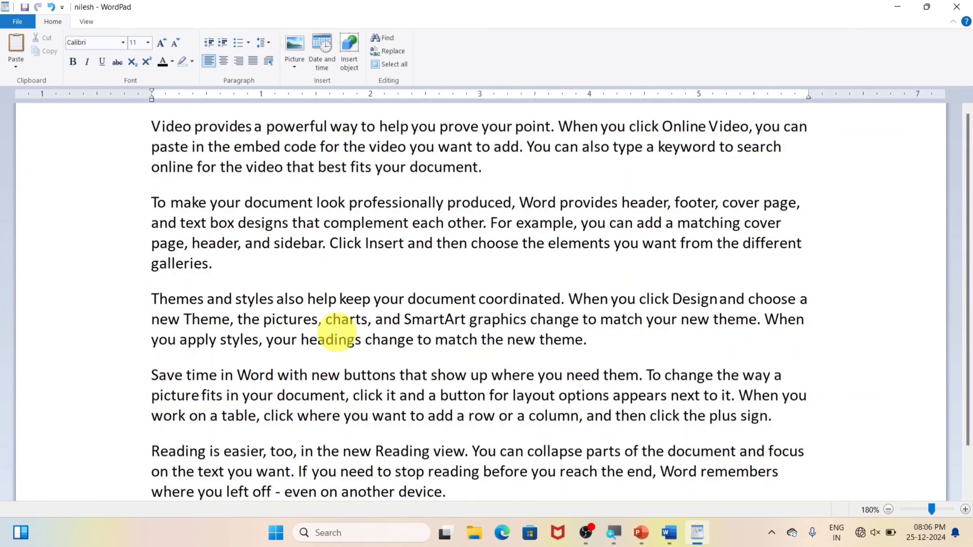
Step: Try the default tab spacing with tabs before "Video provides" in the first paragraph and remove them again
{"action": "key", "text": "Tab"}
{"action": "key", "text": "Tab"}
{"action": "key", "text": "Tab"}
{"action": "key", "text": "Tab"}
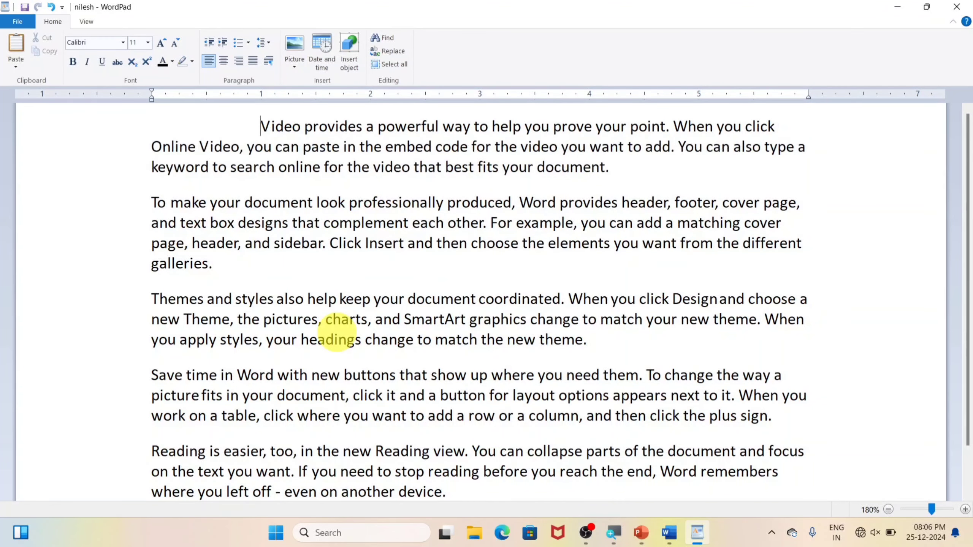
{"action": "key", "text": "BackSpace"}
{"action": "key", "text": "BackSpace"}
{"action": "key", "text": "BackSpace"}
{"action": "key", "text": "BackSpace"}
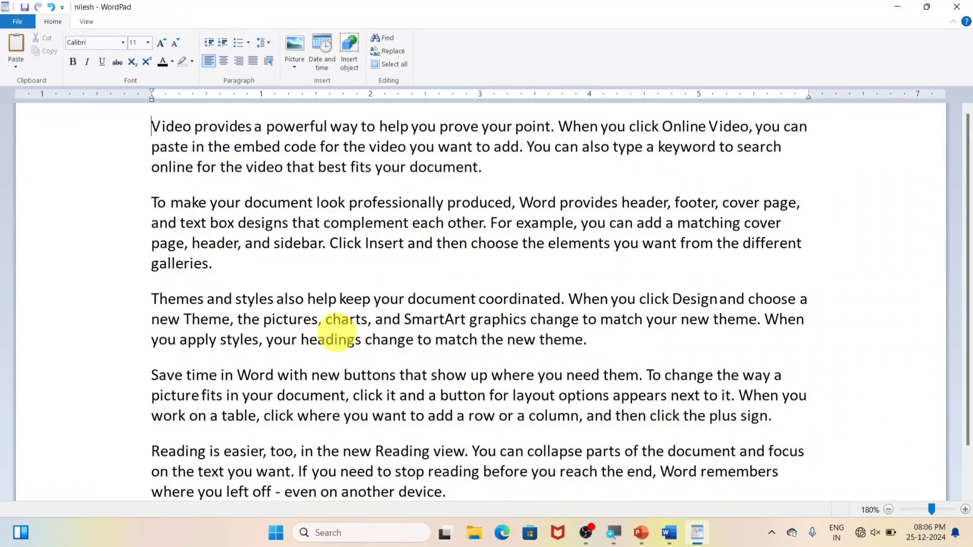
{"action": "left_click", "coordinate": [270, 66]}
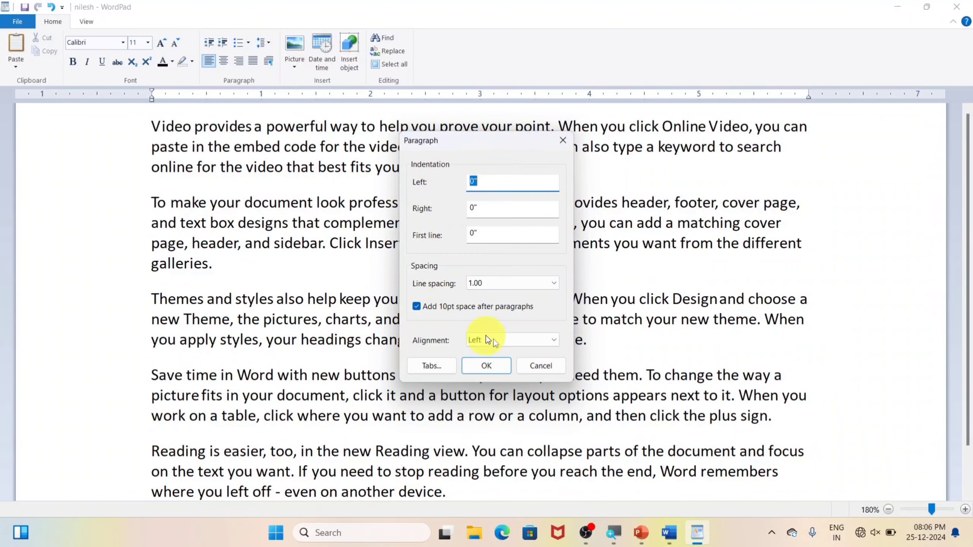
{"action": "left_click", "coordinate": [558, 366]}
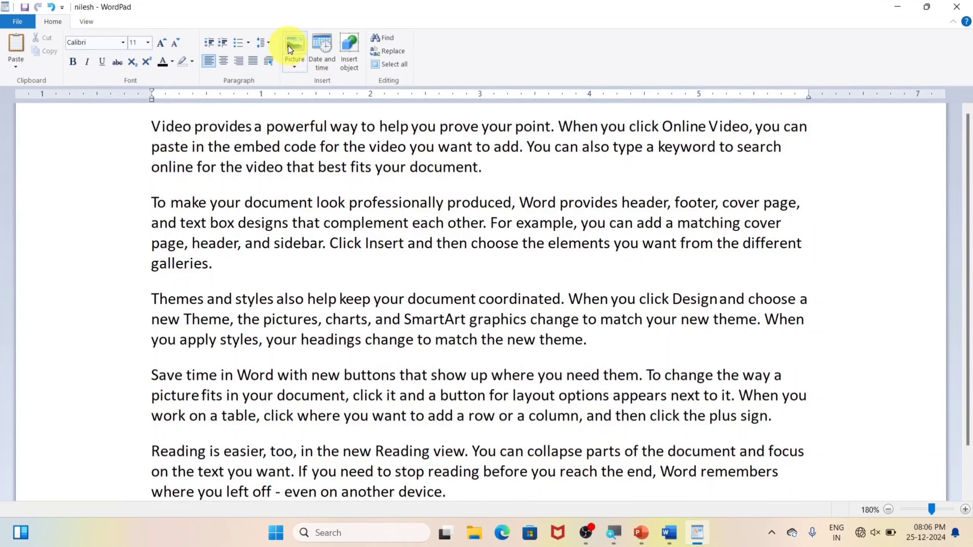
Step: Add five blank lines after the first paragraph
{"action": "left_click", "coordinate": [498, 172]}
{"action": "key", "text": "Return"}
{"action": "key", "text": "Return"}
{"action": "key", "text": "Return"}
{"action": "key", "text": "Return"}
{"action": "key", "text": "Return"}
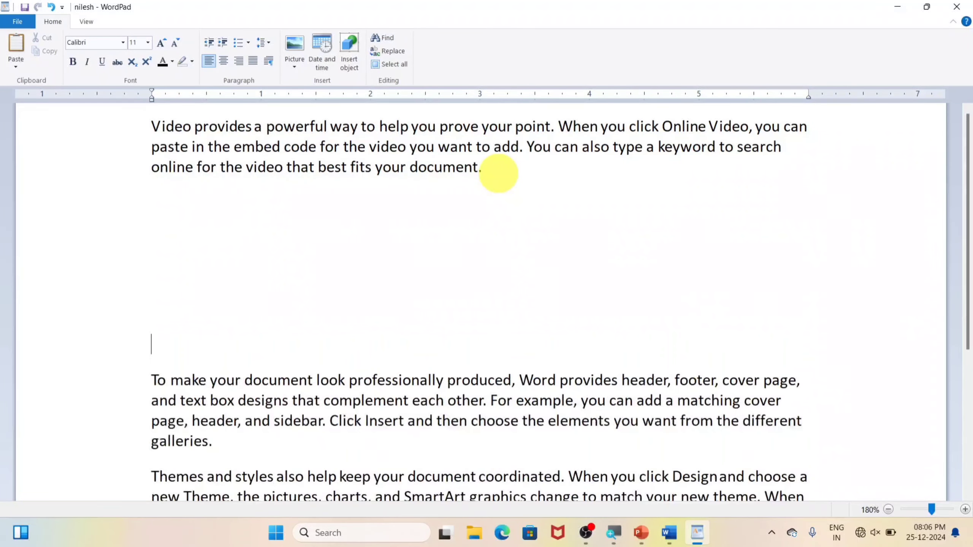
Step: Insert the picture "download (2)" from the "for banner" folder in the blank space below the first paragraph
{"action": "left_click", "coordinate": [175, 215]}
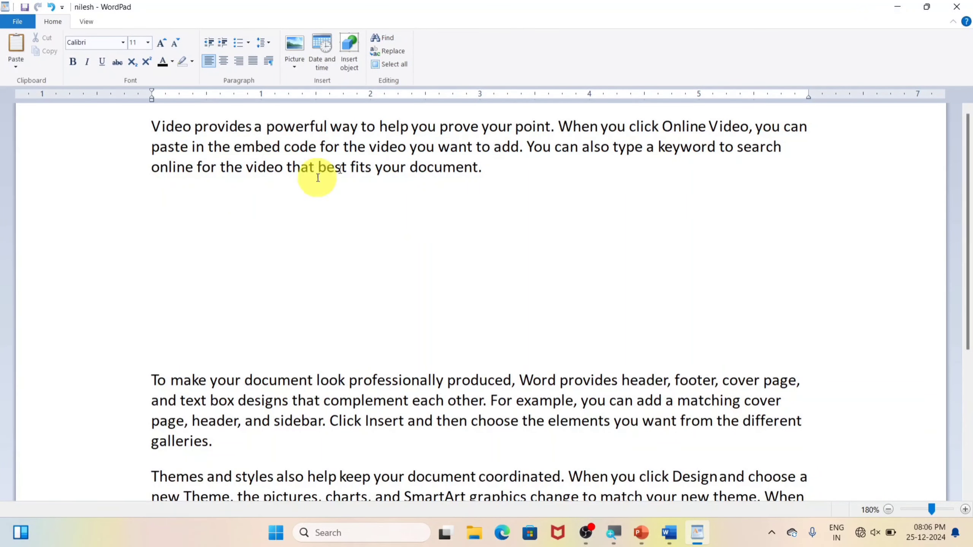
{"action": "left_click", "coordinate": [297, 68]}
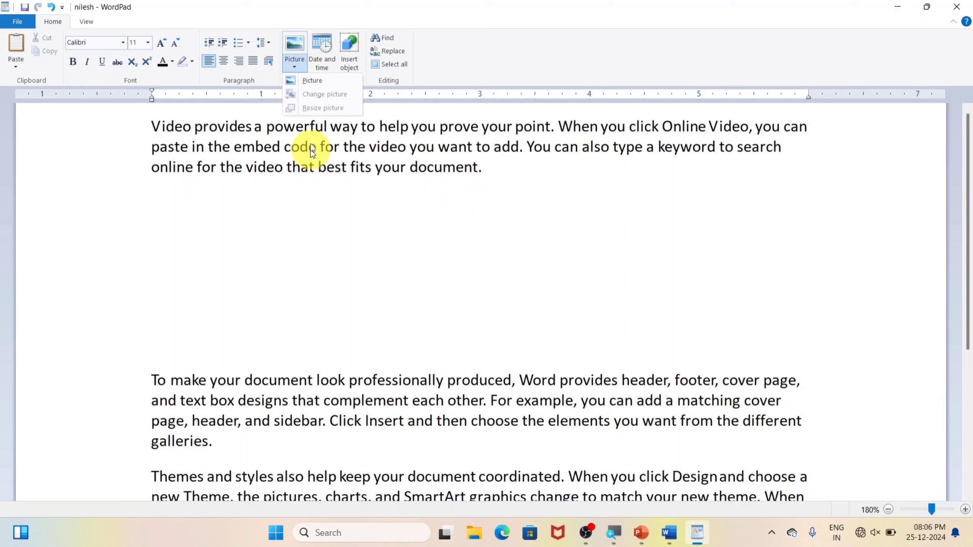
{"action": "left_click", "coordinate": [317, 89]}
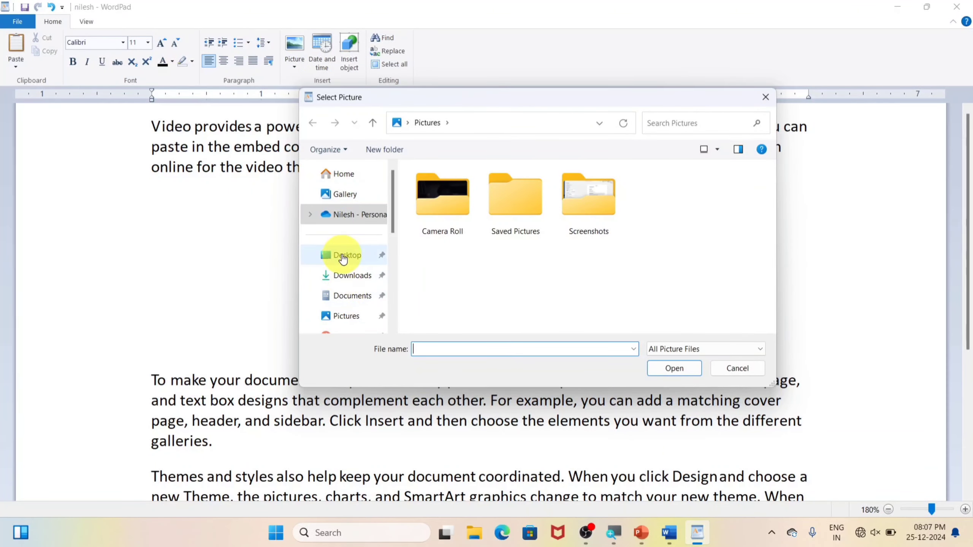
{"action": "scroll", "coordinate": [348, 268], "scroll_direction": "down", "scroll_amount": 5}
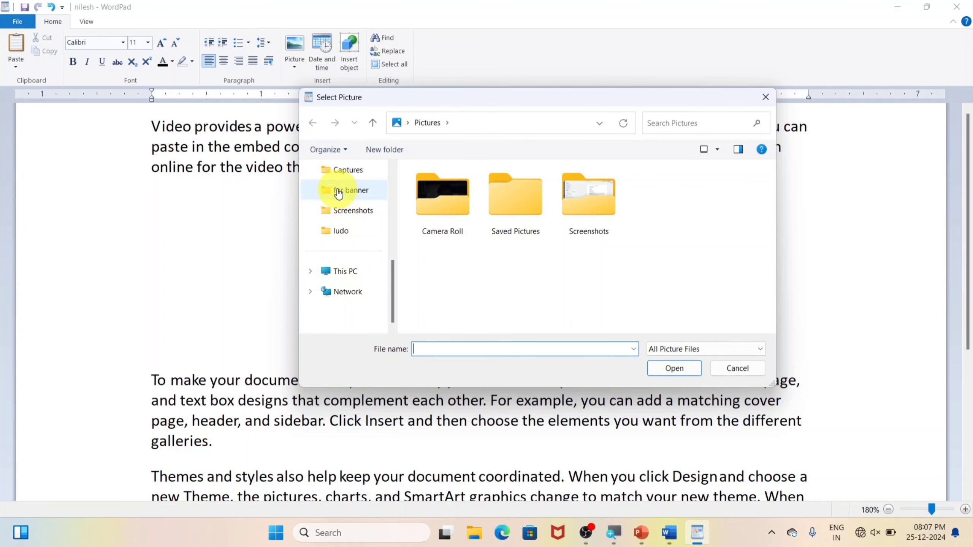
{"action": "left_click", "coordinate": [338, 191]}
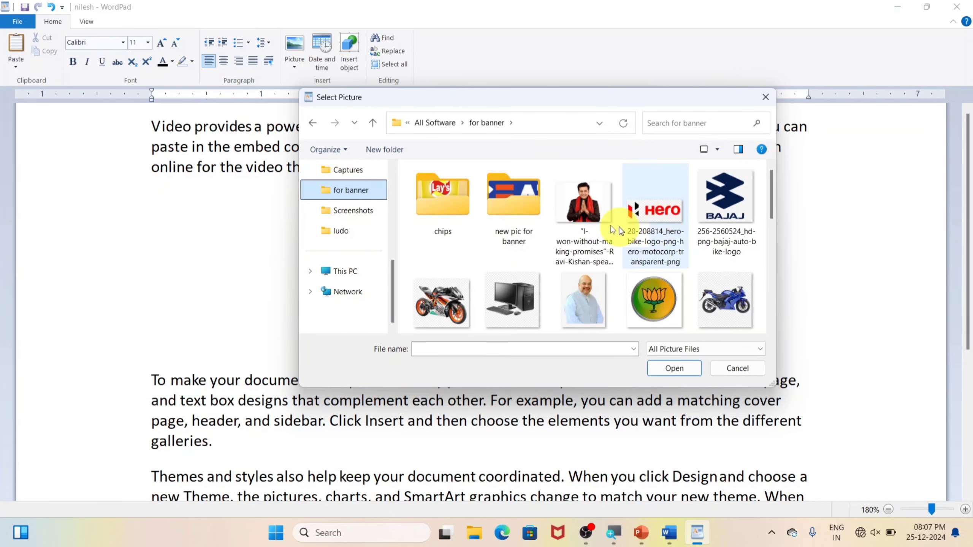
{"action": "left_click", "coordinate": [637, 291]}
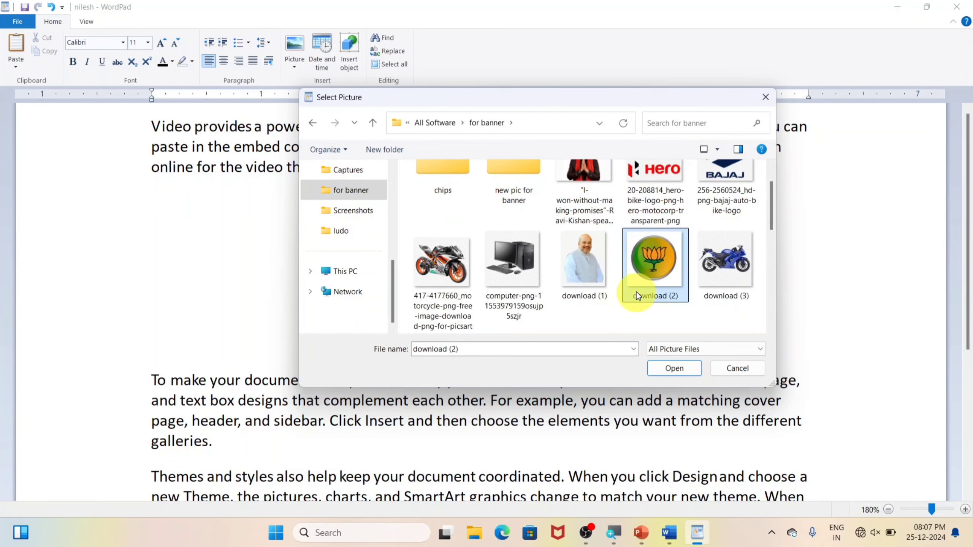
{"action": "left_click", "coordinate": [673, 369]}
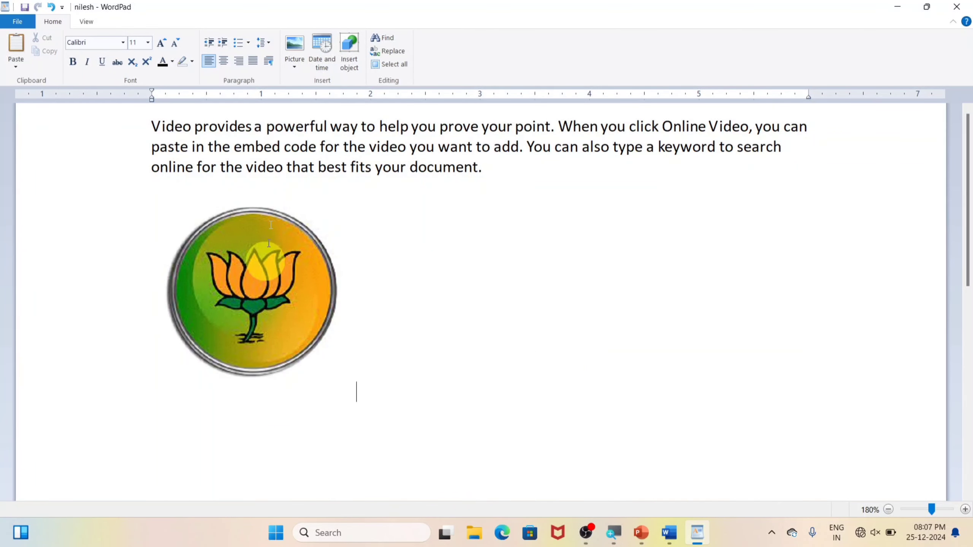
Step: Change the lotus picture to the portrait picture with the red scarf from the "for banner" folder
{"action": "left_click", "coordinate": [293, 66]}
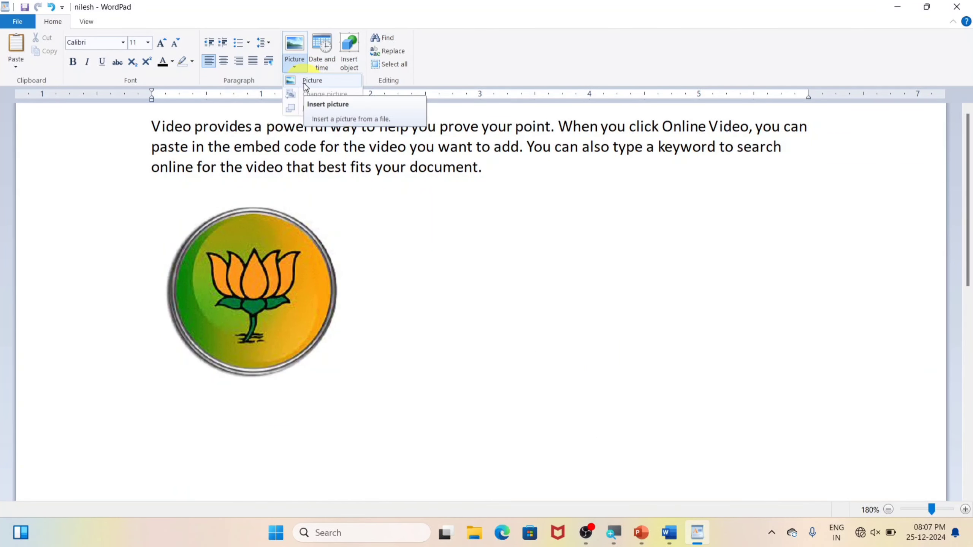
{"action": "left_click", "coordinate": [267, 274]}
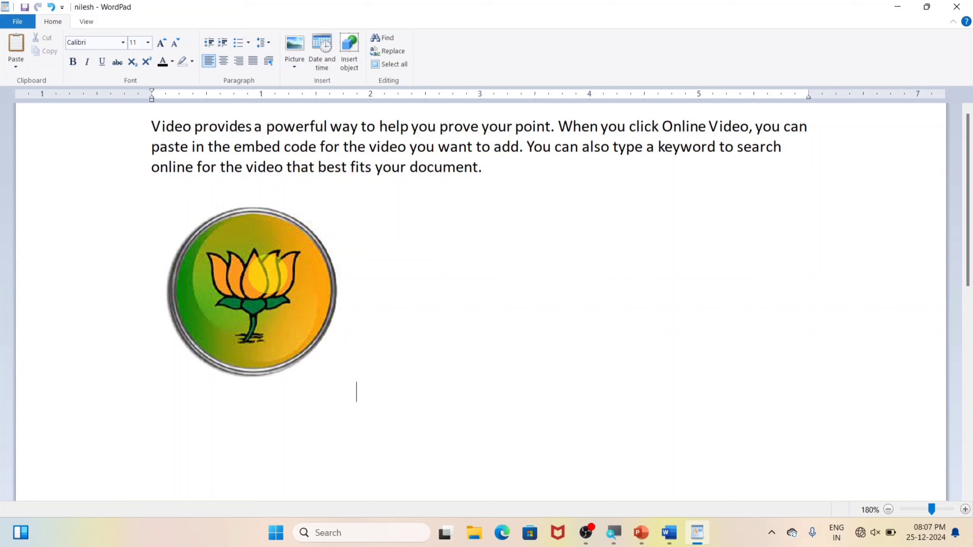
{"action": "left_click", "coordinate": [260, 268]}
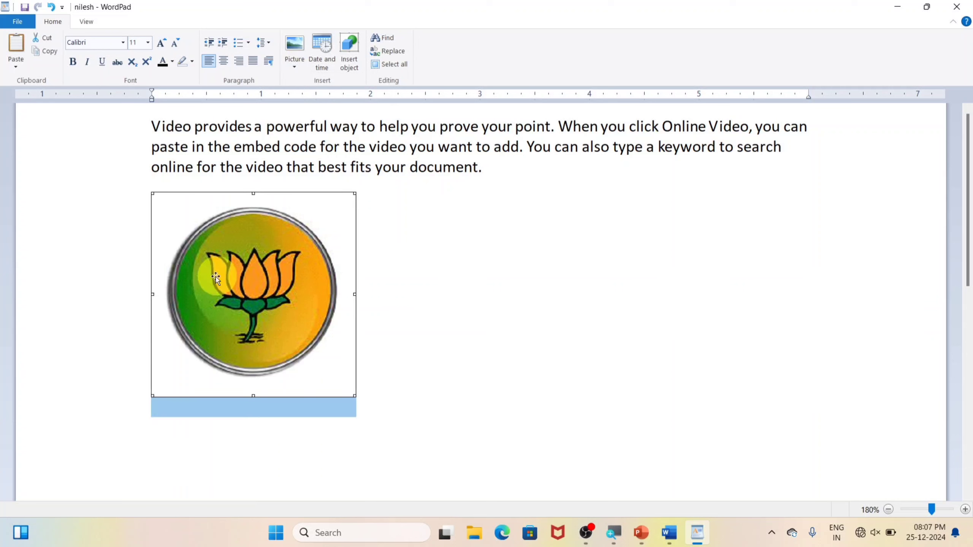
{"action": "left_click", "coordinate": [295, 67]}
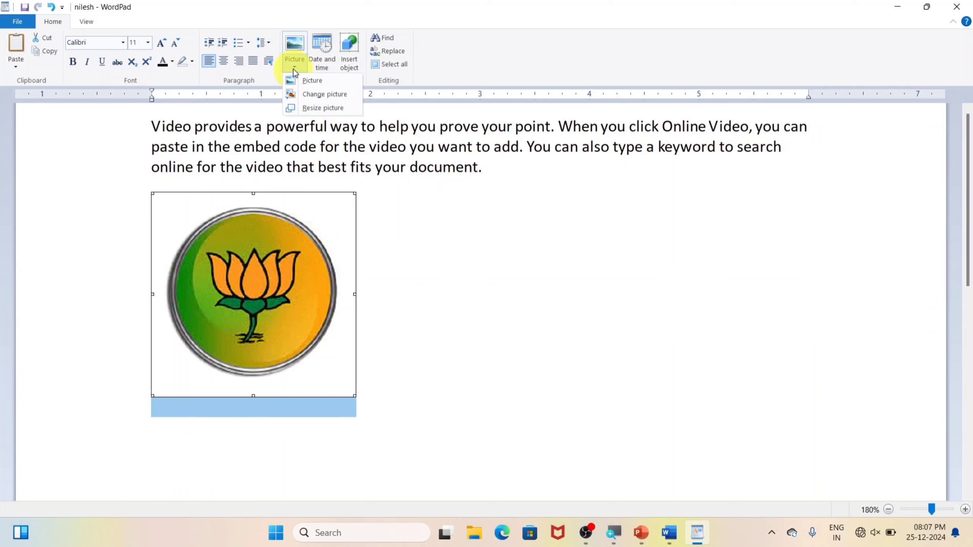
{"action": "left_click", "coordinate": [311, 95]}
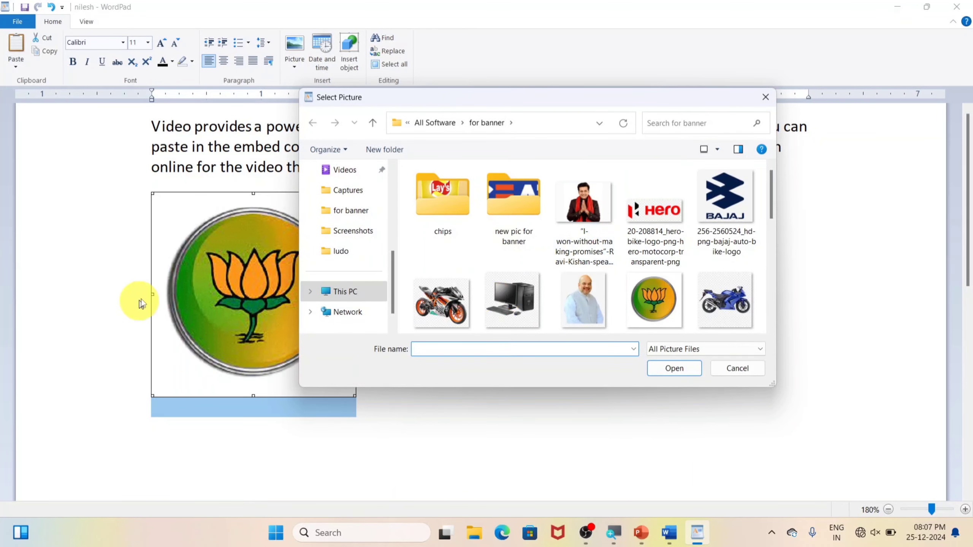
{"action": "left_click", "coordinate": [613, 226]}
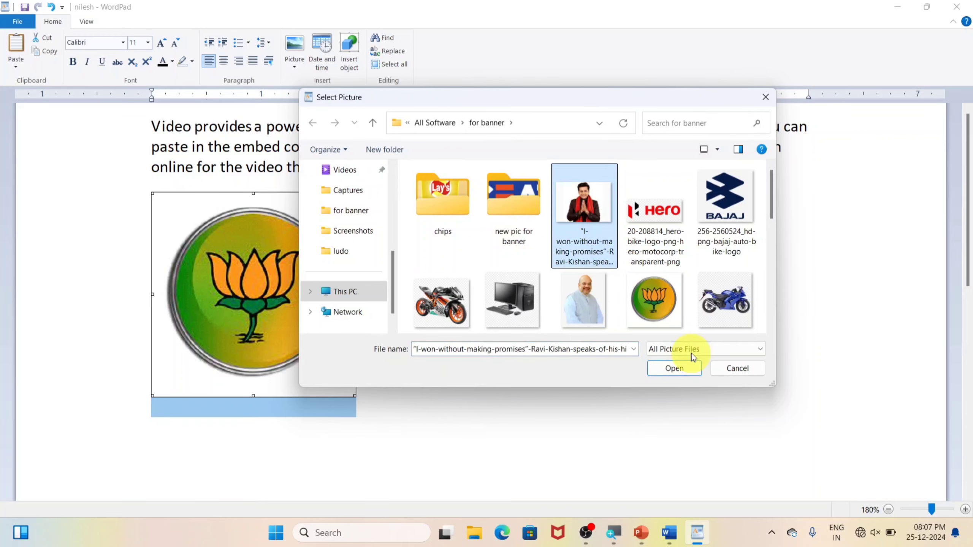
{"action": "left_click", "coordinate": [674, 366]}
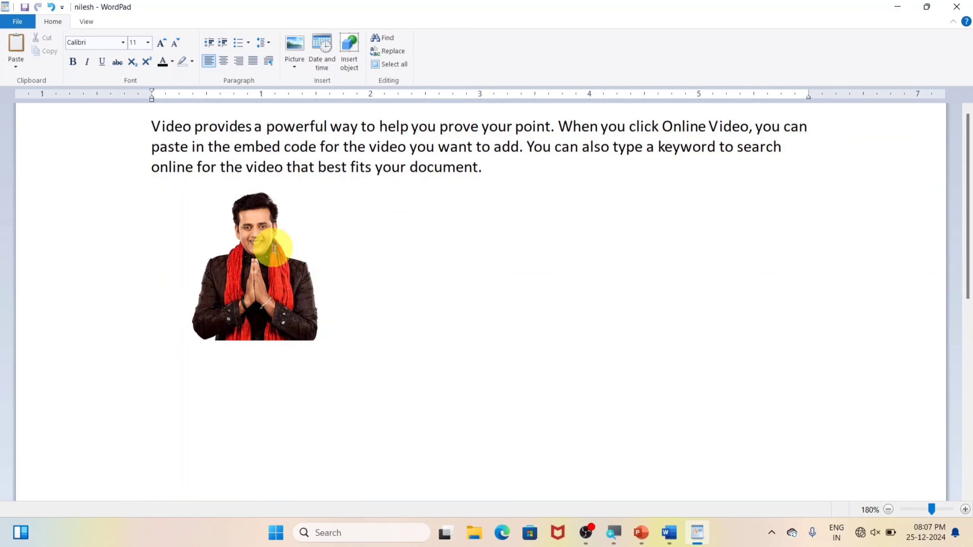
Step: Change the portrait picture to the lotus picture from the "for banner" folder
{"action": "left_click", "coordinate": [232, 253]}
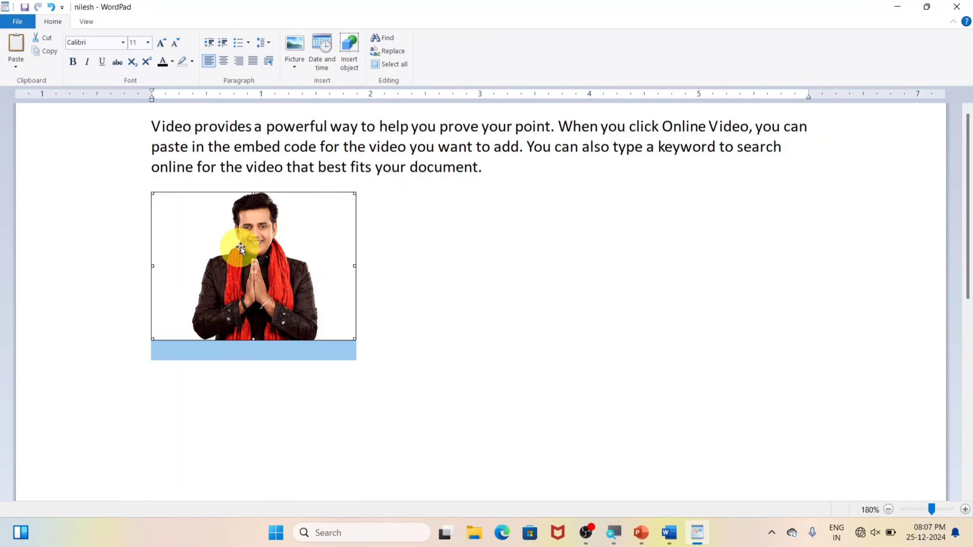
{"action": "left_click", "coordinate": [291, 75]}
{"action": "left_click", "coordinate": [310, 93]}
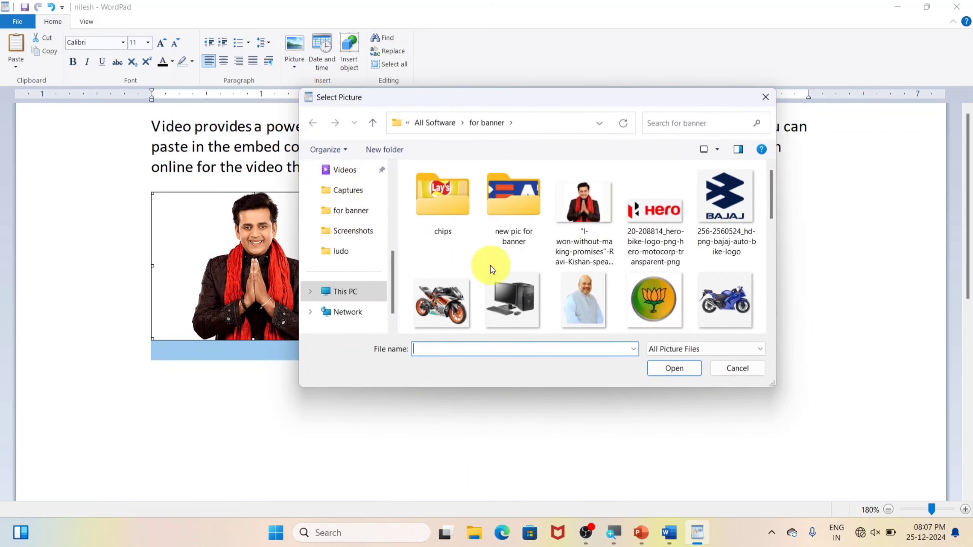
{"action": "scroll", "coordinate": [673, 299], "scroll_direction": "down", "scroll_amount": 1}
{"action": "left_click", "coordinate": [673, 298]}
{"action": "left_click", "coordinate": [672, 369]}
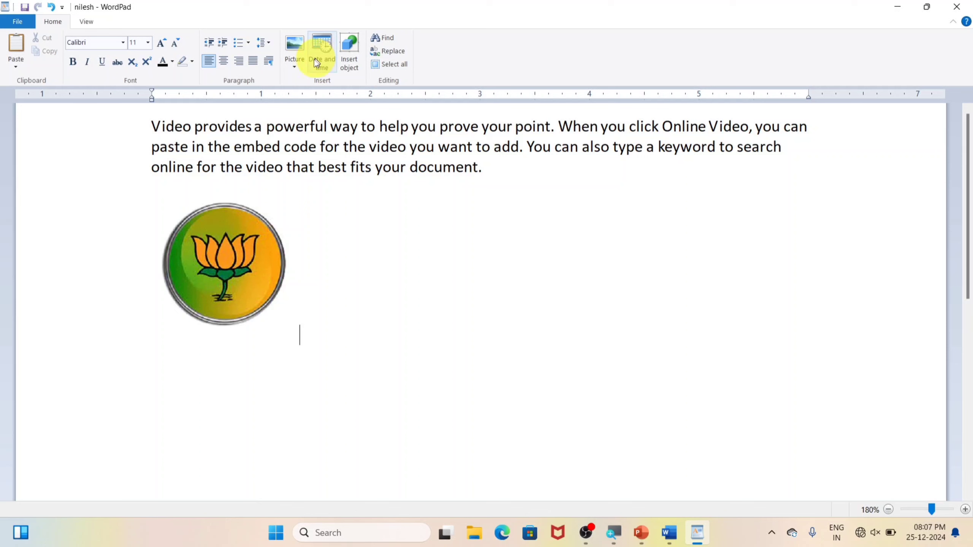
Step: Set the lotus picture's horizontal size to 100% in the resize settings with the aspect ratio locked
{"action": "left_click", "coordinate": [294, 67]}
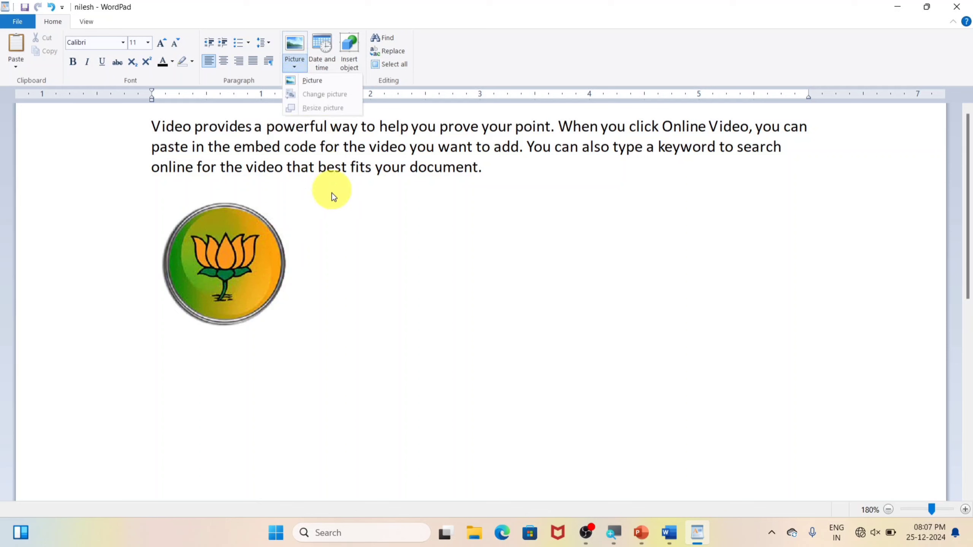
{"action": "left_click", "coordinate": [288, 219]}
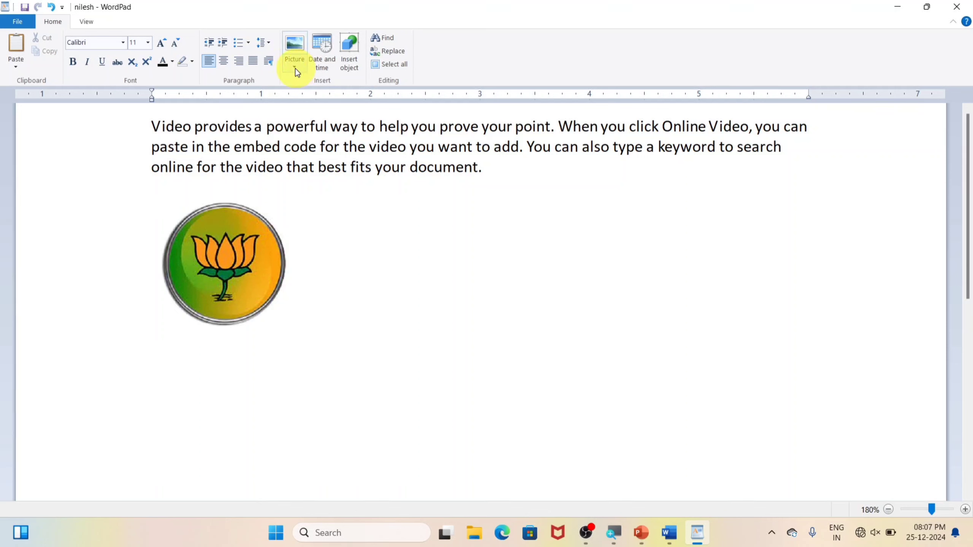
{"action": "left_click", "coordinate": [295, 66]}
{"action": "left_click", "coordinate": [296, 226]}
{"action": "left_click", "coordinate": [235, 251]}
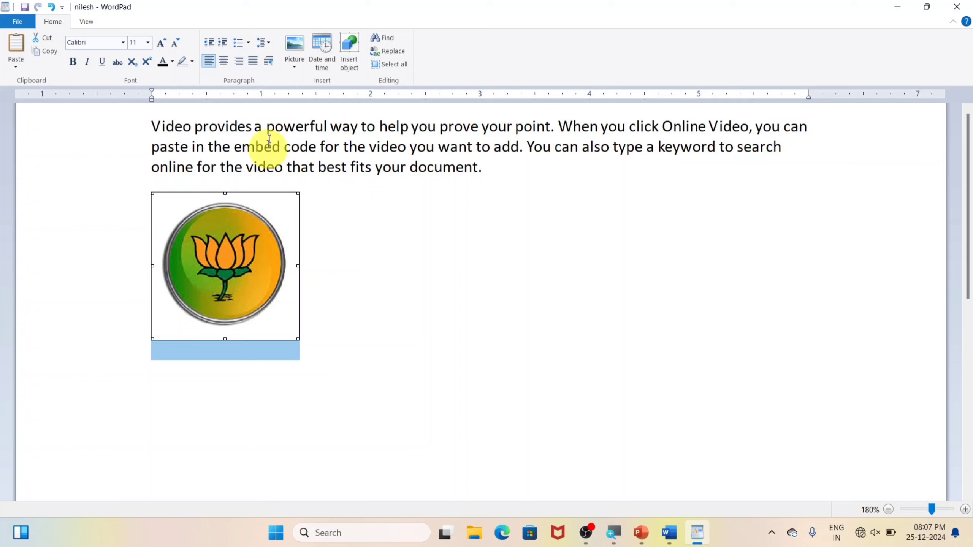
{"action": "left_click", "coordinate": [295, 64]}
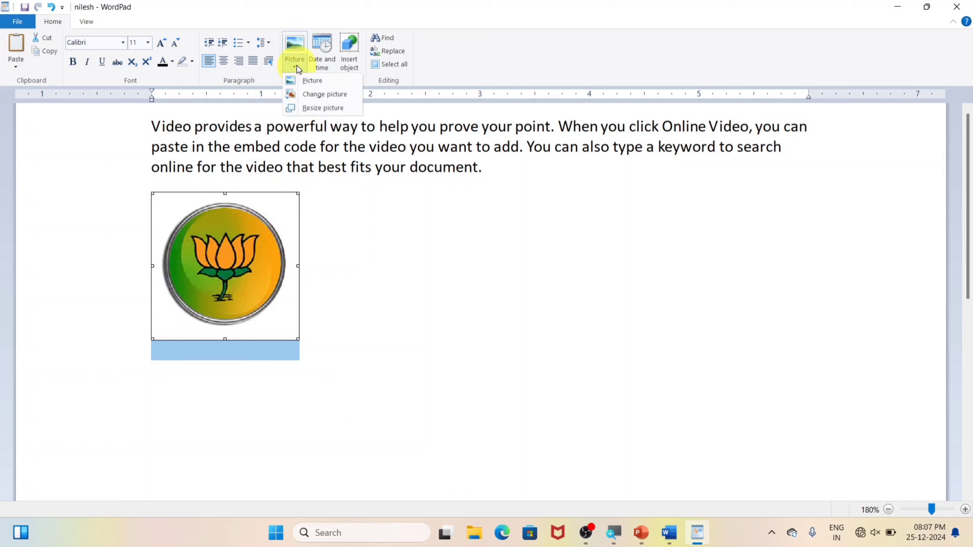
{"action": "left_click", "coordinate": [311, 108]}
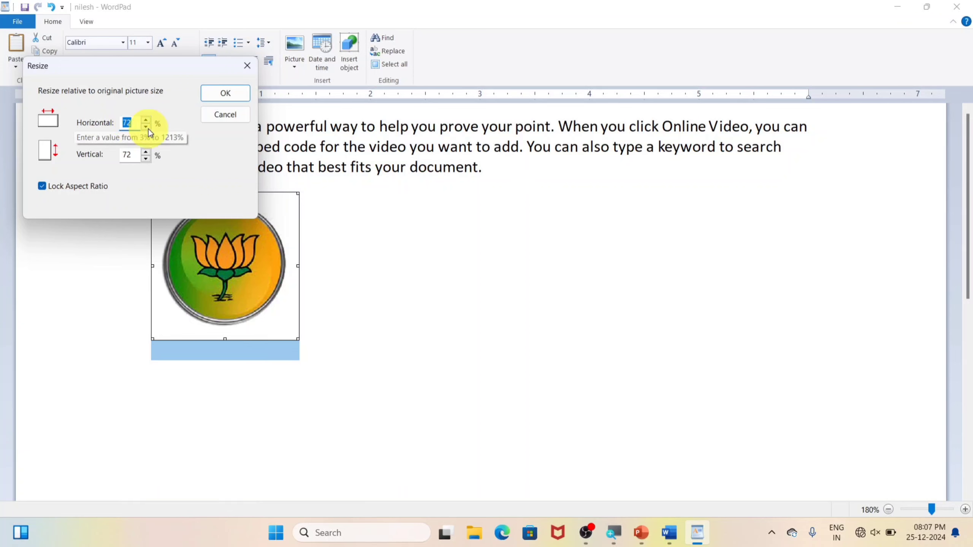
{"action": "type", "text": "100"}
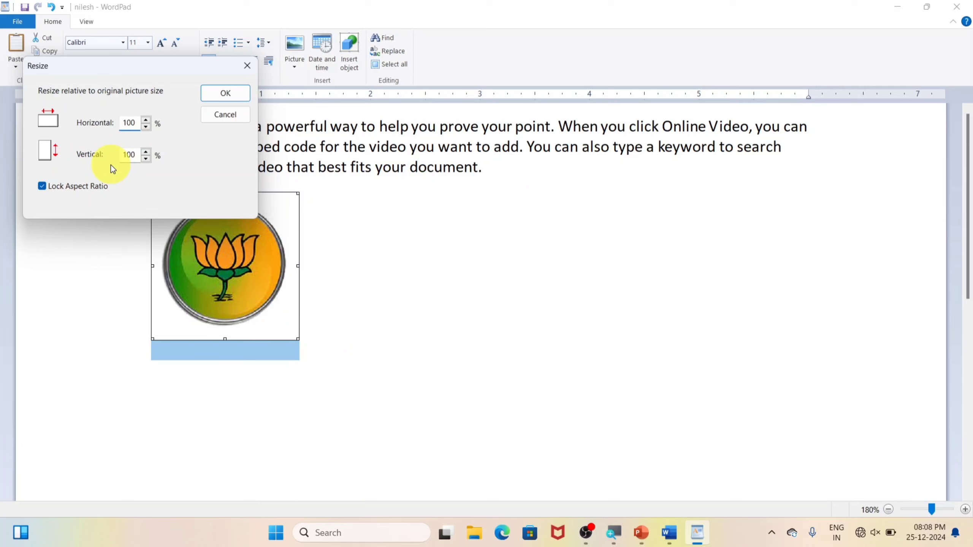
Step: Set the lotus picture's horizontal size to 72% and unlock its aspect ratio
{"action": "key", "text": "BackSpace"}
{"action": "key", "text": "BackSpace"}
{"action": "key", "text": "BackSpace"}
{"action": "type", "text": "72"}
{"action": "left_click", "coordinate": [43, 186]}
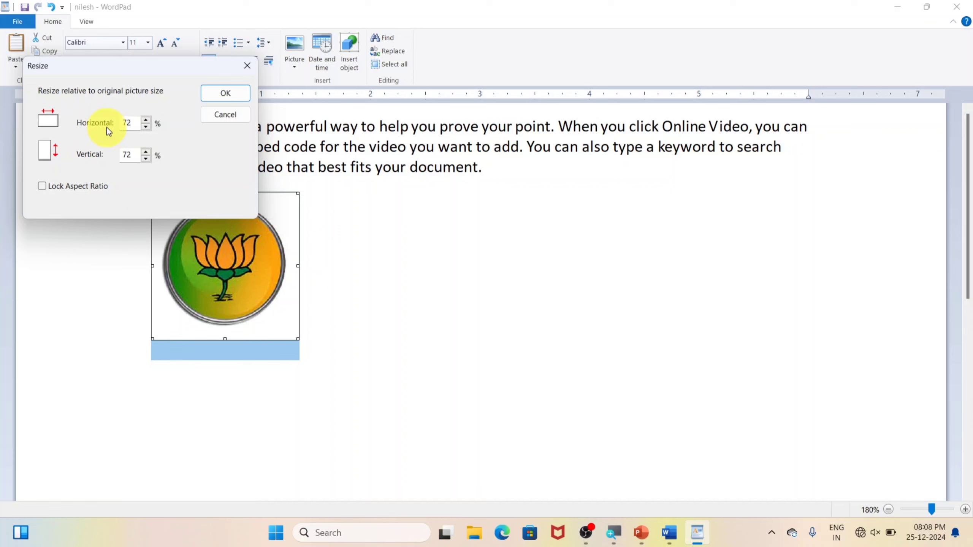
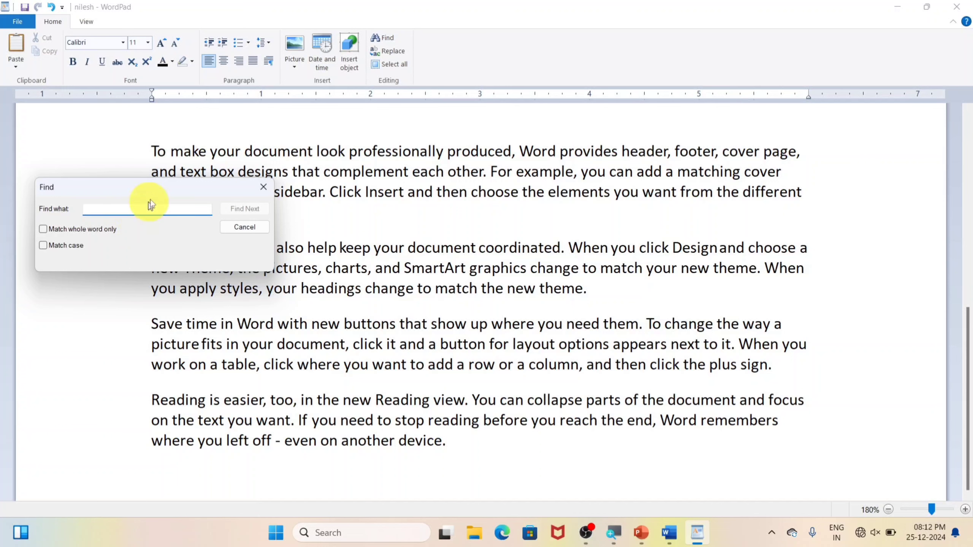
Step: Search the document for "help" and step through the matches until the search ends
{"action": "left_click_drag", "start_coordinate": [156, 180], "coordinate": [179, 120]}
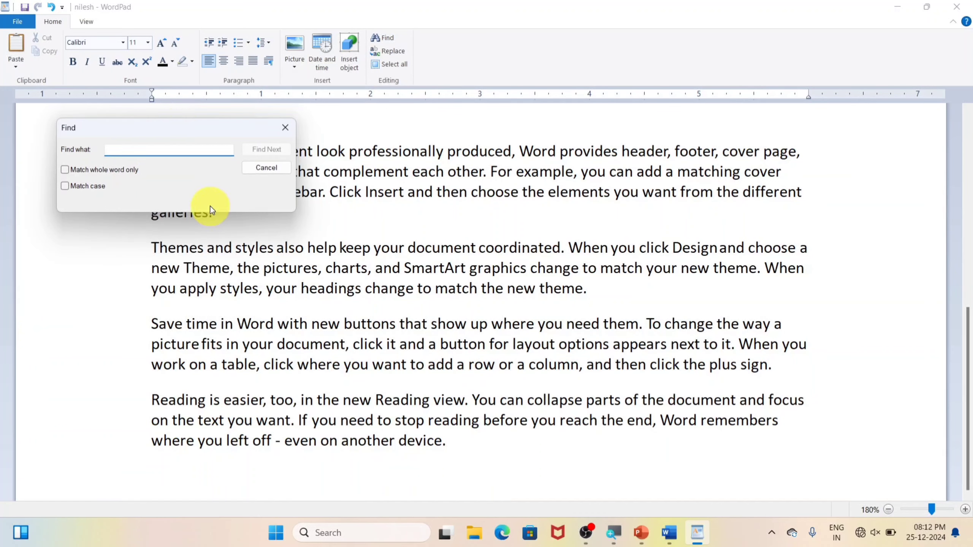
{"action": "type", "text": "help"}
{"action": "left_click", "coordinate": [256, 149]}
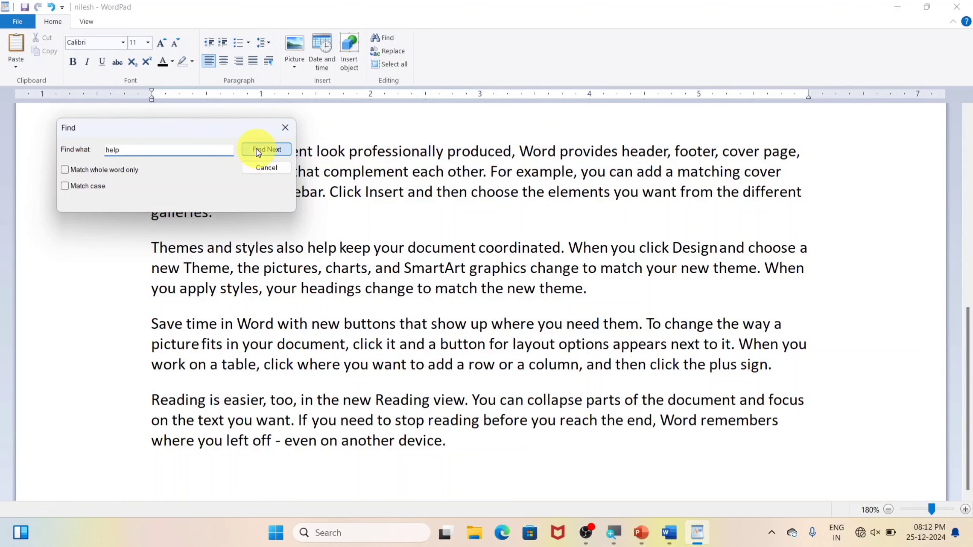
{"action": "left_click", "coordinate": [263, 149]}
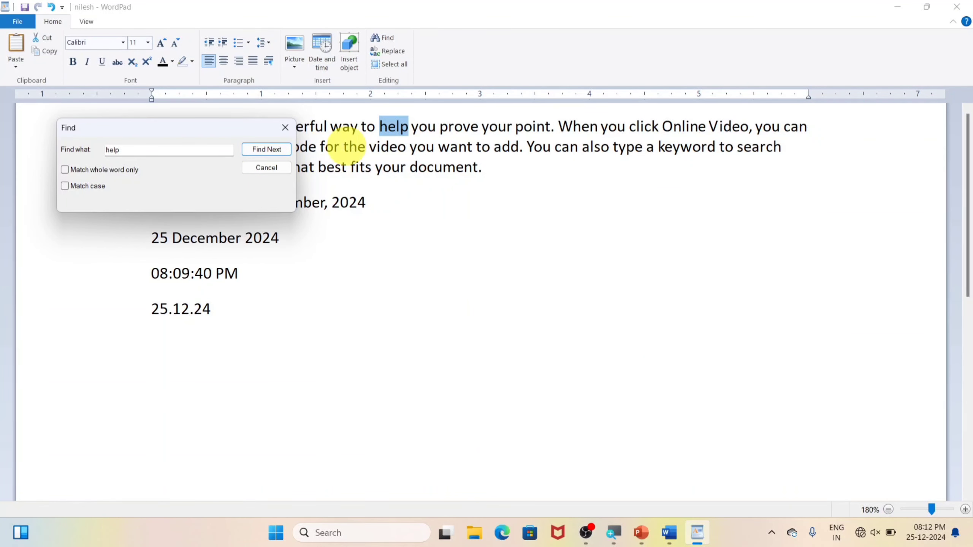
{"action": "left_click", "coordinate": [266, 148]}
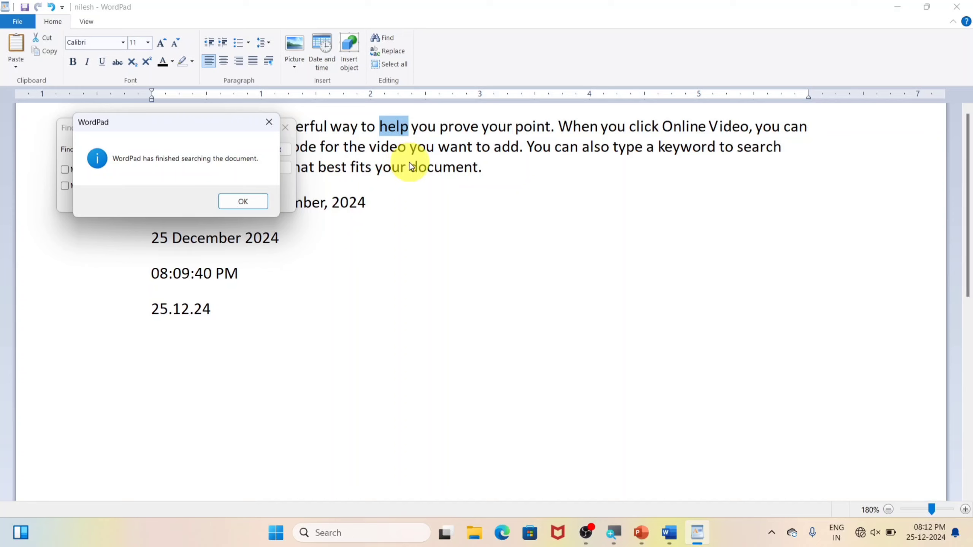
{"action": "left_click", "coordinate": [242, 204]}
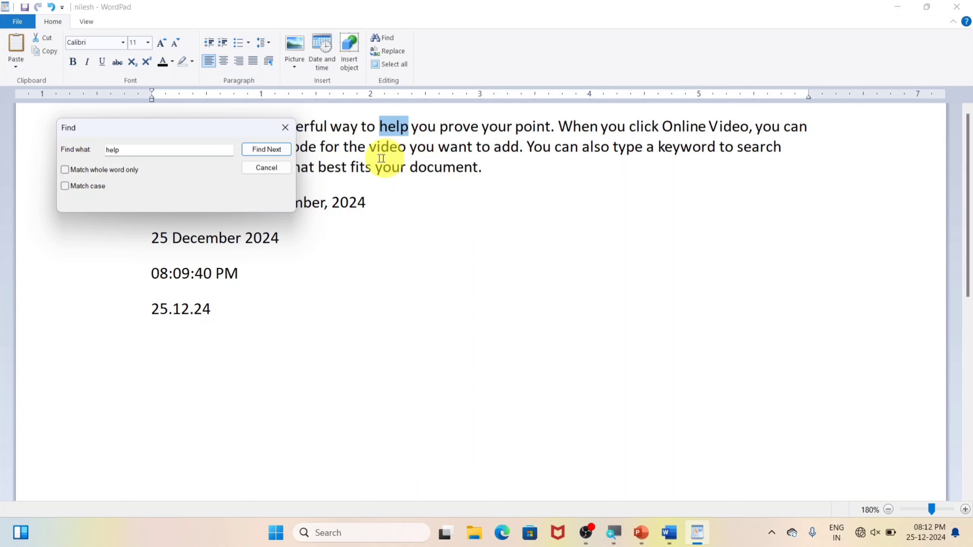
Step: Search the document for "word" without restricting it to whole words
{"action": "left_click", "coordinate": [76, 149]}
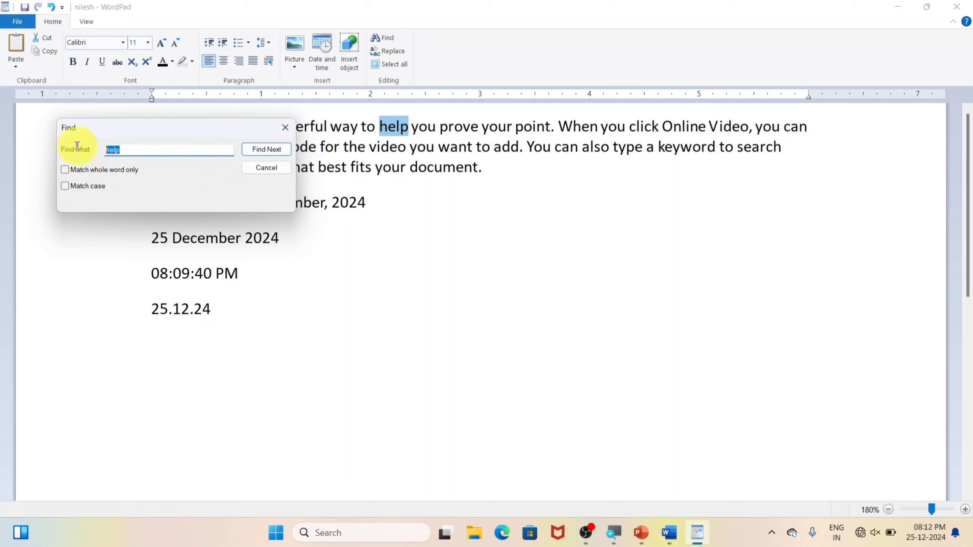
{"action": "type", "text": "word"}
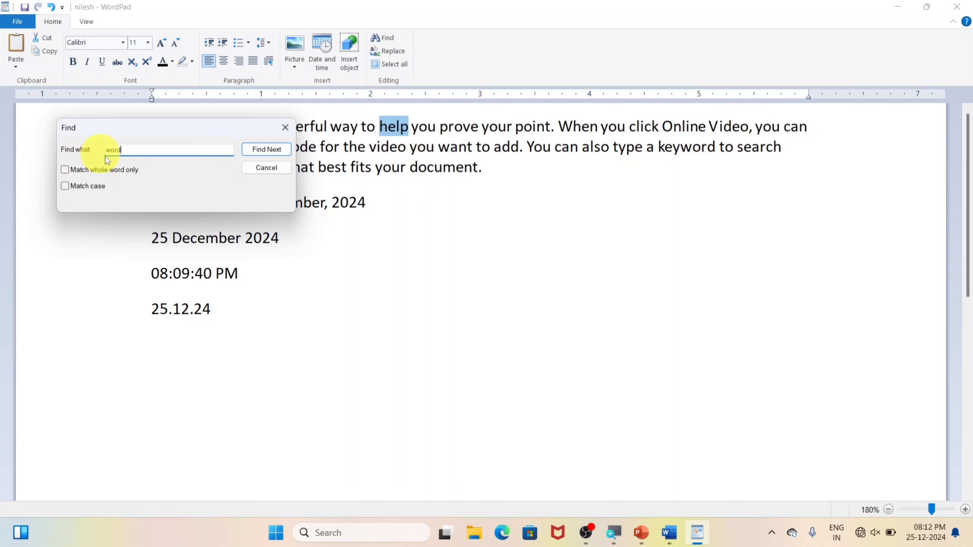
{"action": "left_click", "coordinate": [267, 149]}
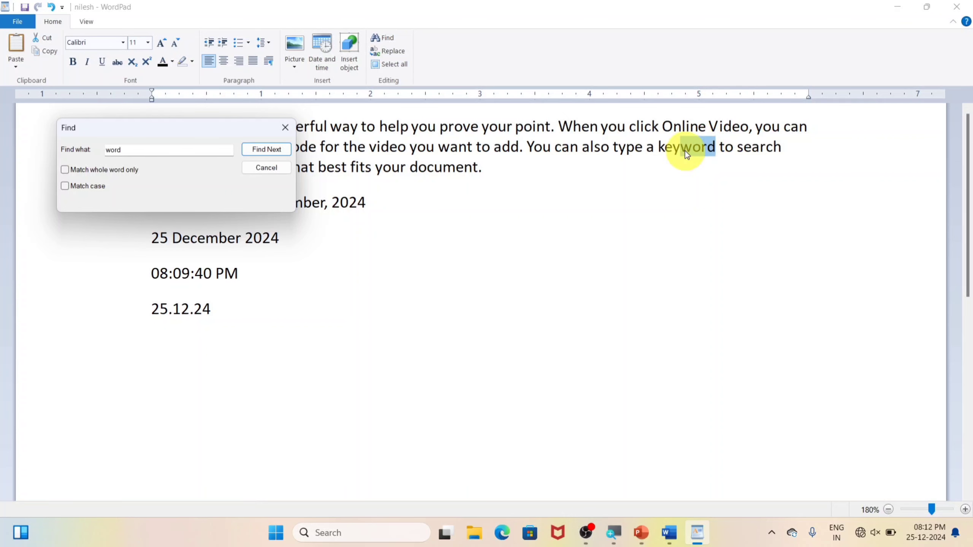
Step: Limit the "word" search to whole words, step through all matches and close the search
{"action": "left_click", "coordinate": [267, 149]}
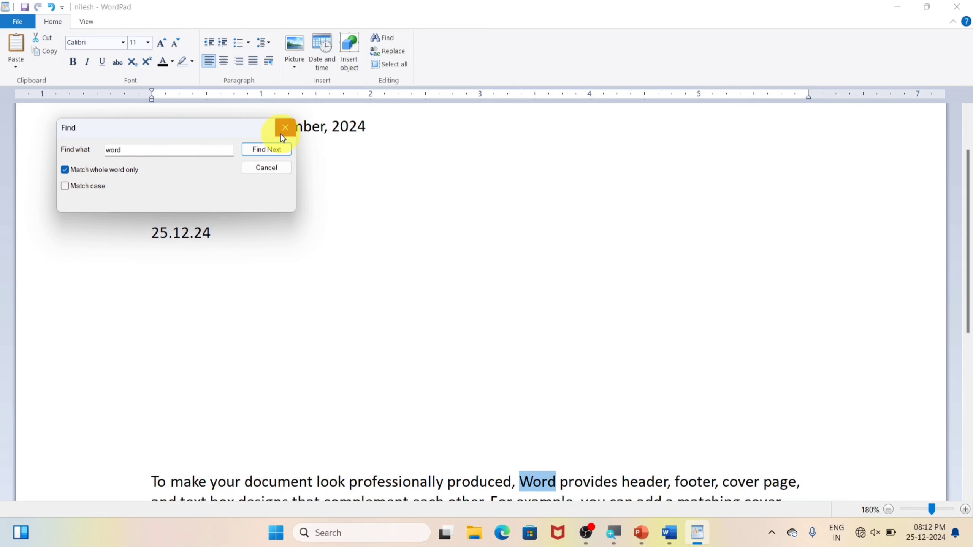
{"action": "left_click", "coordinate": [256, 150]}
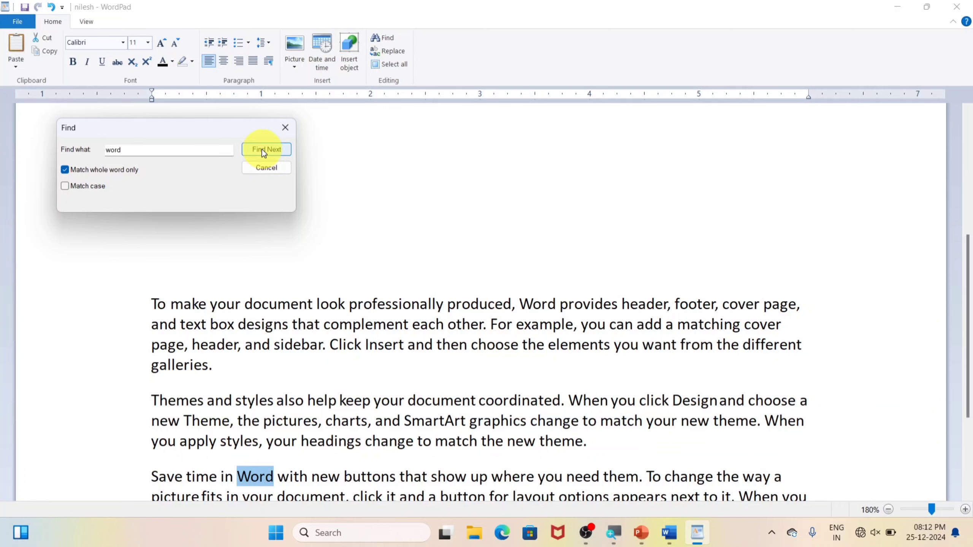
{"action": "left_click", "coordinate": [264, 152]}
{"action": "left_click", "coordinate": [263, 152]}
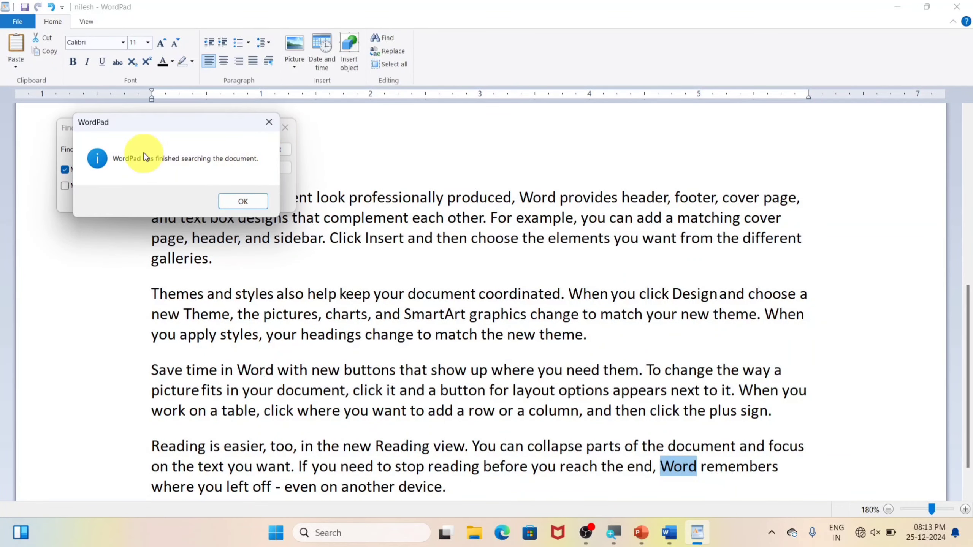
{"action": "left_click", "coordinate": [235, 201]}
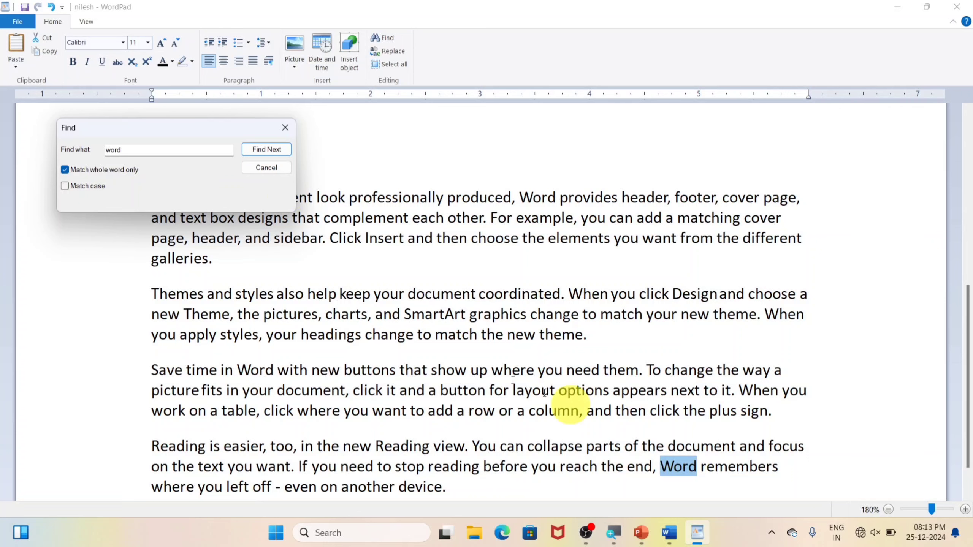
{"action": "left_click", "coordinate": [79, 150]}
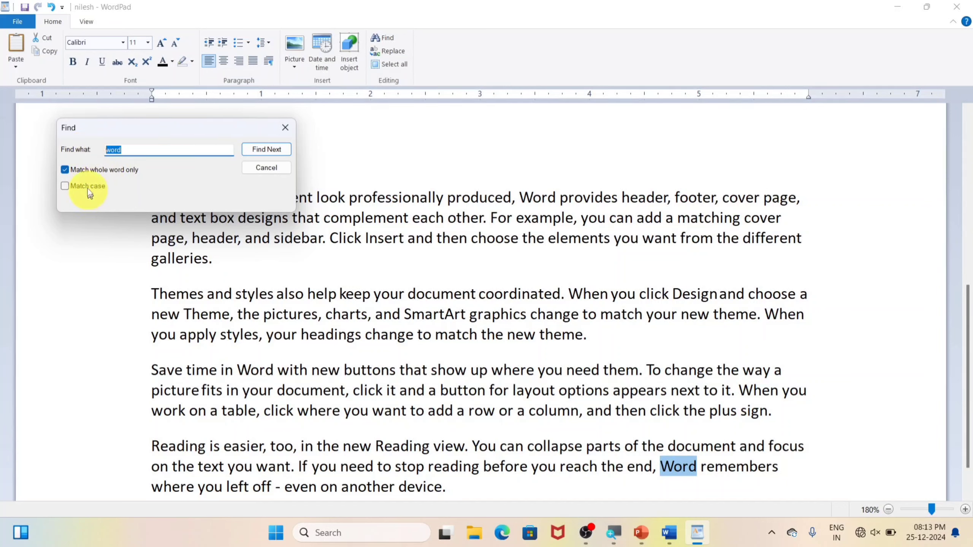
{"action": "left_click", "coordinate": [270, 172]}
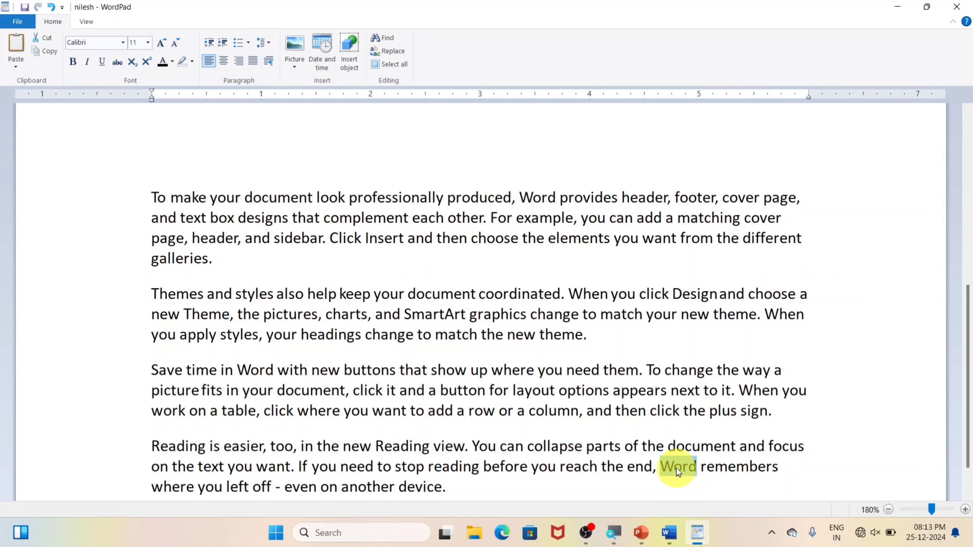
Step: Retype "Word" before "remembers" in the last paragraph in all capitals as "WORD"
{"action": "type", "text": "W"}
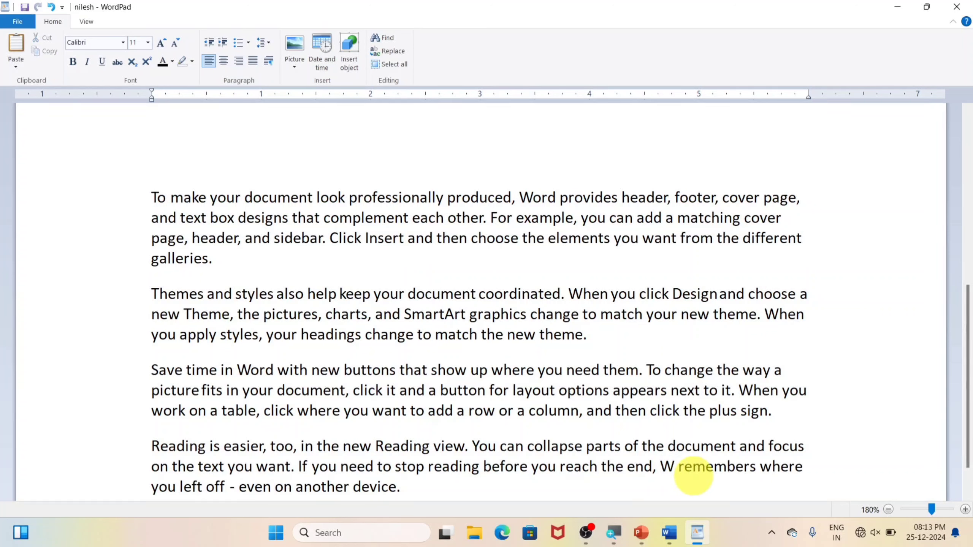
{"action": "type", "text": "ord"}
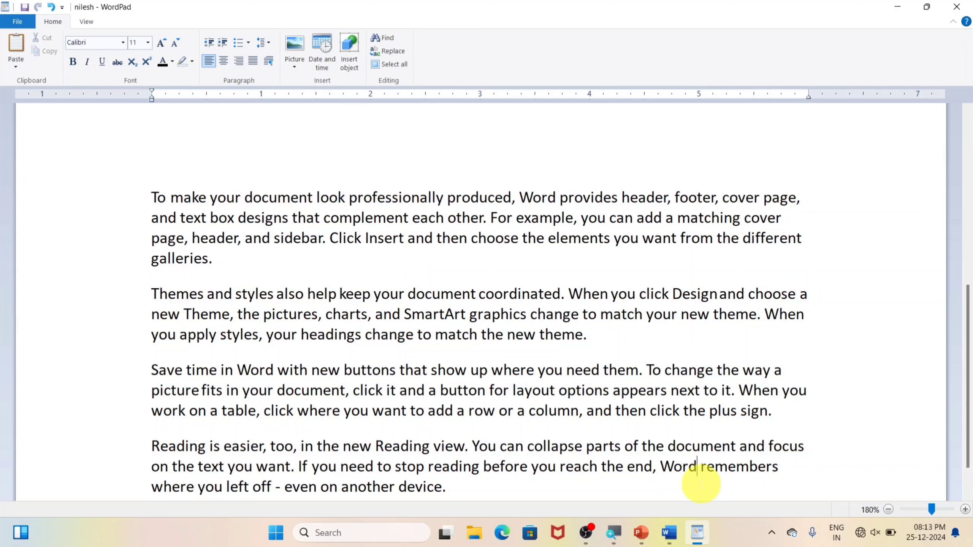
{"action": "key", "text": "BackSpace"}
{"action": "key", "text": "BackSpace"}
{"action": "key", "text": "BackSpace"}
{"action": "key", "text": "Caps_Lock"}
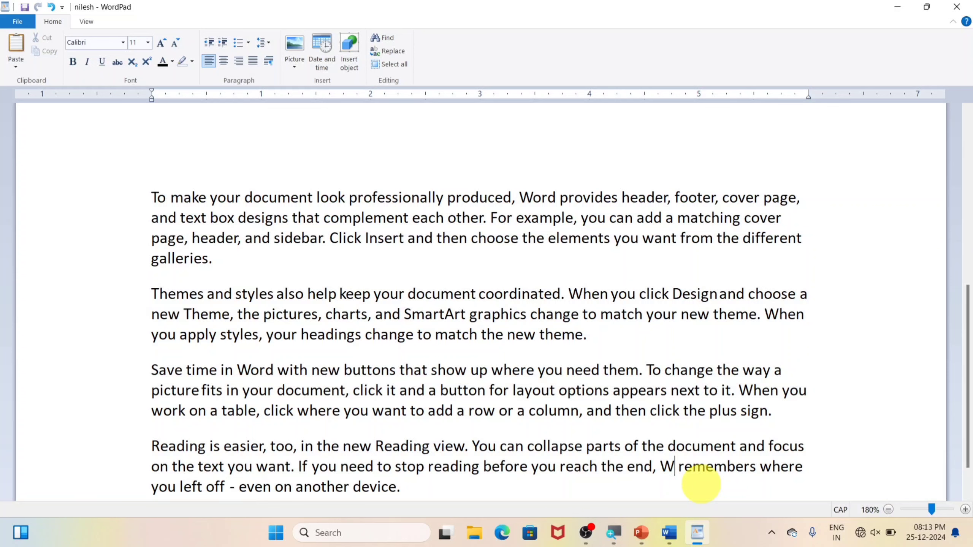
{"action": "type", "text": "ORD"}
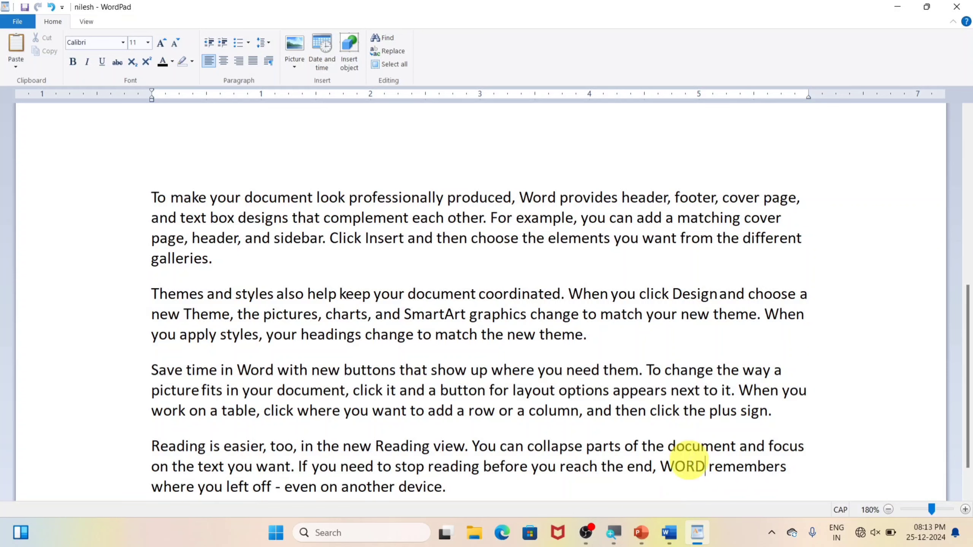
Step: Search for "word" with both whole-word and case matching enabled, repeat the search once and close it
{"action": "left_click", "coordinate": [380, 38]}
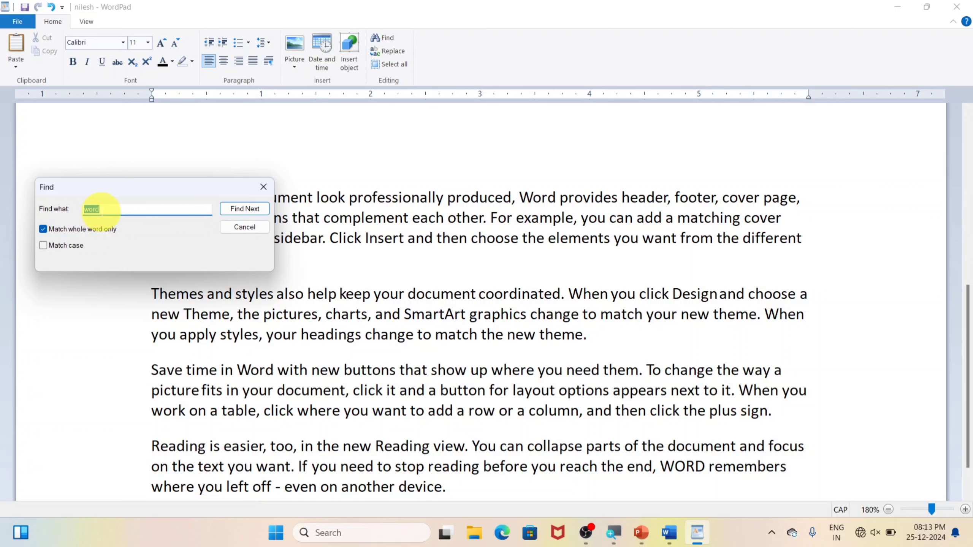
{"action": "left_click", "coordinate": [48, 246]}
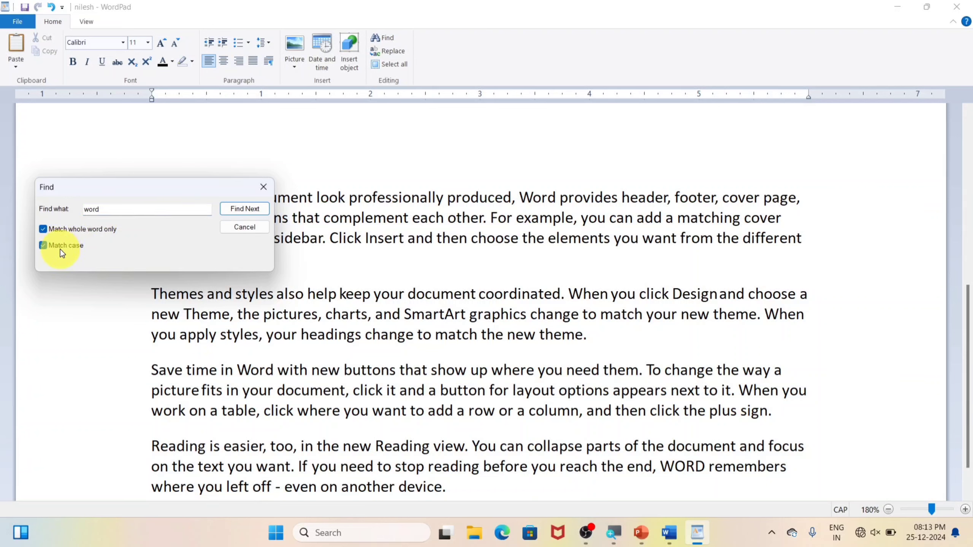
{"action": "left_click", "coordinate": [230, 210]}
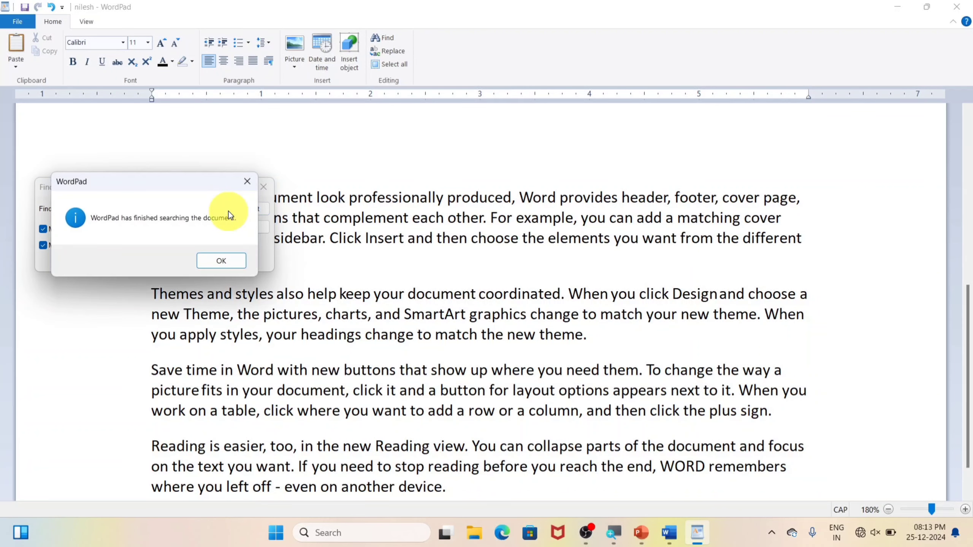
{"action": "left_click", "coordinate": [216, 261]}
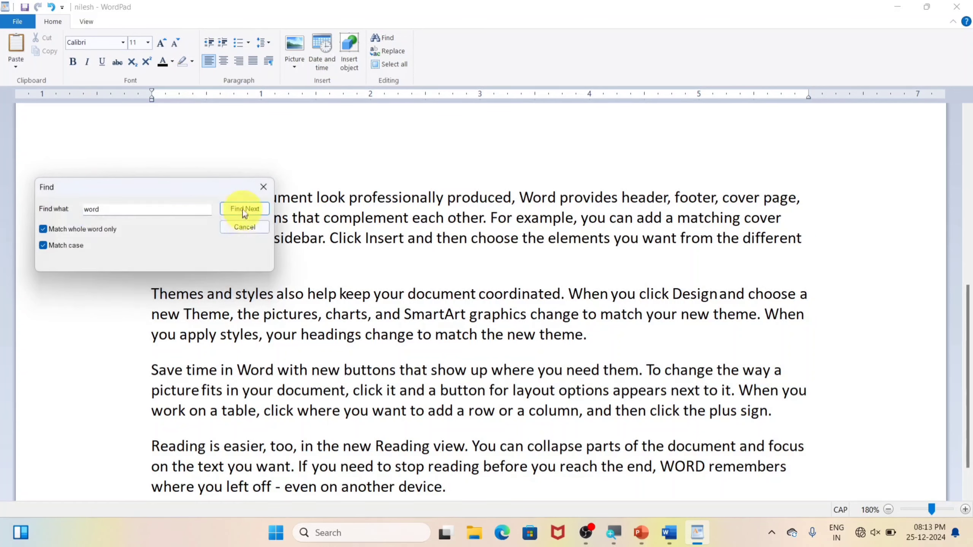
{"action": "left_click", "coordinate": [243, 209]}
{"action": "left_click", "coordinate": [234, 252]}
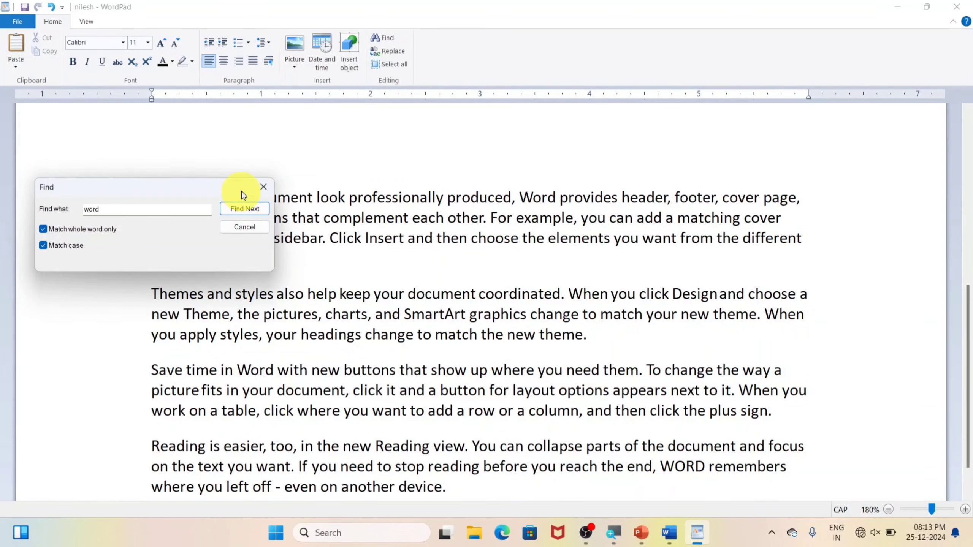
{"action": "left_click", "coordinate": [263, 187]}
Step: Select the whole document and search for lowercase "word" with case matching on and whole-word matching off
{"action": "key", "text": "ctrl+a"}
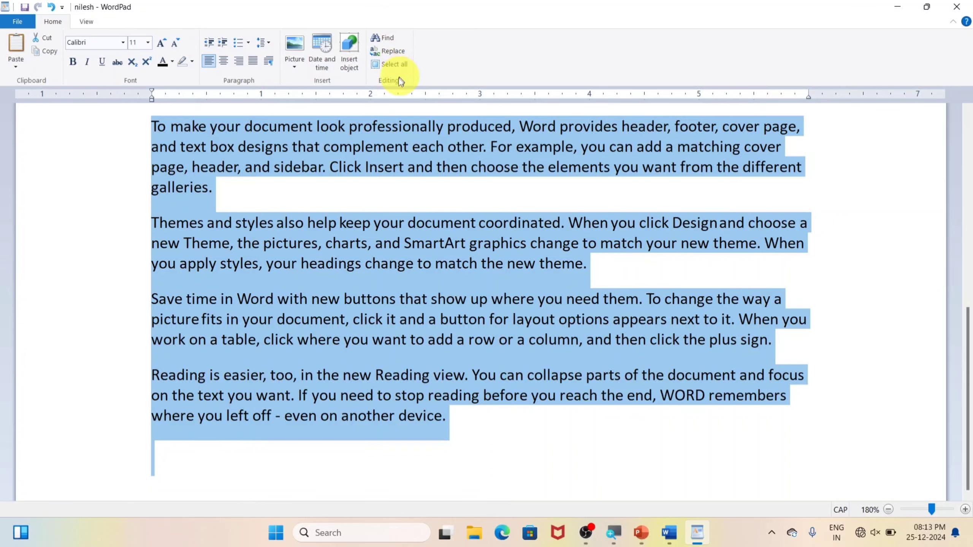
{"action": "left_click", "coordinate": [389, 38]}
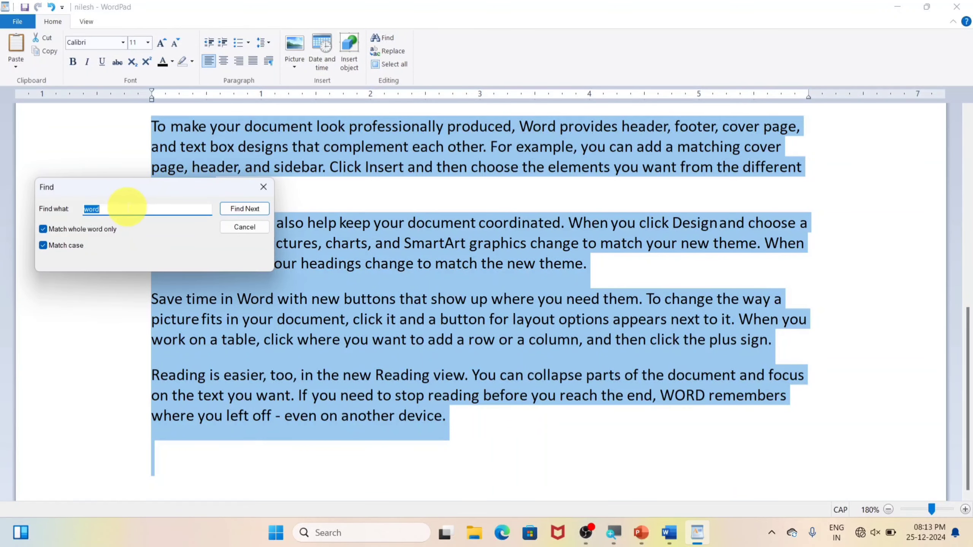
{"action": "left_click", "coordinate": [58, 230]}
{"action": "left_click", "coordinate": [58, 231]}
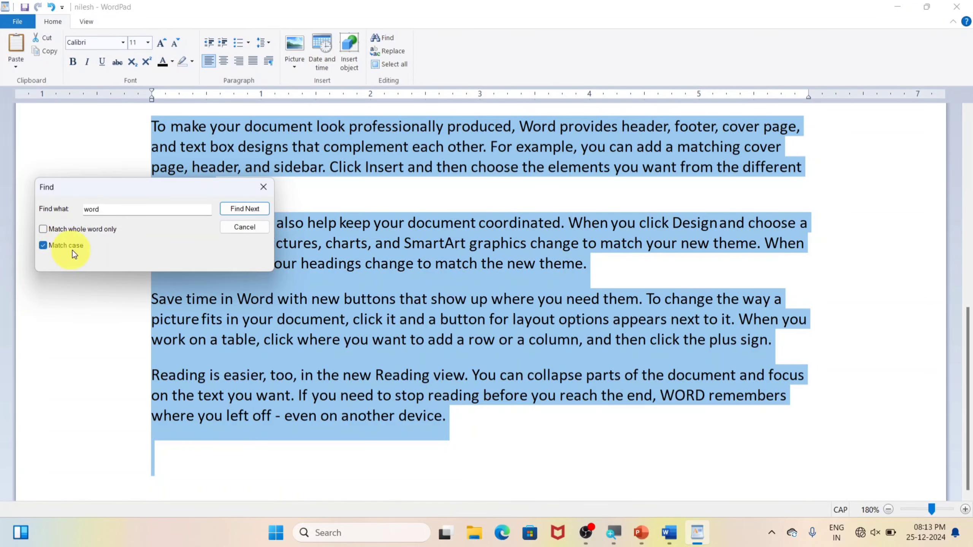
{"action": "left_click", "coordinate": [244, 209]}
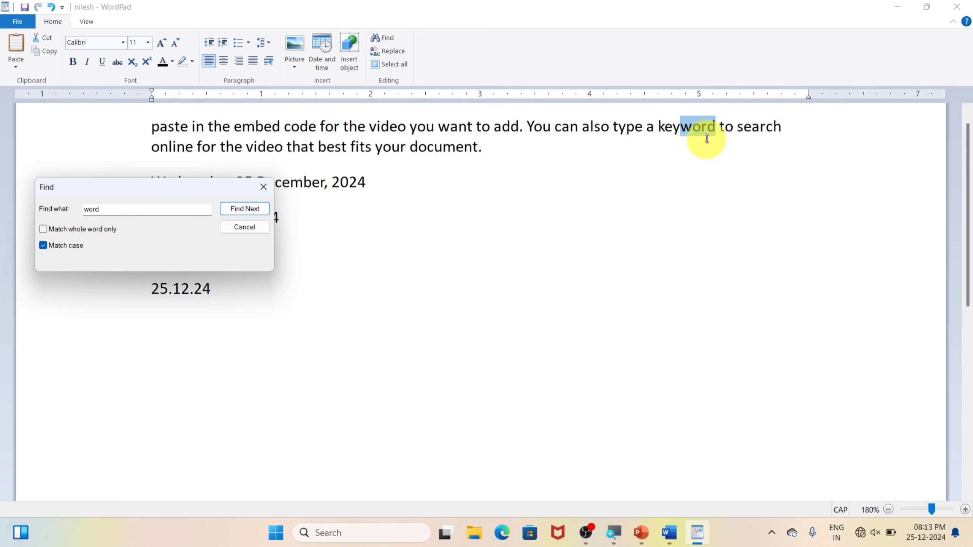
{"action": "left_click", "coordinate": [252, 211]}
{"action": "left_click", "coordinate": [234, 262]}
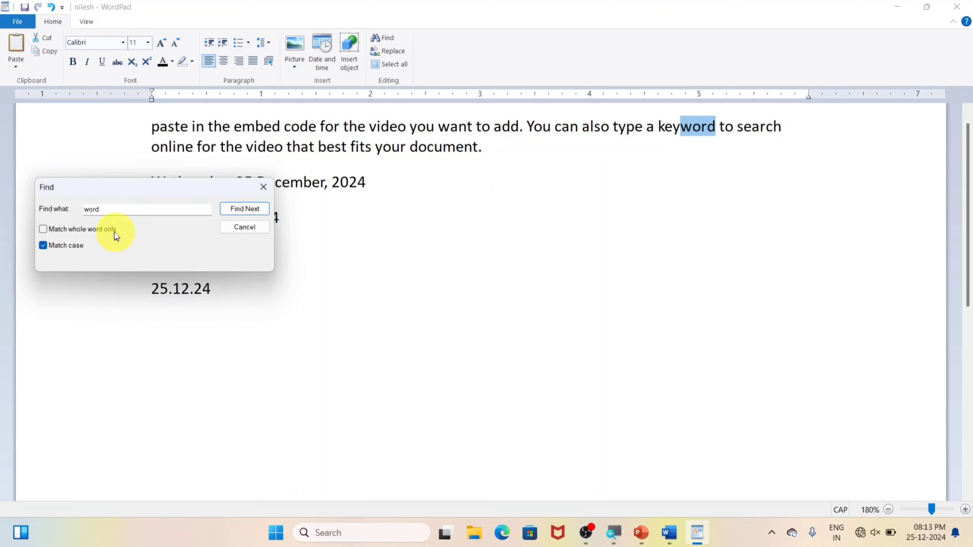
Step: Search for "WORD" in capitals with case matching on until no more matches remain, and close the search
{"action": "left_click_drag", "start_coordinate": [119, 210], "coordinate": [77, 211]}
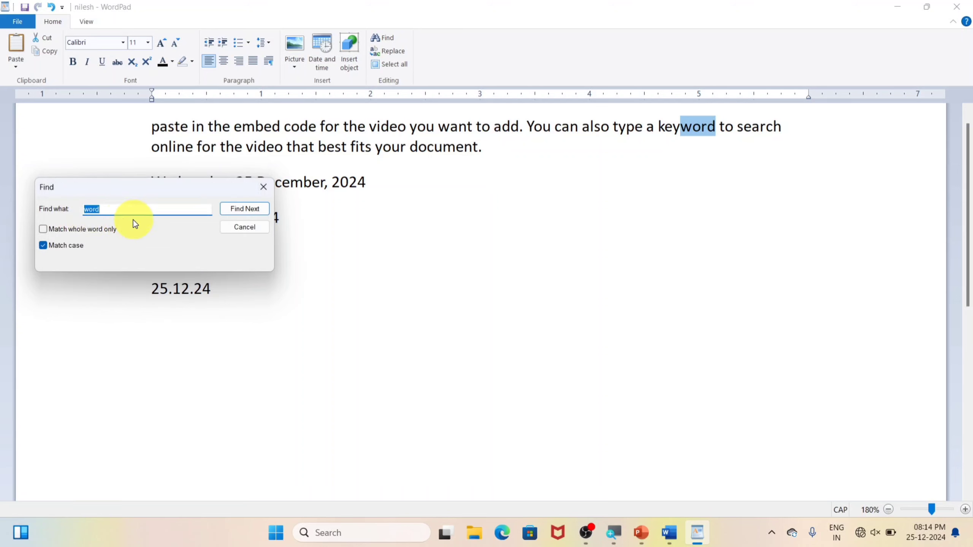
{"action": "type", "text": "w"}
{"action": "key", "text": "BackSpace"}
{"action": "type", "text": "word"}
{"action": "key", "text": "BackSpace"}
{"action": "key", "text": "BackSpace"}
{"action": "key", "text": "BackSpace"}
{"action": "key", "text": "BackSpace"}
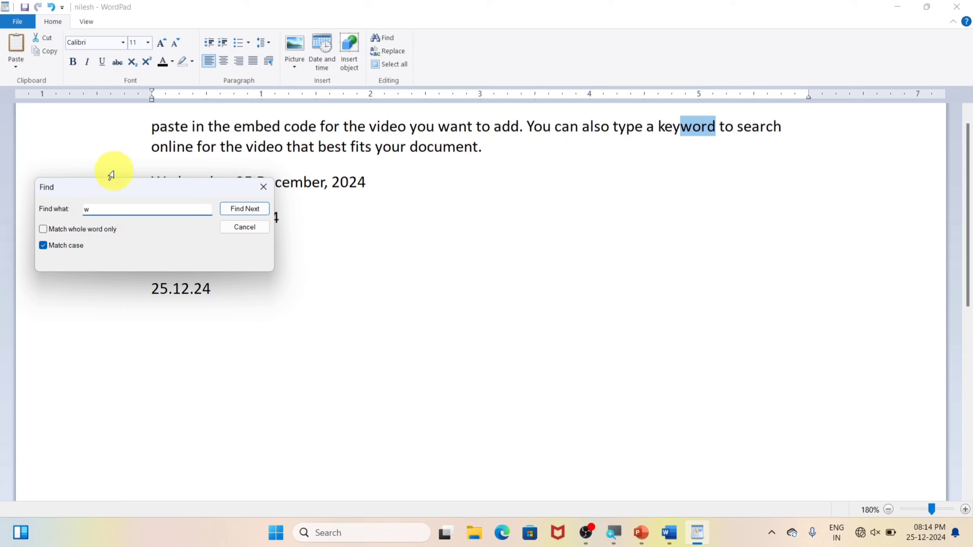
{"action": "key", "text": "Caps_Lock"}
{"action": "type", "text": "WORD"}
{"action": "left_click", "coordinate": [245, 208]}
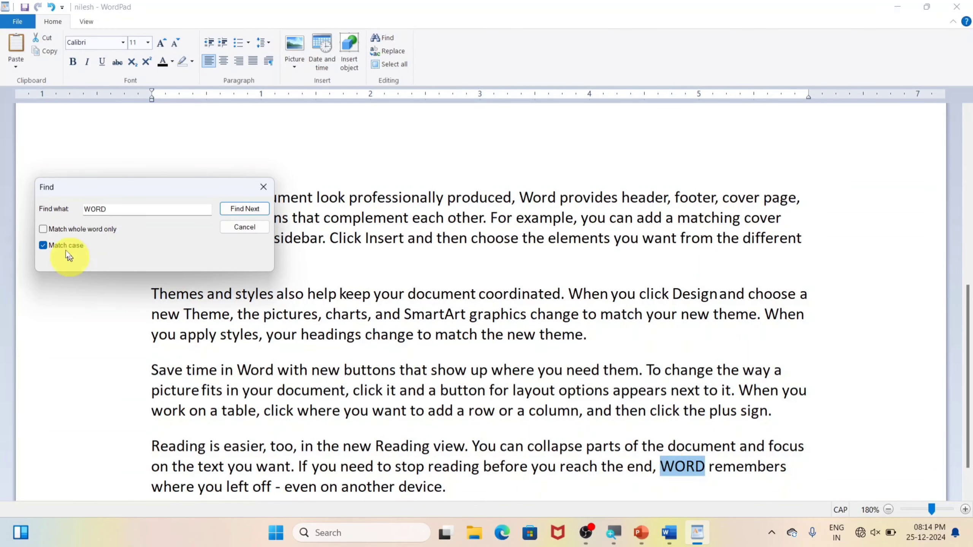
{"action": "left_click", "coordinate": [254, 210]}
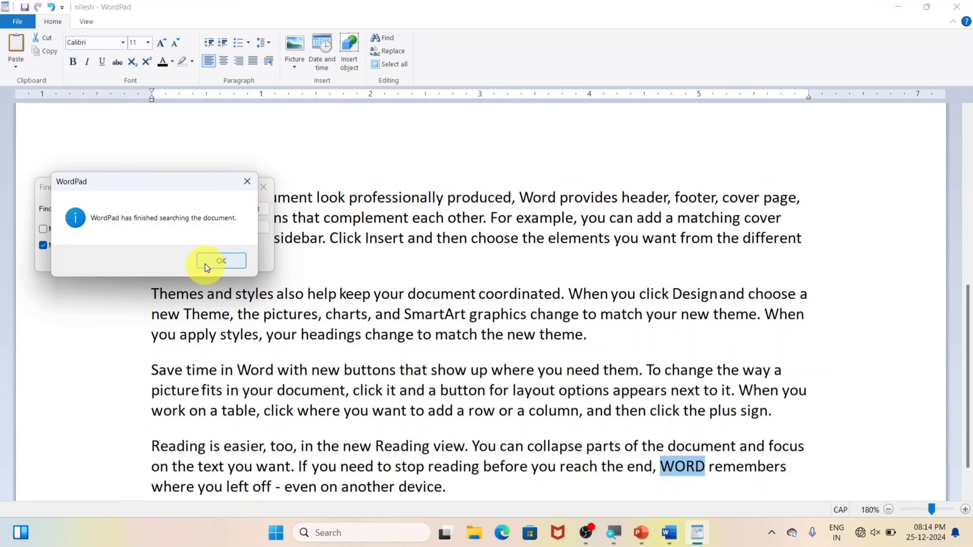
{"action": "left_click", "coordinate": [229, 265]}
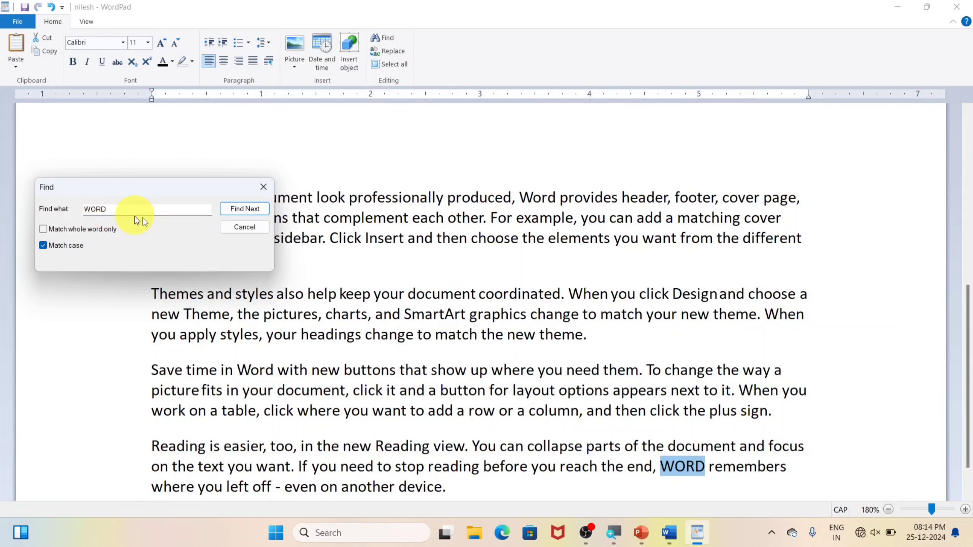
{"action": "left_click", "coordinate": [245, 227]}
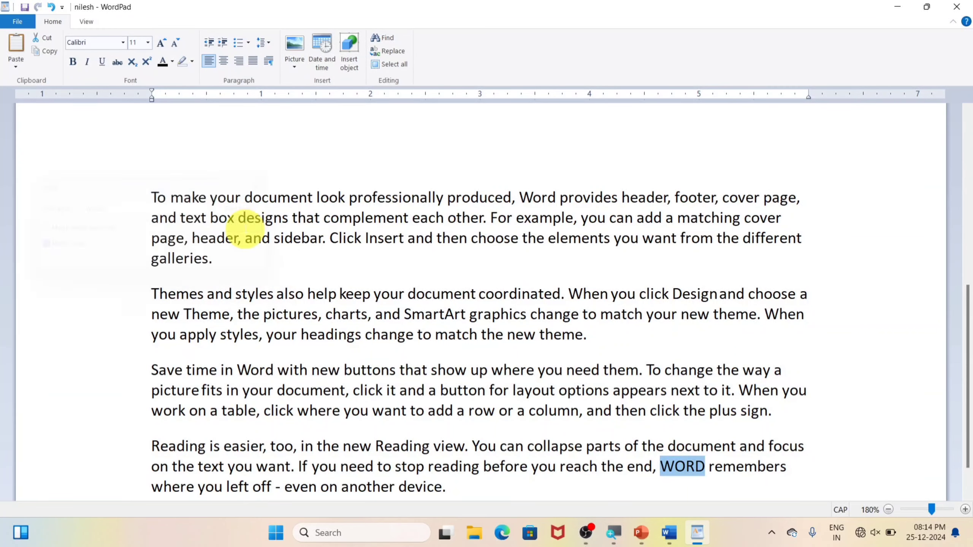
{"action": "left_click", "coordinate": [396, 38]}
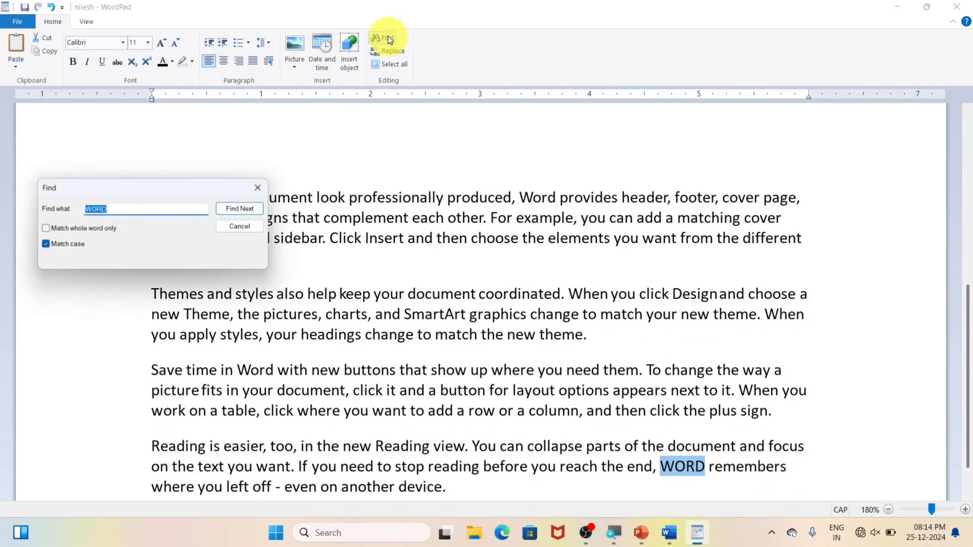
{"action": "left_click", "coordinate": [261, 186]}
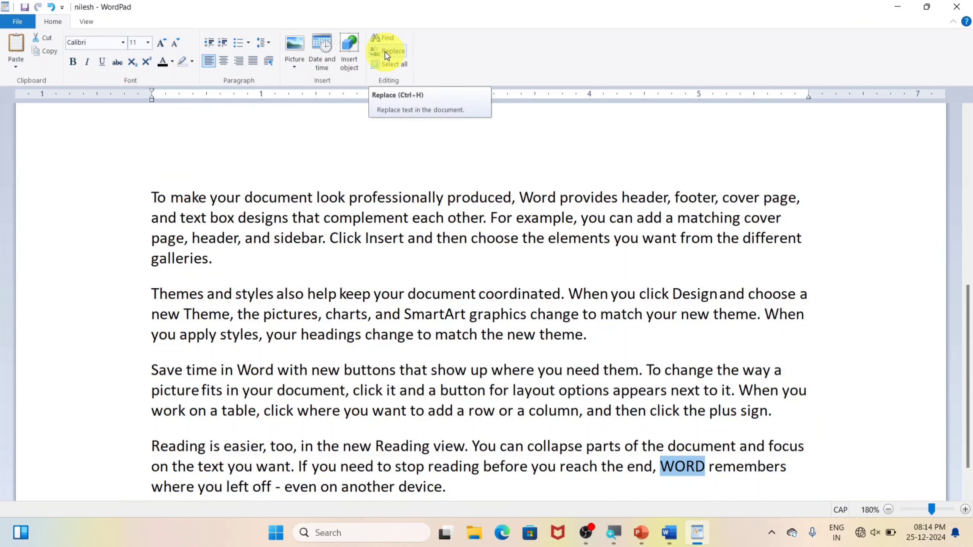
Step: Replace "make" in the paragraph beginning "To make your document" with a first name in capitals, with case matching off
{"action": "left_click", "coordinate": [256, 196]}
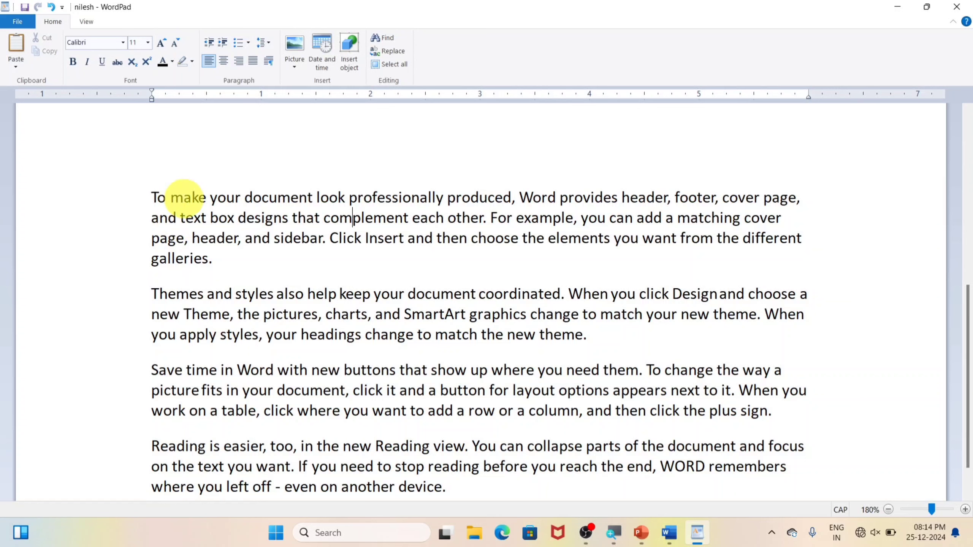
{"action": "double_click", "coordinate": [184, 200]}
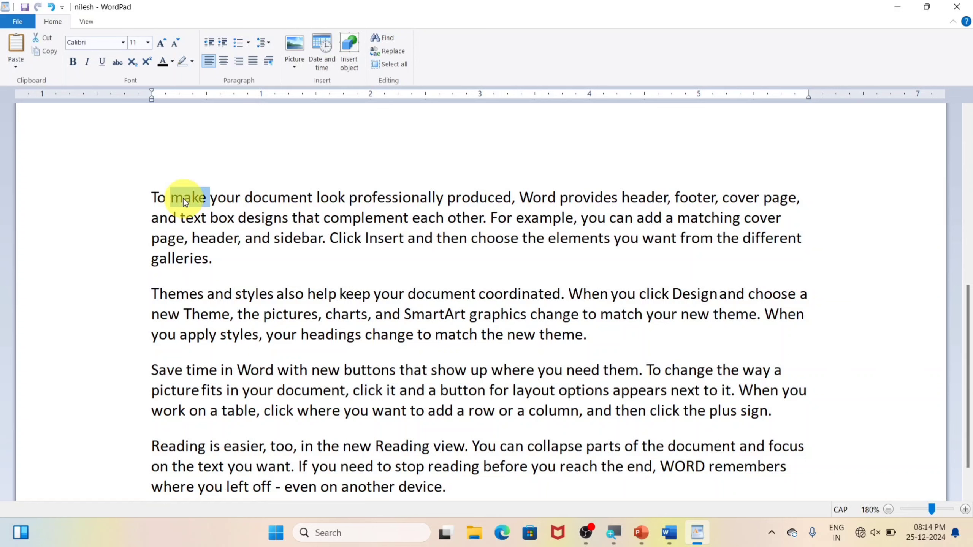
{"action": "left_click", "coordinate": [389, 53]}
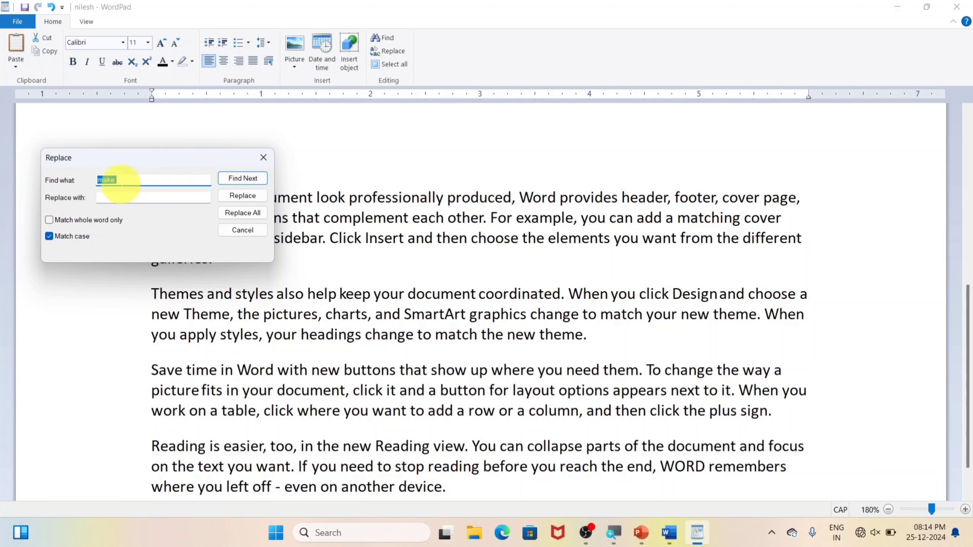
{"action": "left_click", "coordinate": [57, 237]}
{"action": "left_click", "coordinate": [128, 197]}
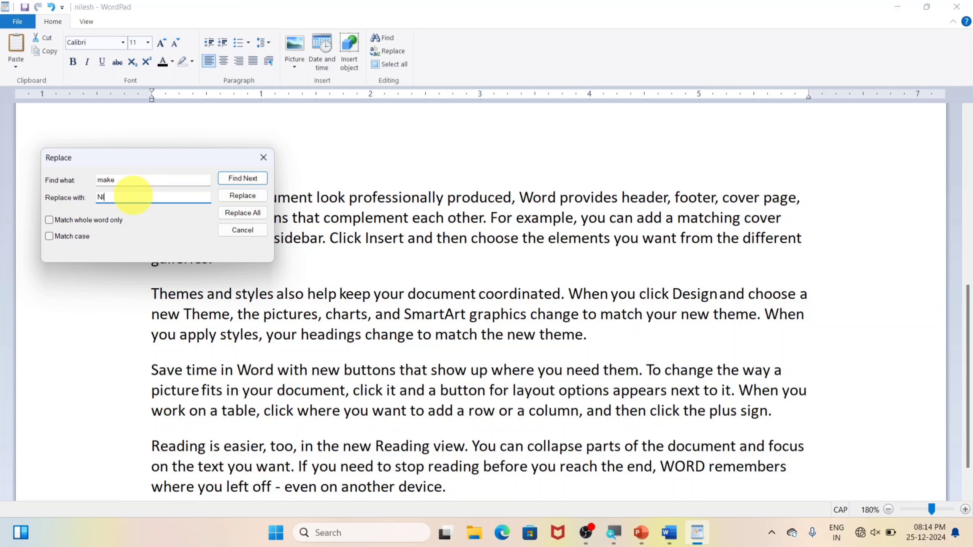
{"action": "type", "text": "NILESH"}
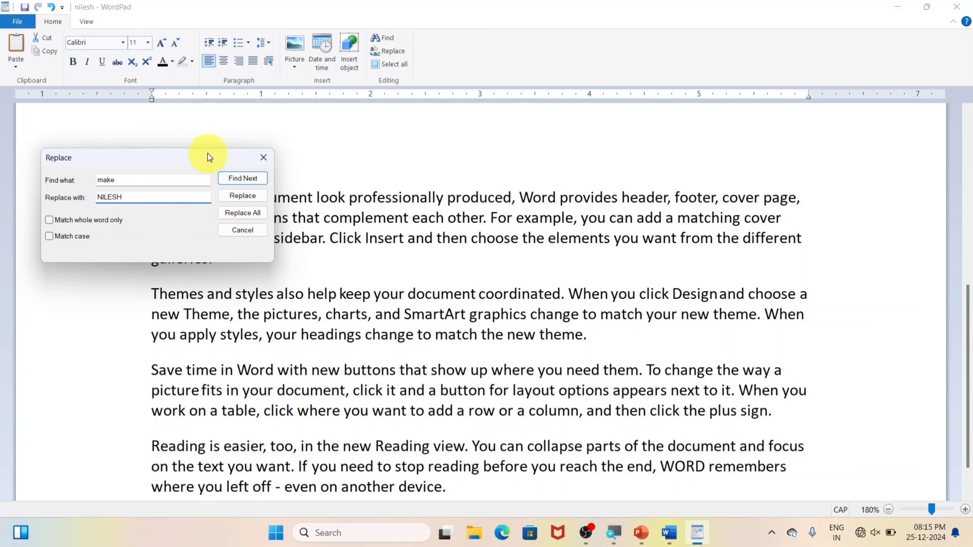
{"action": "left_click_drag", "start_coordinate": [207, 157], "coordinate": [535, 73]}
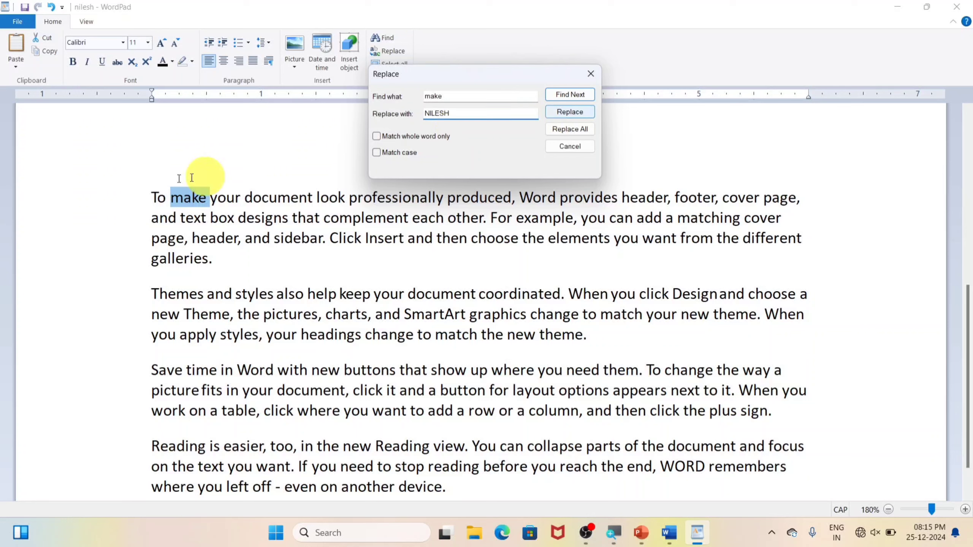
{"action": "left_click", "coordinate": [569, 112]}
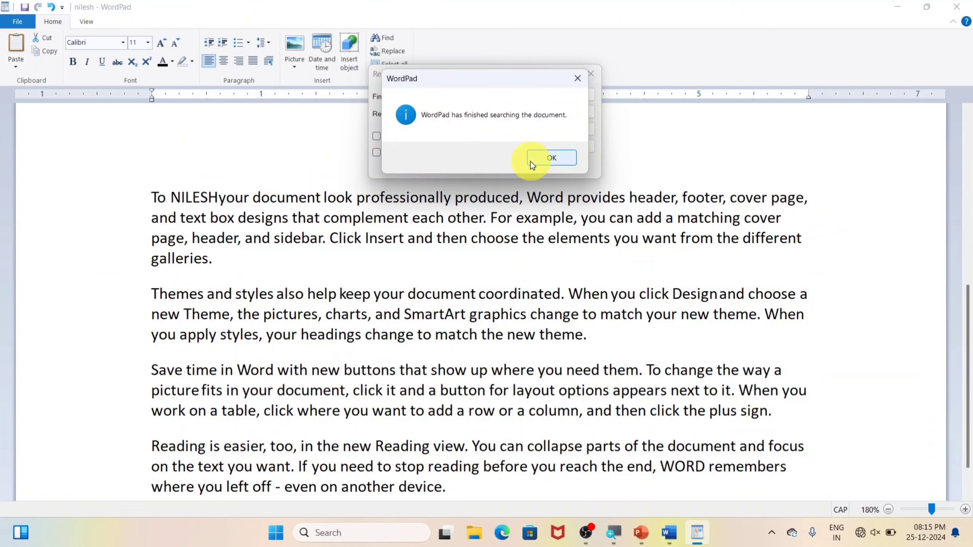
{"action": "left_click", "coordinate": [550, 157]}
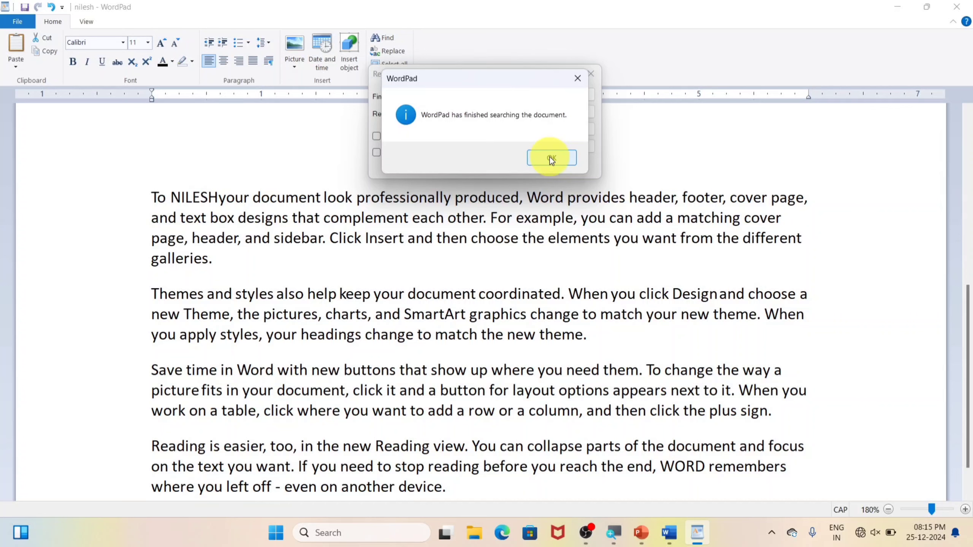
{"action": "left_click", "coordinate": [590, 74]}
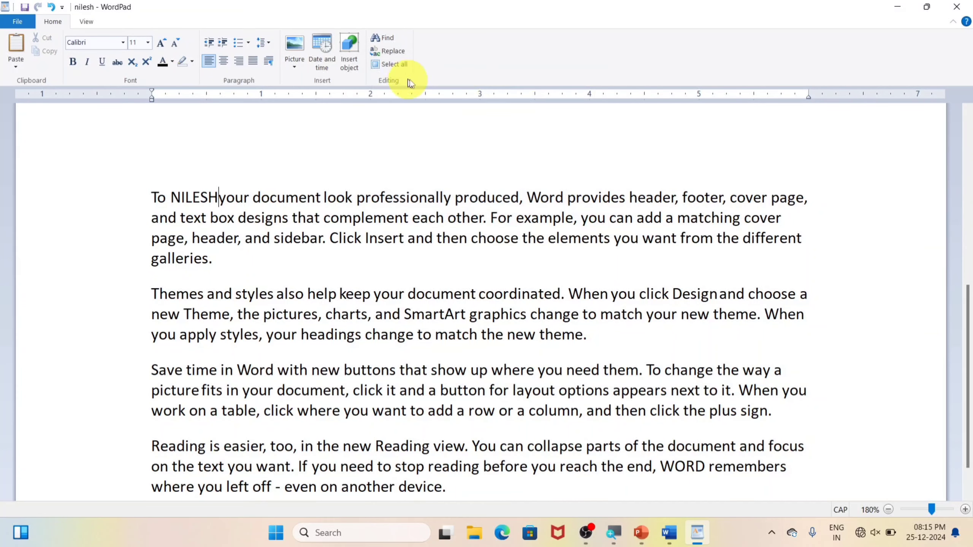
Step: Replace every occurrence of "YOU" in the document with the same capitalised first name, leaving whole-word and case matching off
{"action": "left_click", "coordinate": [391, 50]}
{"action": "left_click_drag", "start_coordinate": [165, 154], "coordinate": [582, 89]}
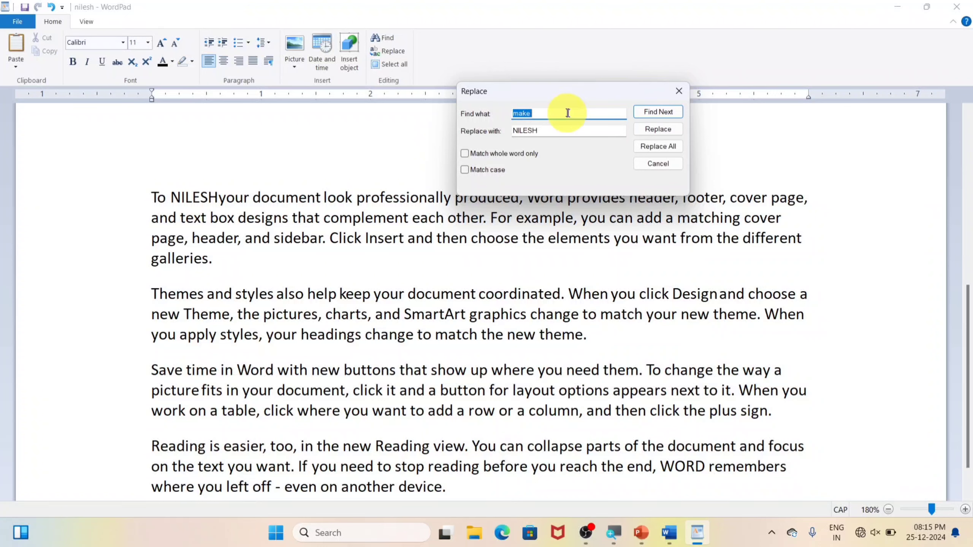
{"action": "type", "text": "YOU"}
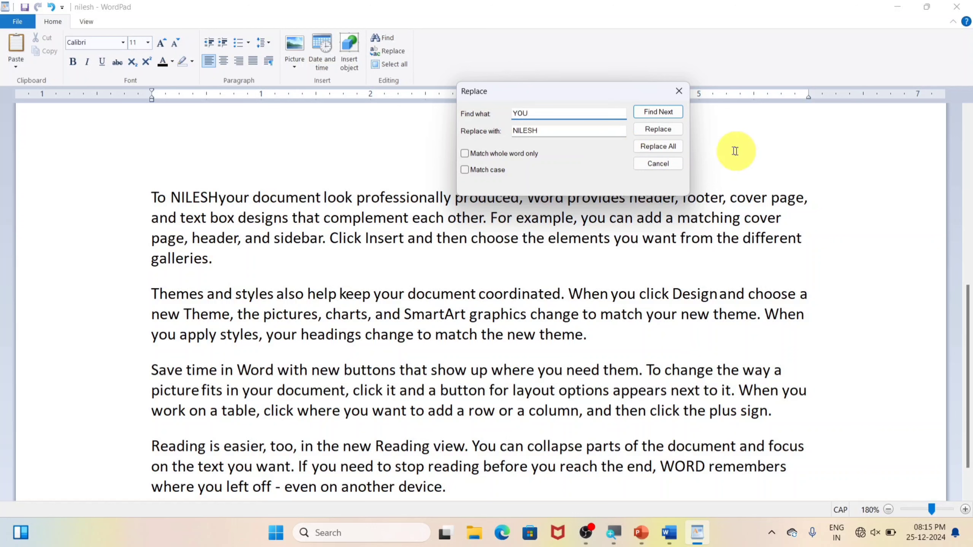
{"action": "left_click", "coordinate": [656, 111]}
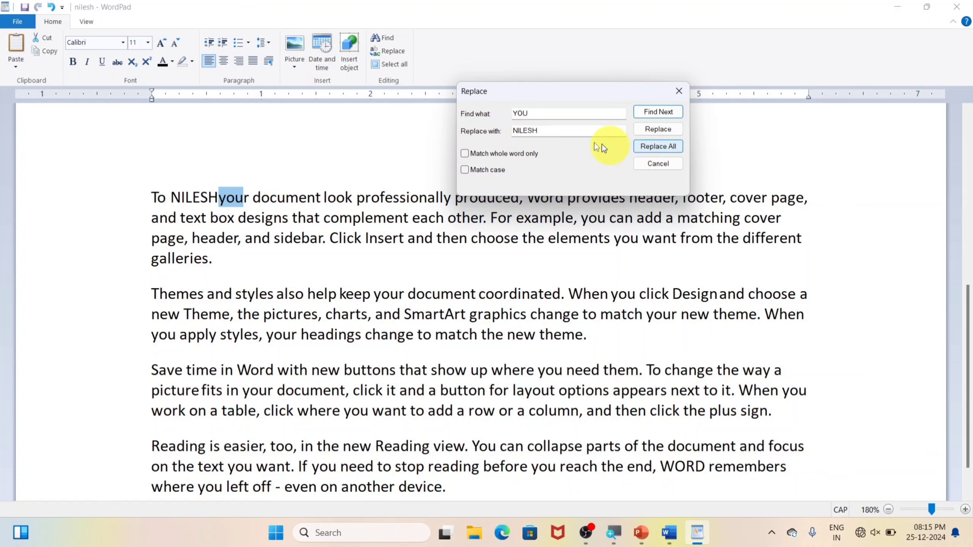
{"action": "left_click", "coordinate": [663, 146]}
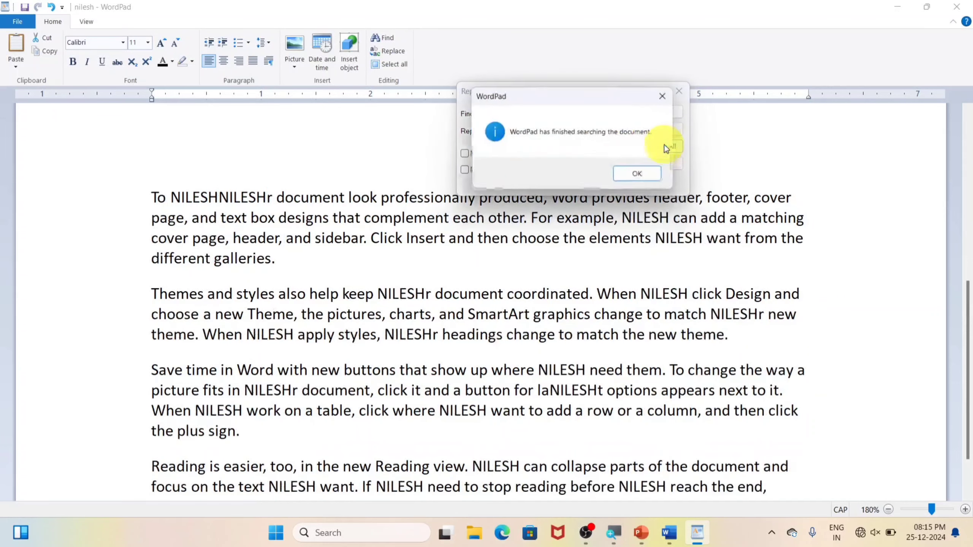
Step: Dismiss the finished-search notice, close the Replace dialog and review the replaced words throughout the document
{"action": "left_click", "coordinate": [639, 177]}
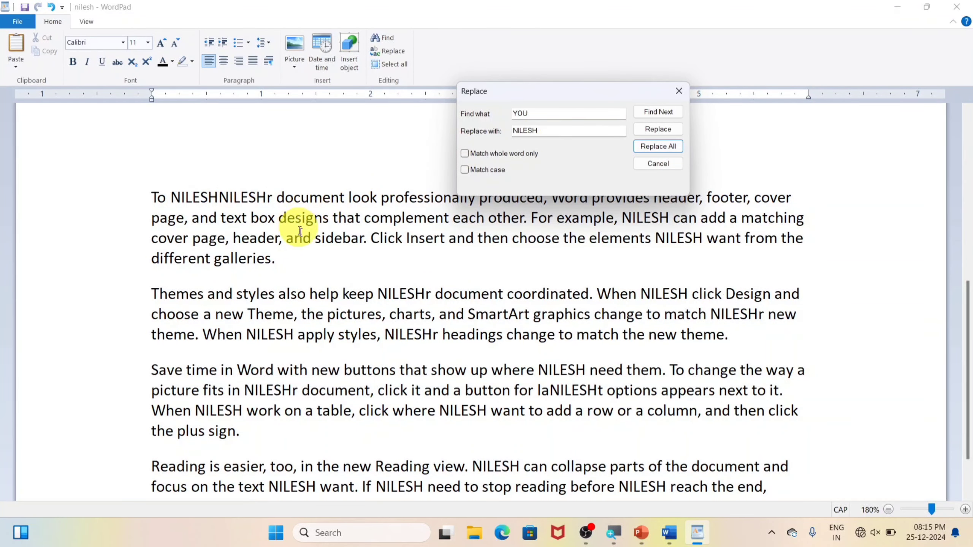
{"action": "left_click", "coordinate": [227, 195]}
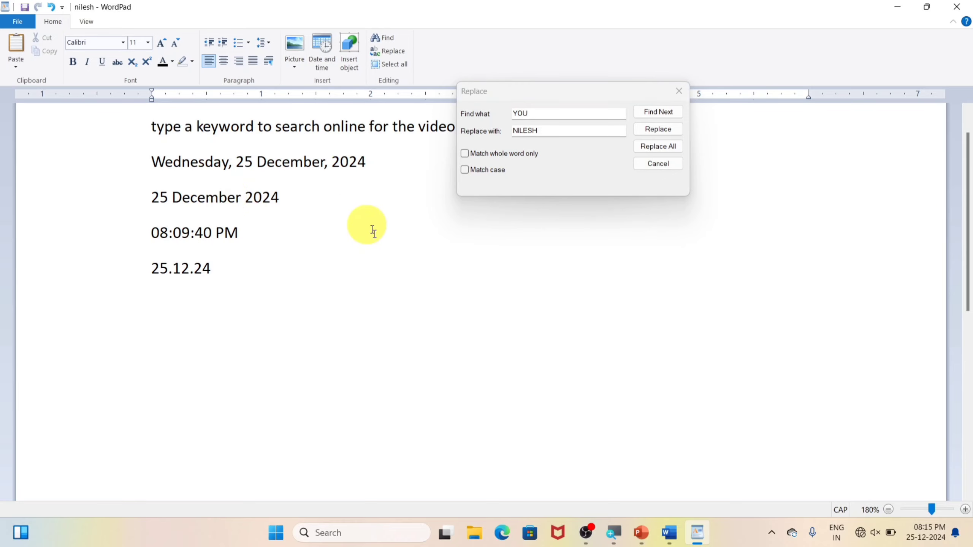
{"action": "scroll", "coordinate": [373, 231], "scroll_direction": "up", "scroll_amount": 2}
{"action": "left_click", "coordinate": [679, 90]}
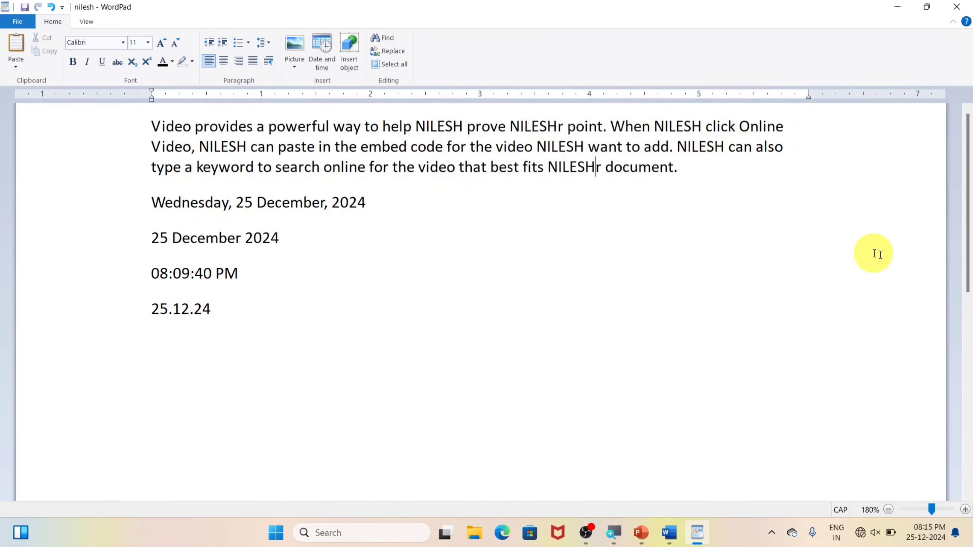
{"action": "scroll", "coordinate": [762, 215], "scroll_direction": "down", "scroll_amount": 7}
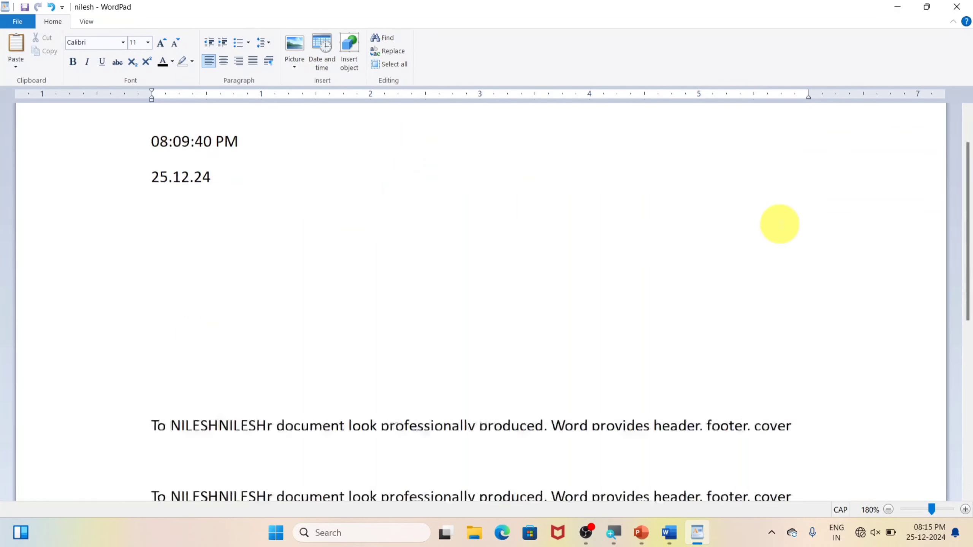
{"action": "scroll", "coordinate": [778, 234], "scroll_direction": "up", "scroll_amount": 5}
{"action": "scroll", "coordinate": [781, 233], "scroll_direction": "down", "scroll_amount": 4}
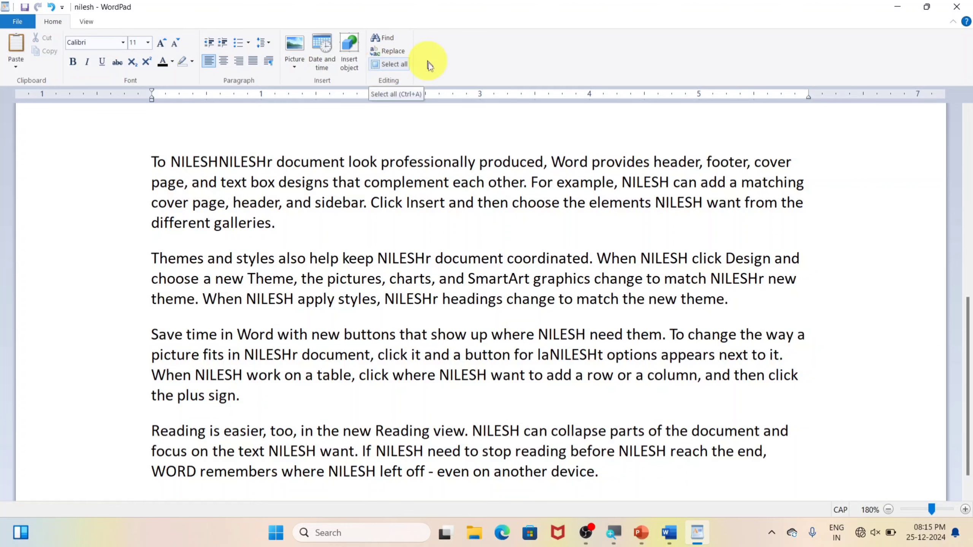
Step: Select the whole document, delete its contents, undo the deletion and clear the selection
{"action": "left_click", "coordinate": [396, 63]}
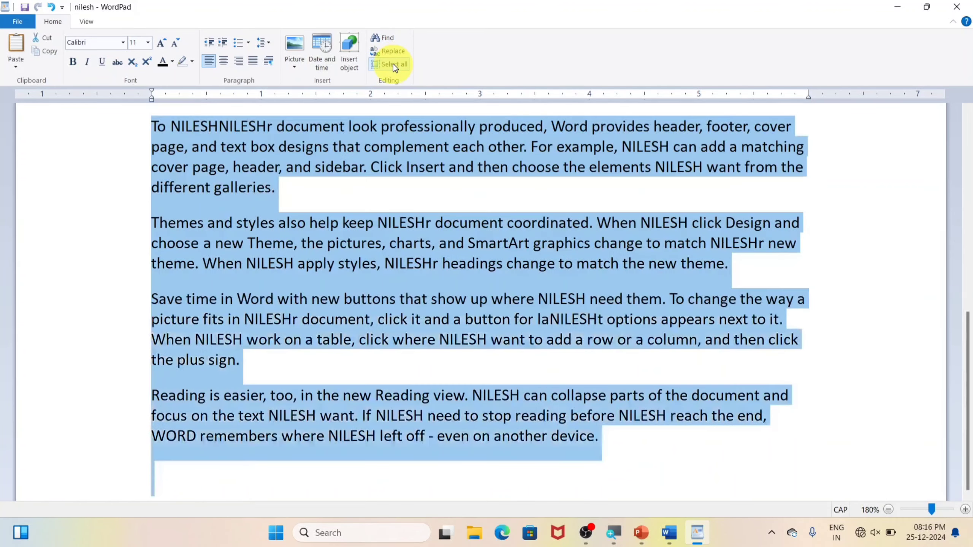
{"action": "scroll", "coordinate": [371, 208], "scroll_direction": "up", "scroll_amount": 6}
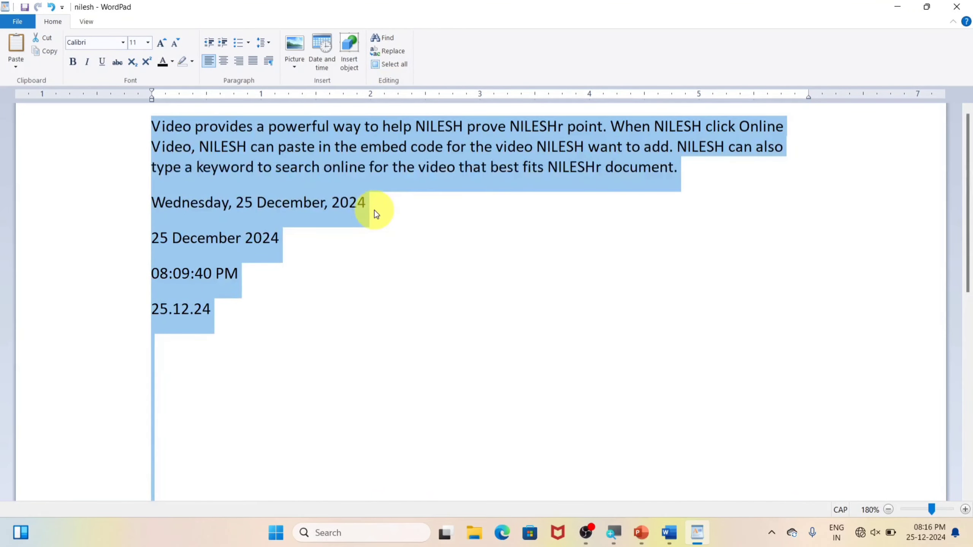
{"action": "scroll", "coordinate": [376, 213], "scroll_direction": "down", "scroll_amount": 8}
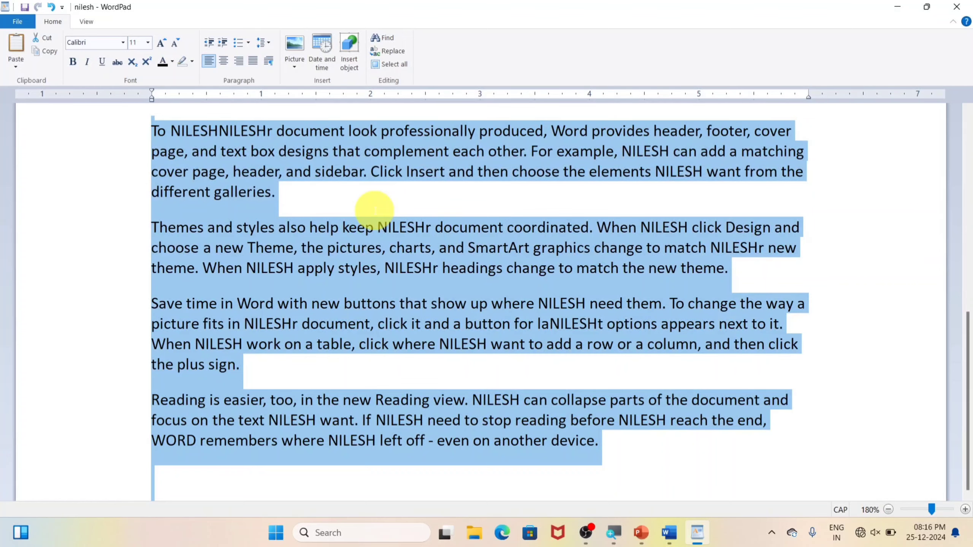
{"action": "key", "text": "Delete"}
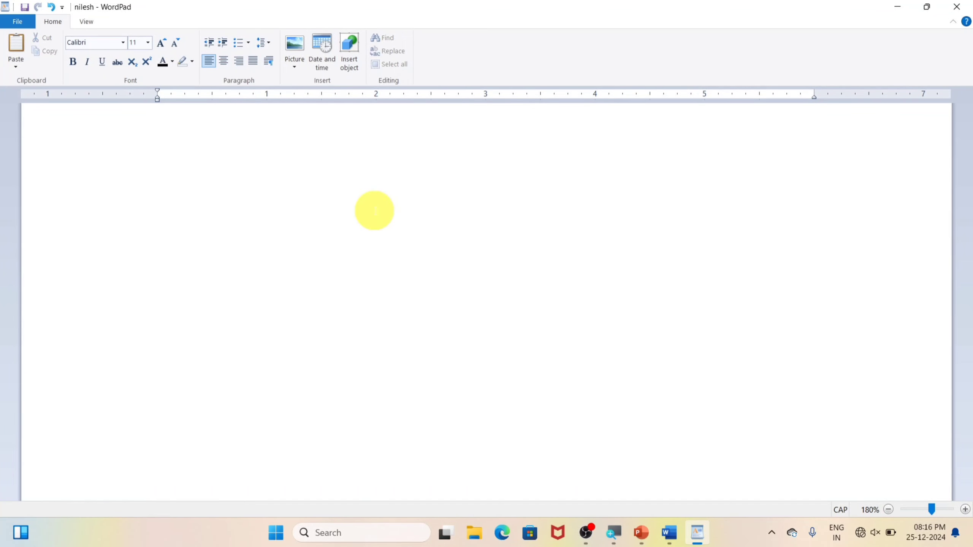
{"action": "key", "text": "ctrl+z"}
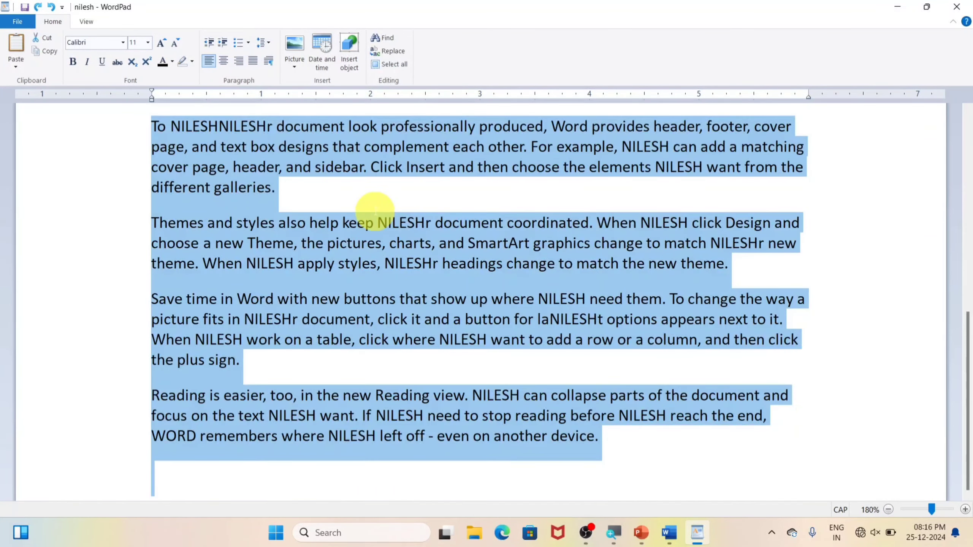
{"action": "left_click", "coordinate": [375, 210]}
{"action": "scroll", "coordinate": [378, 213], "scroll_direction": "up", "scroll_amount": 7}
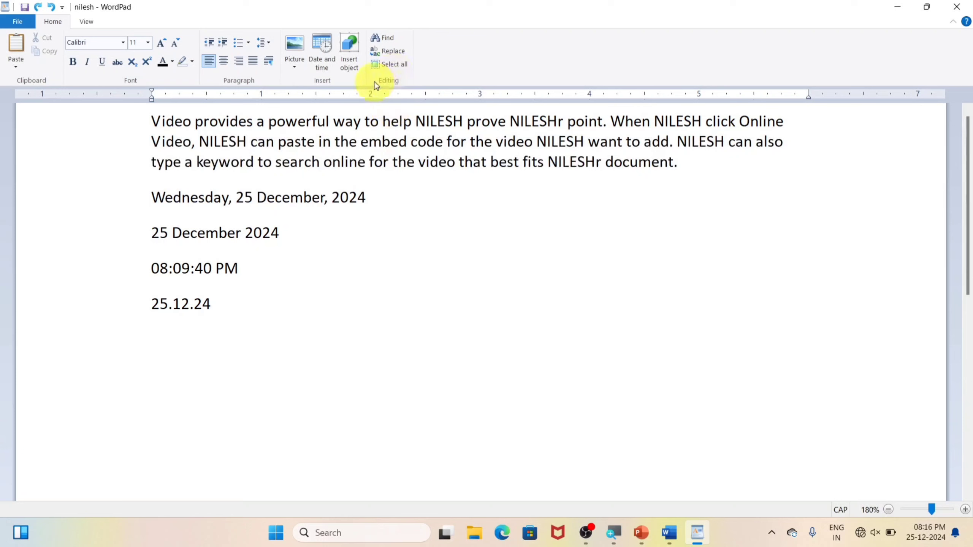
Step: Zoom in on the document repeatedly in 10% increments to at least 240%
{"action": "left_click", "coordinate": [85, 22]}
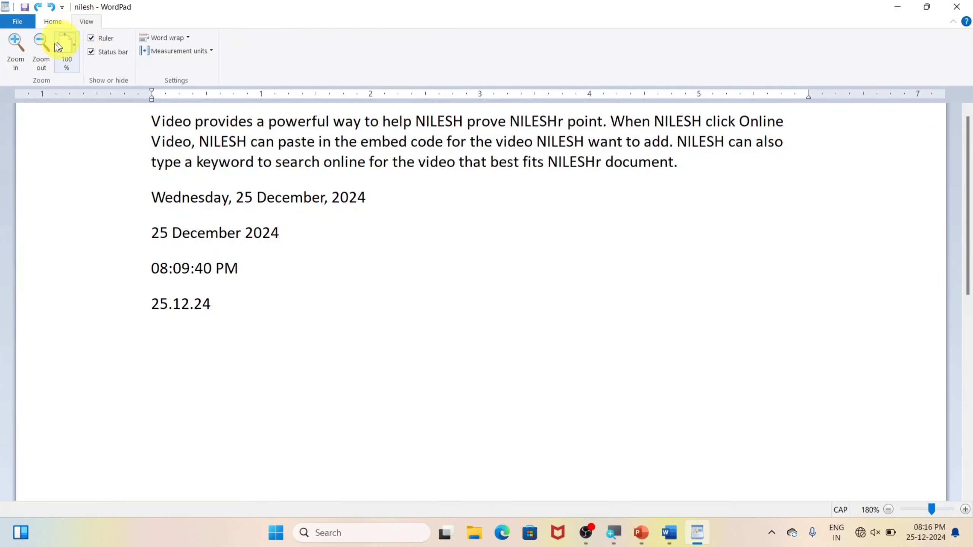
{"action": "left_click", "coordinate": [14, 49]}
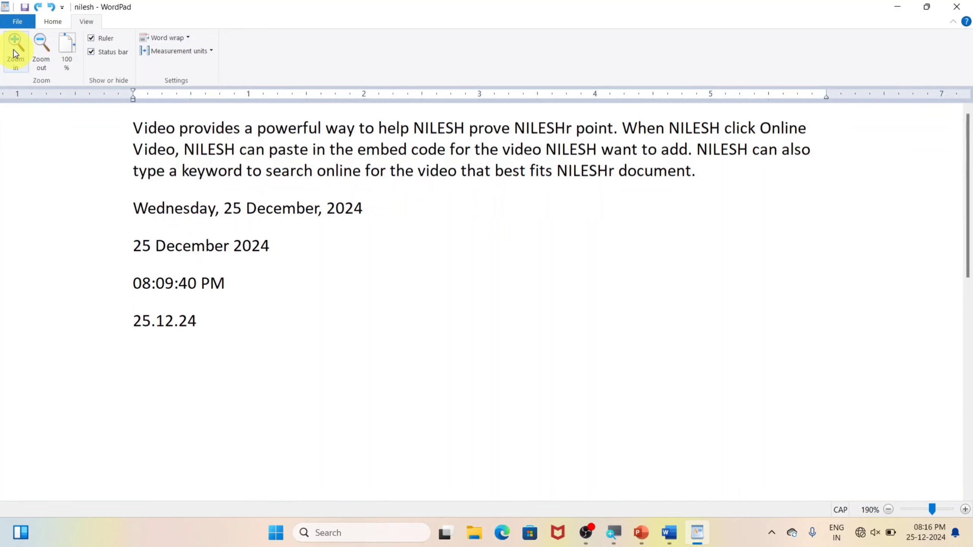
{"action": "left_click", "coordinate": [14, 49]}
{"action": "left_click", "coordinate": [14, 50]}
{"action": "left_click", "coordinate": [14, 49]}
{"action": "left_click", "coordinate": [13, 49]}
{"action": "left_click", "coordinate": [14, 49]}
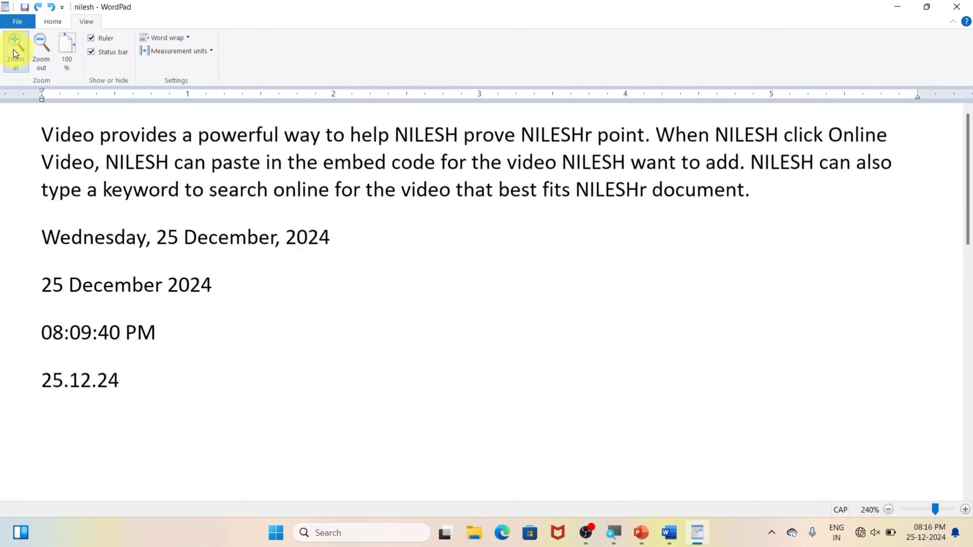
{"action": "left_click", "coordinate": [14, 49]}
Step: Zoom out of the document step by step to 30%, and reset the zoom to 100%
{"action": "left_click", "coordinate": [45, 48]}
{"action": "left_click", "coordinate": [45, 48]}
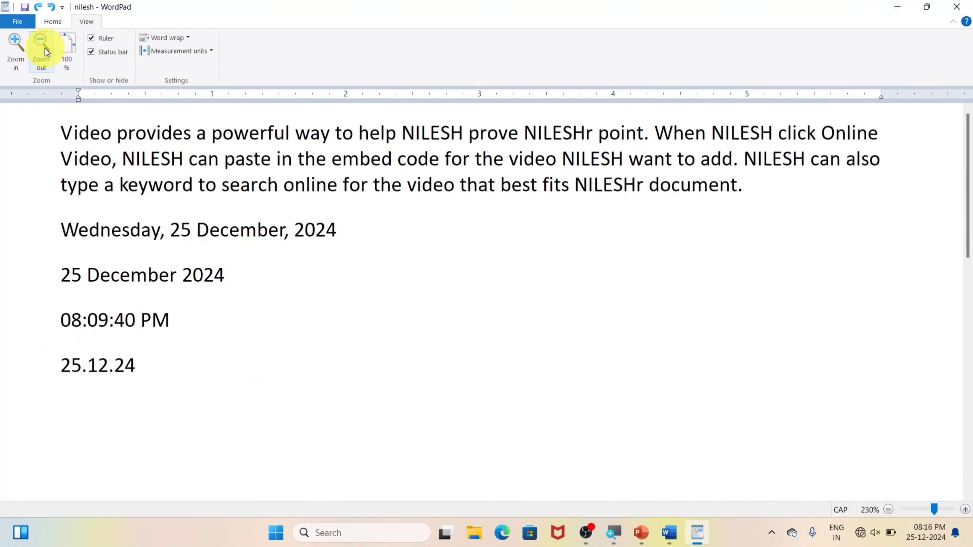
{"action": "left_click", "coordinate": [45, 48]}
{"action": "left_click", "coordinate": [45, 48]}
{"action": "left_click", "coordinate": [45, 48]}
{"action": "left_click", "coordinate": [45, 48]}
{"action": "left_click", "coordinate": [45, 48]}
{"action": "left_click", "coordinate": [45, 48]}
{"action": "left_click", "coordinate": [45, 48]}
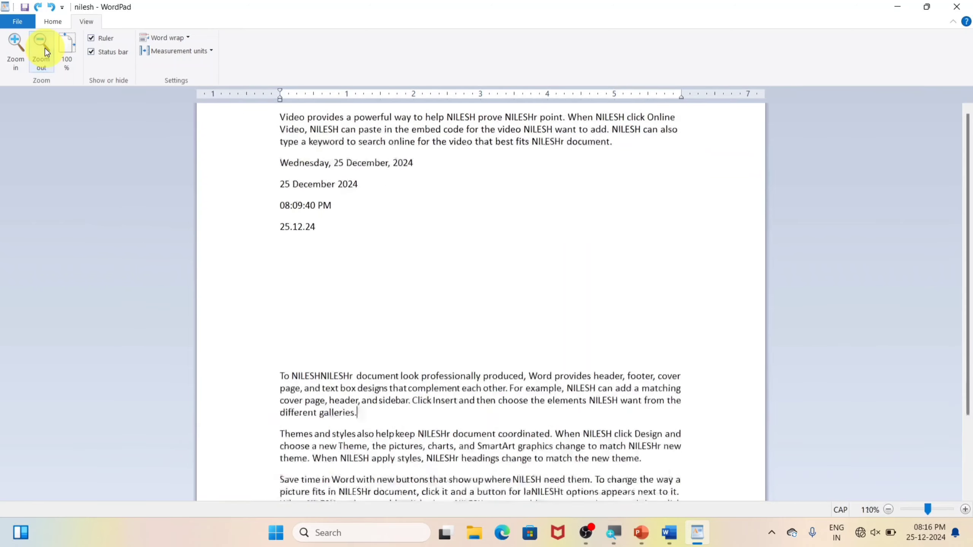
{"action": "left_click", "coordinate": [45, 48]}
{"action": "left_click", "coordinate": [45, 48]}
{"action": "left_click", "coordinate": [45, 48]}
{"action": "left_click", "coordinate": [45, 48]}
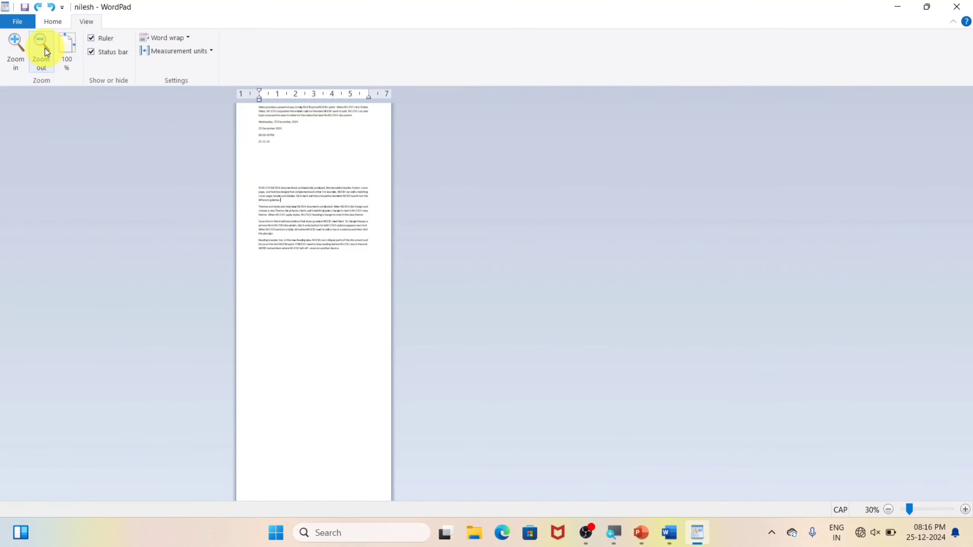
{"action": "left_click", "coordinate": [67, 49]}
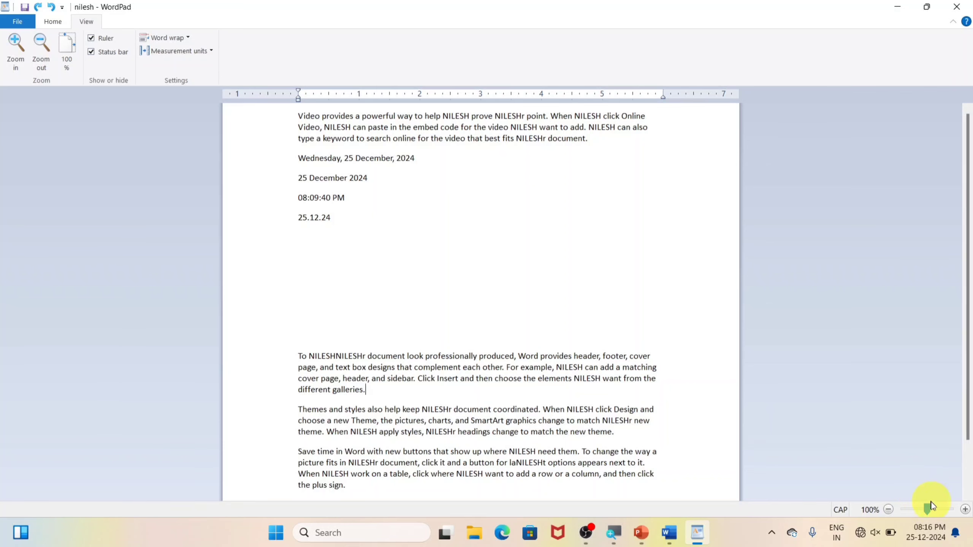
Step: Reduce the zoom to 64%, vary it between 174% and 44%, and finish at 164%
{"action": "left_click_drag", "start_coordinate": [928, 510], "coordinate": [899, 501]}
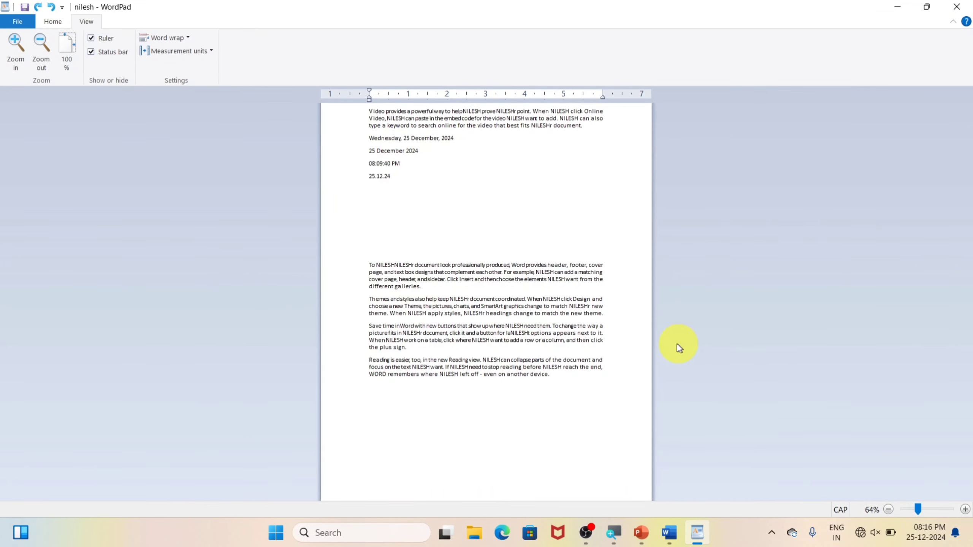
{"action": "scroll", "coordinate": [500, 311], "scroll_direction": "up", "scroll_amount": 5, "text": "ctrl"}
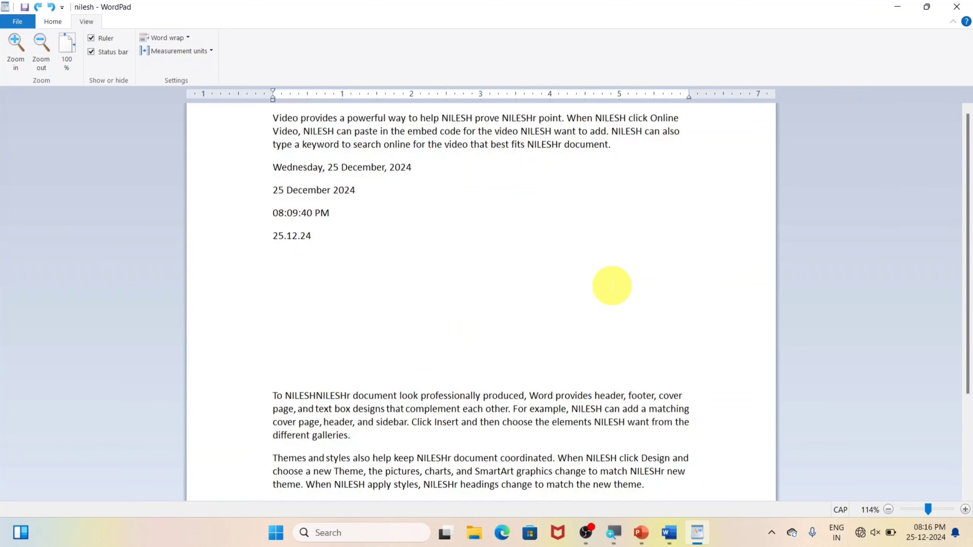
{"action": "scroll", "coordinate": [612, 286], "scroll_direction": "up", "scroll_amount": 6, "text": "ctrl"}
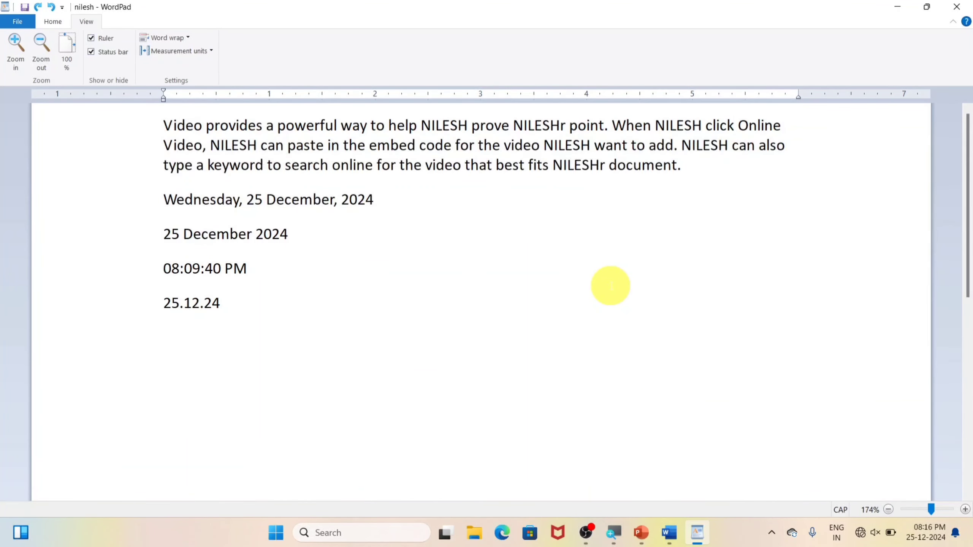
{"action": "scroll", "coordinate": [610, 286], "scroll_direction": "down", "scroll_amount": 10, "text": "ctrl"}
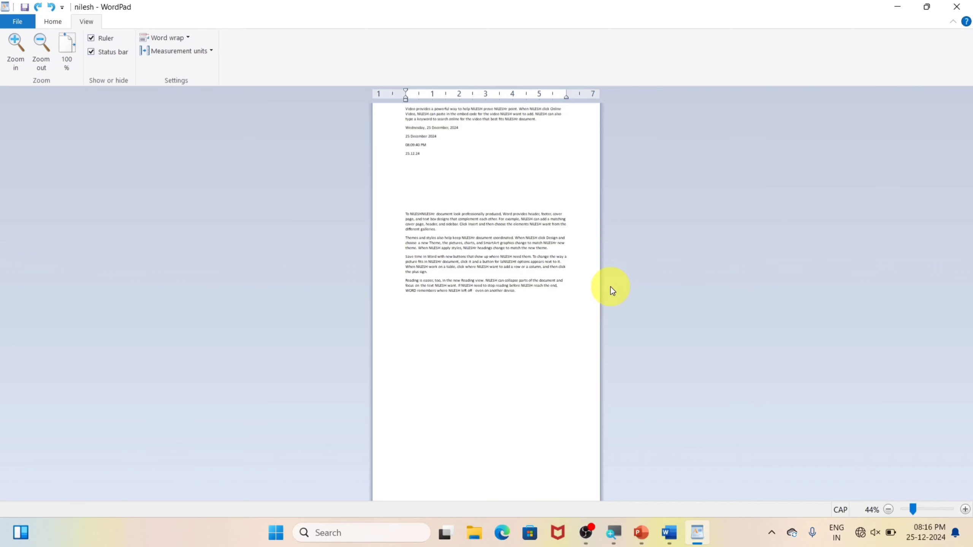
{"action": "scroll", "coordinate": [548, 294], "scroll_direction": "up", "scroll_amount": 8, "text": "ctrl"}
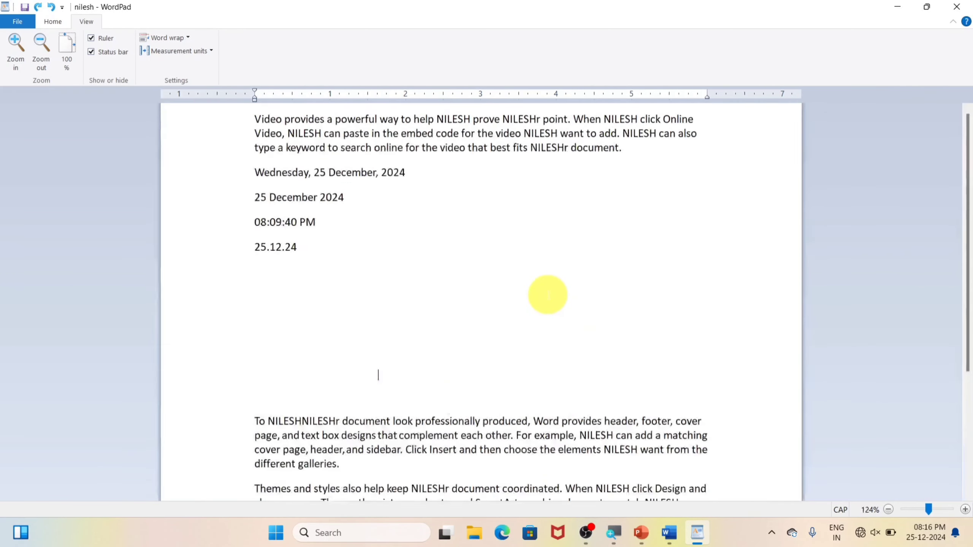
{"action": "scroll", "coordinate": [548, 294], "scroll_direction": "up", "scroll_amount": 4, "text": "ctrl"}
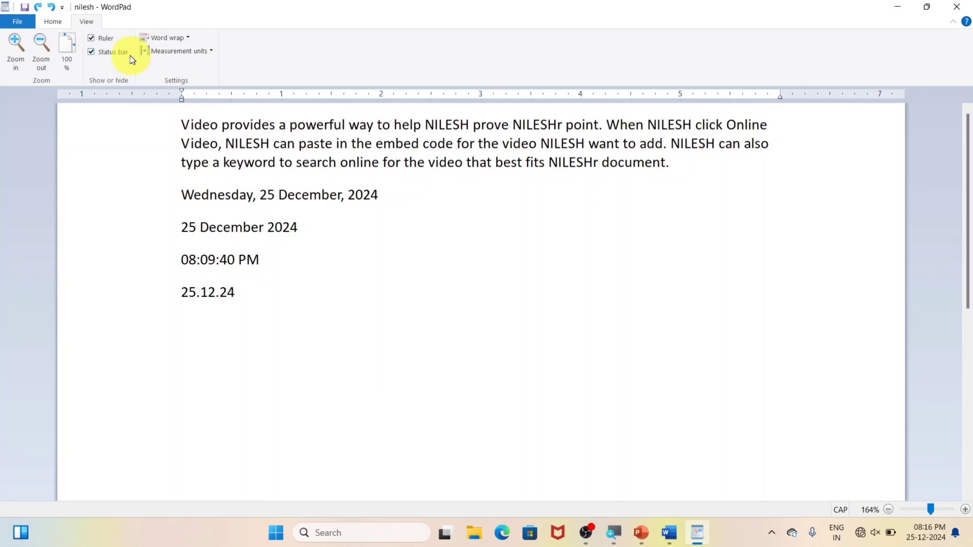
Step: Hide the ruler and show it again, and do the same with the status bar
{"action": "left_click", "coordinate": [104, 40]}
{"action": "left_click", "coordinate": [98, 39]}
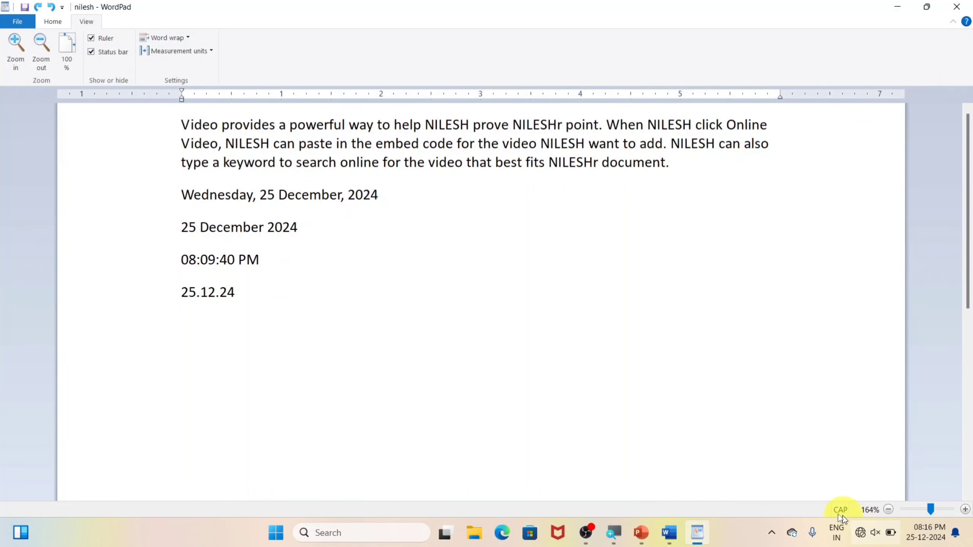
{"action": "left_click", "coordinate": [107, 59]}
{"action": "left_click", "coordinate": [109, 58]}
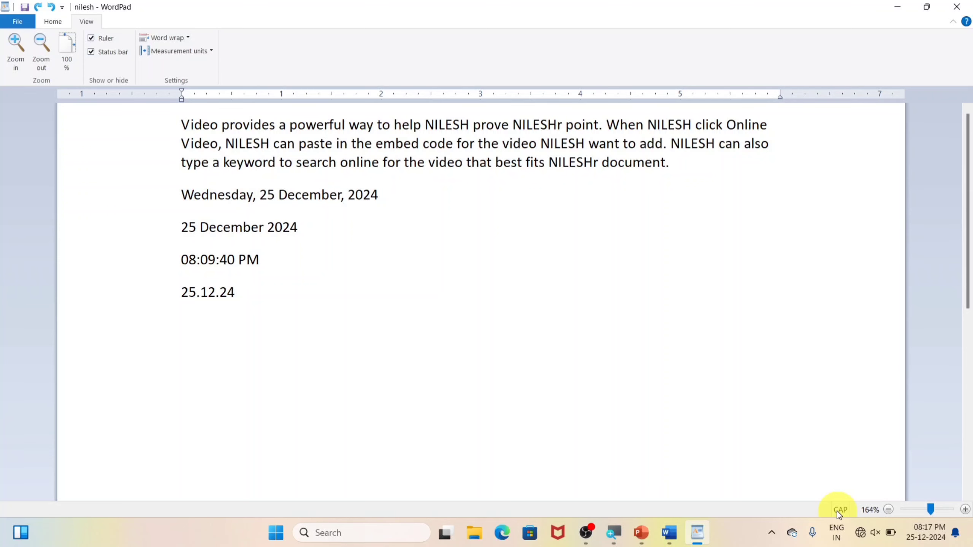
Step: Lower the document zoom to 140%, and turn the status bar off and back on
{"action": "left_click", "coordinate": [888, 510]}
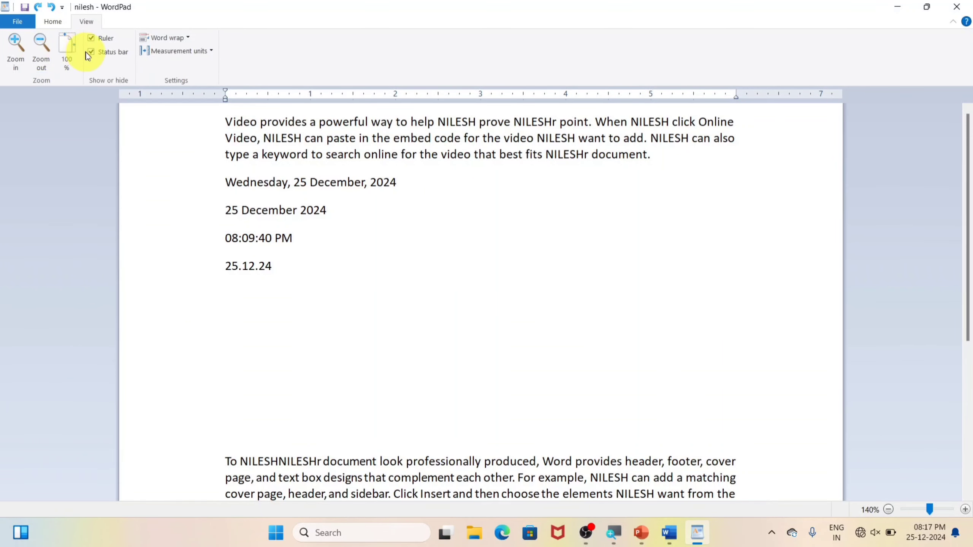
{"action": "left_click", "coordinate": [93, 51]}
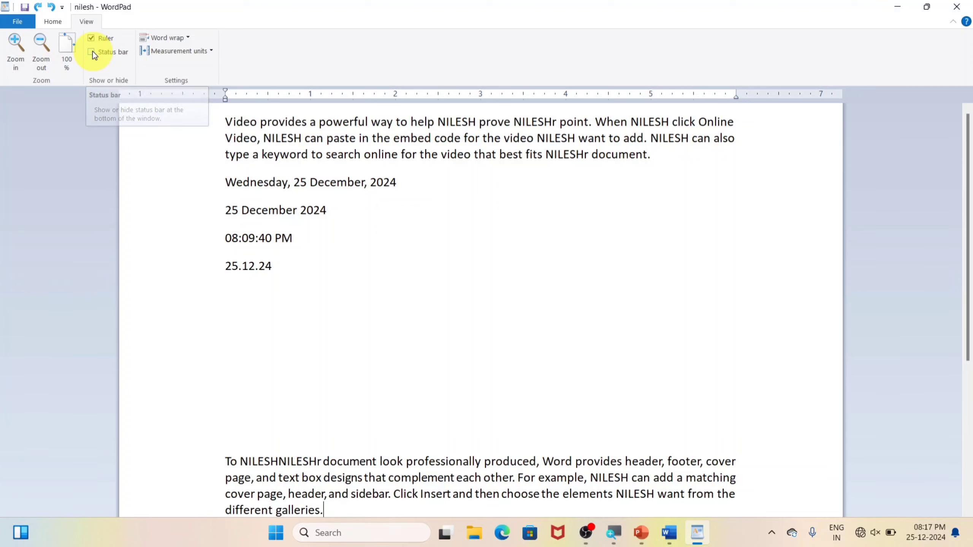
{"action": "left_click", "coordinate": [93, 51]}
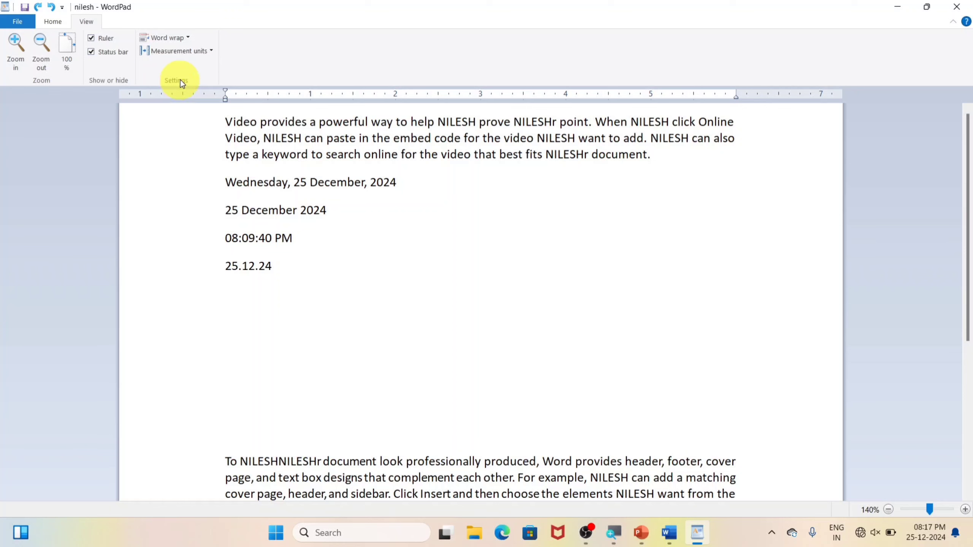
Step: Look at the word wrap options, restore the maximized window to a smaller size, reposition it and widen it
{"action": "left_click", "coordinate": [188, 38]}
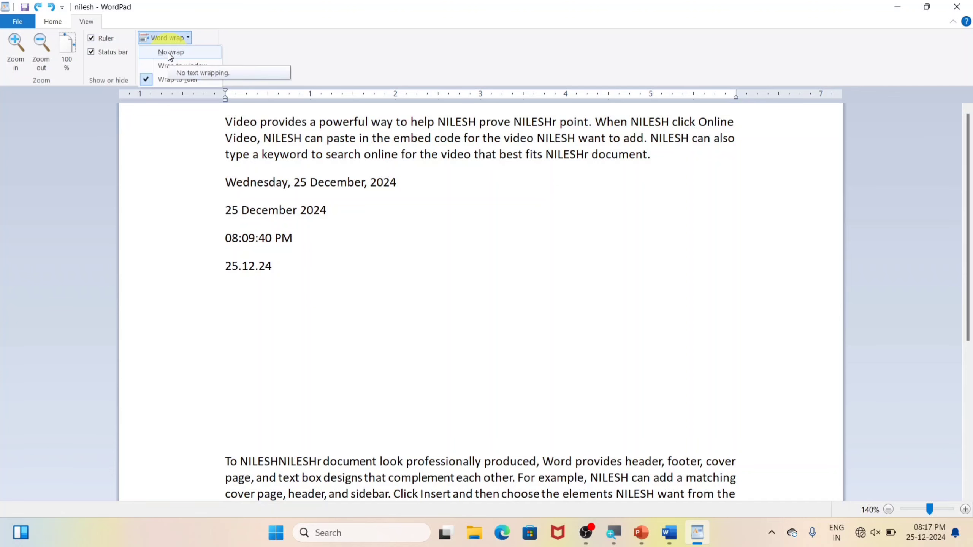
{"action": "left_click", "coordinate": [586, 65]}
{"action": "left_click", "coordinate": [933, 6]}
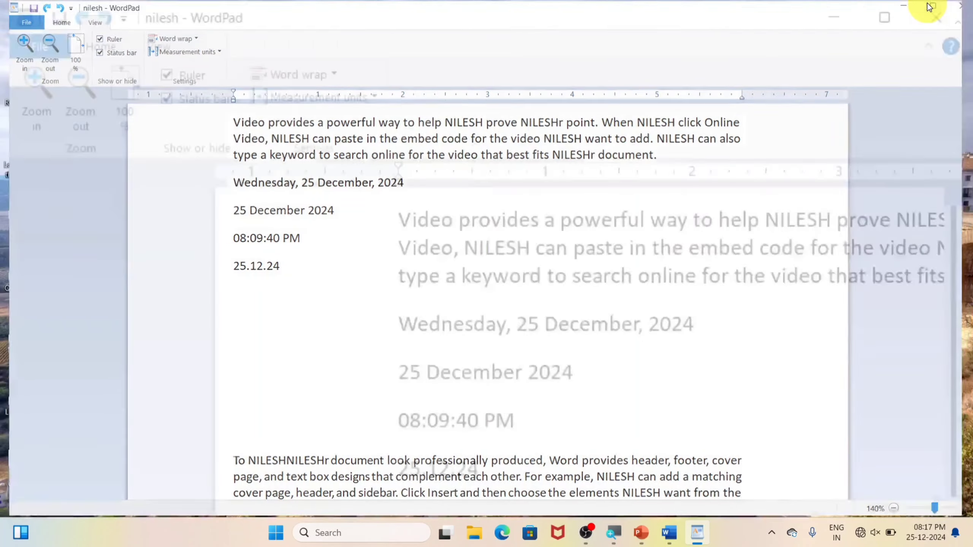
{"action": "mouse_move", "coordinate": [527, 43]}
{"action": "left_mouse_down"}
{"action": "mouse_move", "coordinate": [517, 15]}
{"action": "mouse_move", "coordinate": [510, 35]}
{"action": "left_mouse_up"}
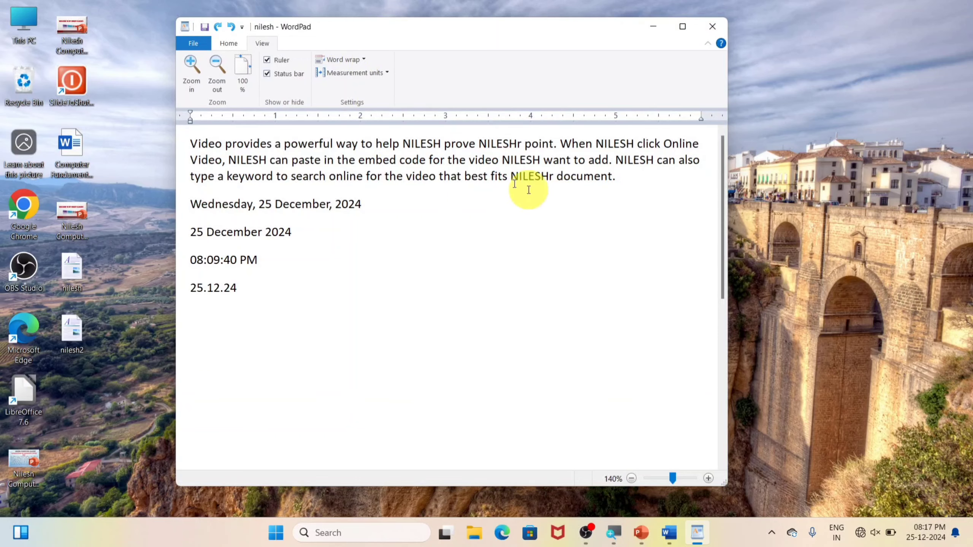
{"action": "scroll", "coordinate": [428, 243], "scroll_direction": "down", "scroll_amount": 5}
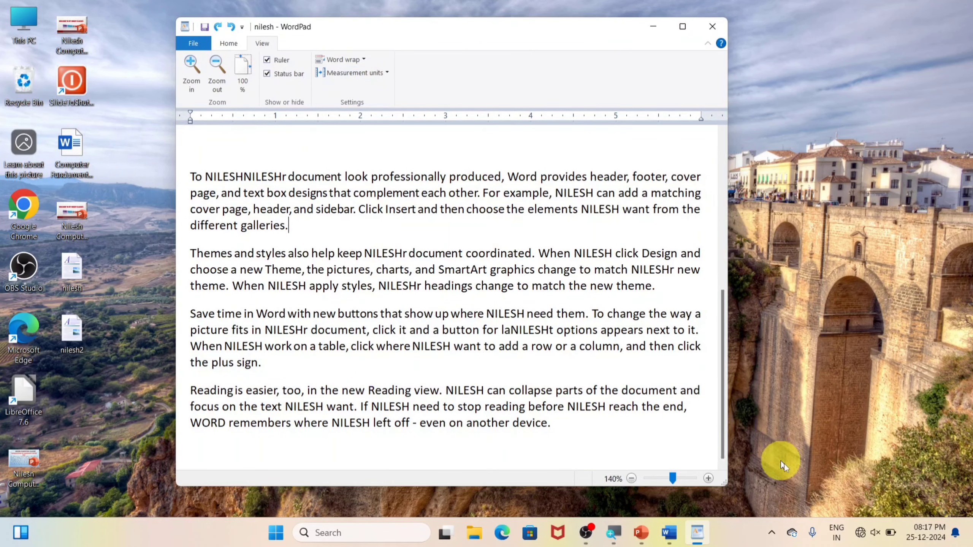
{"action": "left_click_drag", "start_coordinate": [728, 483], "coordinate": [900, 483]}
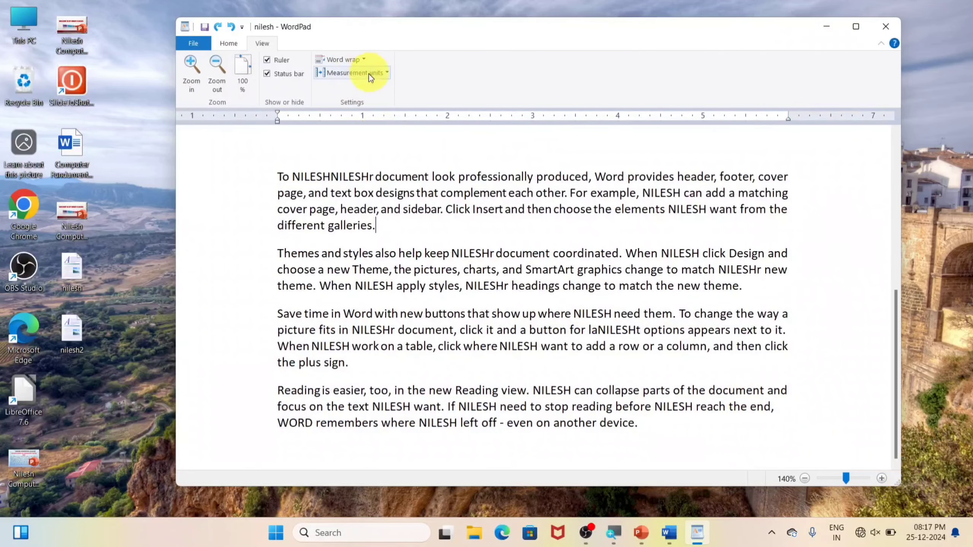
Step: Set the document's word wrap to No wrap and maximize the window to compare how the long lines run
{"action": "left_click", "coordinate": [364, 60]}
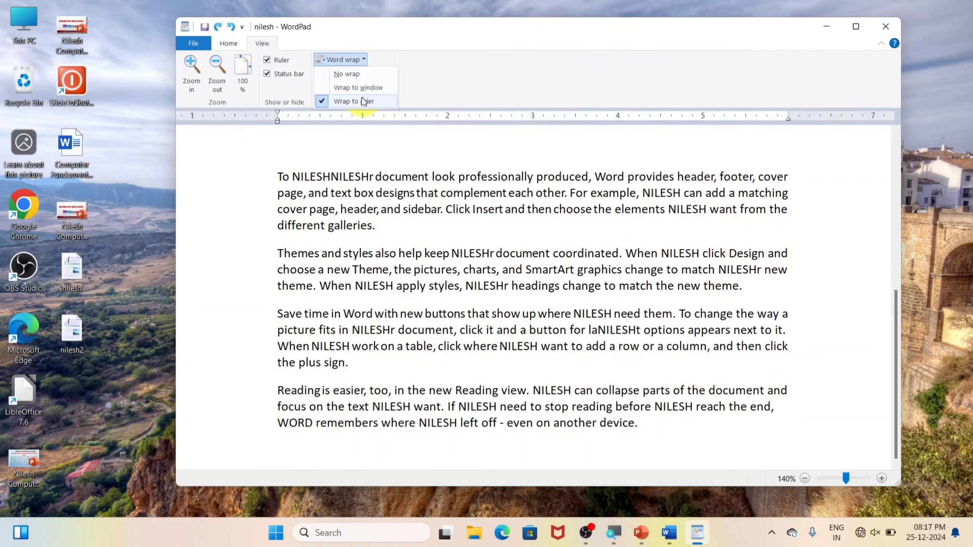
{"action": "left_click", "coordinate": [338, 74]}
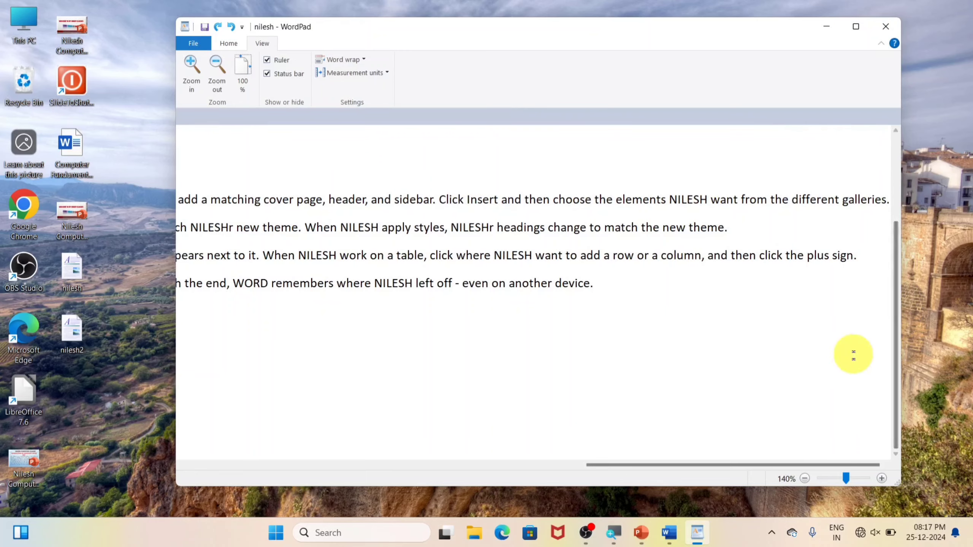
{"action": "left_click_drag", "start_coordinate": [781, 467], "coordinate": [230, 260]}
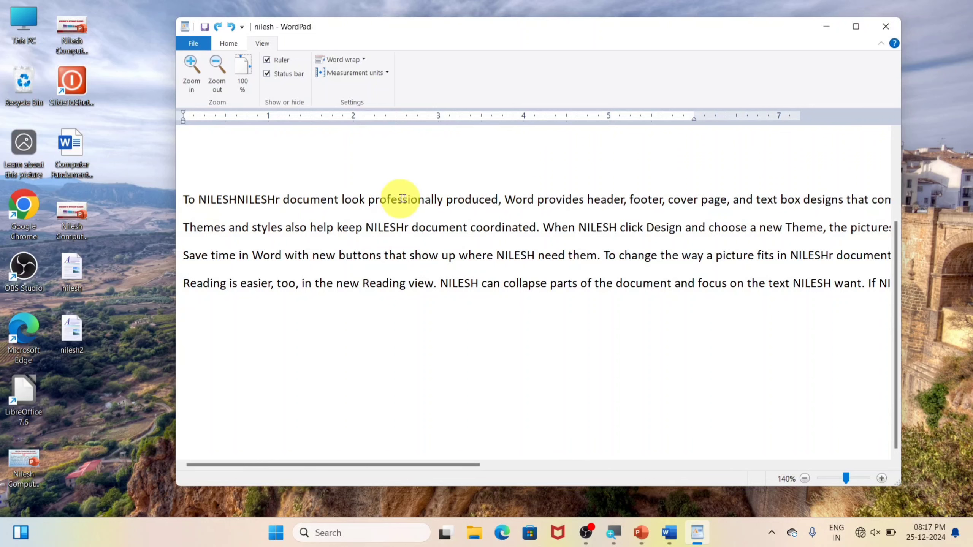
{"action": "left_click", "coordinate": [350, 59]}
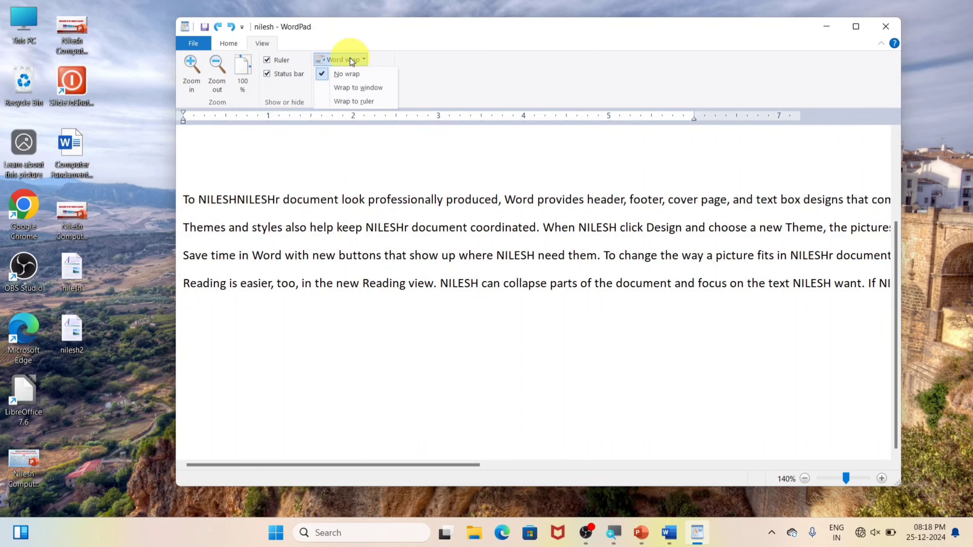
{"action": "left_click", "coordinate": [420, 64]}
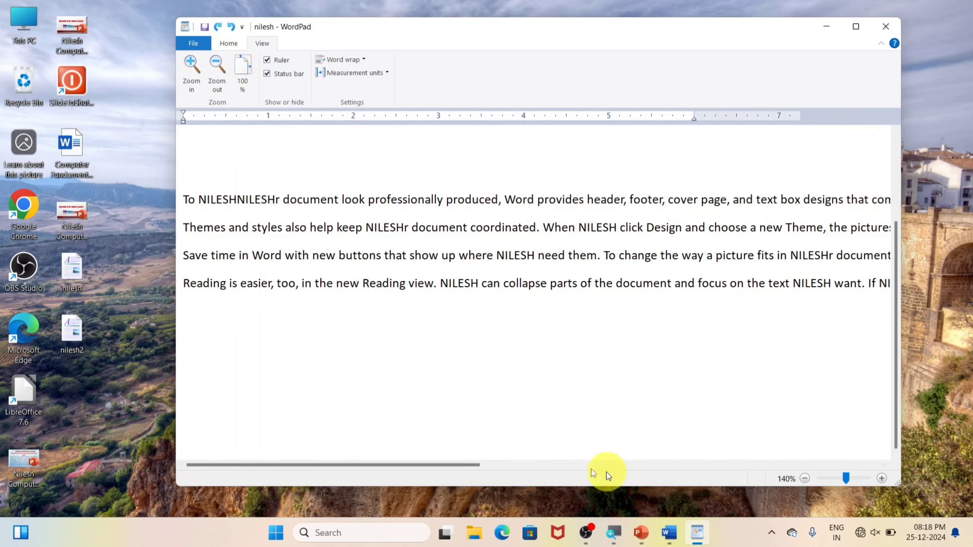
{"action": "left_click_drag", "start_coordinate": [450, 465], "coordinate": [341, 463]}
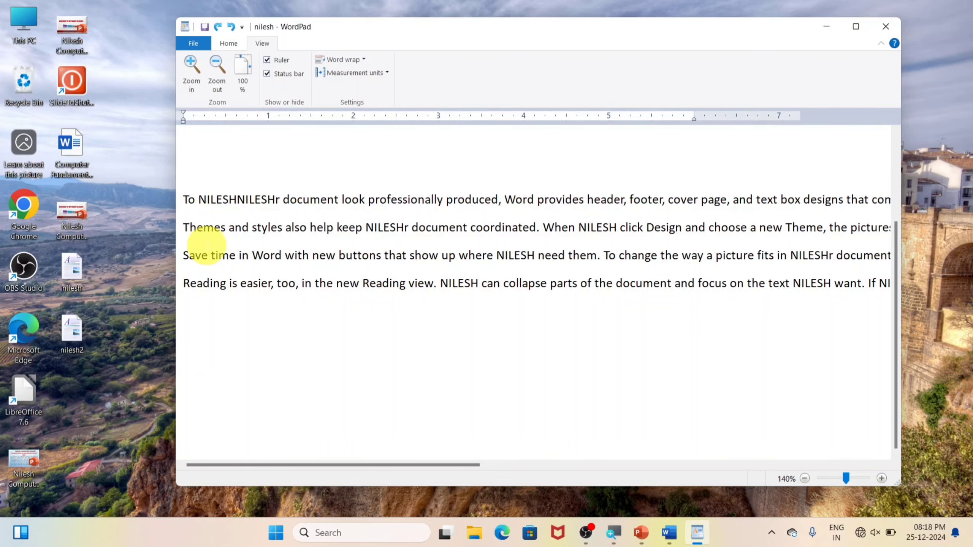
{"action": "left_click", "coordinate": [858, 27]}
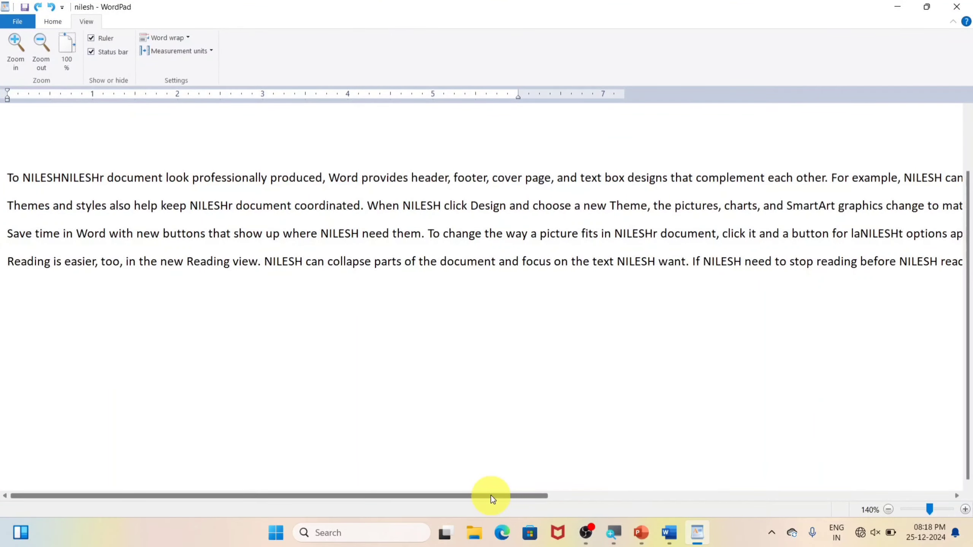
{"action": "left_click_drag", "start_coordinate": [491, 496], "coordinate": [410, 498]}
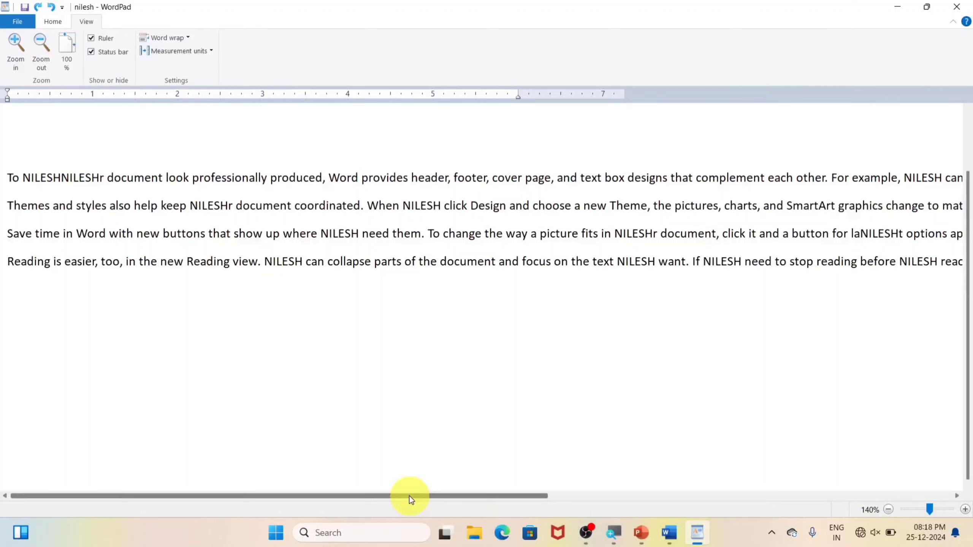
Step: Set word wrap to Wrap to window, restore the window to a smaller size, and narrow and widen it to test the reflow
{"action": "left_click", "coordinate": [189, 38]}
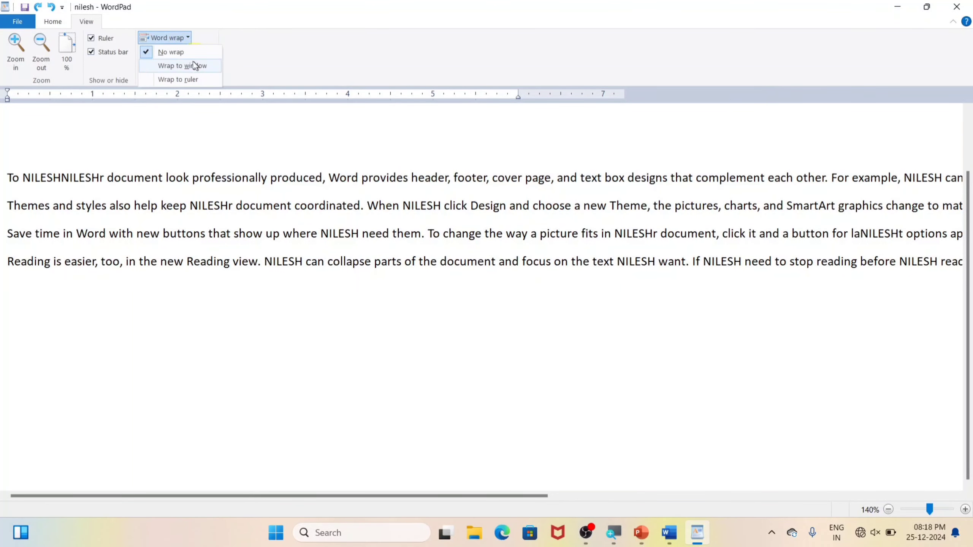
{"action": "left_click", "coordinate": [161, 69]}
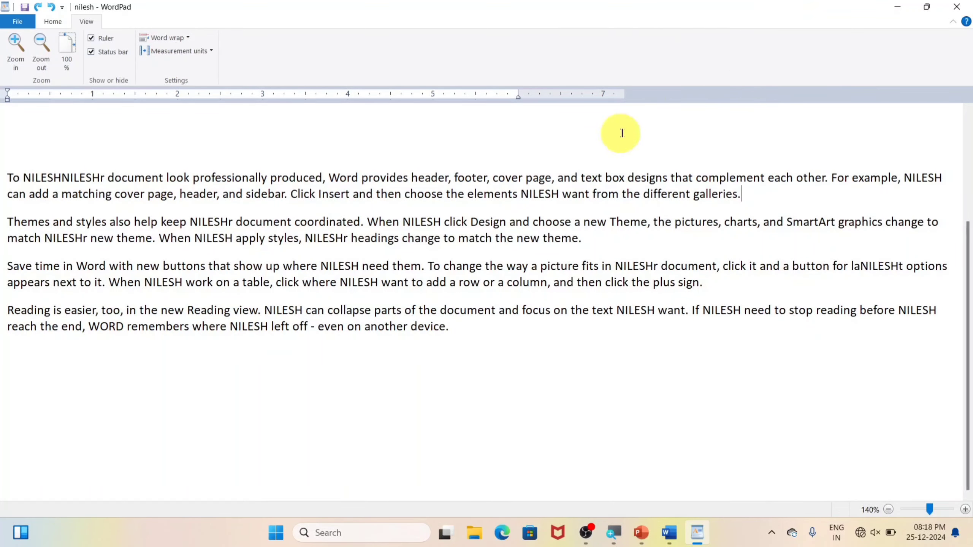
{"action": "left_click", "coordinate": [927, 7]}
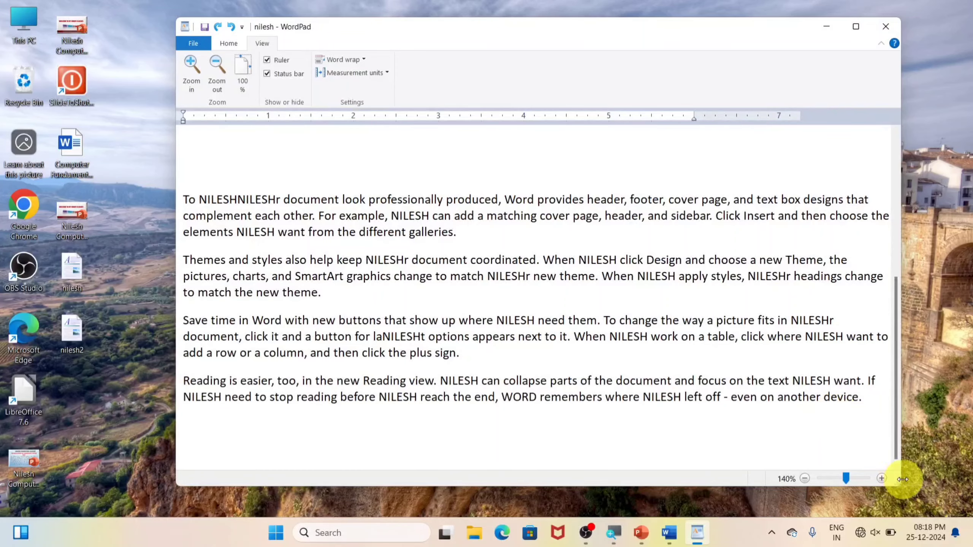
{"action": "left_click_drag", "start_coordinate": [897, 486], "coordinate": [743, 474]}
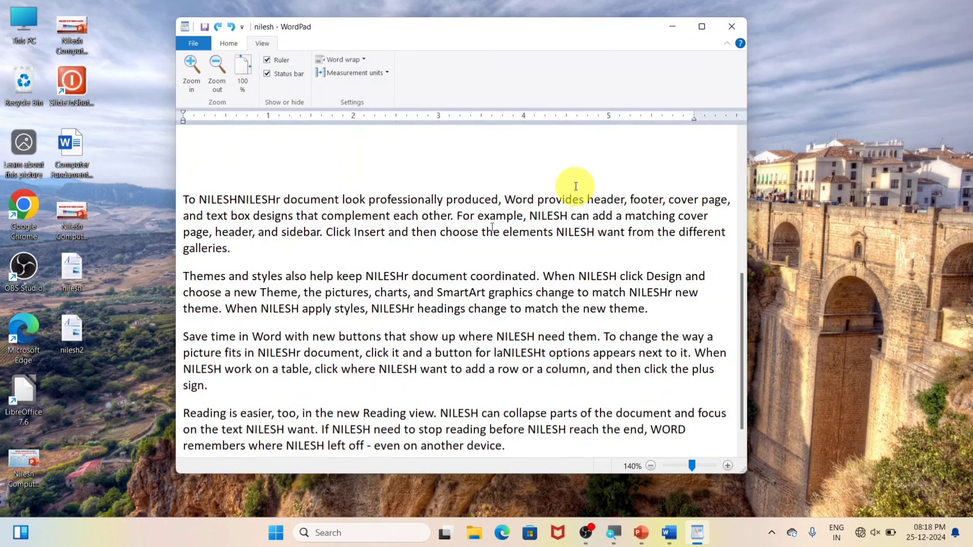
{"action": "left_click_drag", "start_coordinate": [742, 472], "coordinate": [810, 470]}
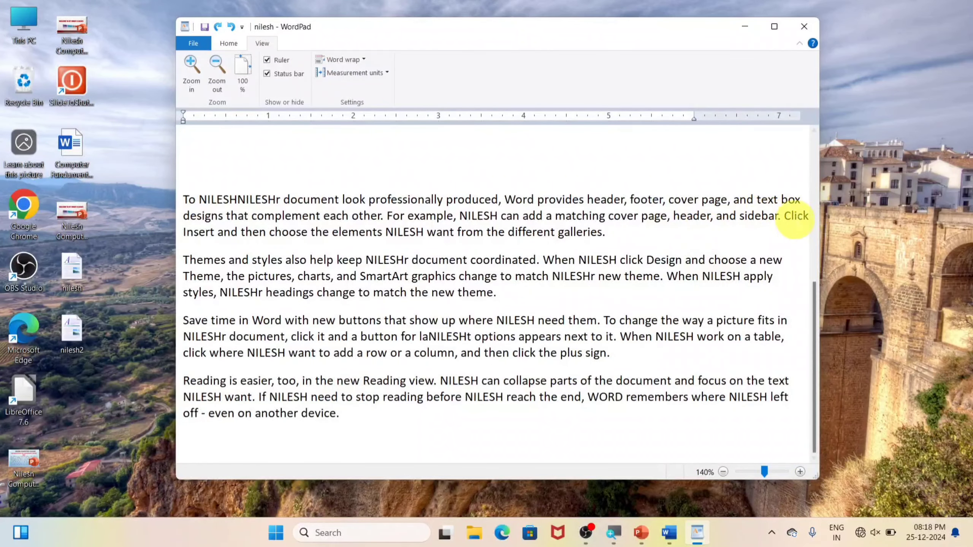
{"action": "left_click_drag", "start_coordinate": [631, 27], "coordinate": [566, 16]}
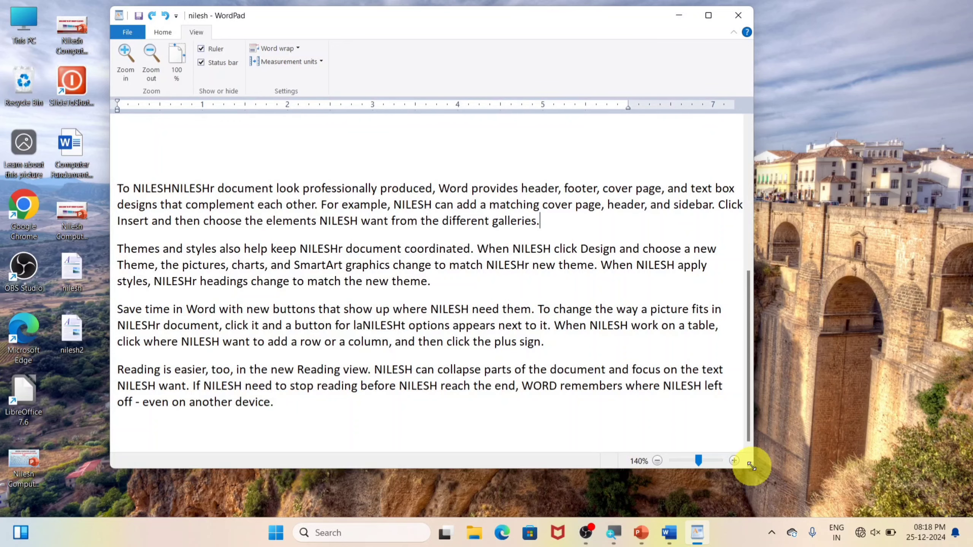
{"action": "mouse_move", "coordinate": [751, 466]}
{"action": "left_mouse_down"}
{"action": "mouse_move", "coordinate": [860, 479]}
{"action": "mouse_move", "coordinate": [720, 506]}
{"action": "mouse_move", "coordinate": [629, 428]}
{"action": "mouse_move", "coordinate": [768, 473]}
{"action": "mouse_move", "coordinate": [671, 523]}
{"action": "mouse_move", "coordinate": [738, 479]}
{"action": "left_mouse_up"}
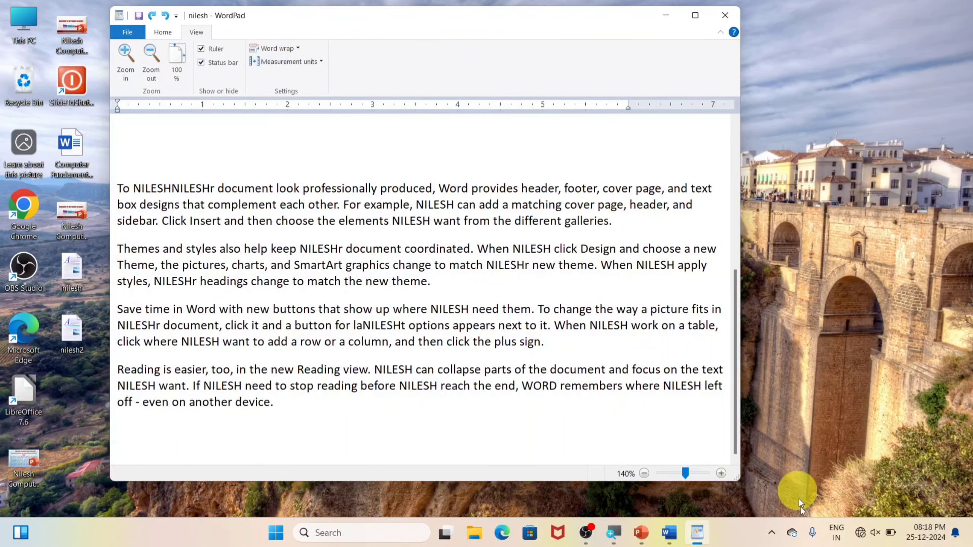
{"action": "left_click_drag", "start_coordinate": [740, 475], "coordinate": [916, 516]}
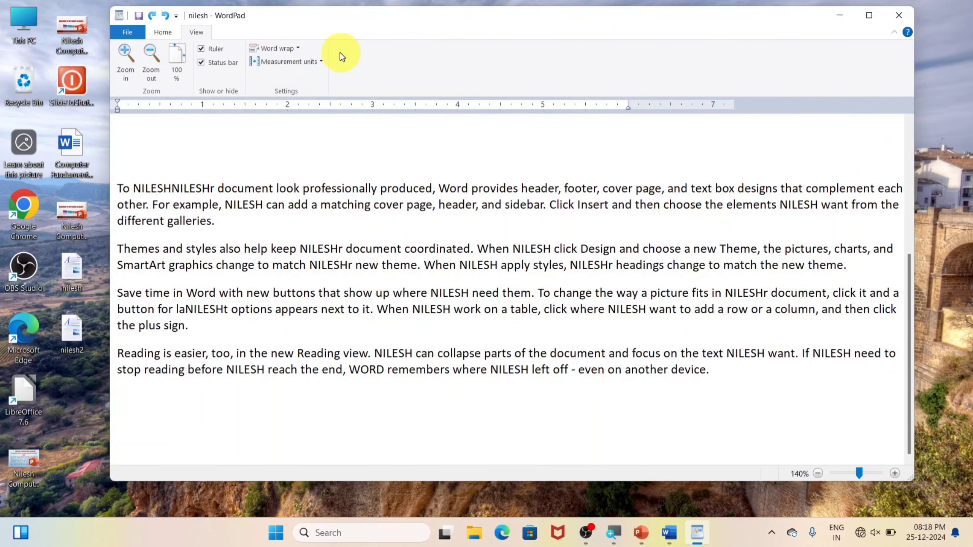
Step: Switch word wrap back to No wrap and make the window slightly narrower to test the unwrapped lines
{"action": "left_click", "coordinate": [300, 48]}
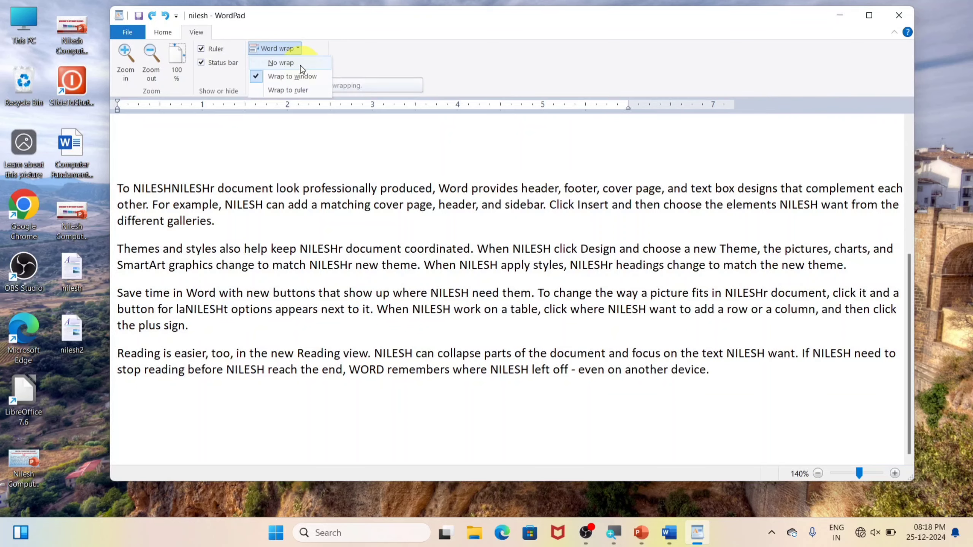
{"action": "left_click", "coordinate": [300, 66]}
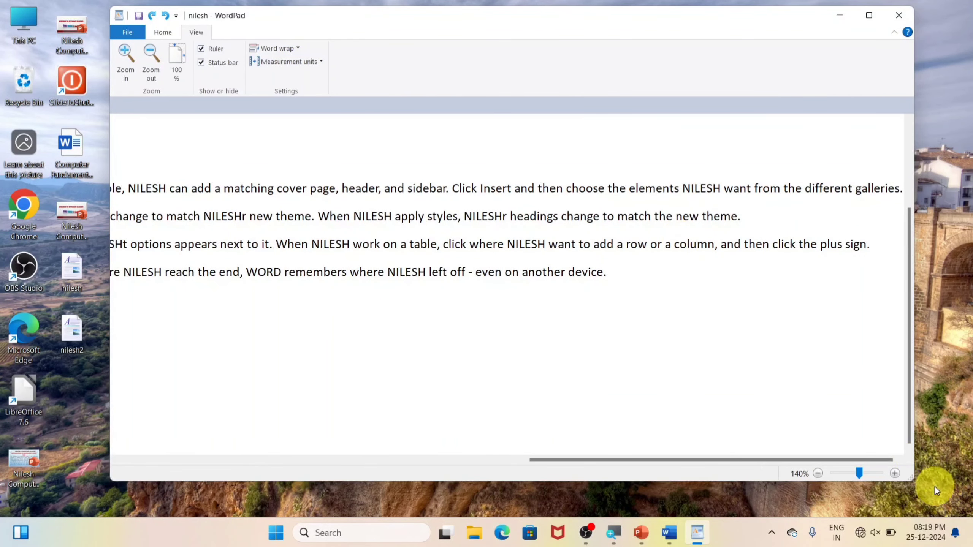
{"action": "left_click_drag", "start_coordinate": [910, 479], "coordinate": [848, 478]}
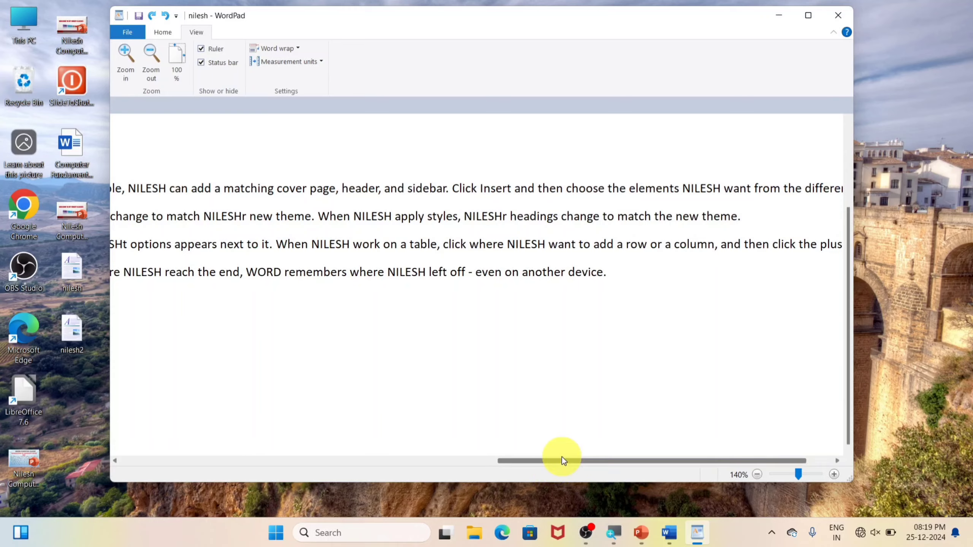
{"action": "left_click_drag", "start_coordinate": [562, 460], "coordinate": [130, 354]}
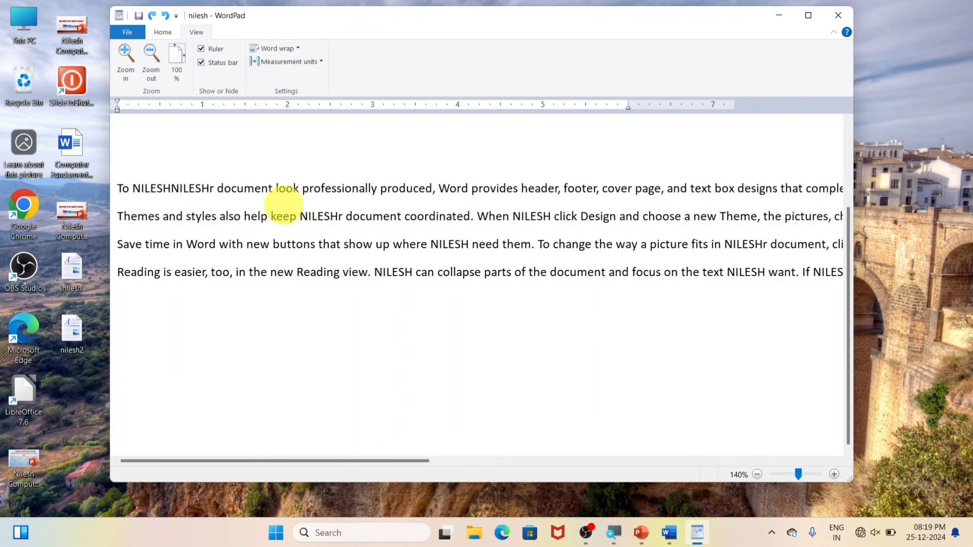
Step: Set word wrap to Wrap to ruler, maximize the window, and check the selected wrap option
{"action": "left_click", "coordinate": [282, 48]}
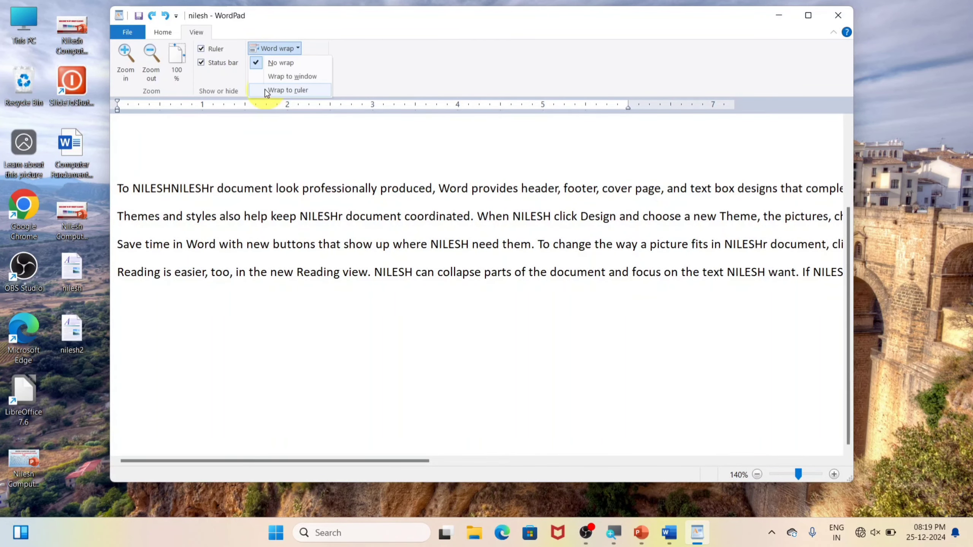
{"action": "left_click", "coordinate": [266, 90]}
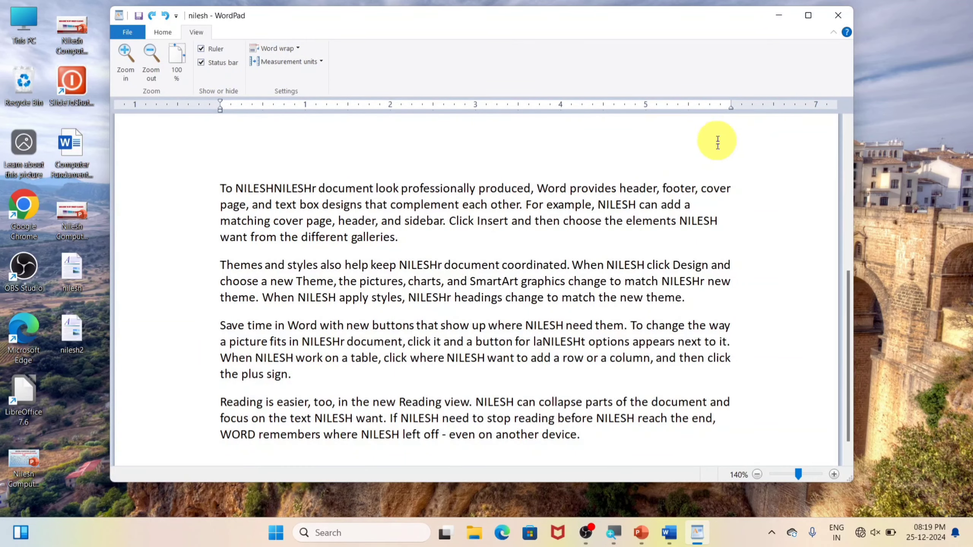
{"action": "left_click", "coordinate": [808, 15]}
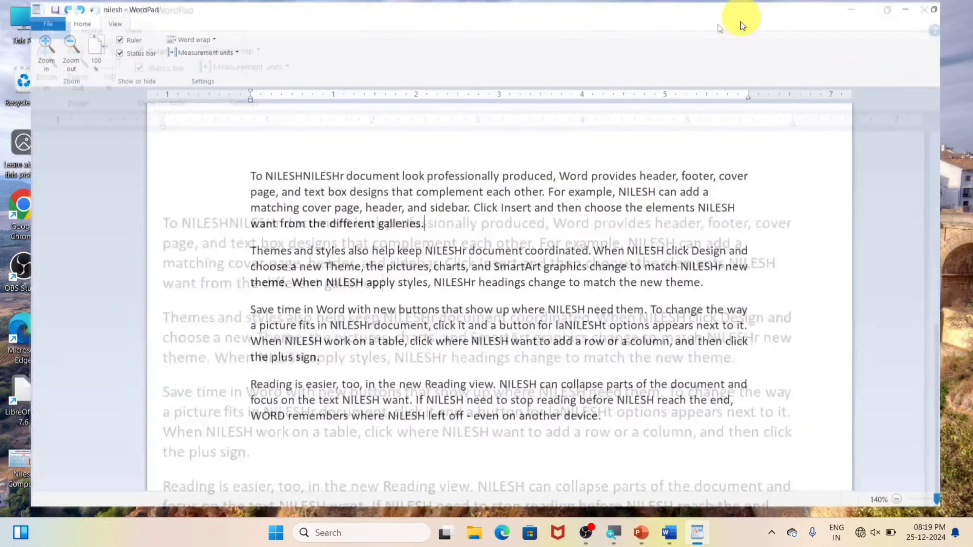
{"action": "left_click", "coordinate": [186, 39]}
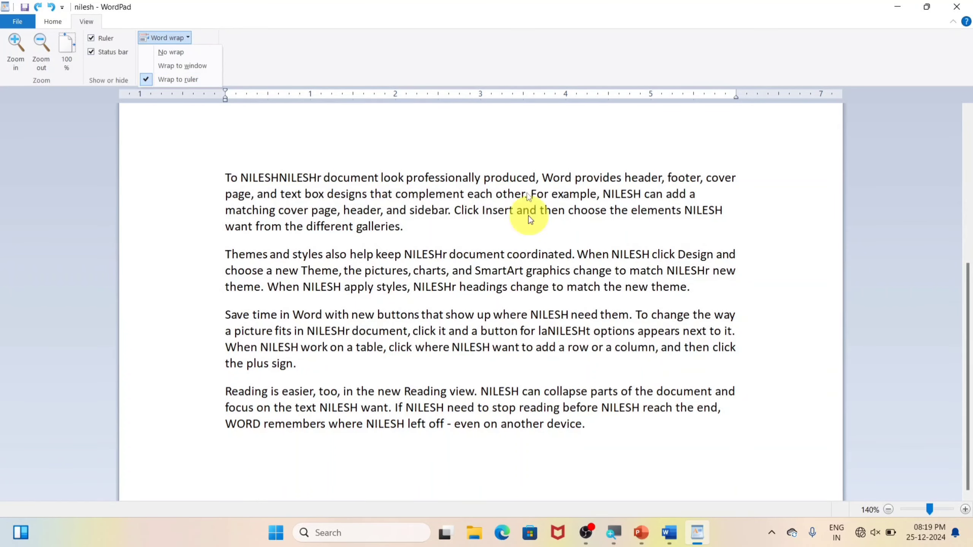
{"action": "left_click", "coordinate": [409, 50]}
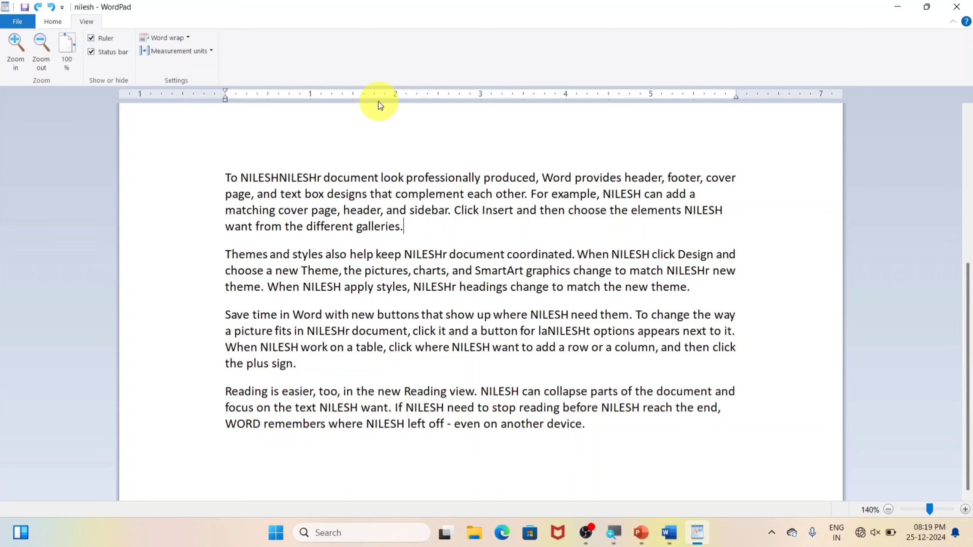
Step: Change the ruler's measurement units to centimeters, points and picas in turn, return to inches, and bring back the text formatting tools
{"action": "left_click", "coordinate": [213, 51]}
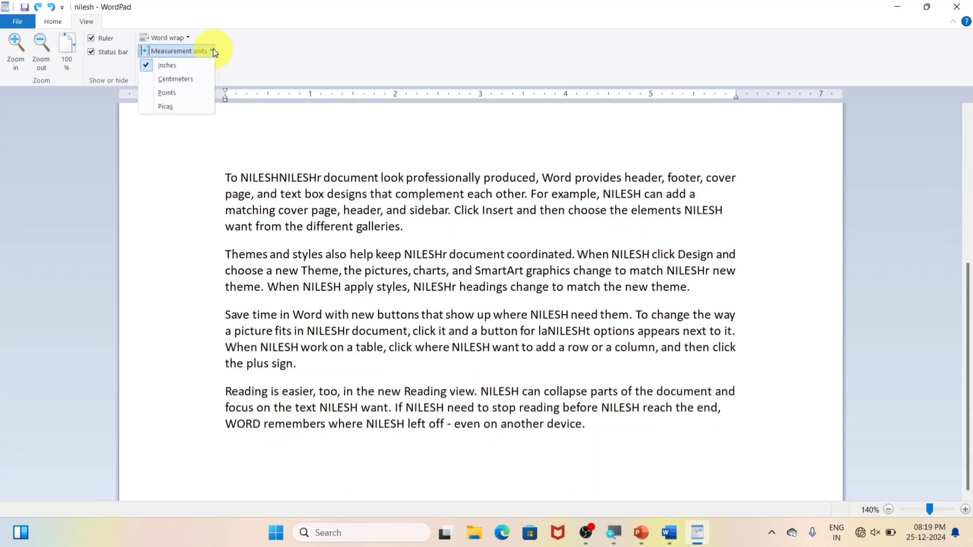
{"action": "left_click", "coordinate": [164, 79]}
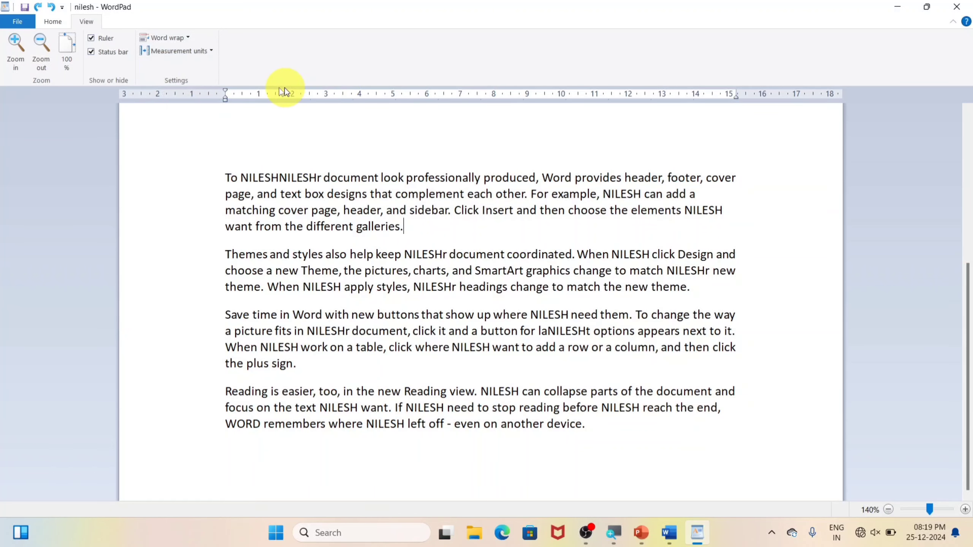
{"action": "left_click", "coordinate": [209, 51]}
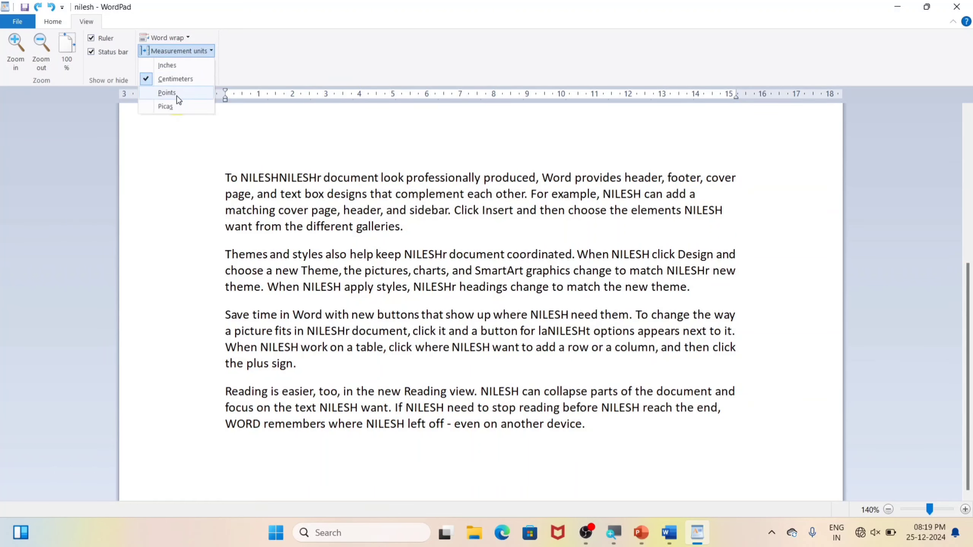
{"action": "left_click", "coordinate": [177, 98]}
{"action": "left_click", "coordinate": [207, 50]}
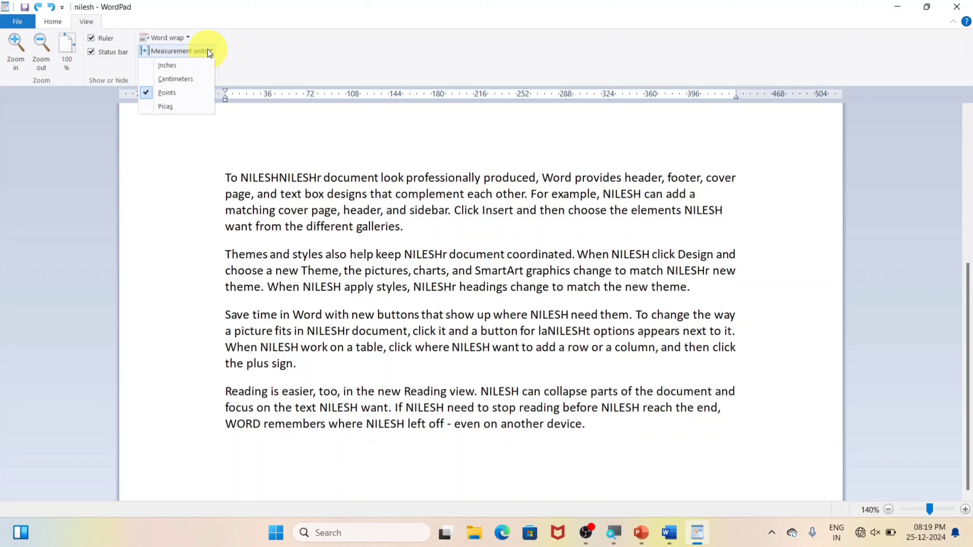
{"action": "left_click", "coordinate": [189, 108]}
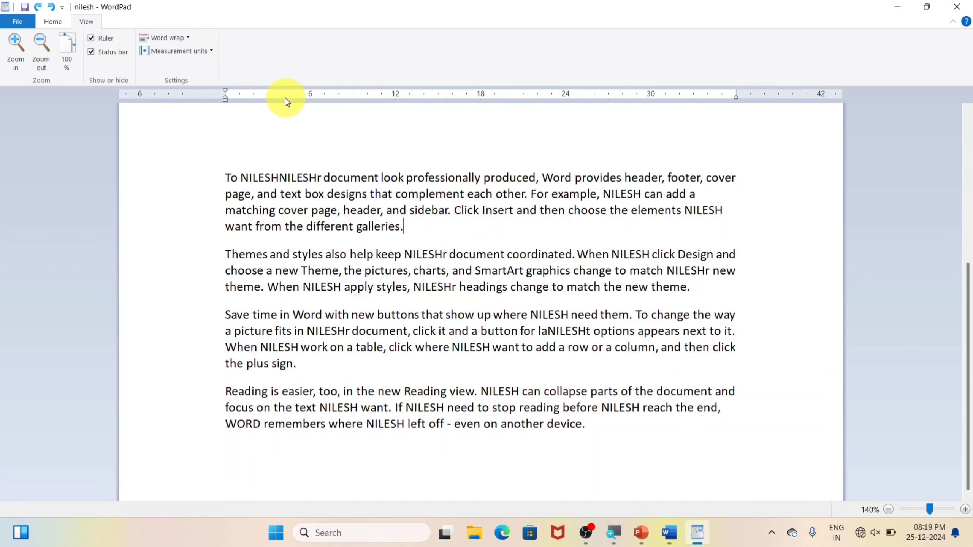
{"action": "left_click", "coordinate": [211, 50]}
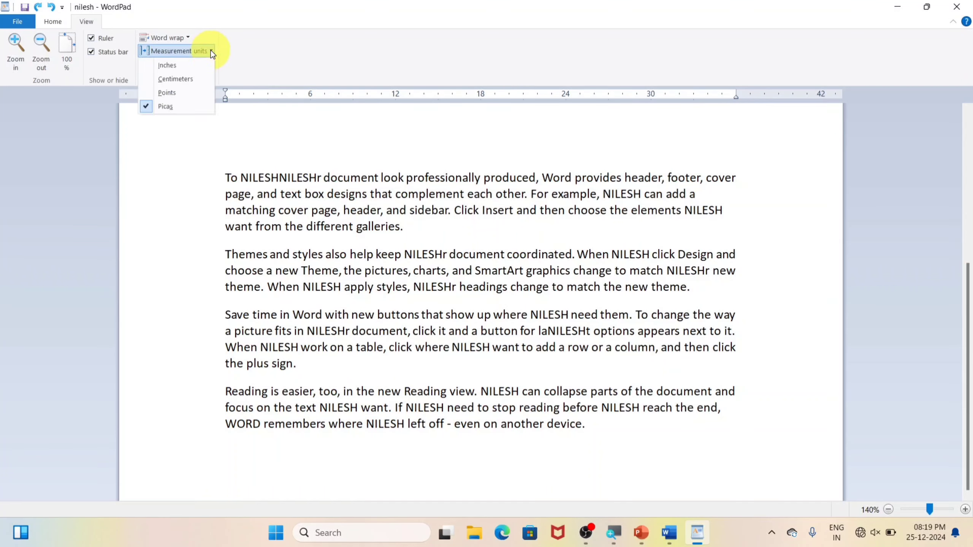
{"action": "left_click", "coordinate": [167, 69]}
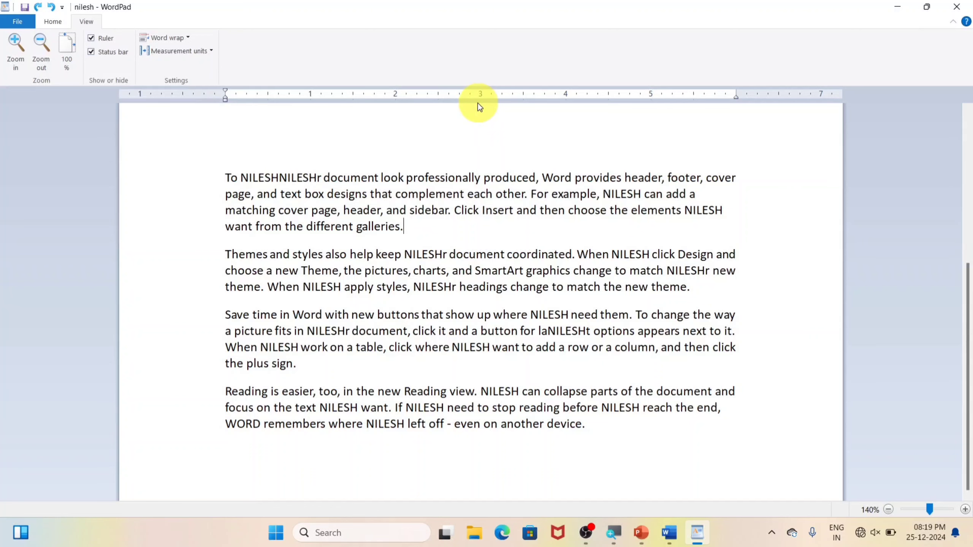
{"action": "left_click", "coordinate": [62, 21]}
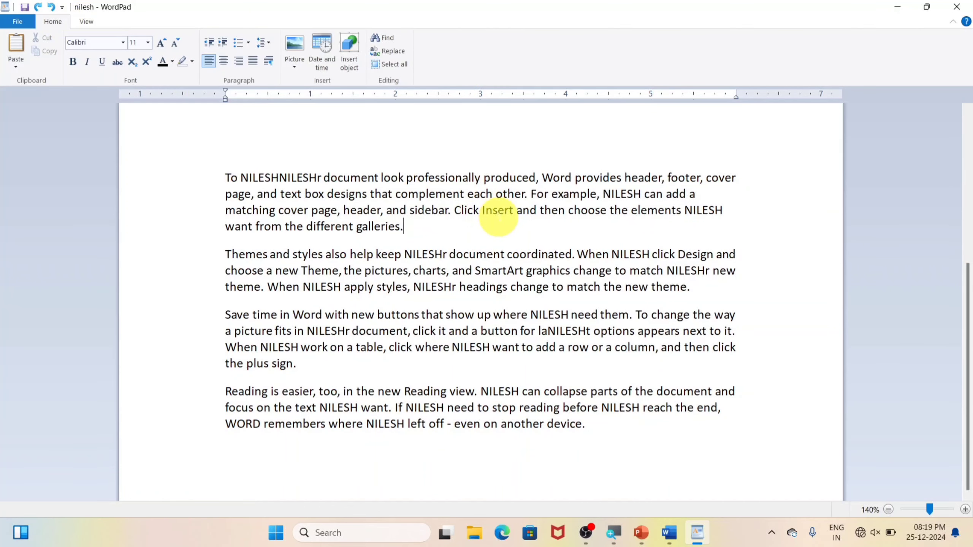